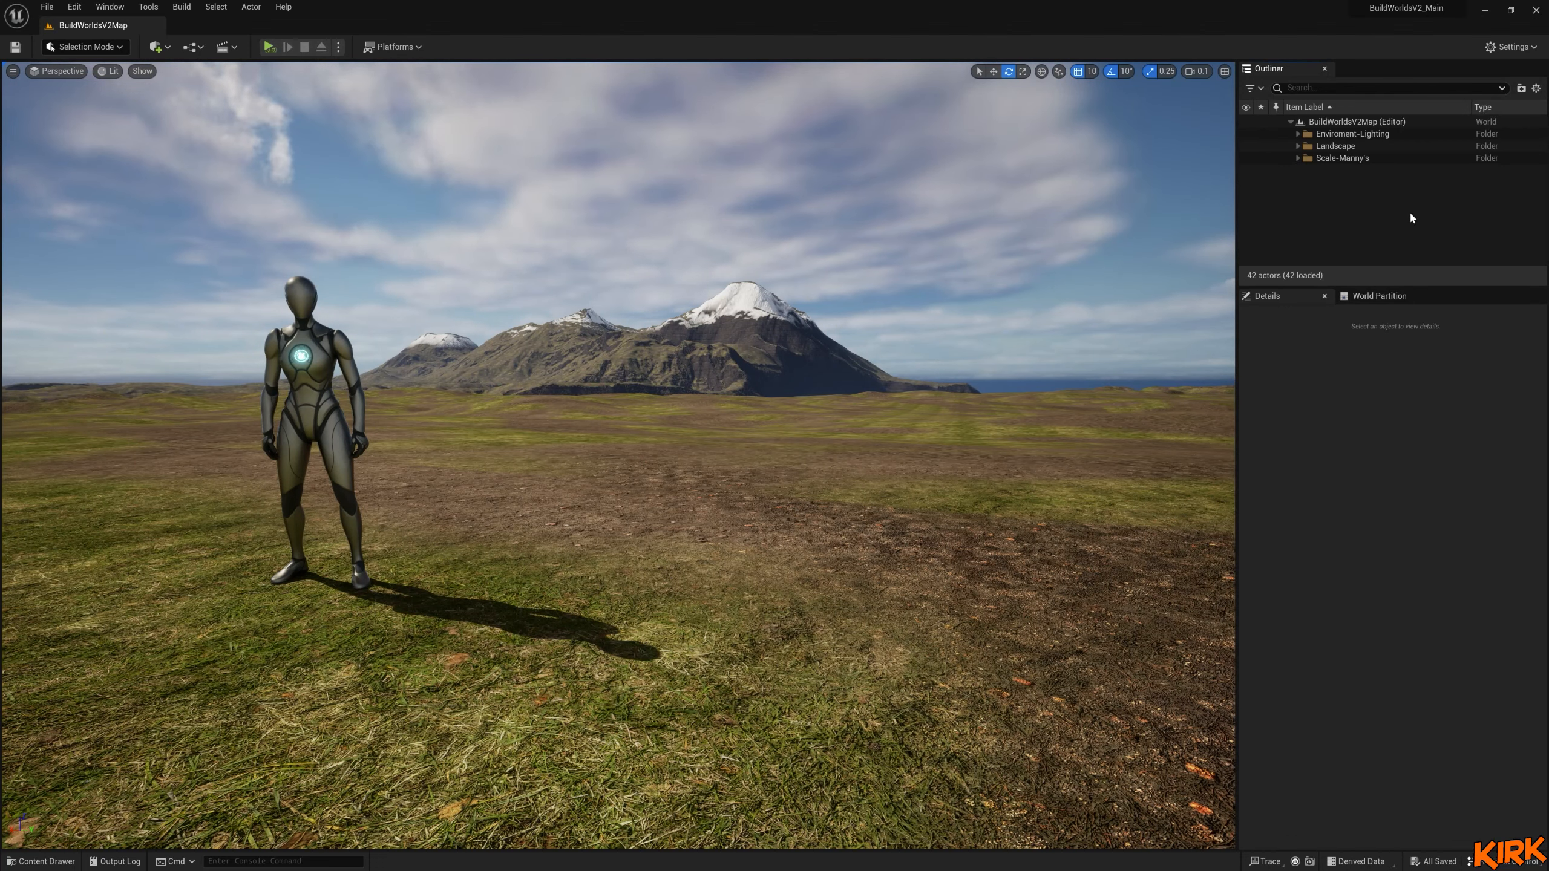
Open the SM_Grass_01 static mesh from the Foliage folder for editing.
left_click(42, 861)
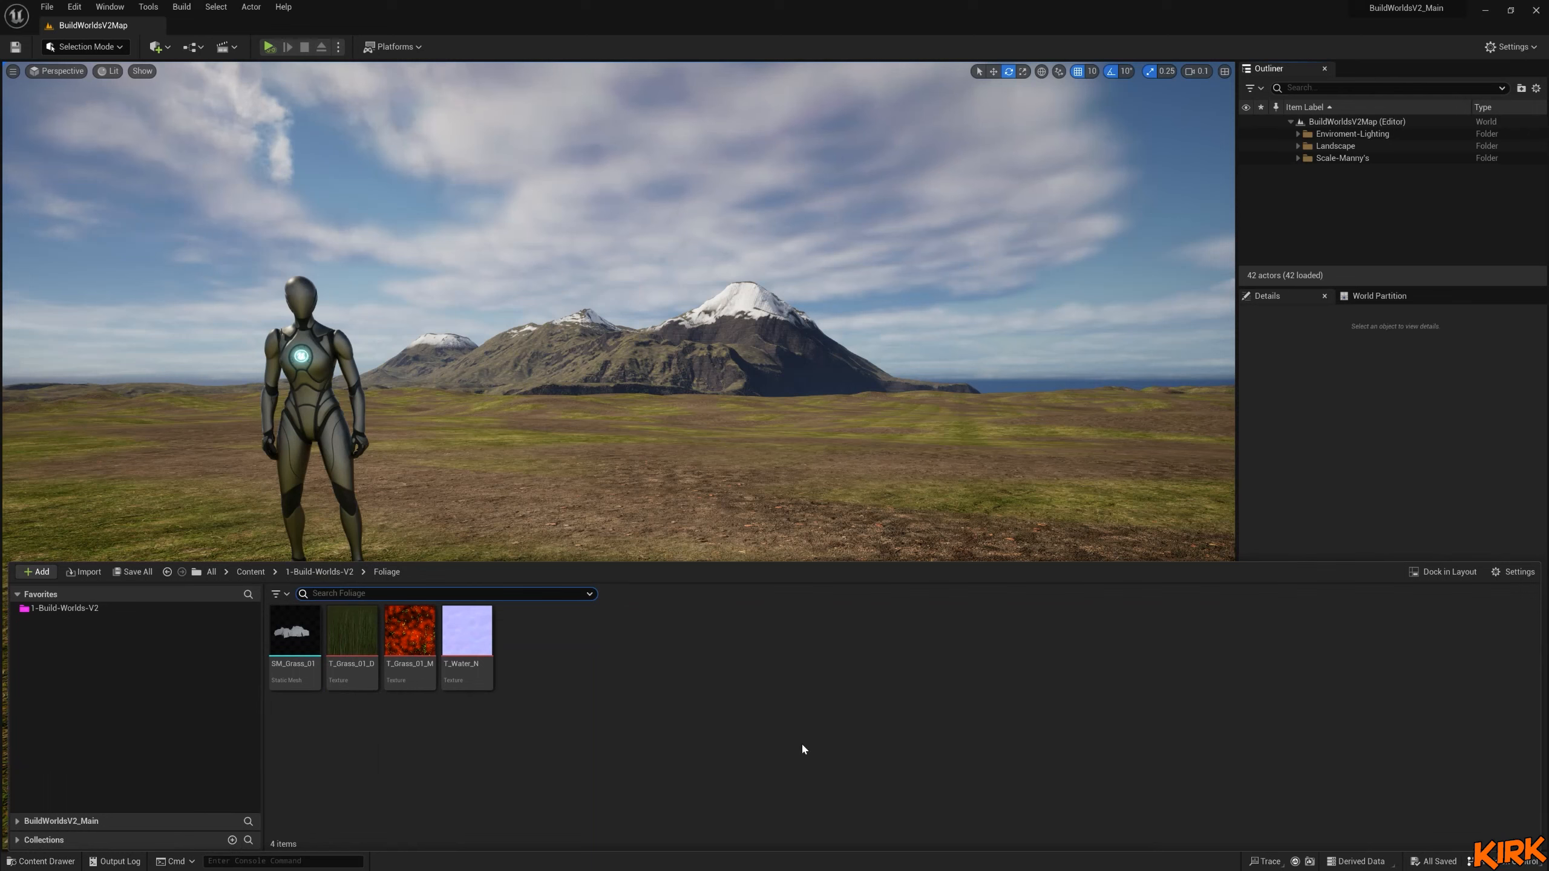
left_click(329, 572)
double_click(294, 634)
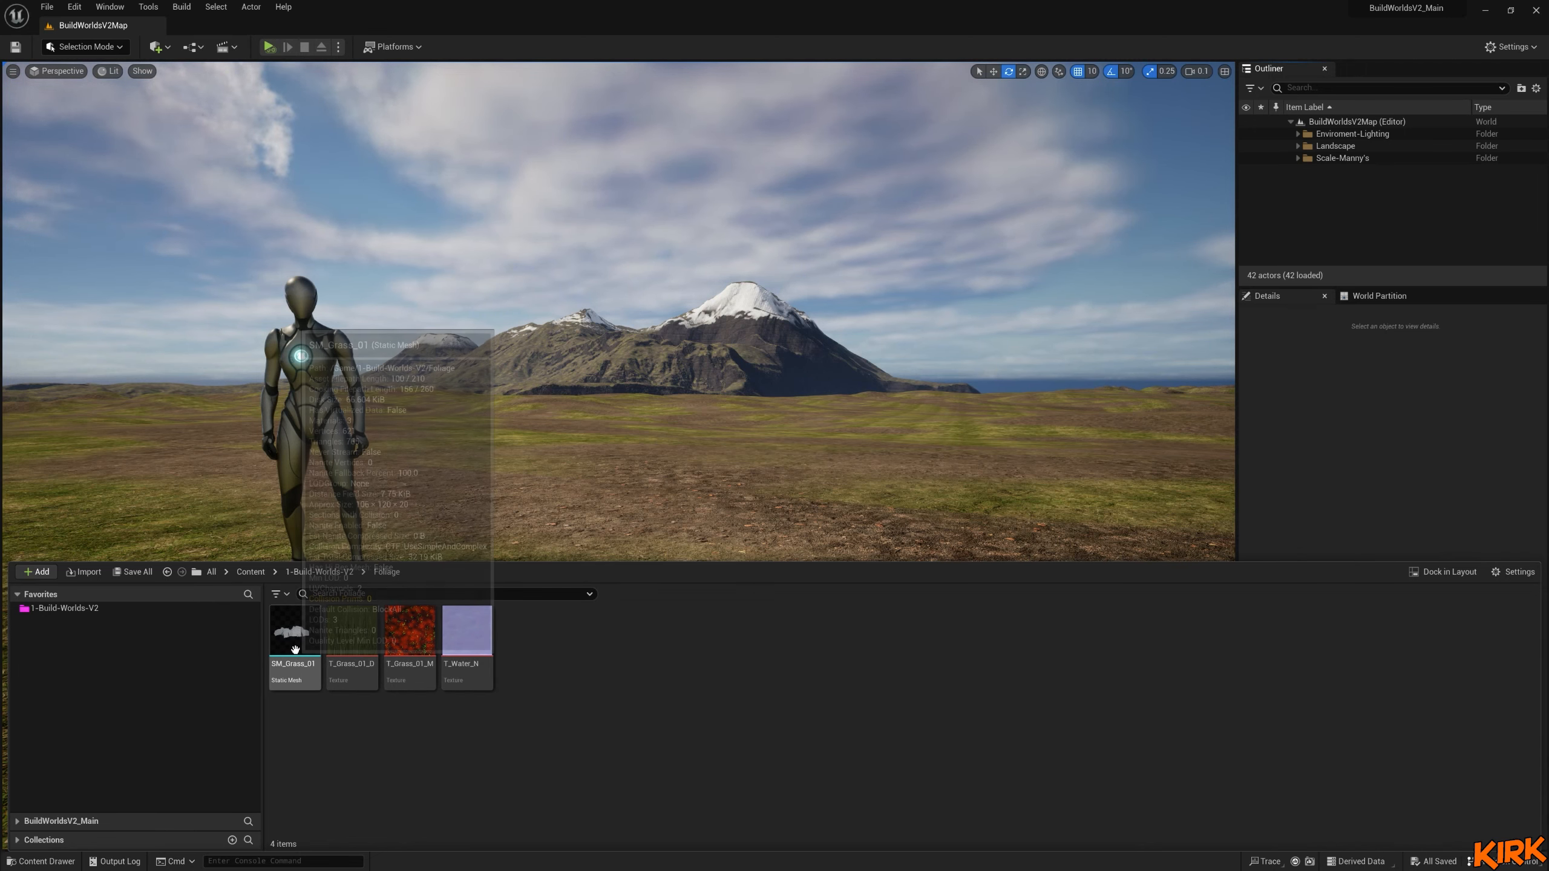
double_click(296, 649)
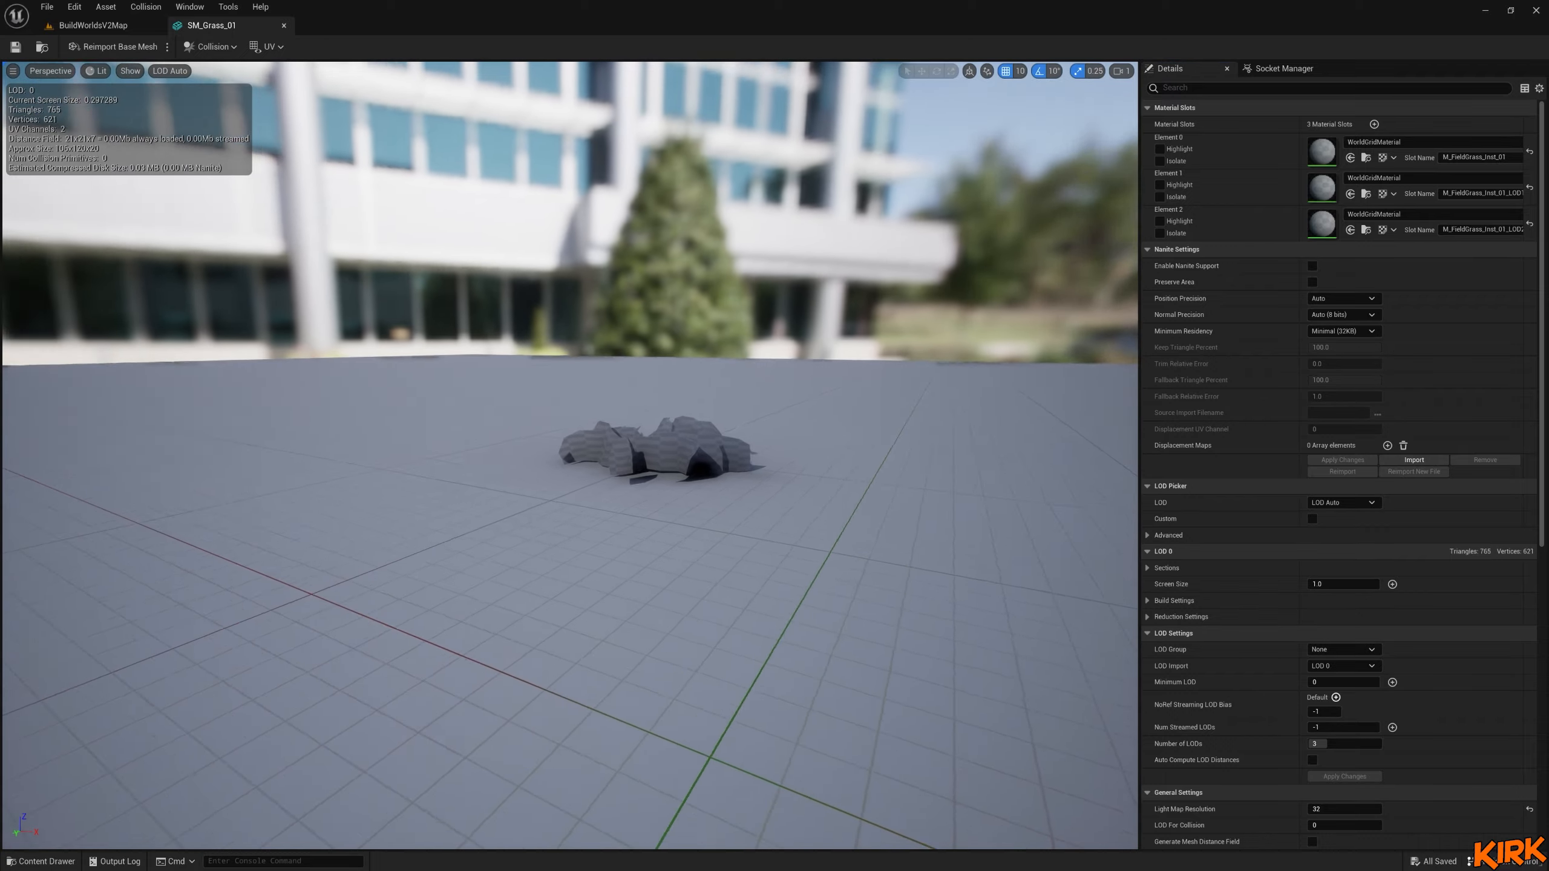
Examine the grass mesh near and far to compare how its LODs switch with viewing distance.
left_click_drag(629, 536, 570, 421)
scroll(687, 535, "up", 5)
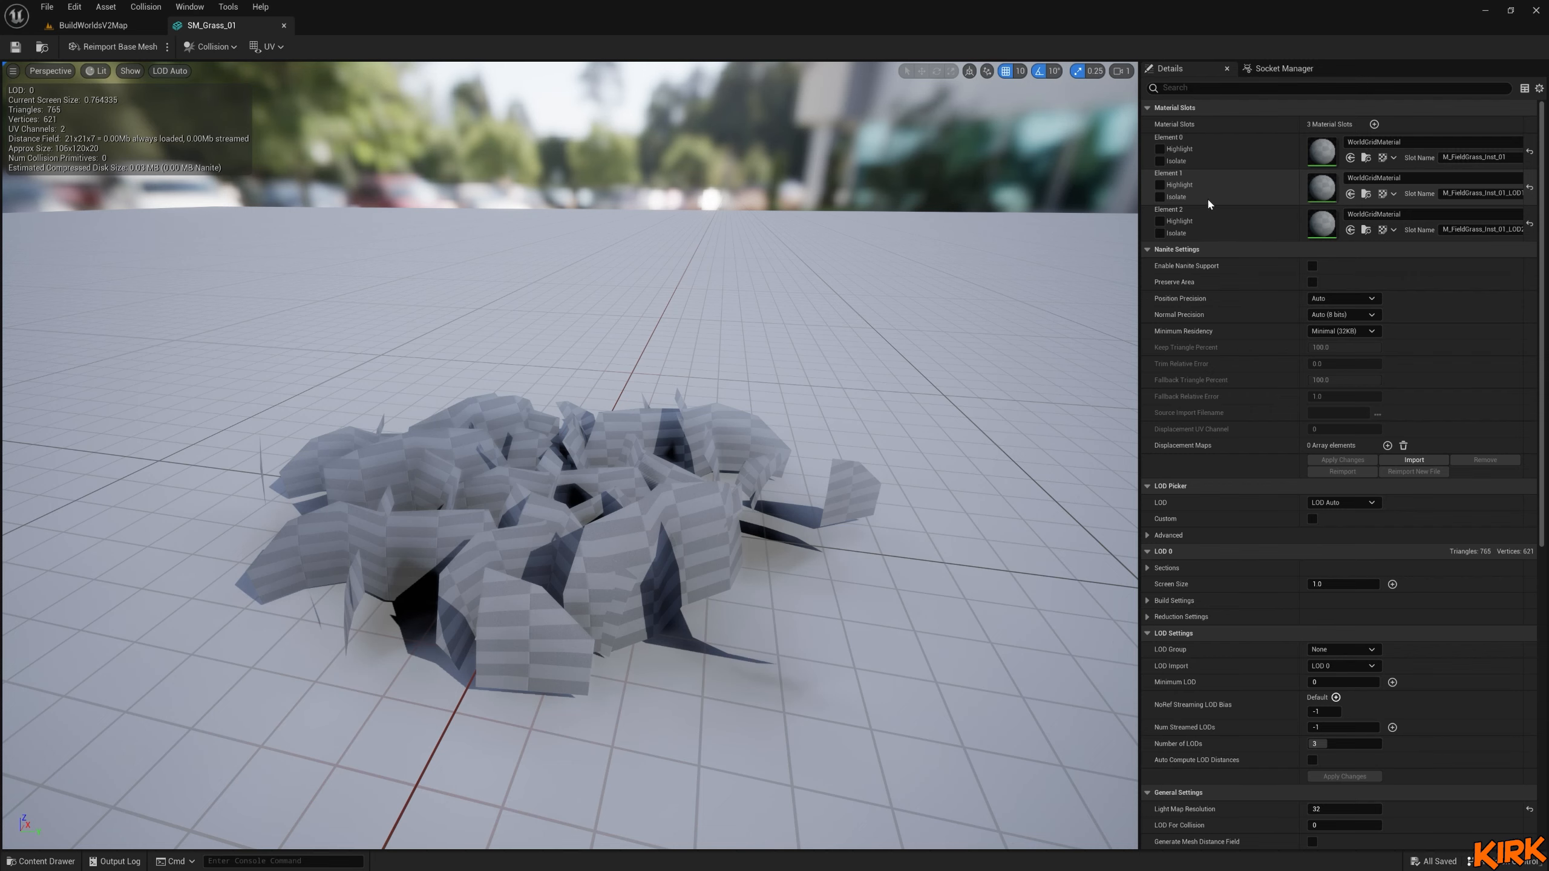
key("s")
mouse_move(854, 317)
right_mouse_down()
mouse_move(731, 351)
mouse_move(865, 299)
right_mouse_up()
key("w")
scroll(871, 302, "down", 1)
key("s")
scroll(867, 298, "down", 5)
key("s")
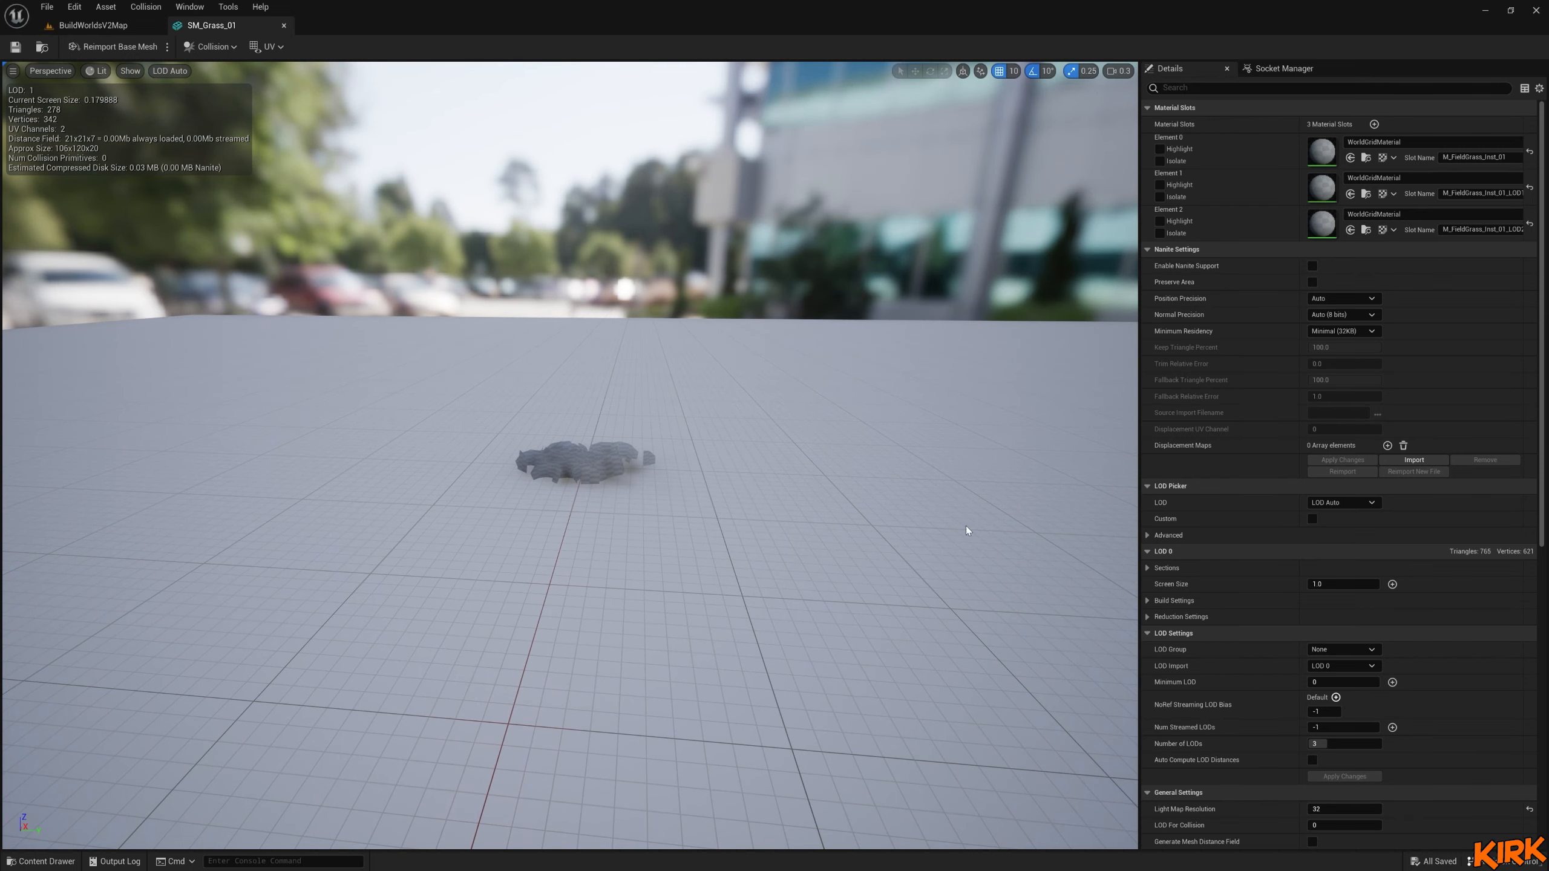
key("d")
right_click_drag(786, 535, 726, 537)
key("s")
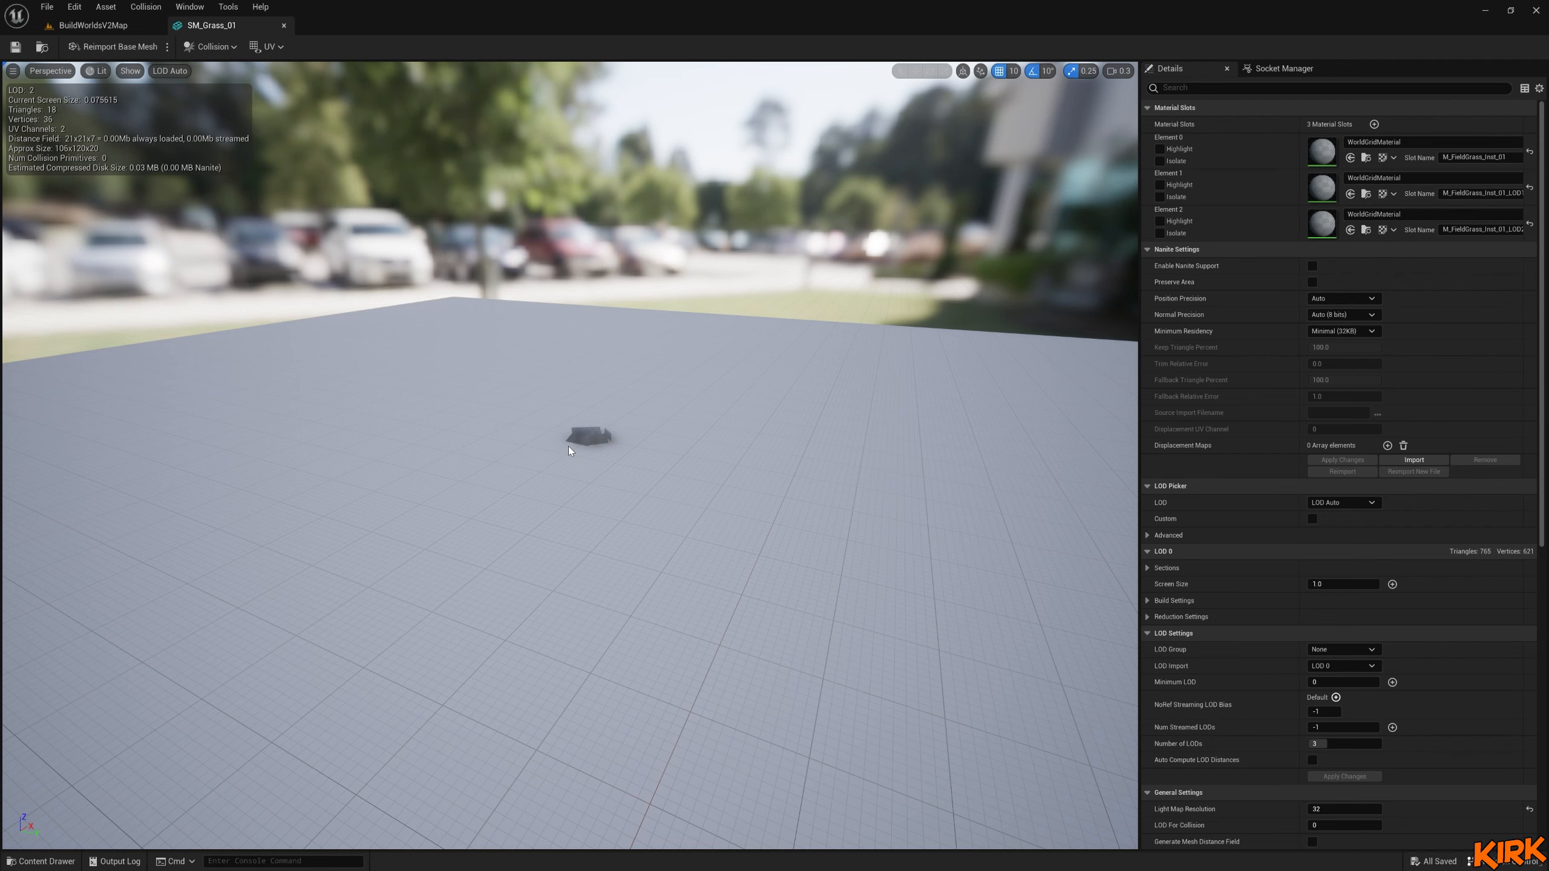
Inspect the grass mesh's card geometry up close from several angles.
right_click_drag(569, 445, 551, 434)
scroll(569, 445, "up", 3)
key("w")
key("w")
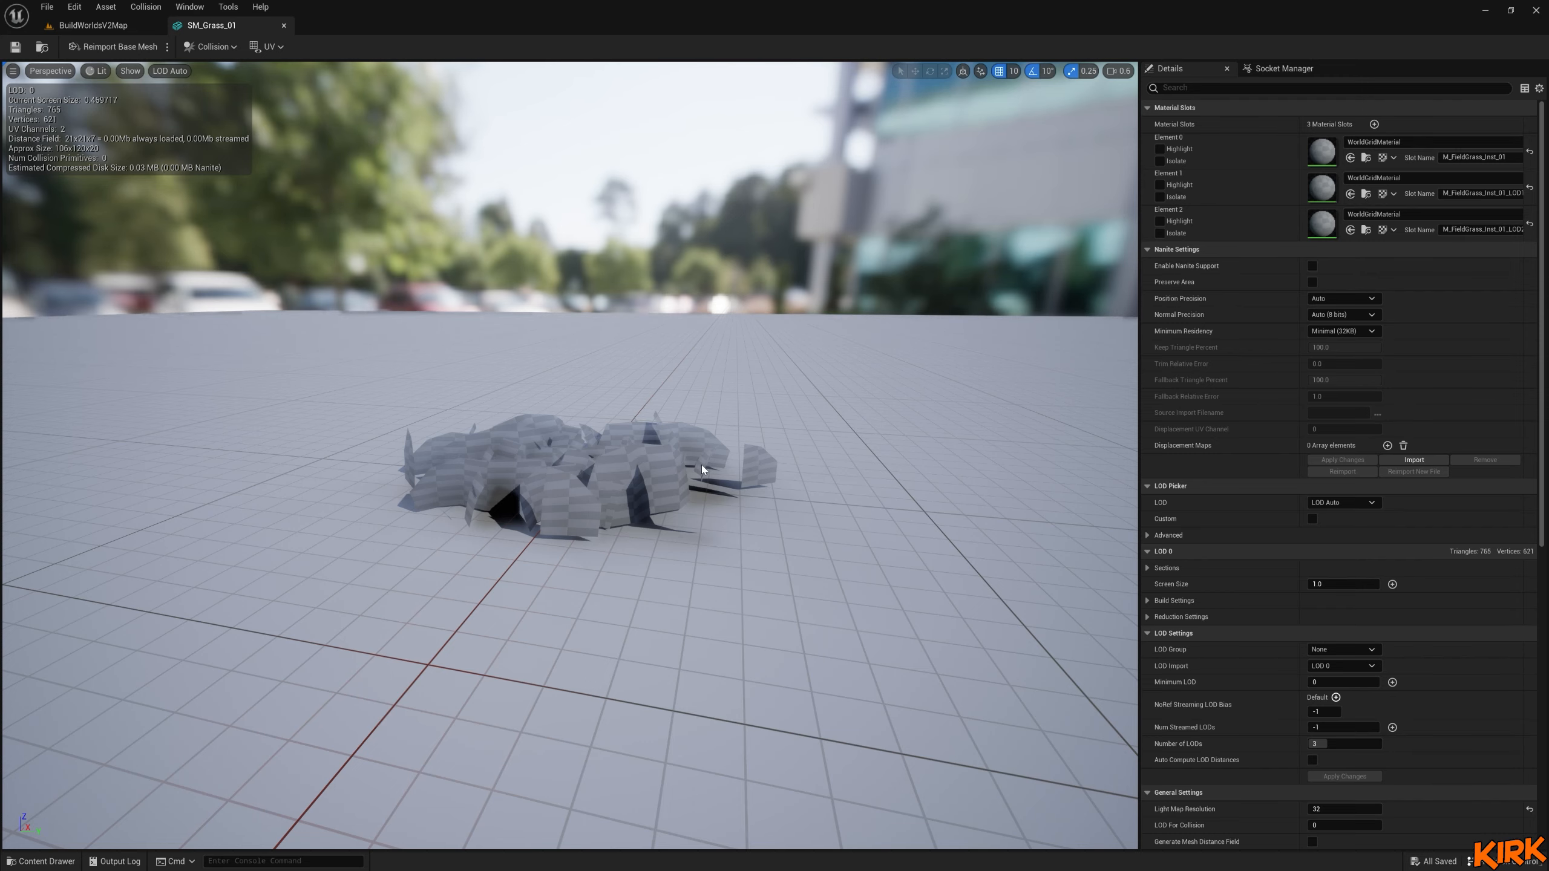
left_click_drag(701, 465, 576, 488, "alt")
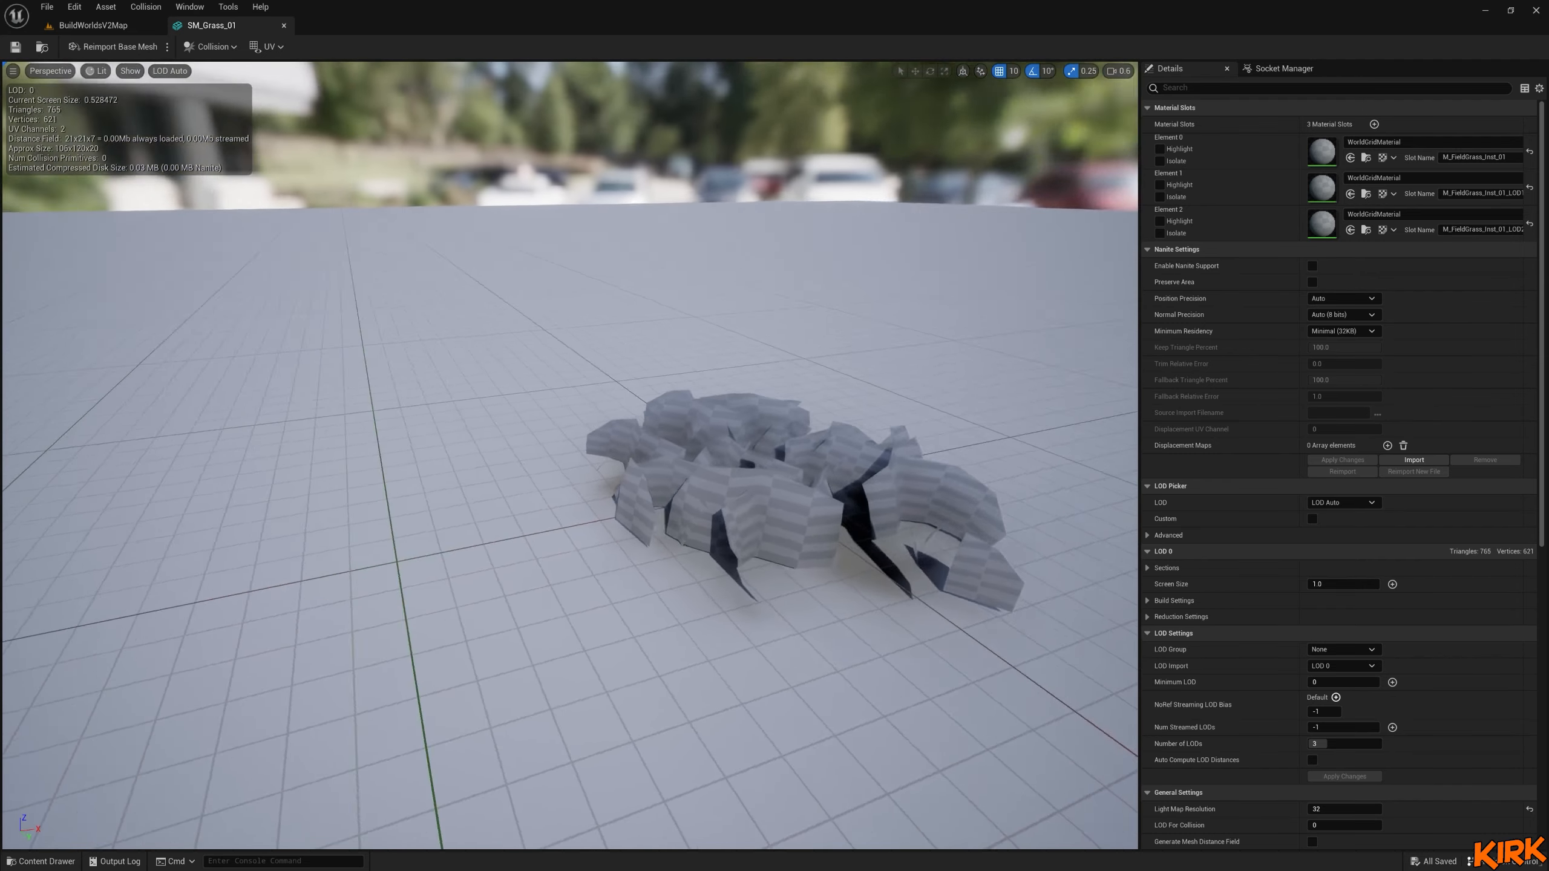
right_click_drag(713, 490, 854, 525)
scroll(713, 490, "up", 3)
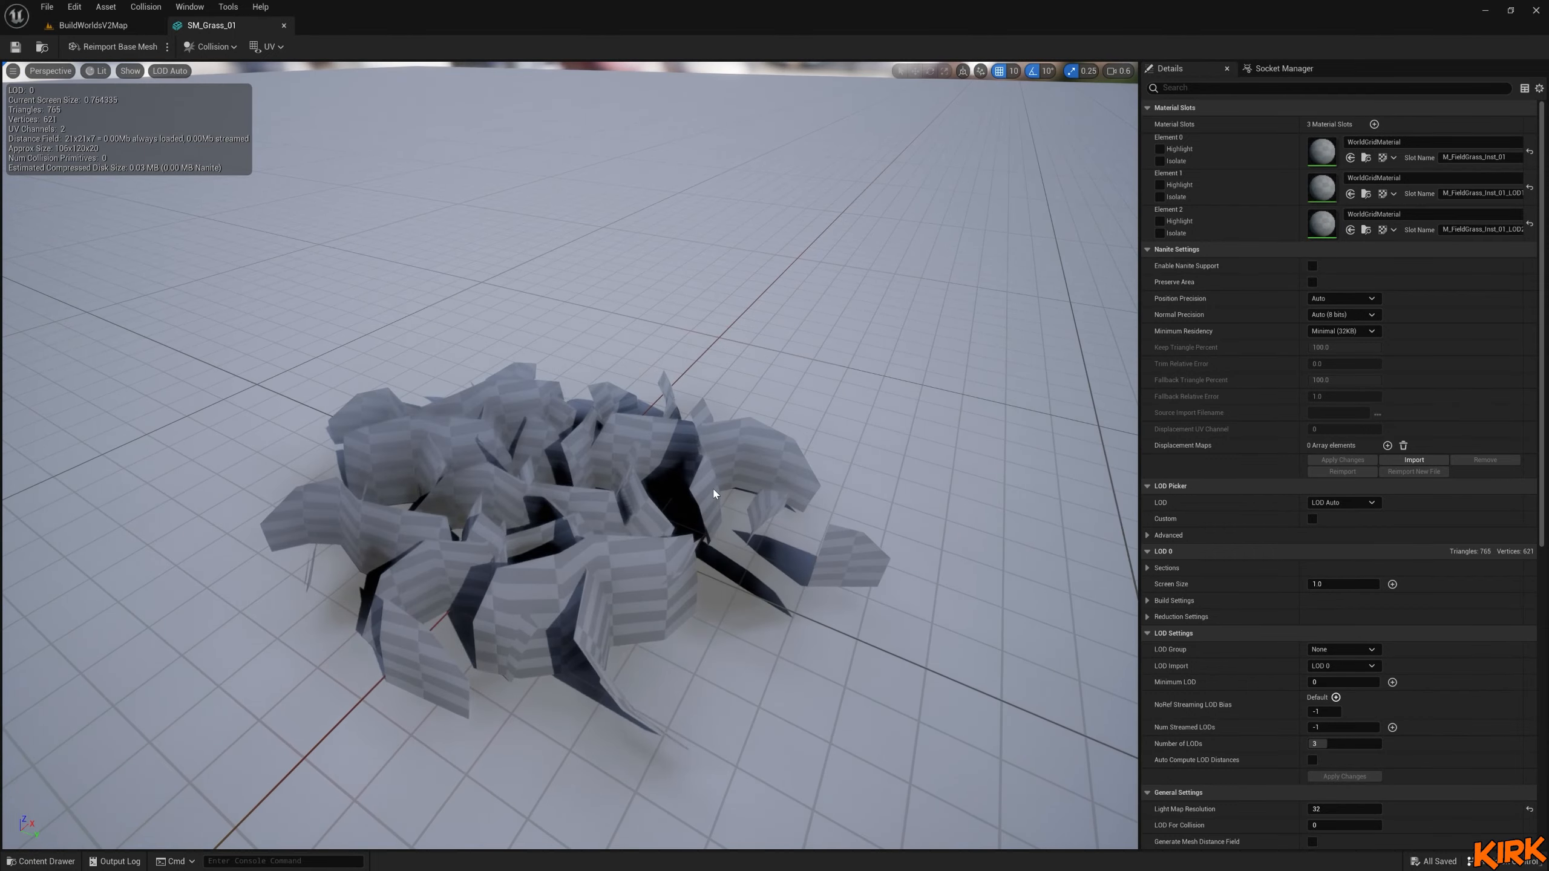
left_click_drag(713, 490, 872, 476, "alt")
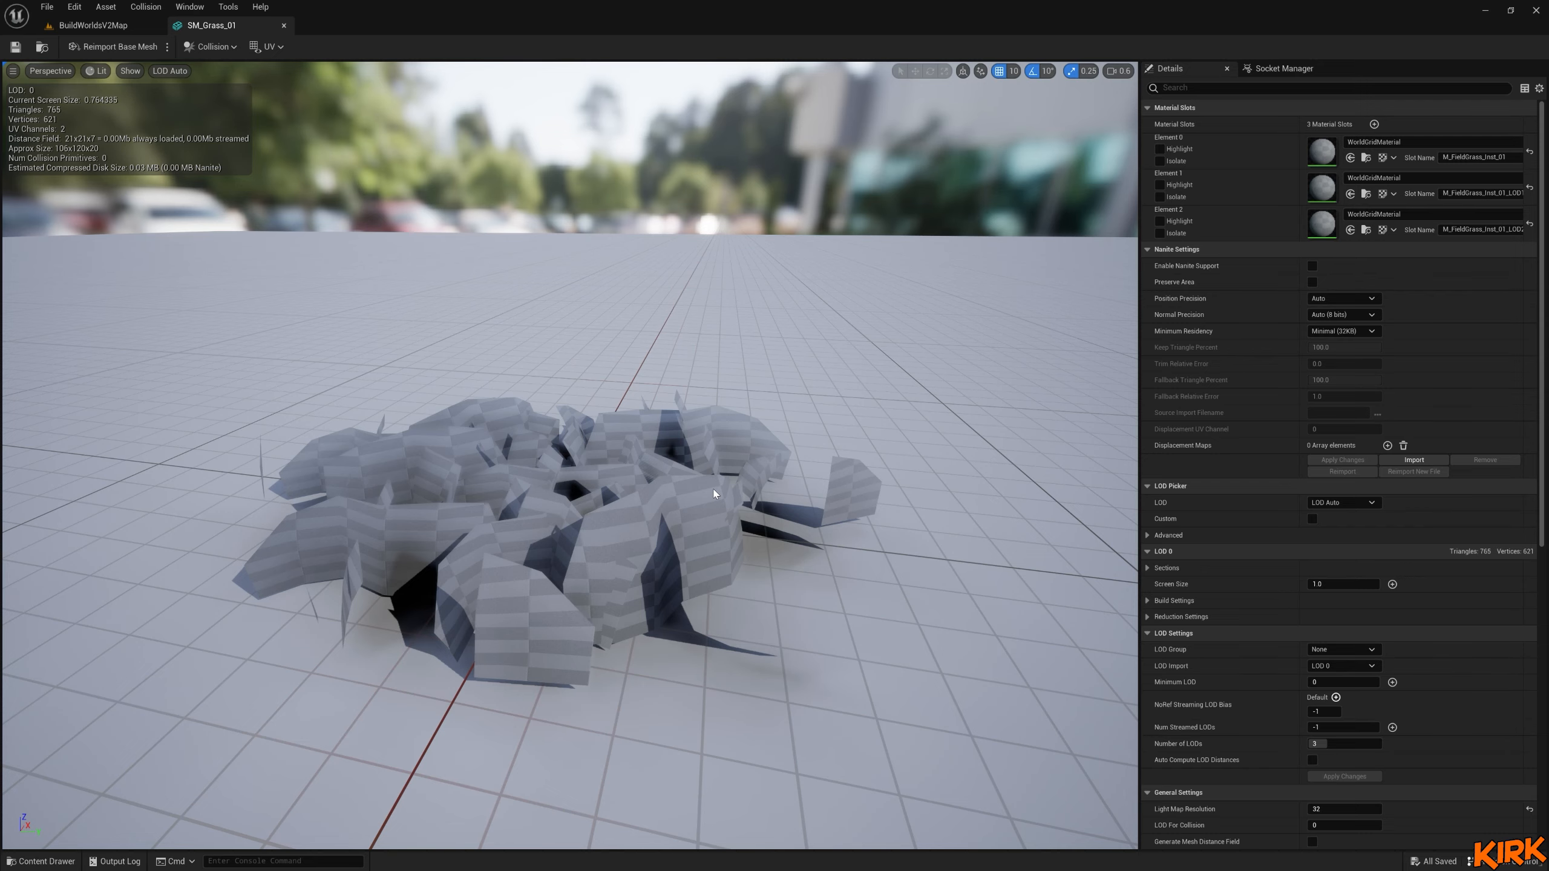
left_click_drag(651, 475, 740, 455, "alt")
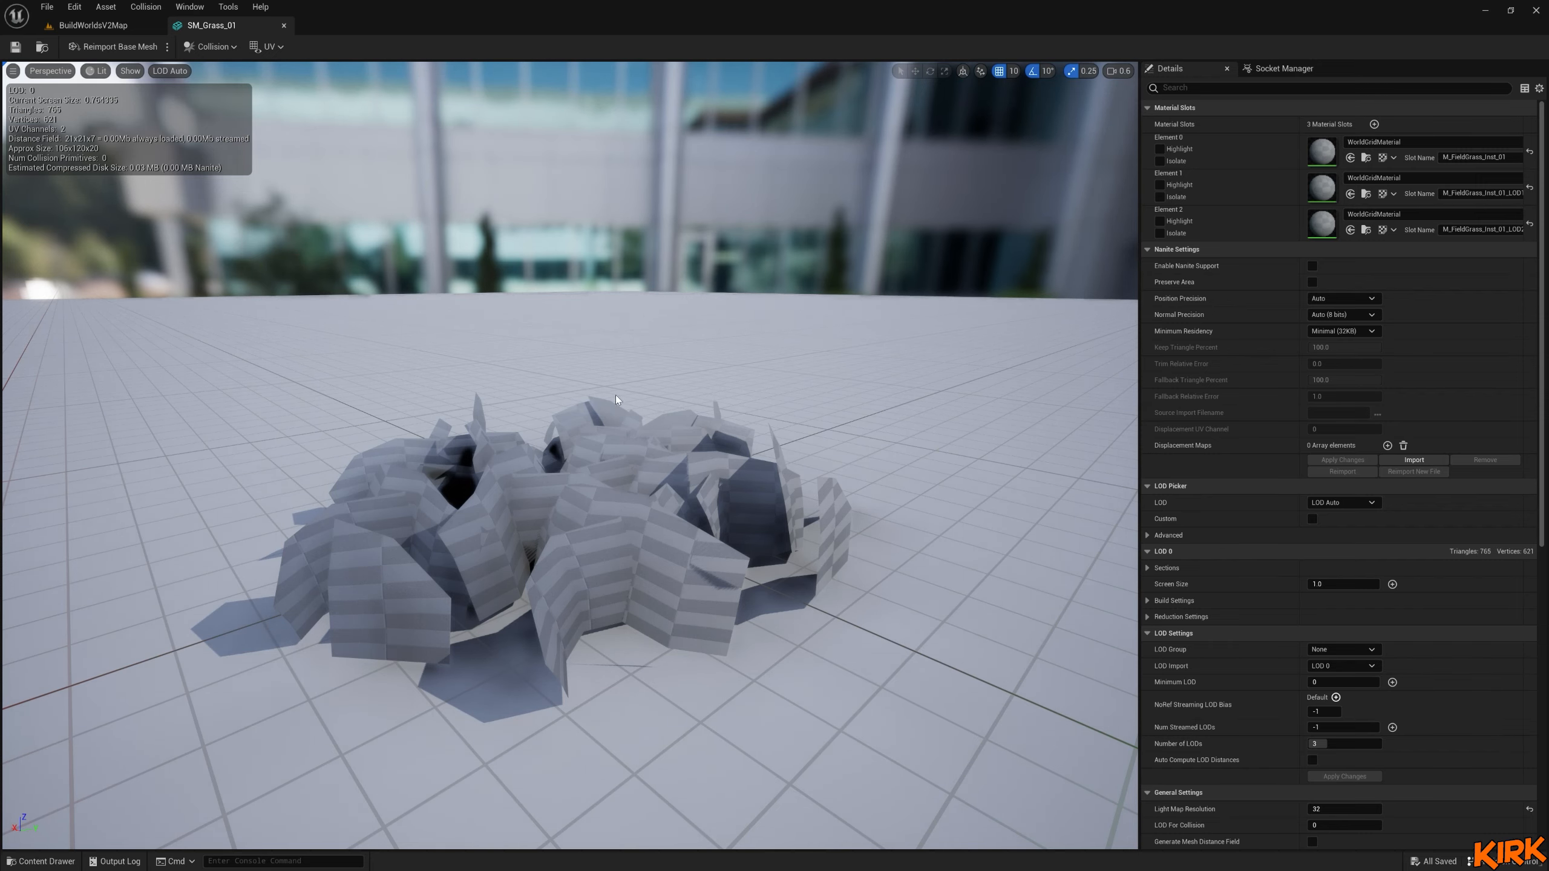
mouse_move(784, 495)
left_mouse_down()
mouse_move(670, 518)
mouse_move(784, 495)
left_mouse_up()
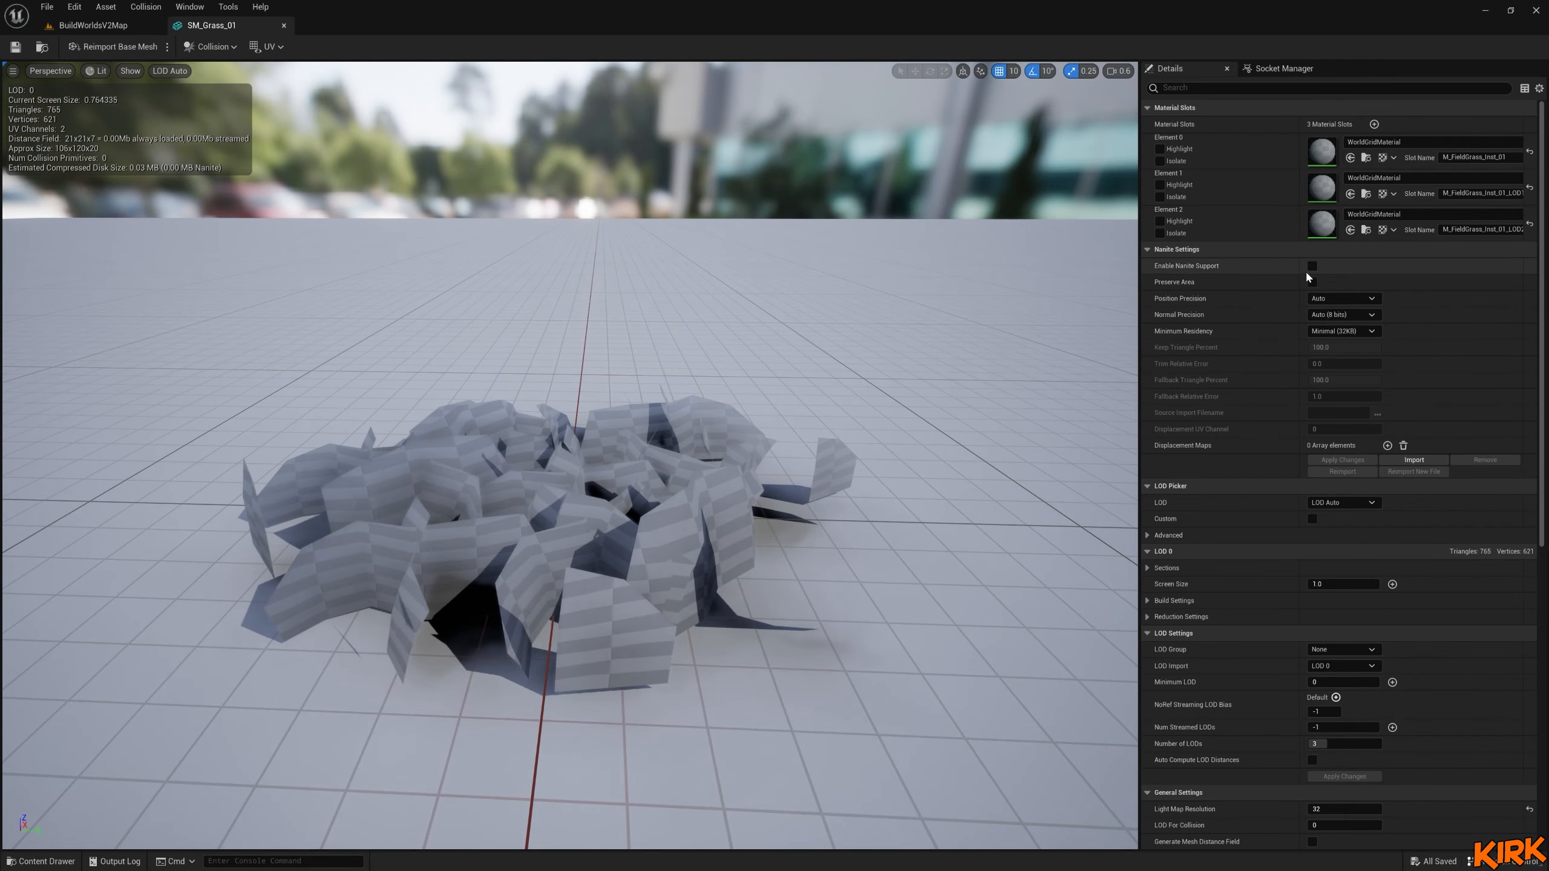
Enable Nanite Support and Preserve Area on SM_Grass_01, and close the mesh editor.
left_click(1311, 267)
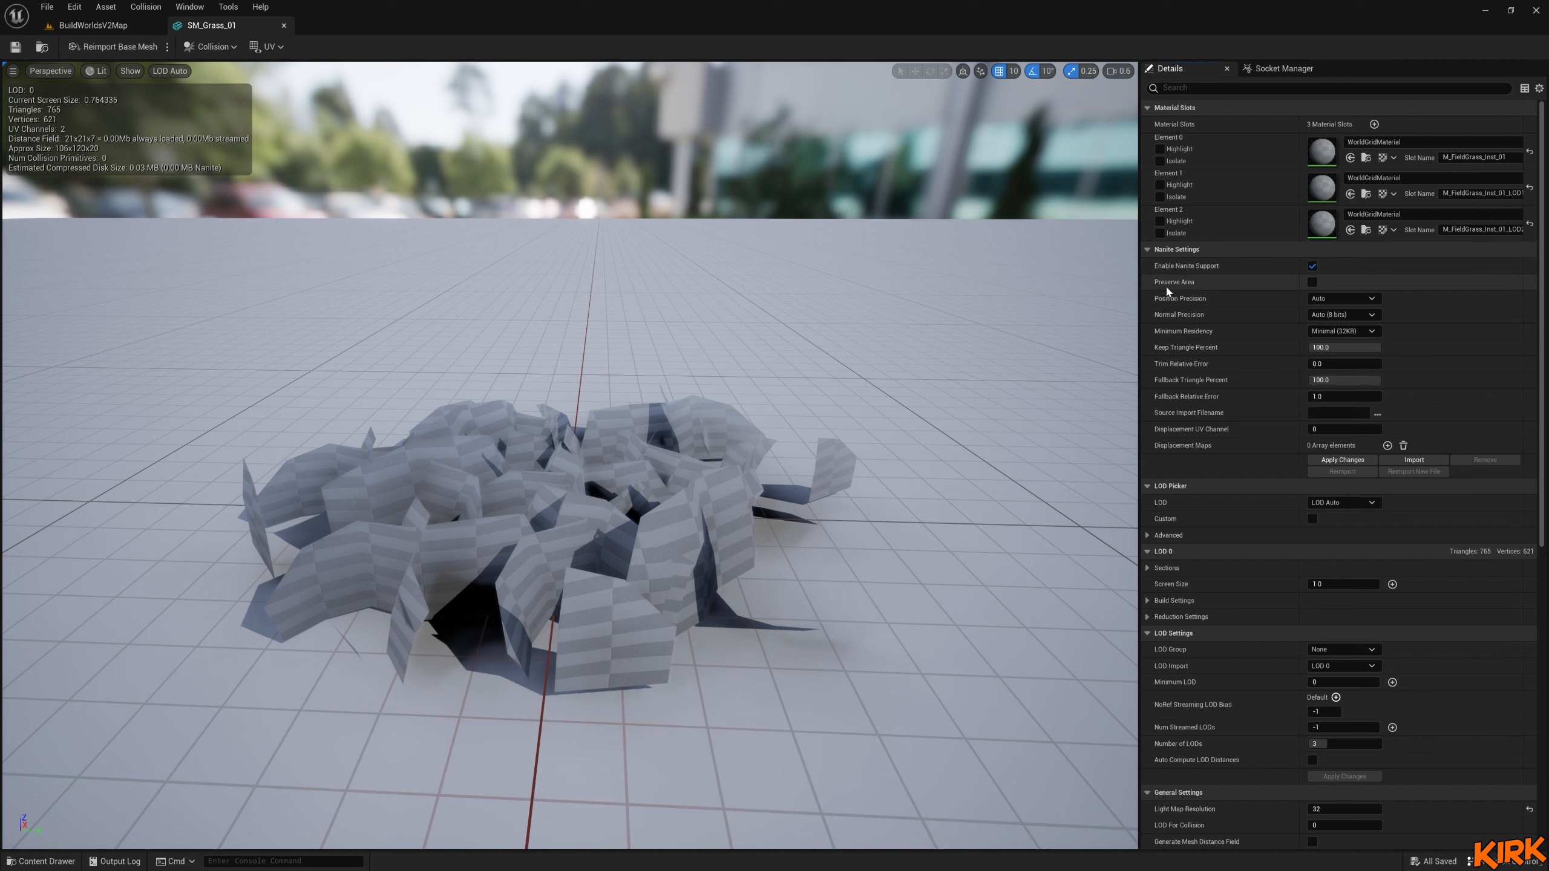
left_click(1311, 282)
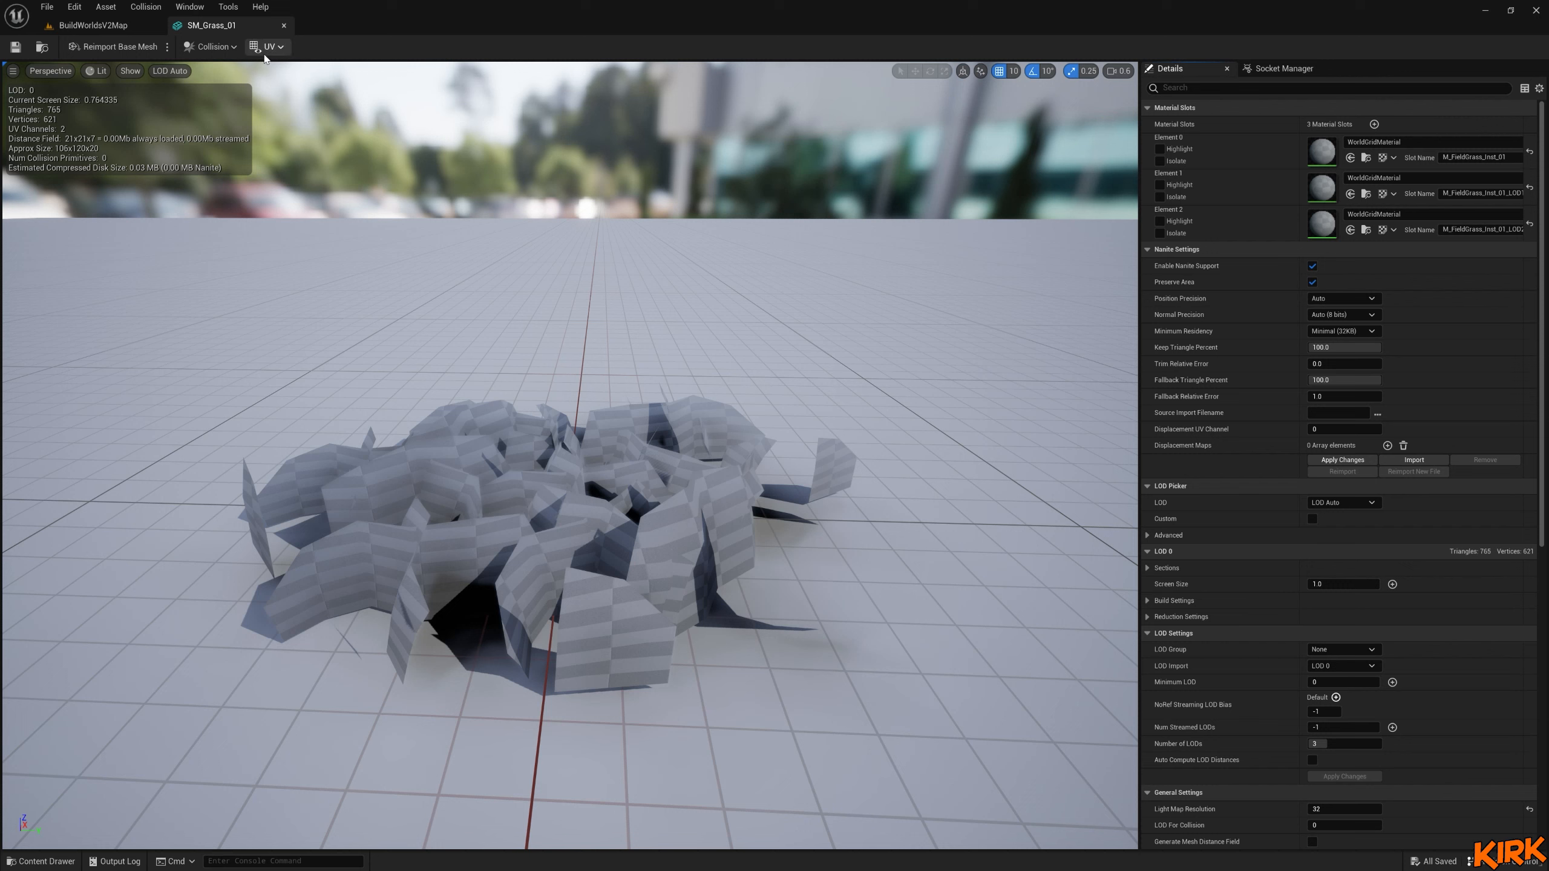
left_click(283, 24)
left_click(783, 474)
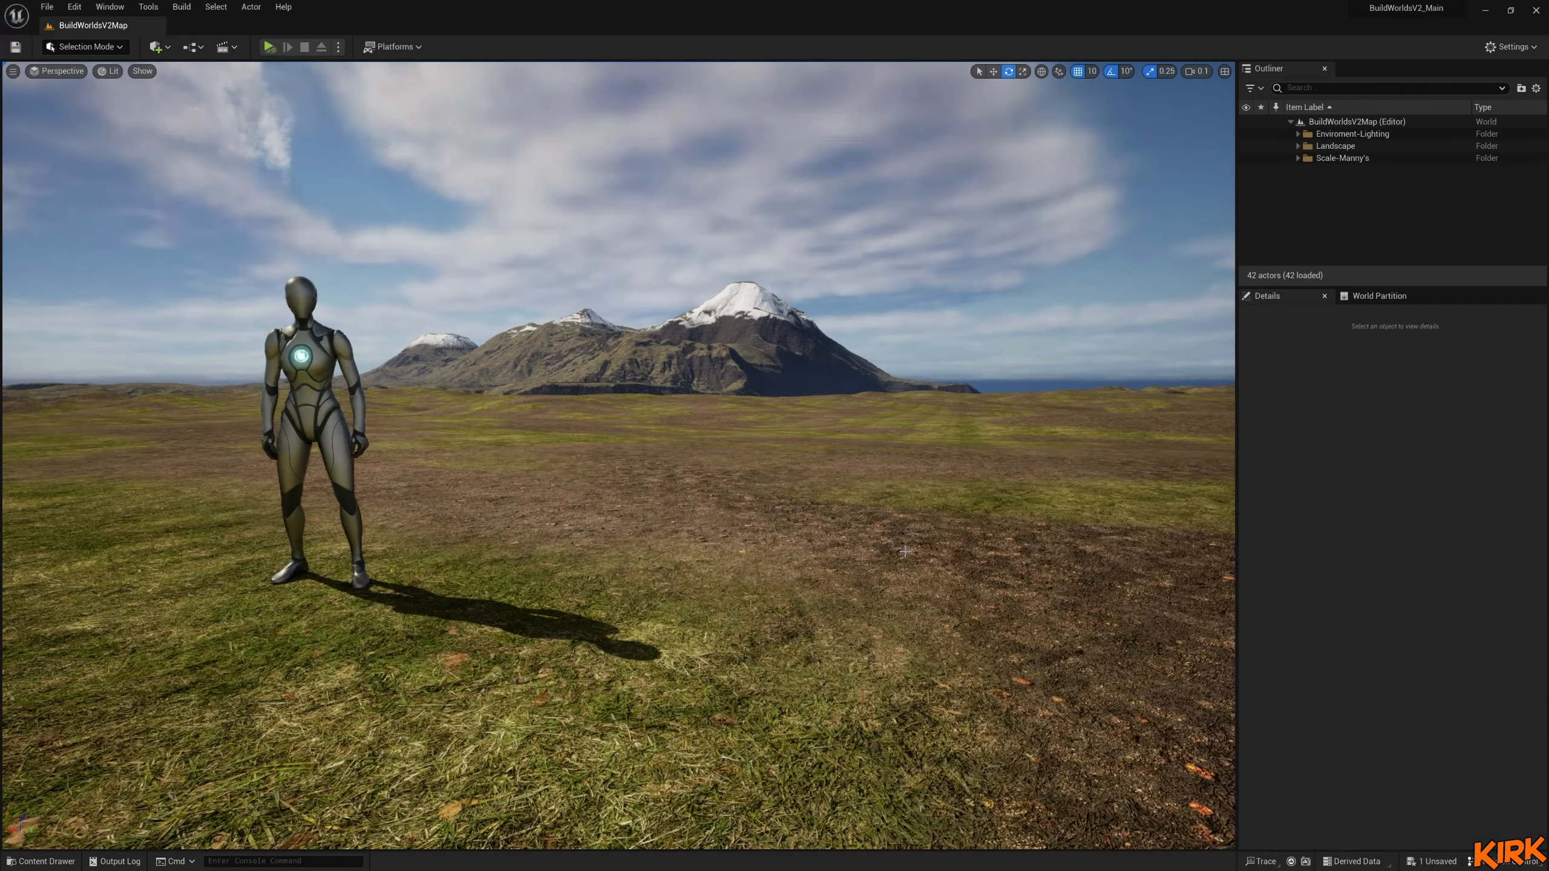
Look over the grass textures in the Foliage folder and save the modified SM_Grass_01 asset.
left_click(41, 861)
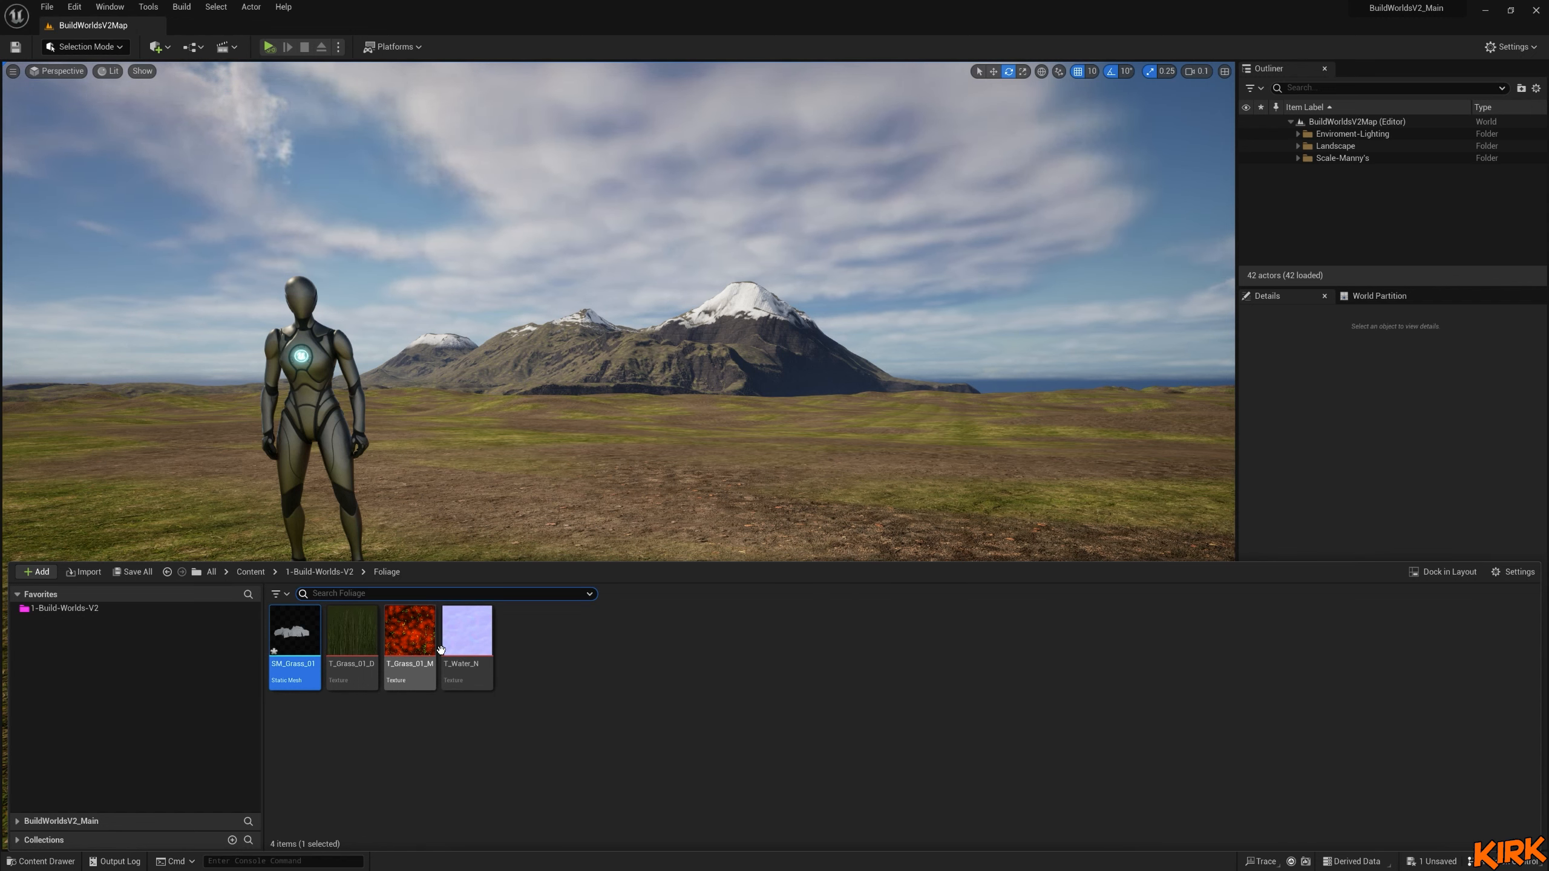
mouse_move(437, 645)
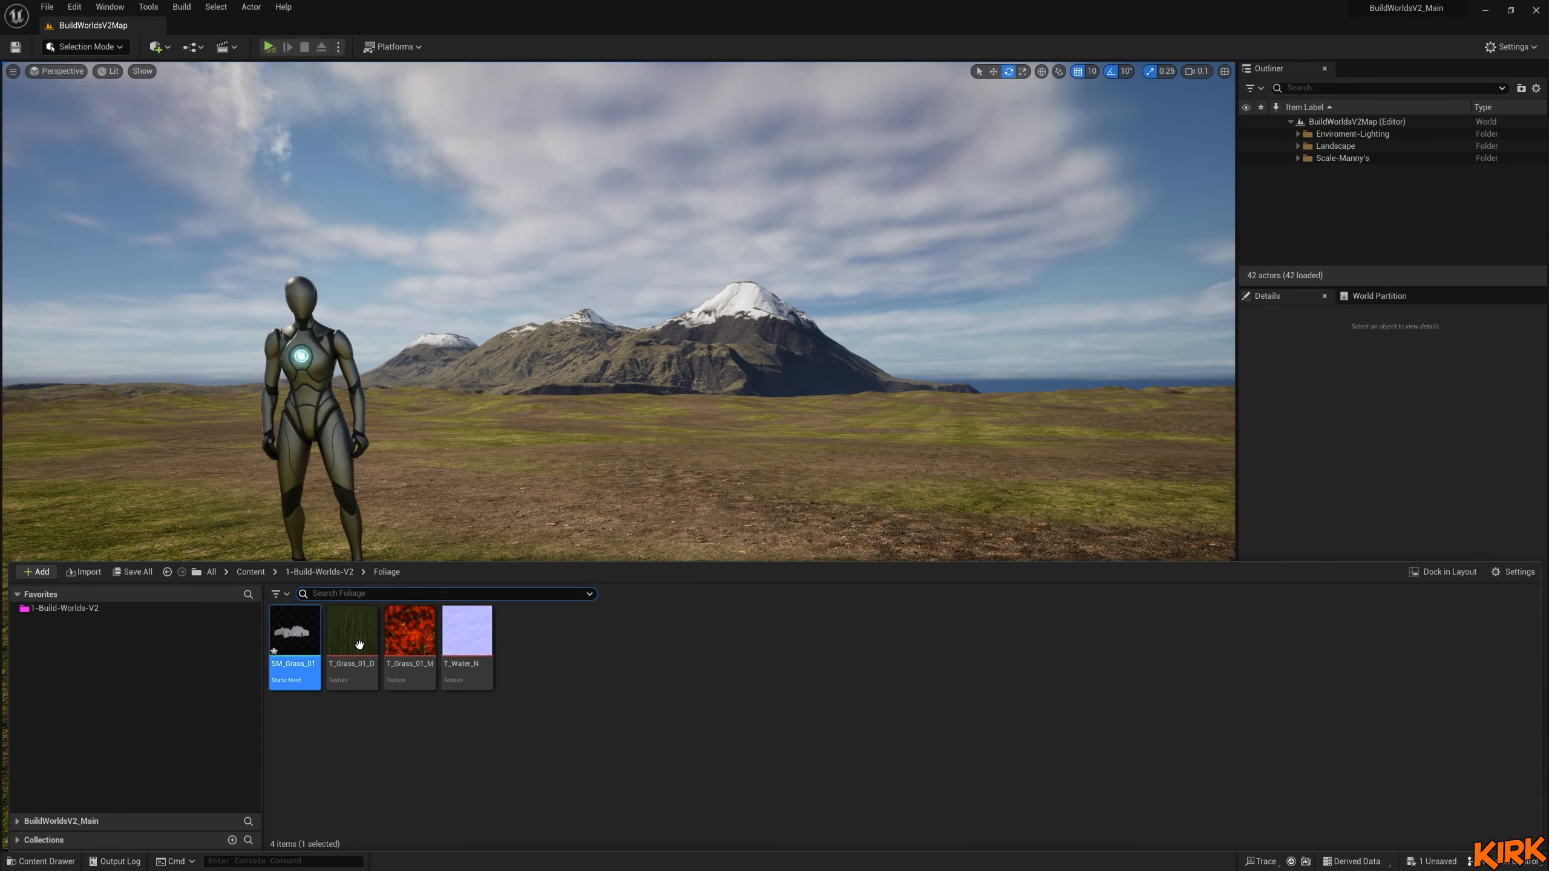
mouse_move(393, 629)
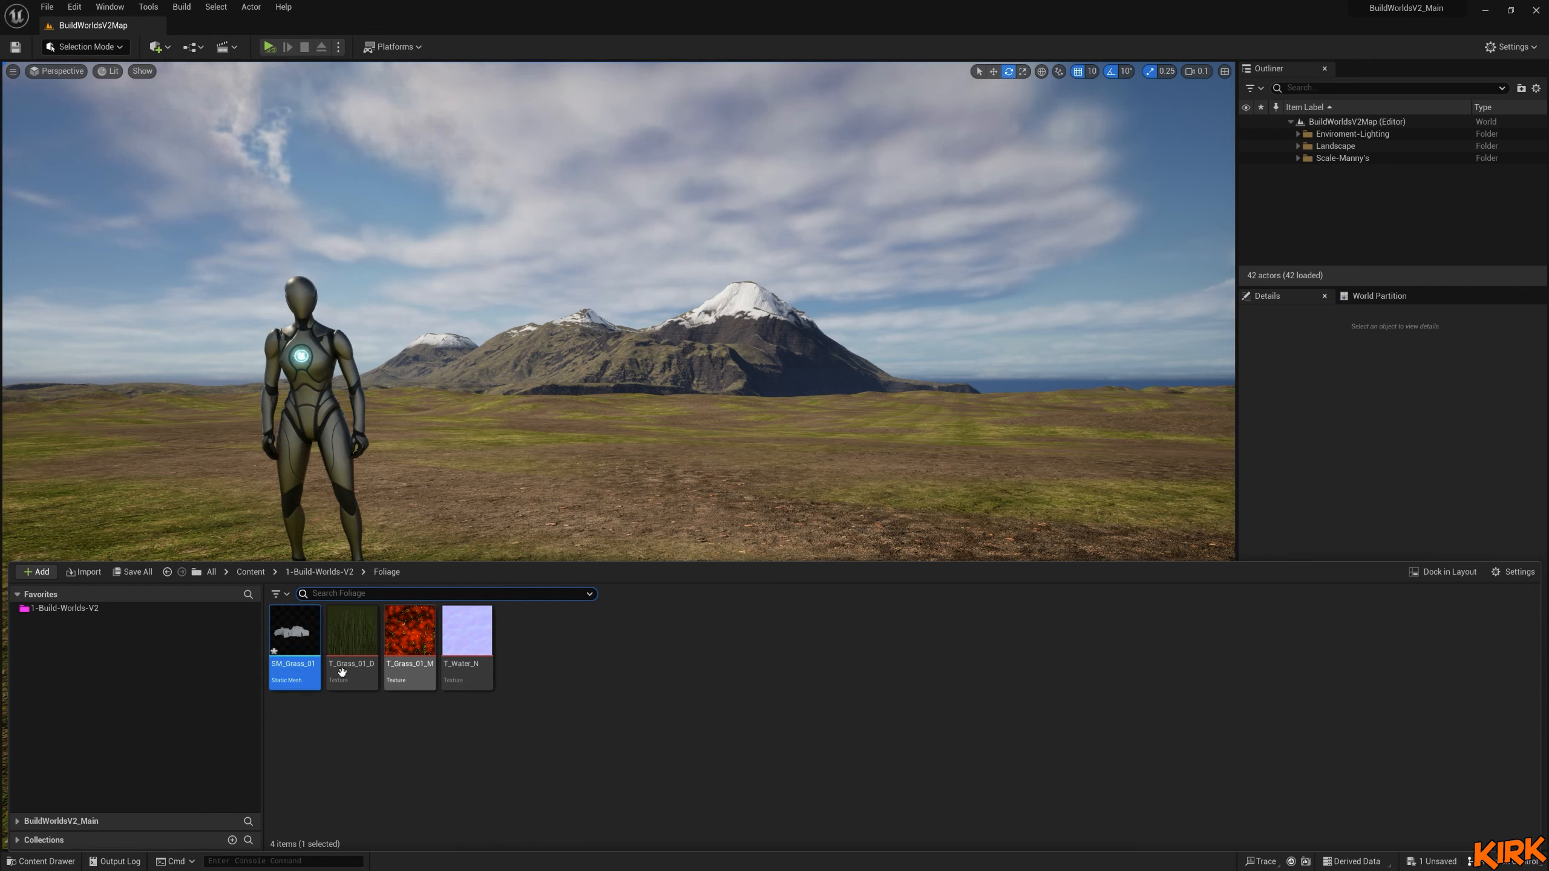
mouse_move(463, 671)
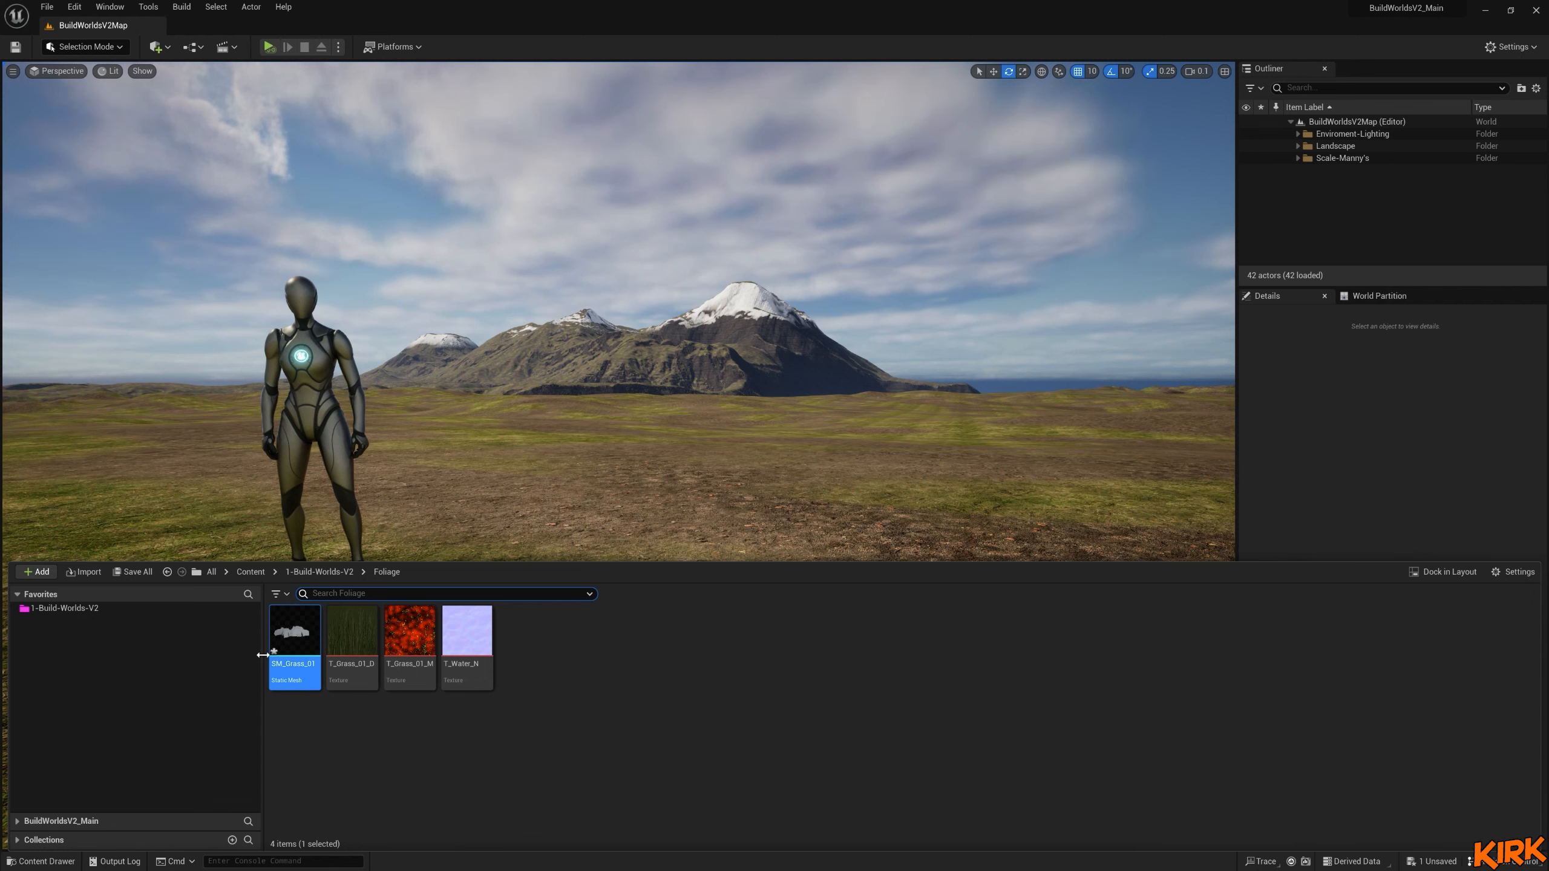
left_click(1428, 857)
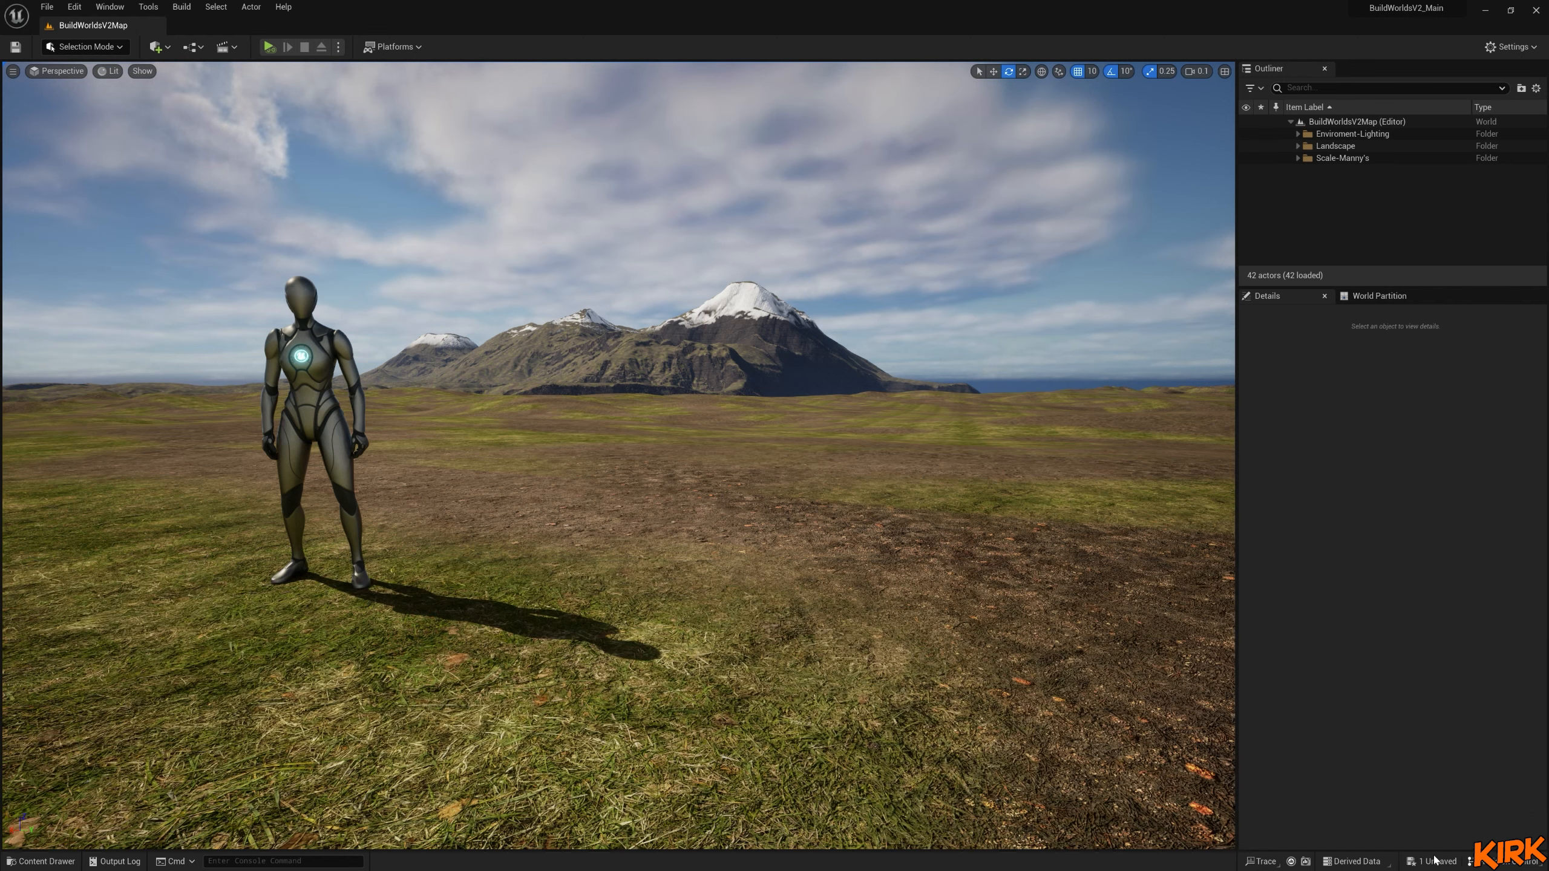
left_click(1434, 858)
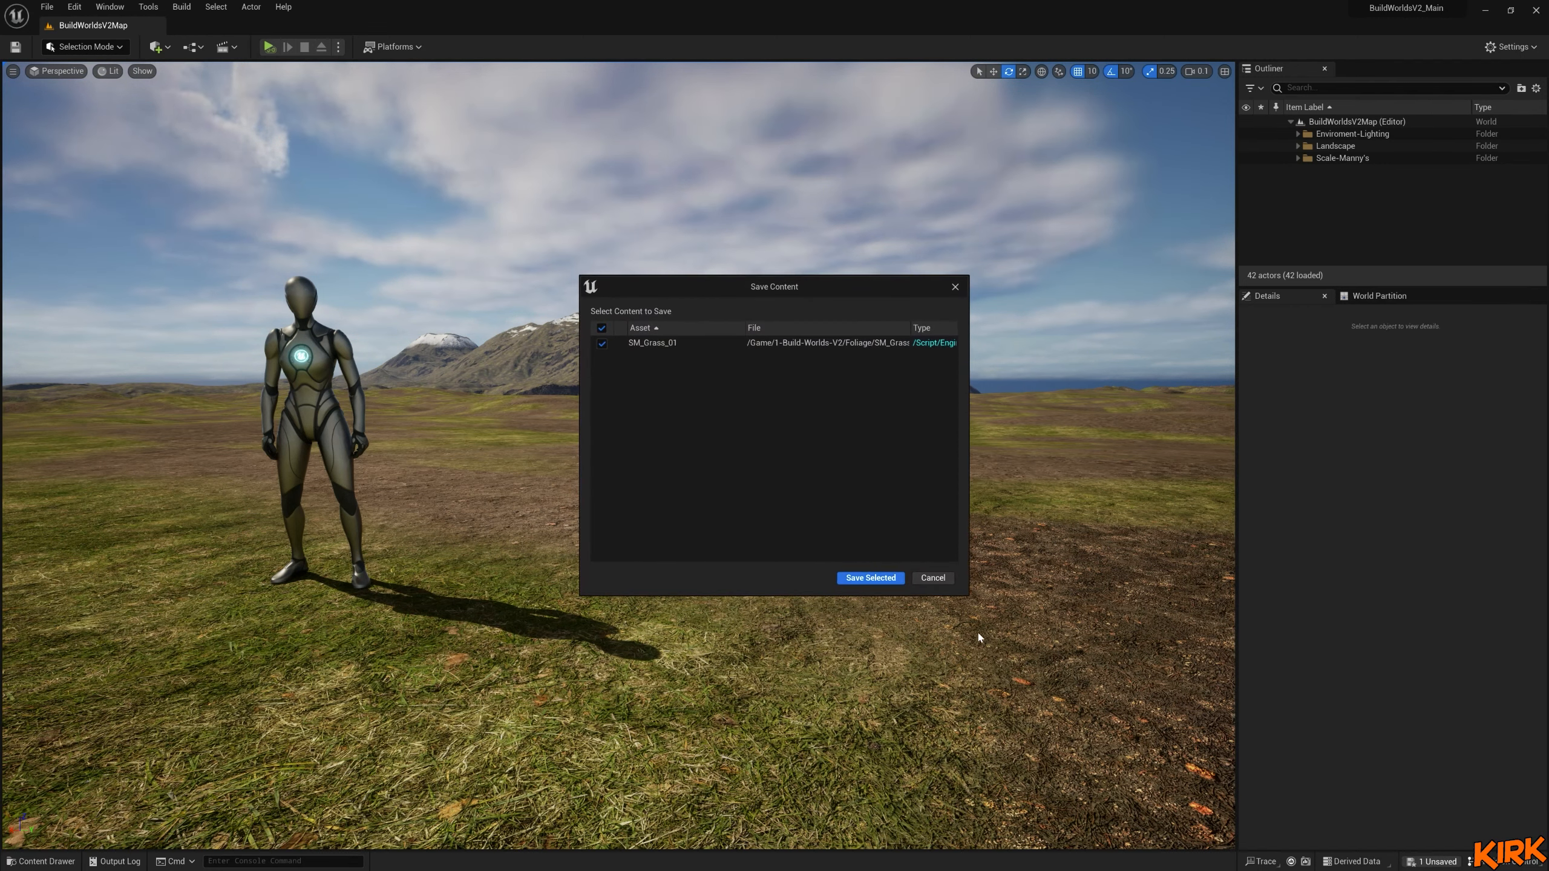
left_click(888, 579)
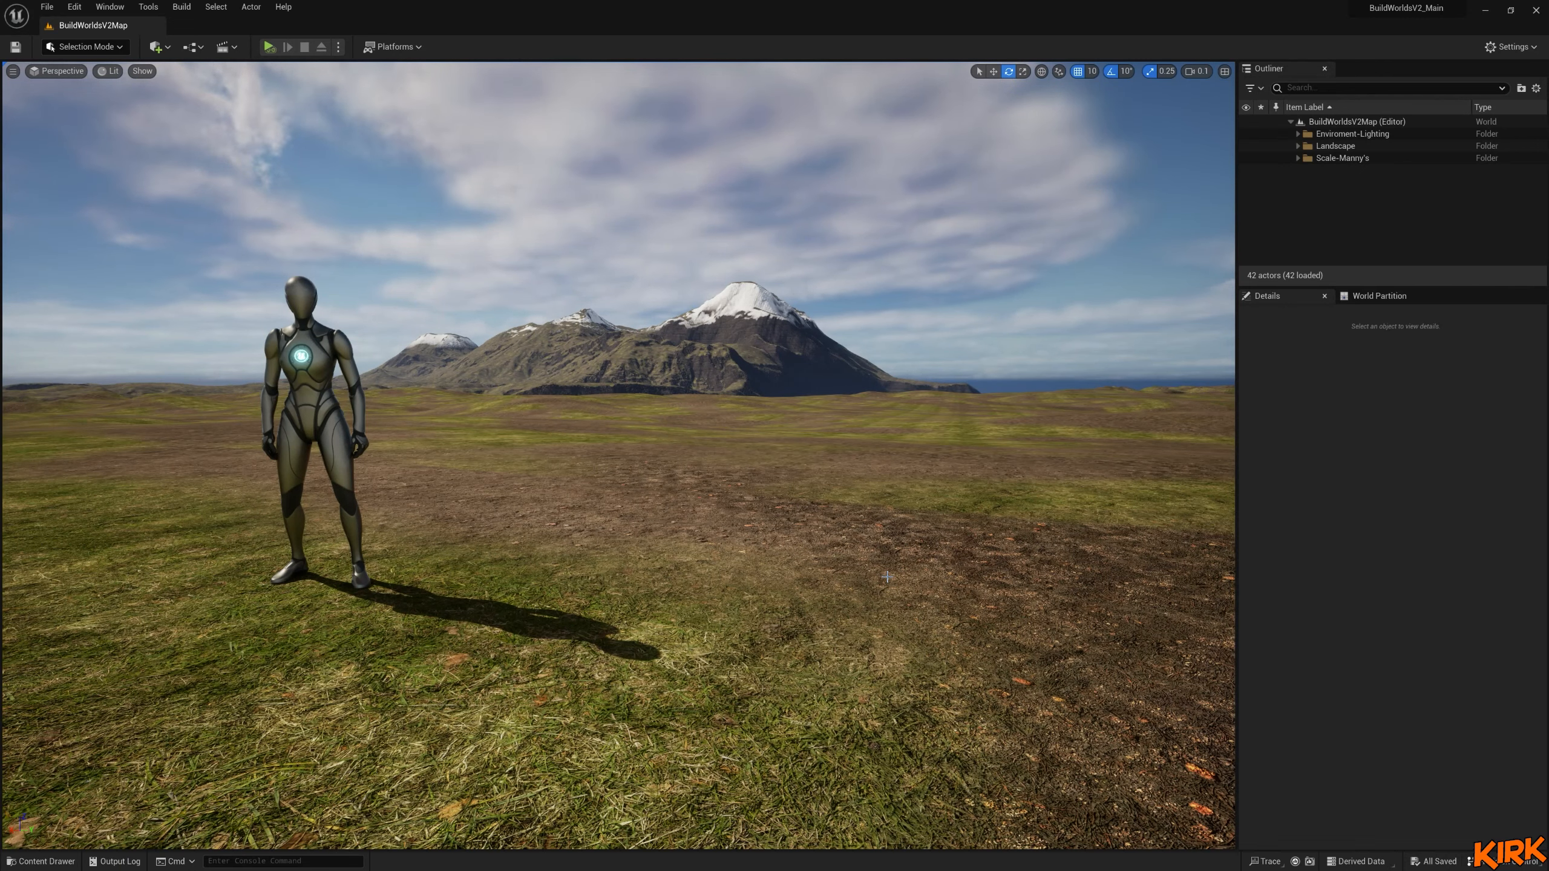
Open the T_Grass_01_D texture and inspect its grass blades at different magnifications.
left_click(42, 861)
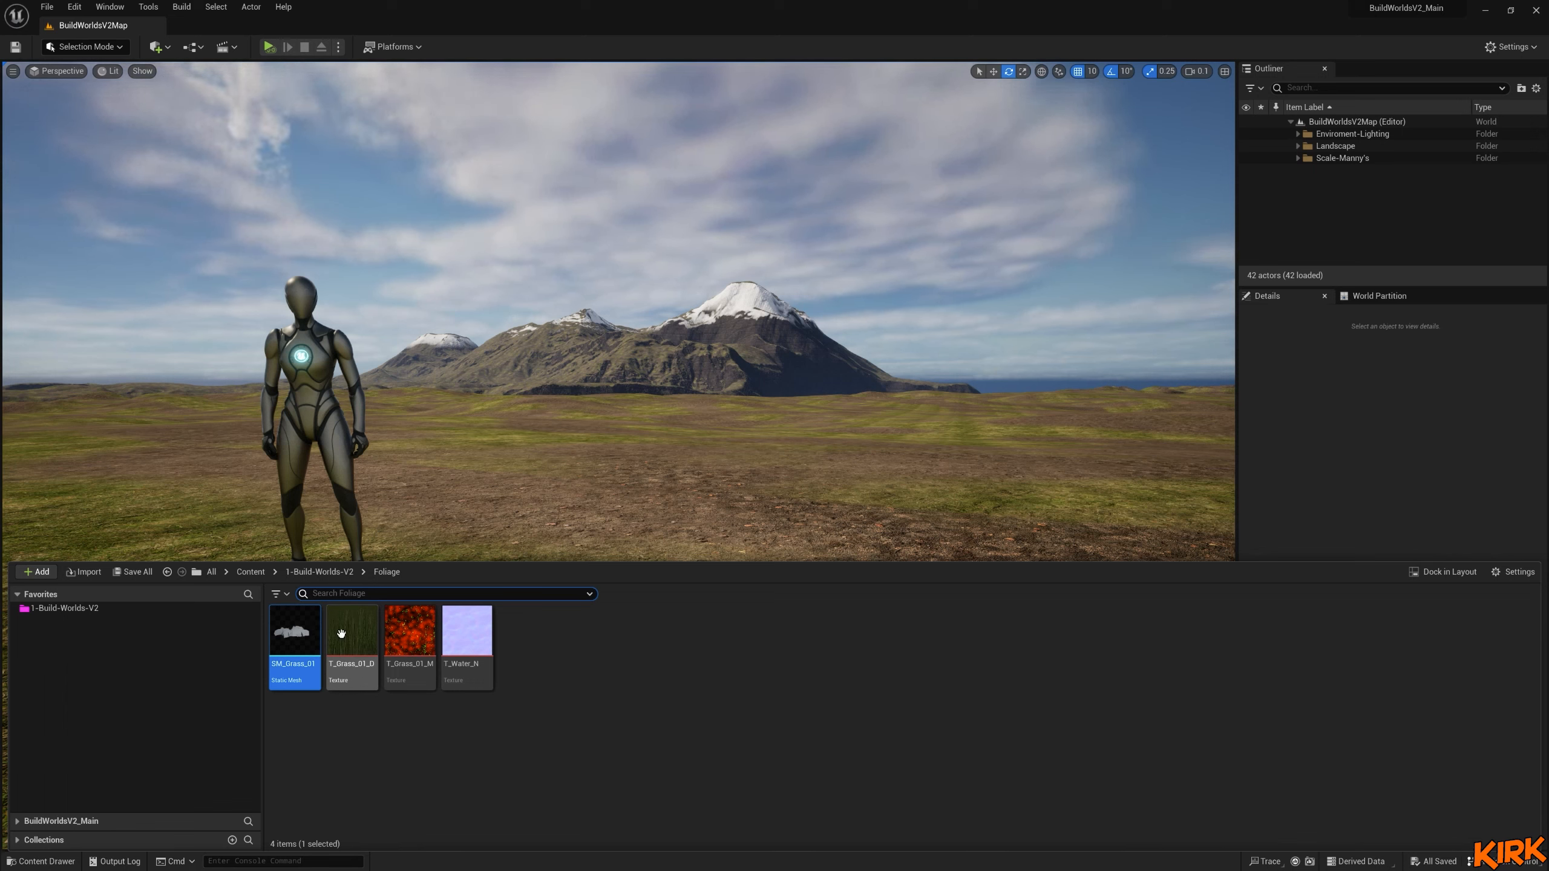
left_click_drag(353, 631, 350, 641)
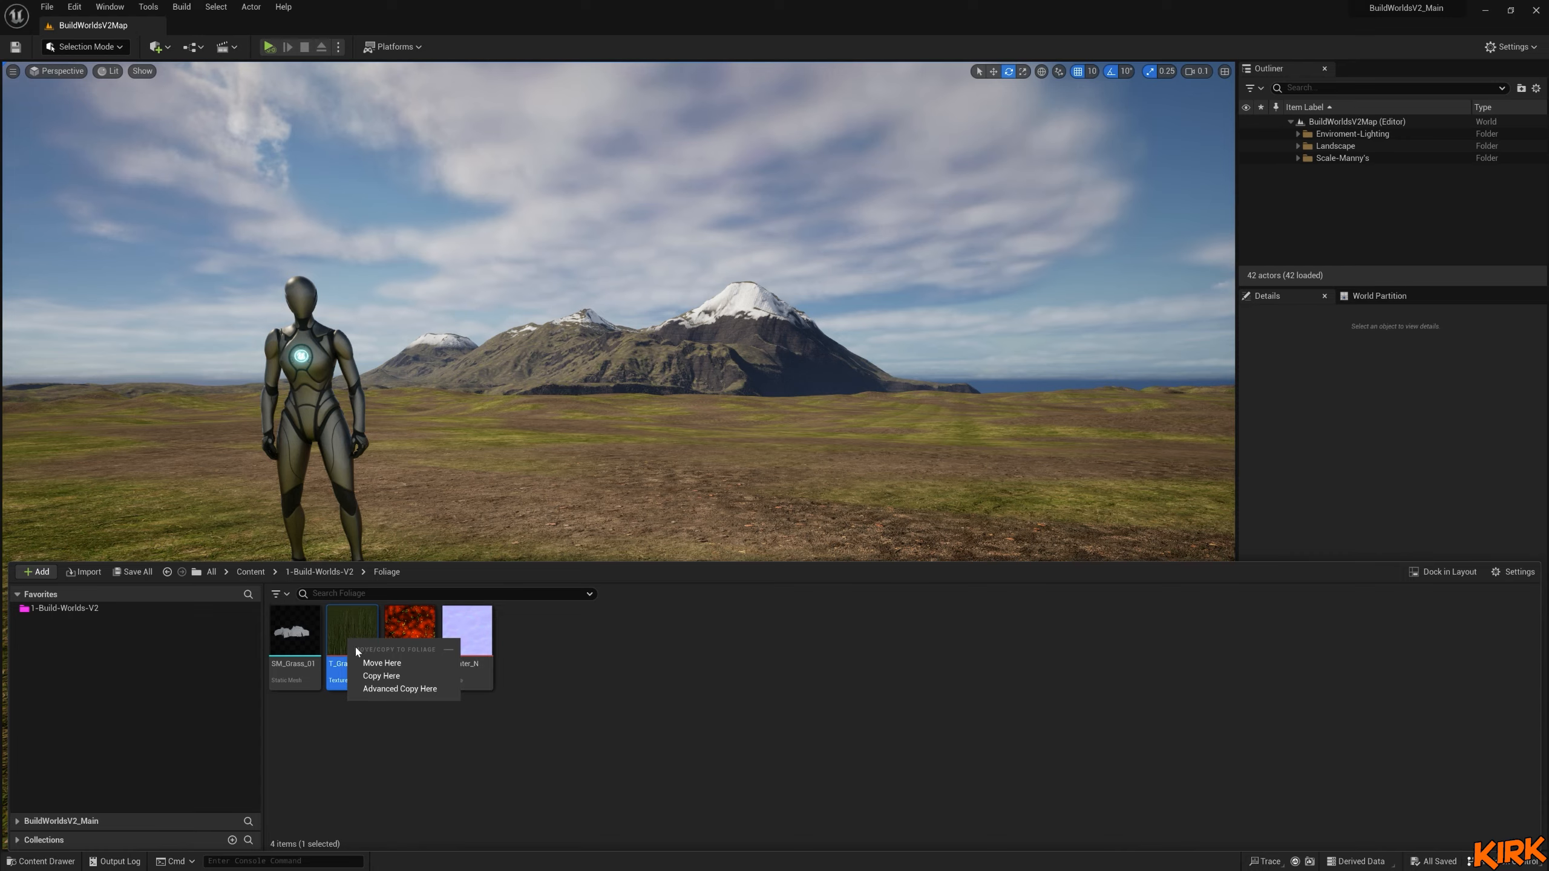
key("Escape")
double_click(353, 633)
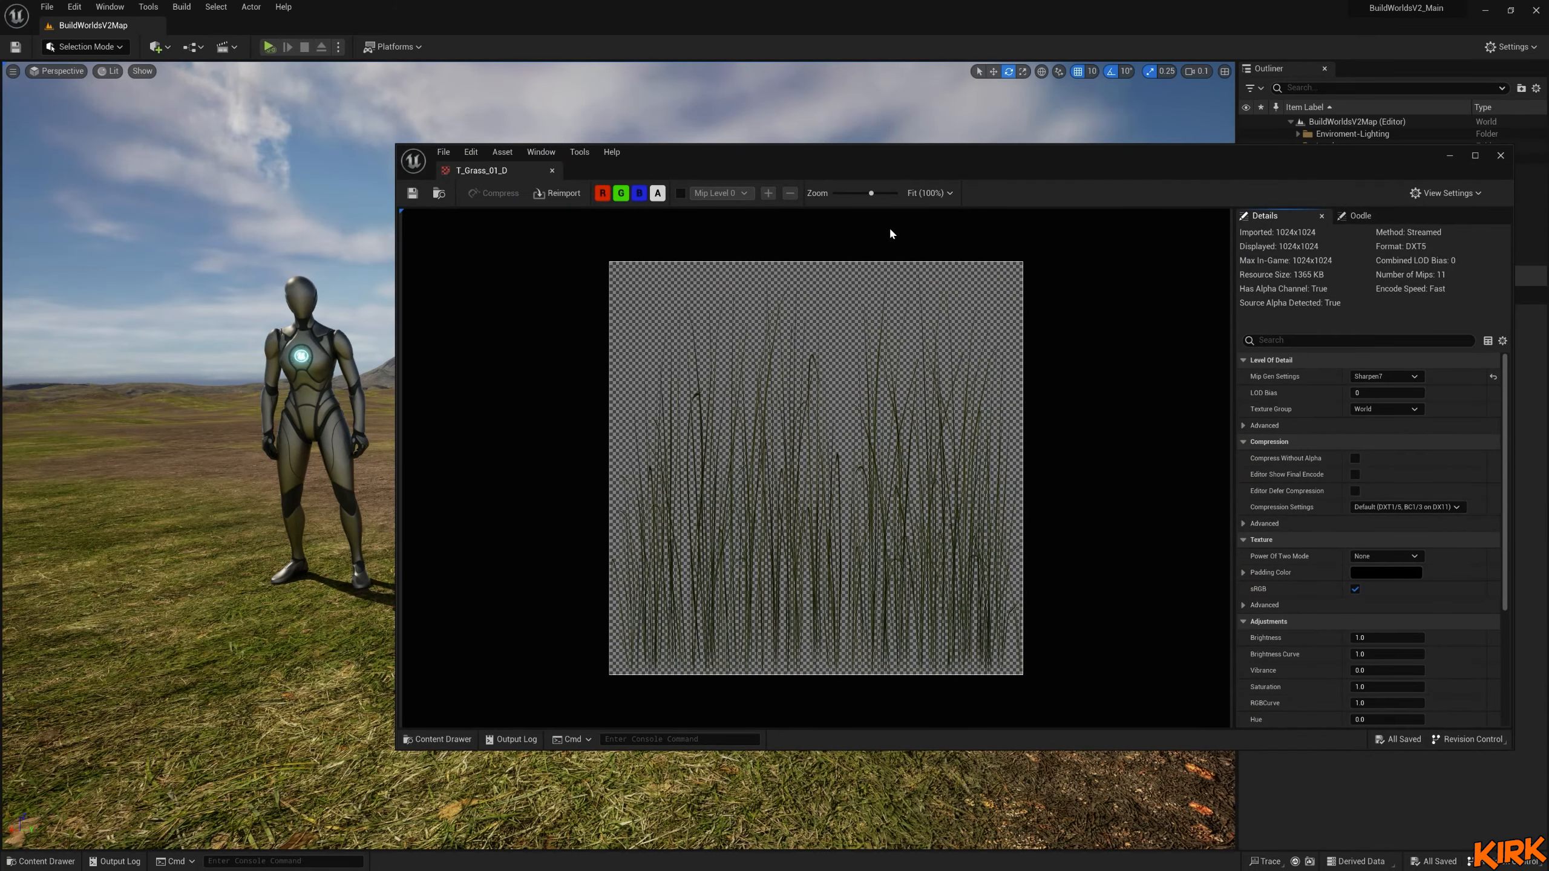
scroll(845, 520, "up", 3)
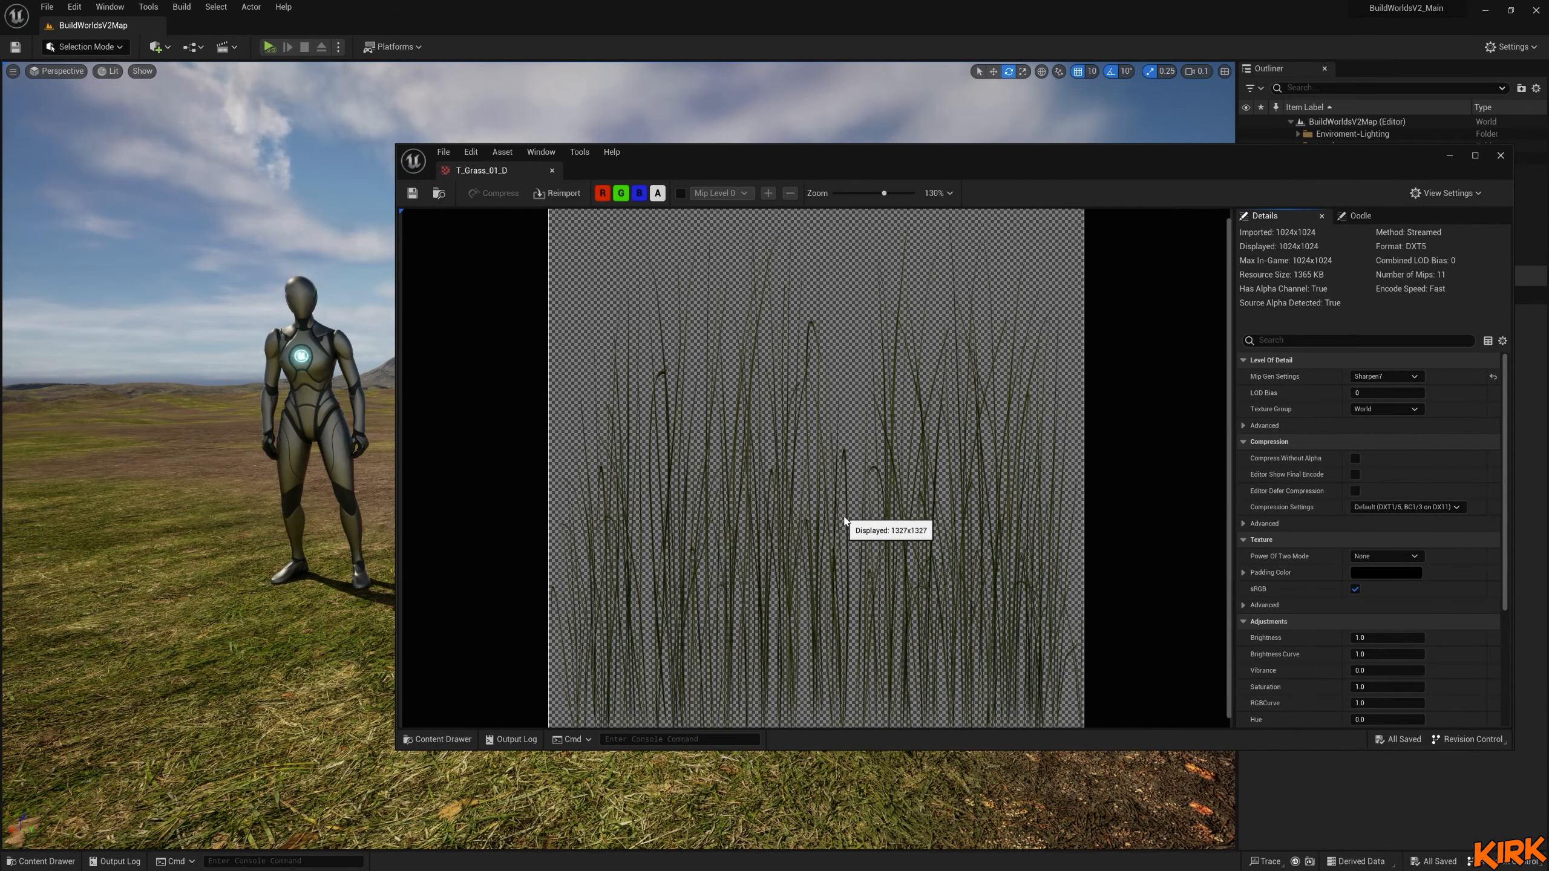
scroll(844, 520, "down", 2)
scroll(844, 520, "up", 3)
scroll(845, 520, "down", 4)
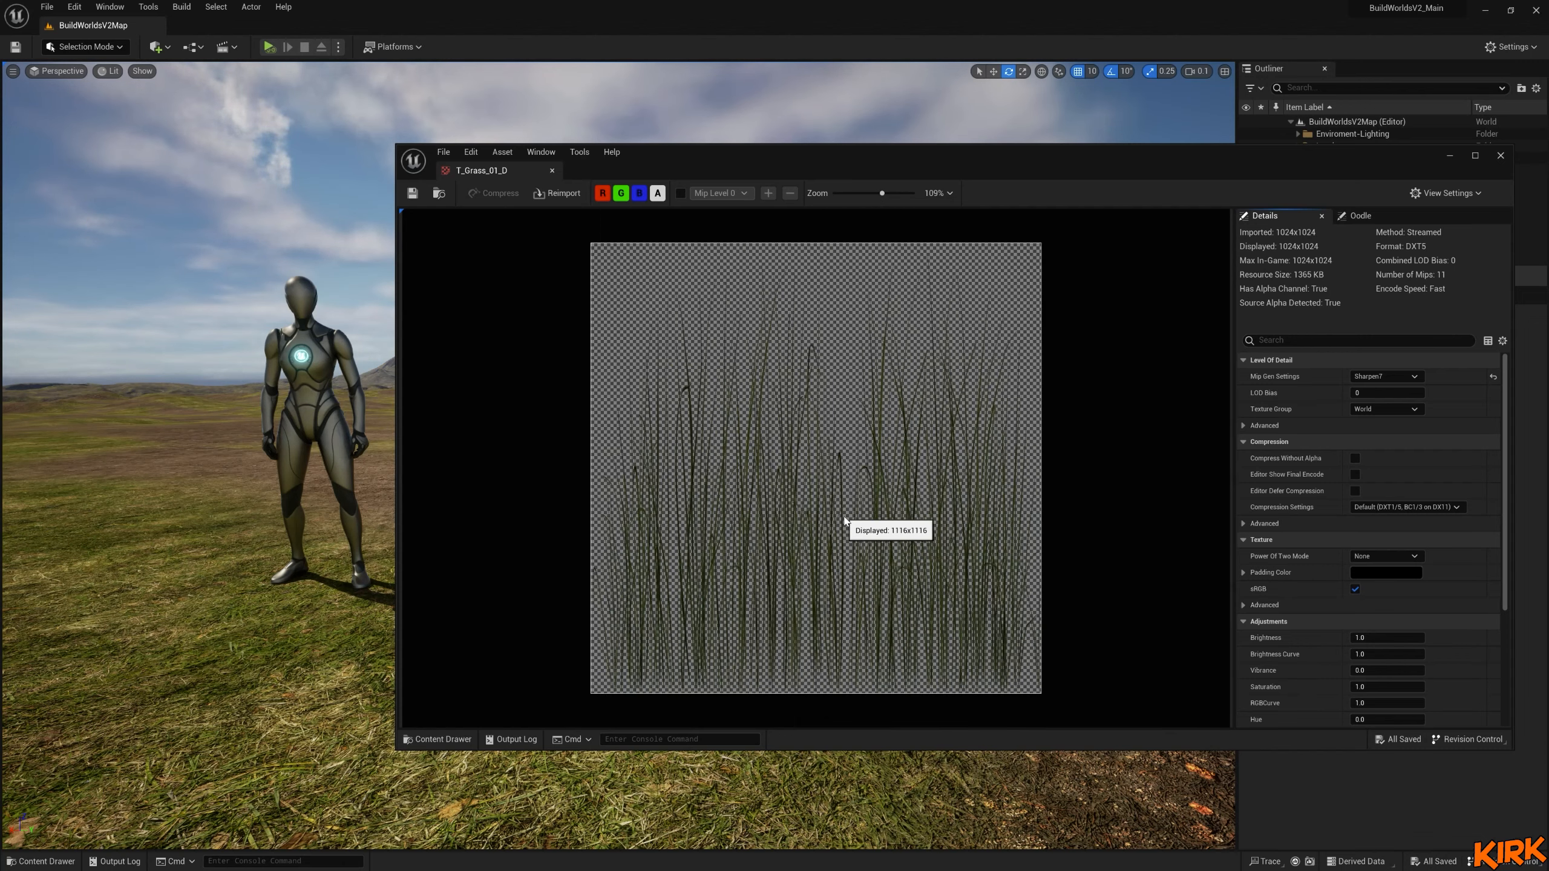
scroll(844, 521, "up", 3)
scroll(844, 520, "down", 2)
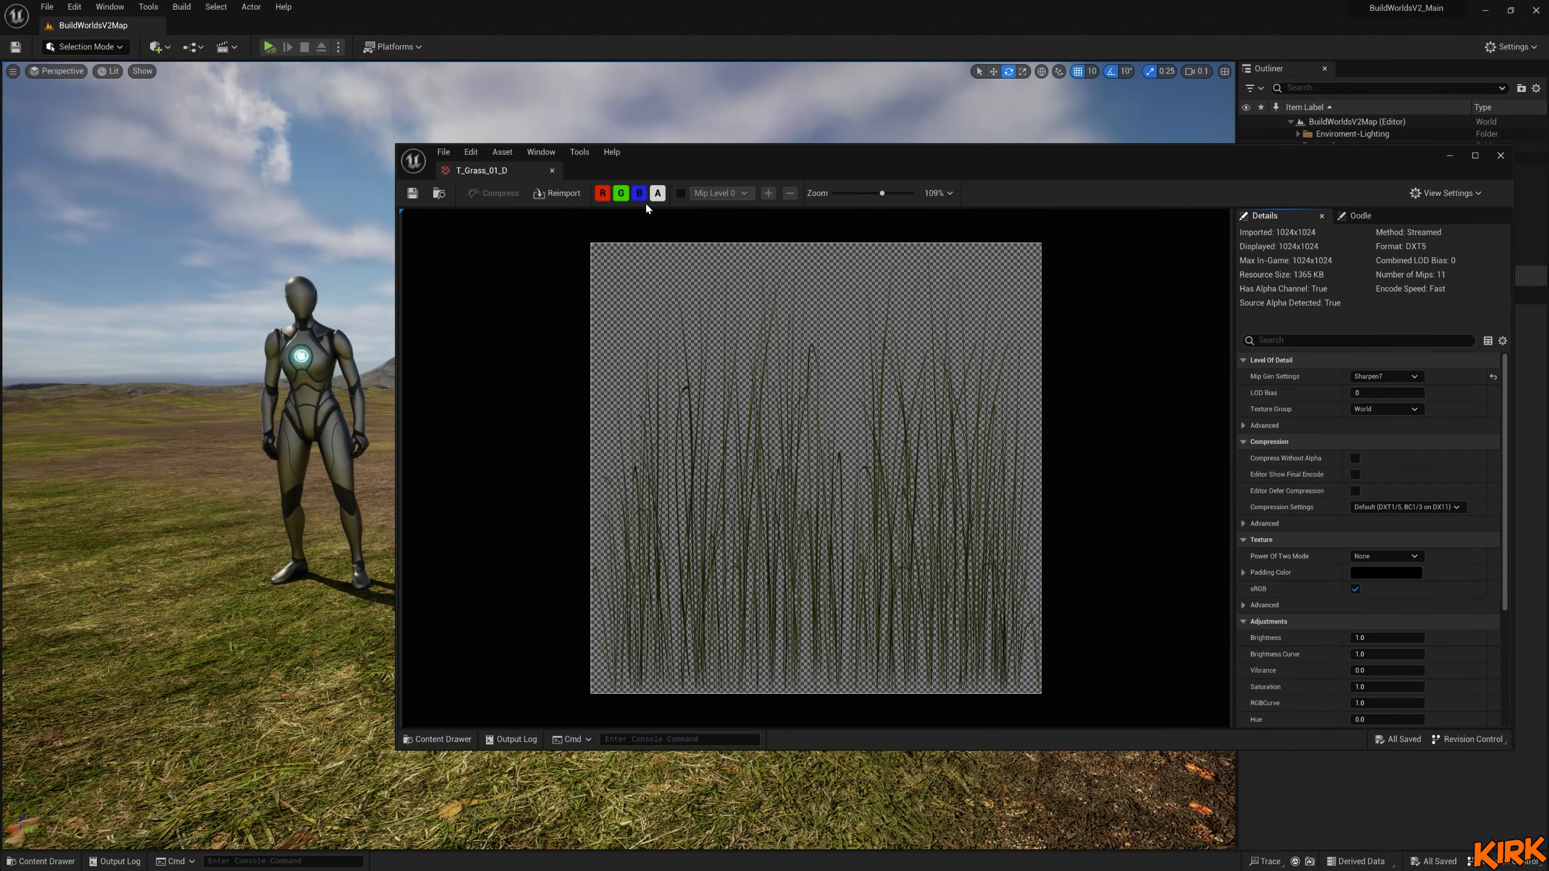
Isolate the alpha channel of T_Grass_01_D, restore the red, green and blue channels, and close the texture.
left_click(602, 193)
left_click(620, 193)
left_click(638, 193)
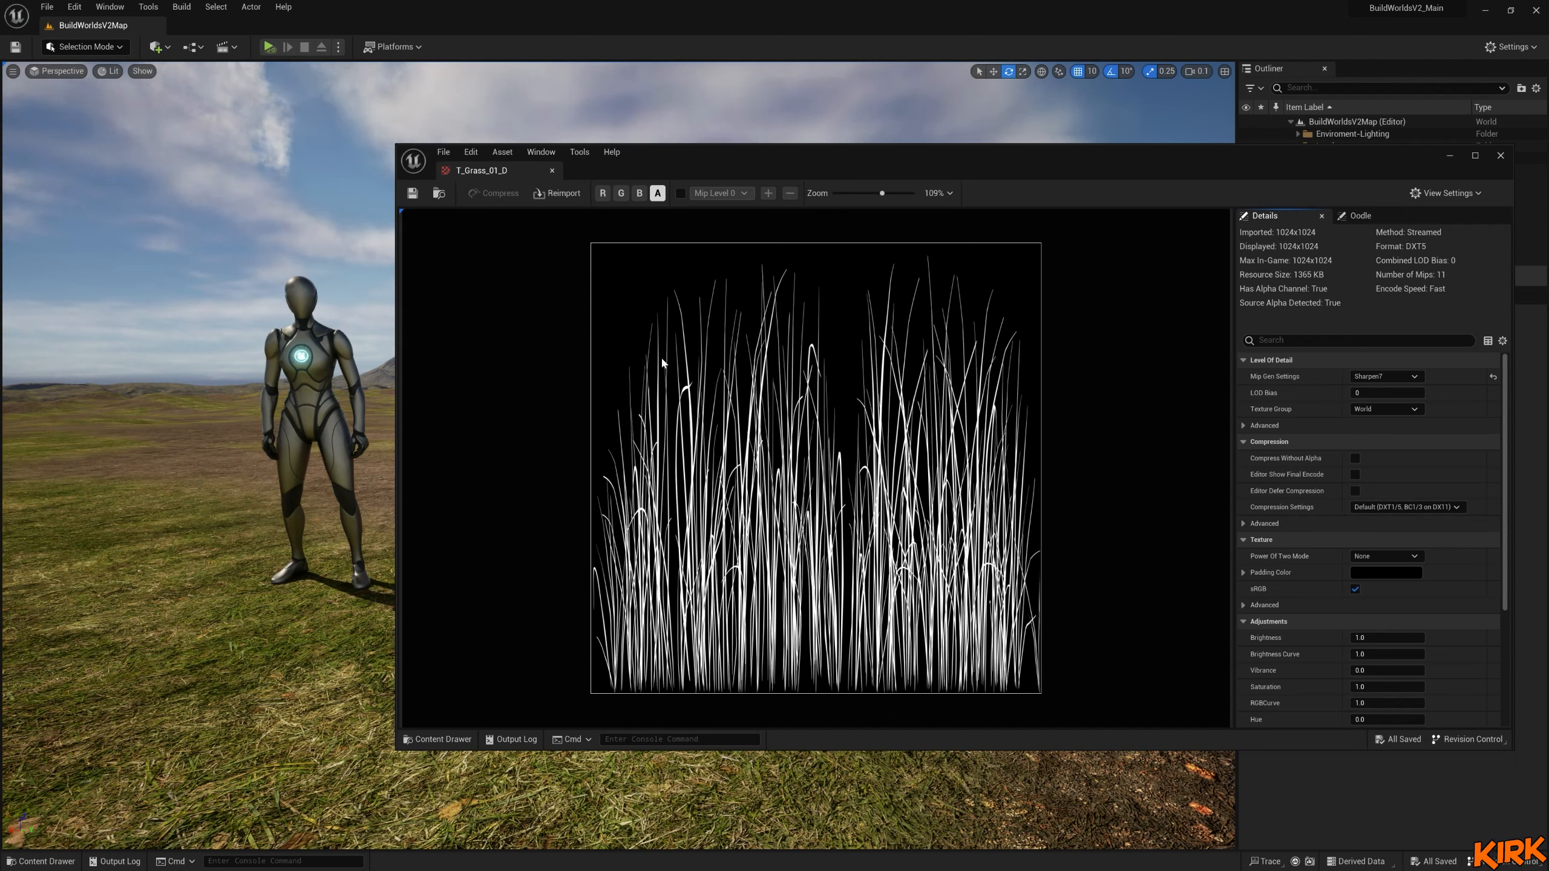
left_click(639, 194)
left_click(621, 193)
left_click(602, 194)
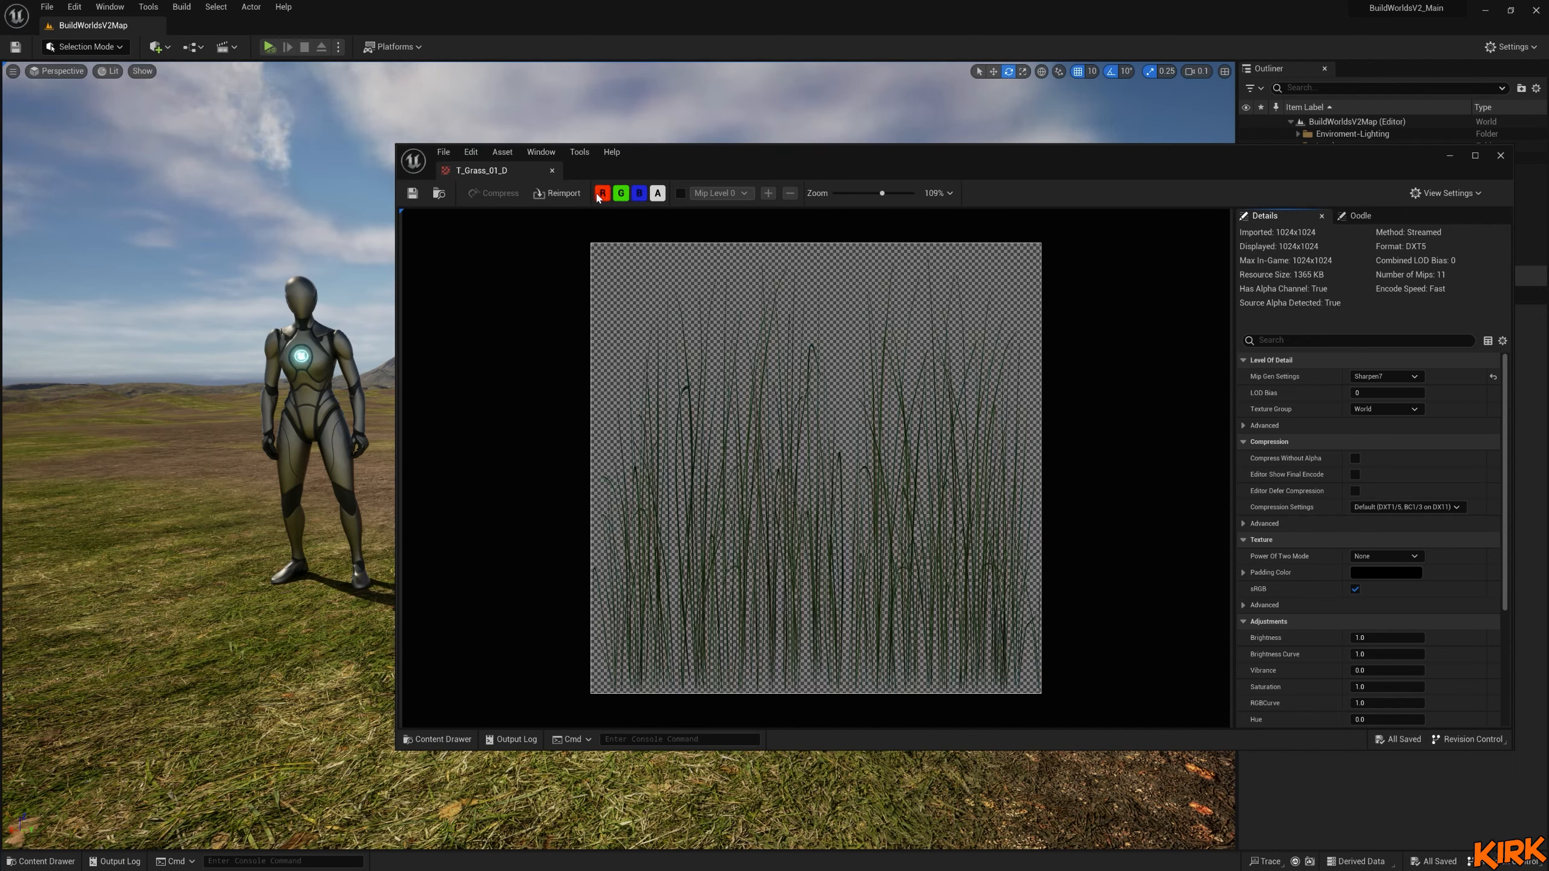
left_click(552, 171)
Open the T_Grass_01_M mask texture and isolate its green channel.
left_click(46, 860)
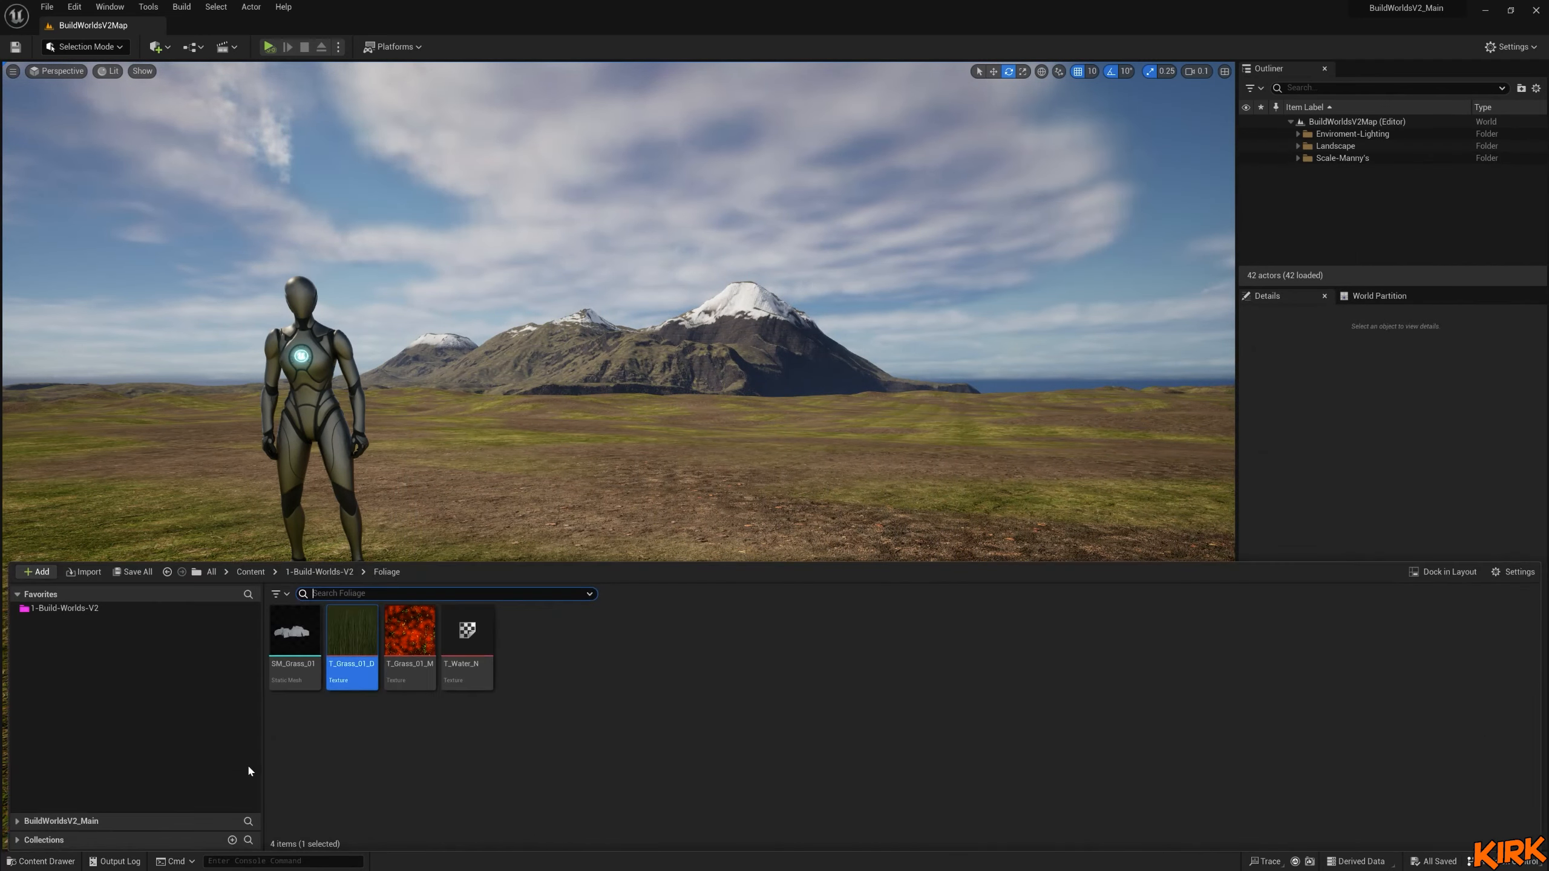
double_click(409, 640)
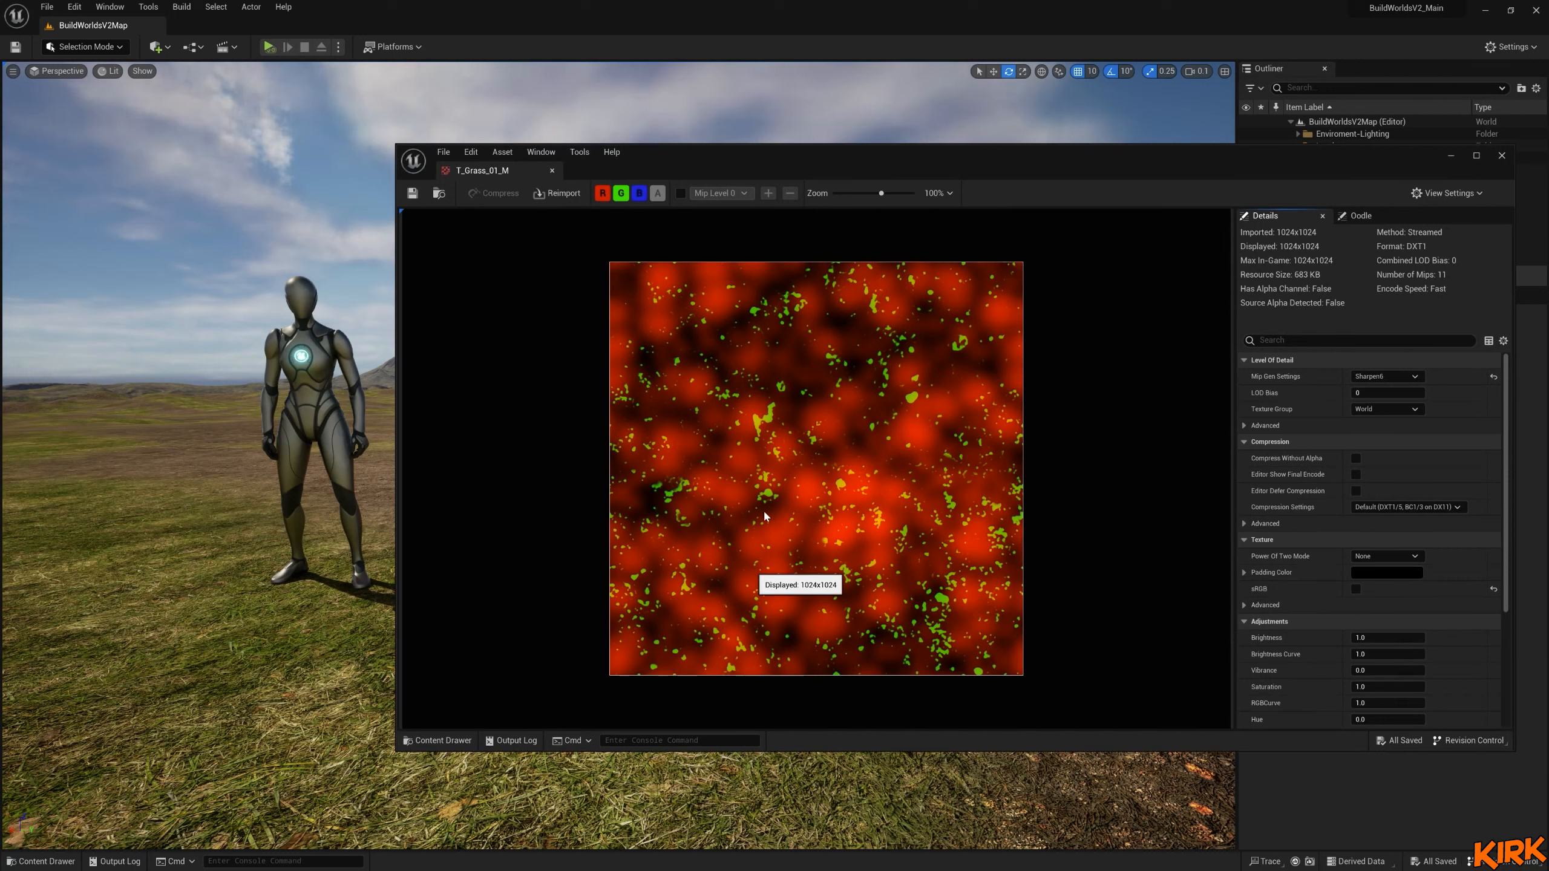
left_click(617, 196)
left_click(603, 193)
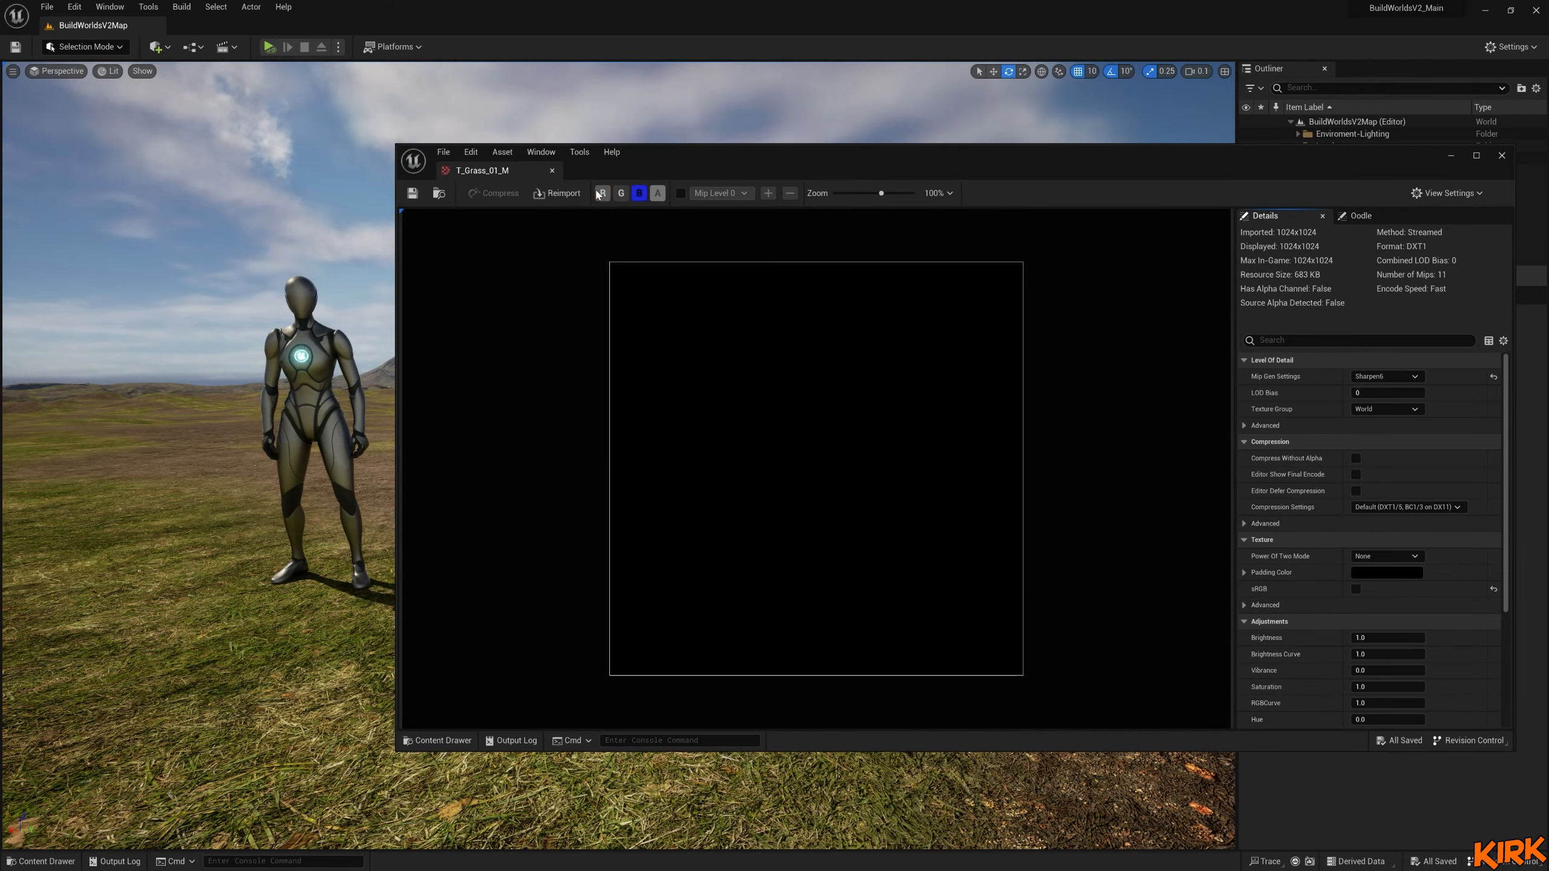
left_click(639, 194)
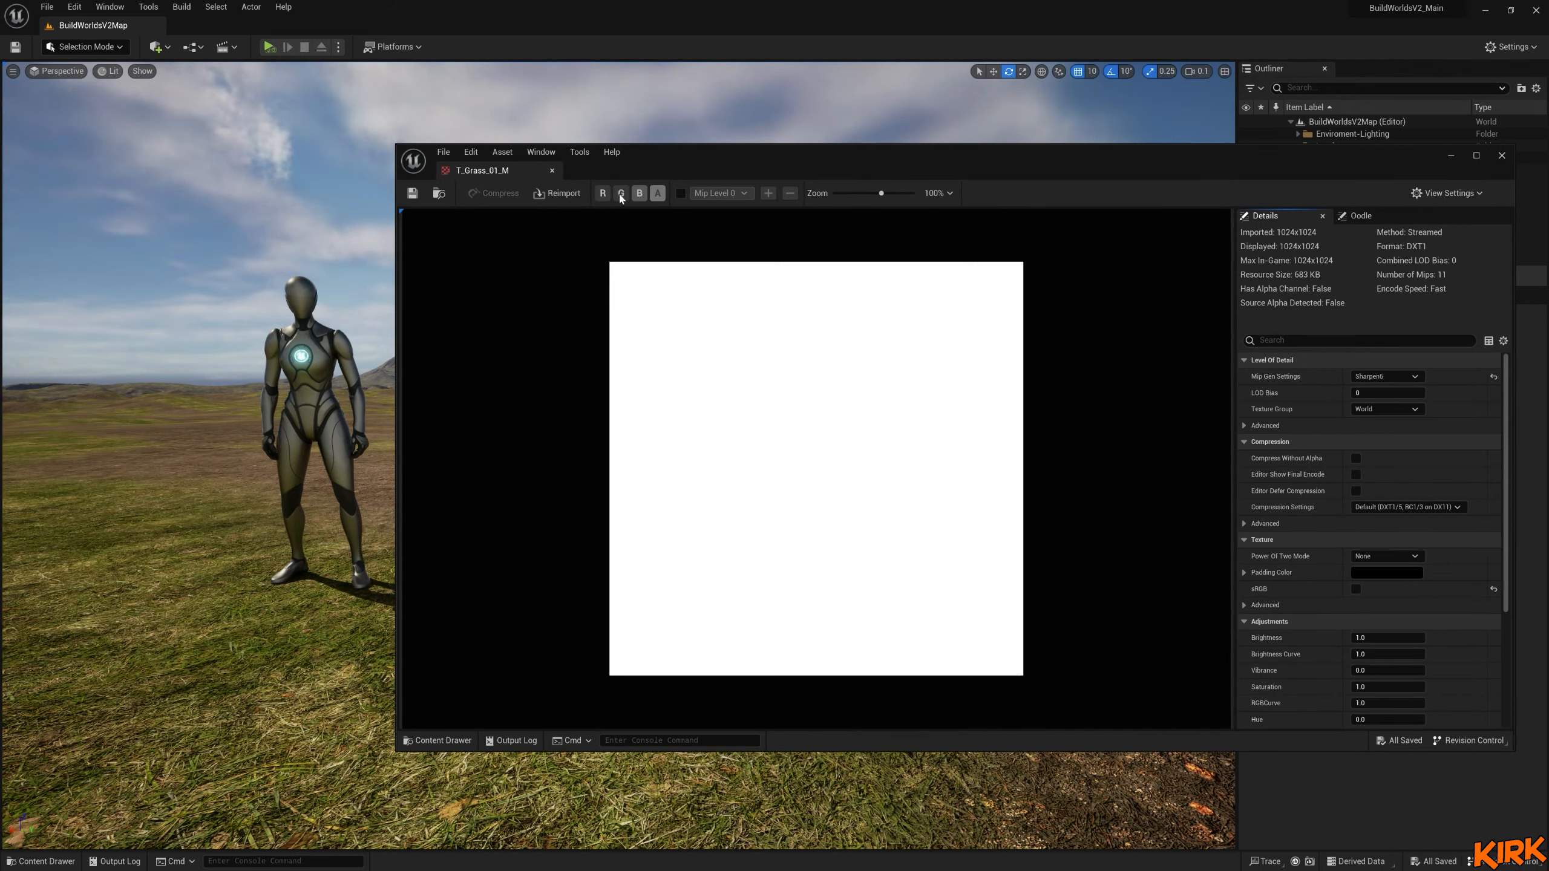
left_click(621, 194)
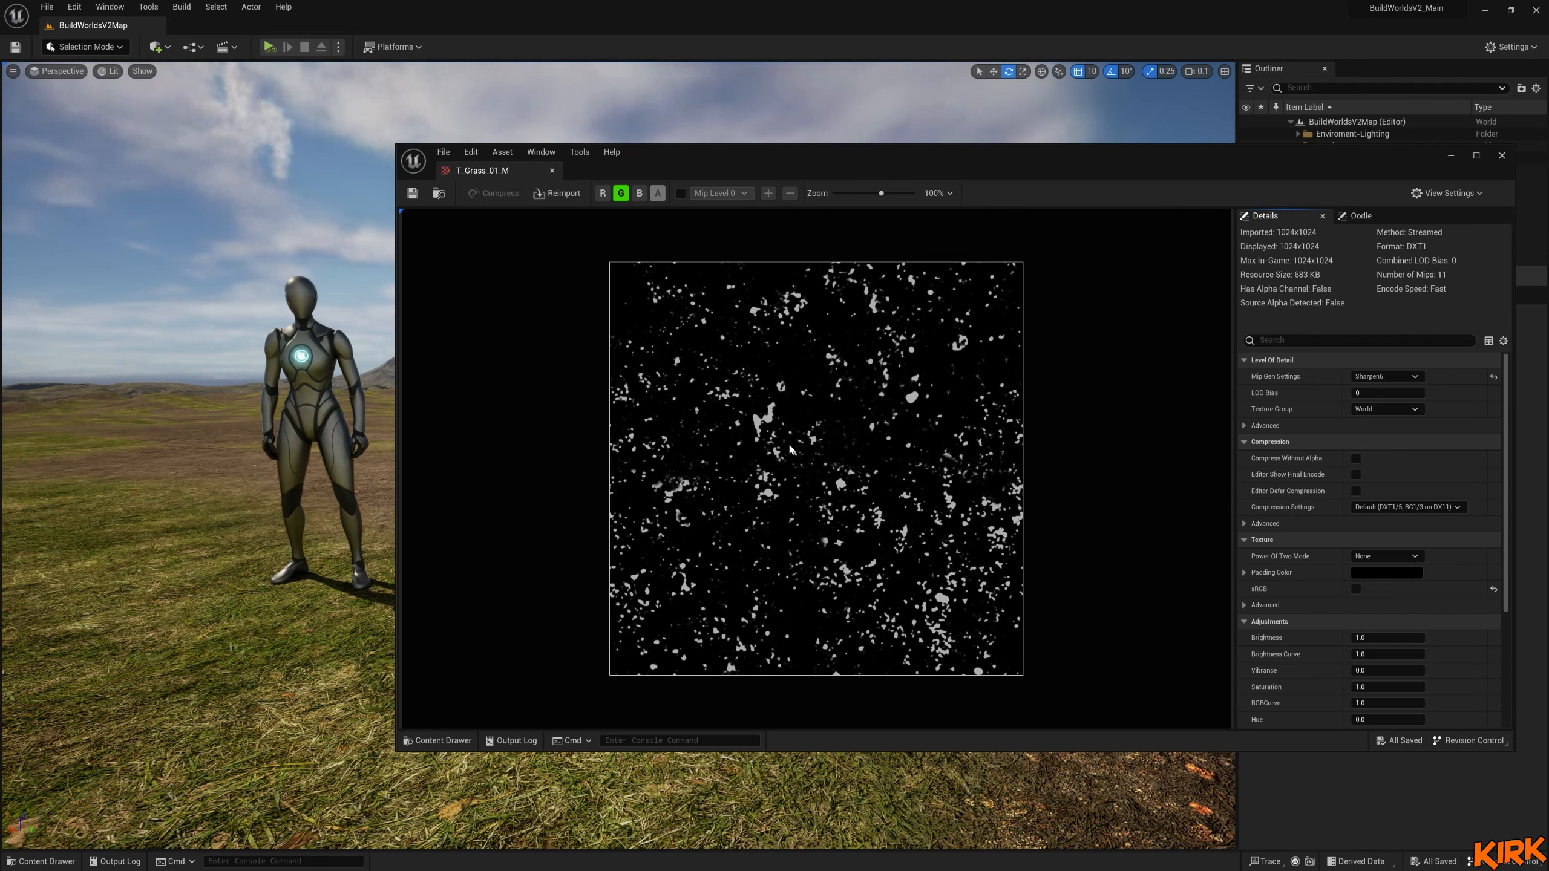
Isolate the red channel of the T_Grass_01_M mask, restore its green channel, and close the texture.
left_click(603, 195)
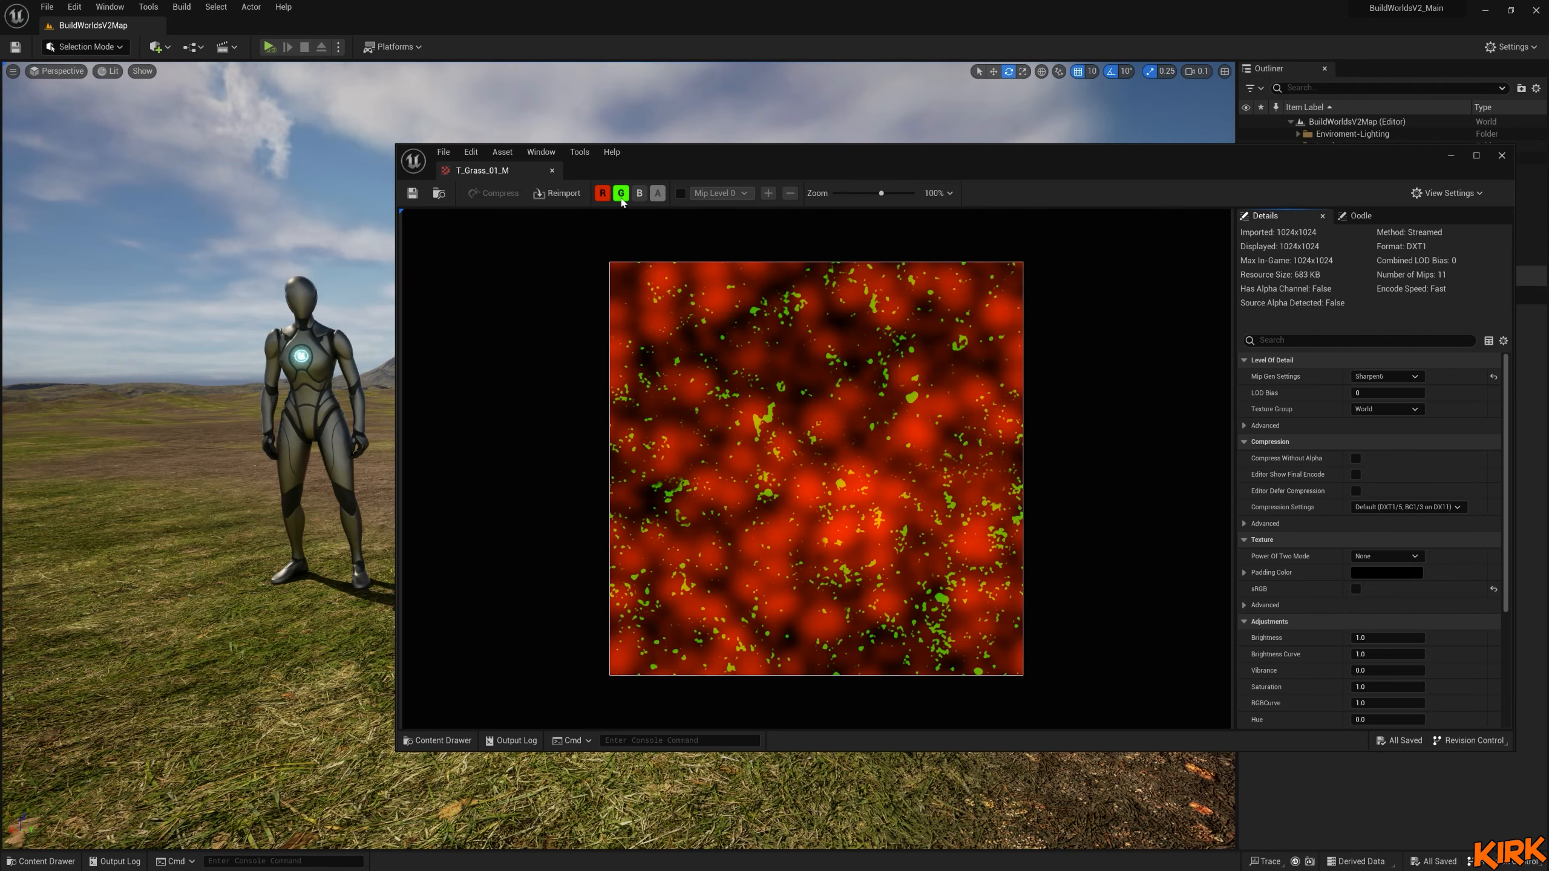
left_click(621, 194)
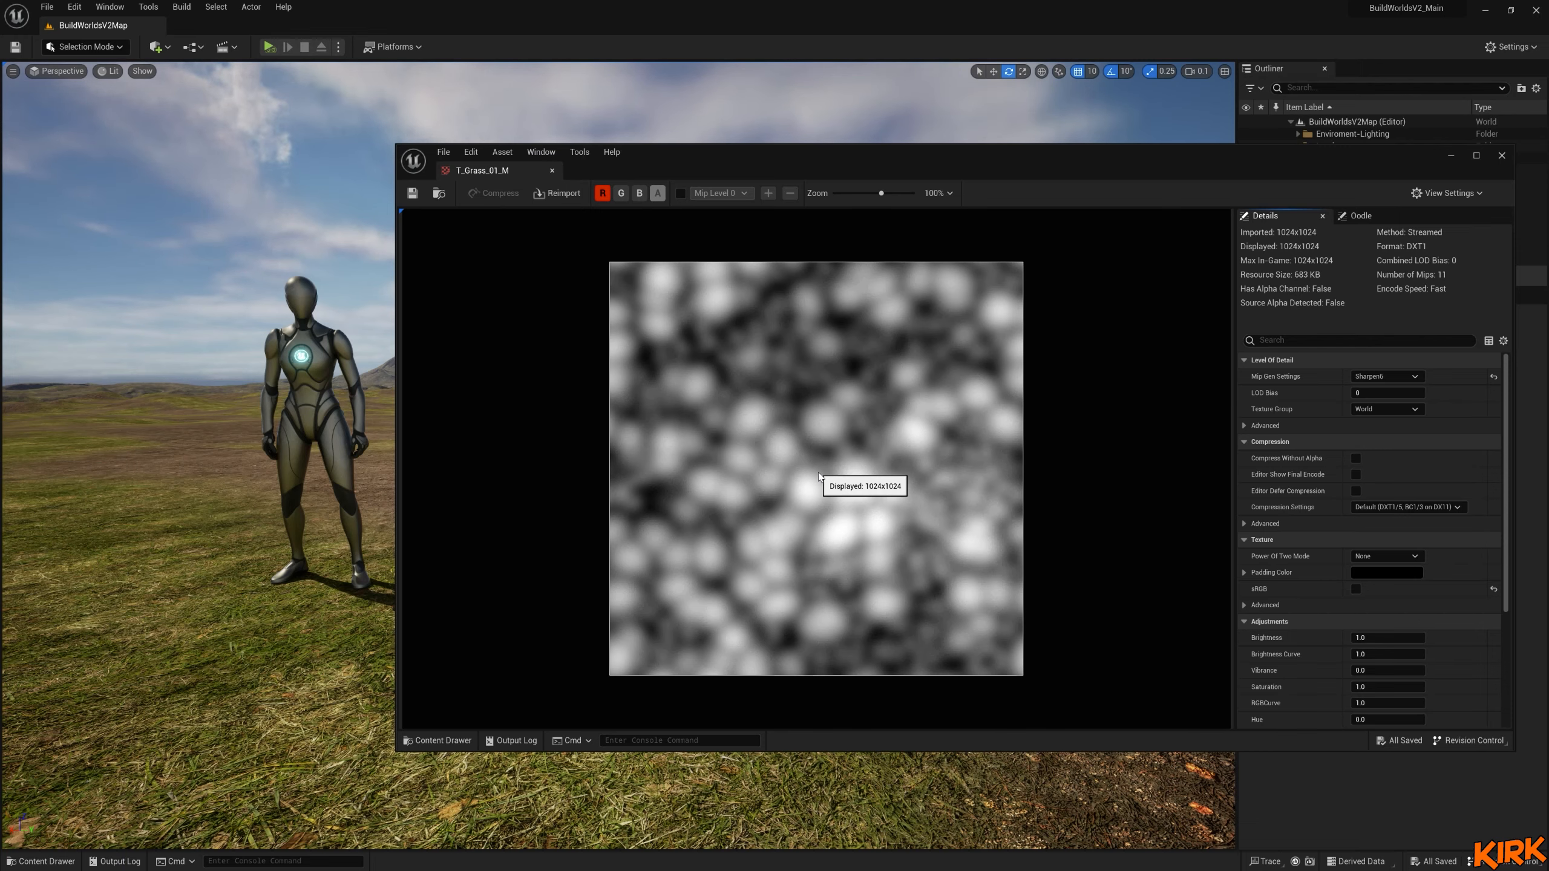
left_click(622, 196)
left_click(551, 170)
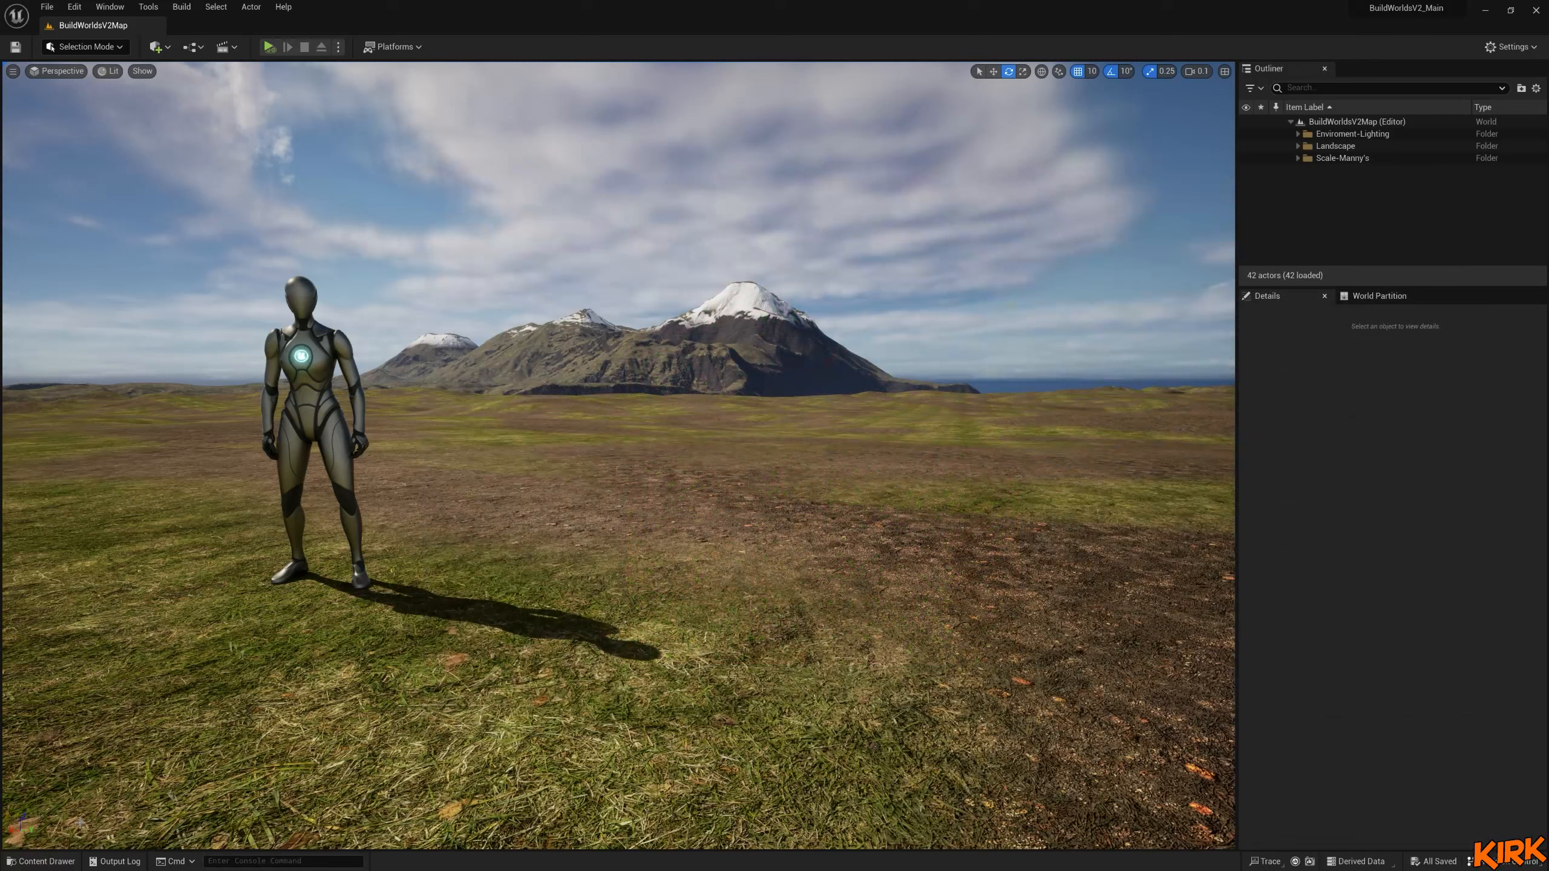
Open the T_Water_N normal map from the Foliage folder, inspect it at different magnifications, and close it.
left_click(38, 861)
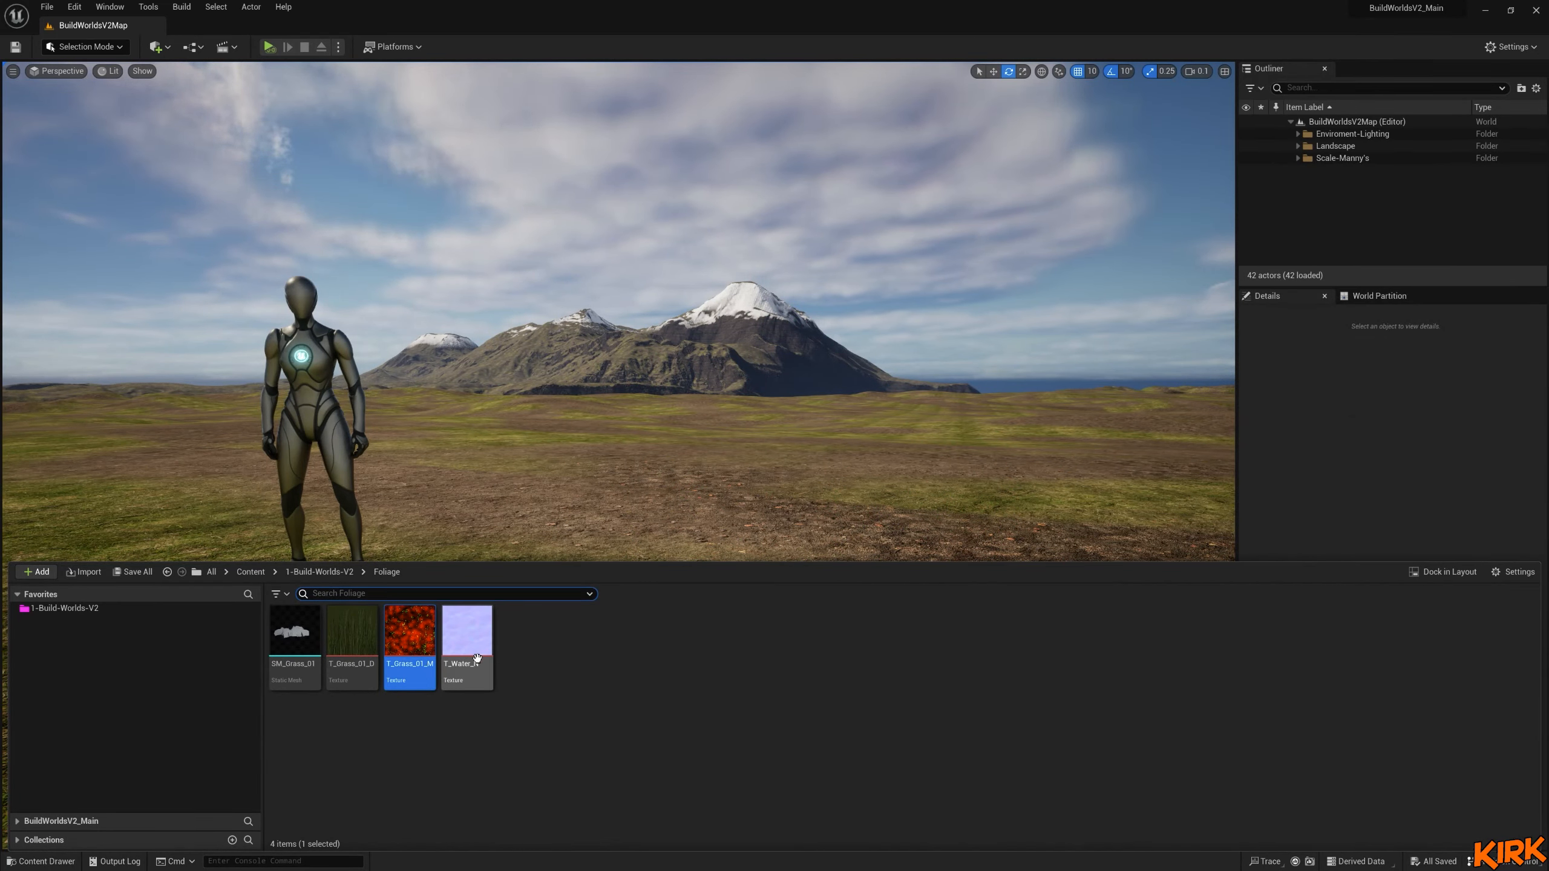
left_click(476, 629)
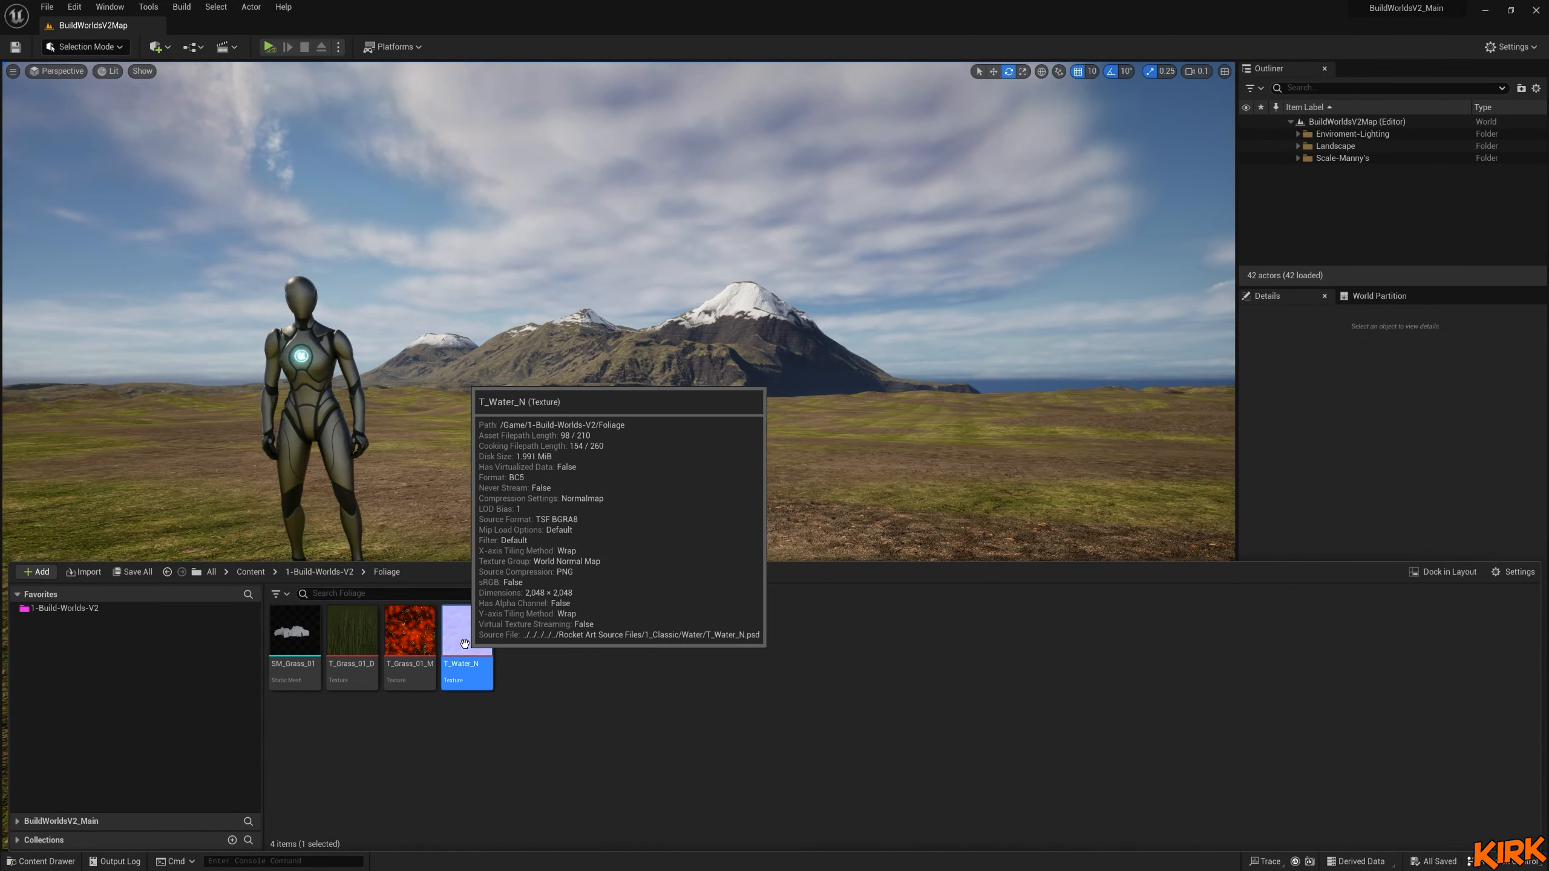
double_click(460, 645)
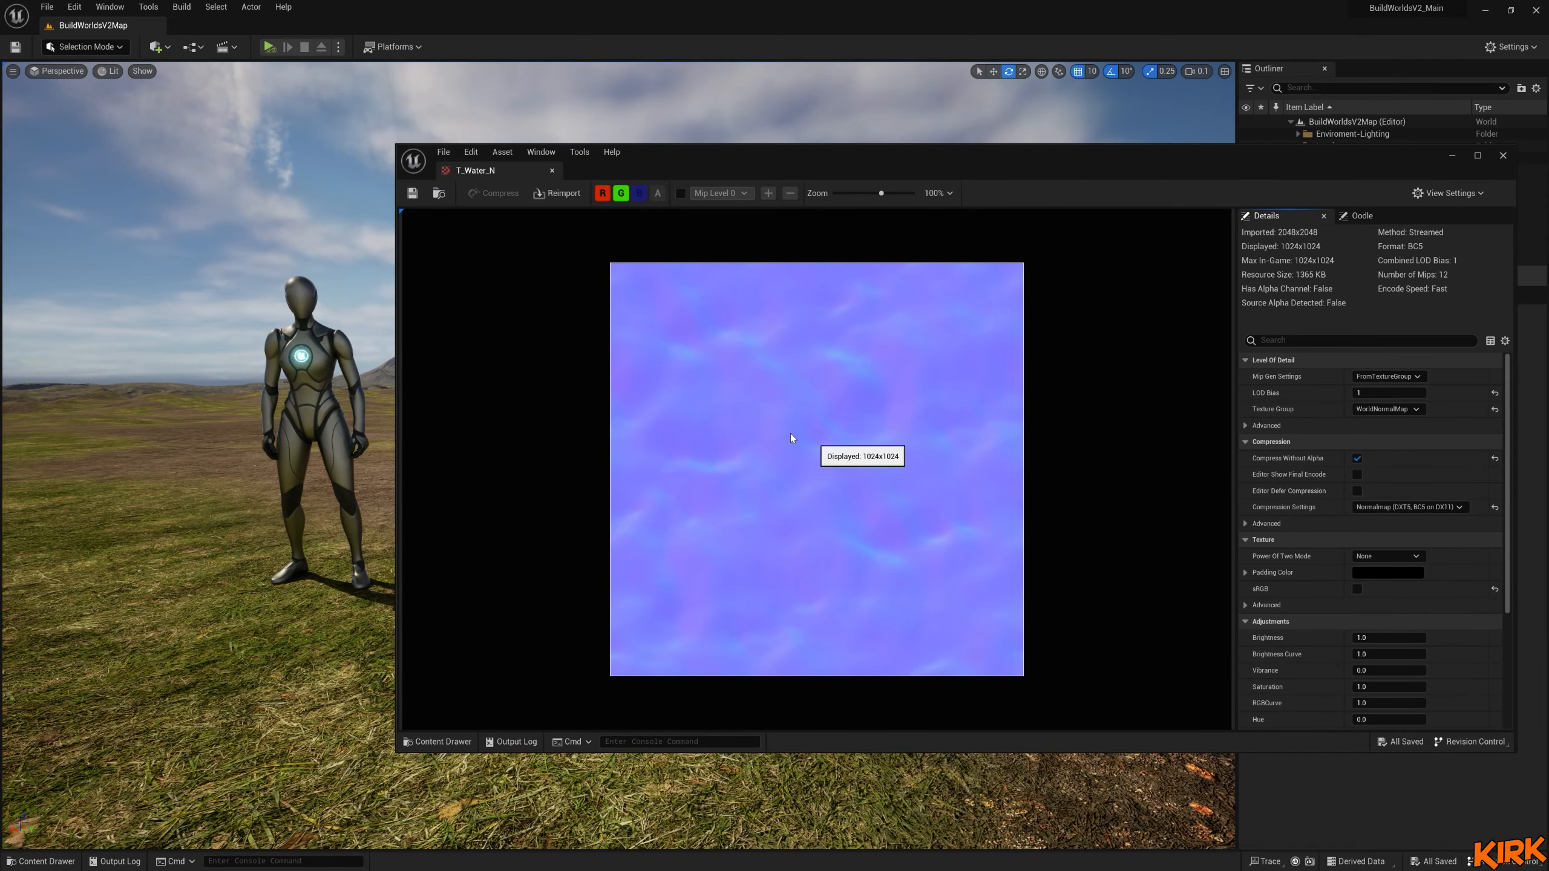
scroll(829, 449, "up", 3)
scroll(830, 449, "down", 2)
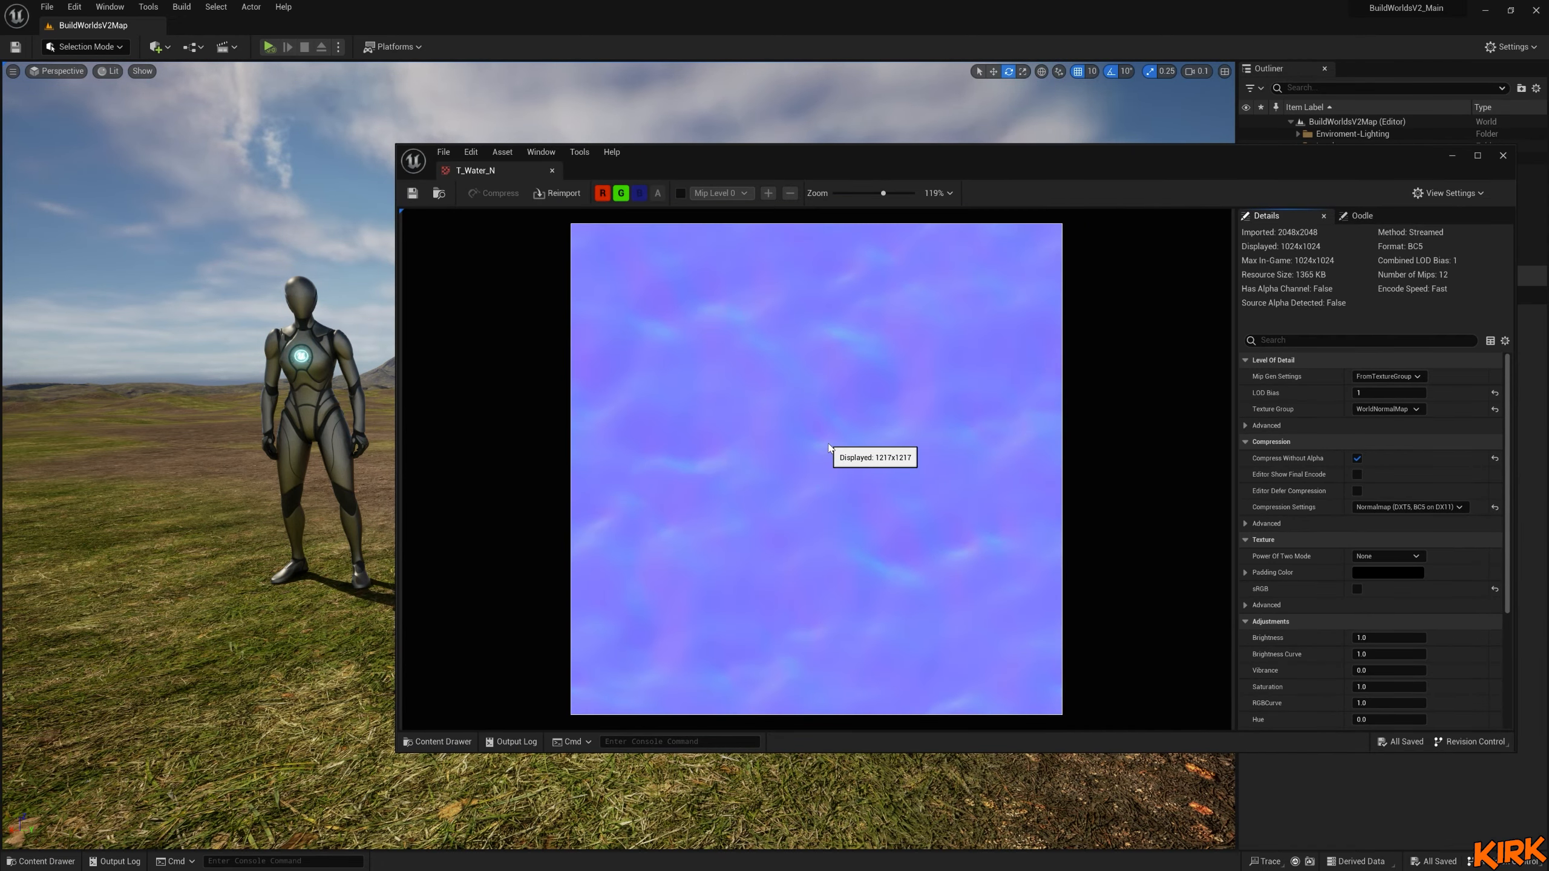
scroll(829, 448, "up", 1)
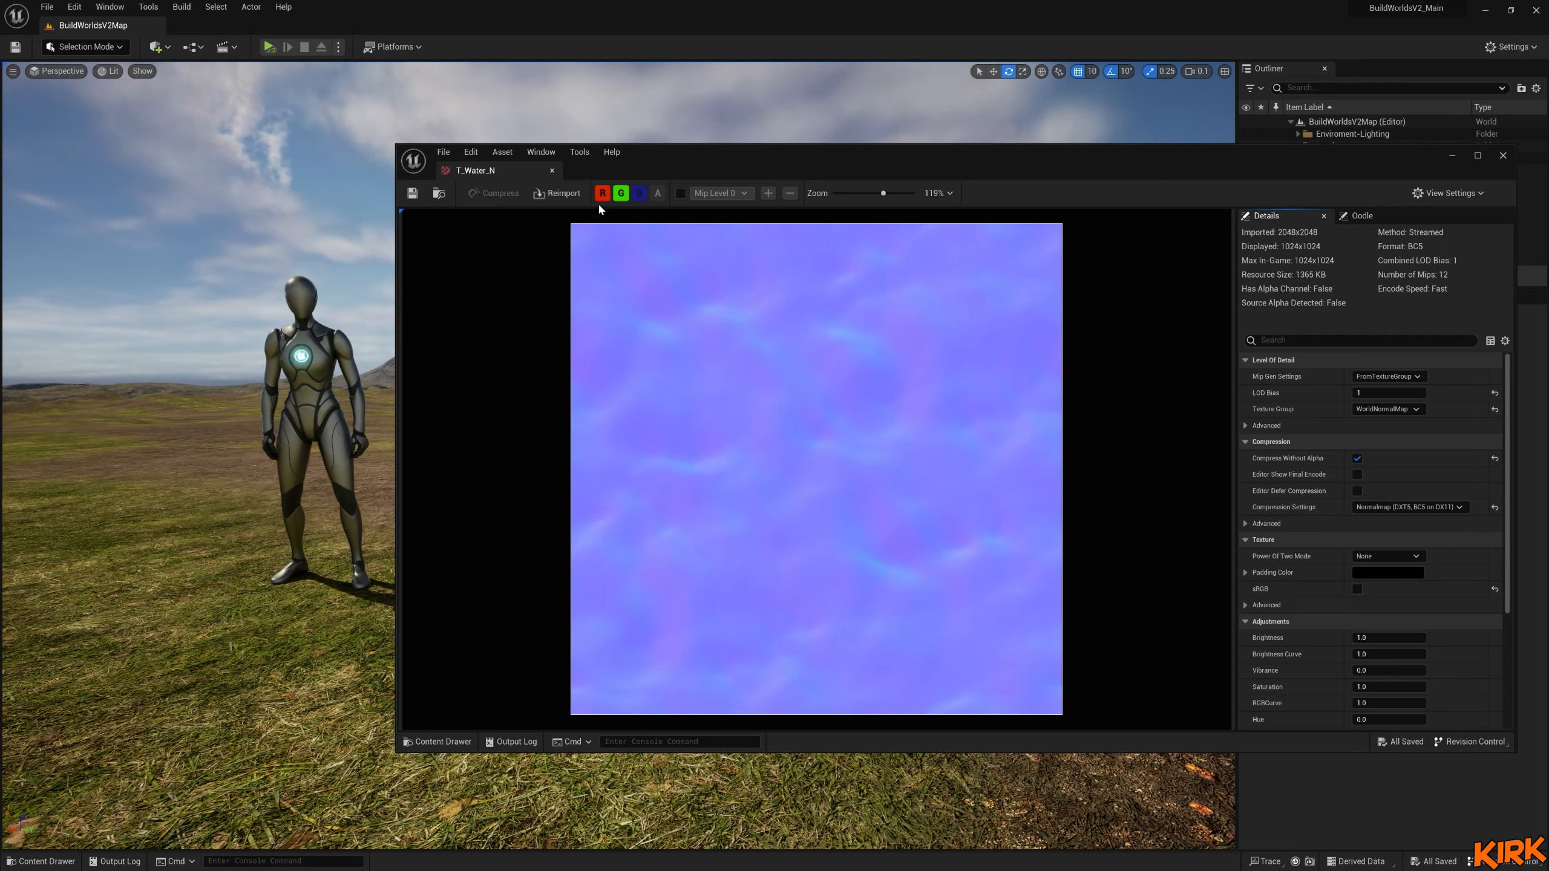
left_click(552, 170)
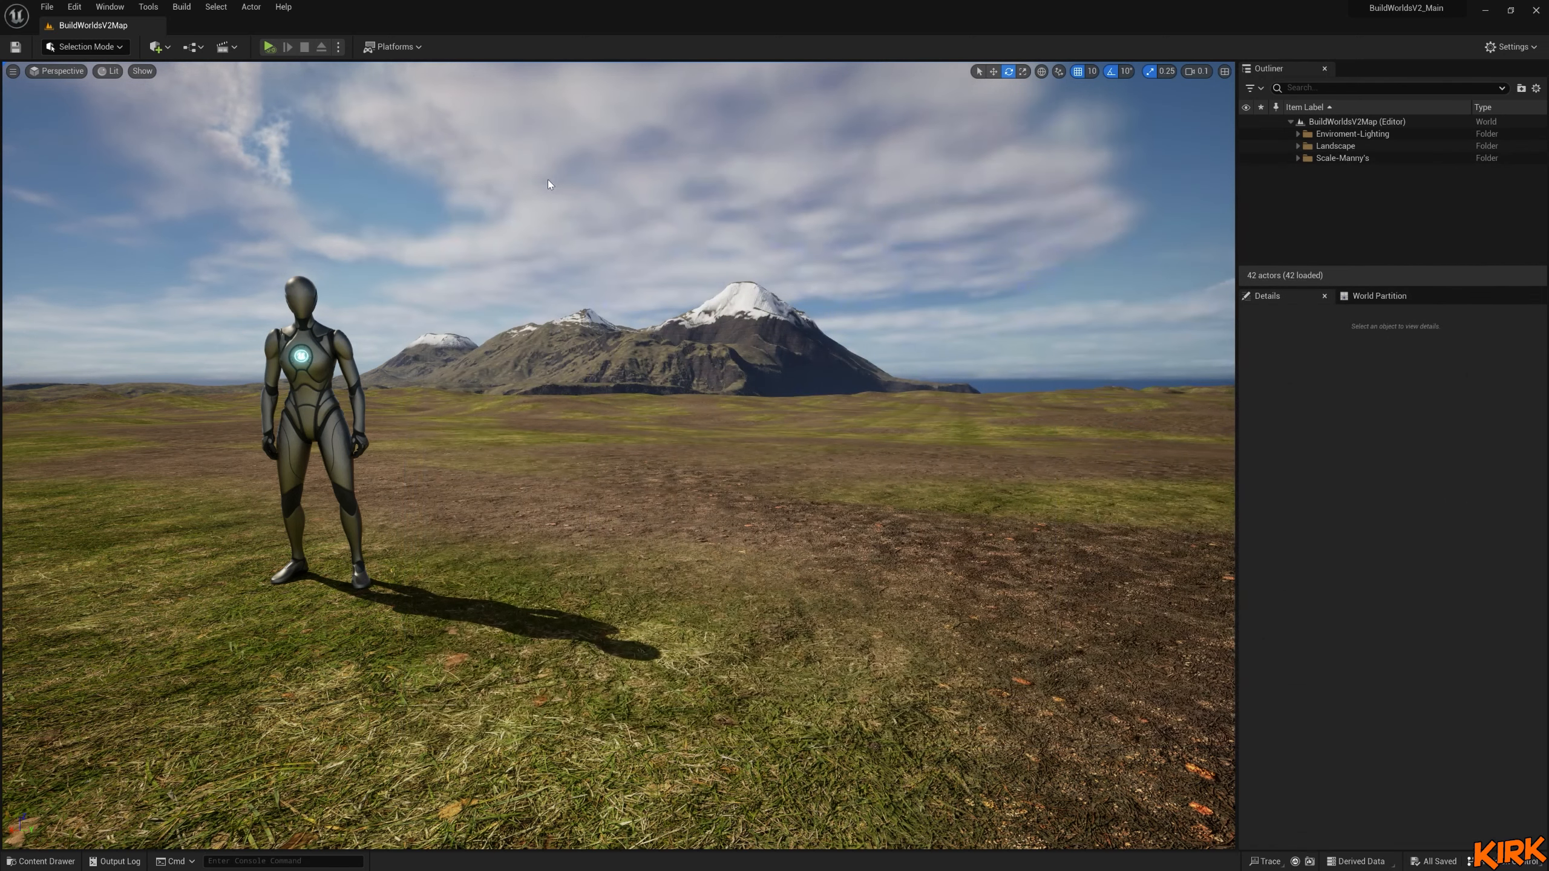
Create a new material in the Foliage folder and name it MM_Foliage_Material.
left_click(49, 862)
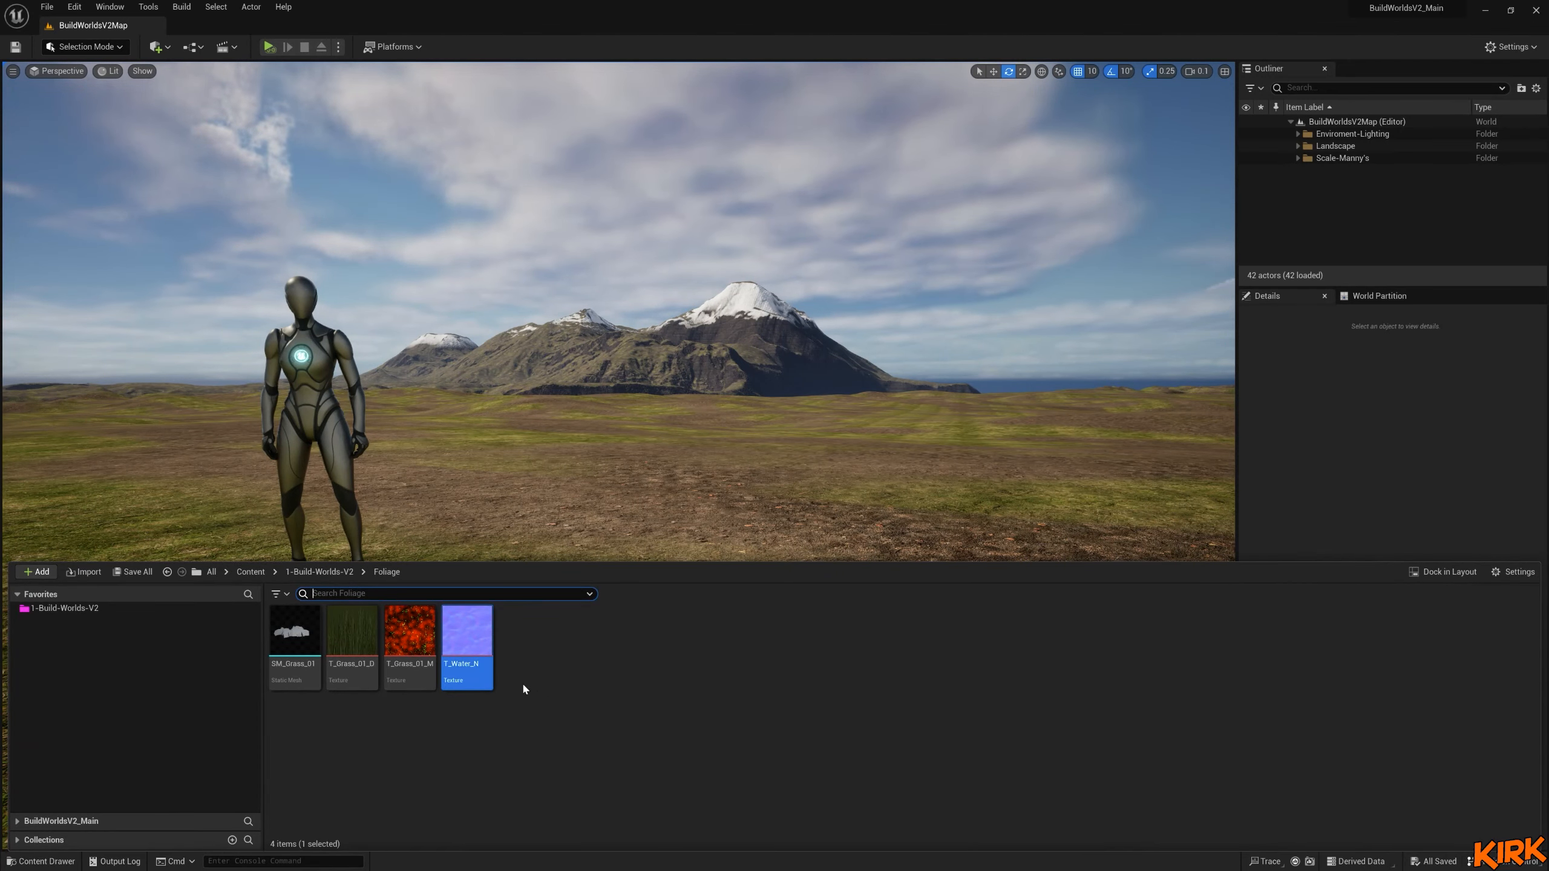
right_click(573, 640)
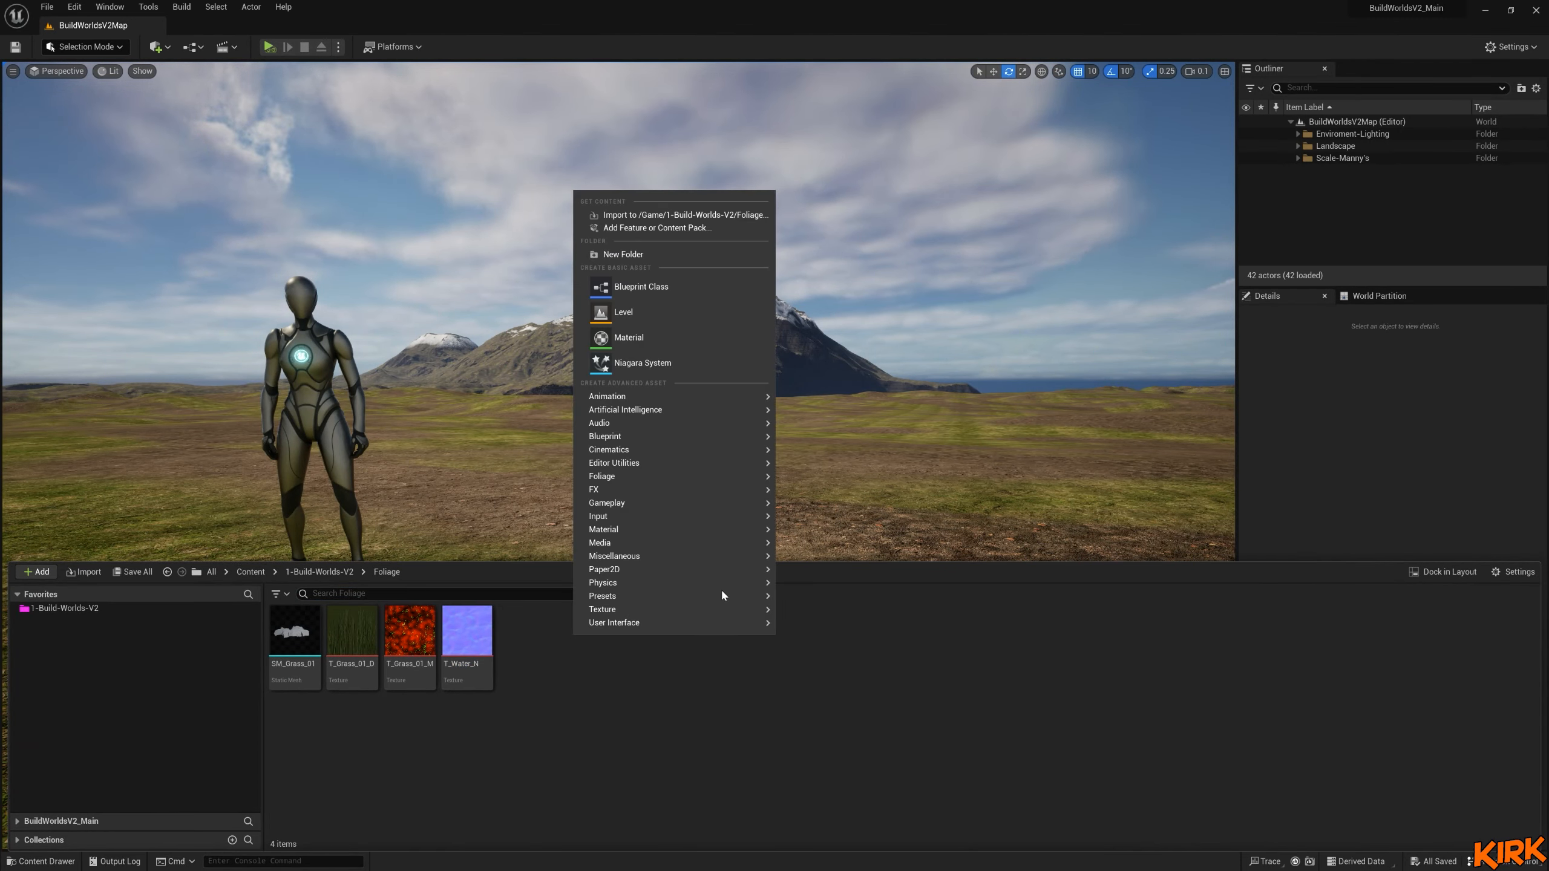
left_click(634, 338)
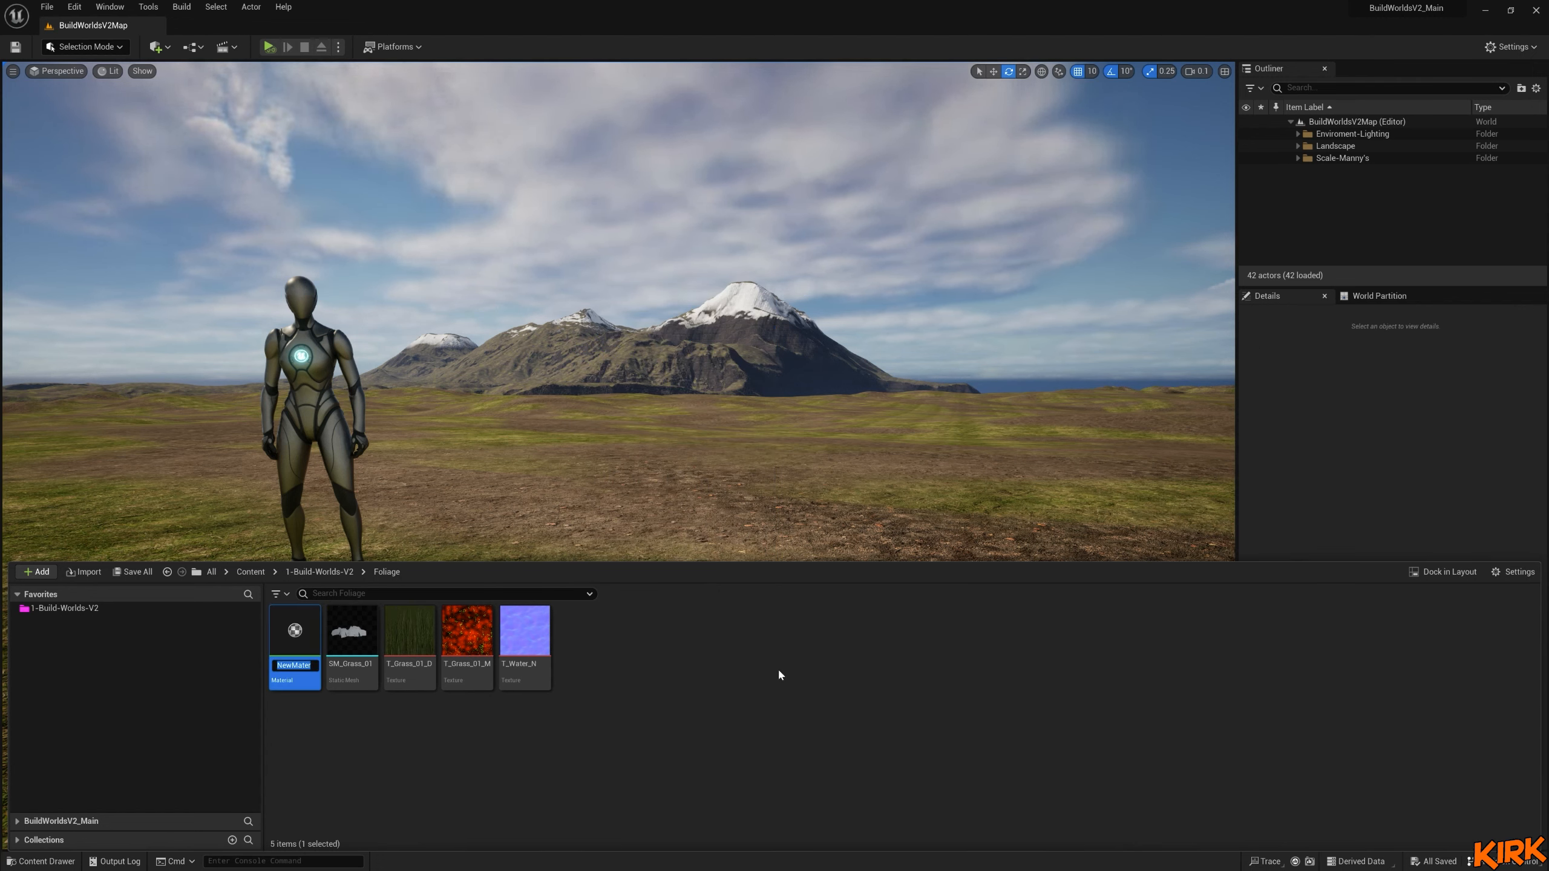
type("MM")
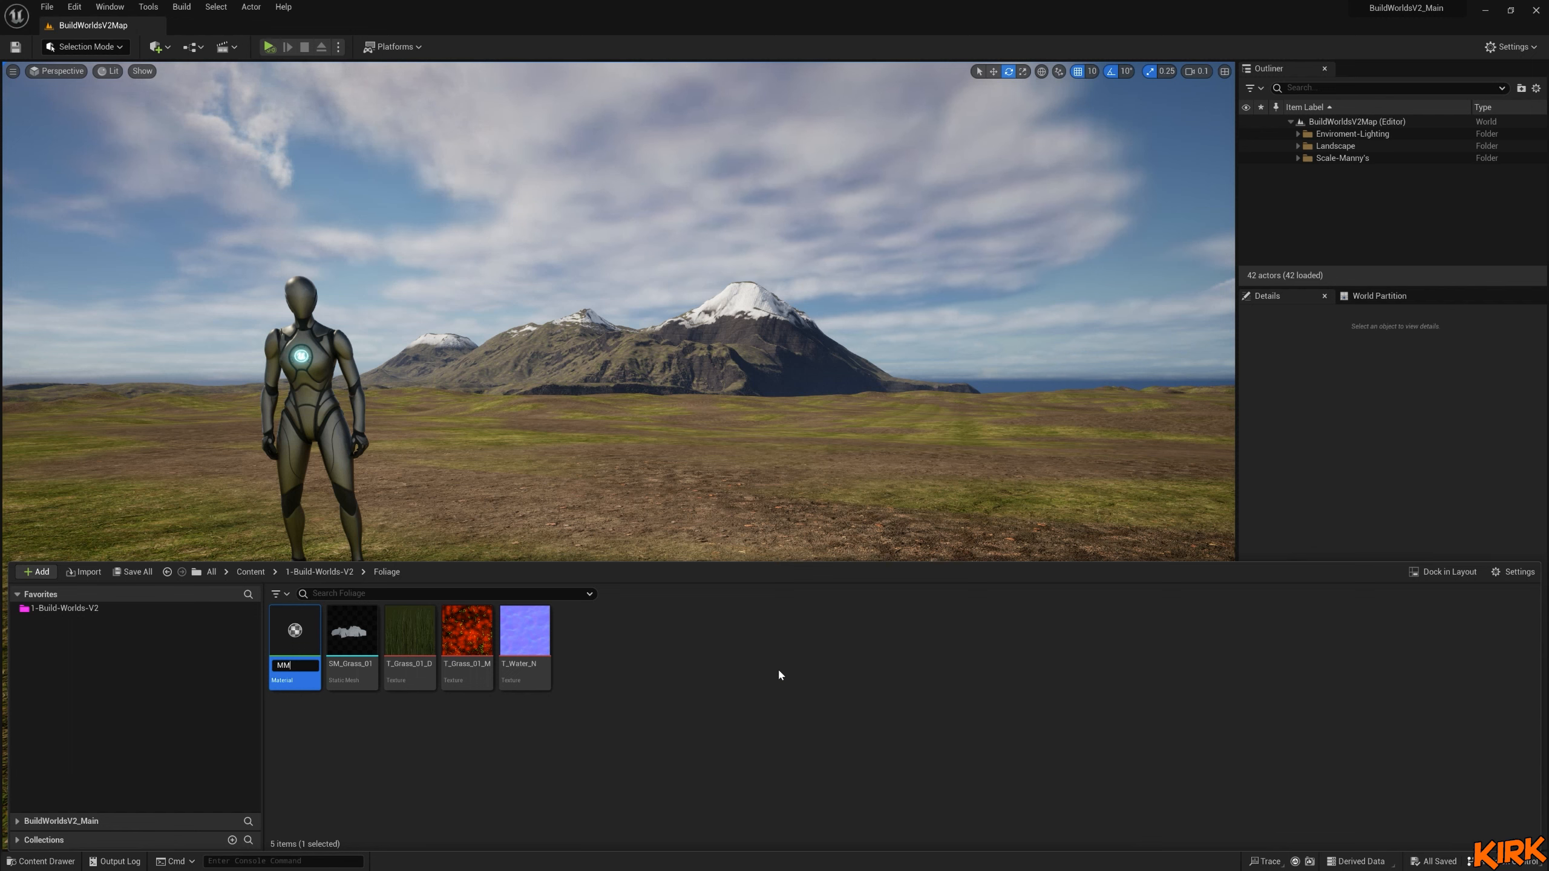
type("_")
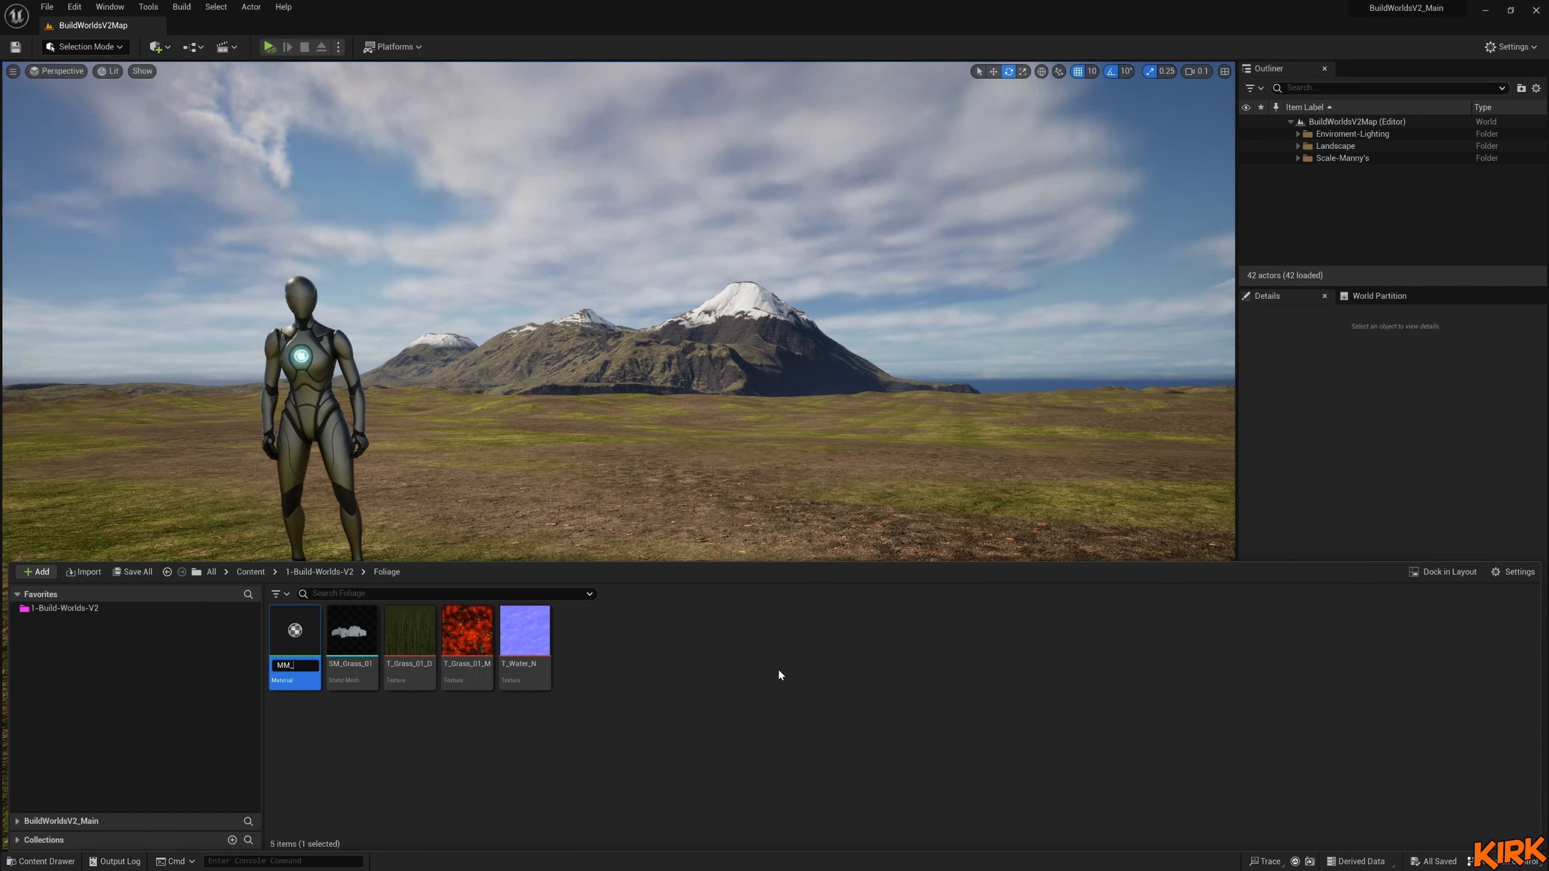
type("Folaiage")
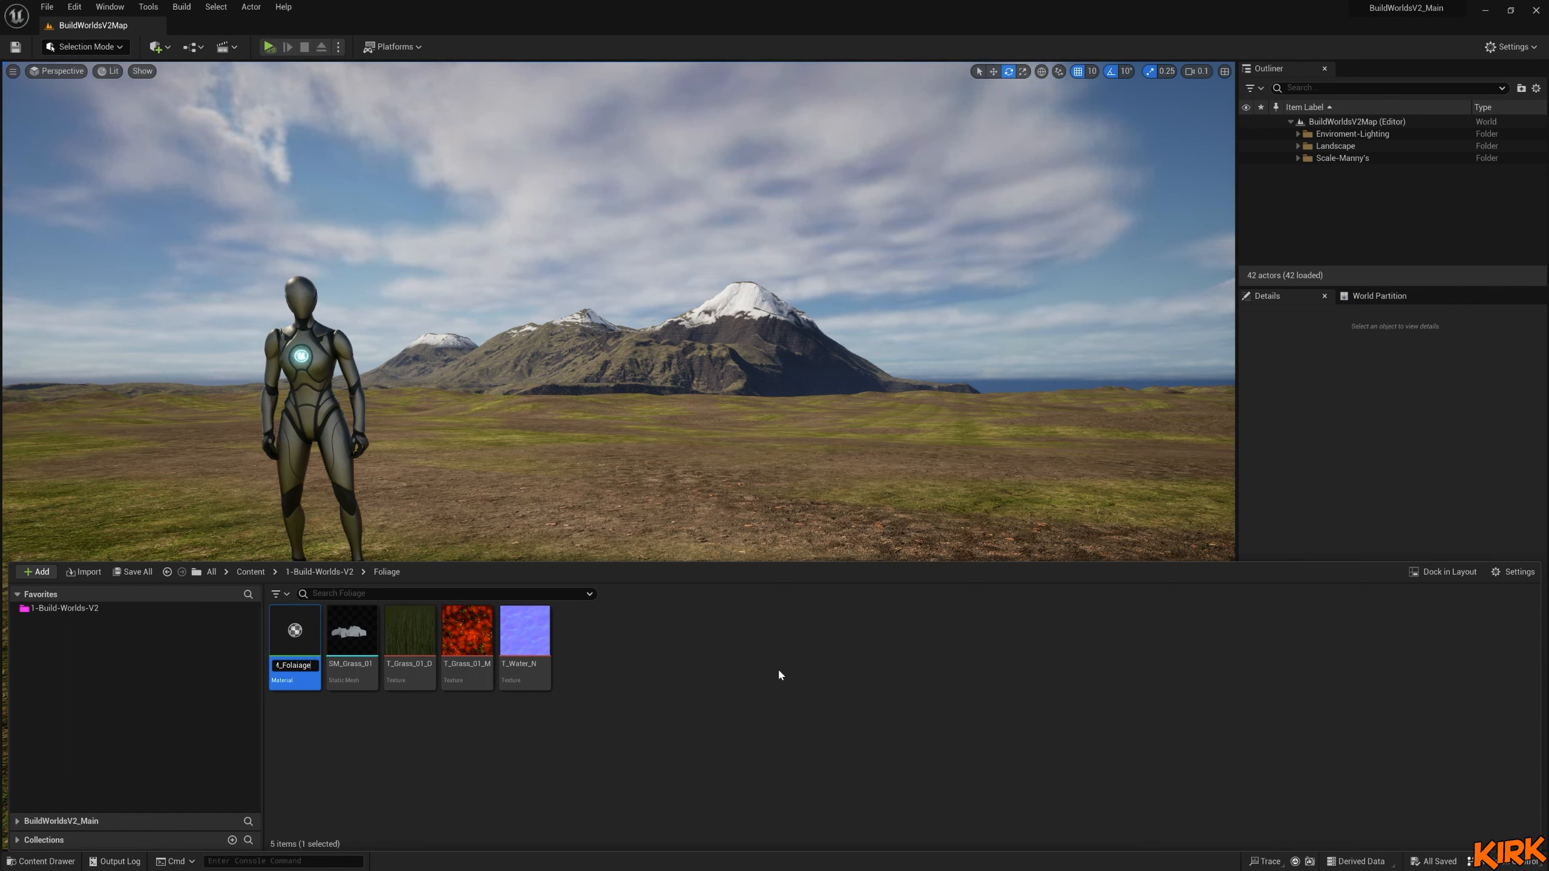
key("BackSpace")
key("BackSpace")
key("BackSpace")
key("BackSpace")
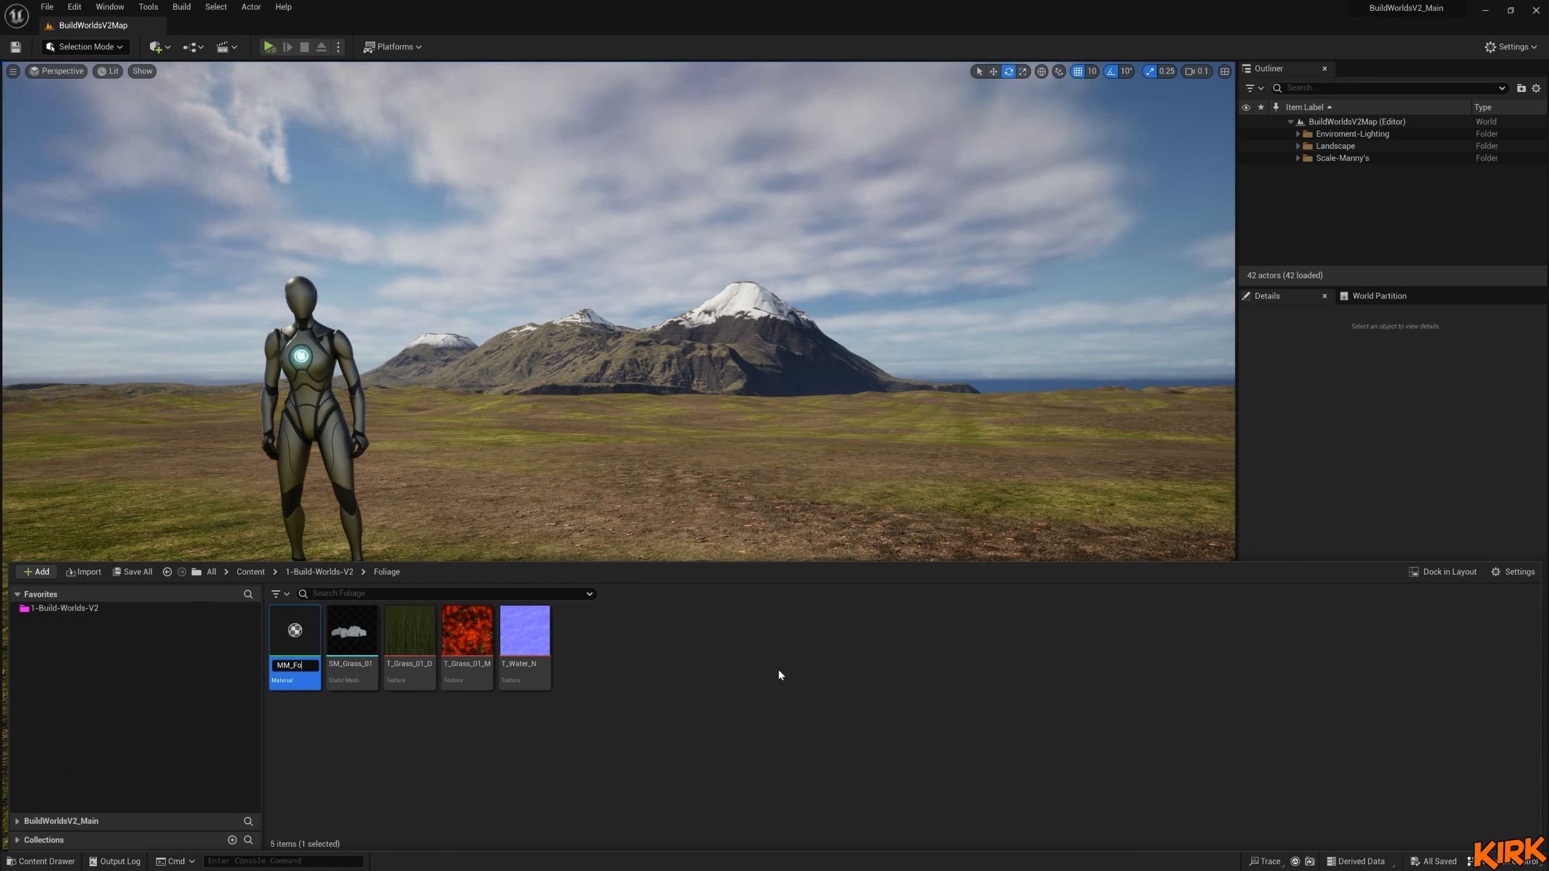
type("iag")
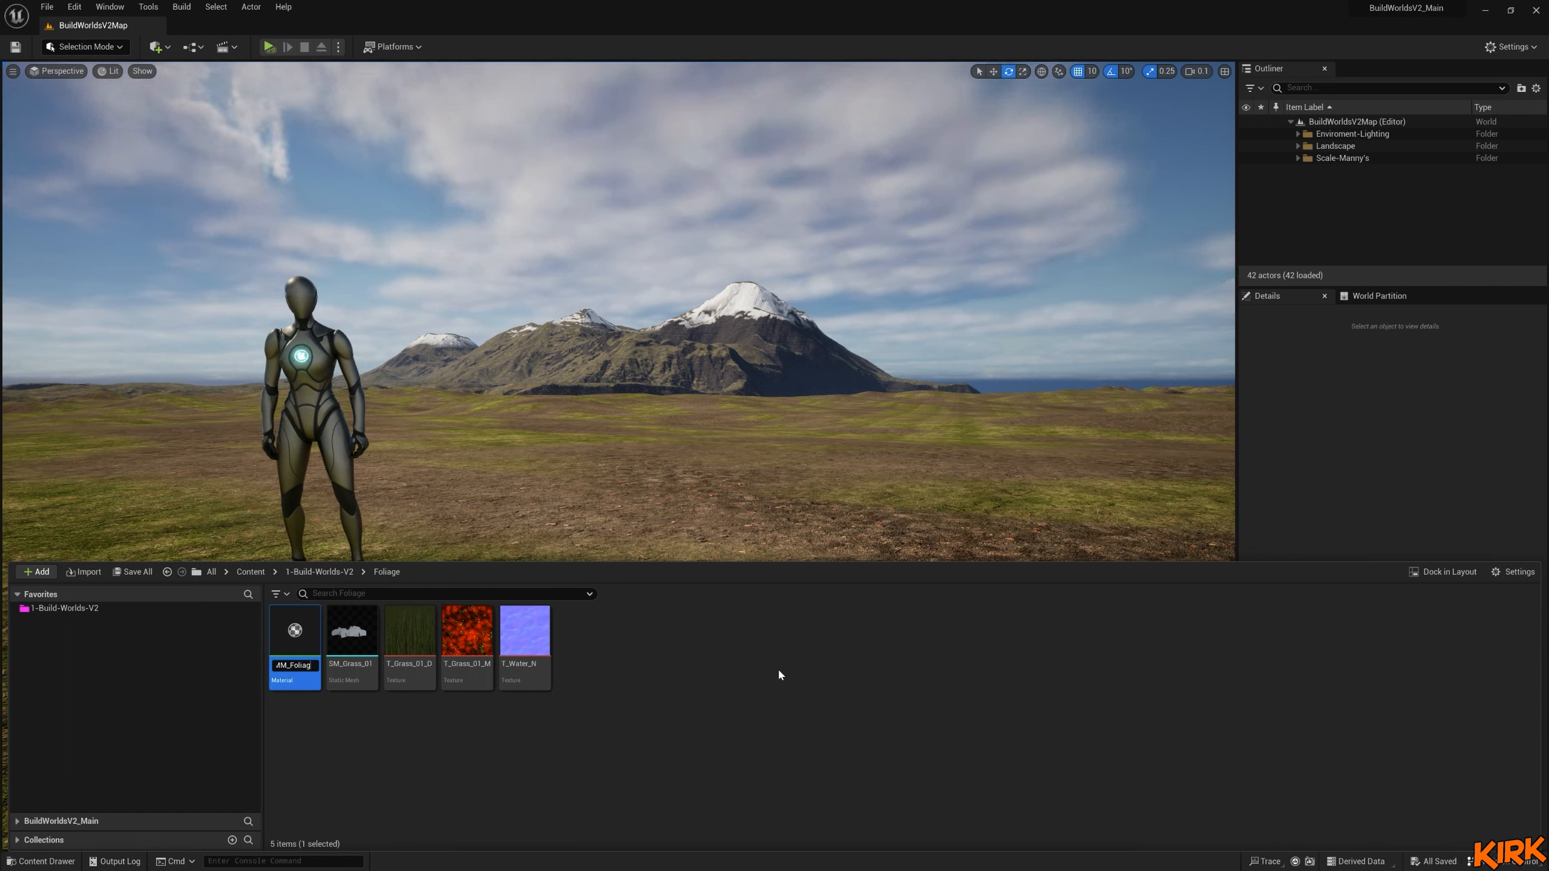
type("e_")
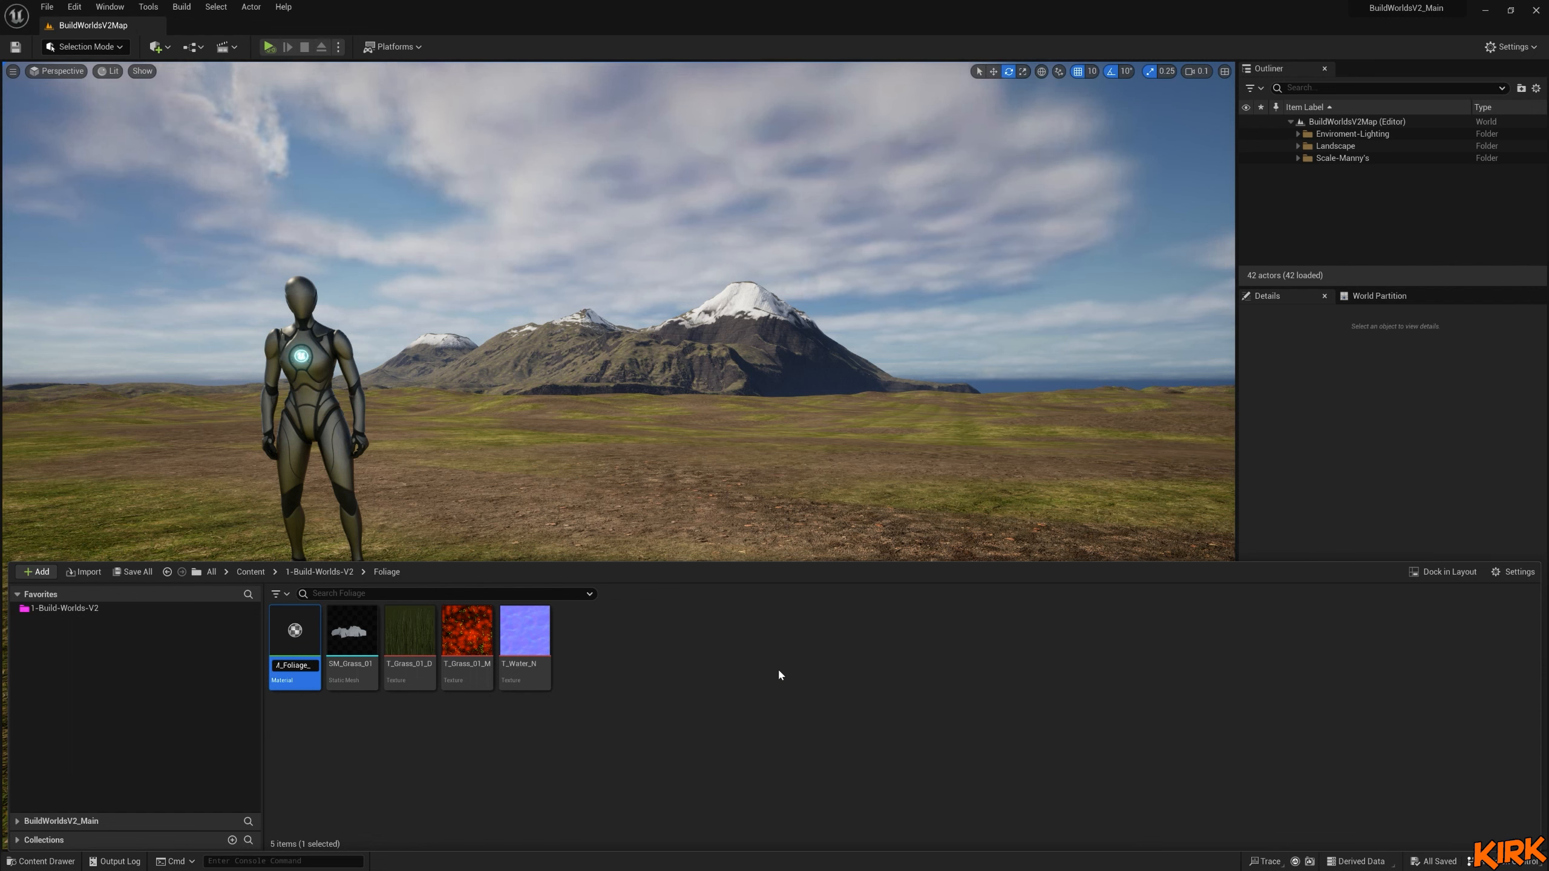
type("Material")
key("Return")
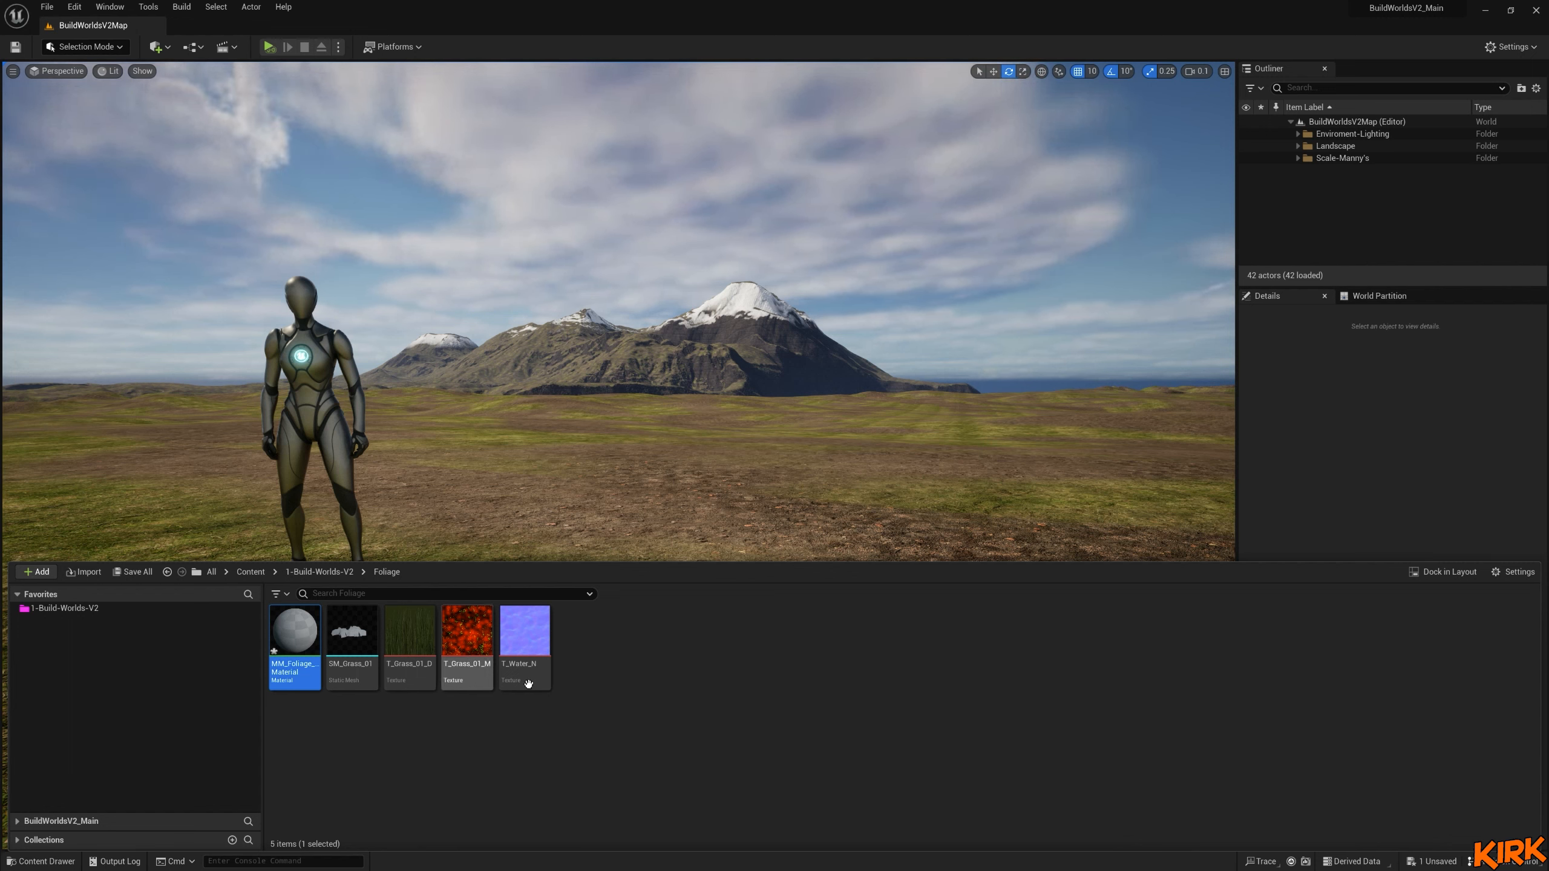
Open MM_Foliage_Material in the material editor and dock it beside the BuildWorldsV2Map level tab.
double_click(293, 647)
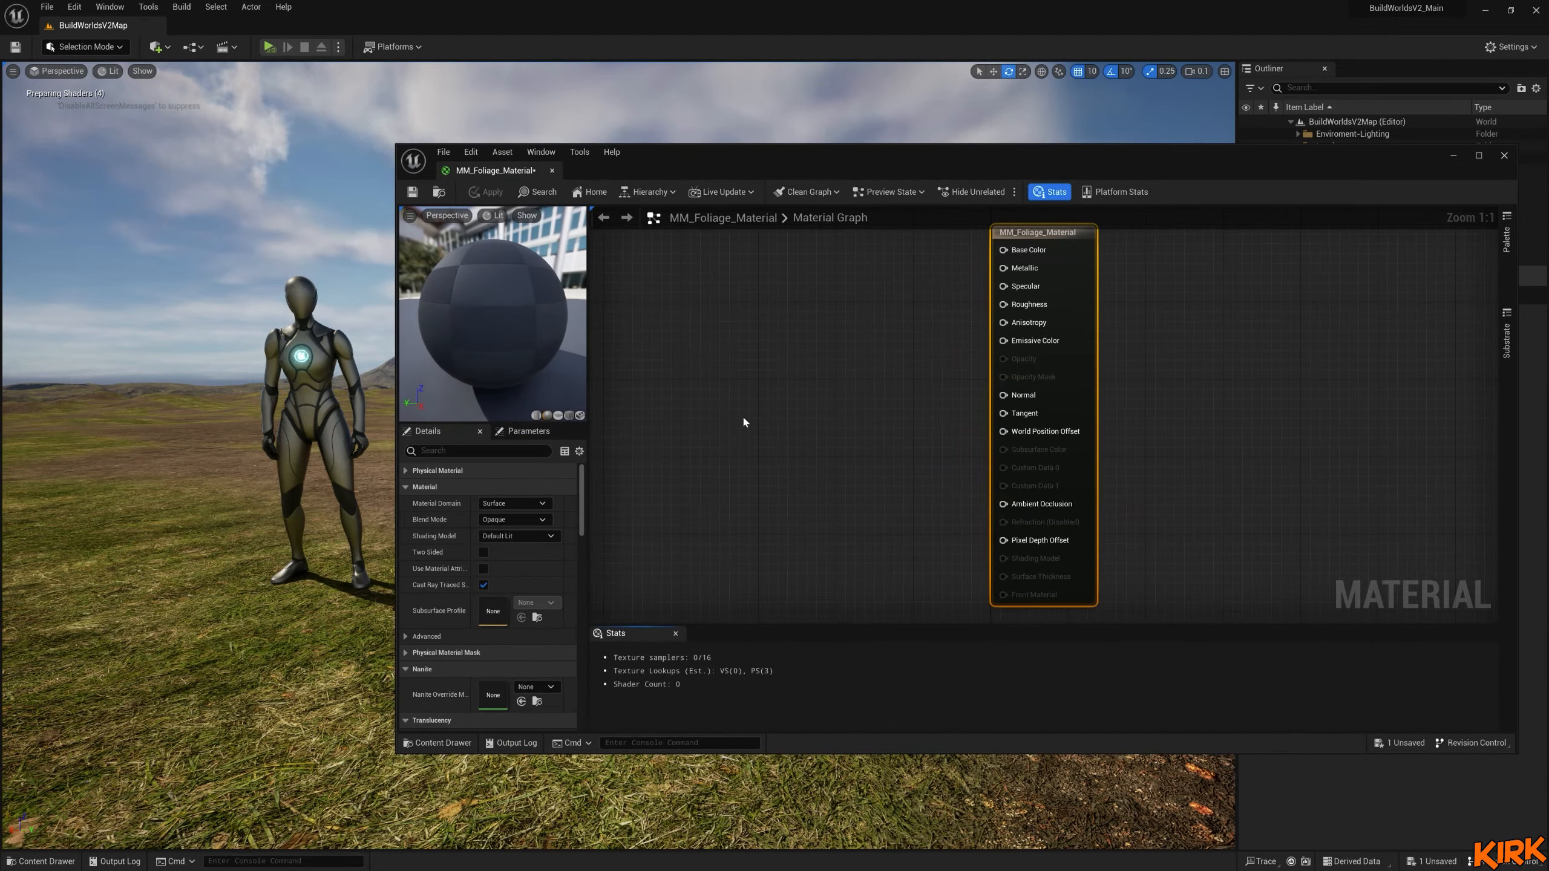
right_click_drag(756, 426, 954, 426)
double_click(536, 176)
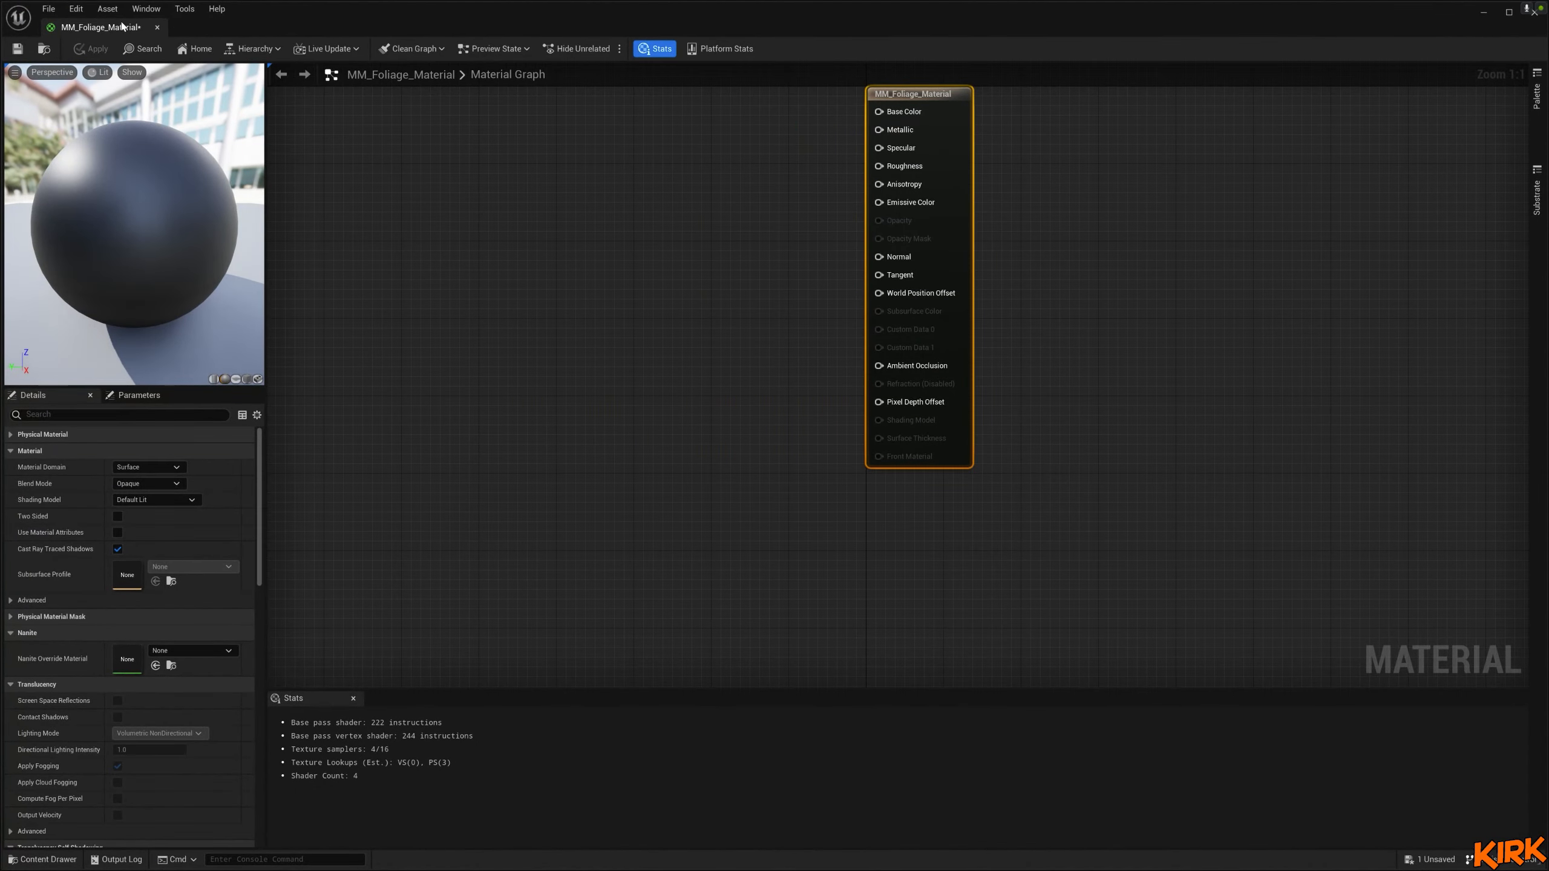
left_click_drag(122, 27, 226, 30)
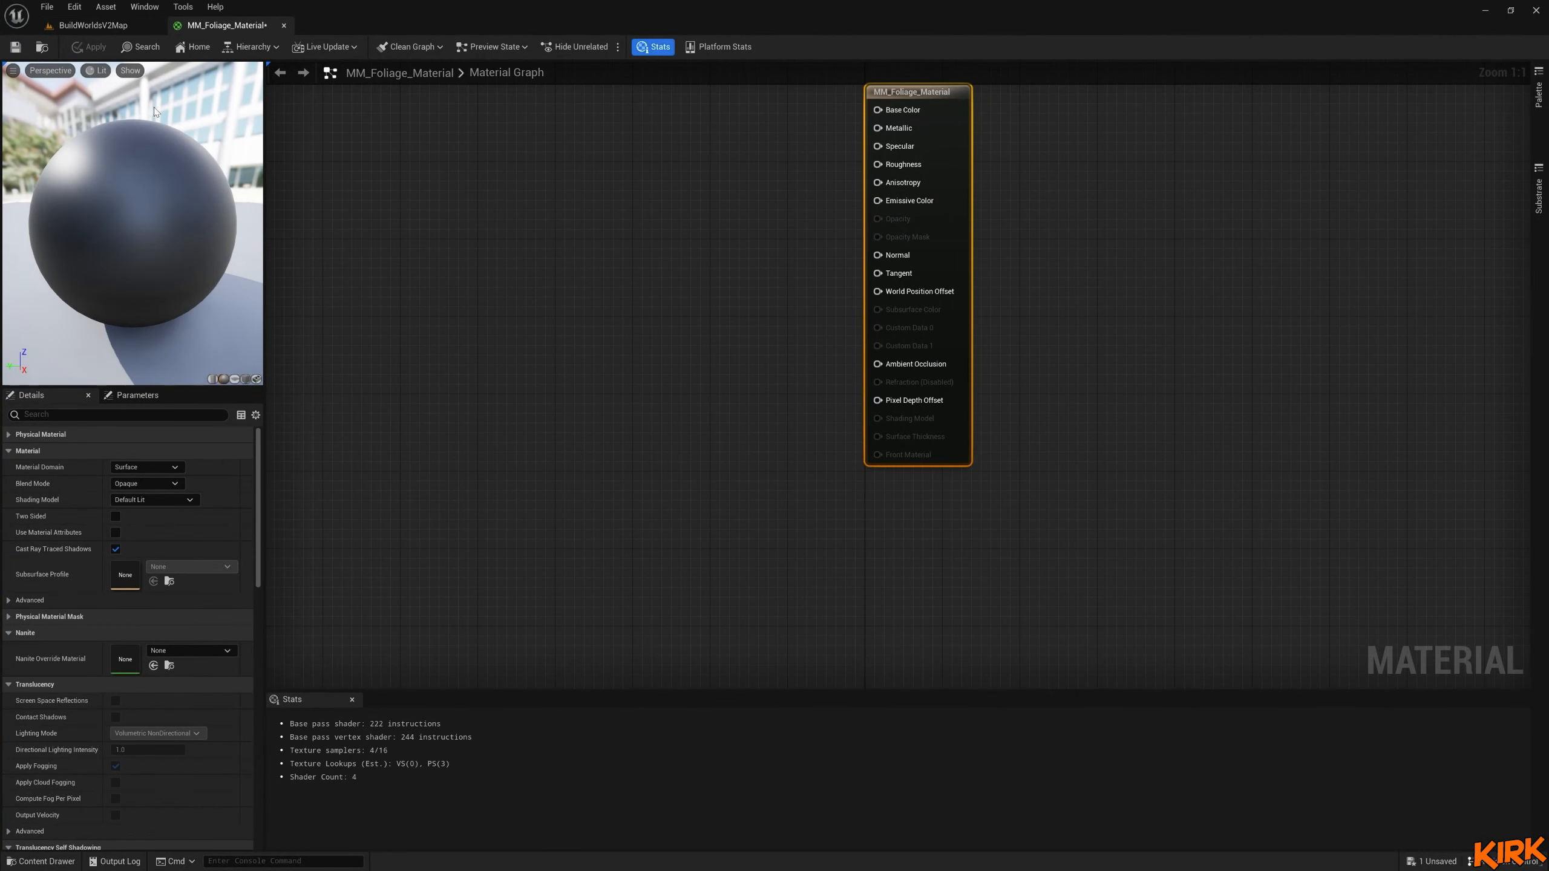
Hide the shader statistics below the material graph.
right_click_drag(520, 340, 886, 354)
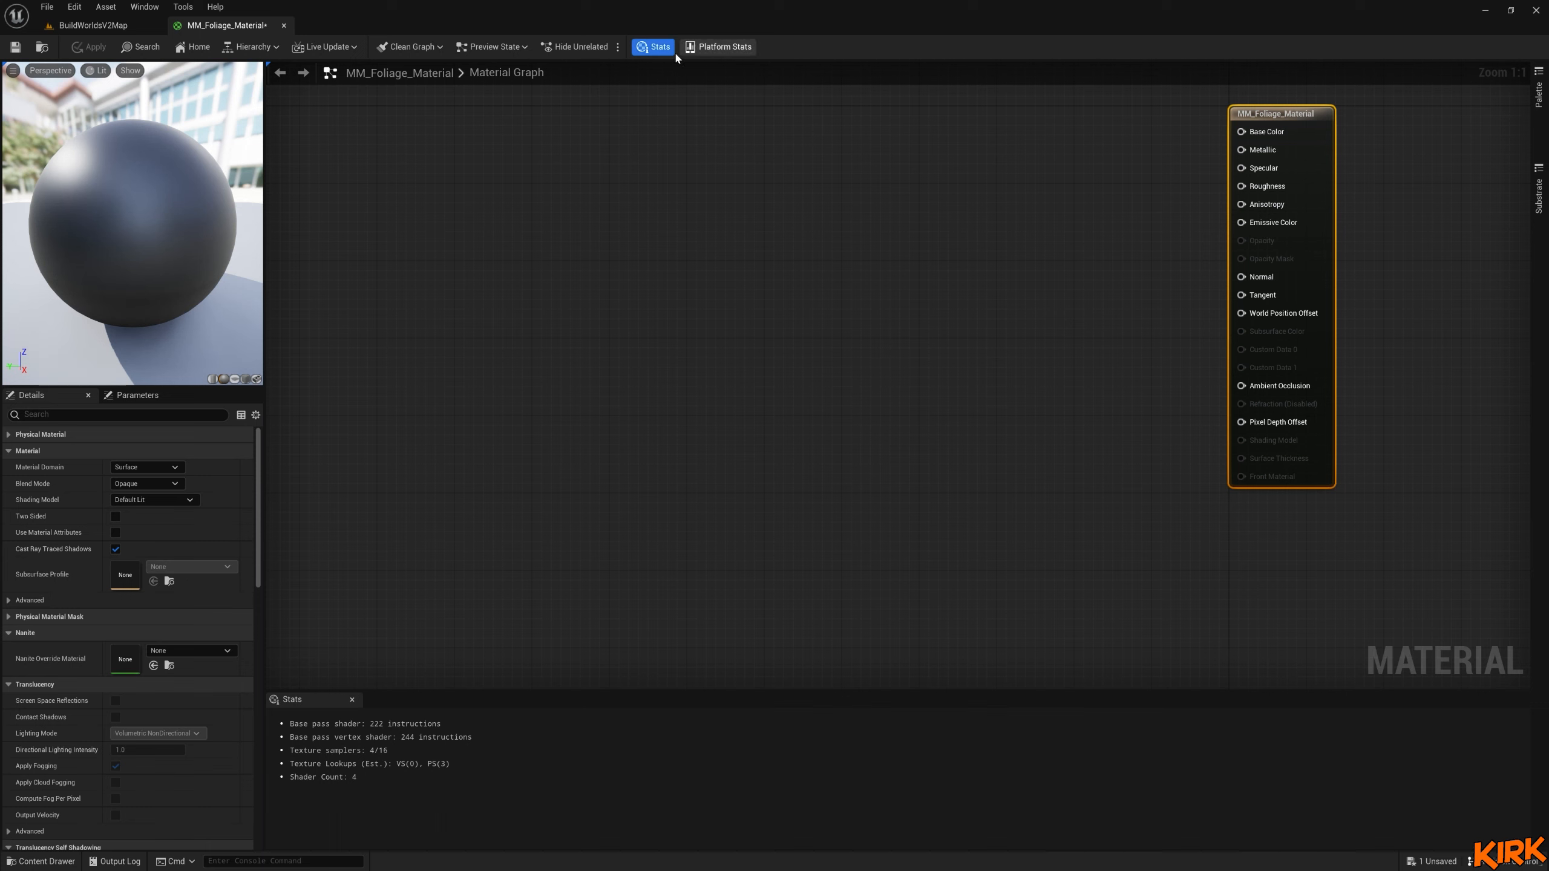
left_click(657, 46)
right_click_drag(710, 265, 897, 437)
scroll(855, 380, "down", 2)
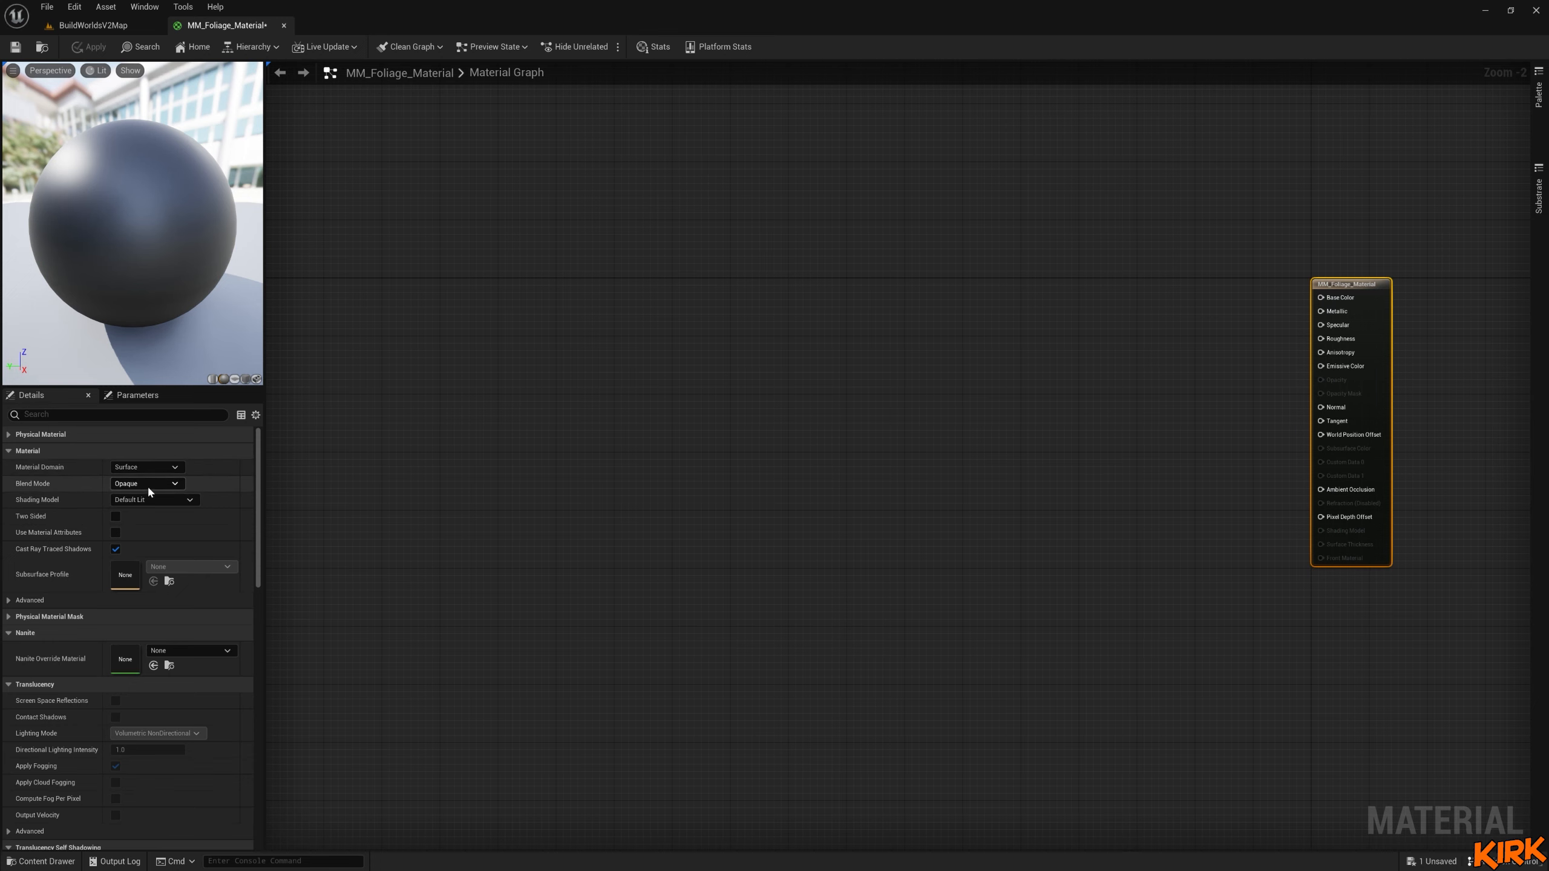
Set the Blend Mode of MM_Foliage_Material to Masked.
mouse_move(582, 510)
right_mouse_down()
mouse_move(577, 492)
mouse_move(581, 508)
right_mouse_up()
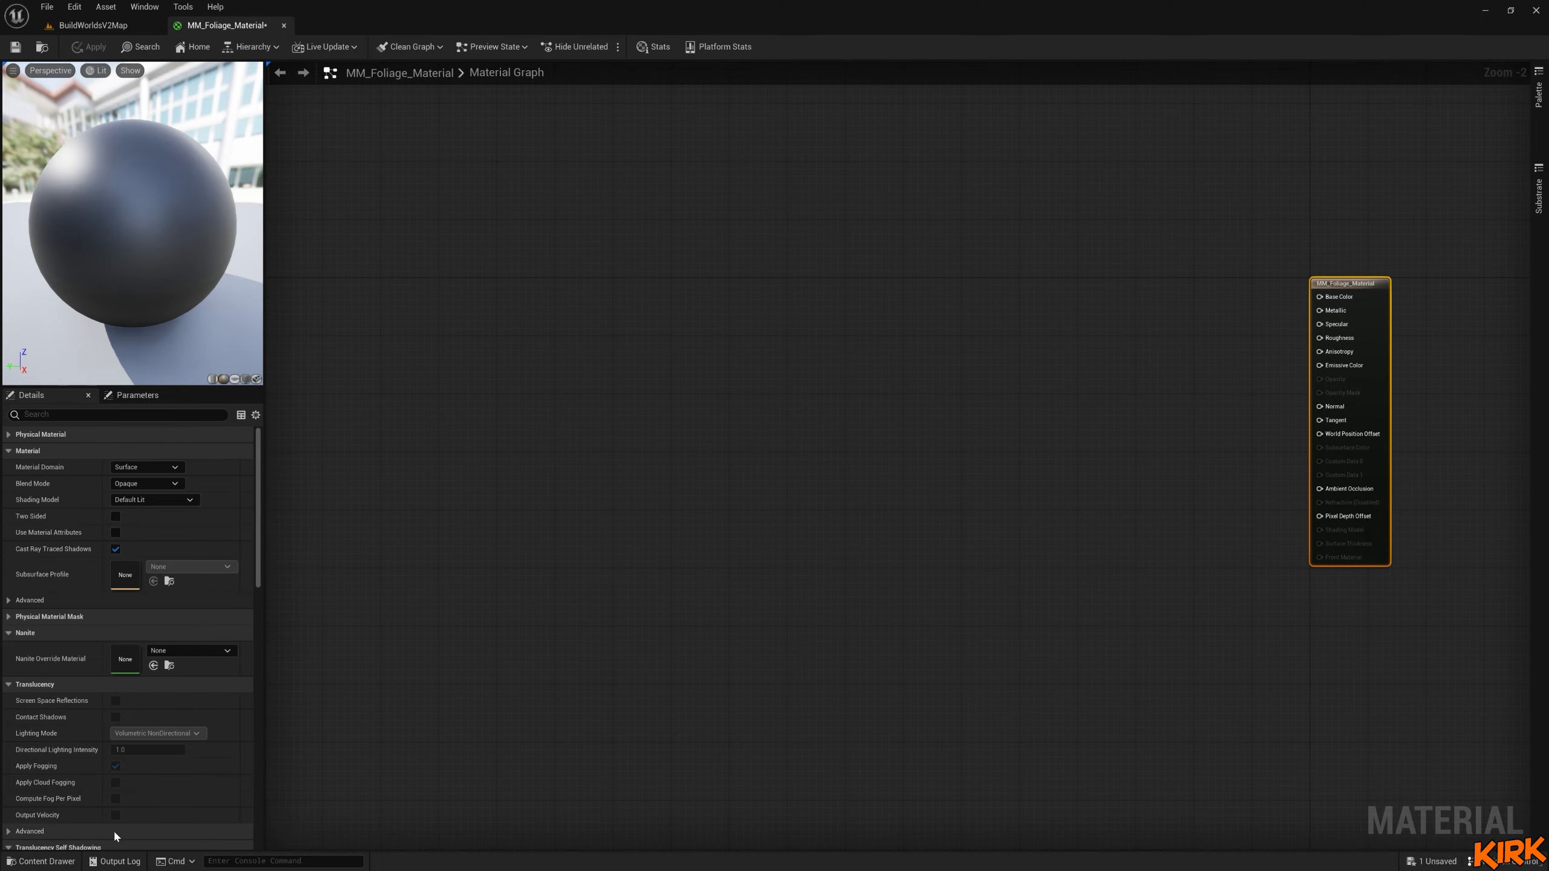
left_click(41, 861)
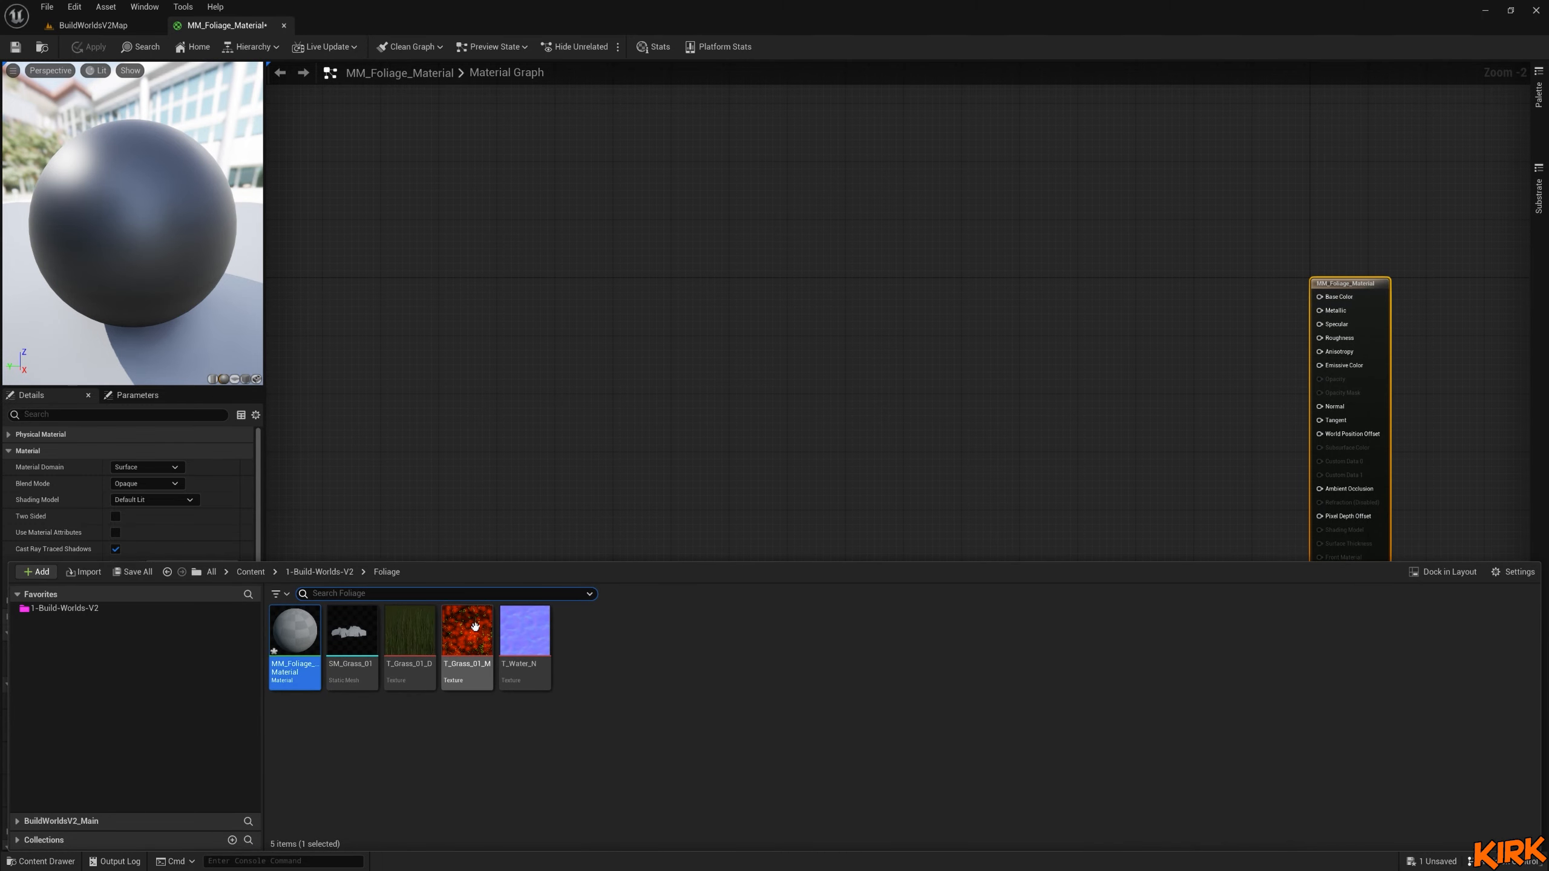
left_click(174, 484)
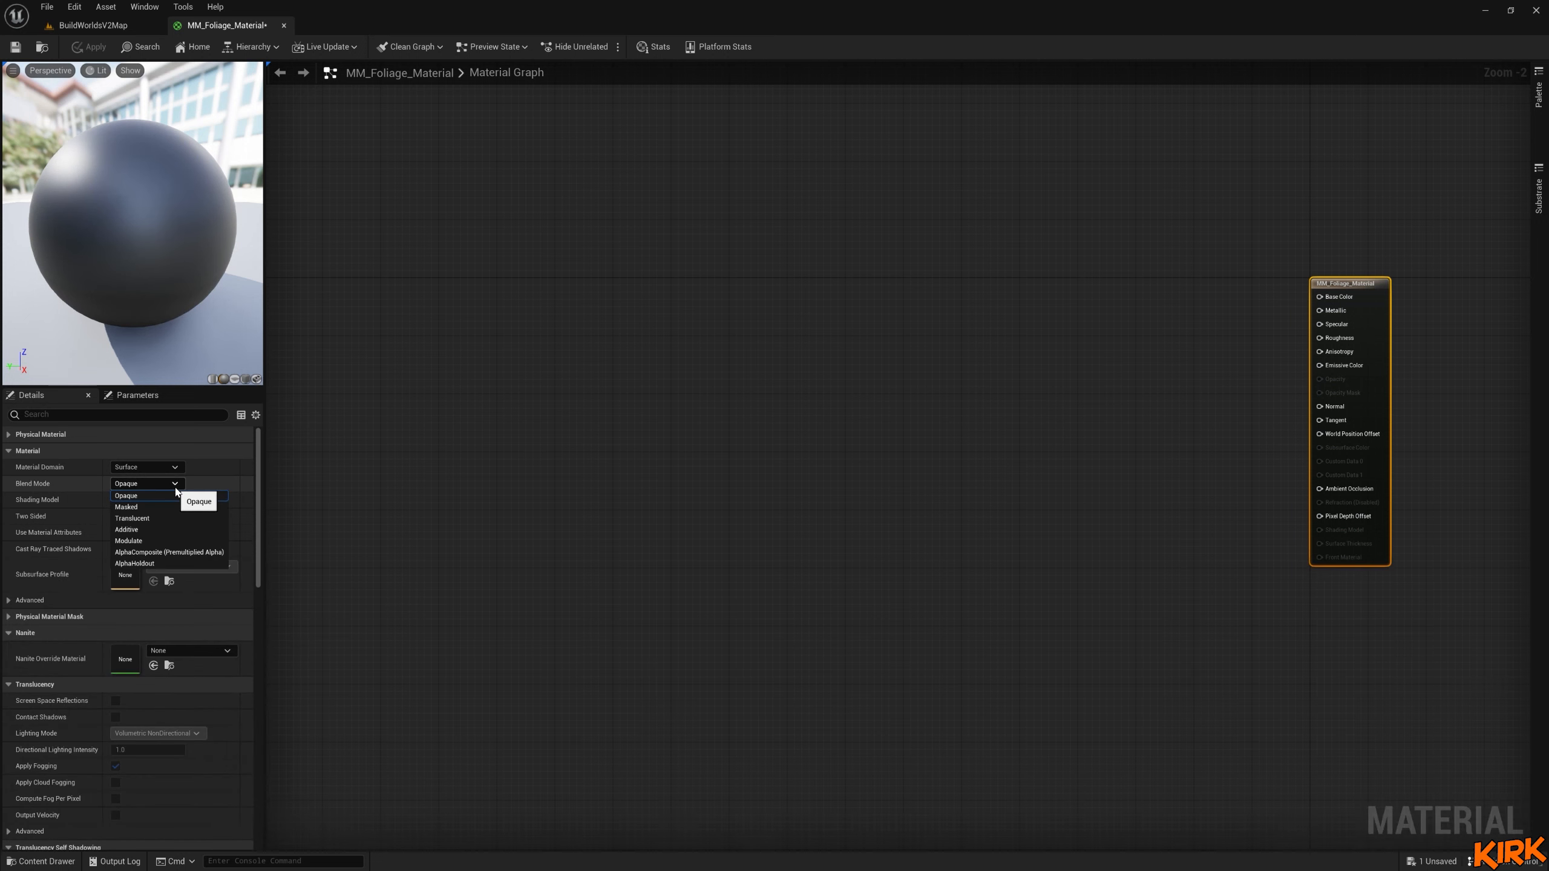
left_click(145, 506)
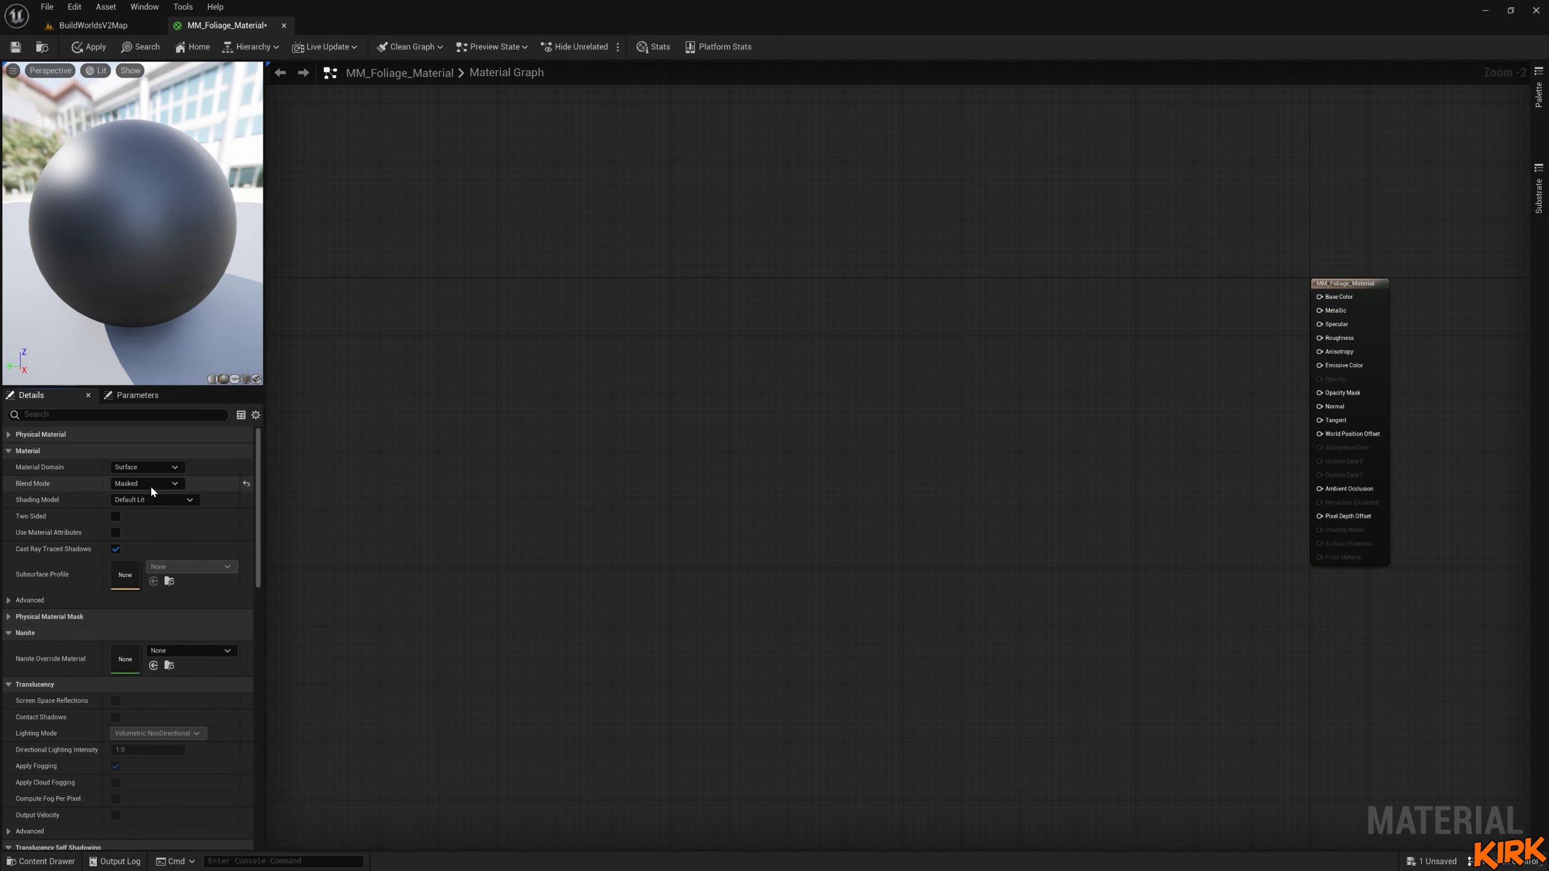
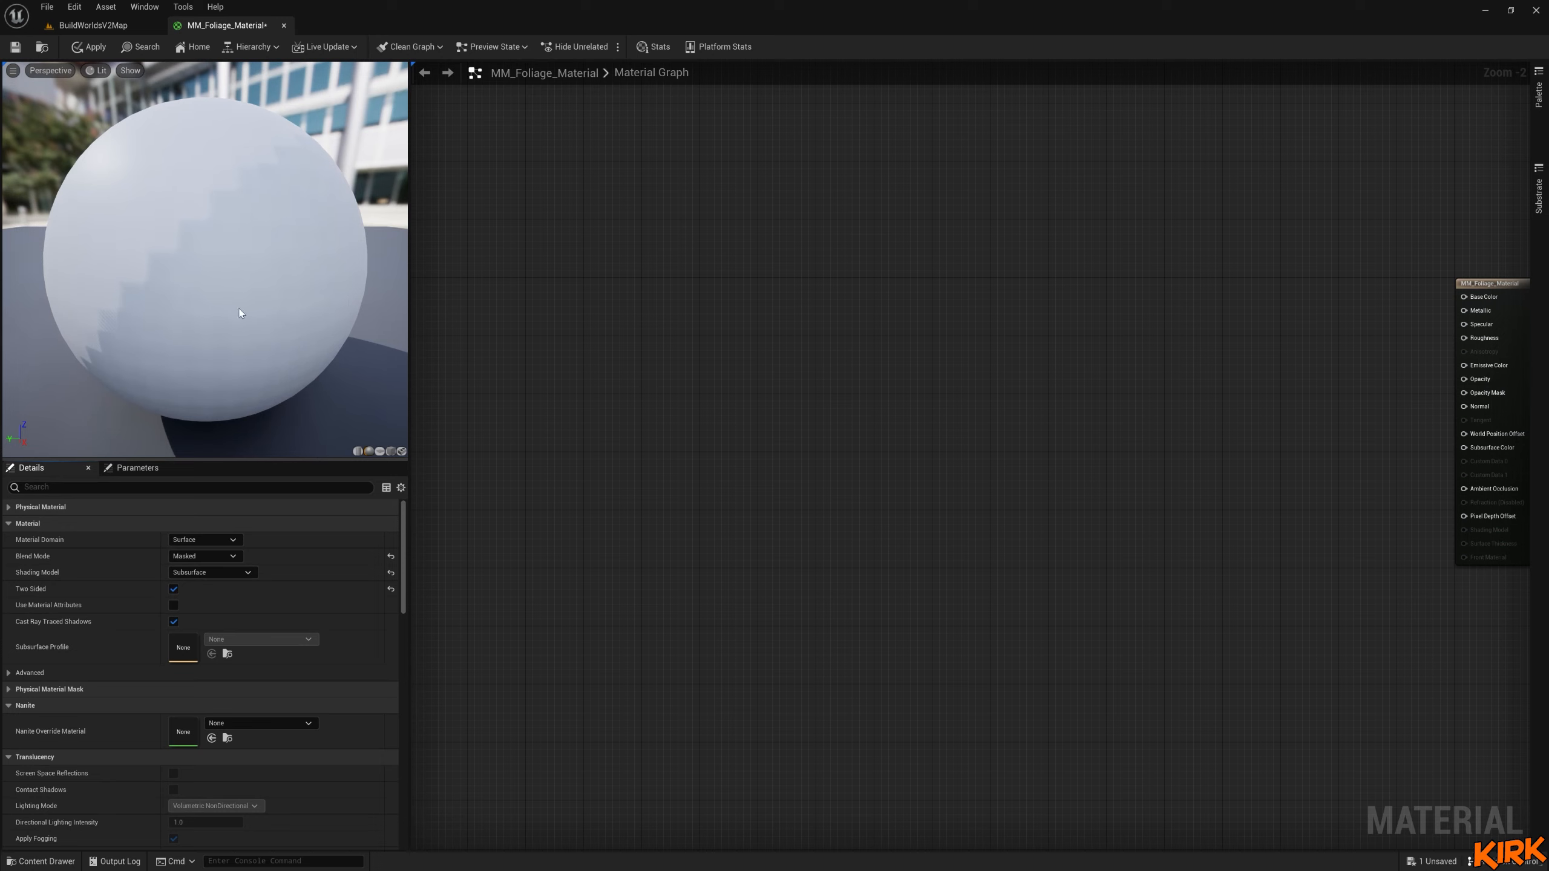
Select the SM_Grass_01 static mesh in the Foliage folder and use it as the material's preview mesh.
left_click(92, 25)
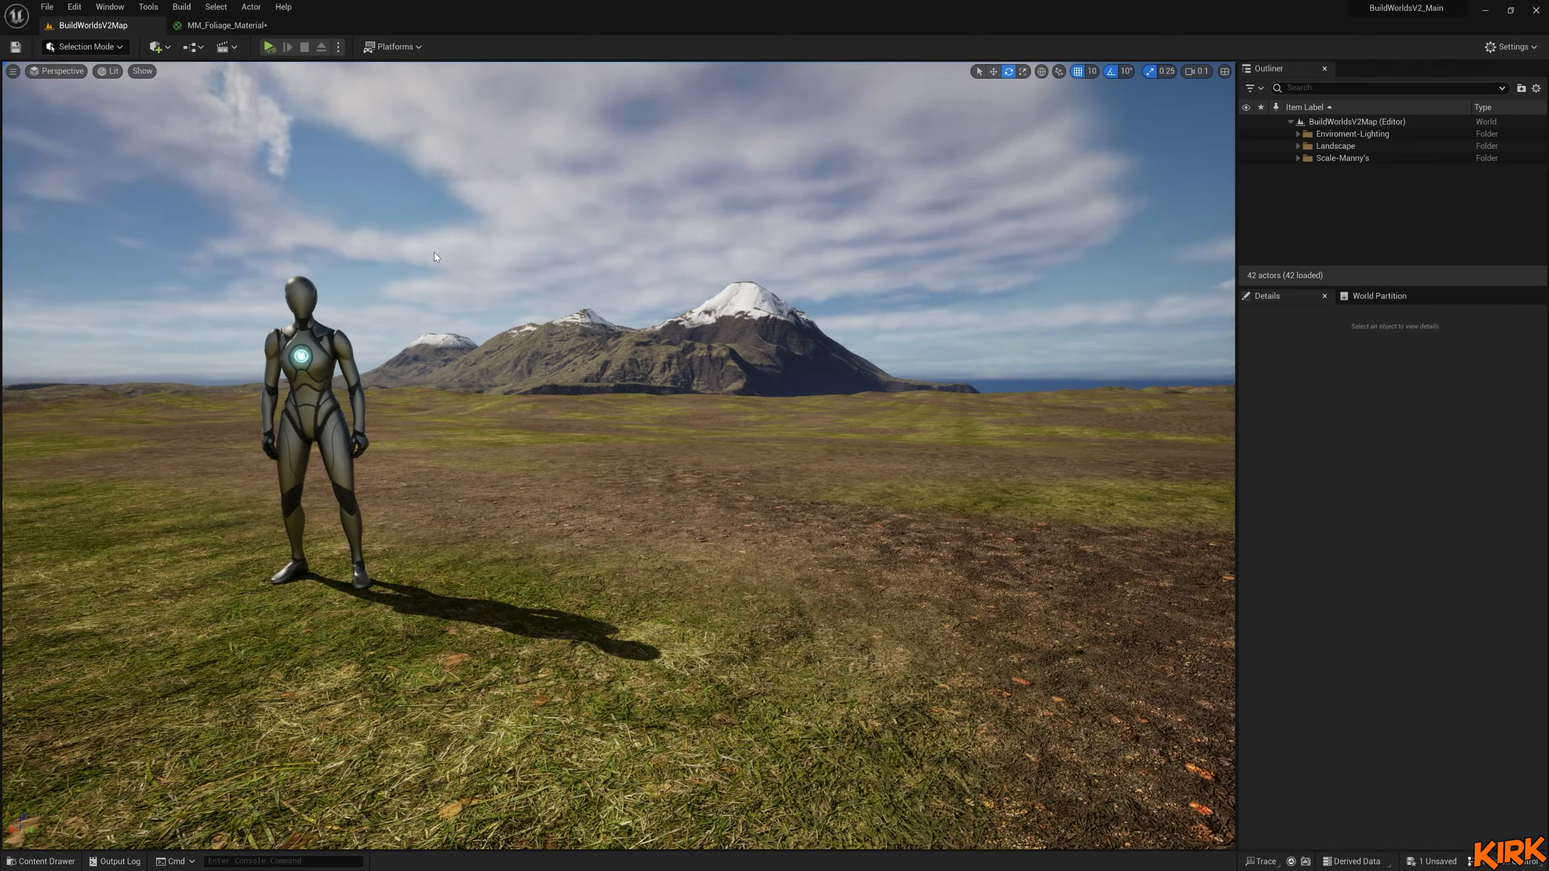
left_click(227, 25)
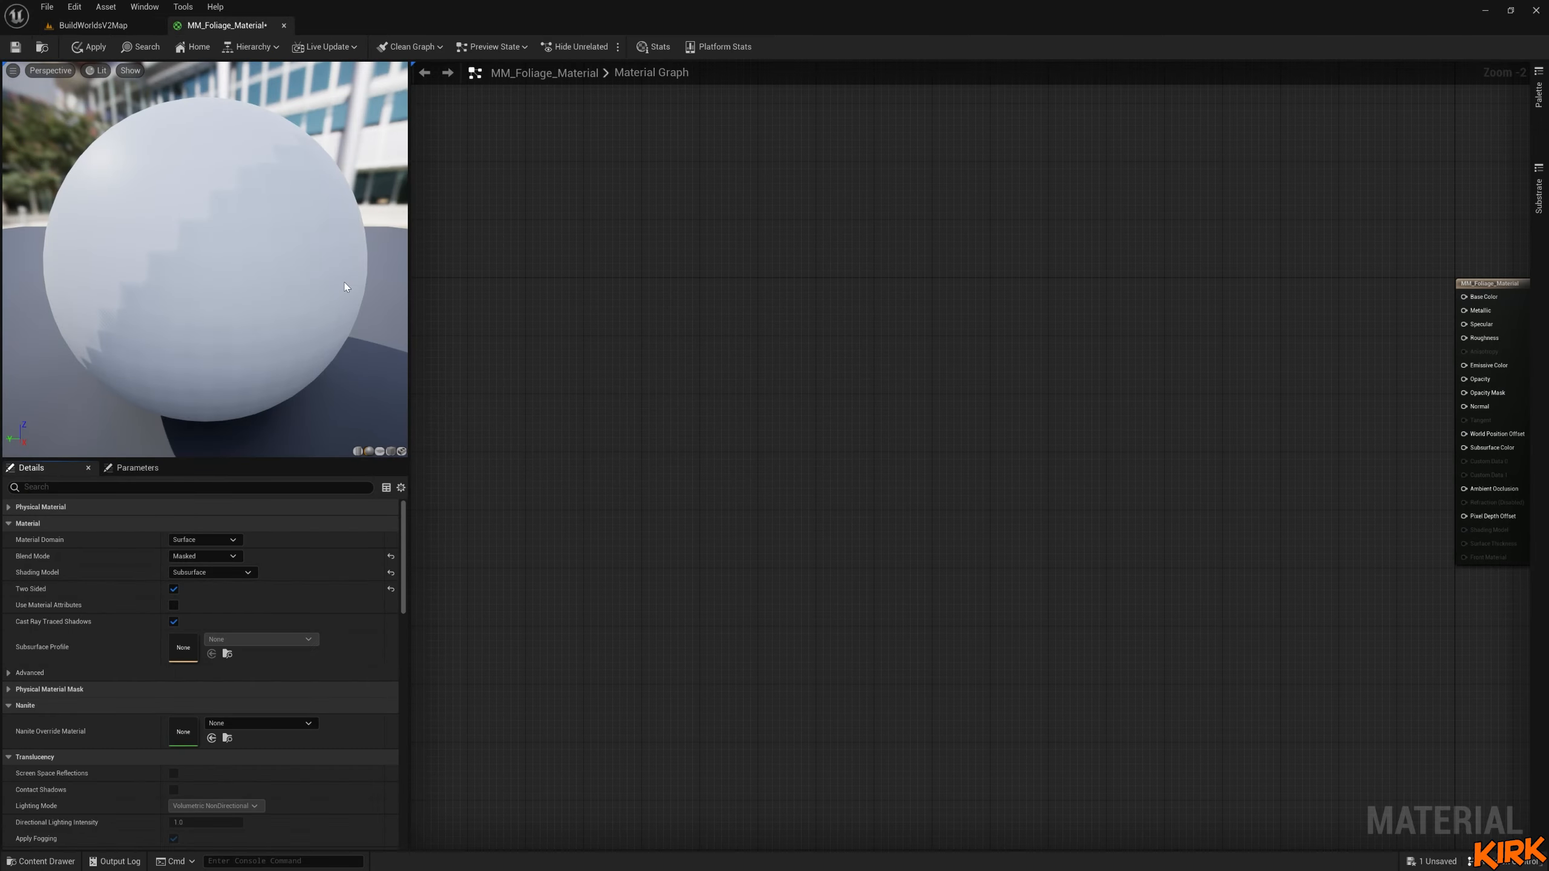
left_click(42, 861)
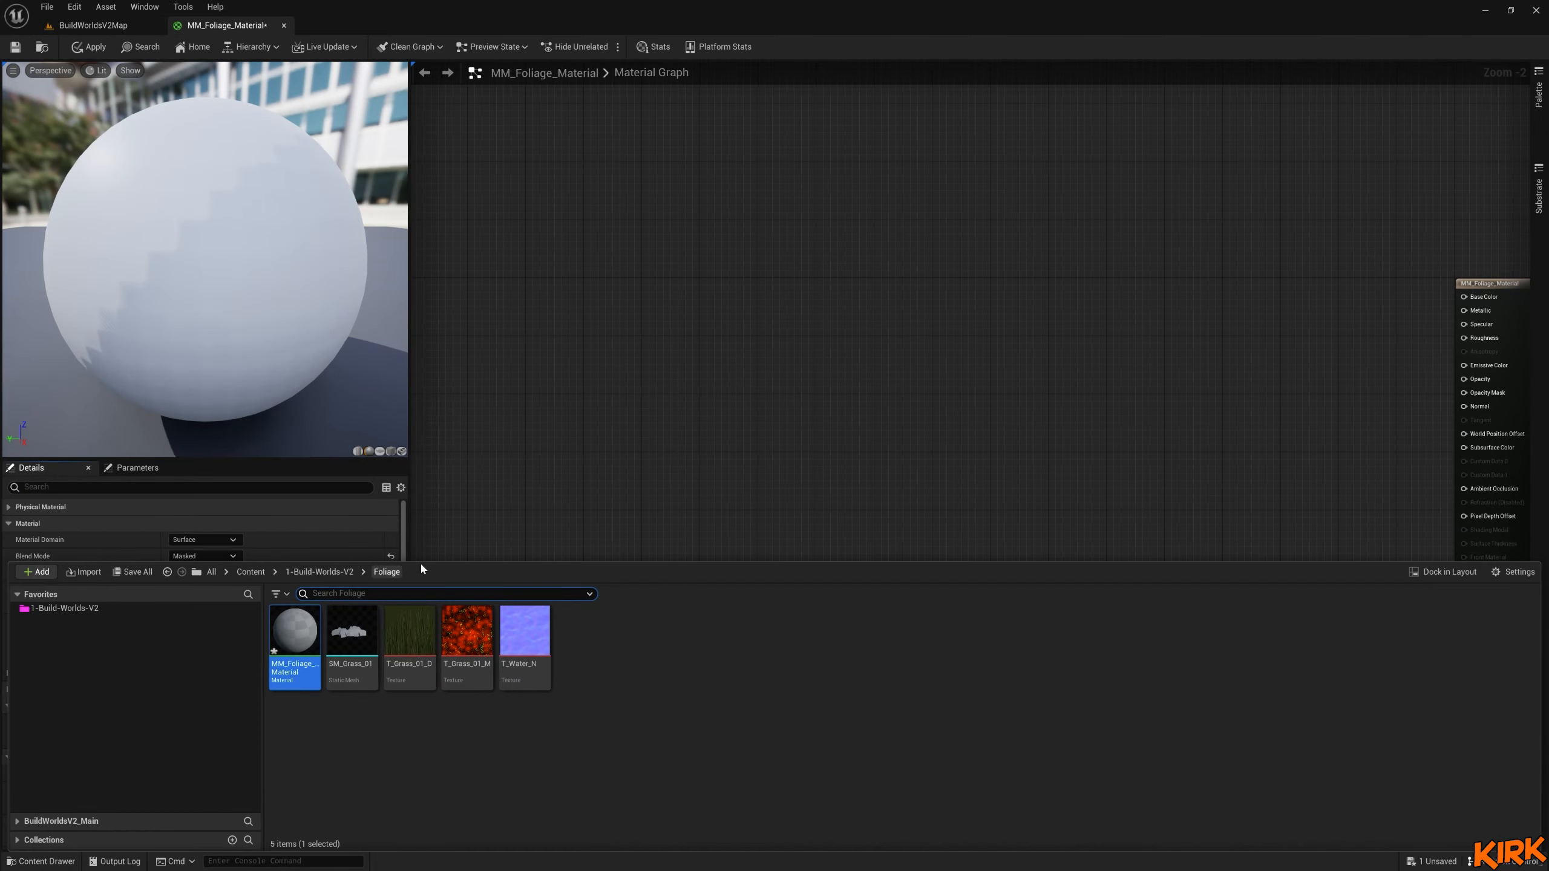
left_click(347, 635)
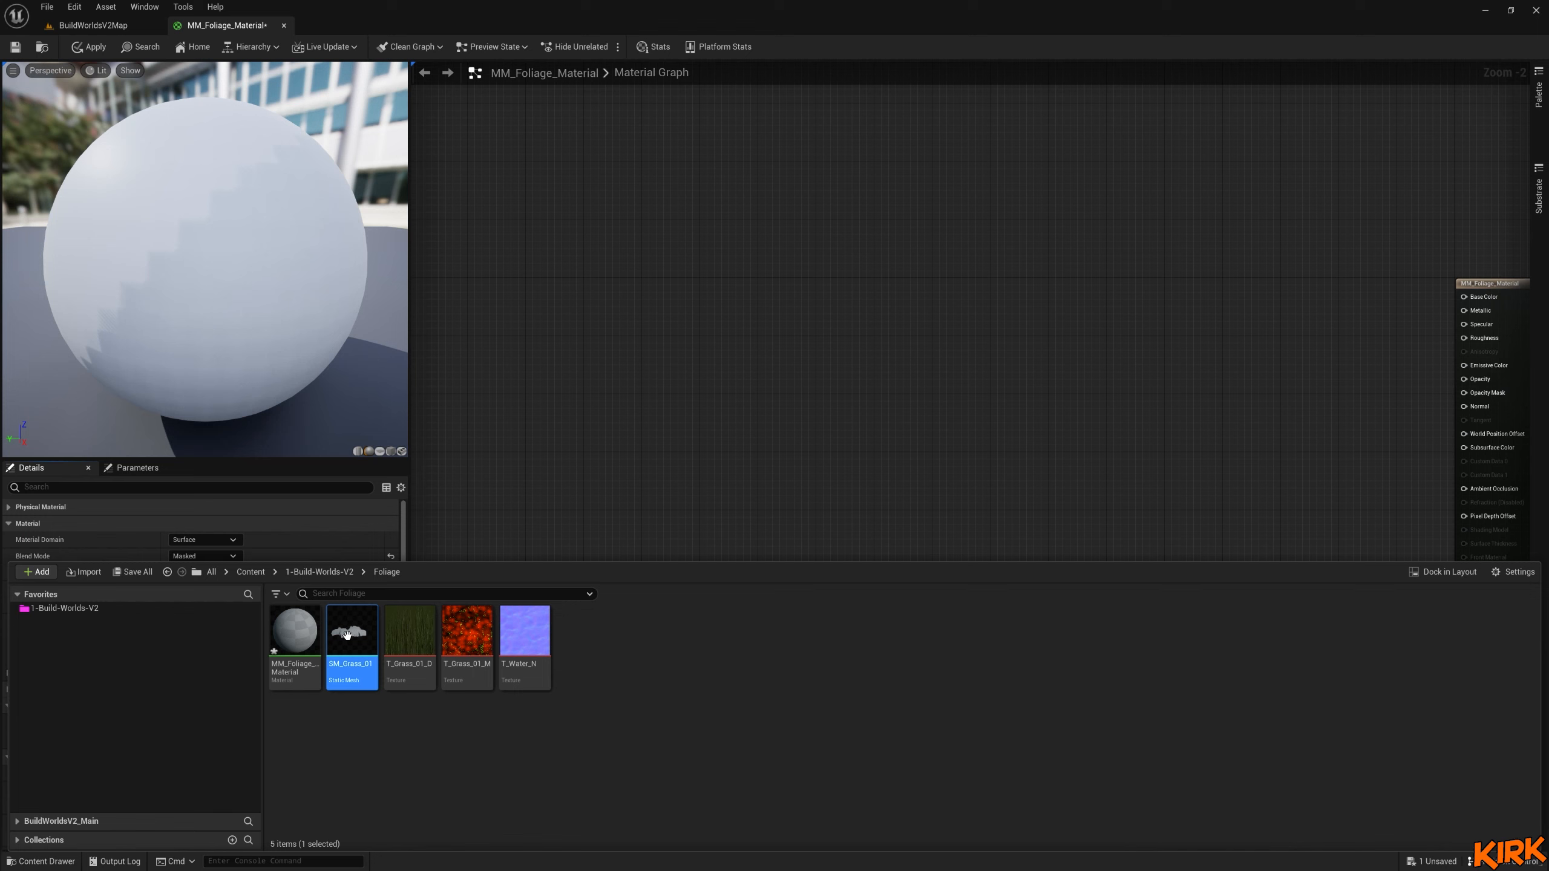
mouse_move(357, 645)
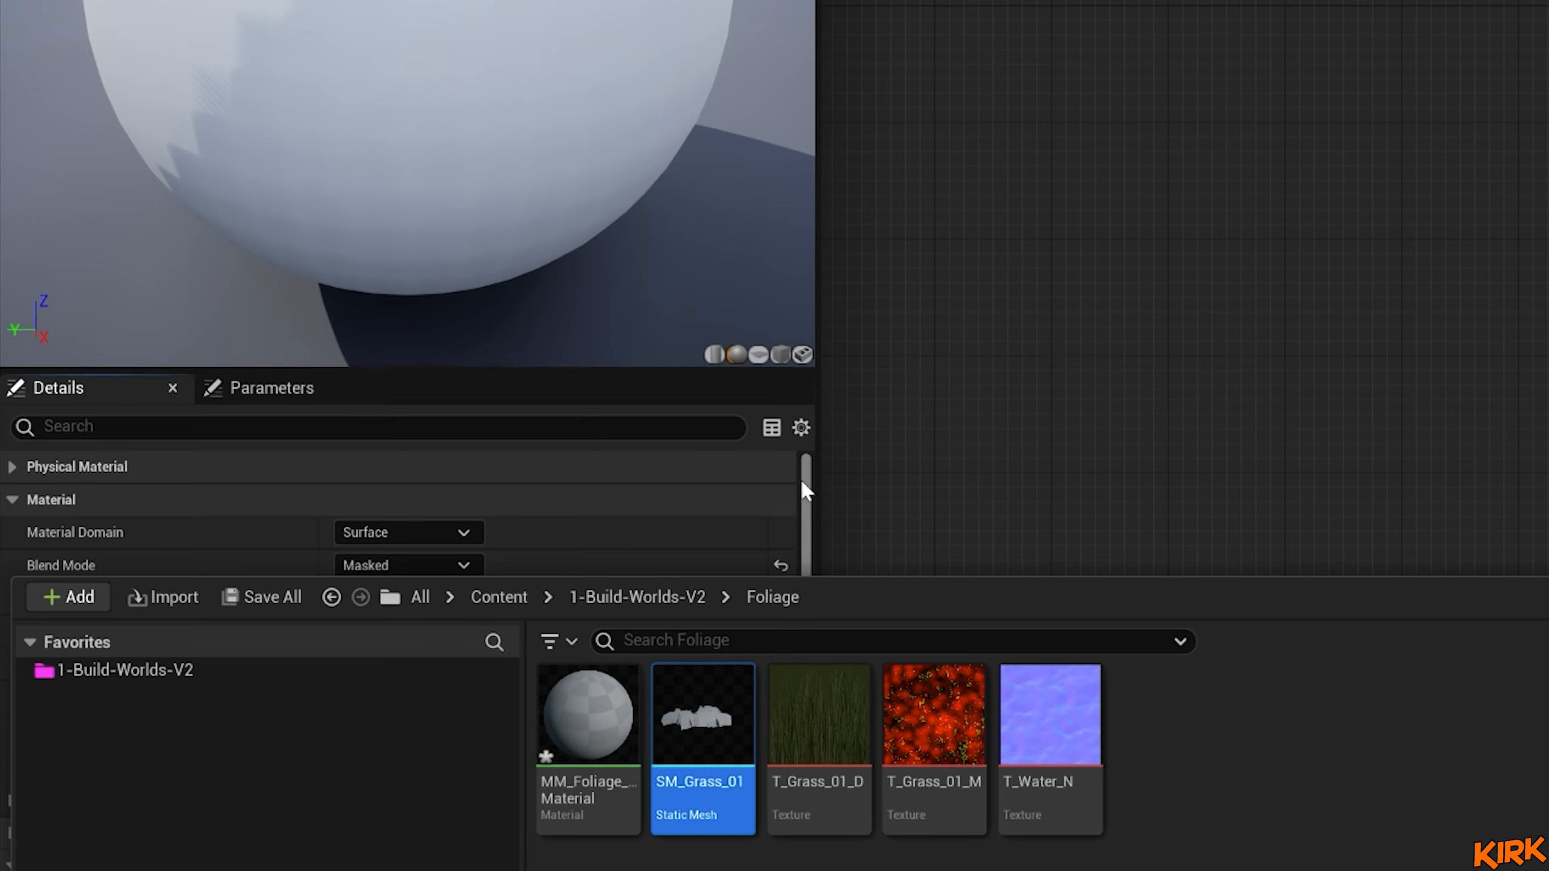
left_click(802, 354)
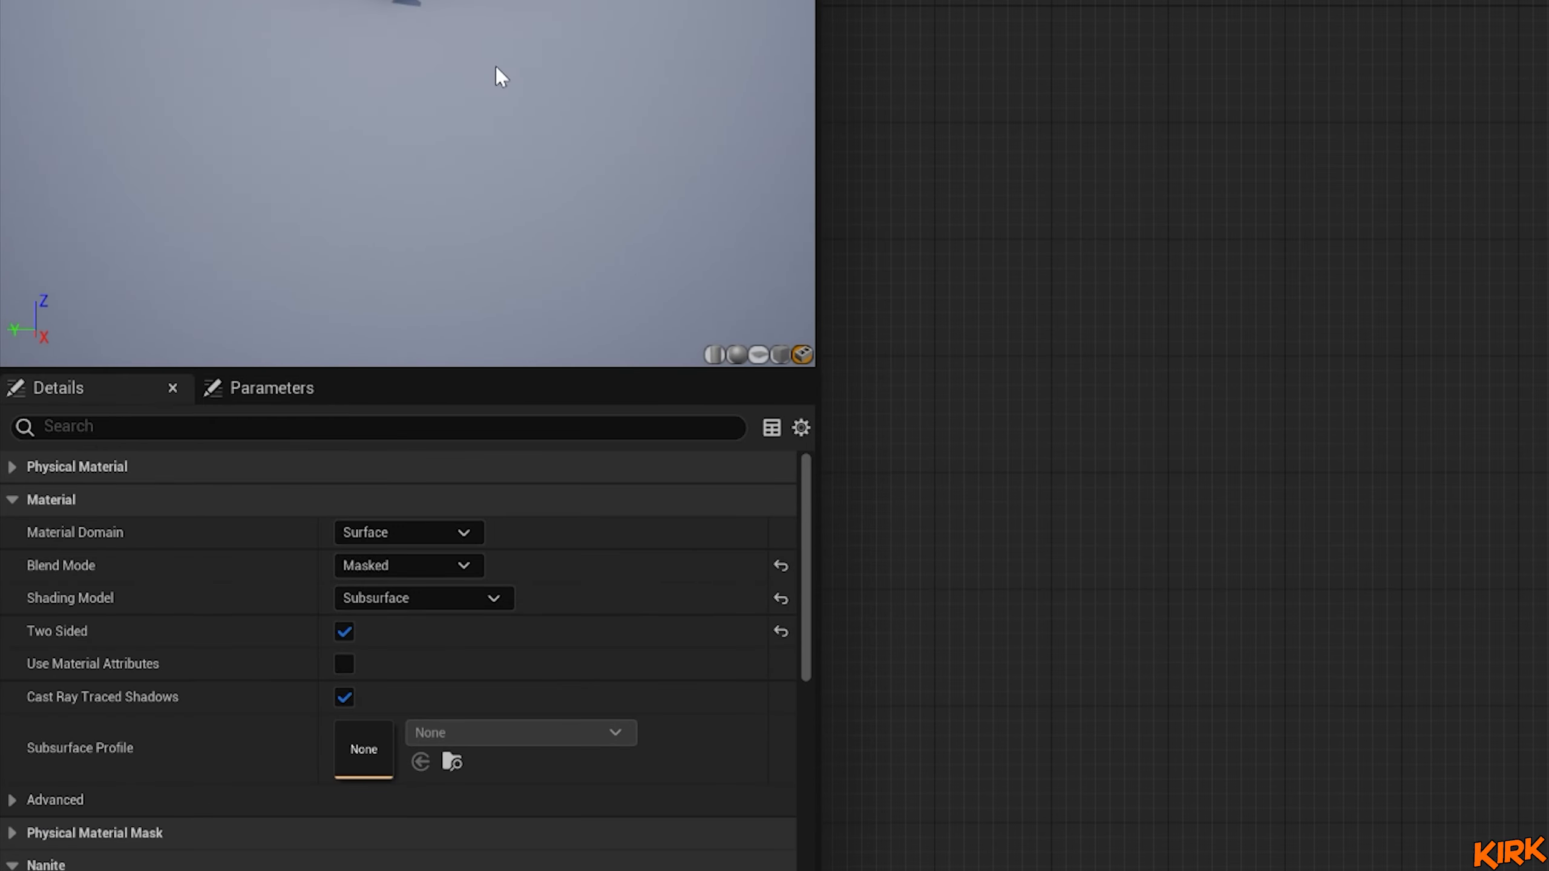
Inspect the grass preview mesh from another side and apply the changed settings to MM_Foliage_Material.
scroll(245, 300, "up", 6)
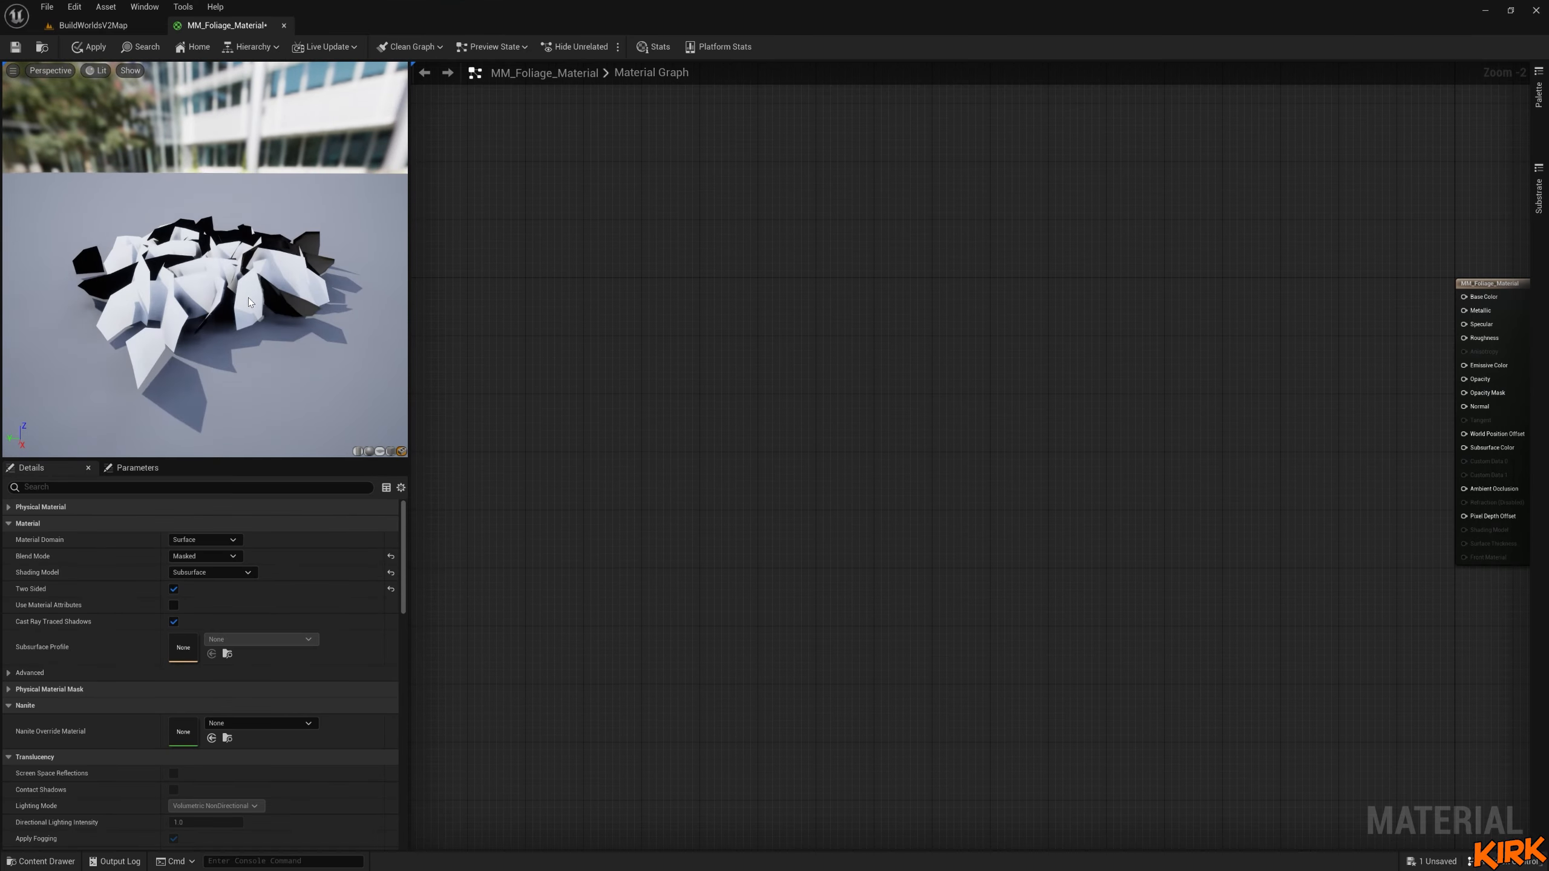
left_click_drag(248, 298, 115, 275)
left_click_drag(213, 274, 244, 287)
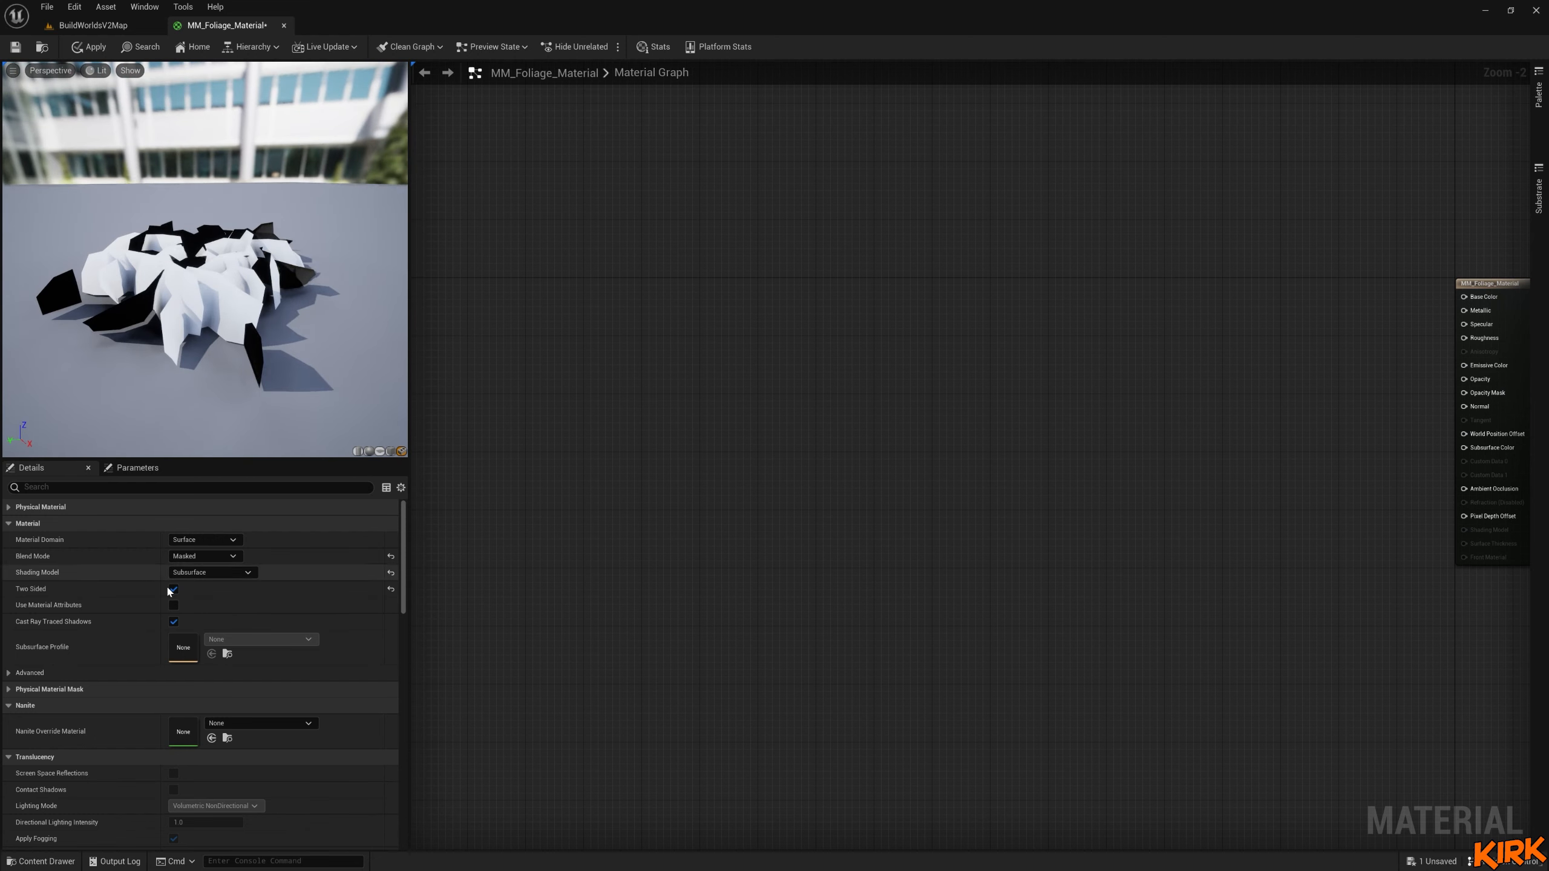
left_click(90, 48)
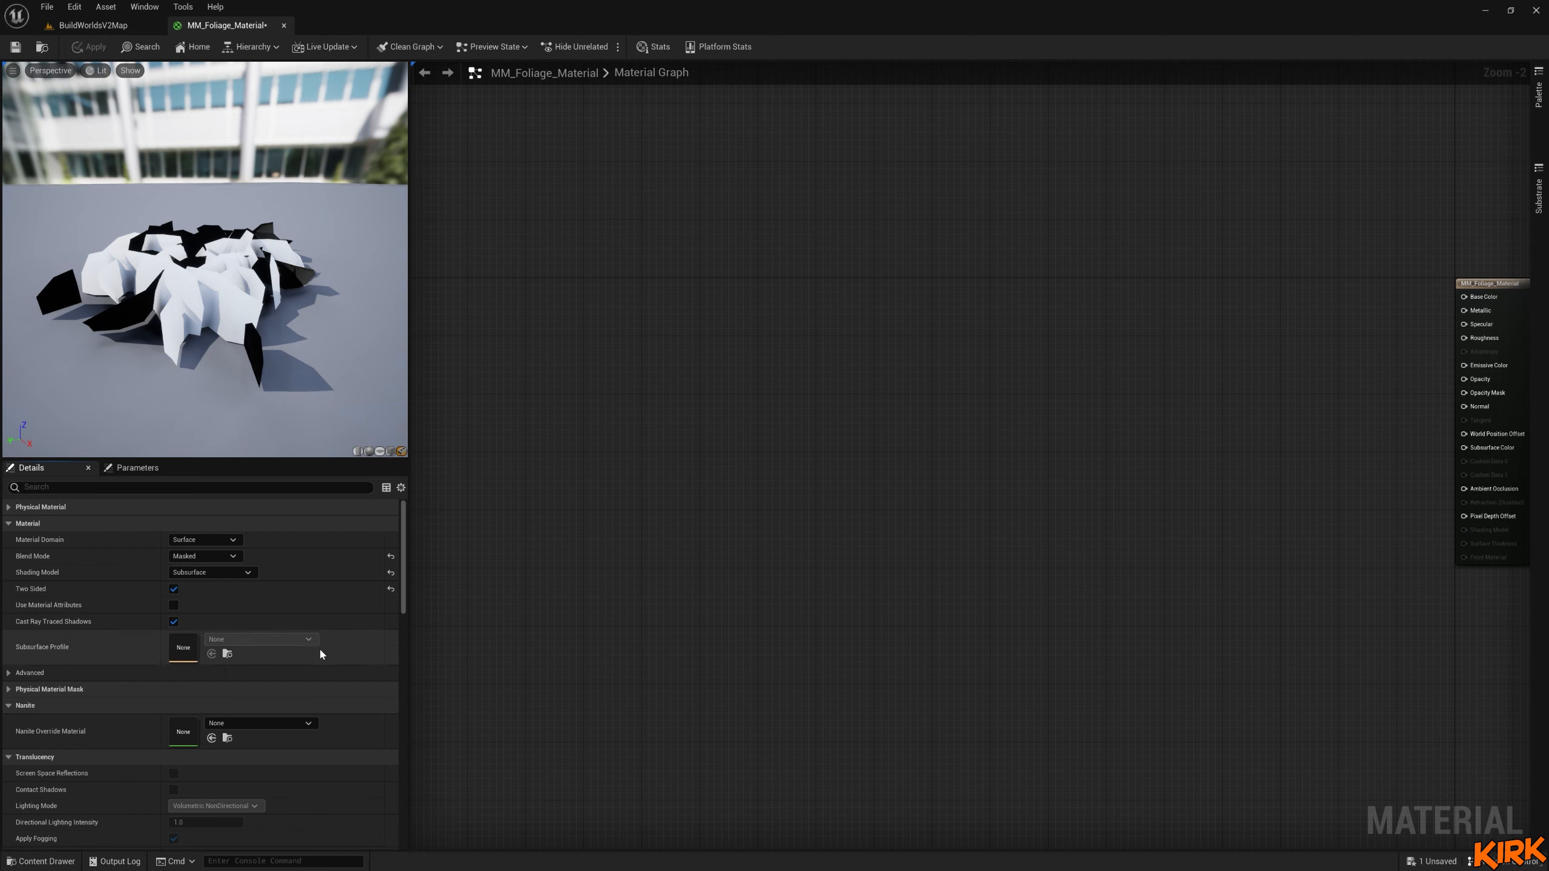
Enable Used with Instanced Static Meshes and Used with Static Lighting for MM_Foliage_Material, and apply the changes.
scroll(319, 646, "down", 5)
scroll(321, 649, "down", 3)
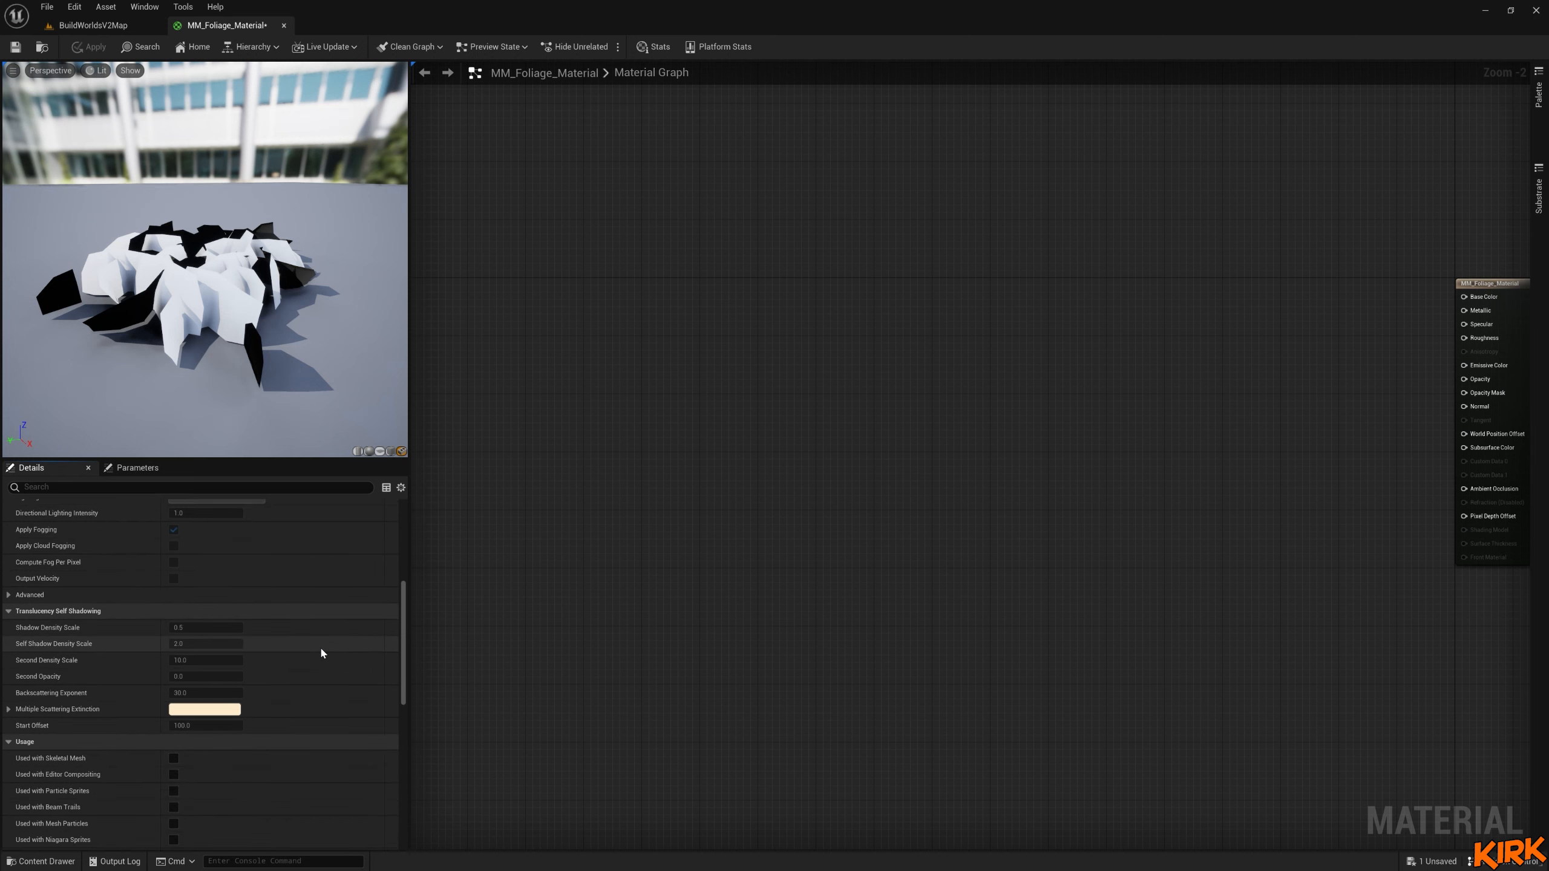
scroll(322, 648, "up", 6)
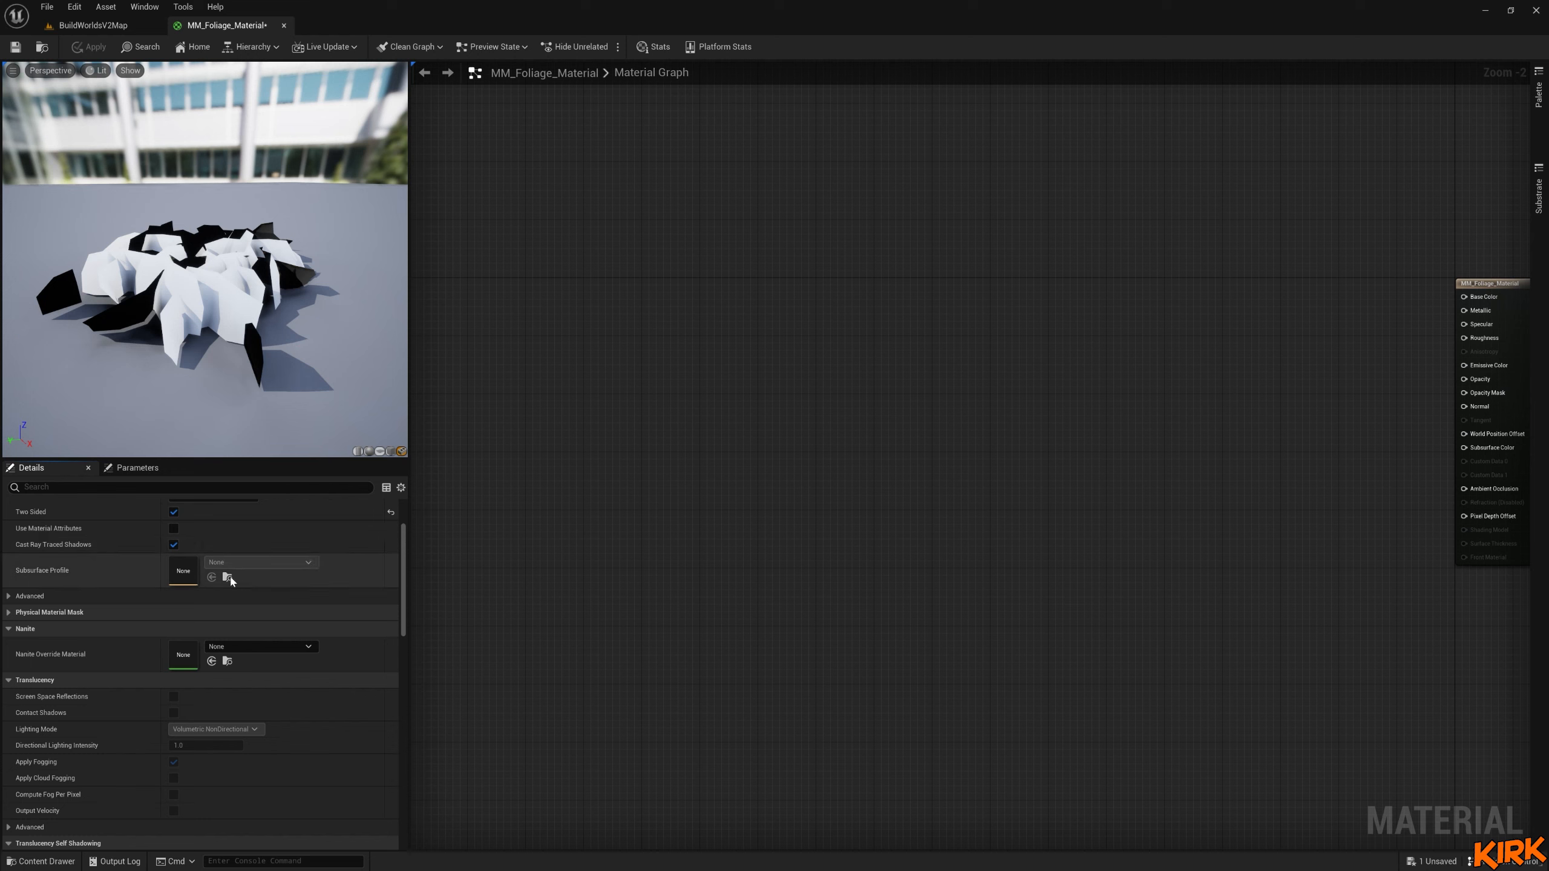
scroll(183, 579, "up", 3)
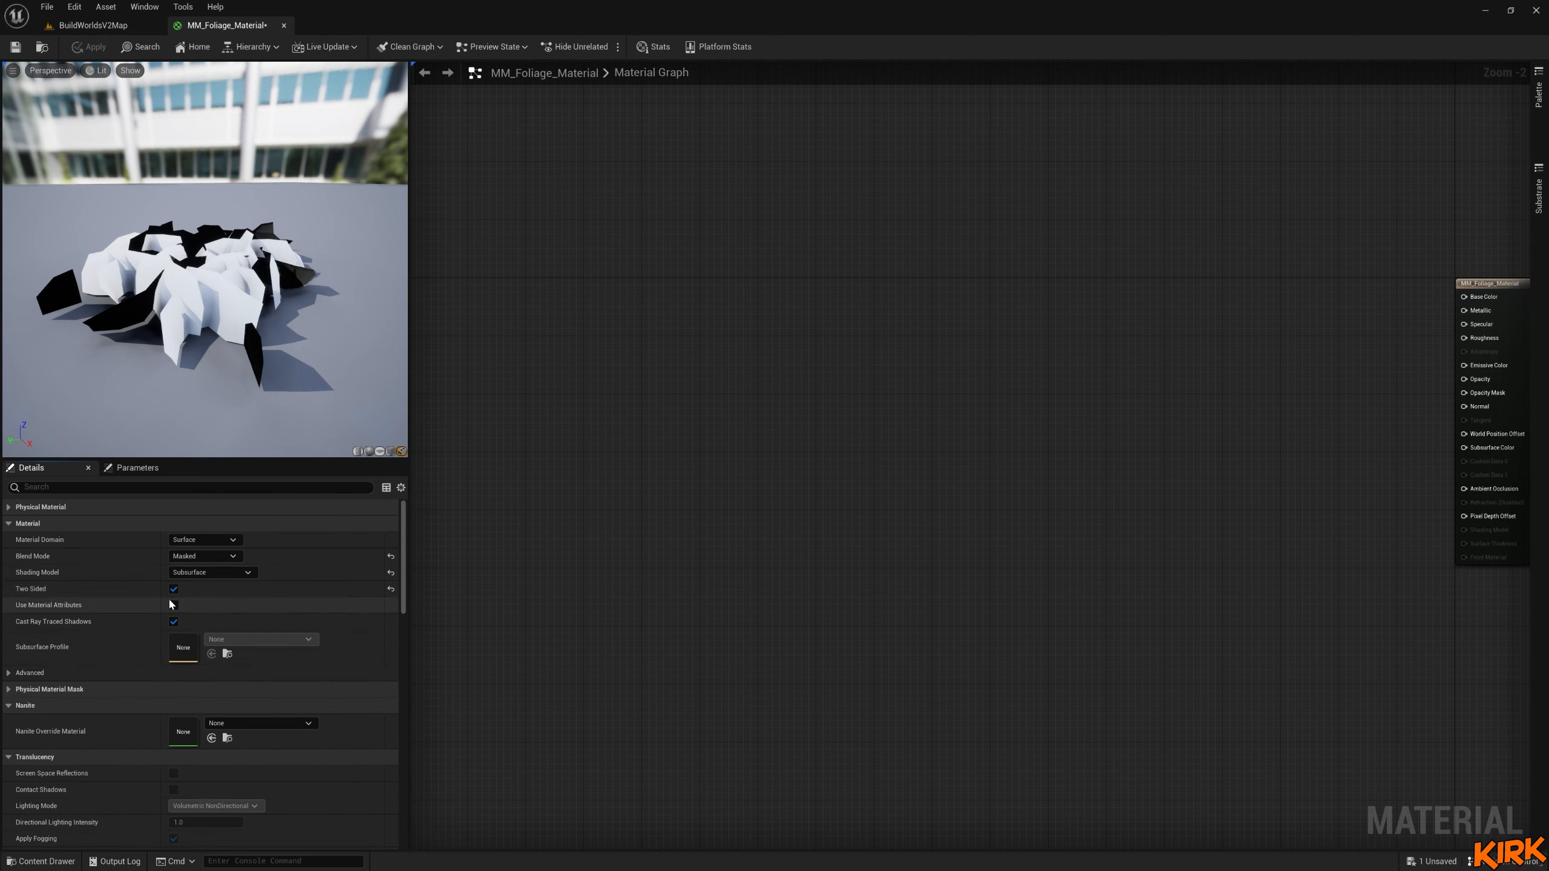
scroll(175, 629, "down", 3)
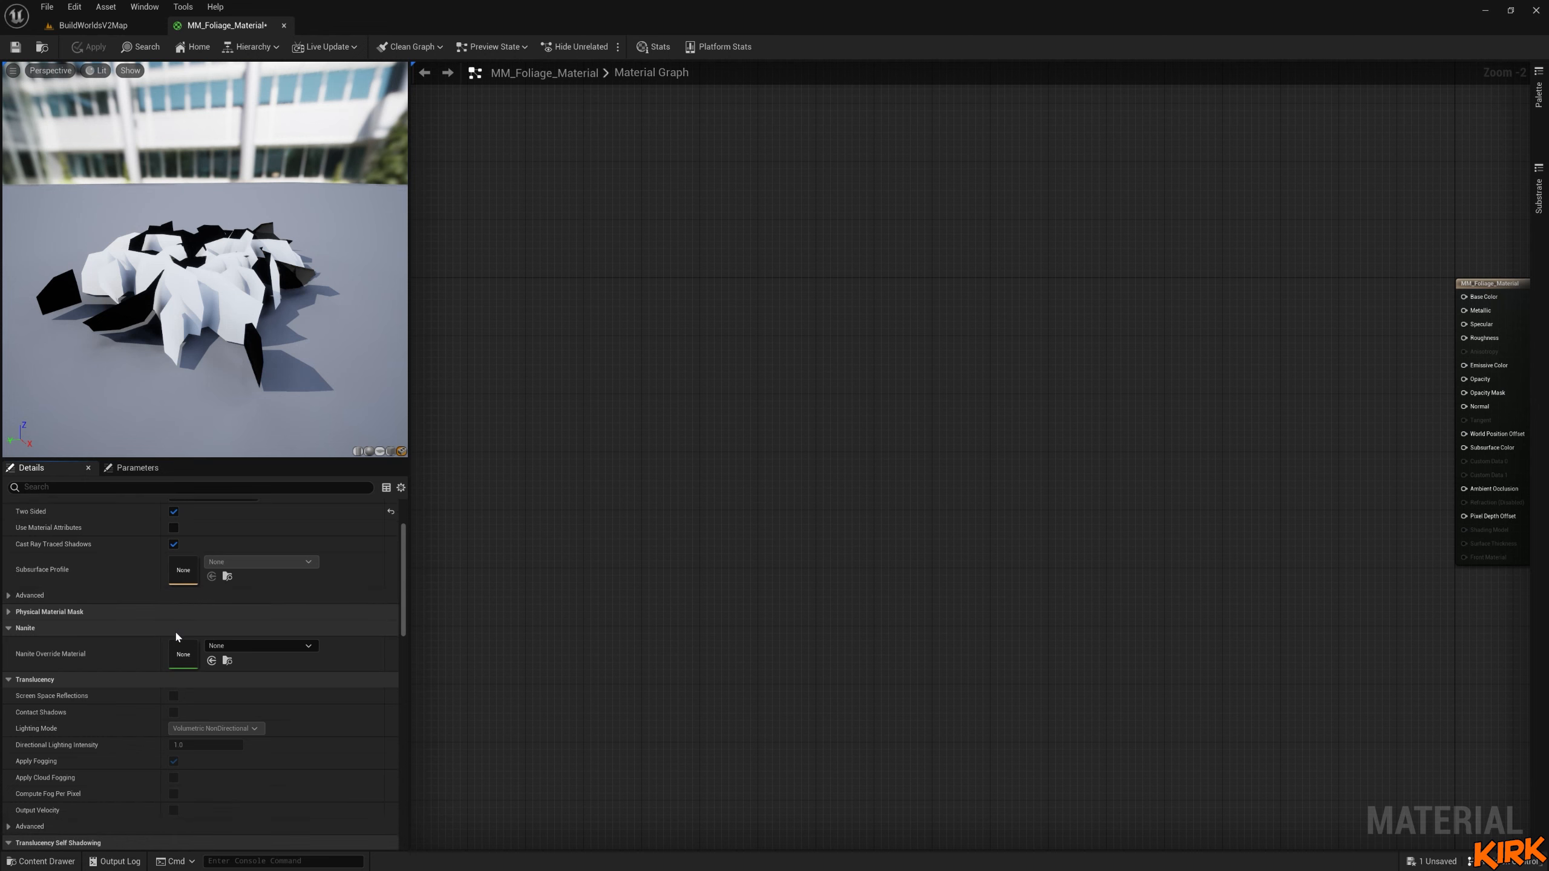
left_click_drag(403, 588, 404, 710)
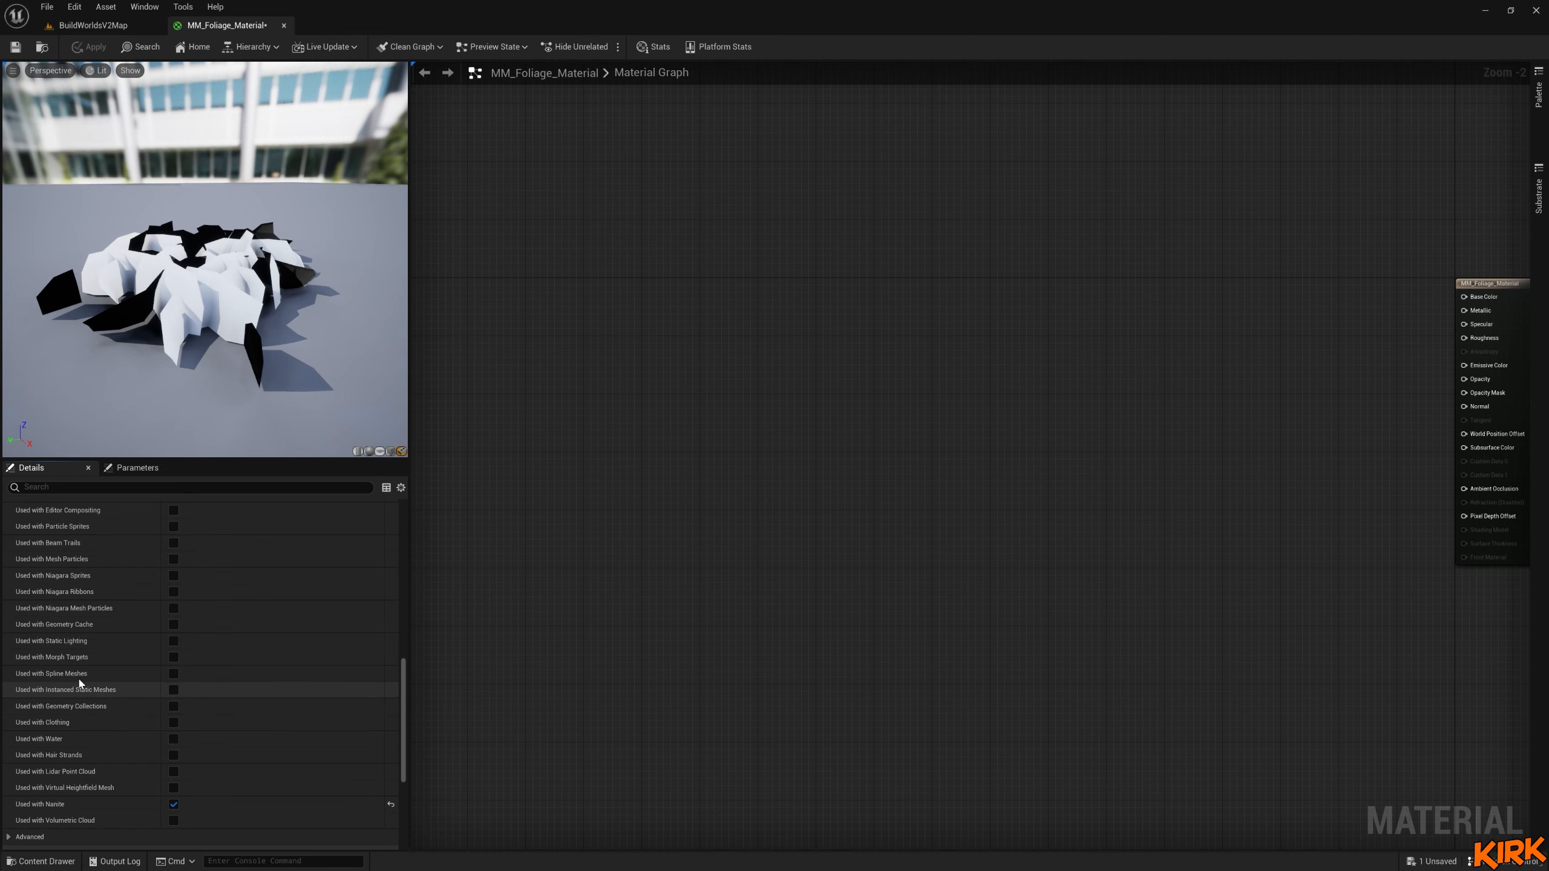
left_click(43, 861)
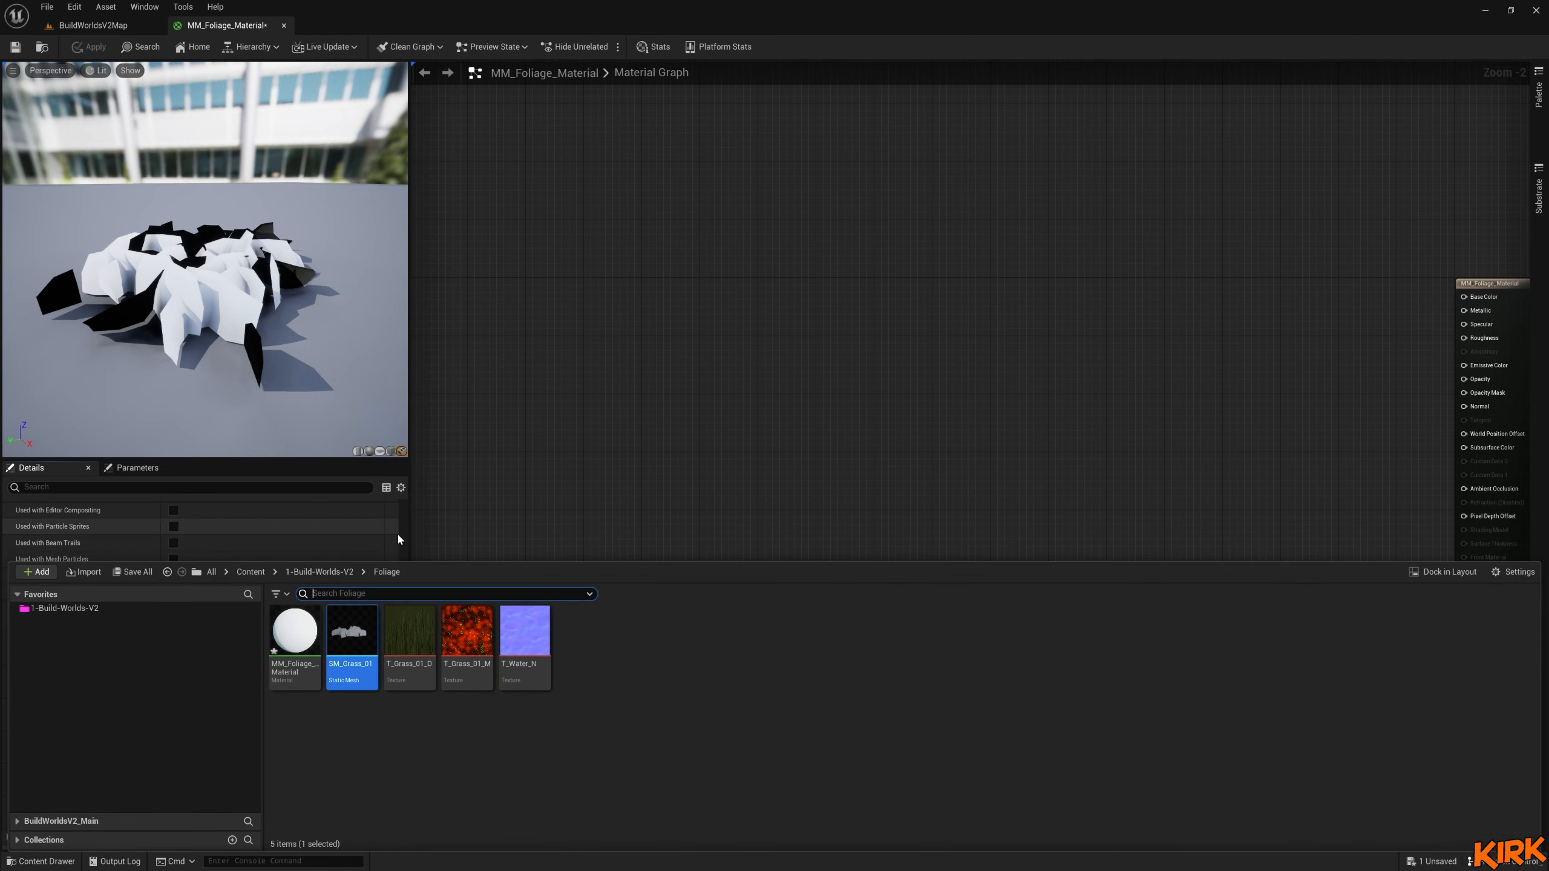
left_click(464, 516)
scroll(407, 709, "up", 2)
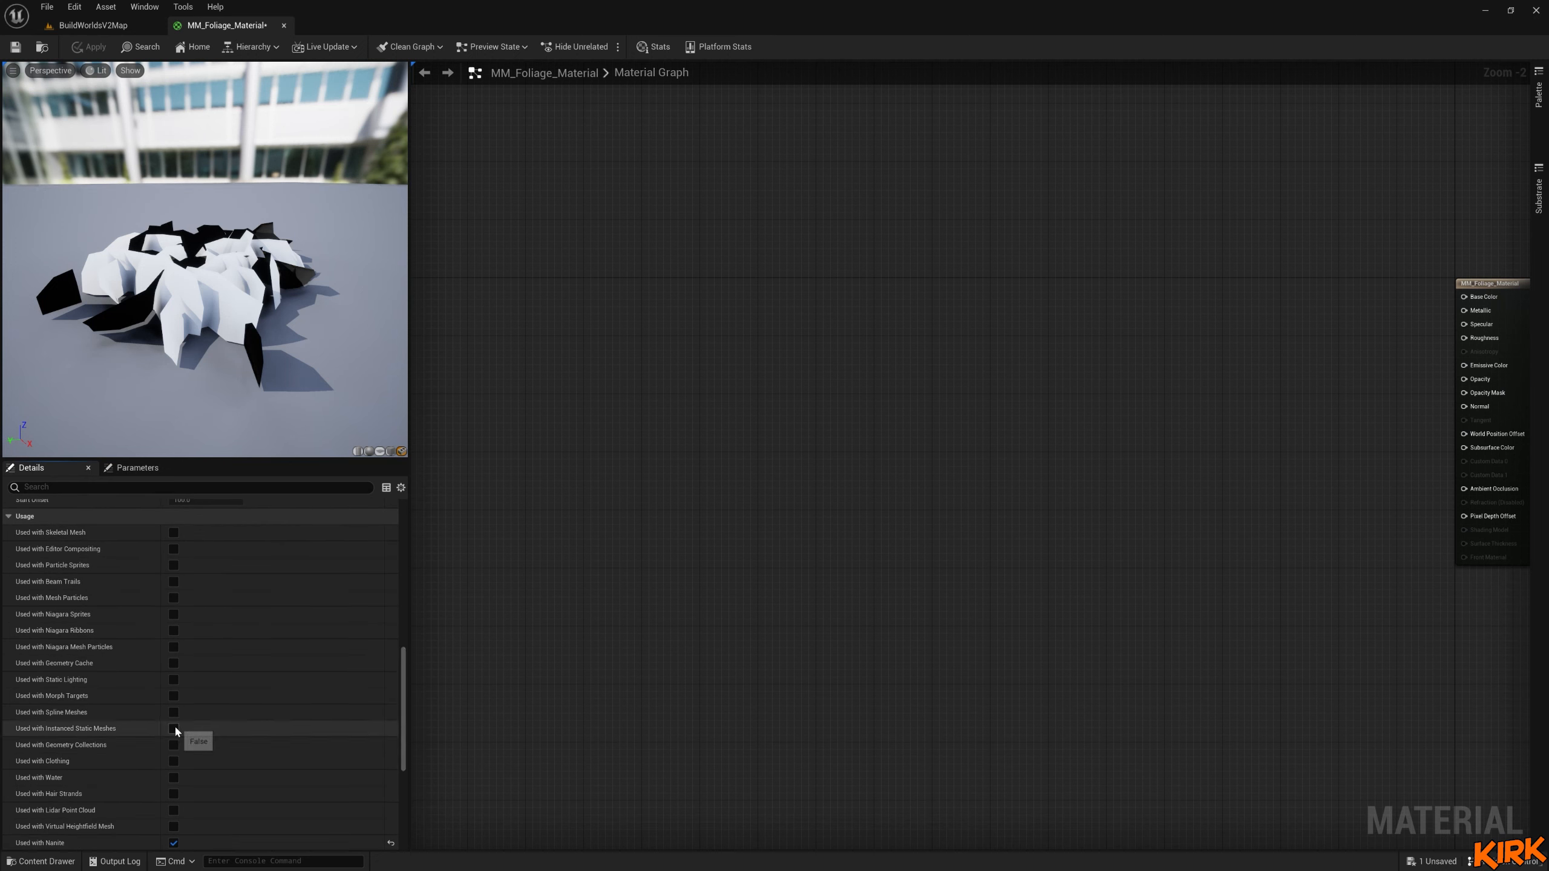
left_click(173, 728)
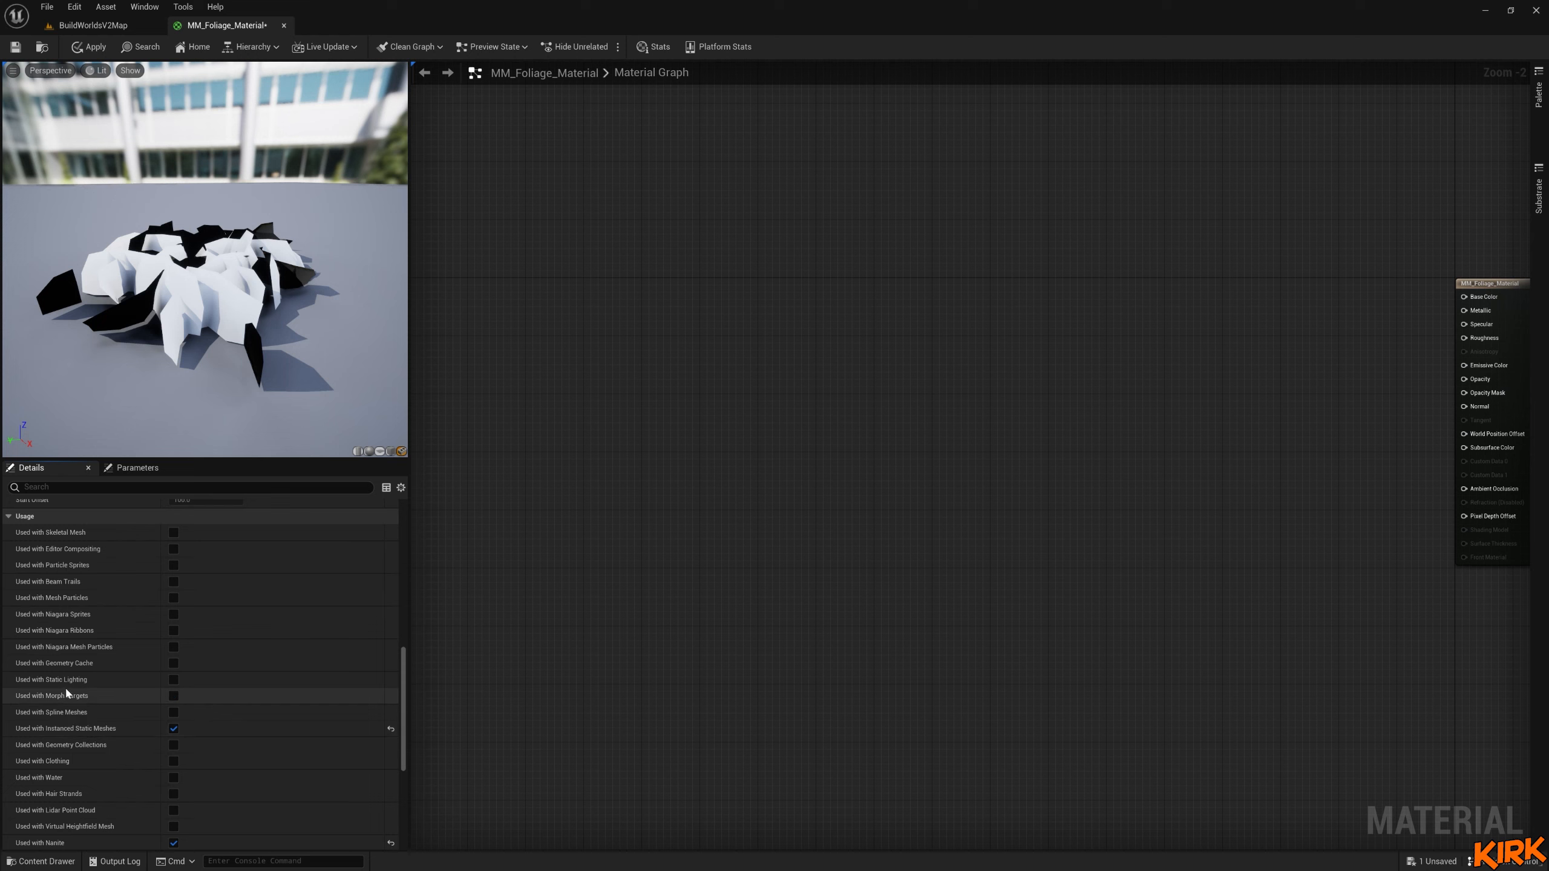
left_click(173, 679)
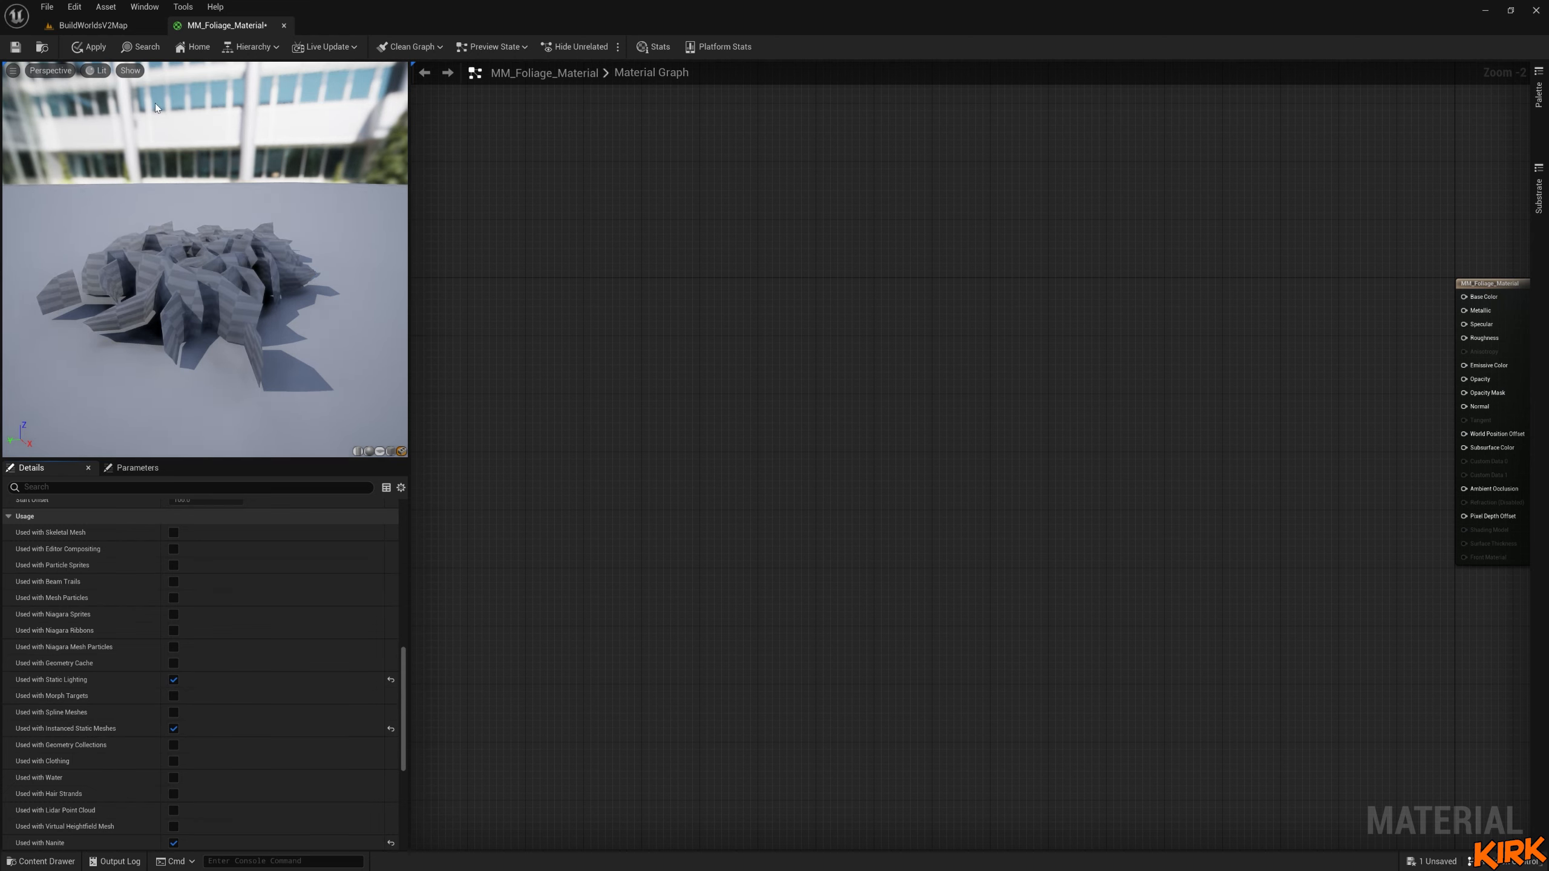
left_click(90, 48)
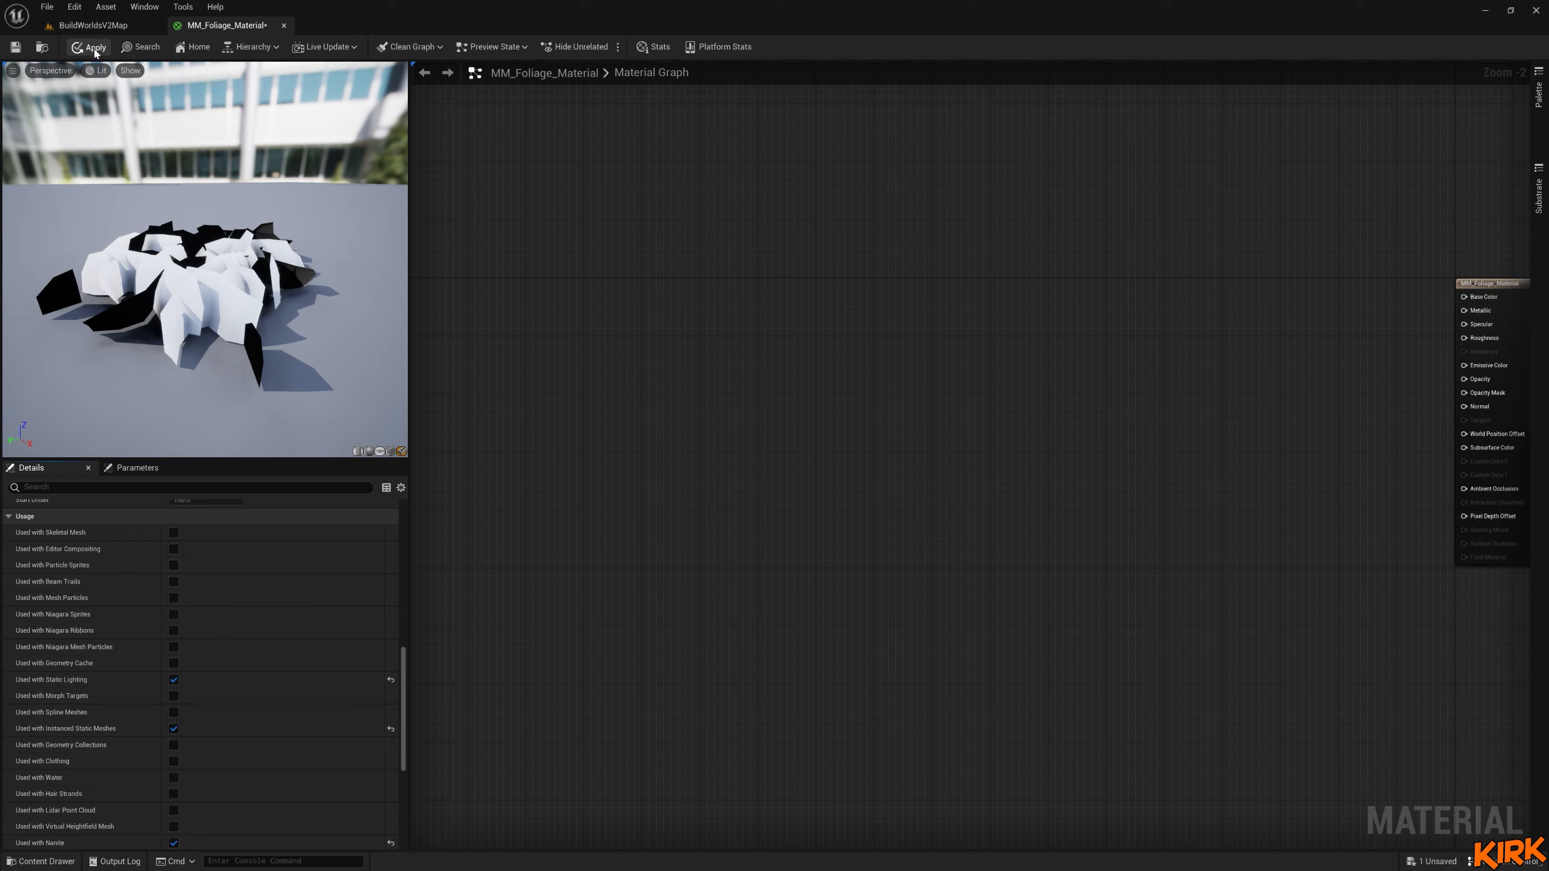
Place a point light on the ground beside the mannequin in BuildWorldsV2Map and set its mobility to Static.
left_click(141, 25)
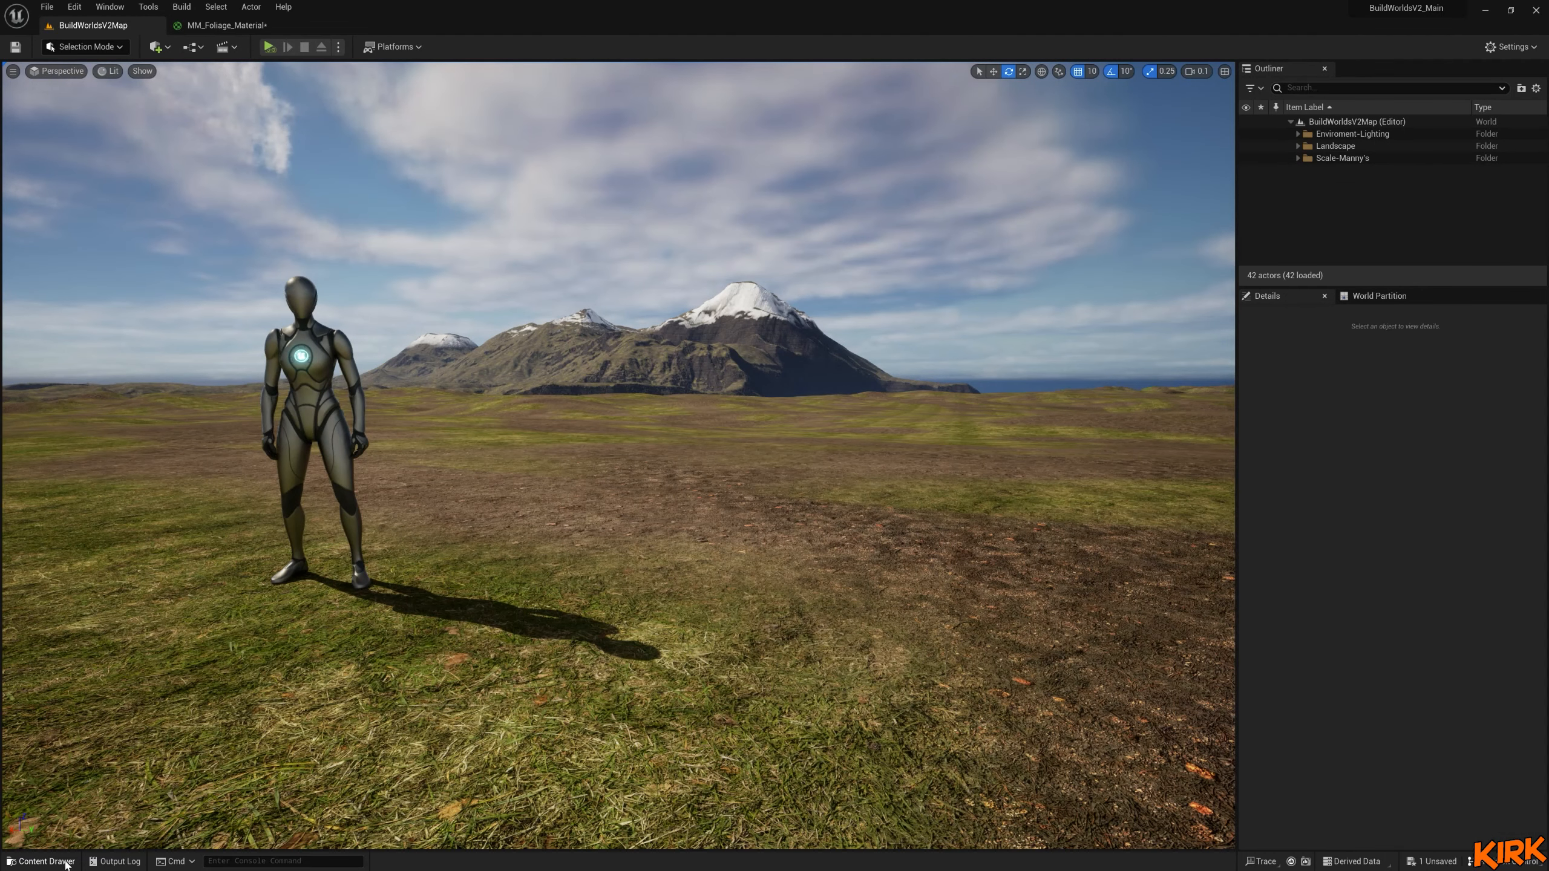
left_click(160, 47)
mouse_move(217, 150)
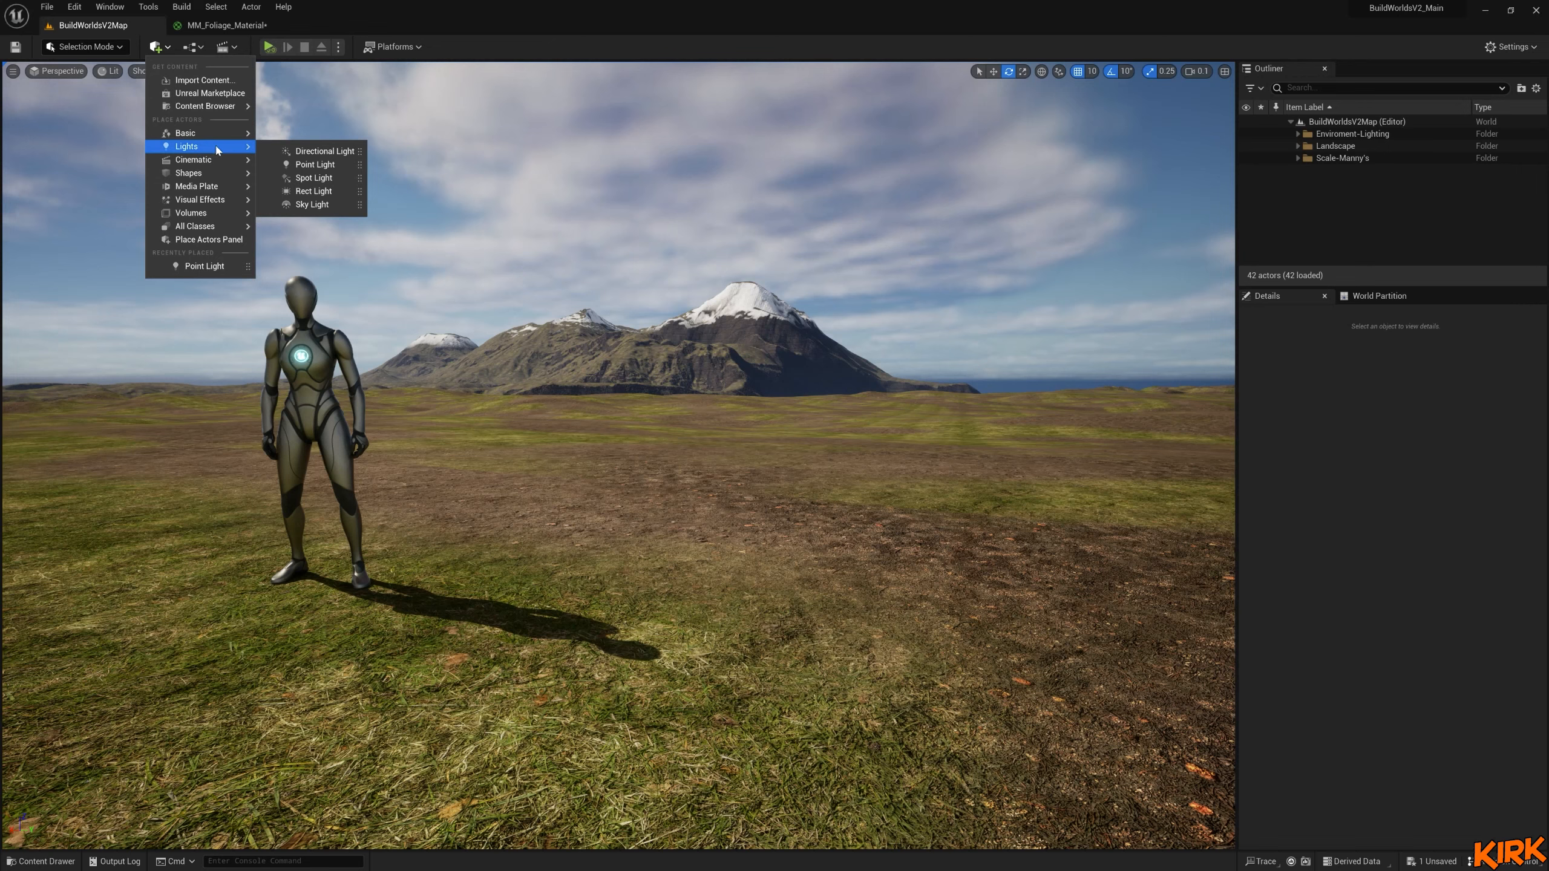
left_click_drag(319, 167, 658, 584)
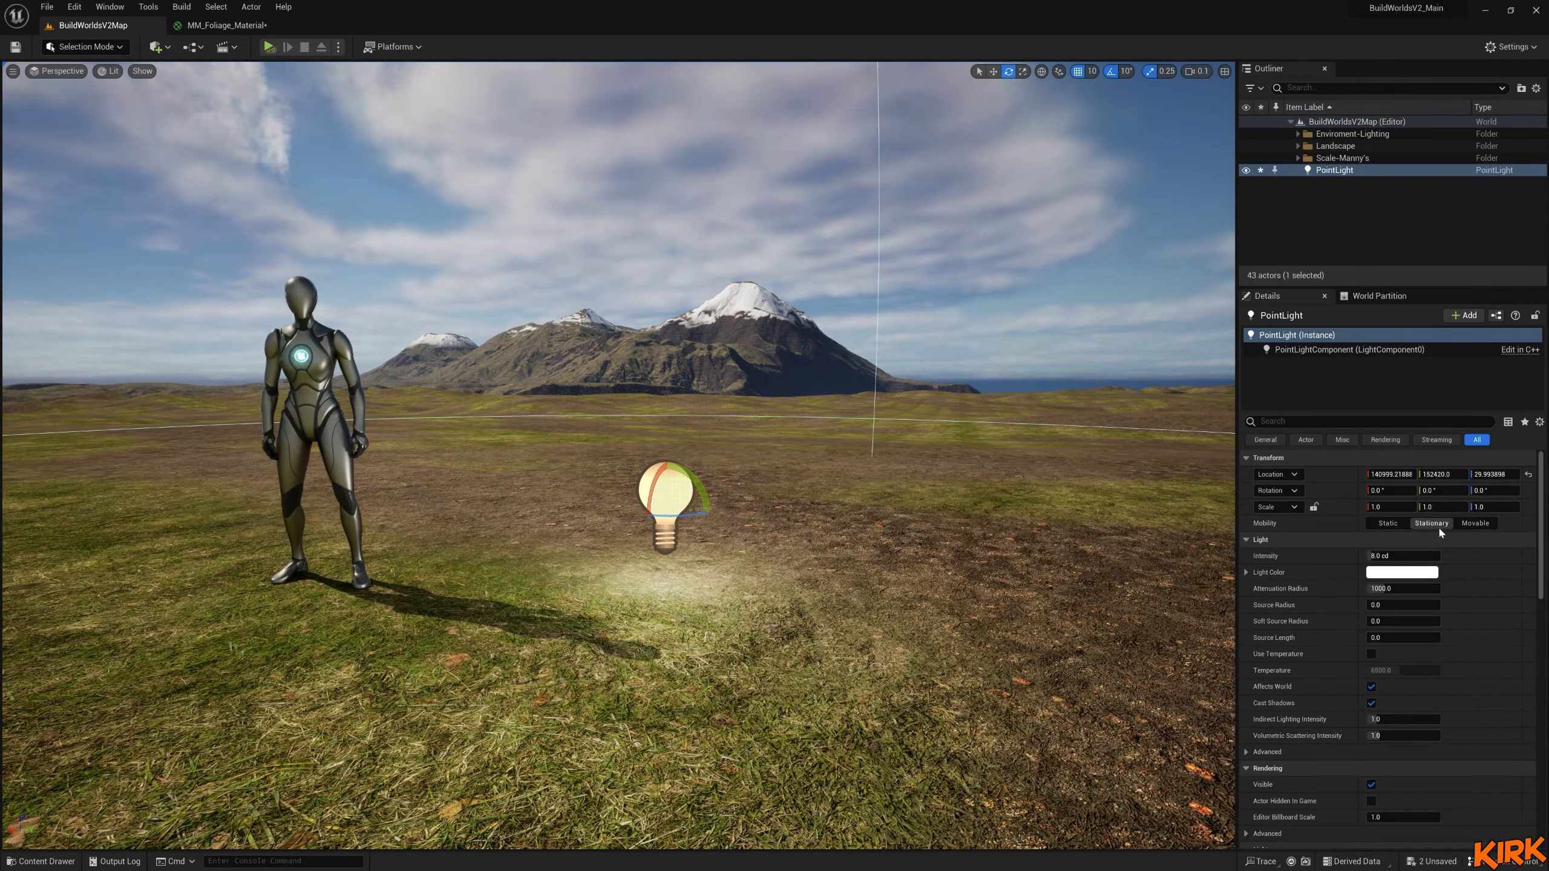
left_click(1388, 523)
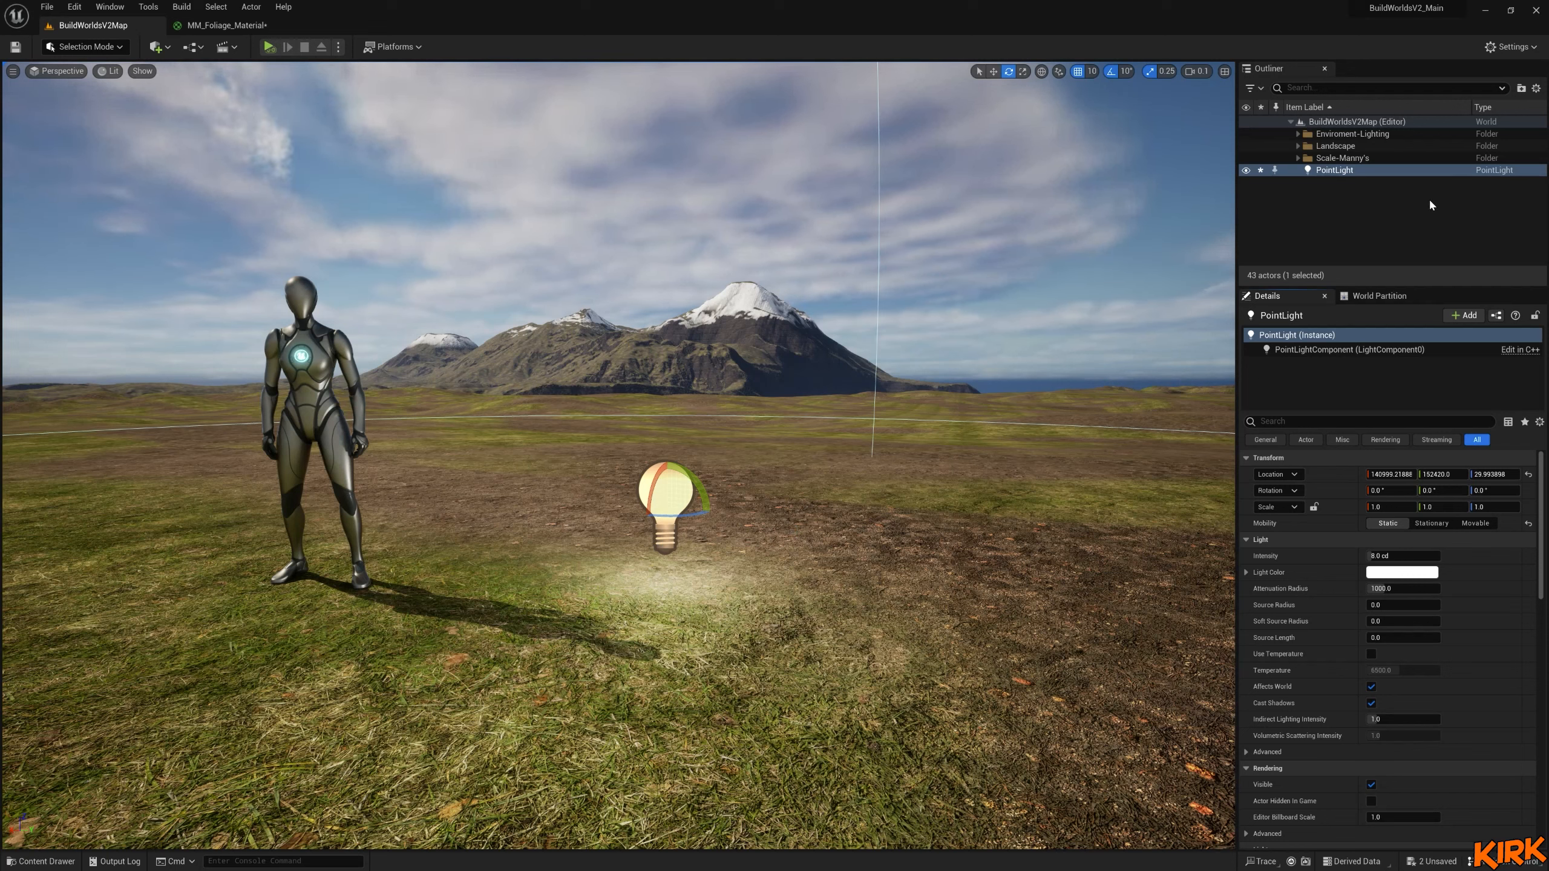
Delete the point light from the level and return to MM_Foliage_Material.
key("Delete")
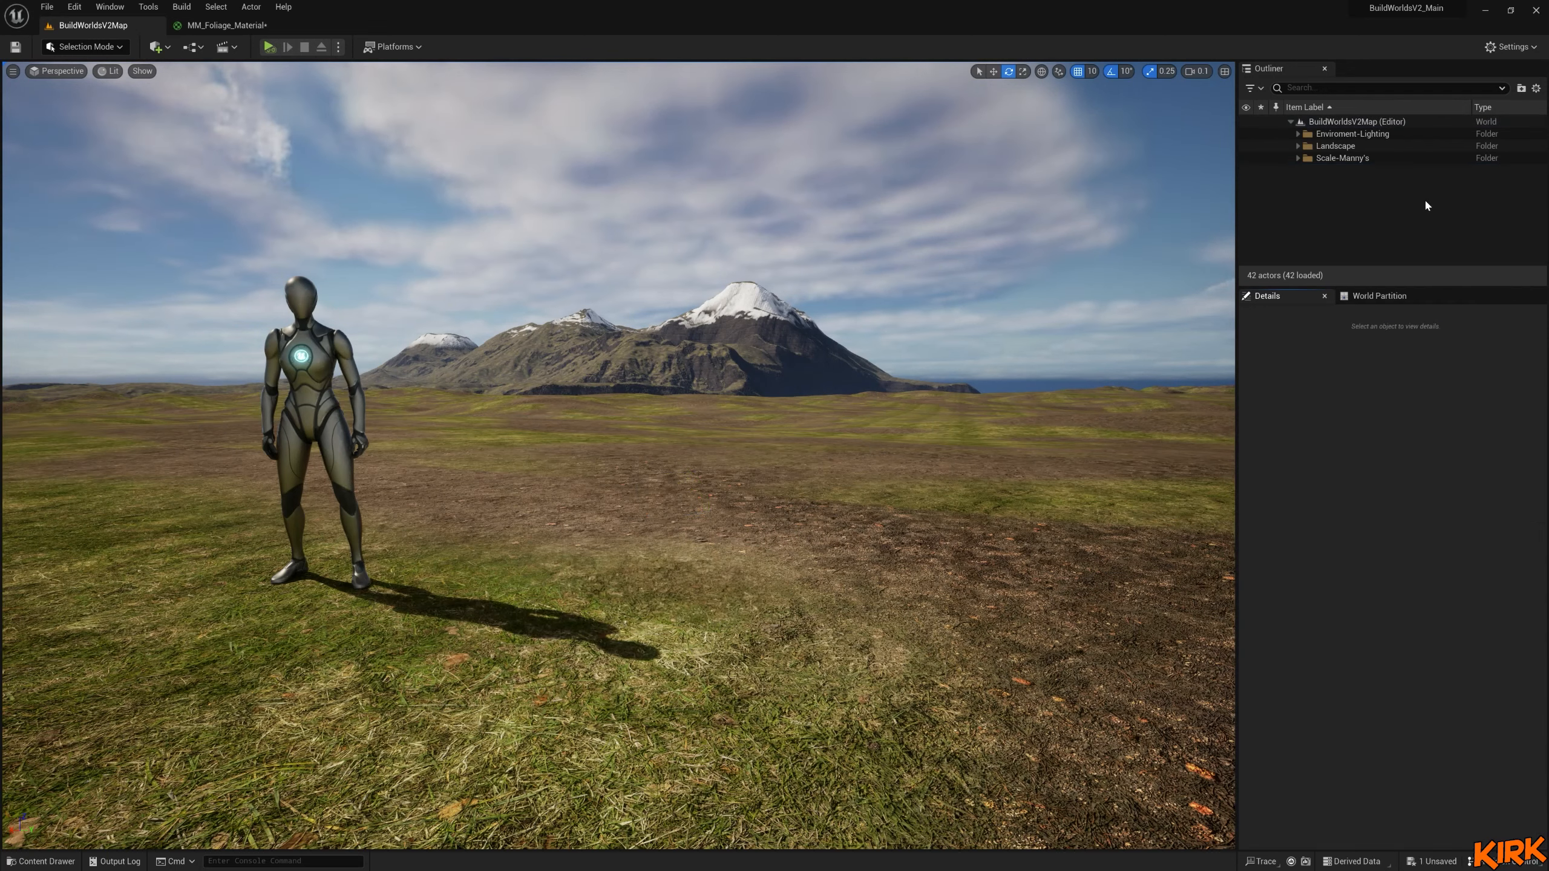
left_click(243, 26)
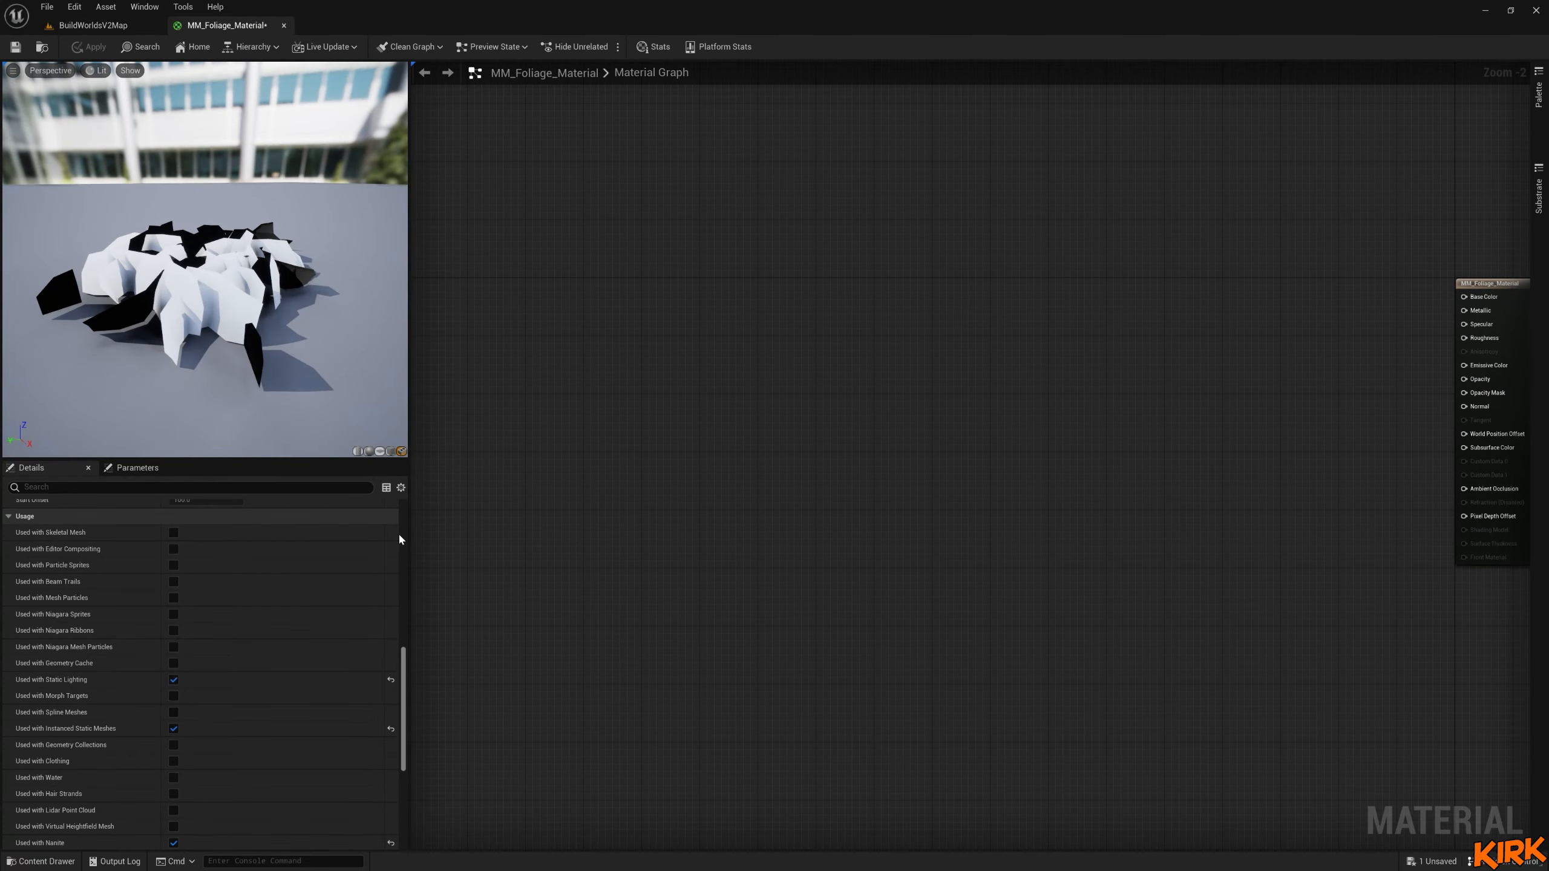
Widen the graph area and add the T_Grass_01_D texture as a texture parameter named Foliage/Grass Albedo.
left_click_drag(413, 540, 317, 676)
scroll(317, 676, "up", 6)
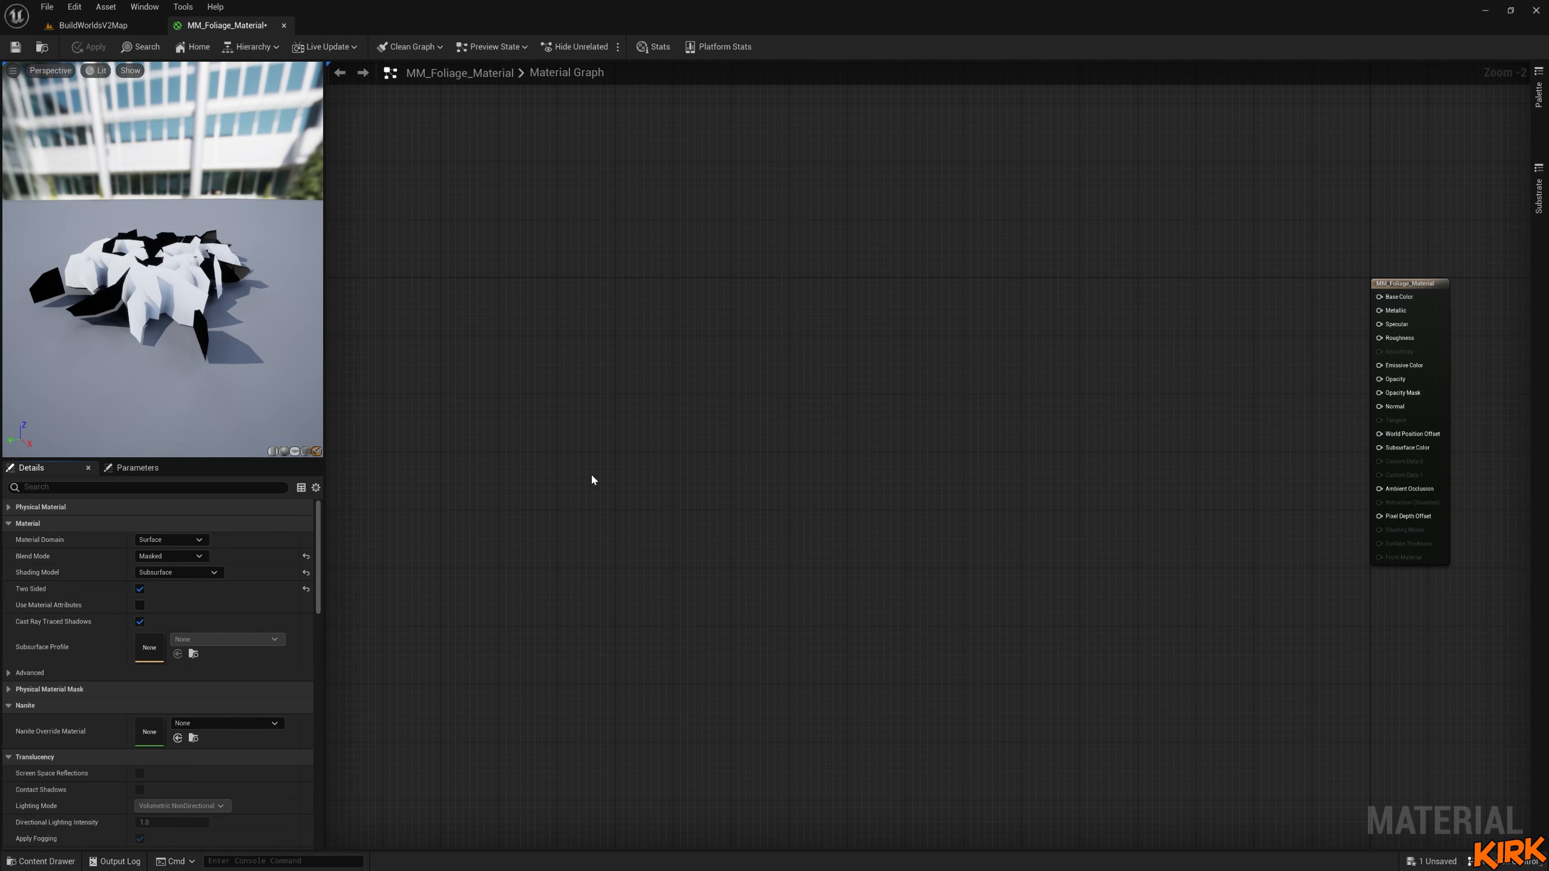
right_click_drag(592, 481, 683, 357)
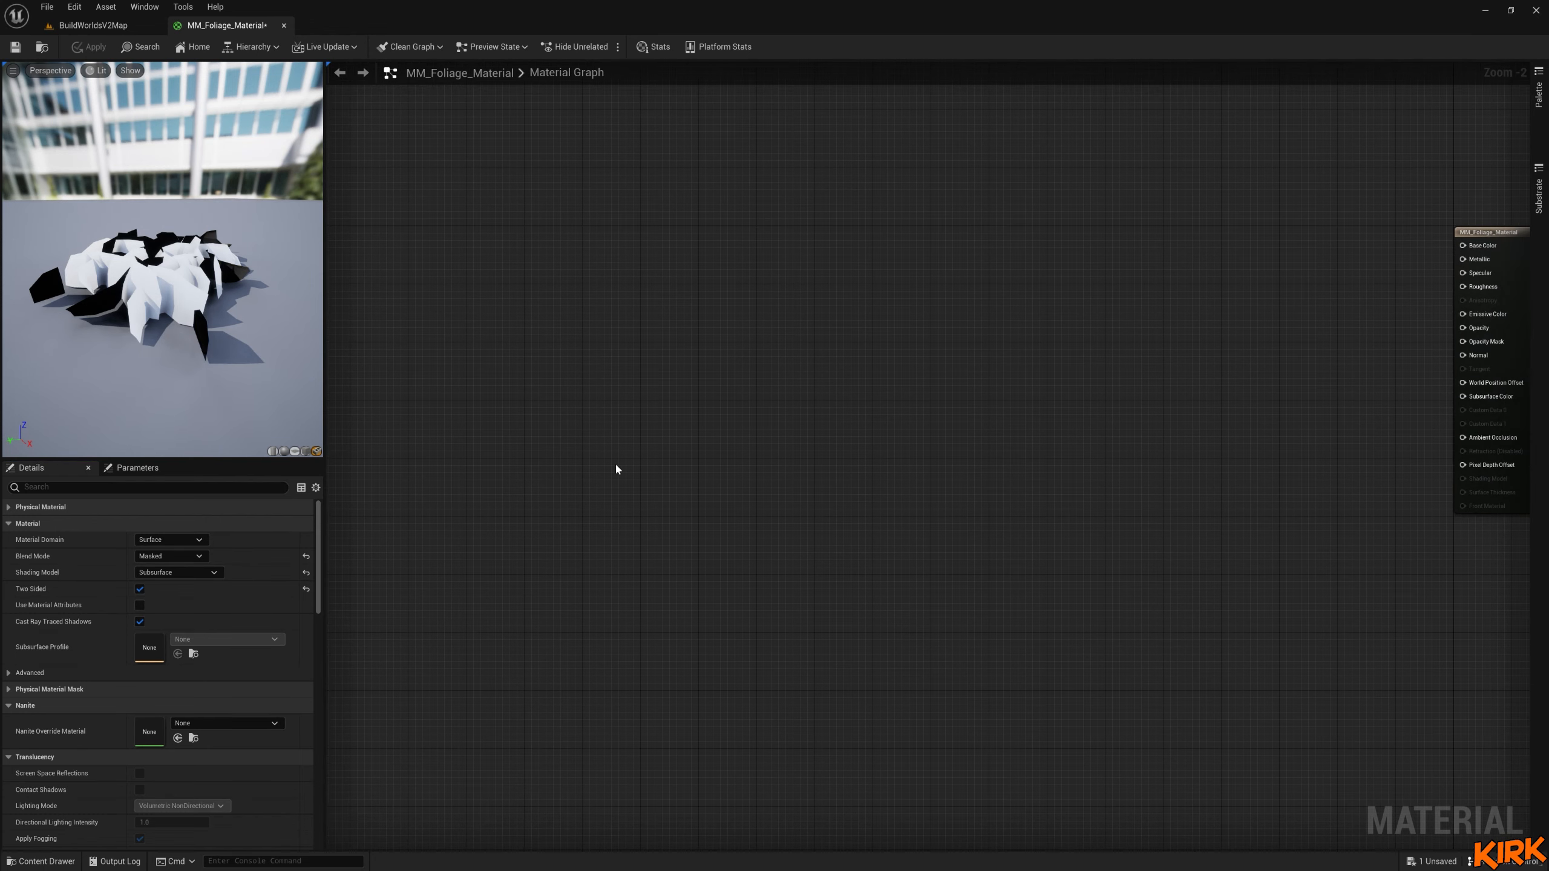
left_click(47, 861)
left_click_drag(418, 630, 526, 164)
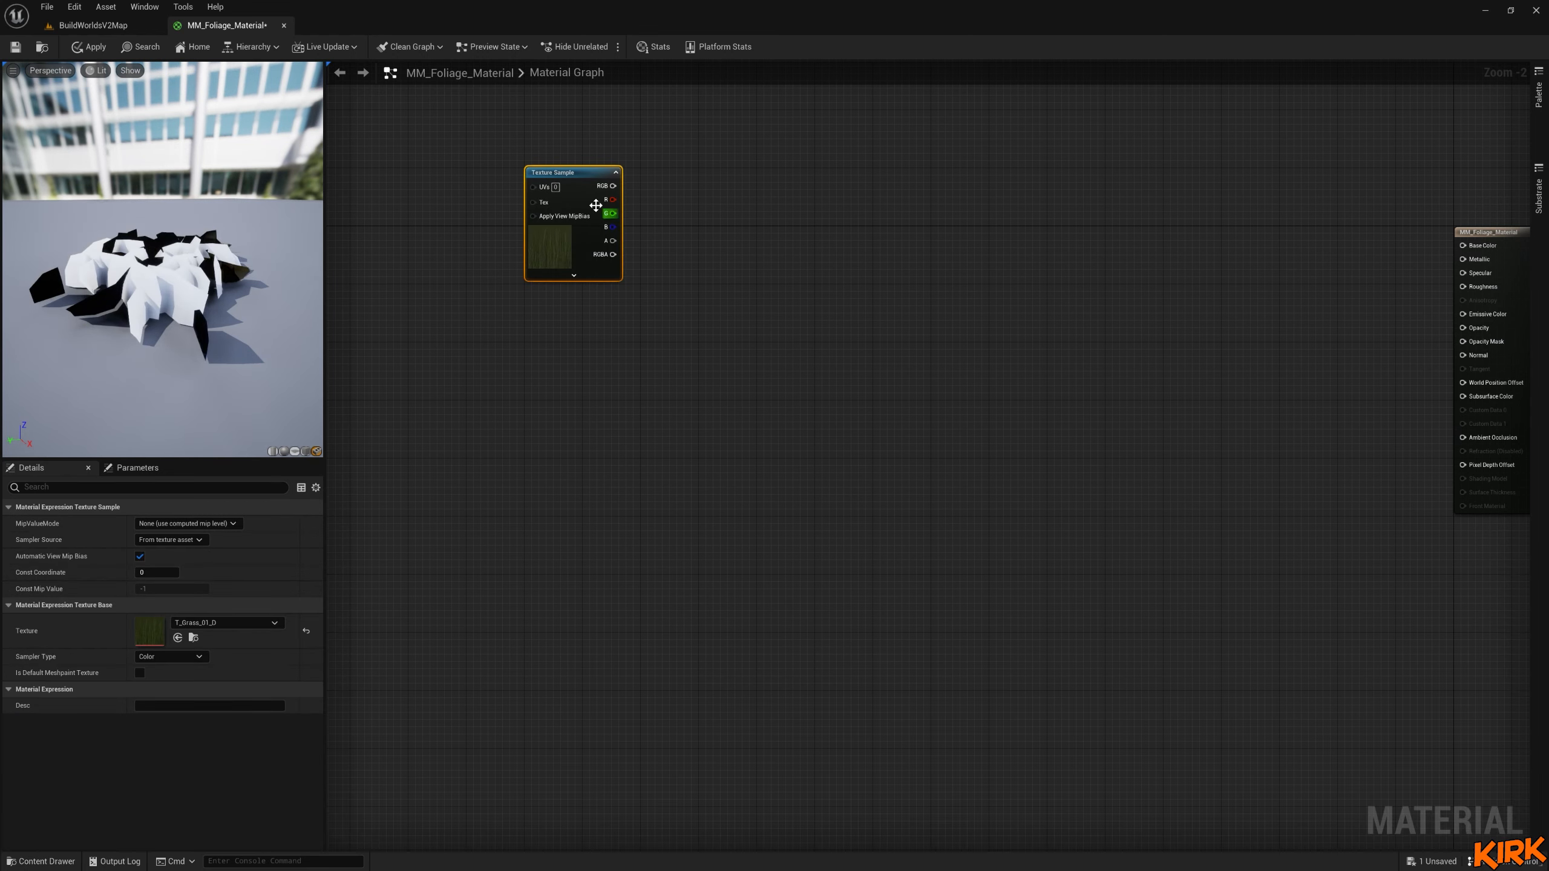
right_click(587, 208)
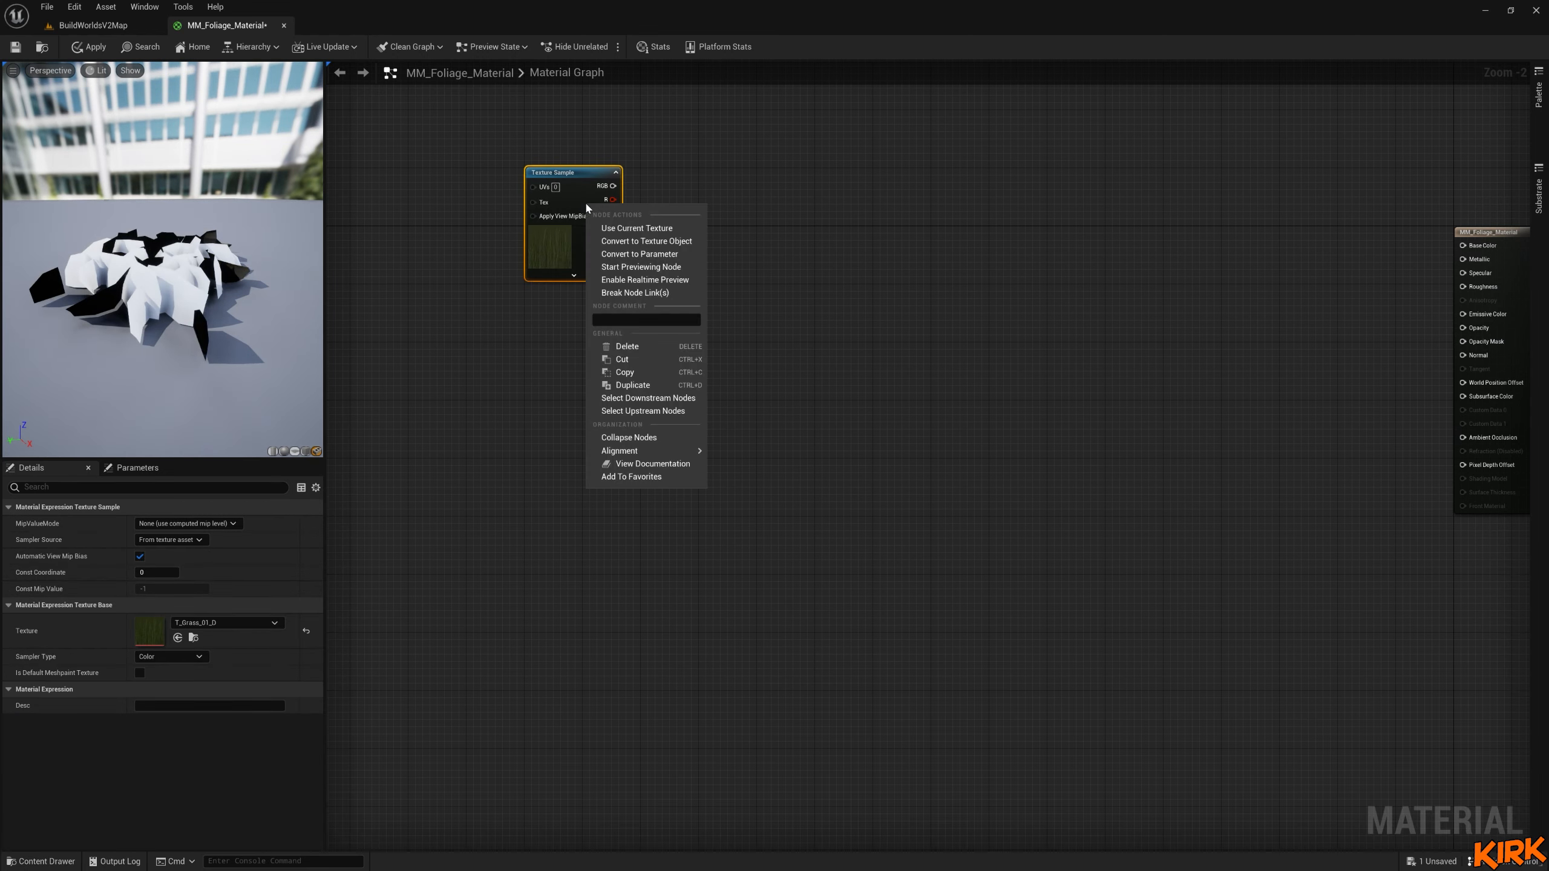
left_click(656, 253)
type("Foliage/Grass Albedo")
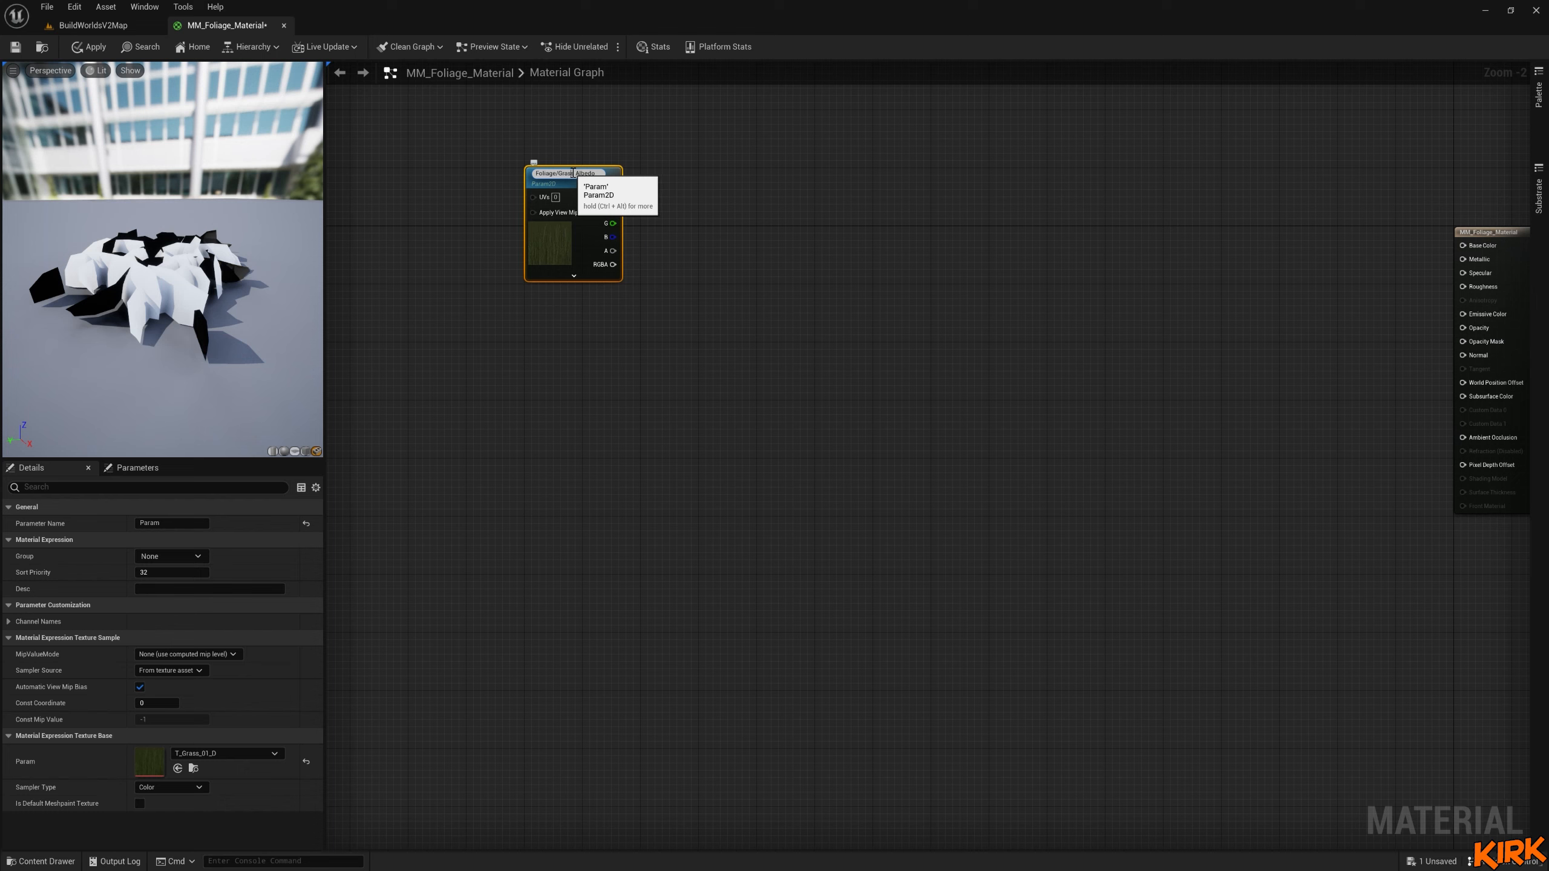
left_click_drag(574, 173, 552, 214)
left_click(686, 281)
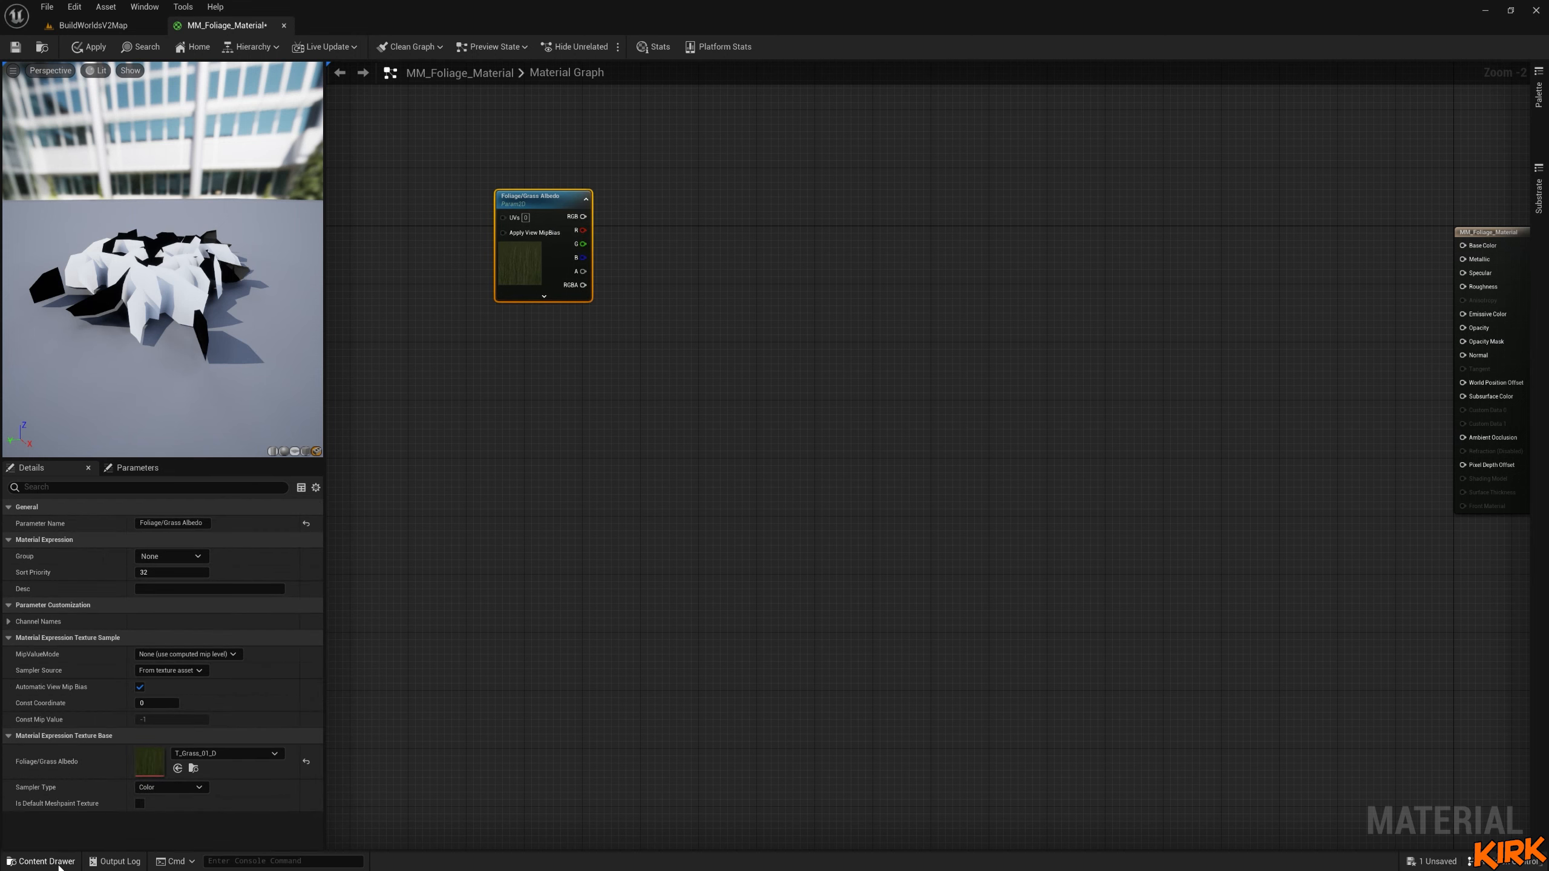
Add the T_Grass_01_M texture below the albedo node as a texture parameter named Foliage/Grass Mask.
left_click(40, 861)
left_click_drag(467, 632, 556, 345)
right_click(562, 358)
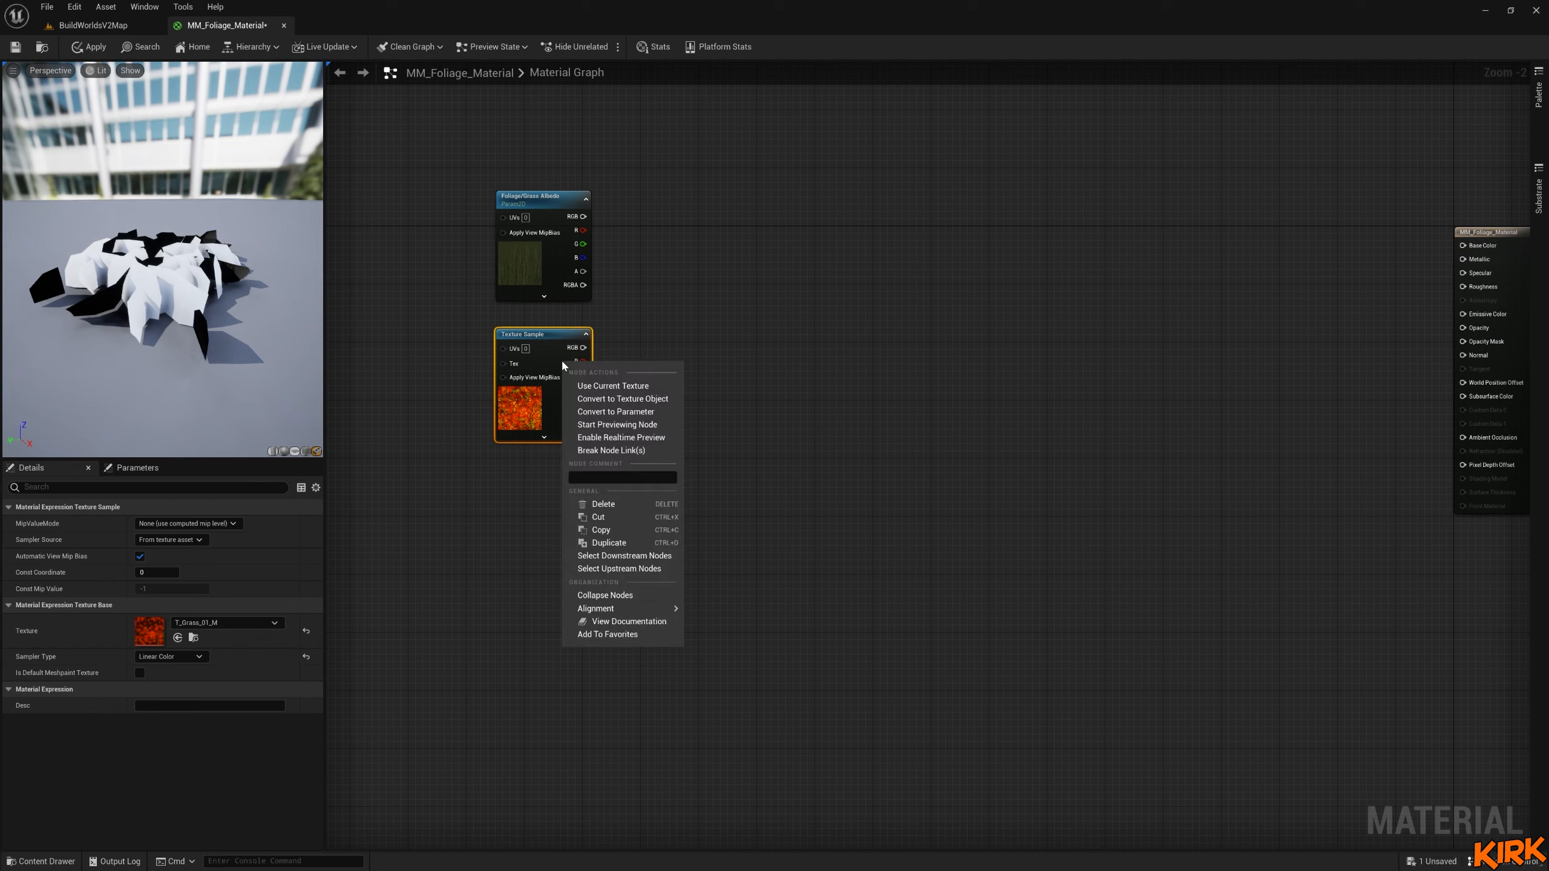
left_click(621, 412)
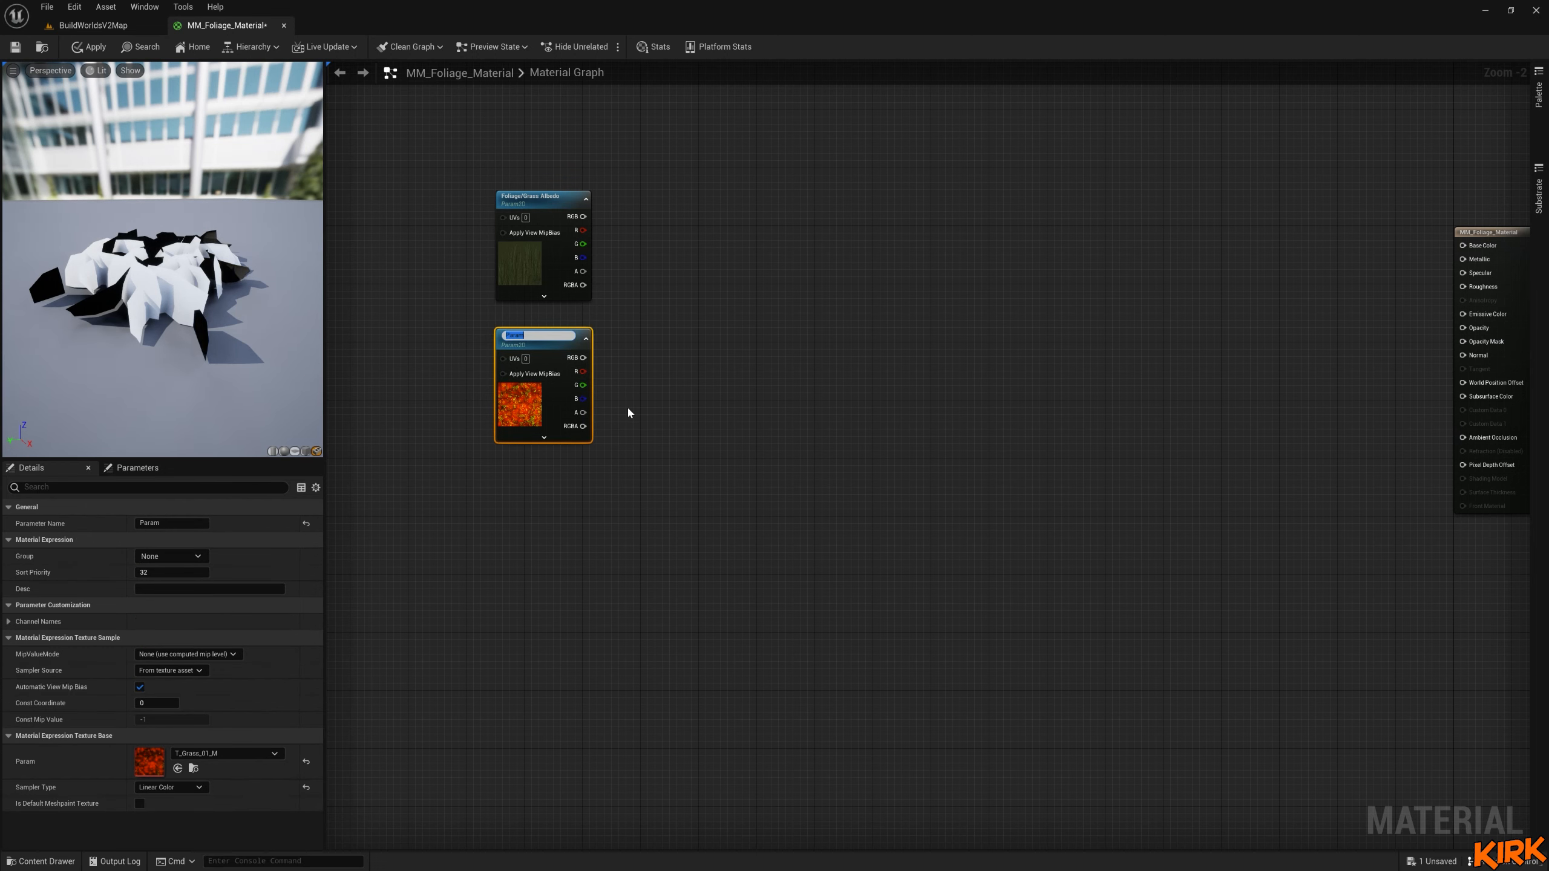
type("Foliage/Grass")
type("Mask")
key("Return")
Assign both the Foliage/Grass Albedo and Foliage/Grass Mask parameters to the Textures group.
left_click_drag(680, 157, 436, 435)
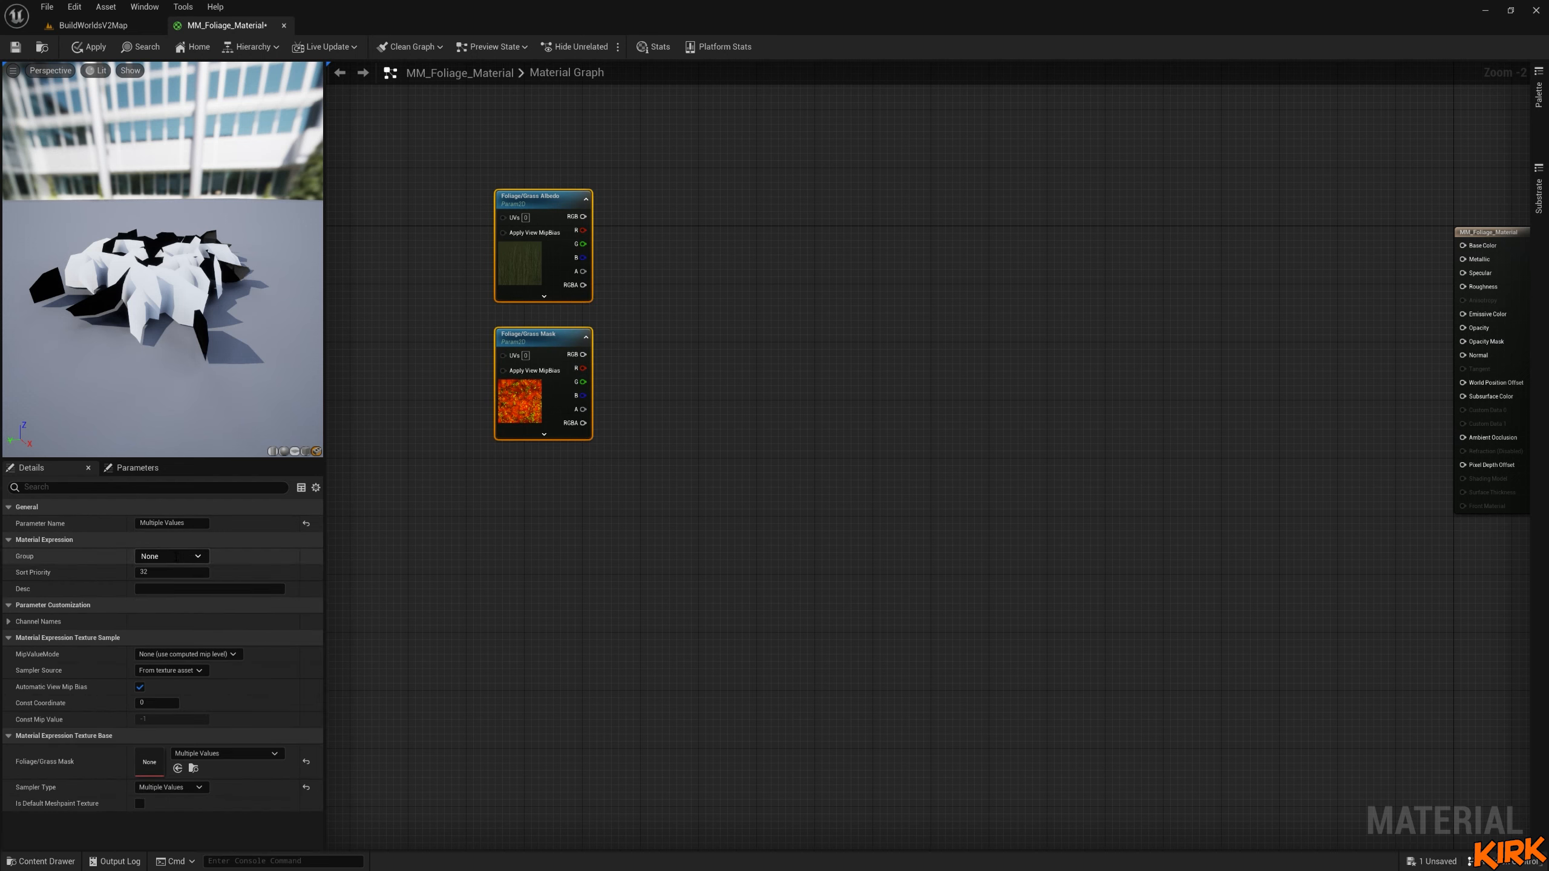
left_click(176, 556)
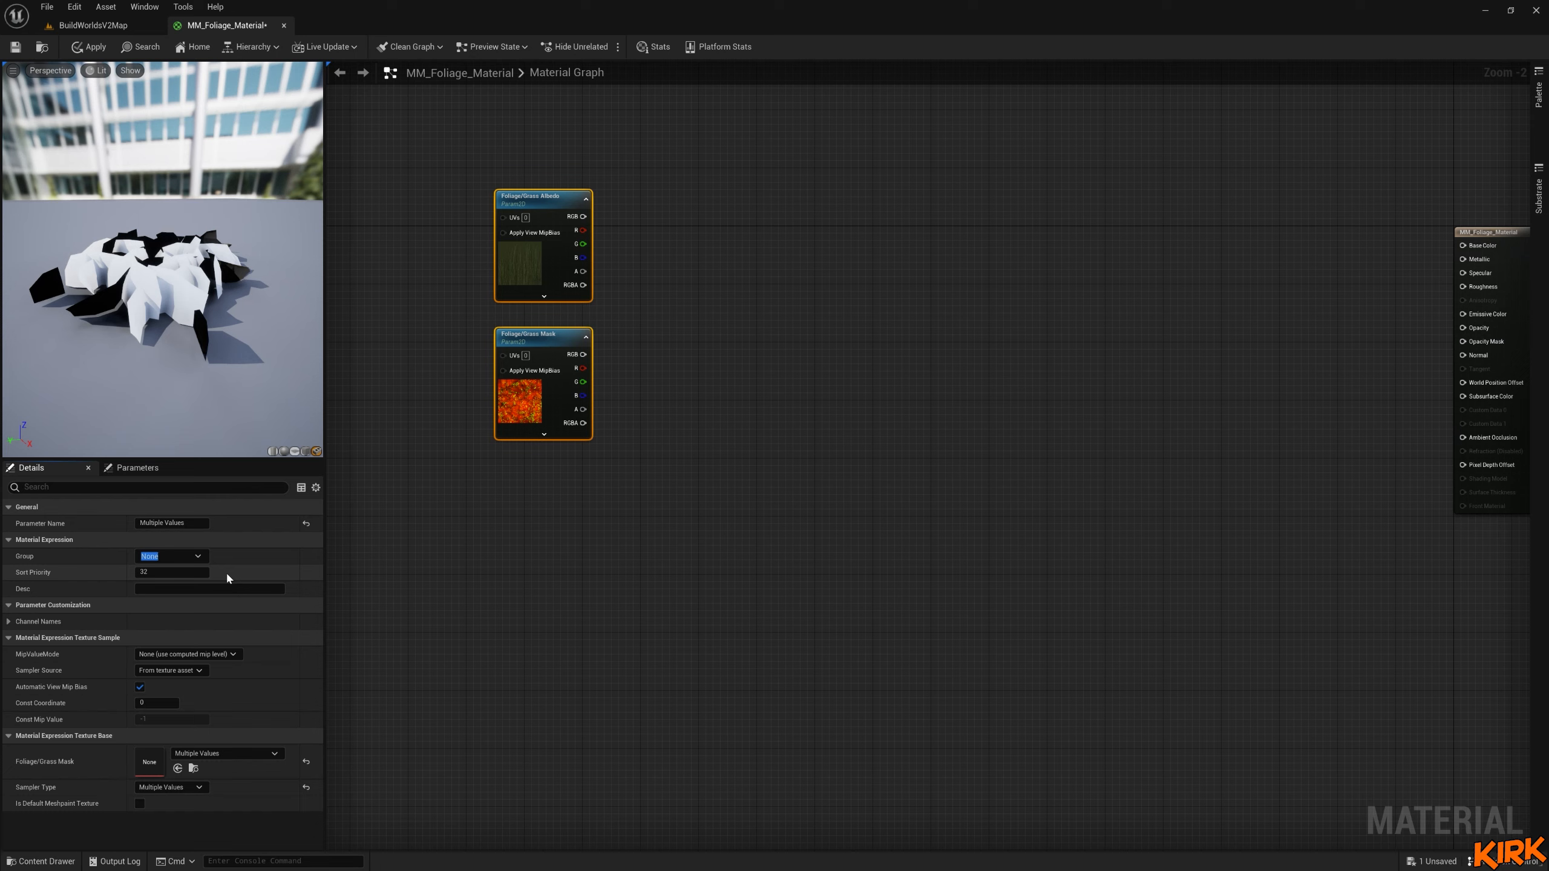
type("d")
left_click(729, 343)
Set the sort priority of the Foliage/Grass Albedo parameter to 0.
left_click_drag(683, 215, 479, 275)
left_click(181, 573)
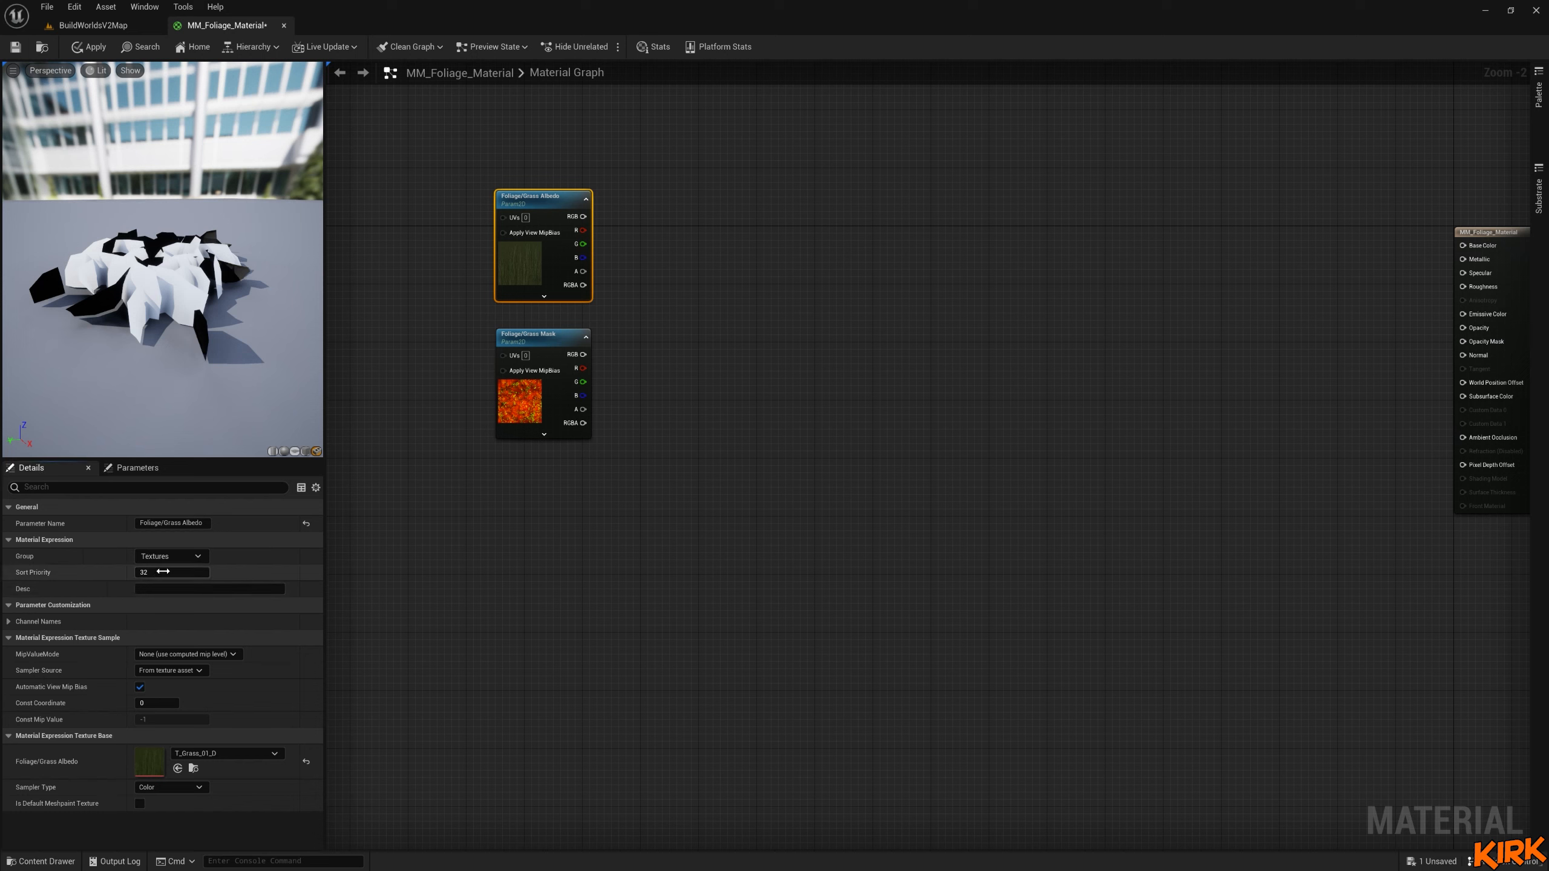
type("0")
key("Return")
left_click(676, 488)
Set the sort priority of the Foliage/Grass Mask parameter to 0 and apply the material changes.
left_click_drag(647, 356, 463, 455)
left_click(177, 573)
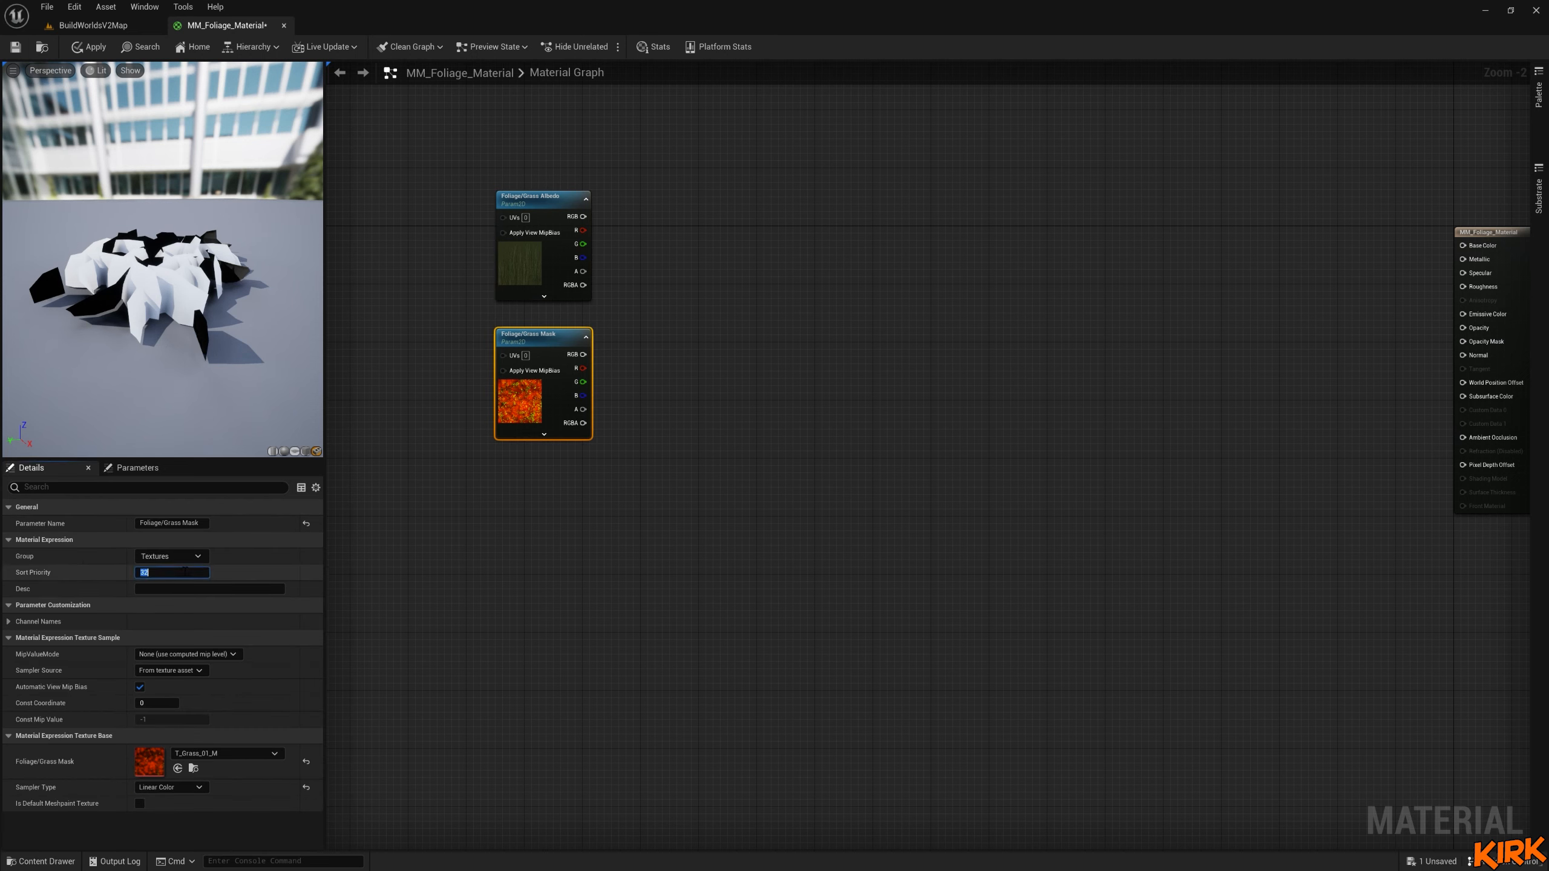
type("0")
key("Return")
left_click(689, 542)
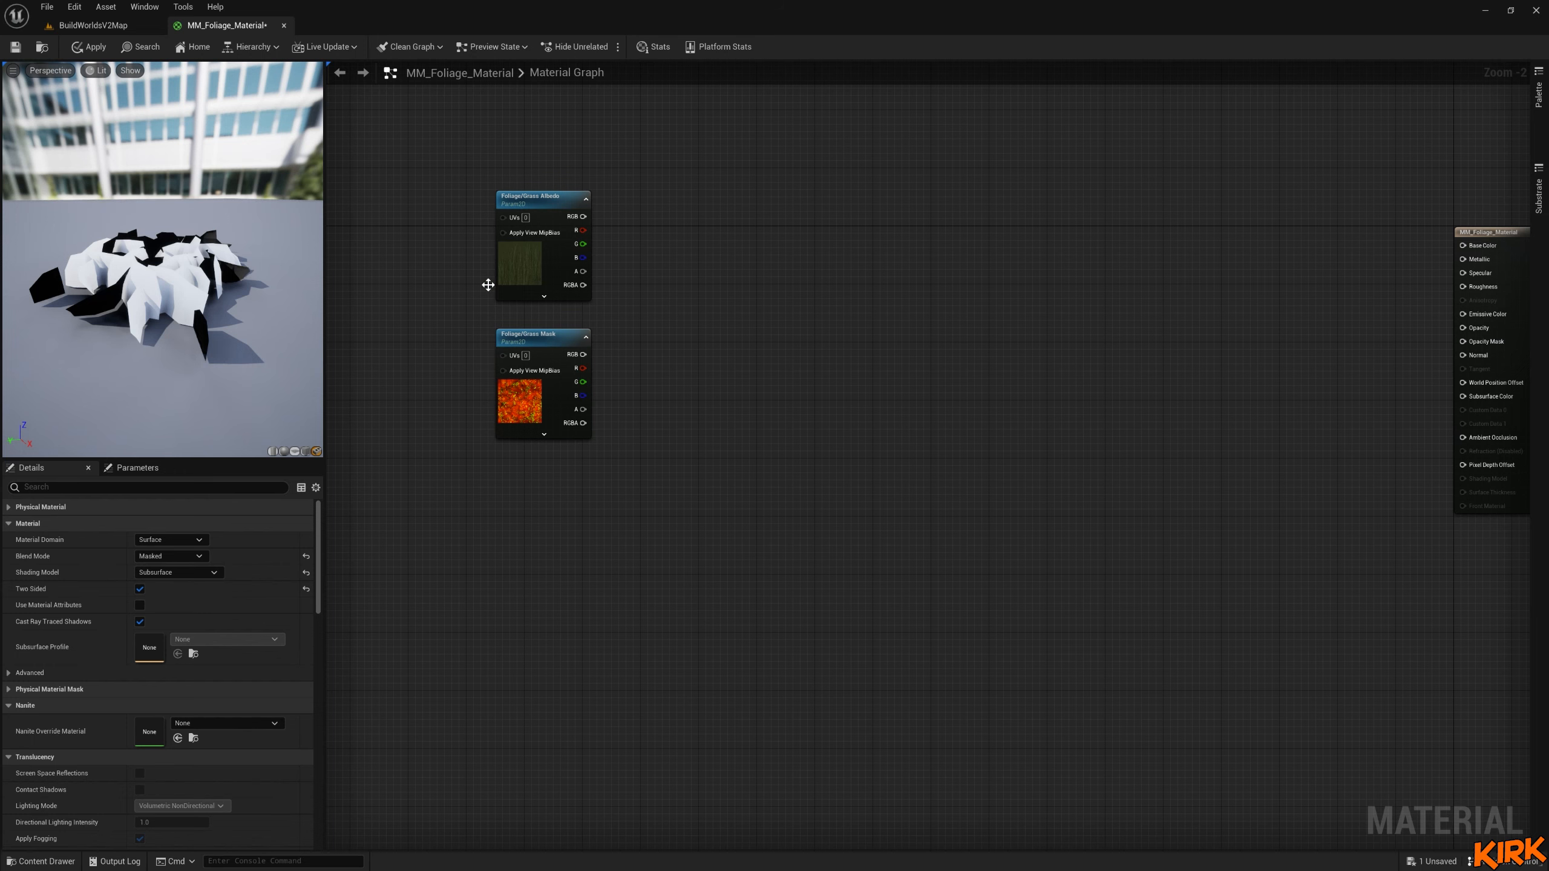
left_click(90, 47)
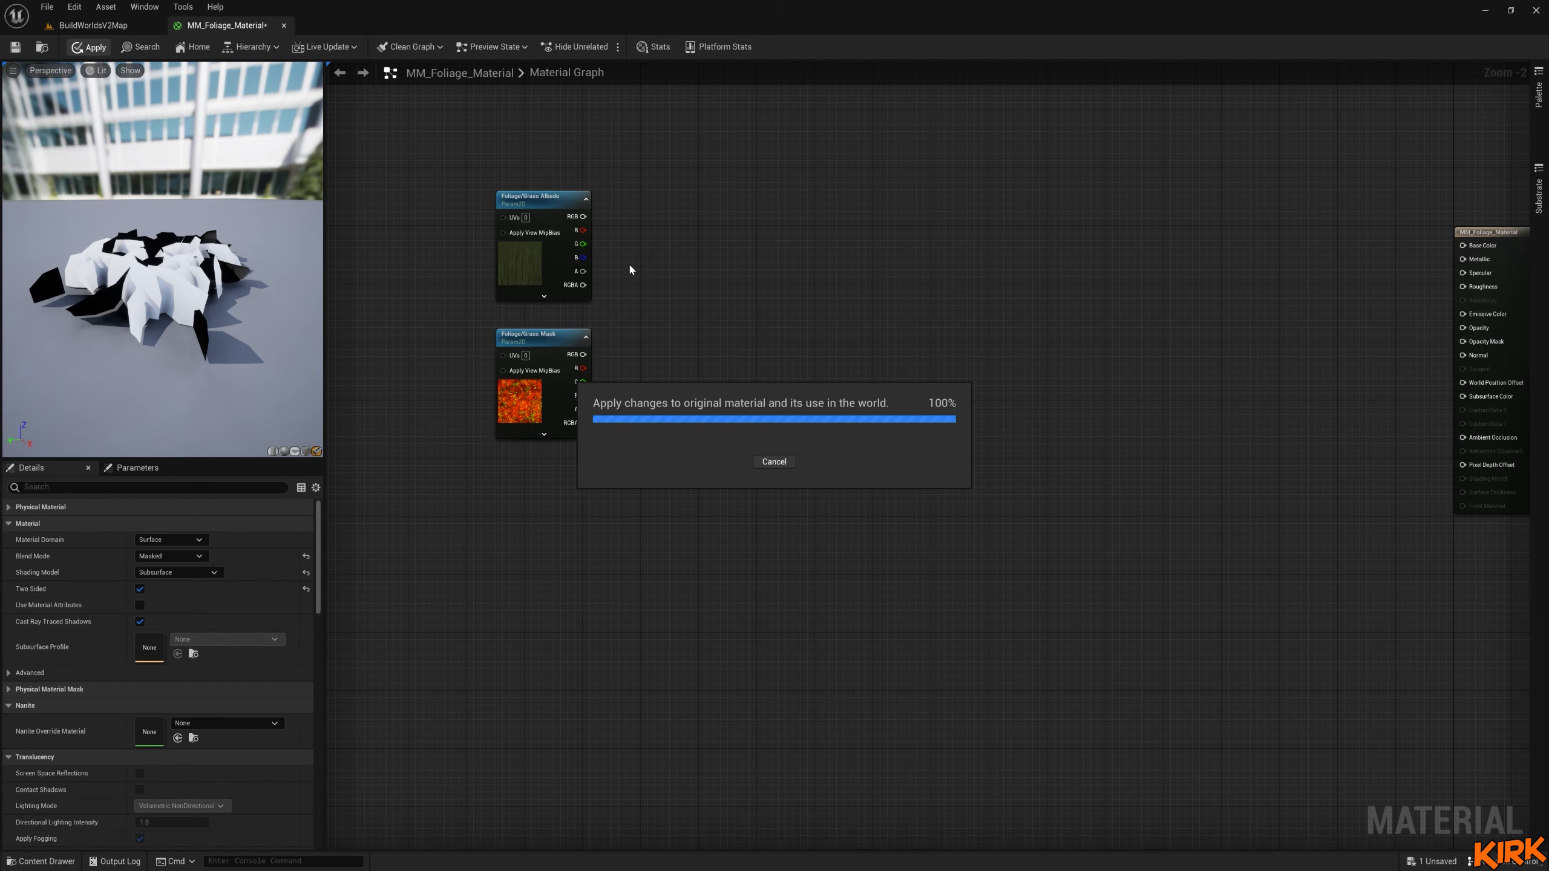
Add a VertexColor node above the Foliage/Grass Albedo texture node.
right_click_drag(686, 261, 755, 463)
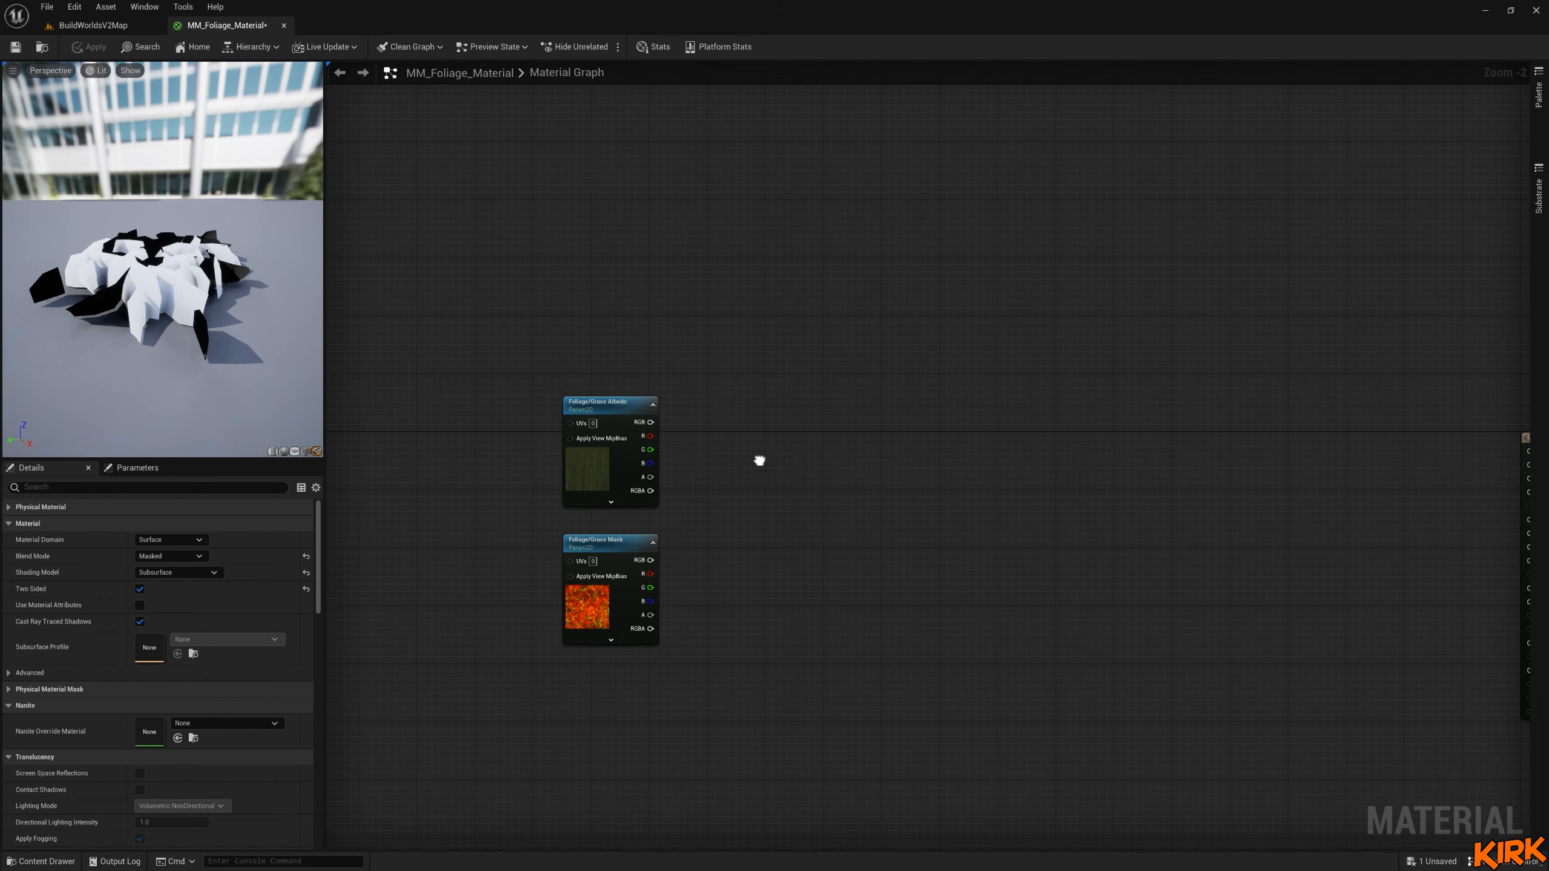
right_click(603, 285)
type("vert")
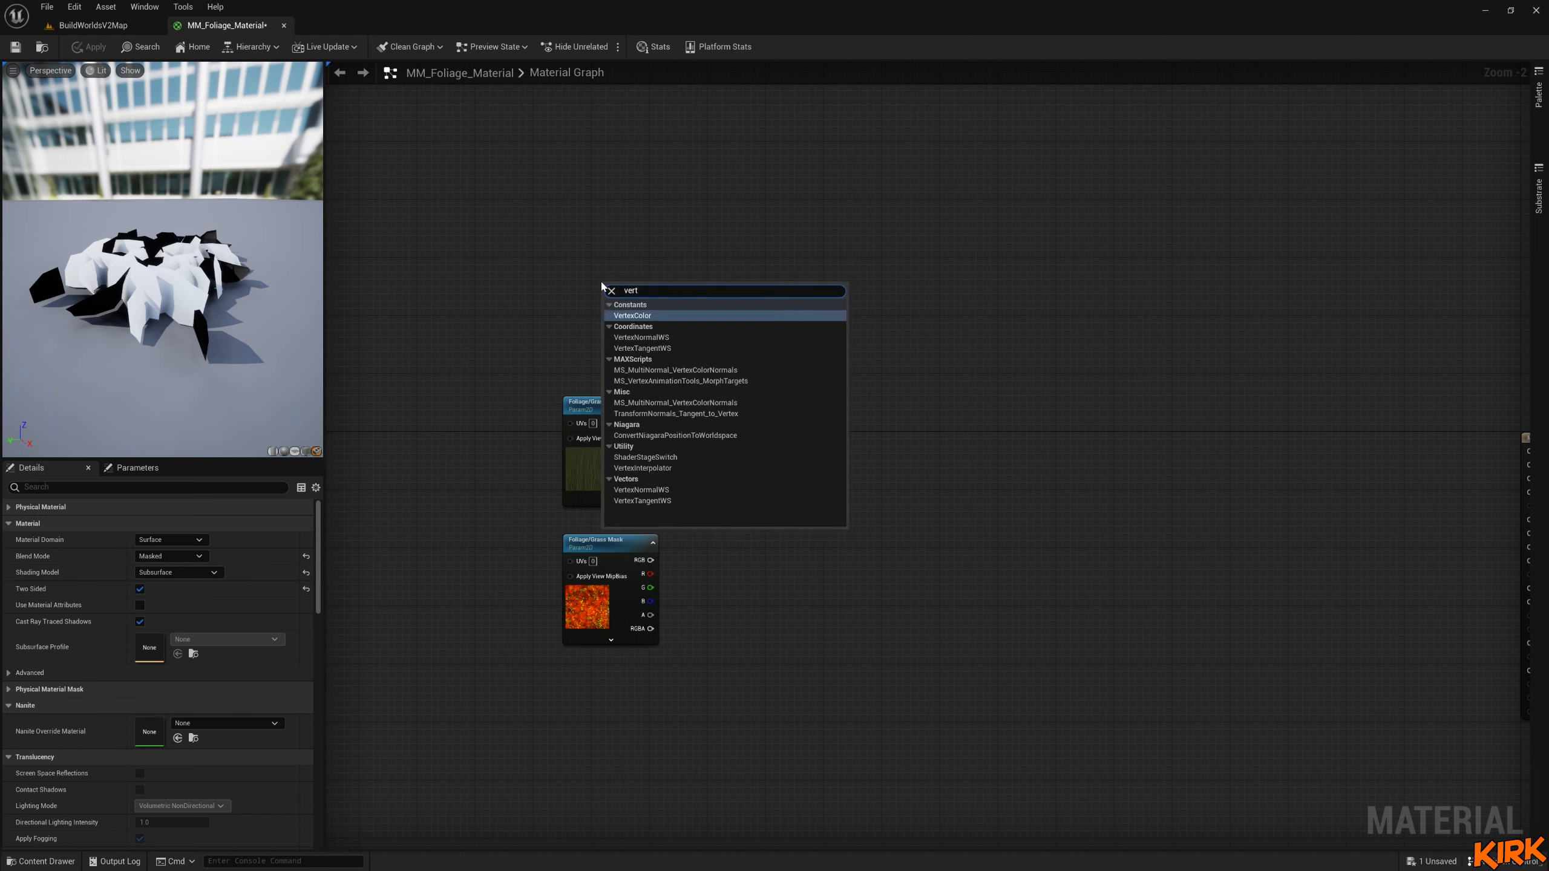
key("Return")
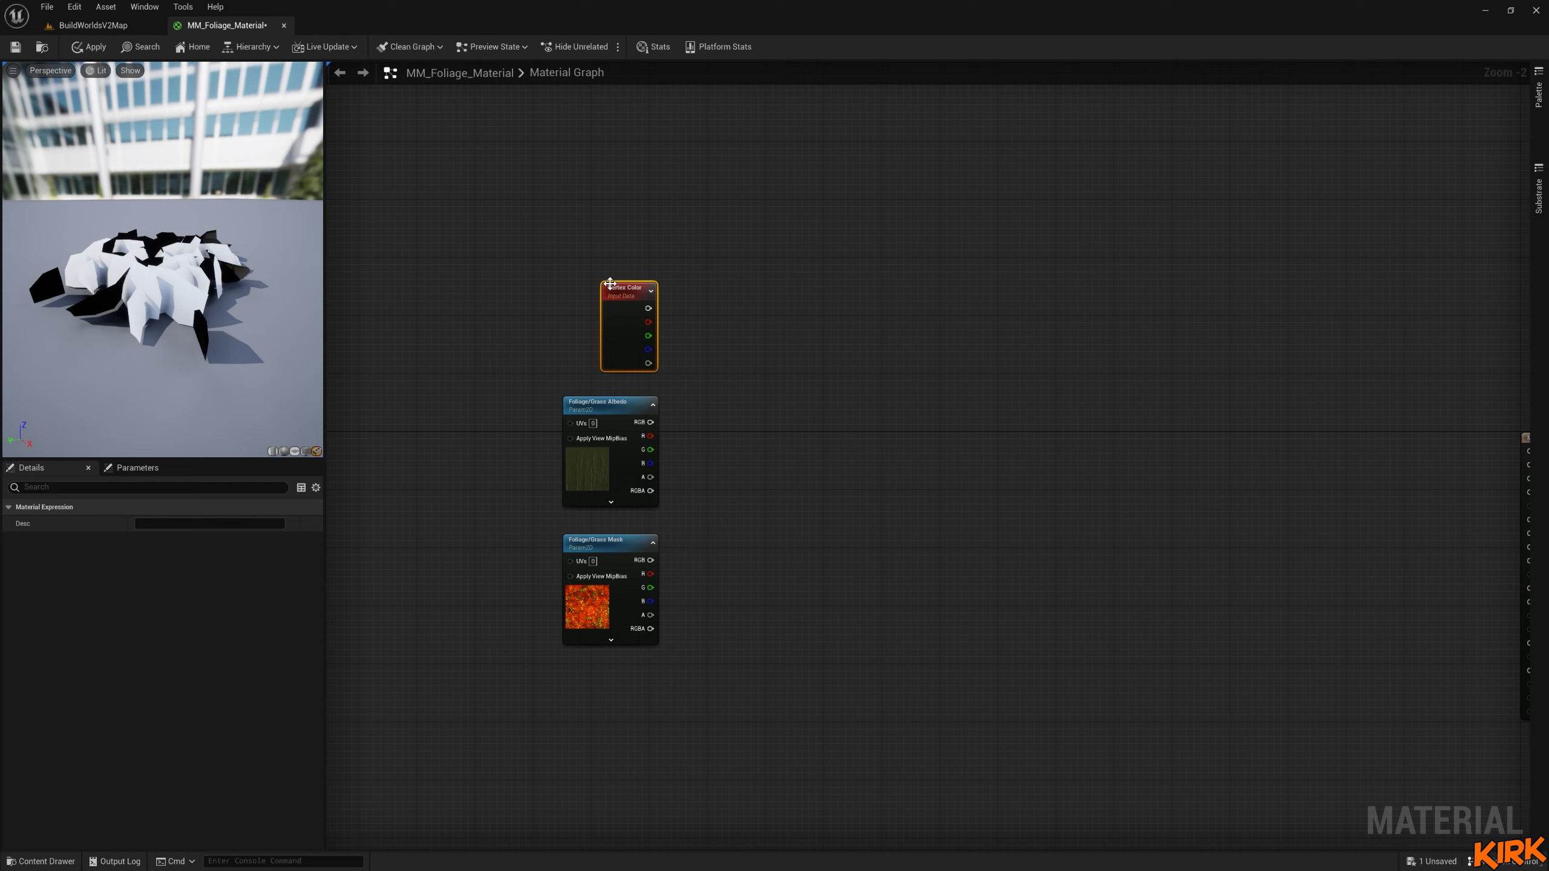
left_click_drag(645, 285, 634, 283)
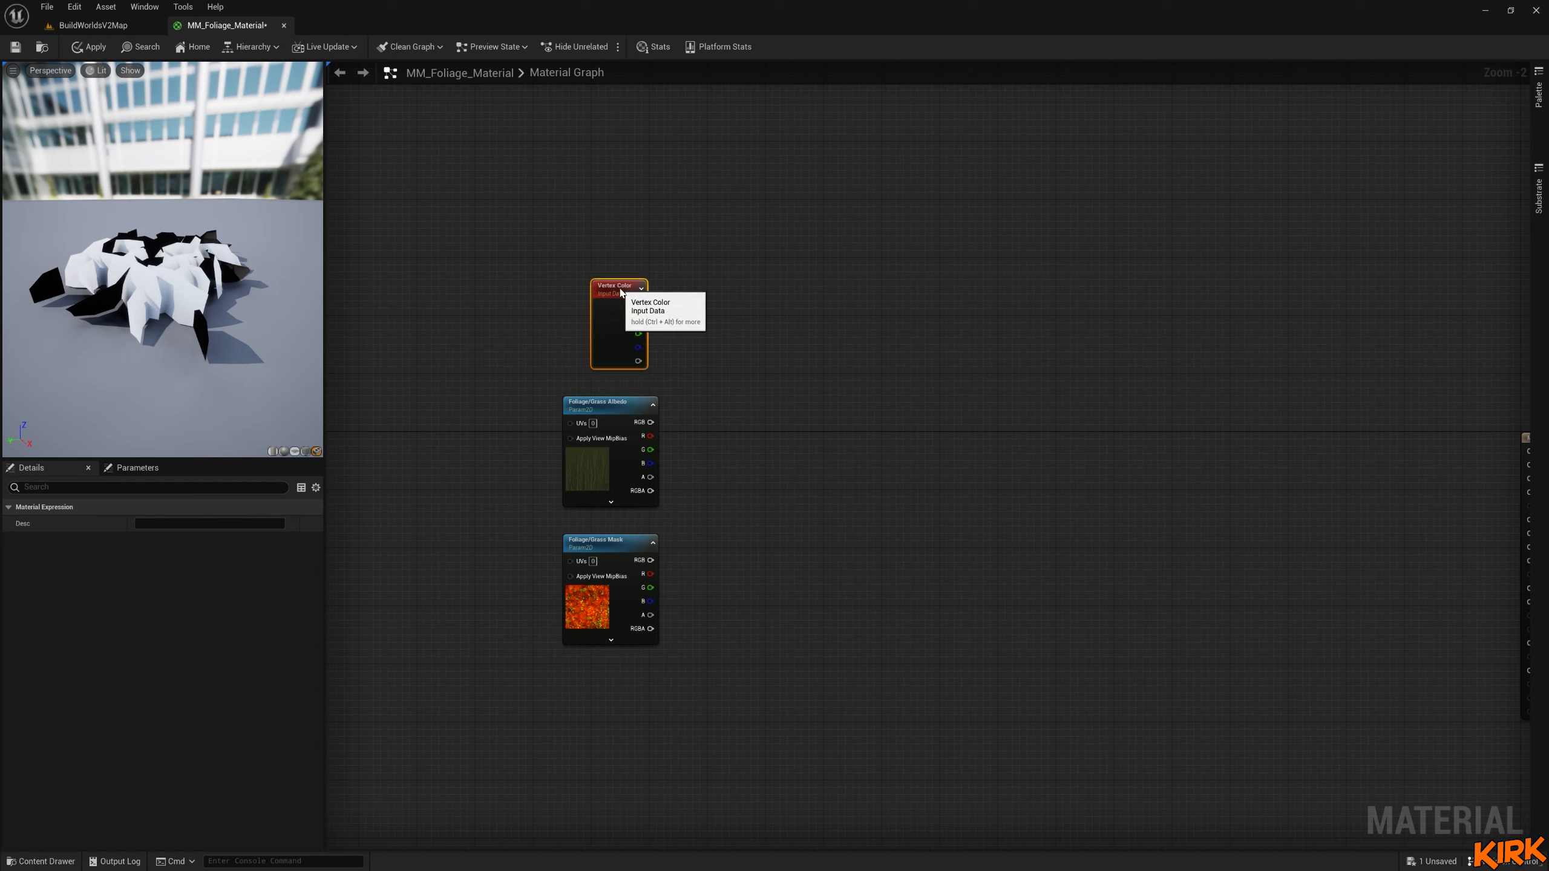
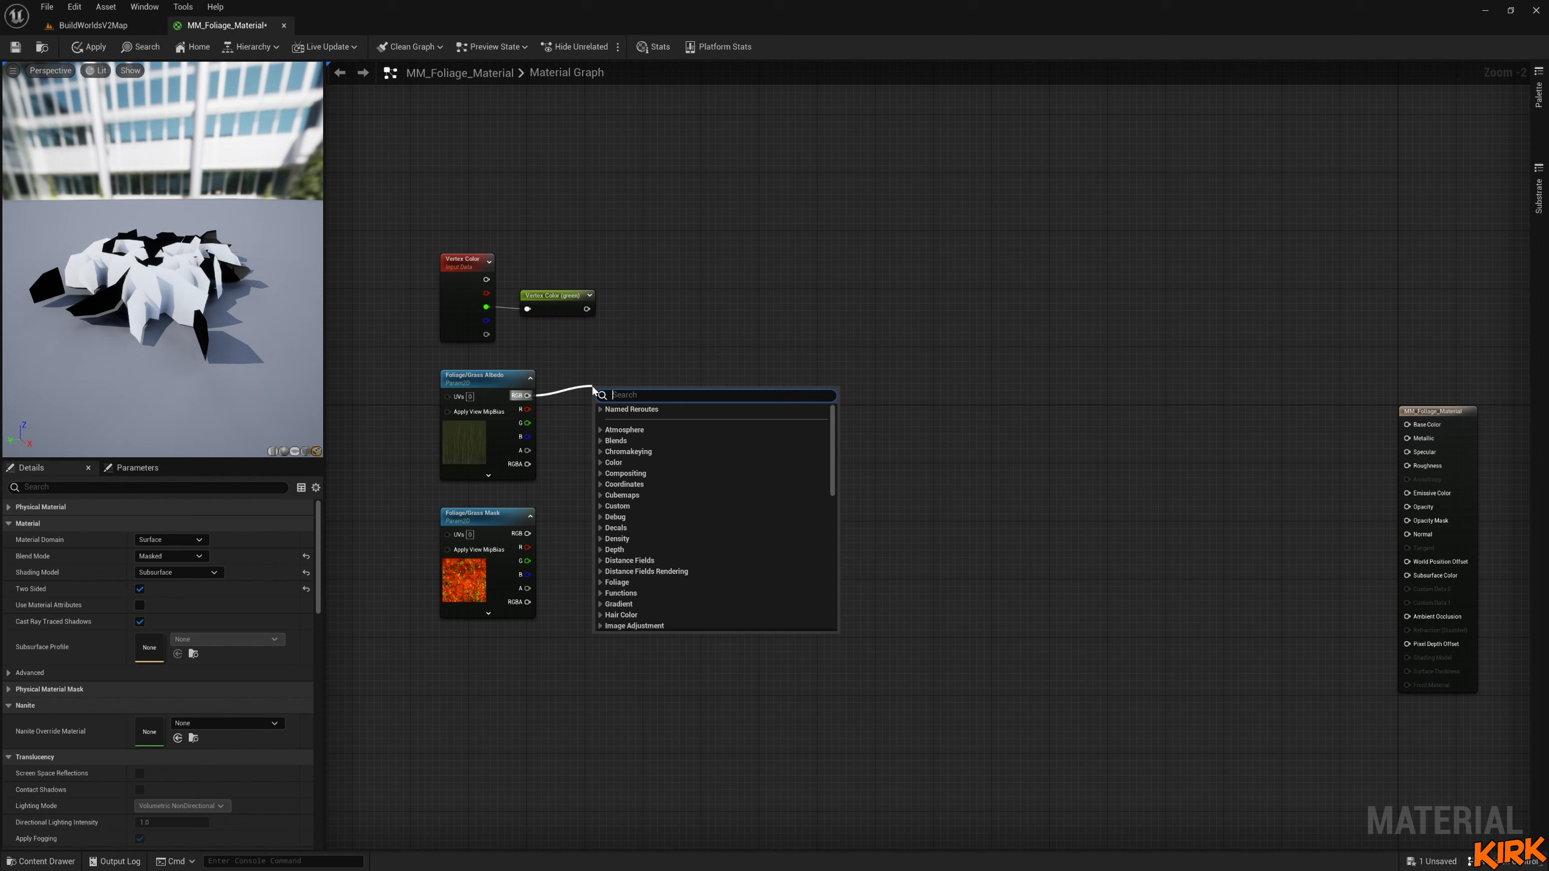
Attach a named reroute called Albedo (RGB) to the RGB output of Foliage/Grass Albedo and place it beside that node.
type("rer")
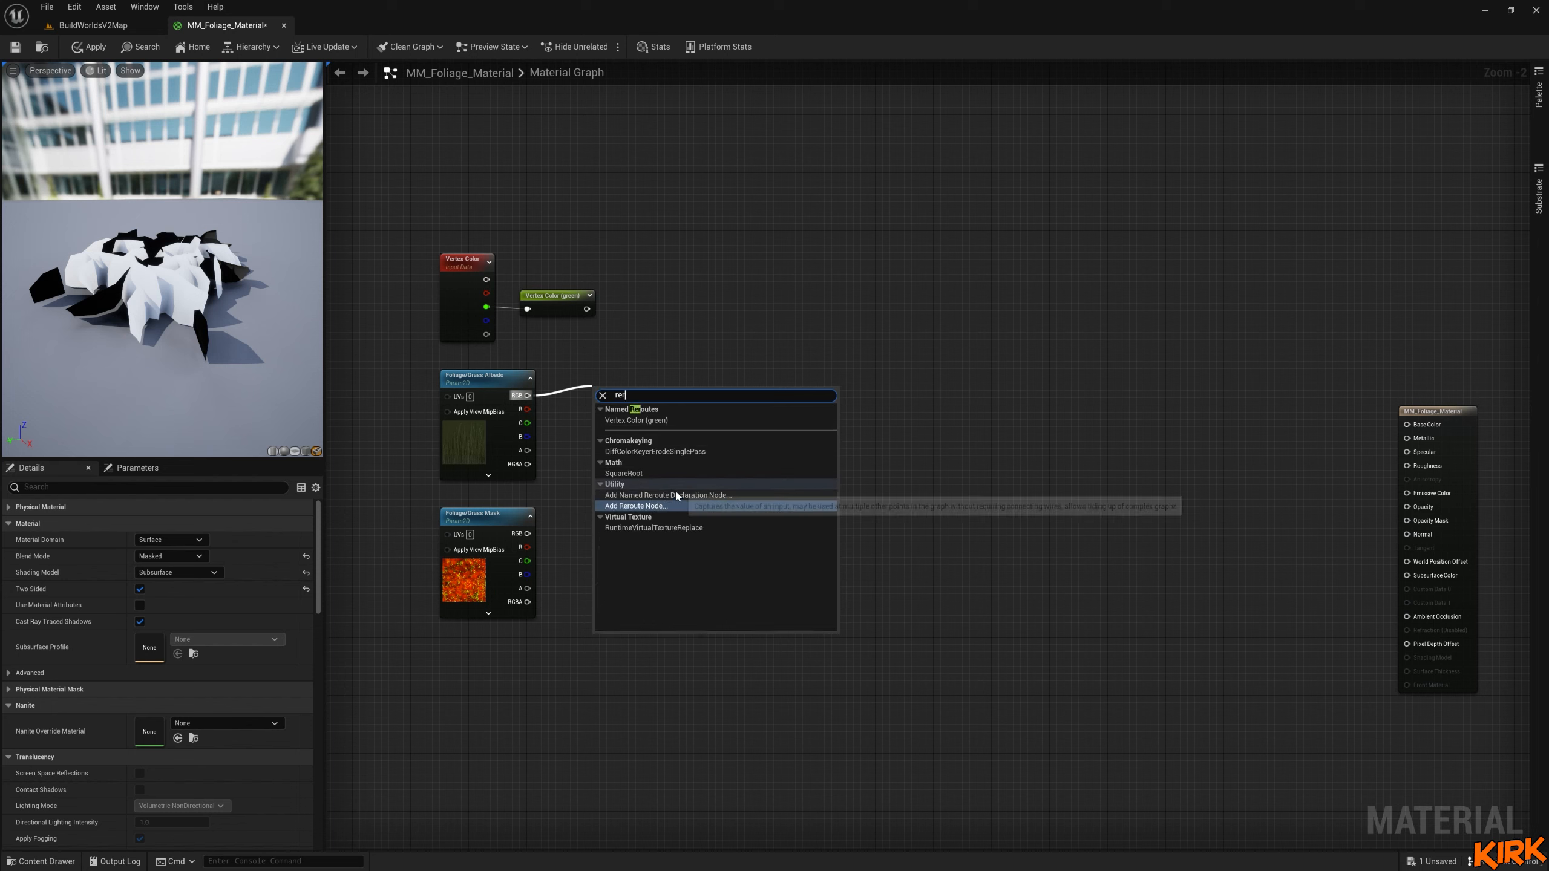
left_click(684, 495)
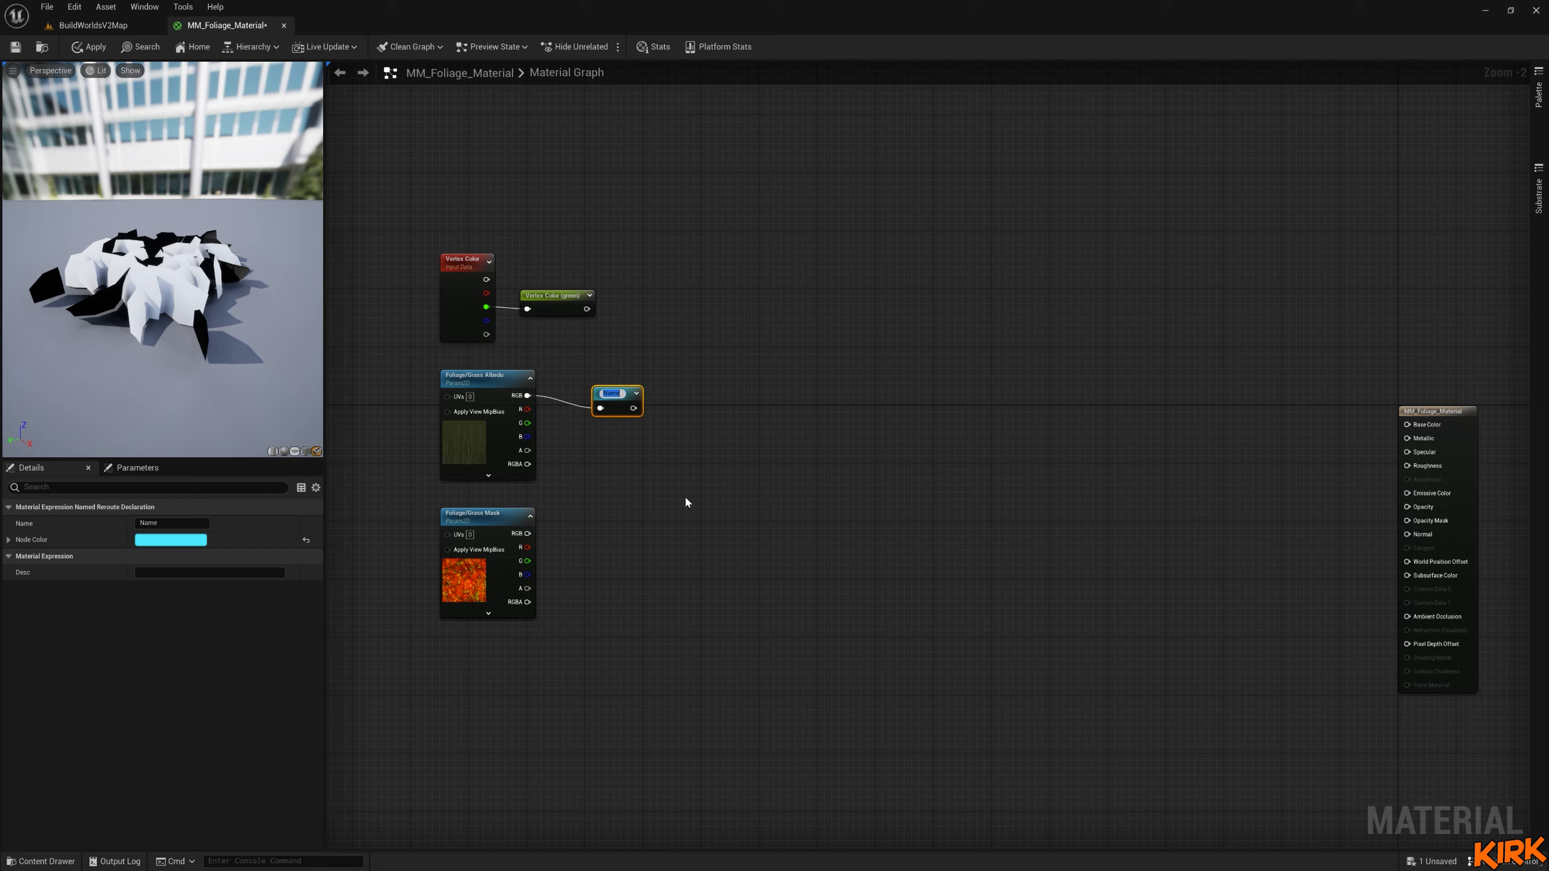
type("Albedo")
key("Return")
type("(RGB)")
left_click(684, 496)
left_click_drag(627, 403, 561, 433)
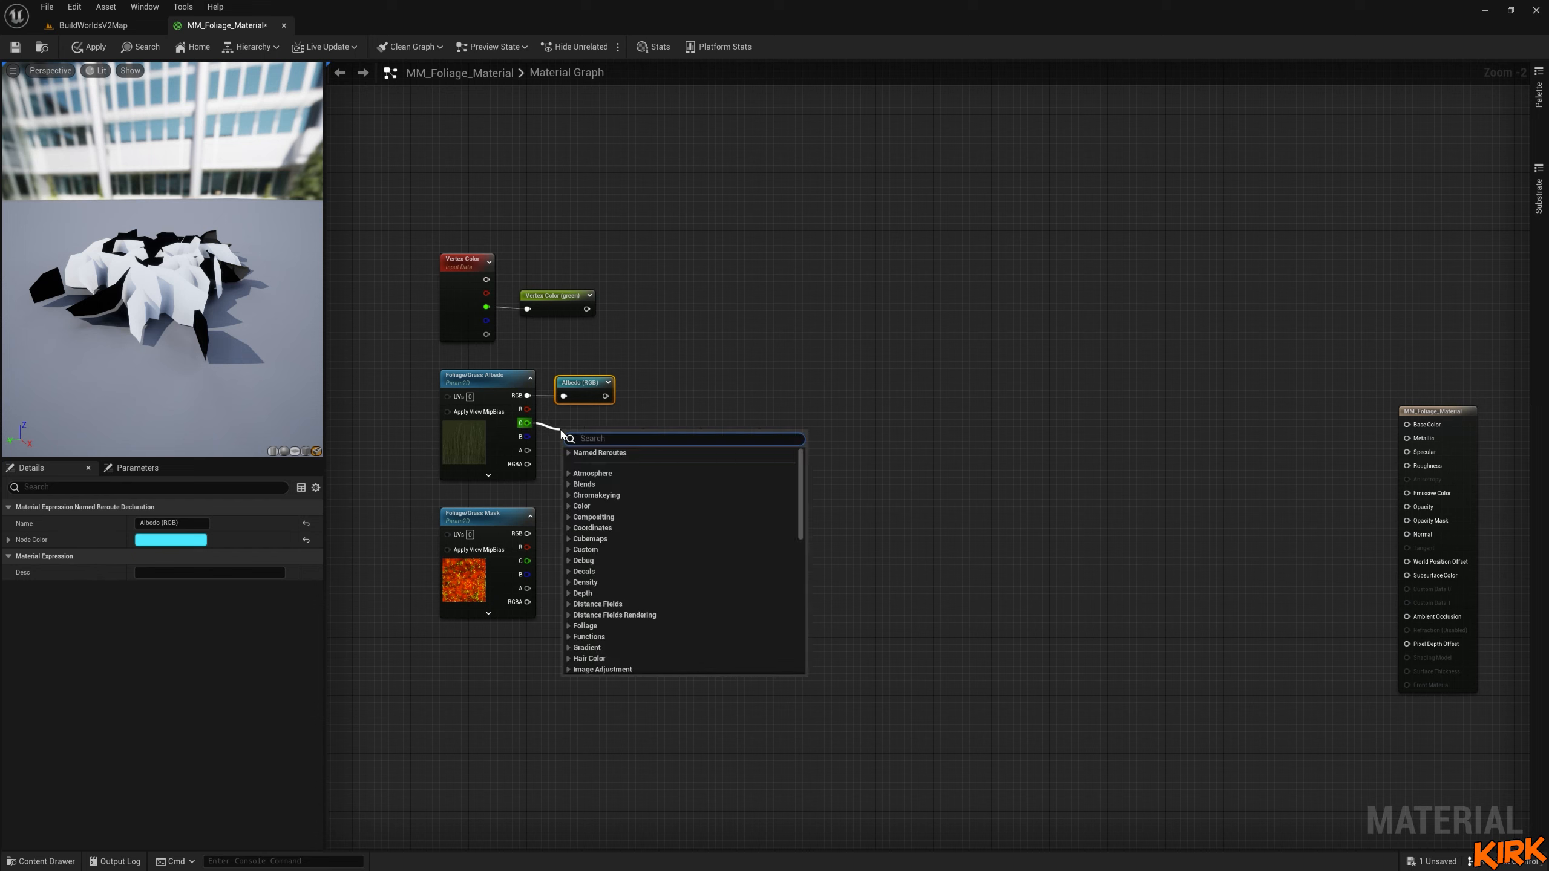
Open the T_Grass_01_D texture used by Foliage/Grass Albedo, examine its colour channels and close it.
left_click(471, 465)
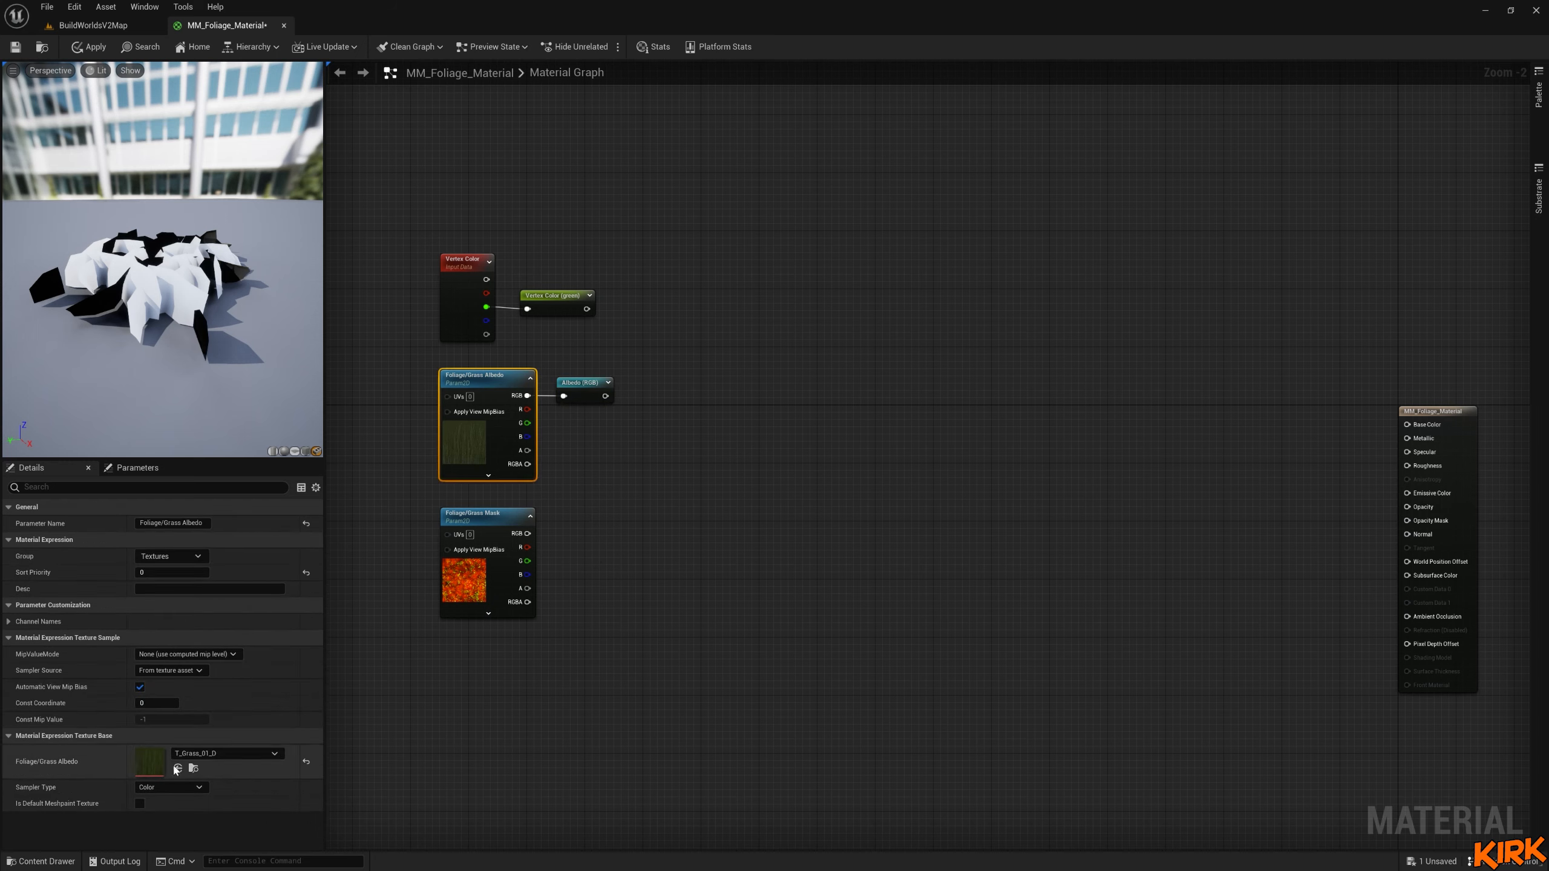
left_click(193, 770)
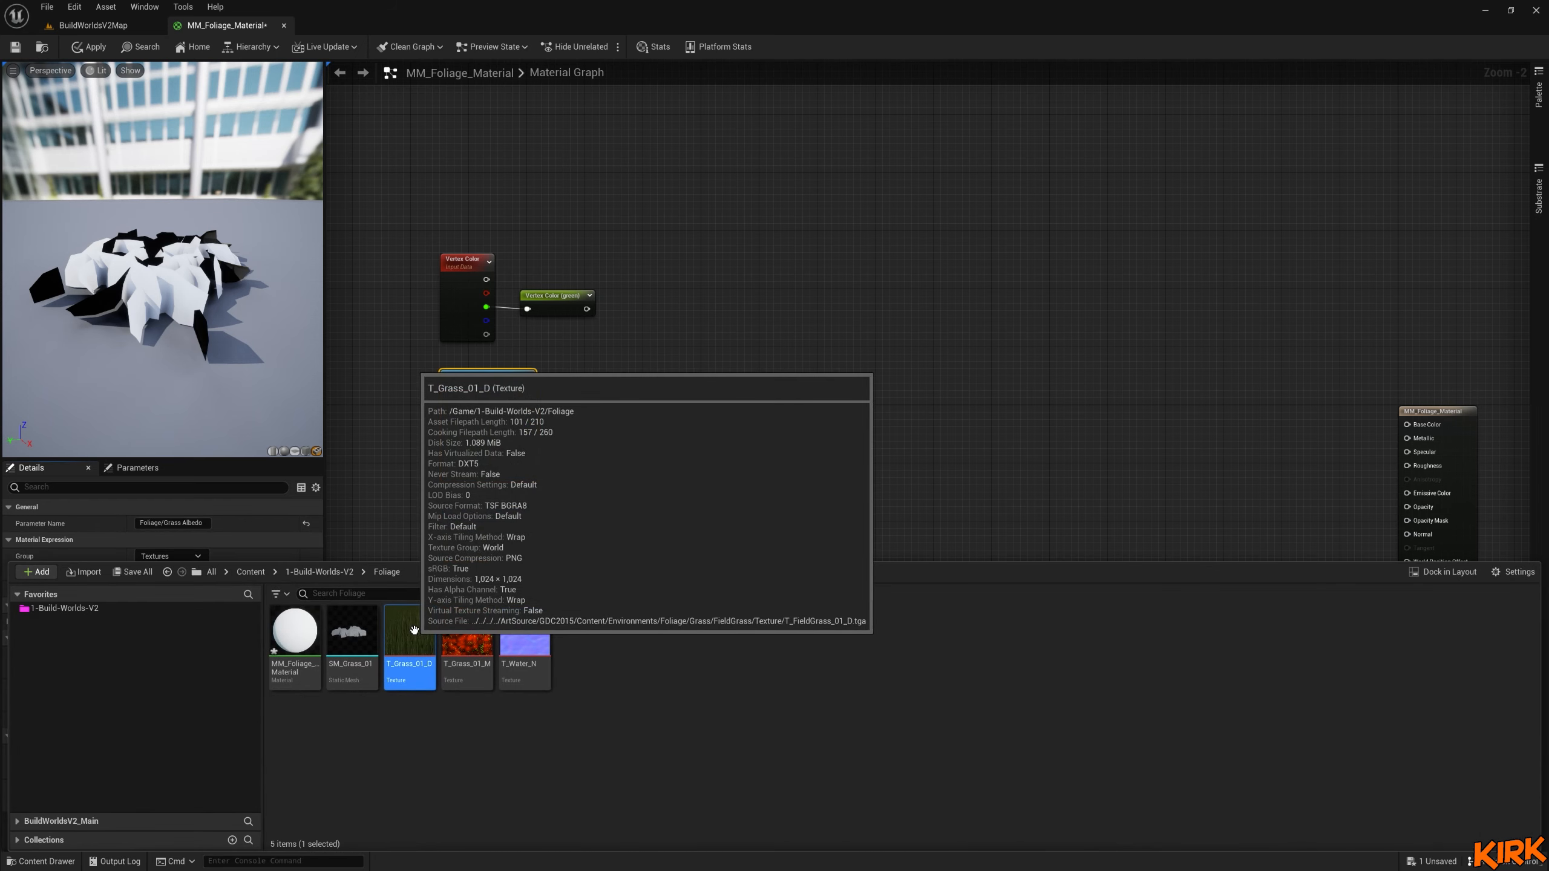
double_click(411, 631)
left_click(243, 49)
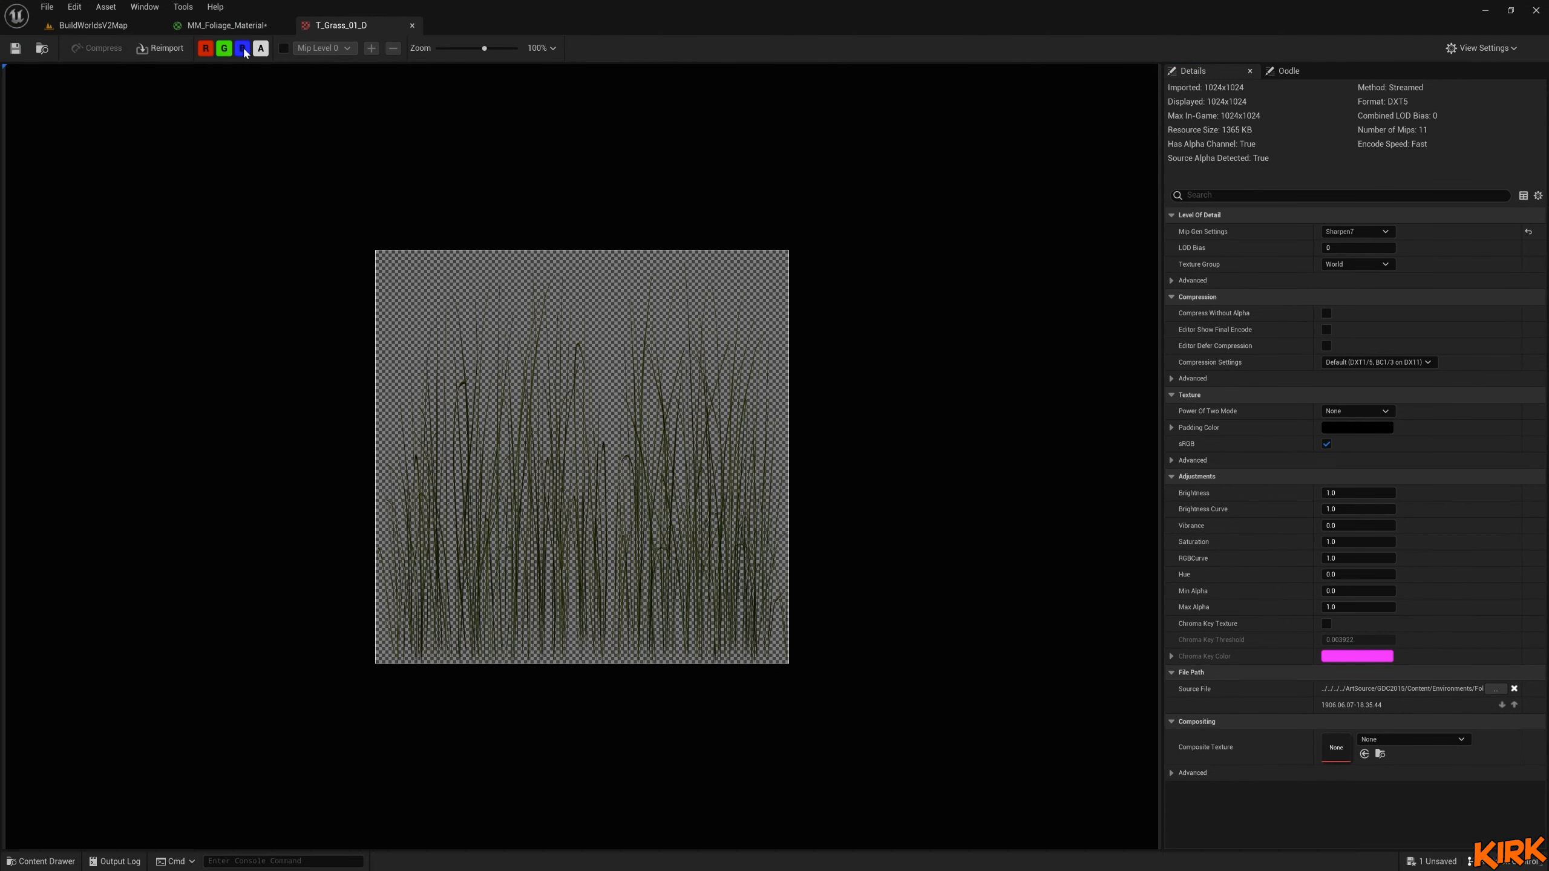
left_click(206, 49)
left_click(411, 26)
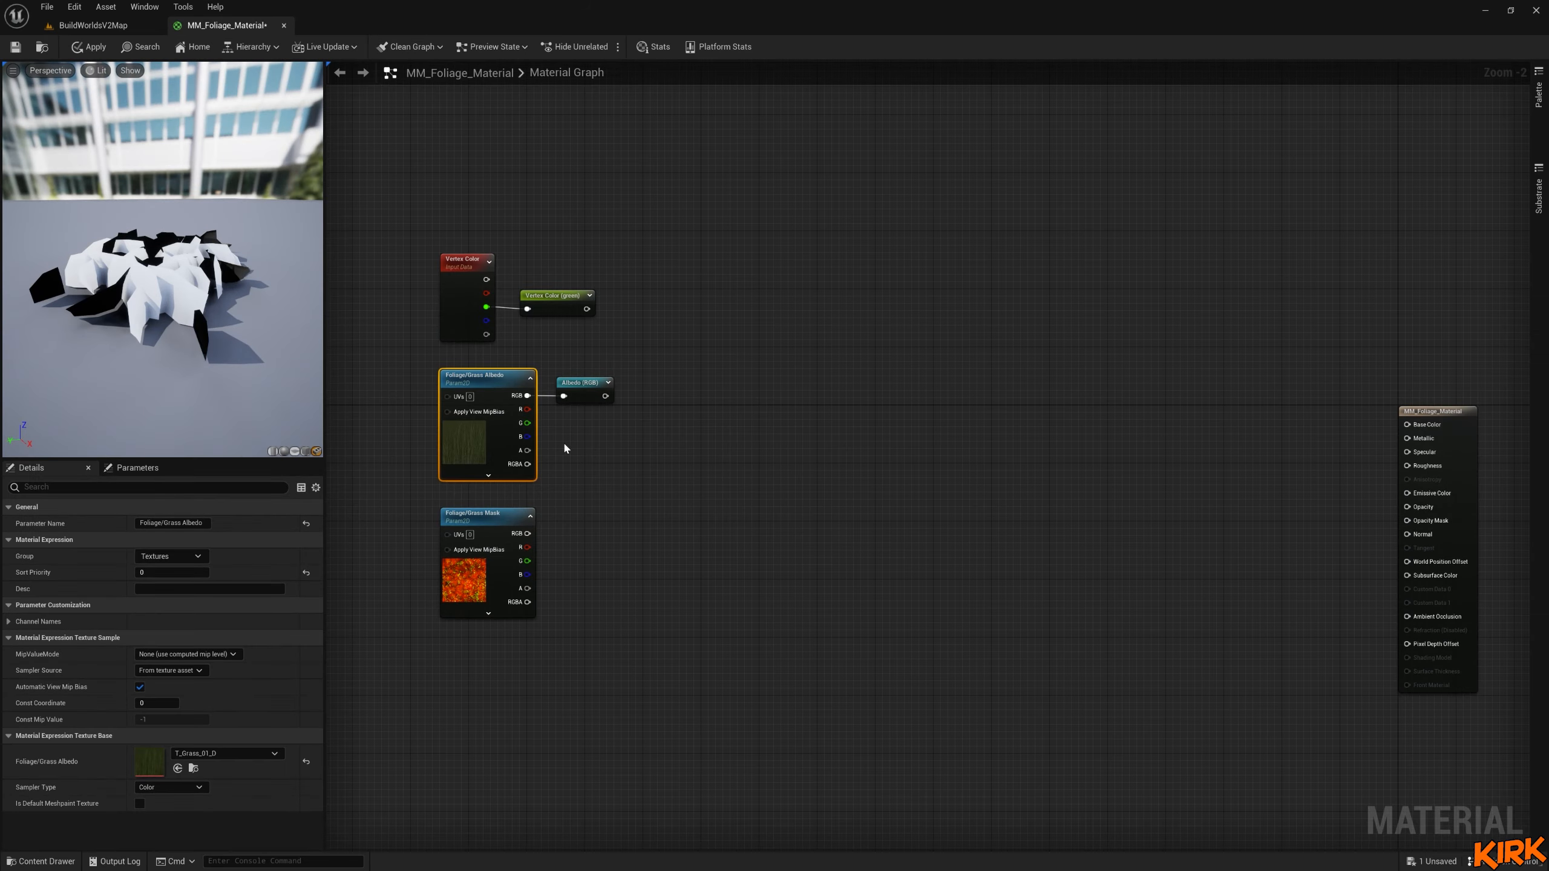
Attach a named reroute called Albedo (Green) to the green output of Foliage/Grass Albedo.
left_click_drag(528, 423, 584, 431)
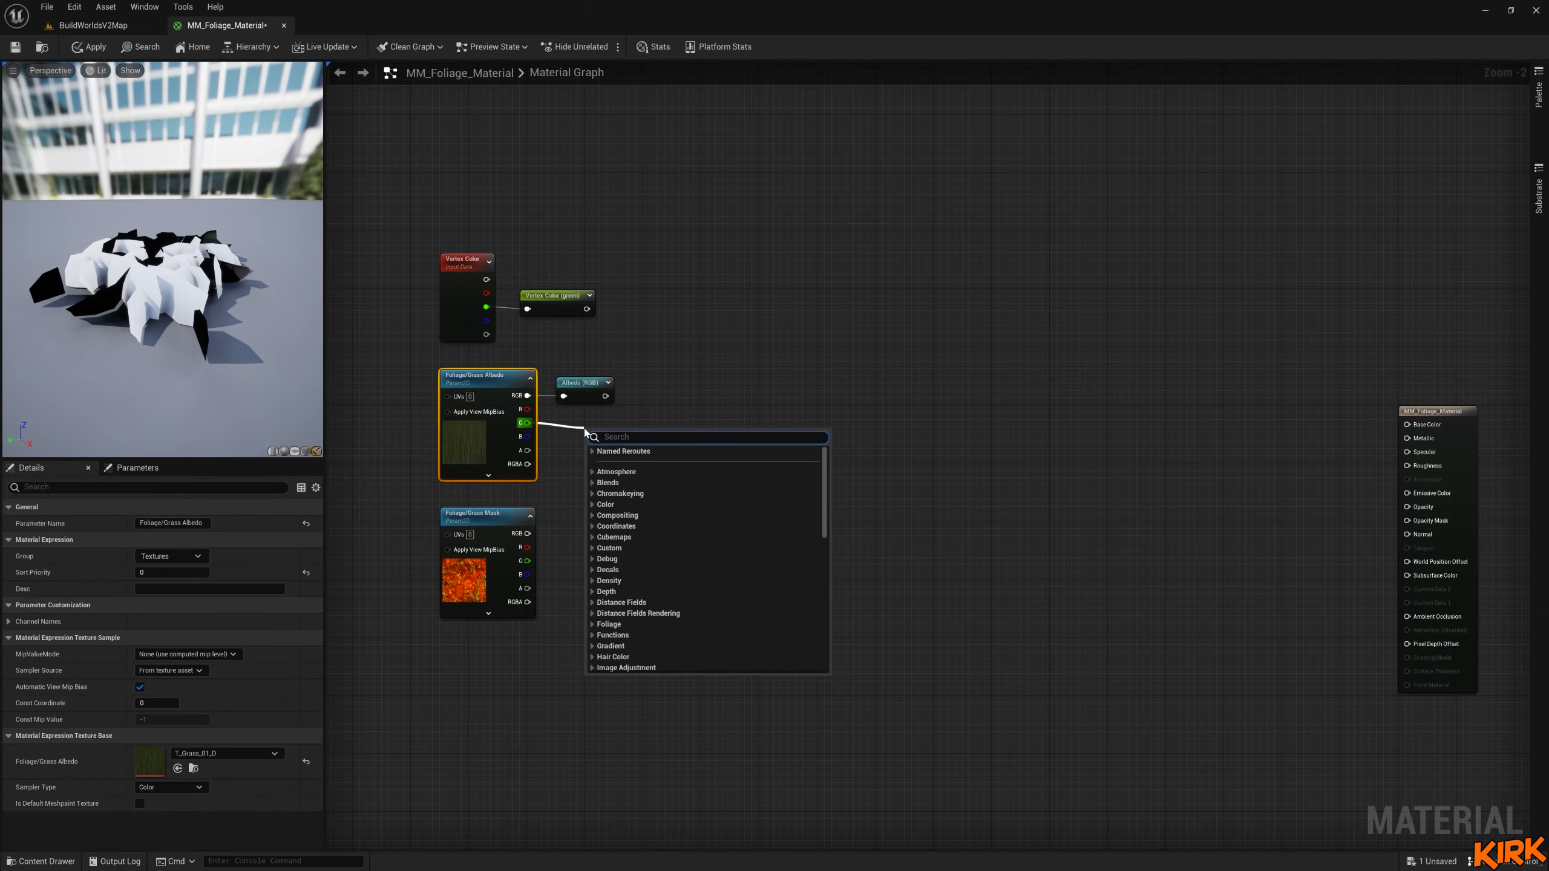
type("rer")
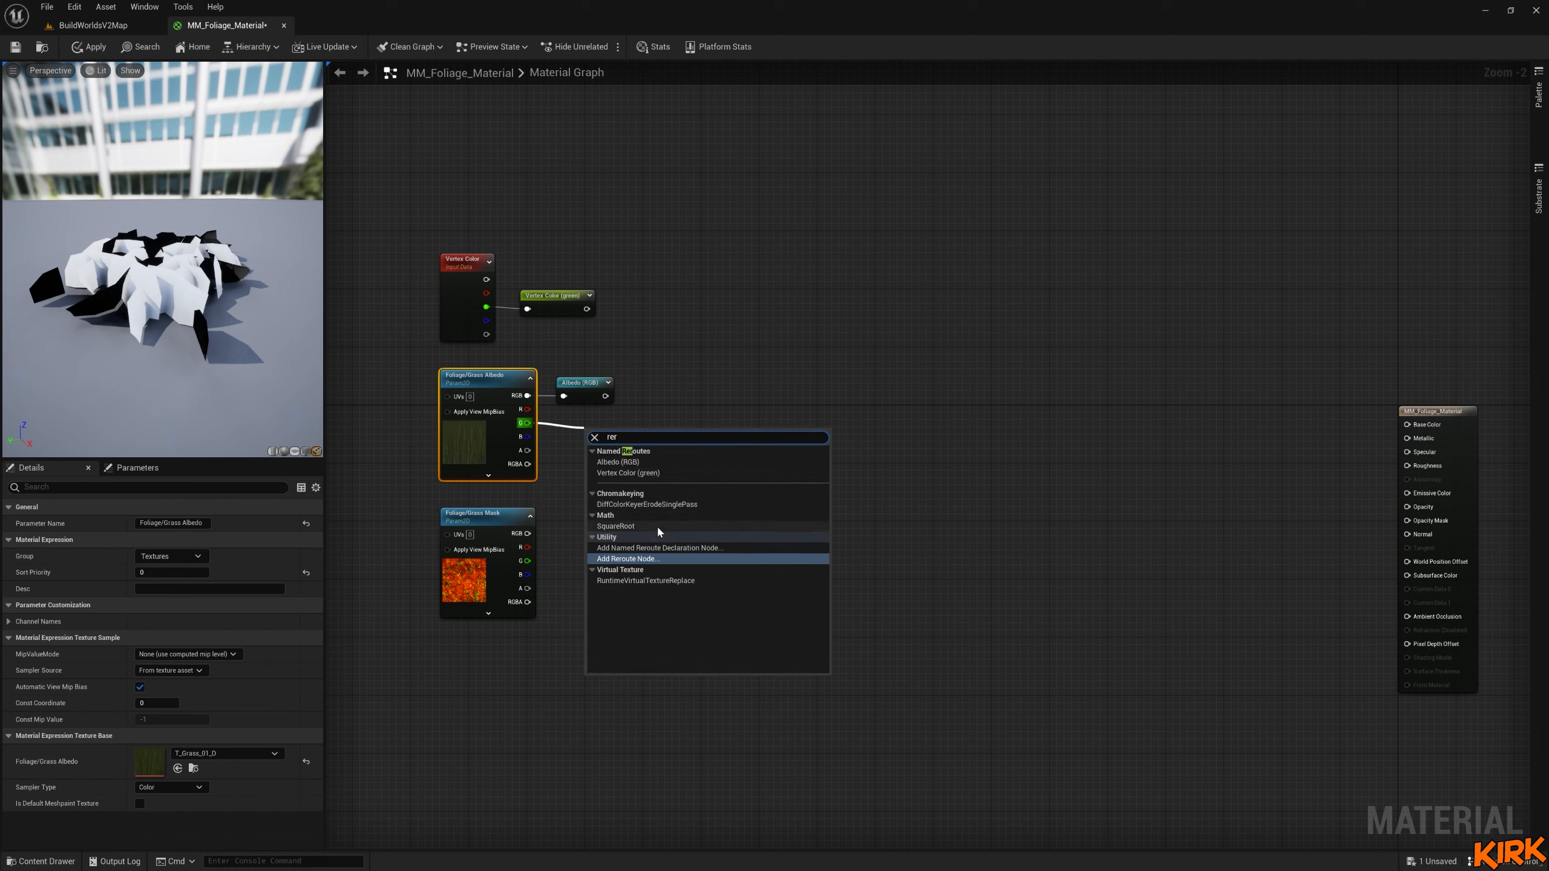
left_click(673, 548)
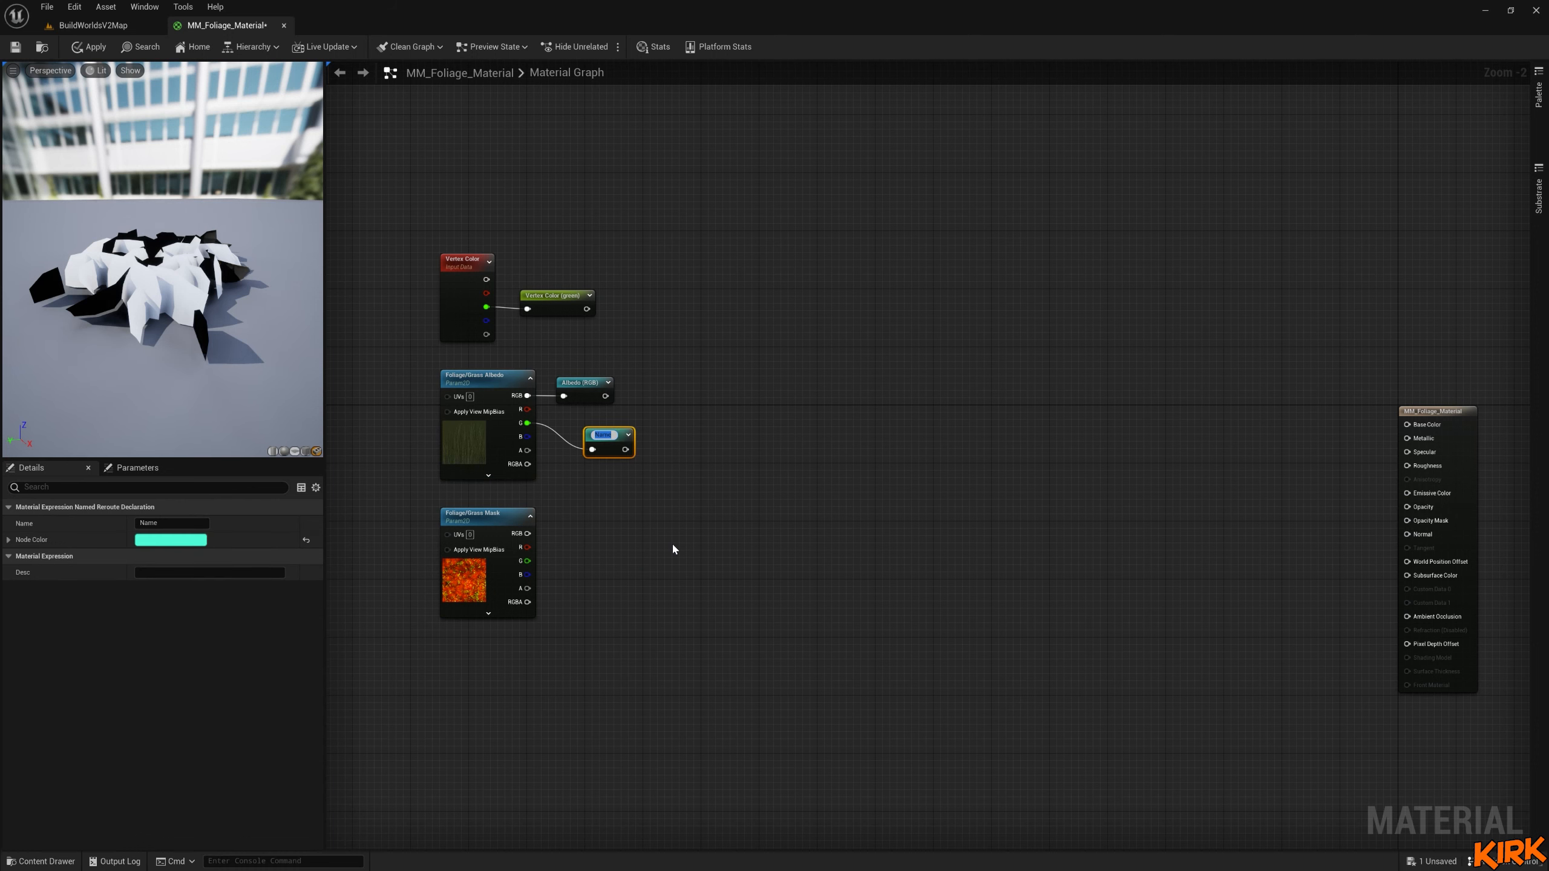
type("Albedo (Green)")
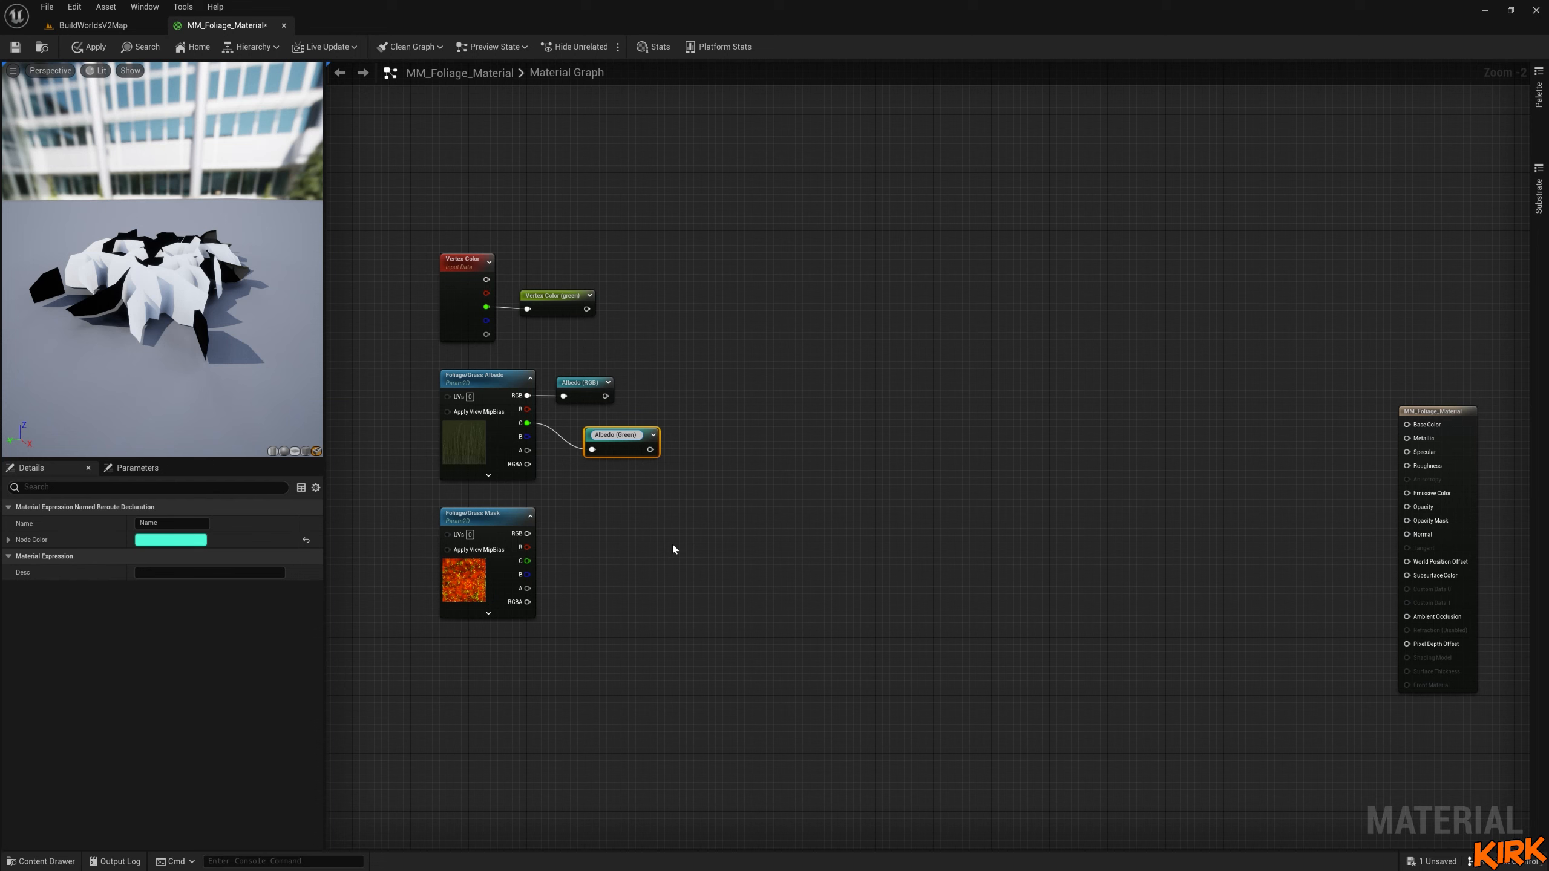
Set the Albedo (Green) reroute's node colour to bright green, about sRGB 00FF6D, and align it under Albedo (RGB).
left_click(198, 541)
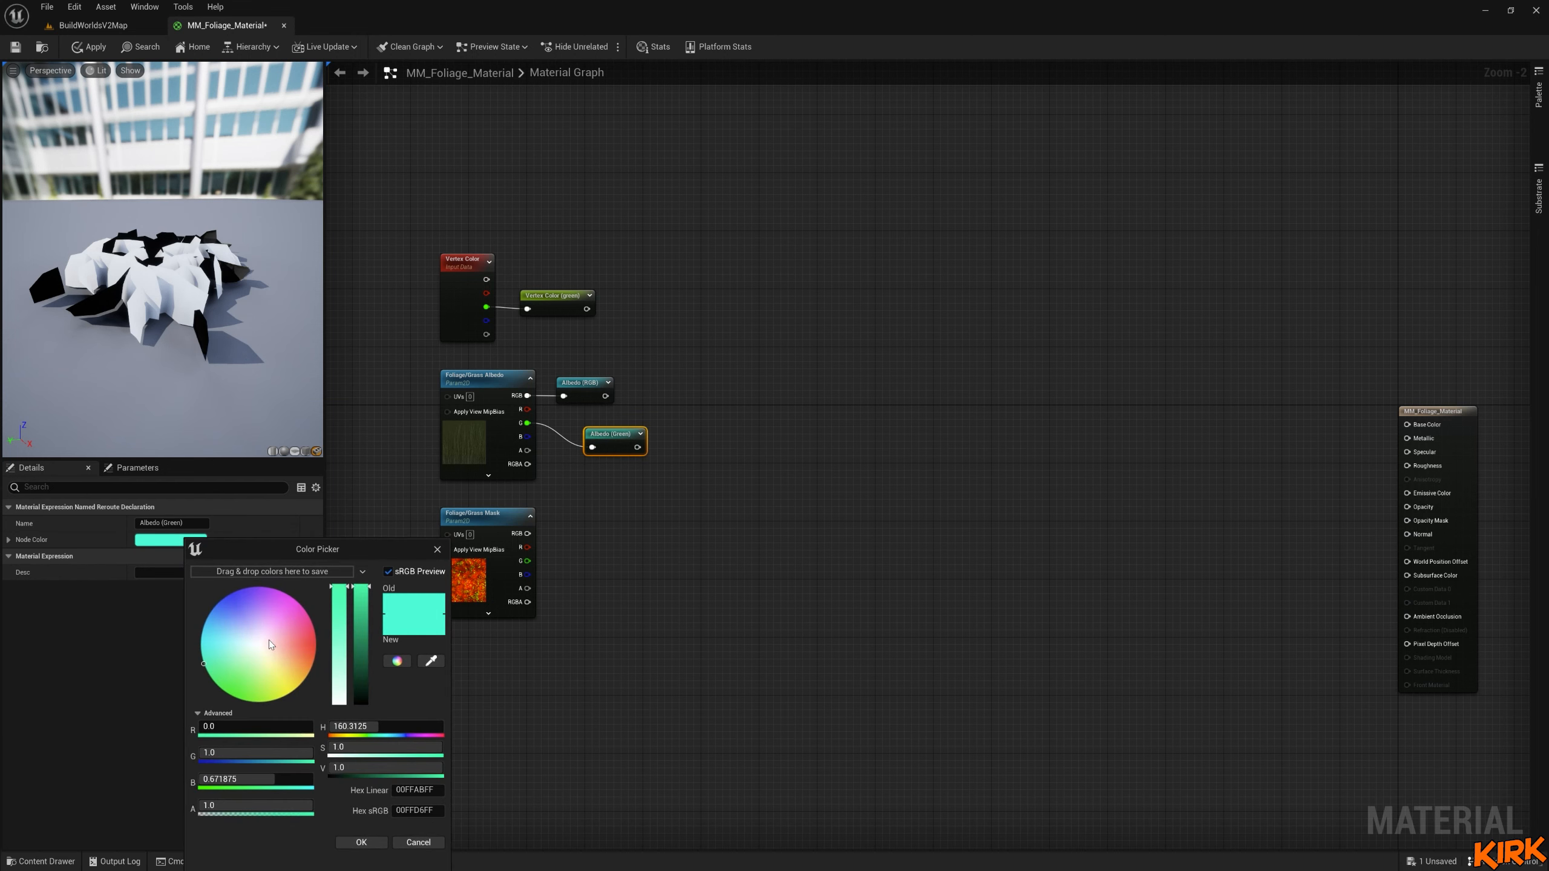
left_click_drag(236, 664, 215, 698)
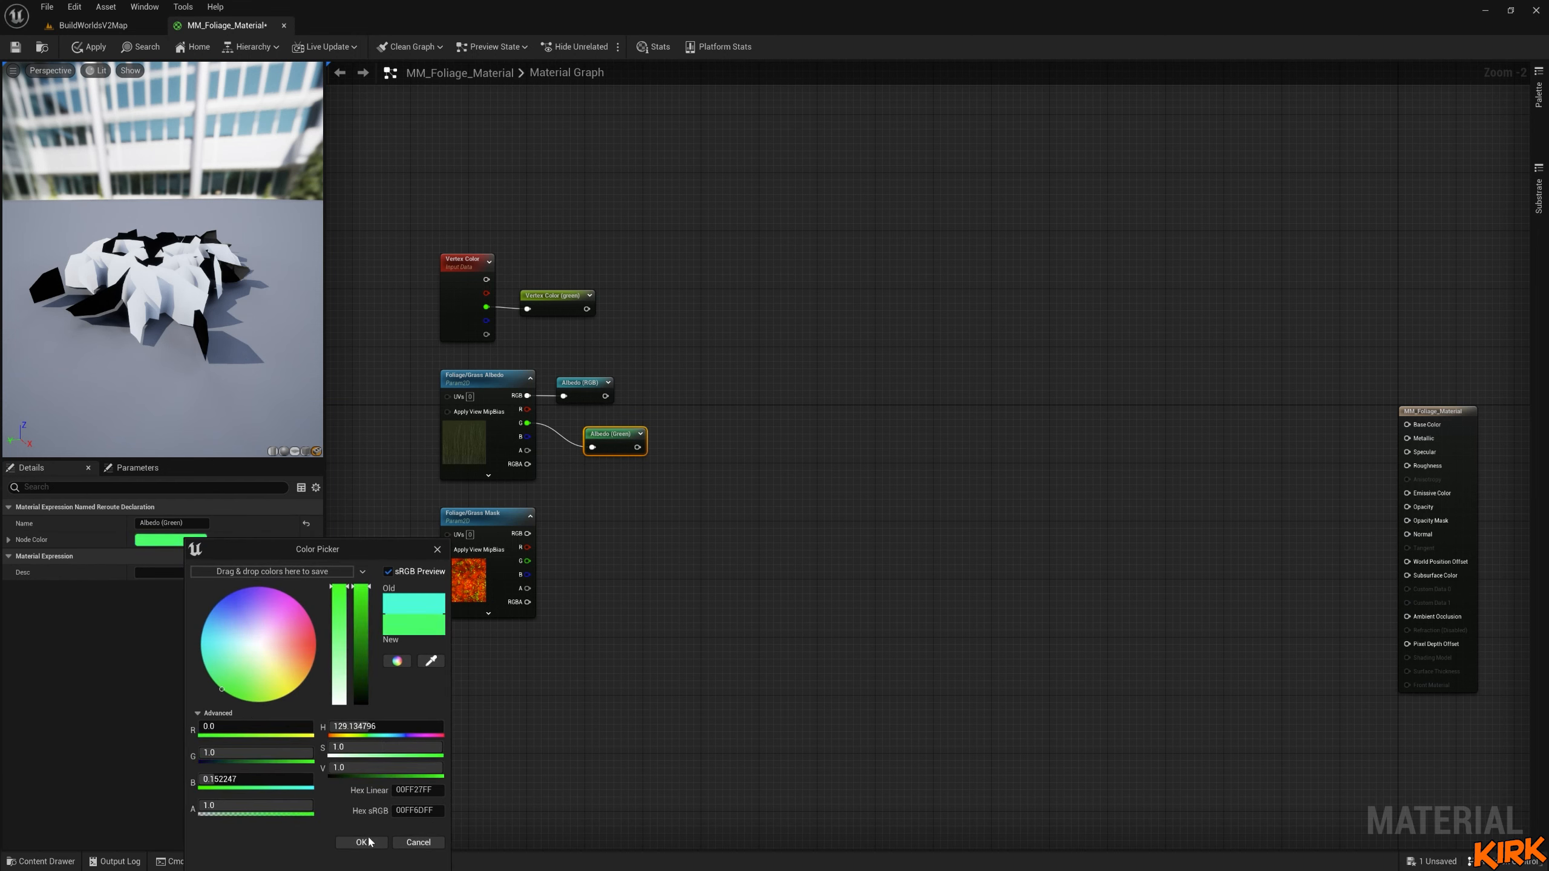
left_click(364, 842)
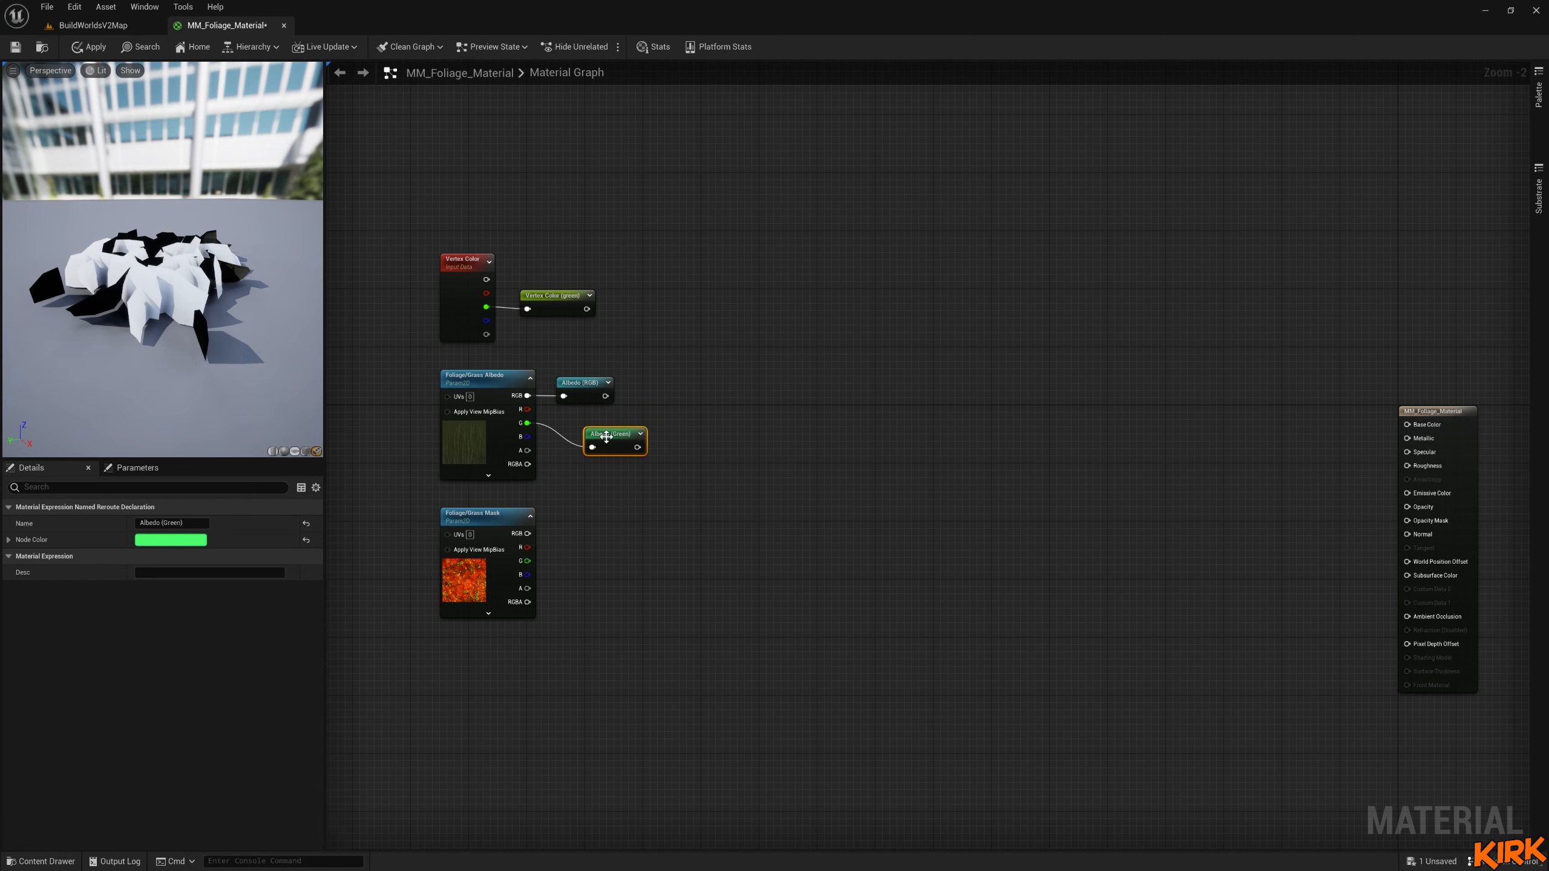
left_click_drag(593, 439, 577, 417)
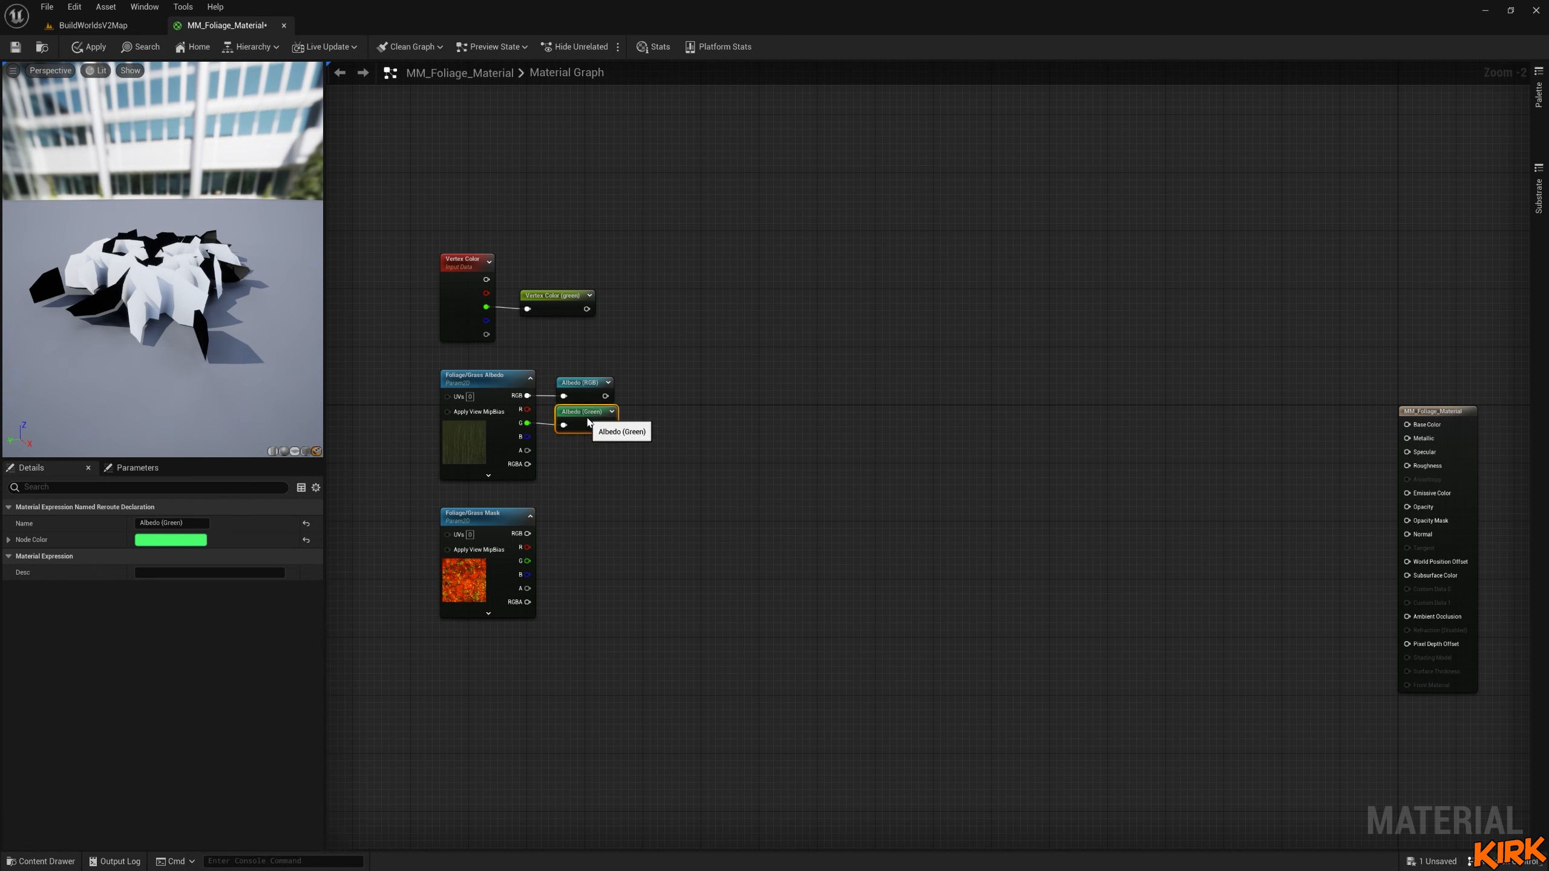
Set the Albedo (RGB) reroute's node colour to dark grey, about sRGB 626365.
left_click(582, 382)
left_click(170, 539)
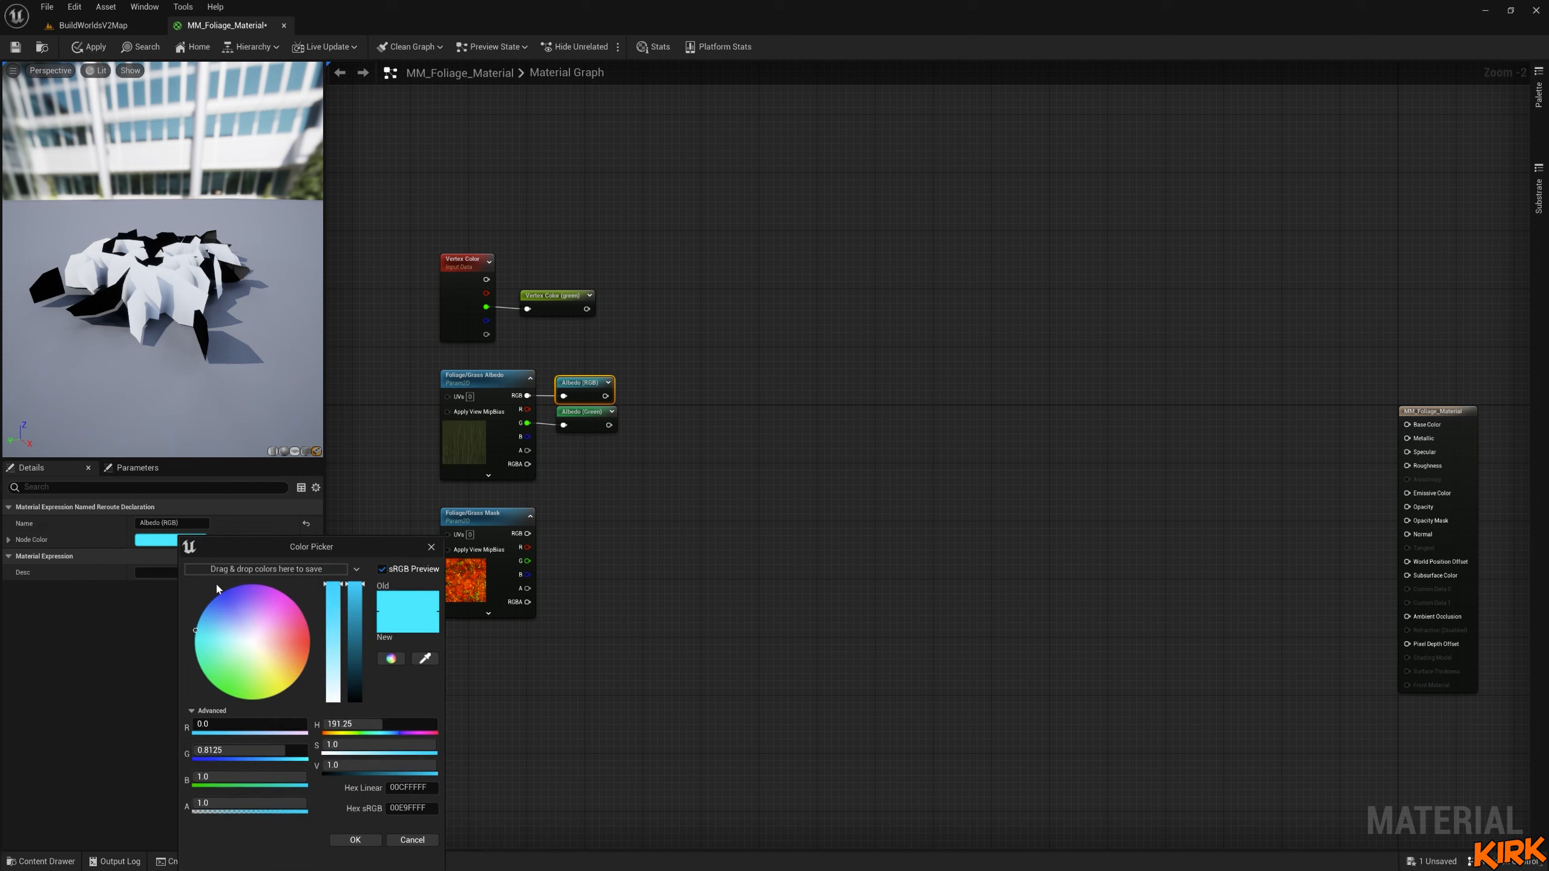
left_click(249, 639)
left_click_drag(353, 669, 355, 703)
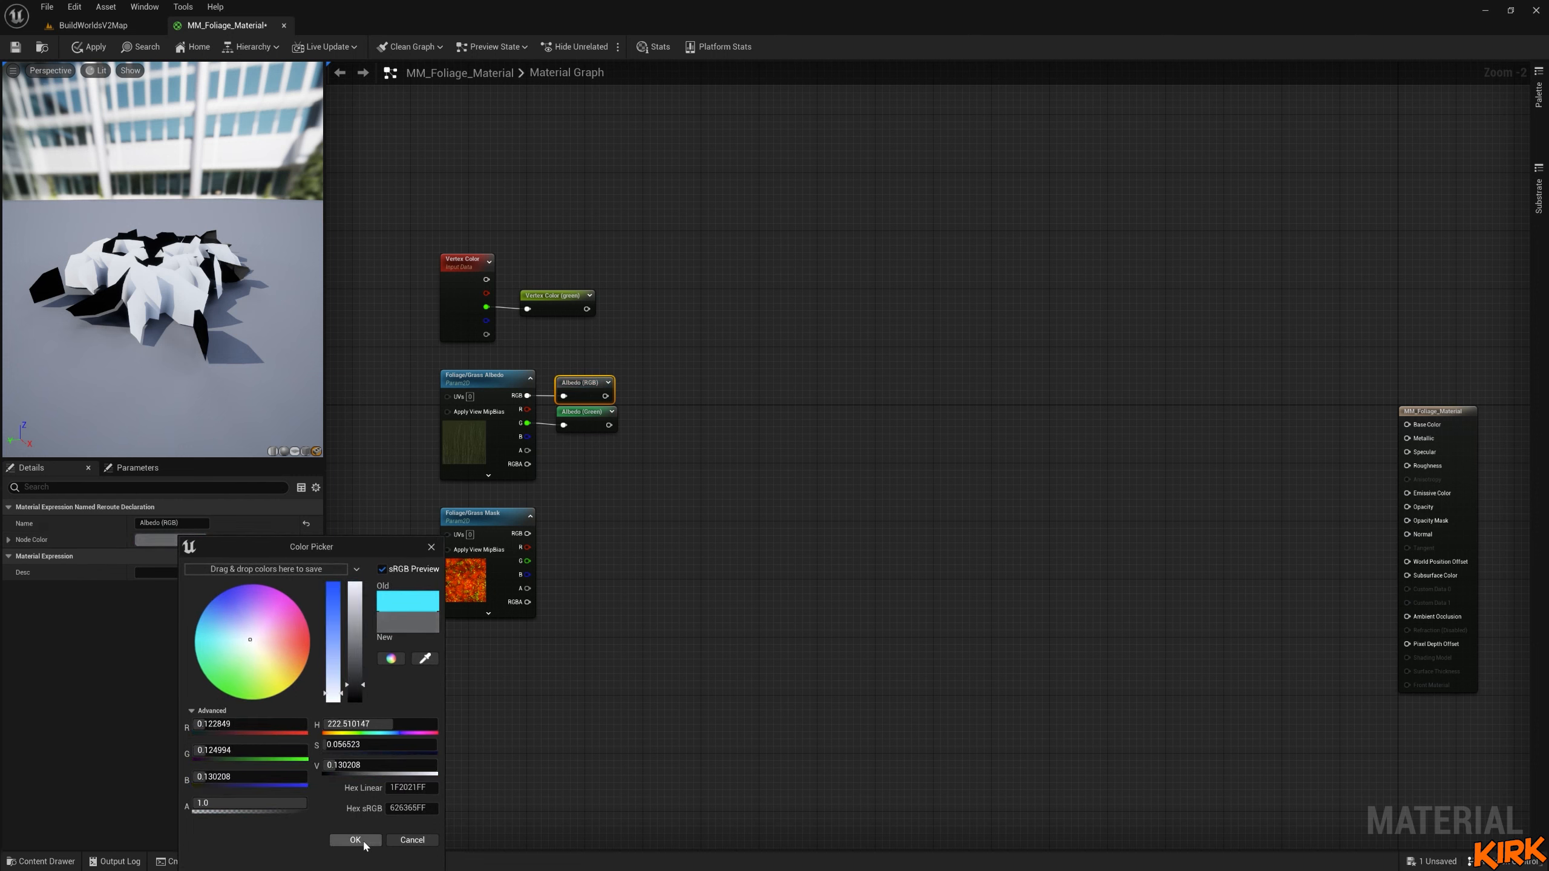
left_click(356, 840)
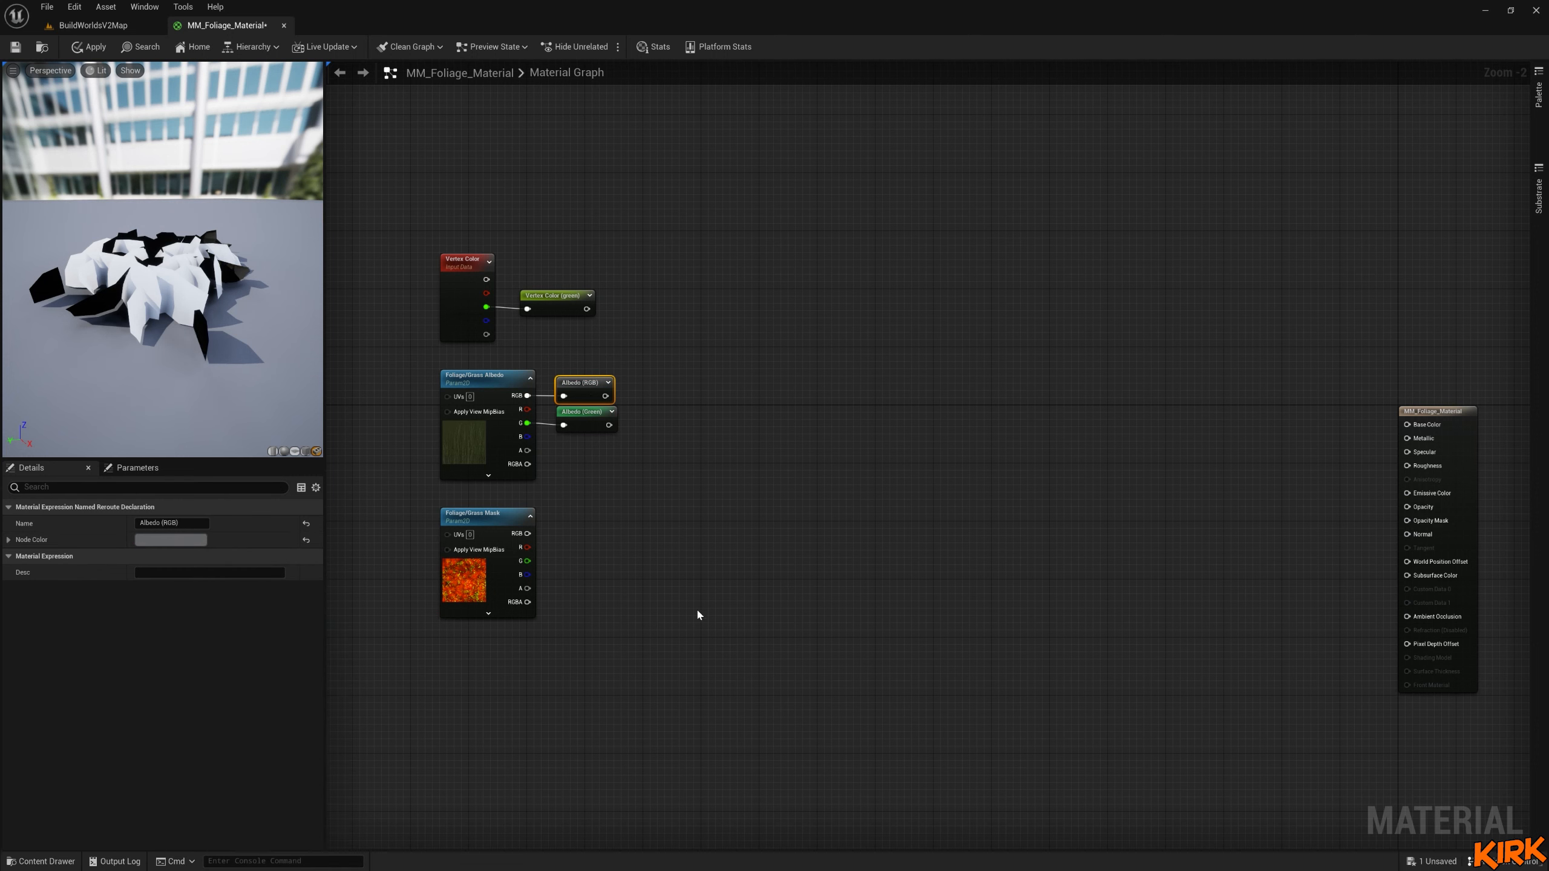
Attach a named reroute called Opacity to the alpha output of Foliage/Grass Albedo.
left_click_drag(528, 450, 573, 467)
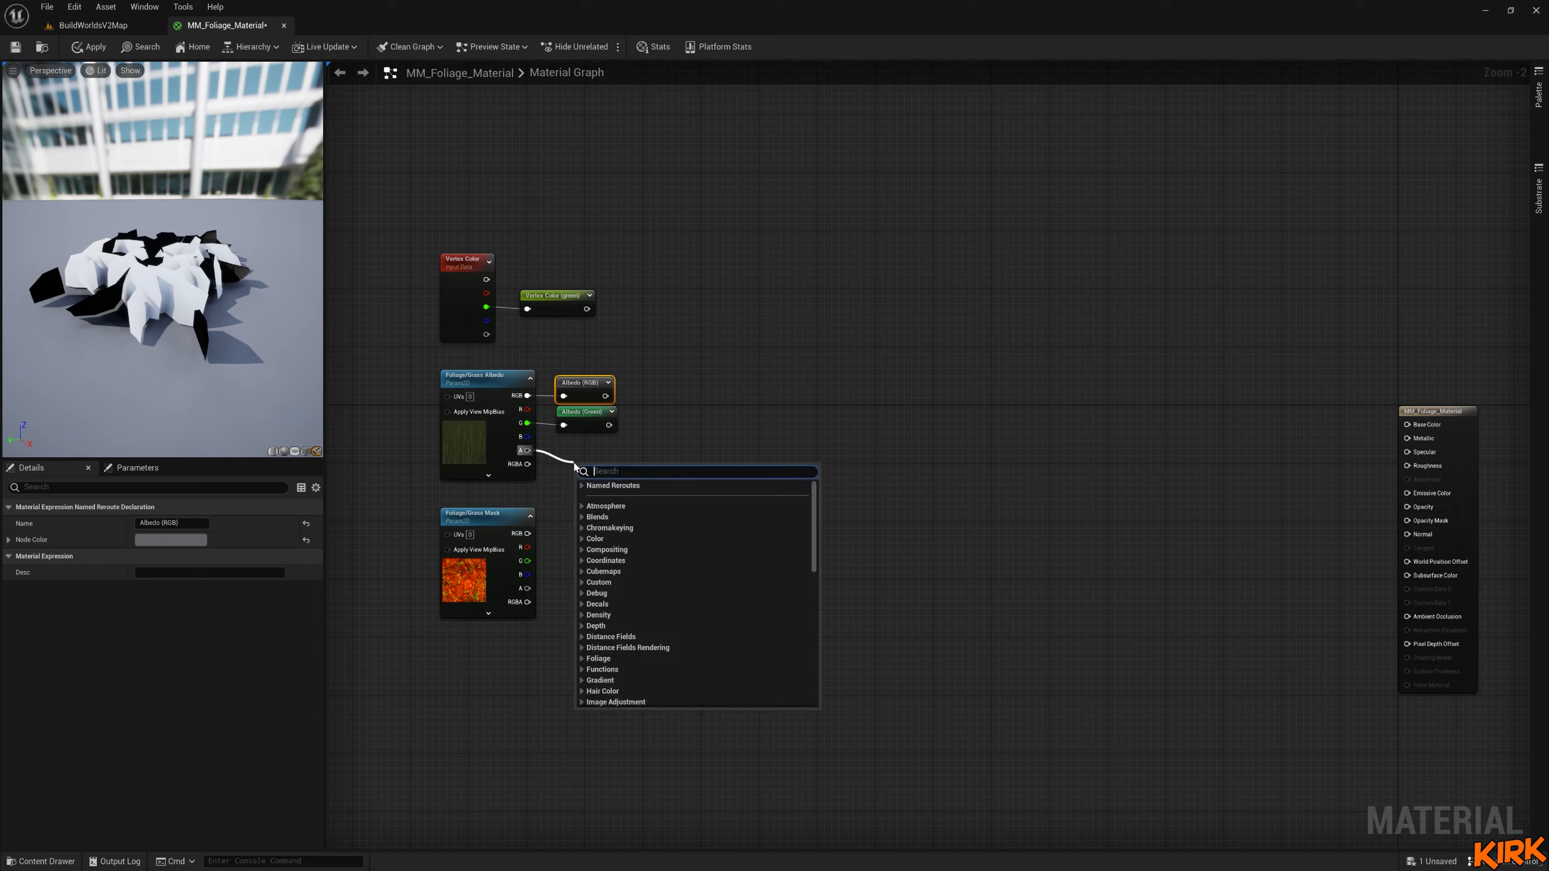
type("rer")
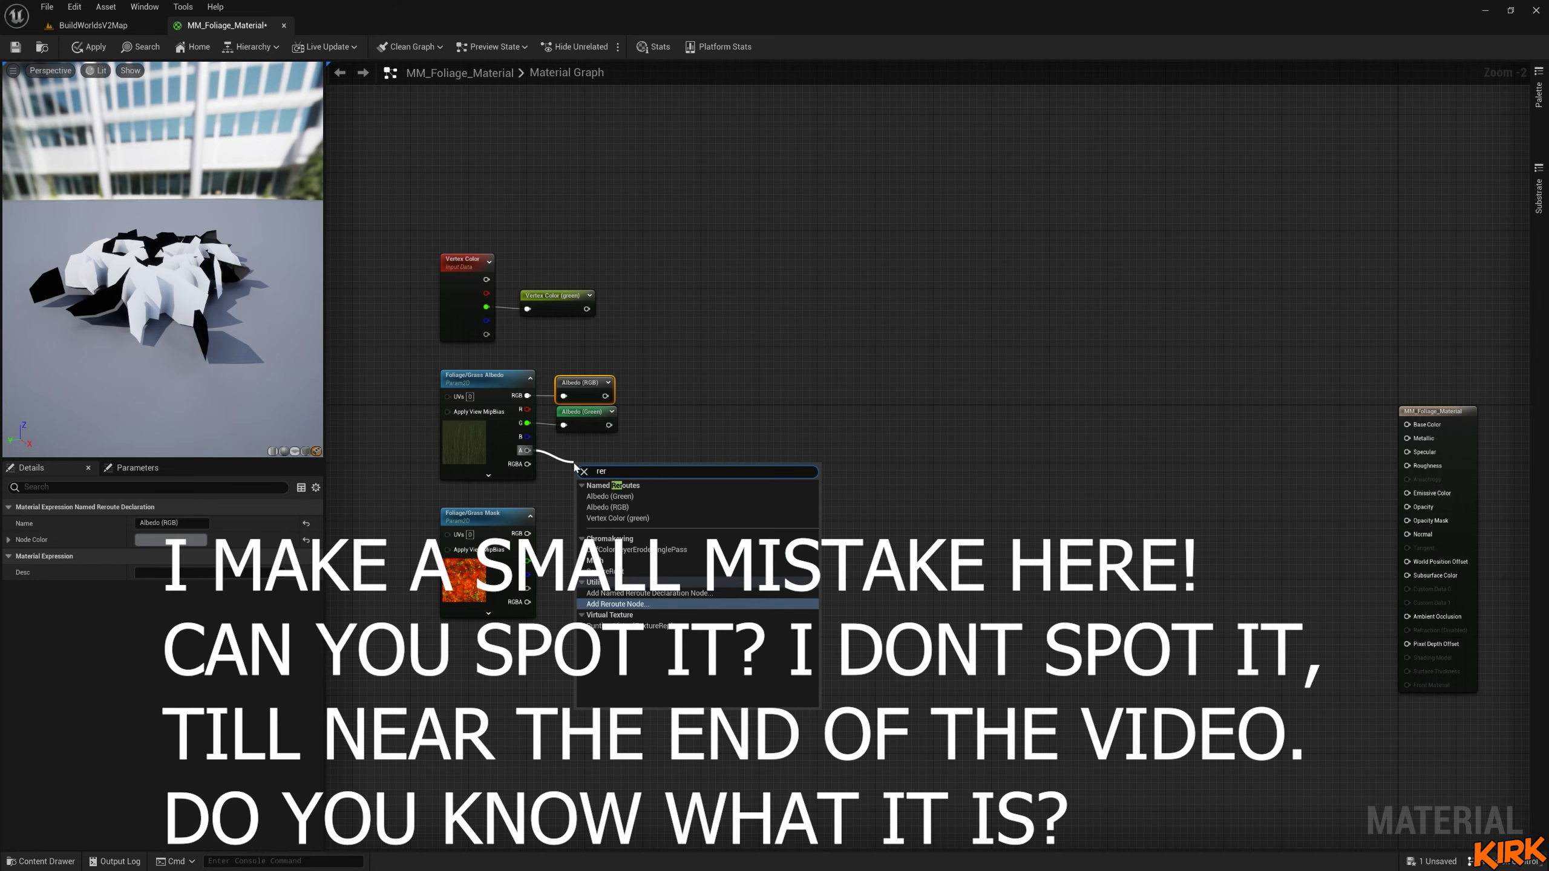
left_click(666, 593)
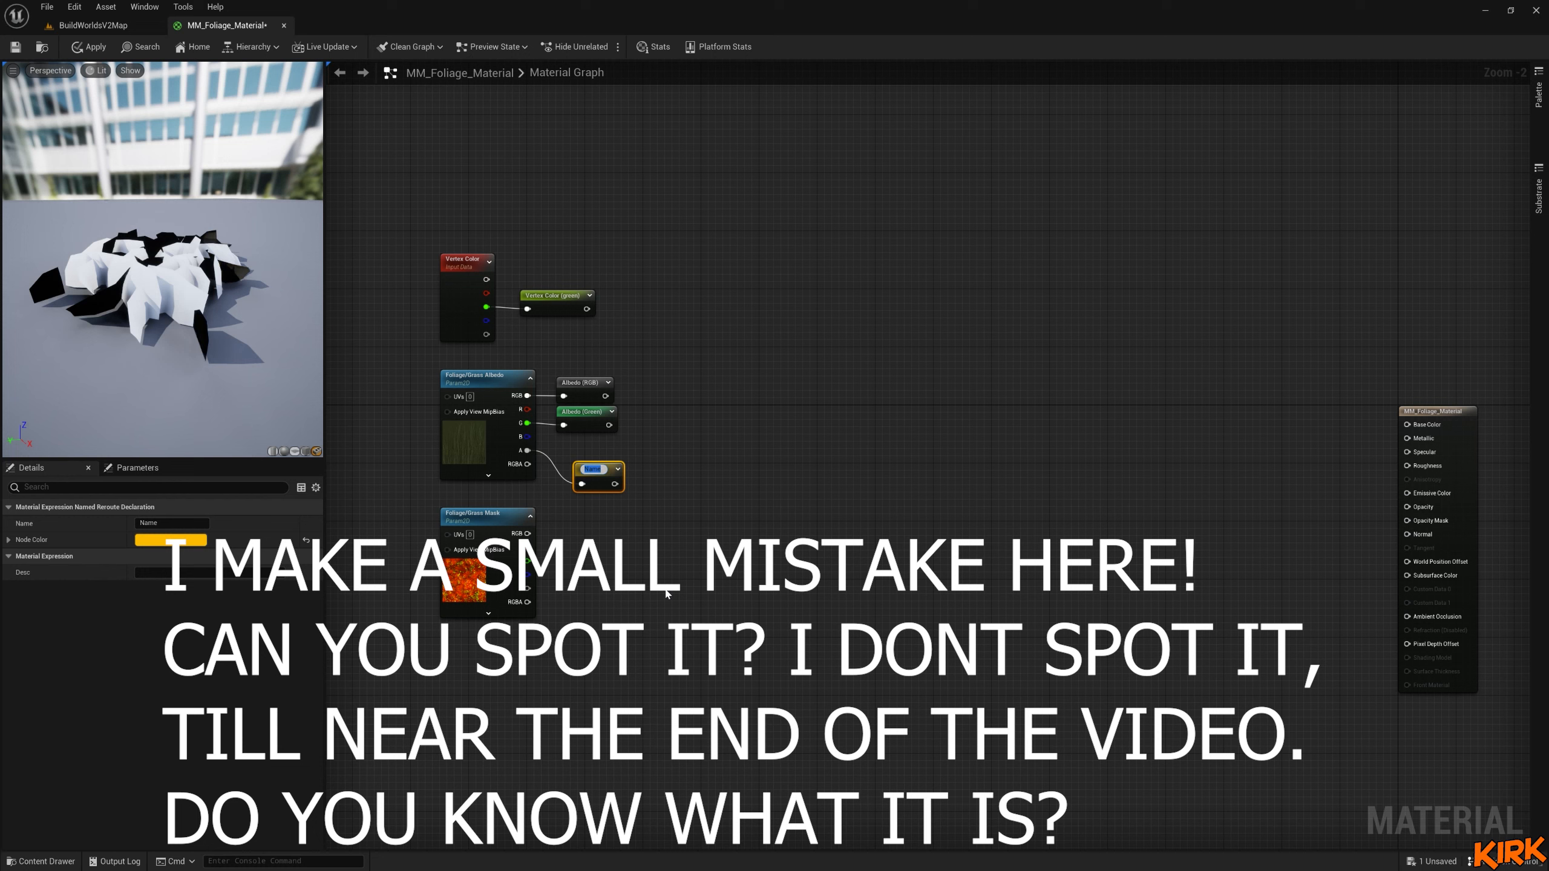
type("Opacity")
key("Return")
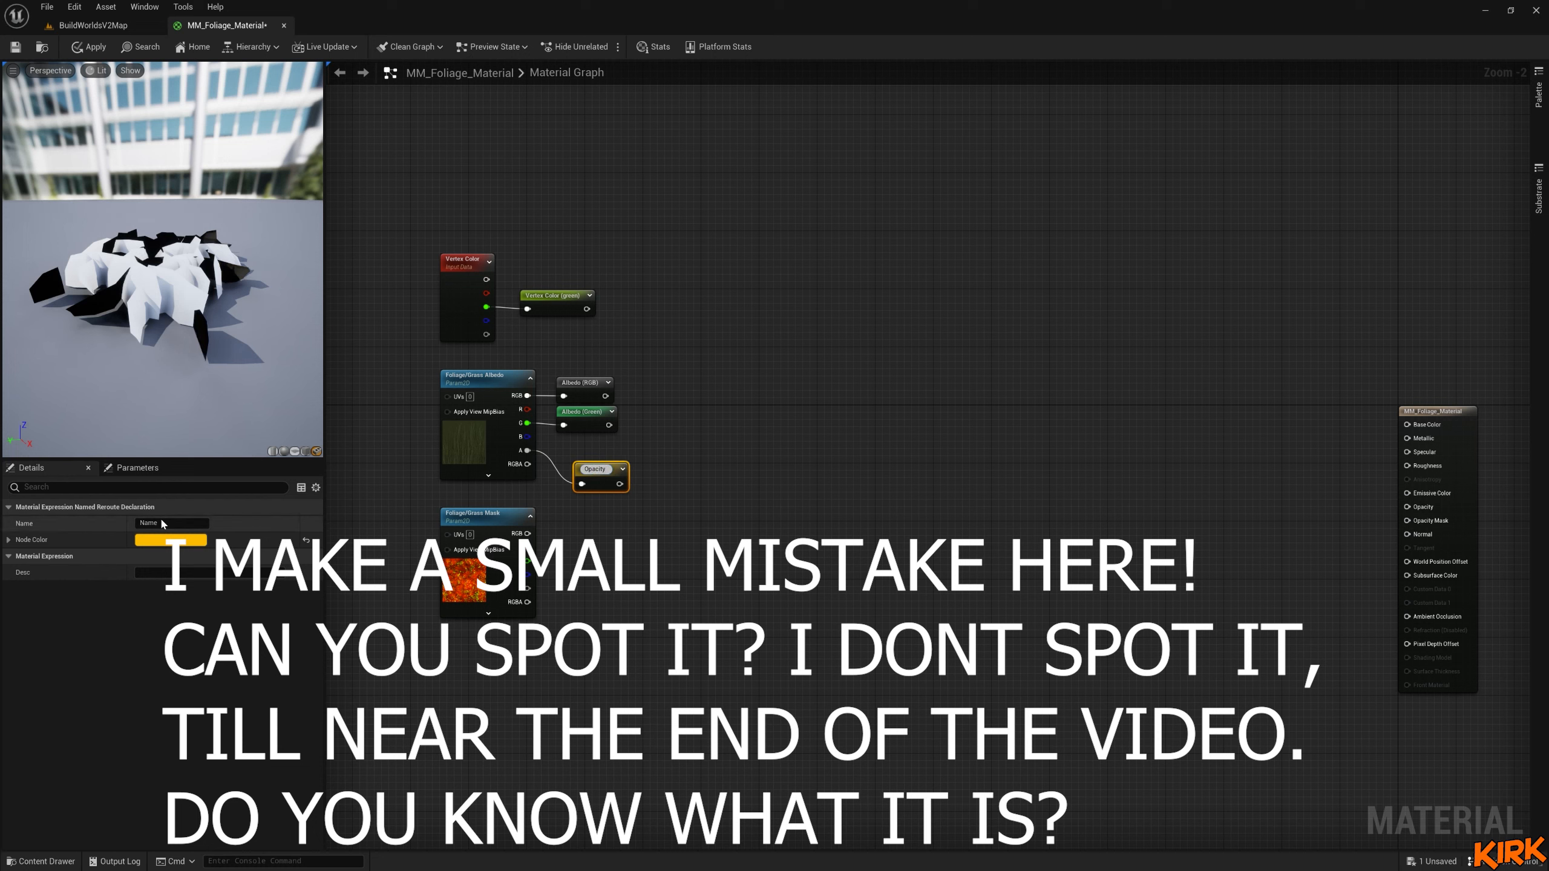
Set the Opacity reroute's node colour to muted teal, about sRGB 307483, and align it under Albedo (Green).
left_click(171, 539)
left_click(231, 645)
left_click_drag(231, 646, 190, 634)
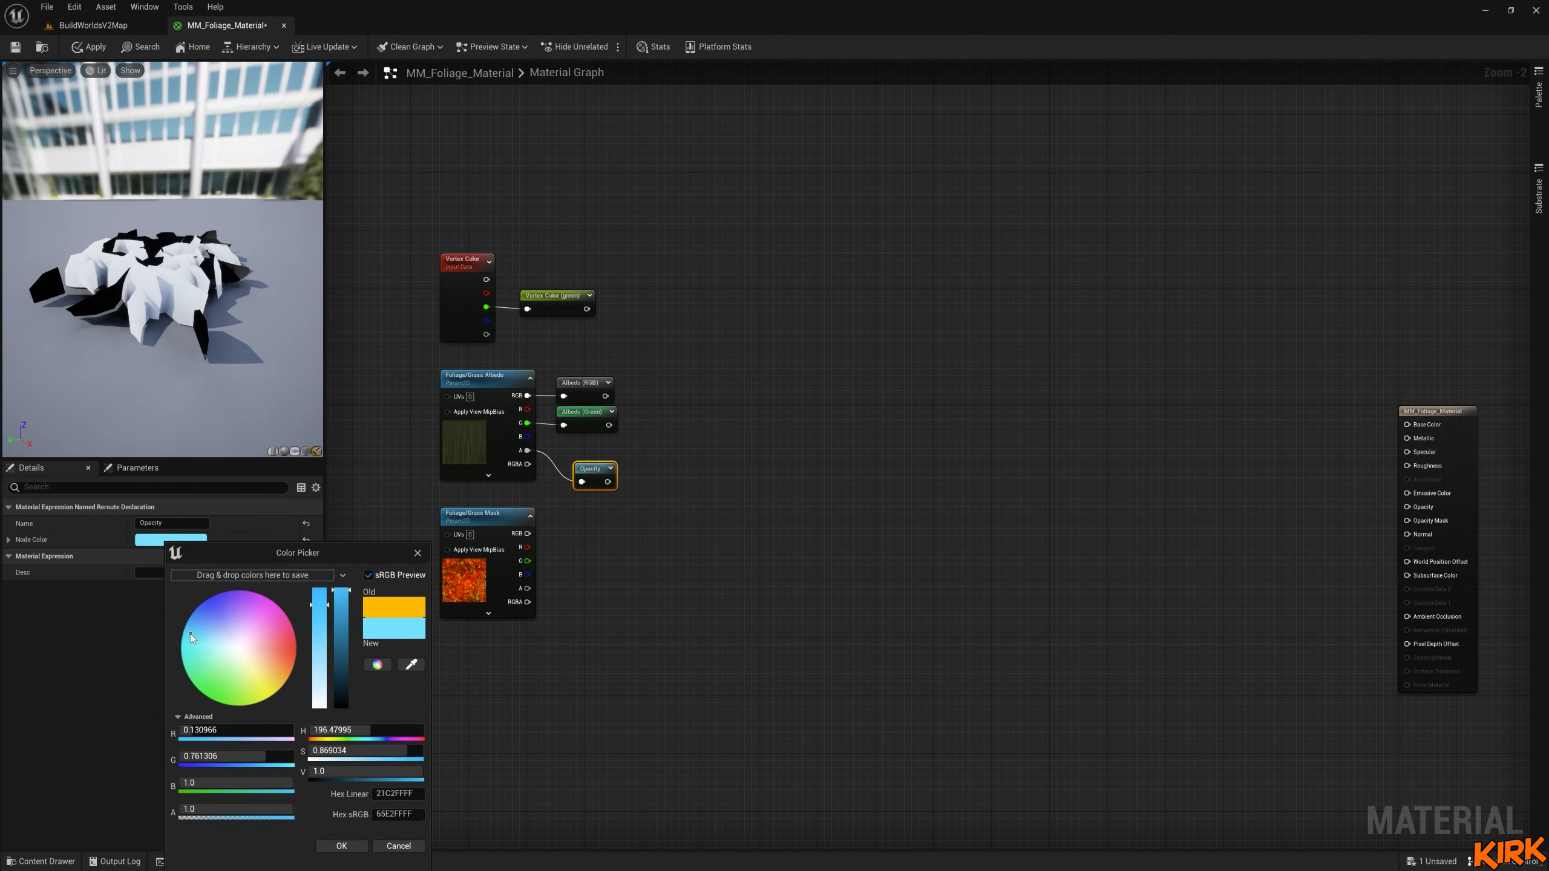
left_click_drag(344, 648, 344, 680)
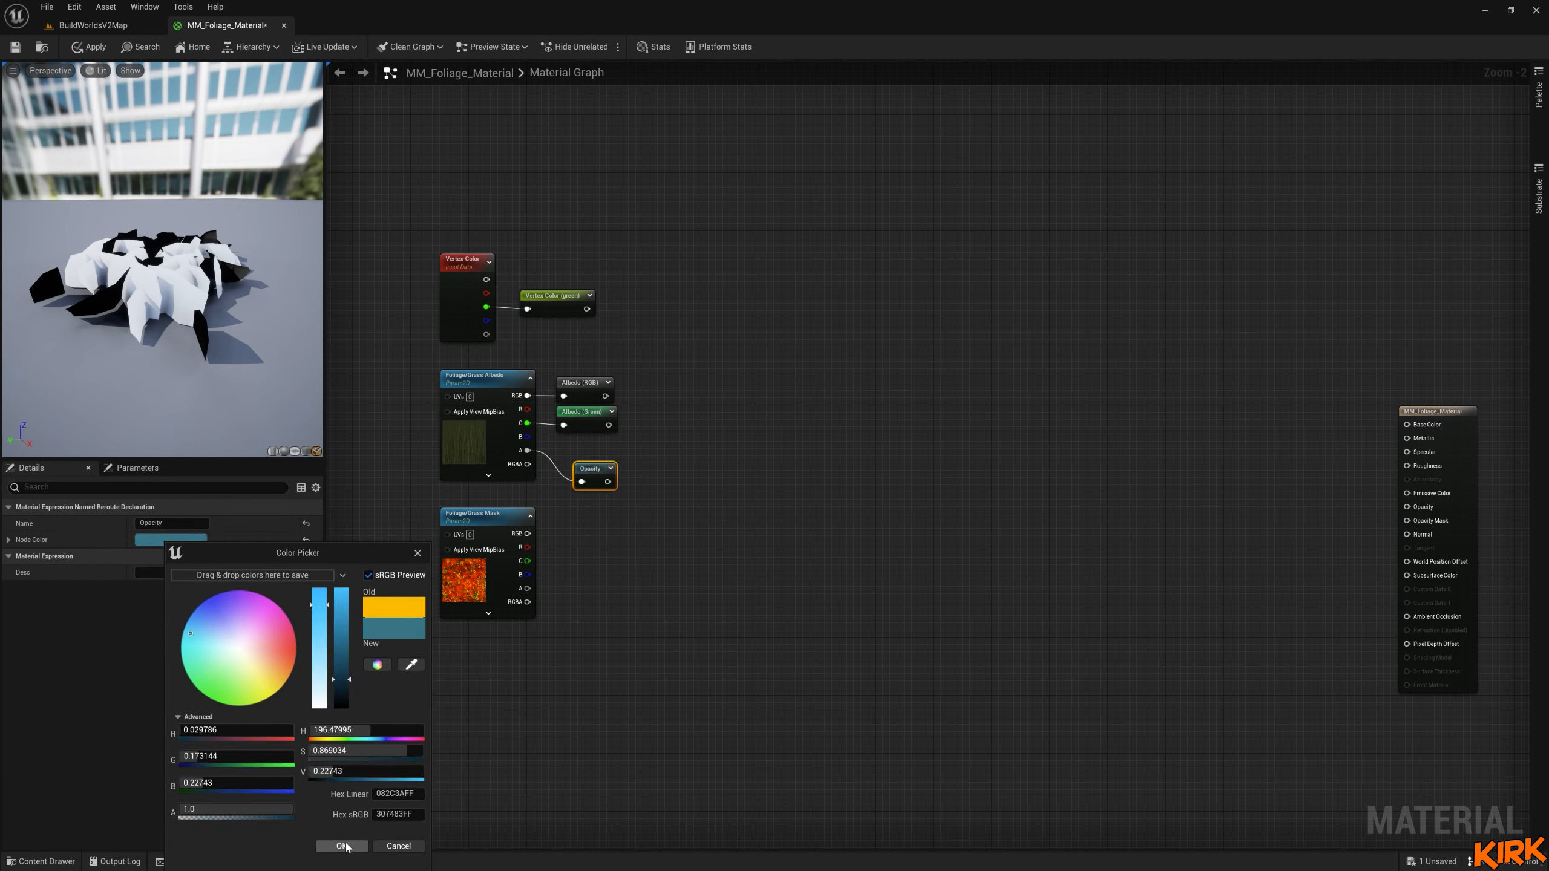
left_click(342, 846)
left_click_drag(591, 475, 575, 448)
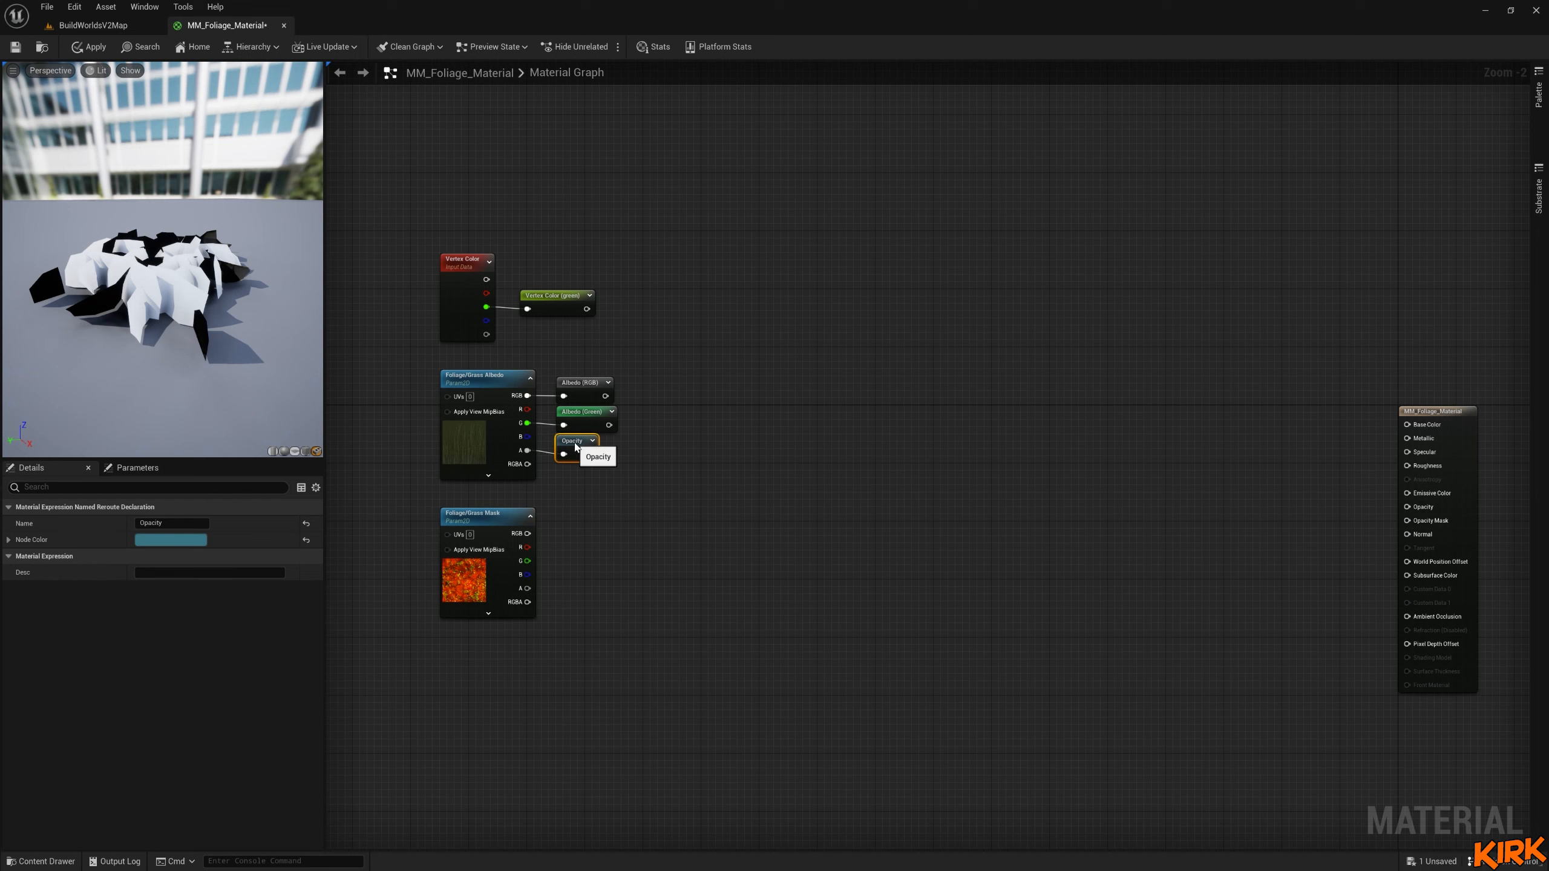
left_click(644, 478)
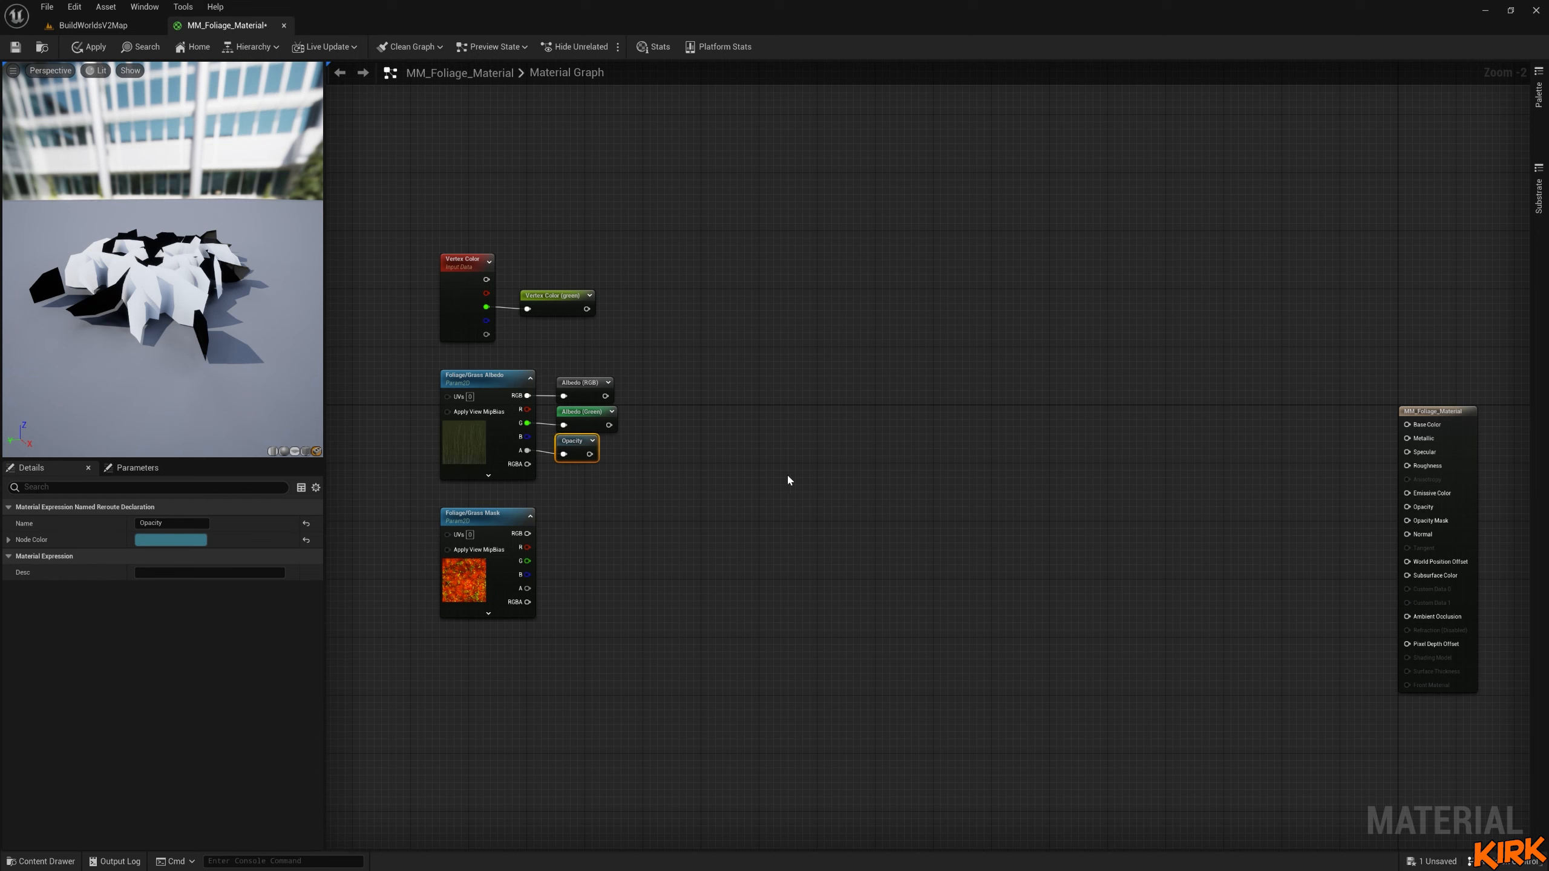
Place the Opacity named reroute beside the material output, connect it to the Opacity input and inspect the grass preview.
right_click(1282, 513)
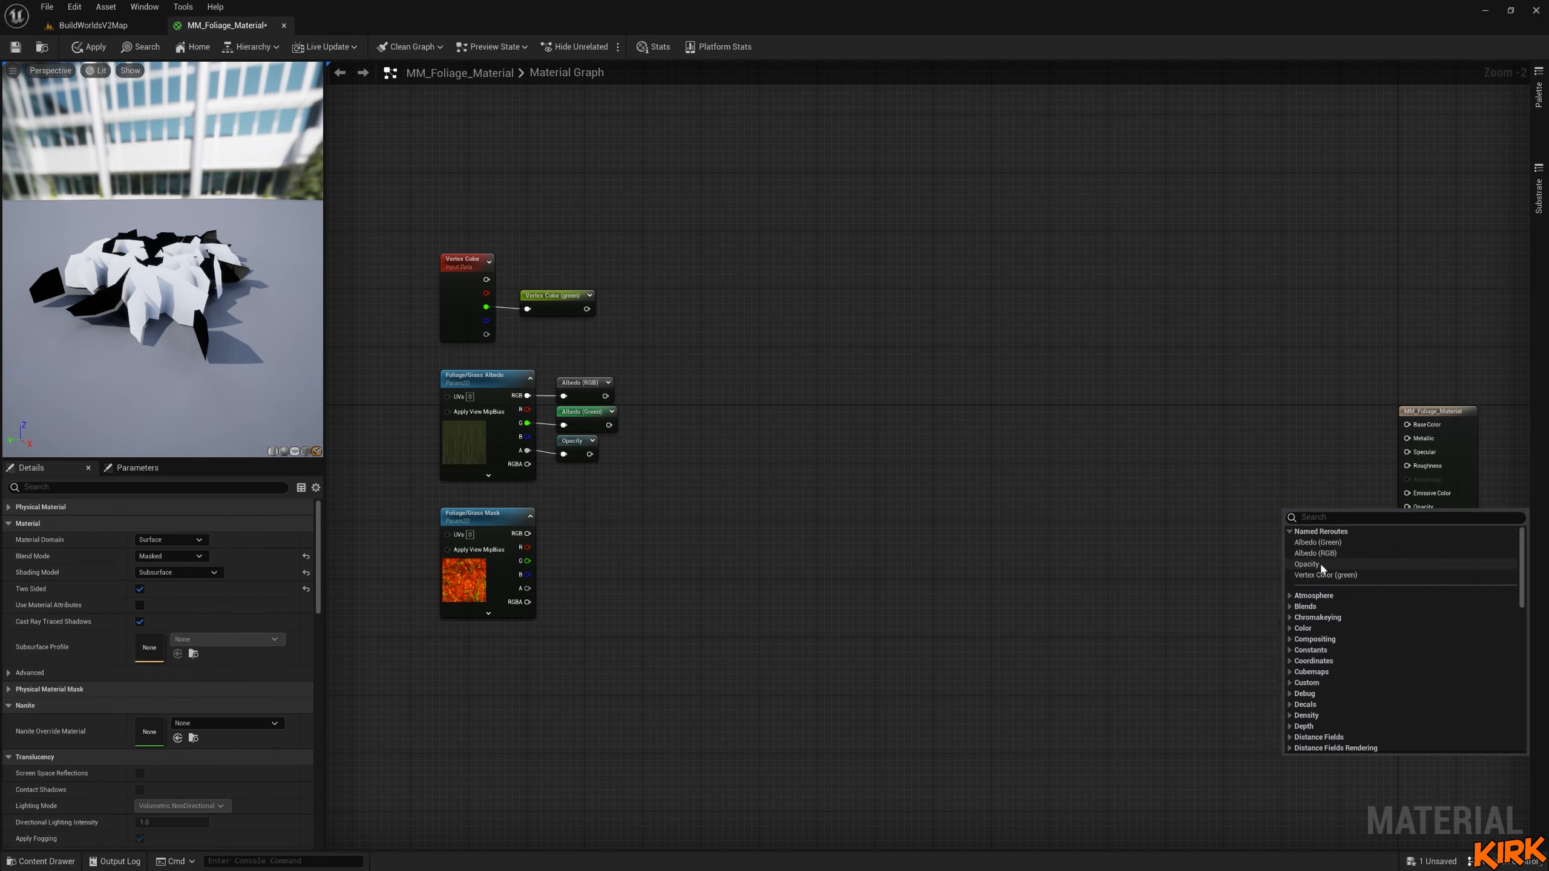
left_click(1320, 567)
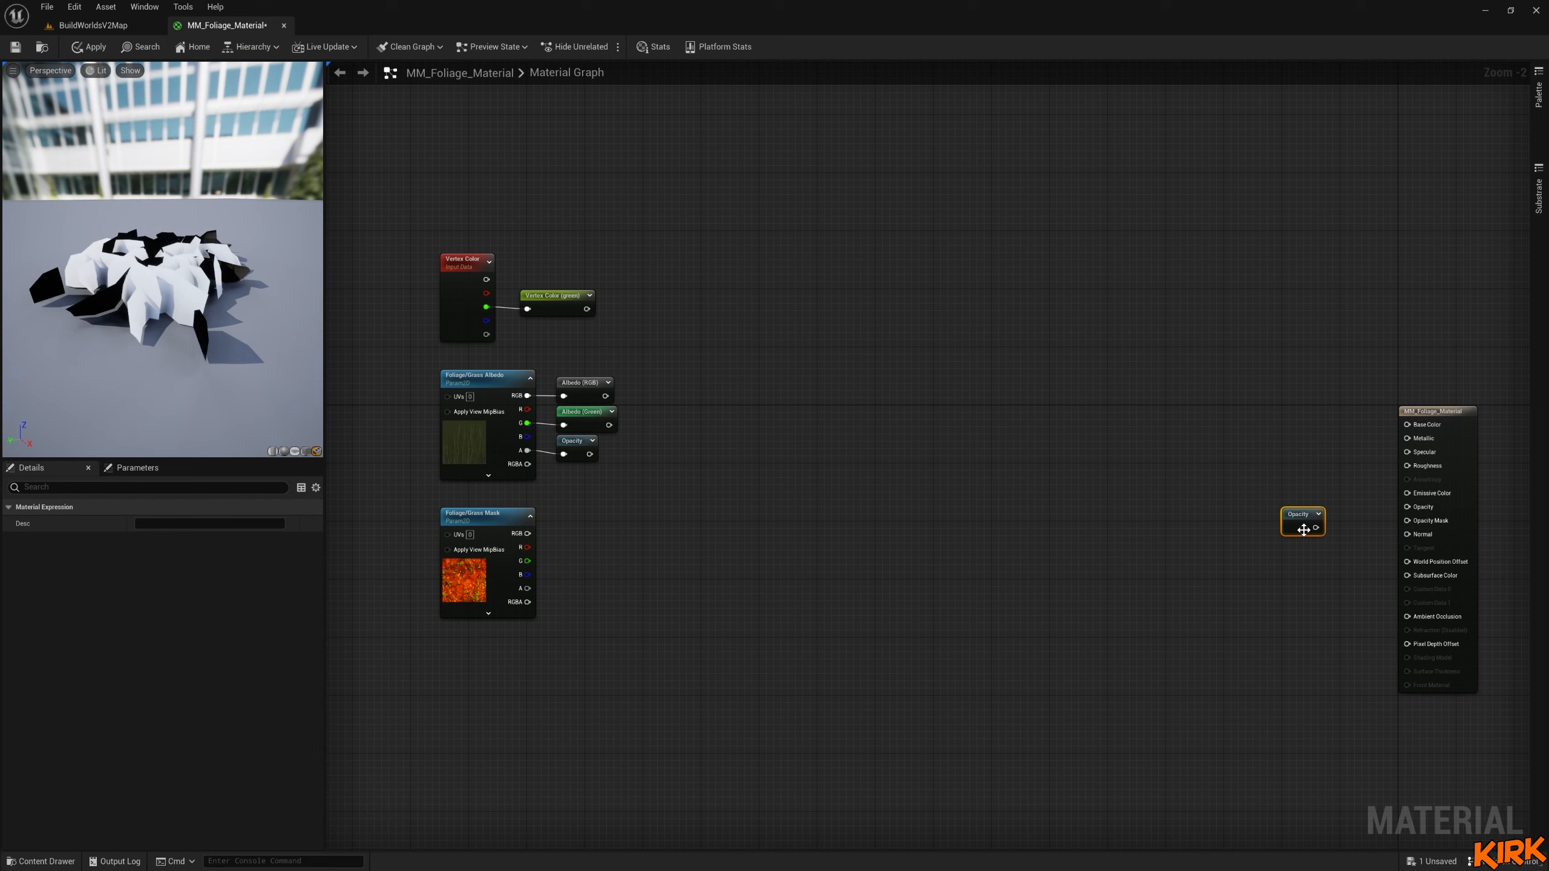
left_click_drag(1316, 528, 1378, 488)
left_click_drag(163, 274, 177, 278)
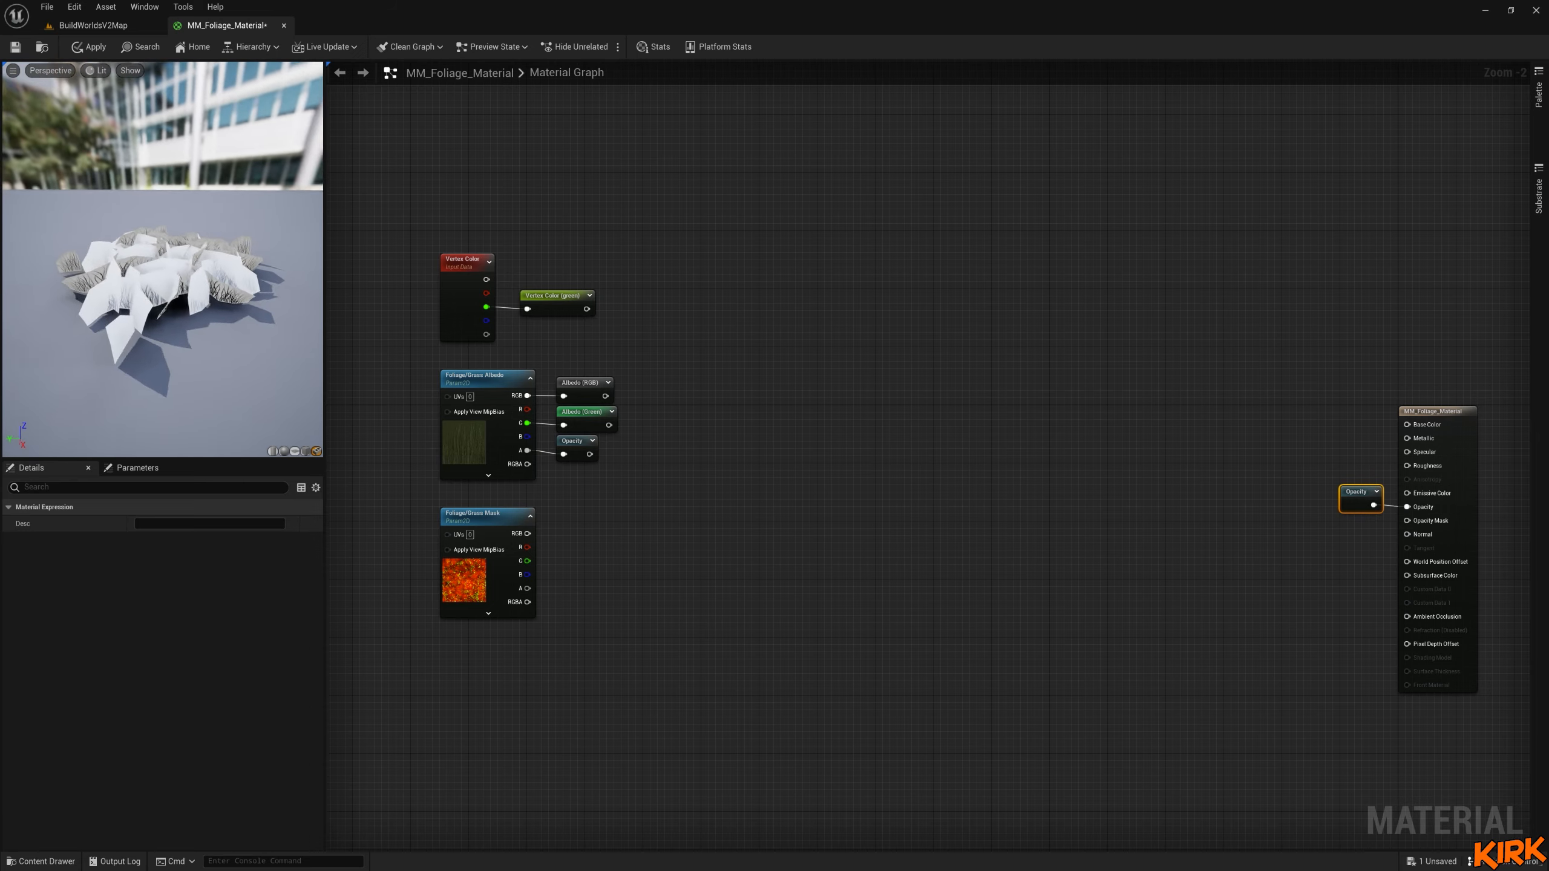
right_click_drag(177, 278, 177, 244)
mouse_move(163, 268)
left_mouse_down()
mouse_move(238, 249)
mouse_move(189, 269)
left_mouse_up()
right_click_drag(189, 268, 189, 348)
left_click_drag(189, 348, 235, 354)
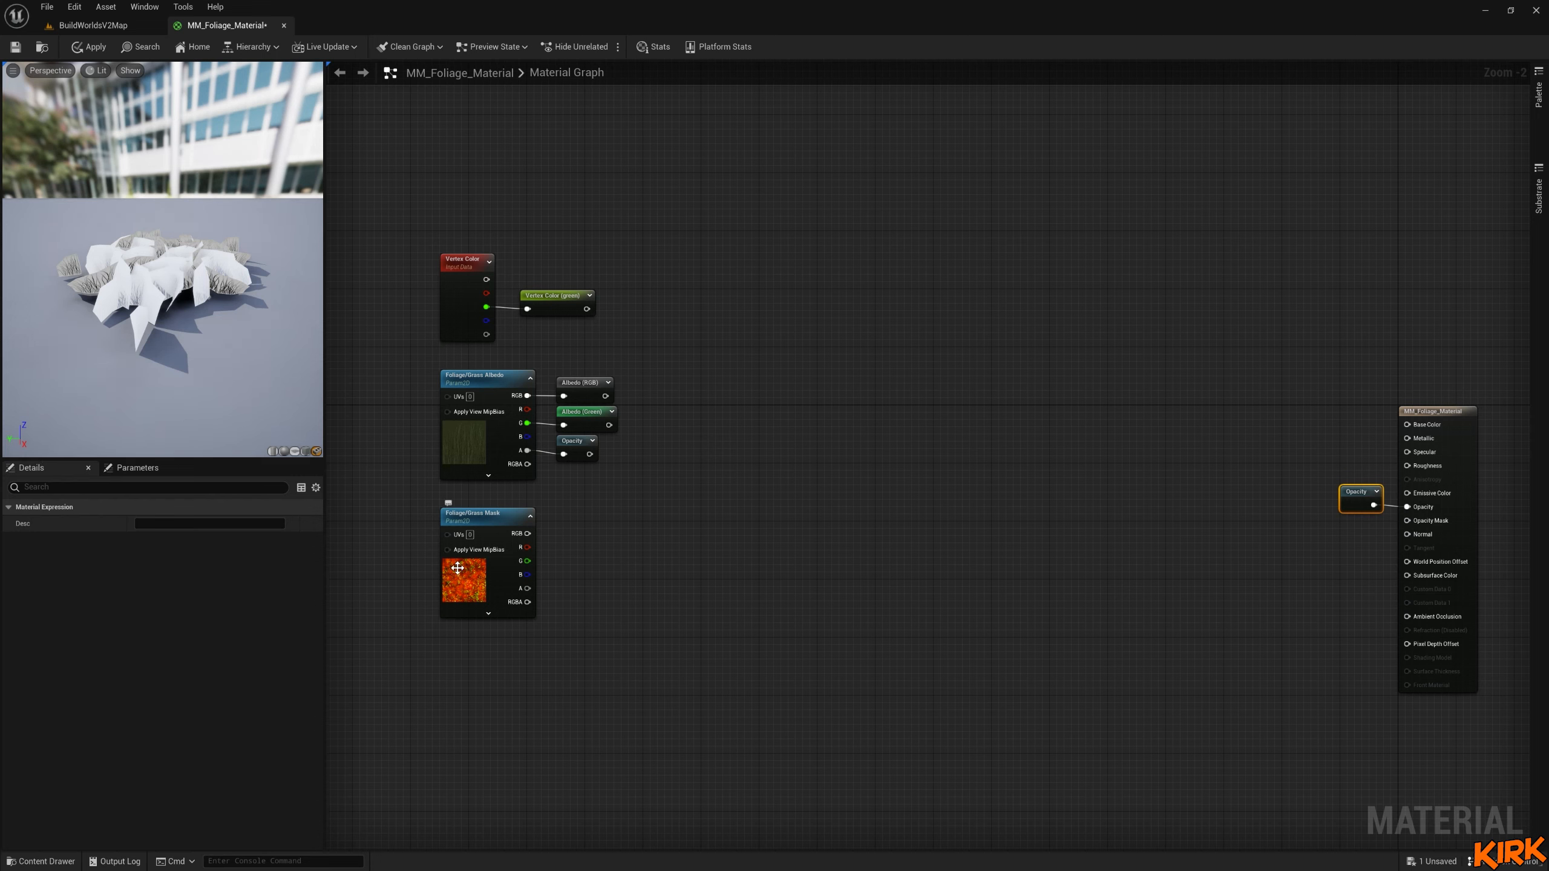
Attach a named reroute called Mask (red) to the red output of Foliage/Grass Mask and place it beside the texture node.
left_click_drag(522, 547, 584, 541)
type("rer")
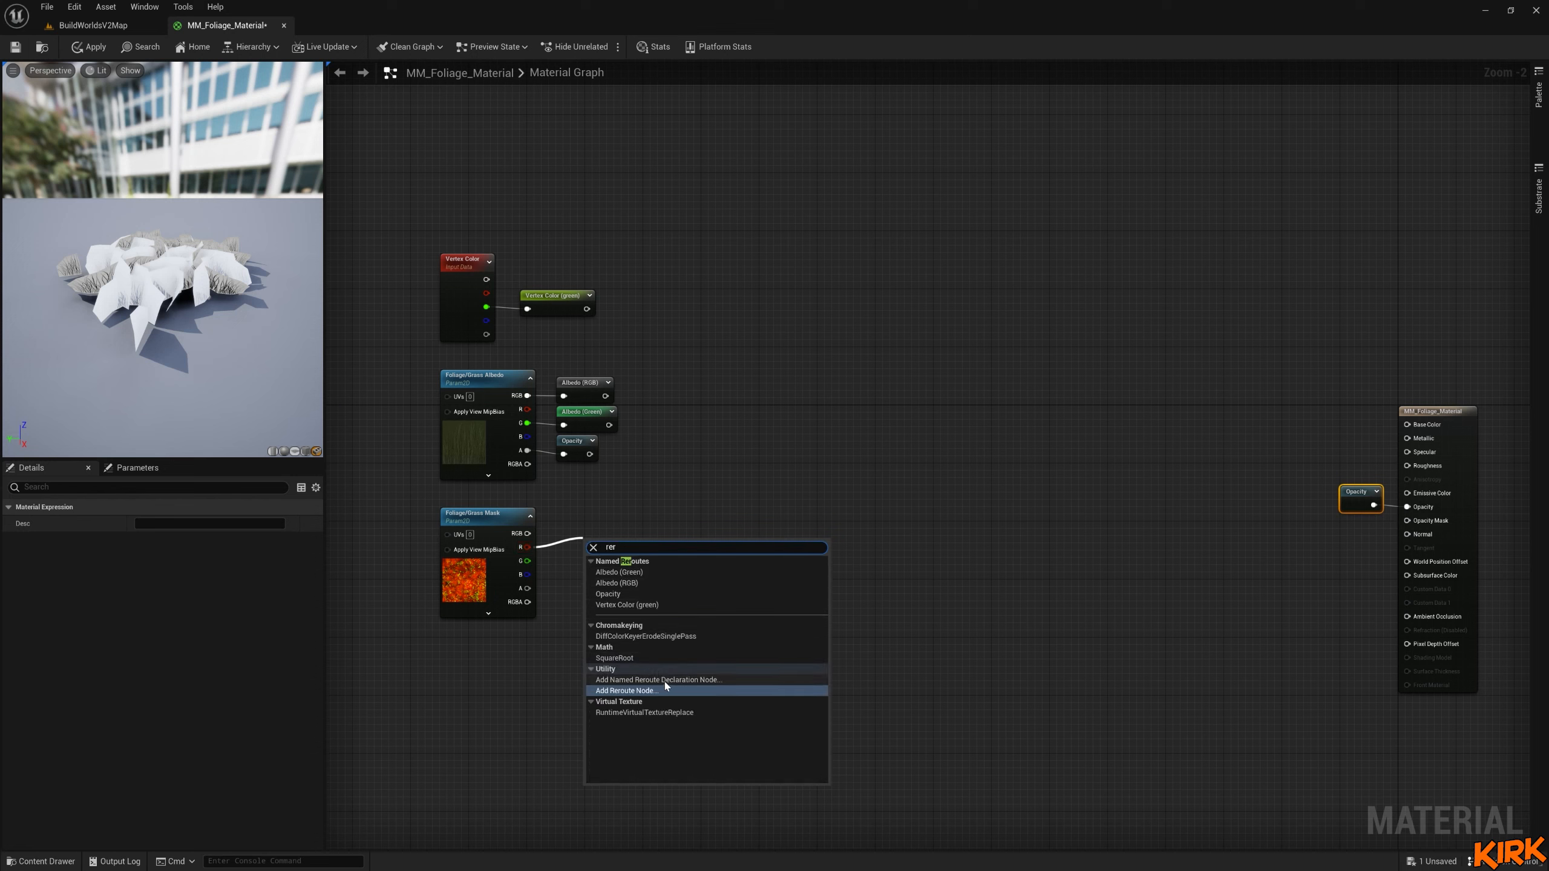
left_click(659, 679)
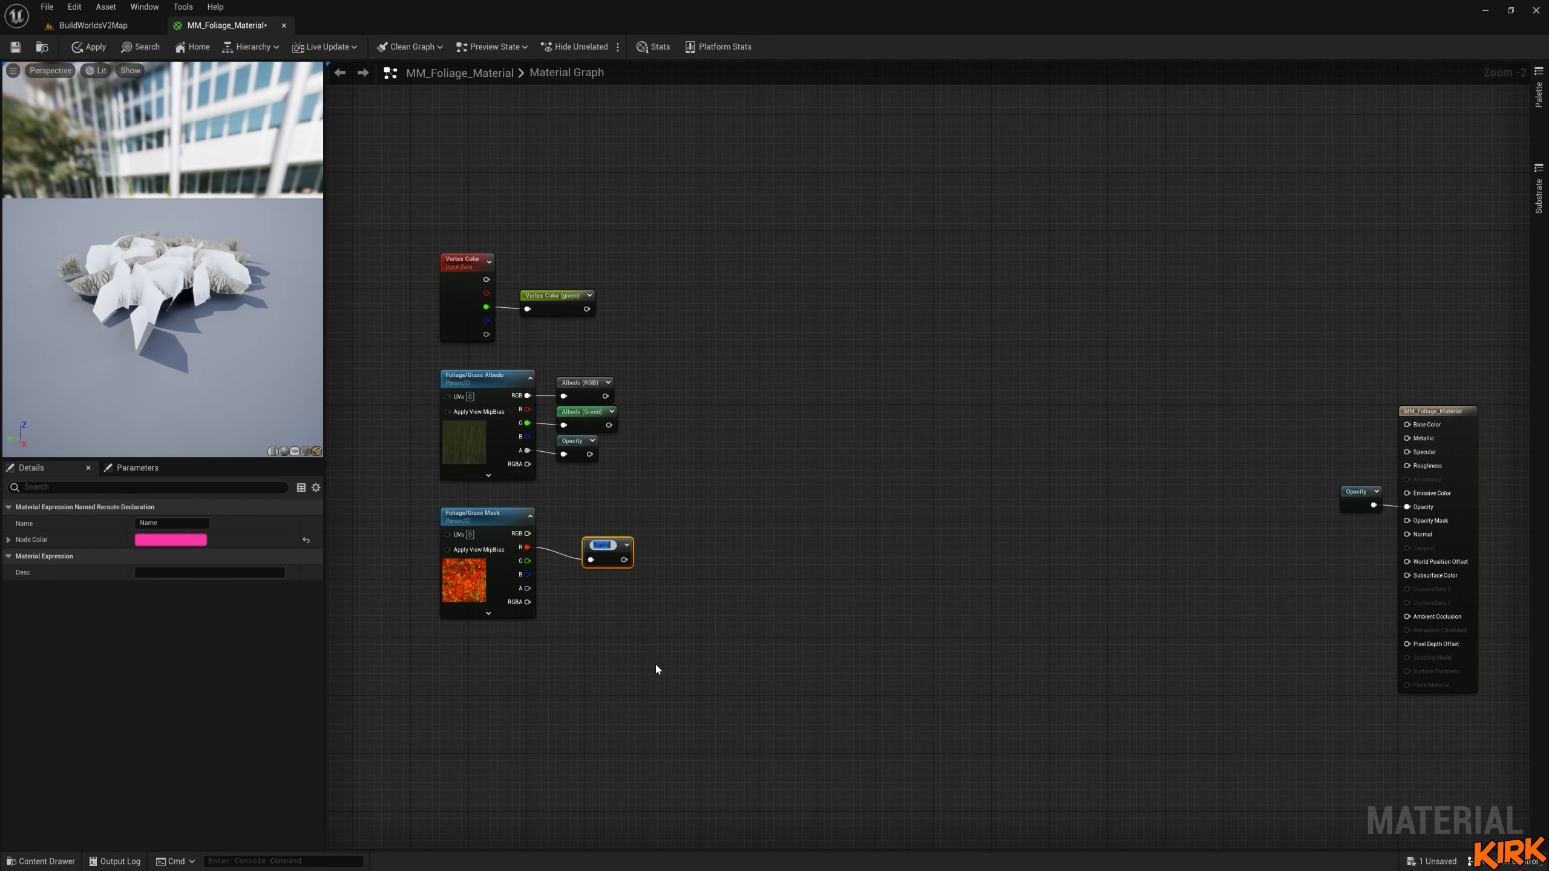
type("Mask (red")
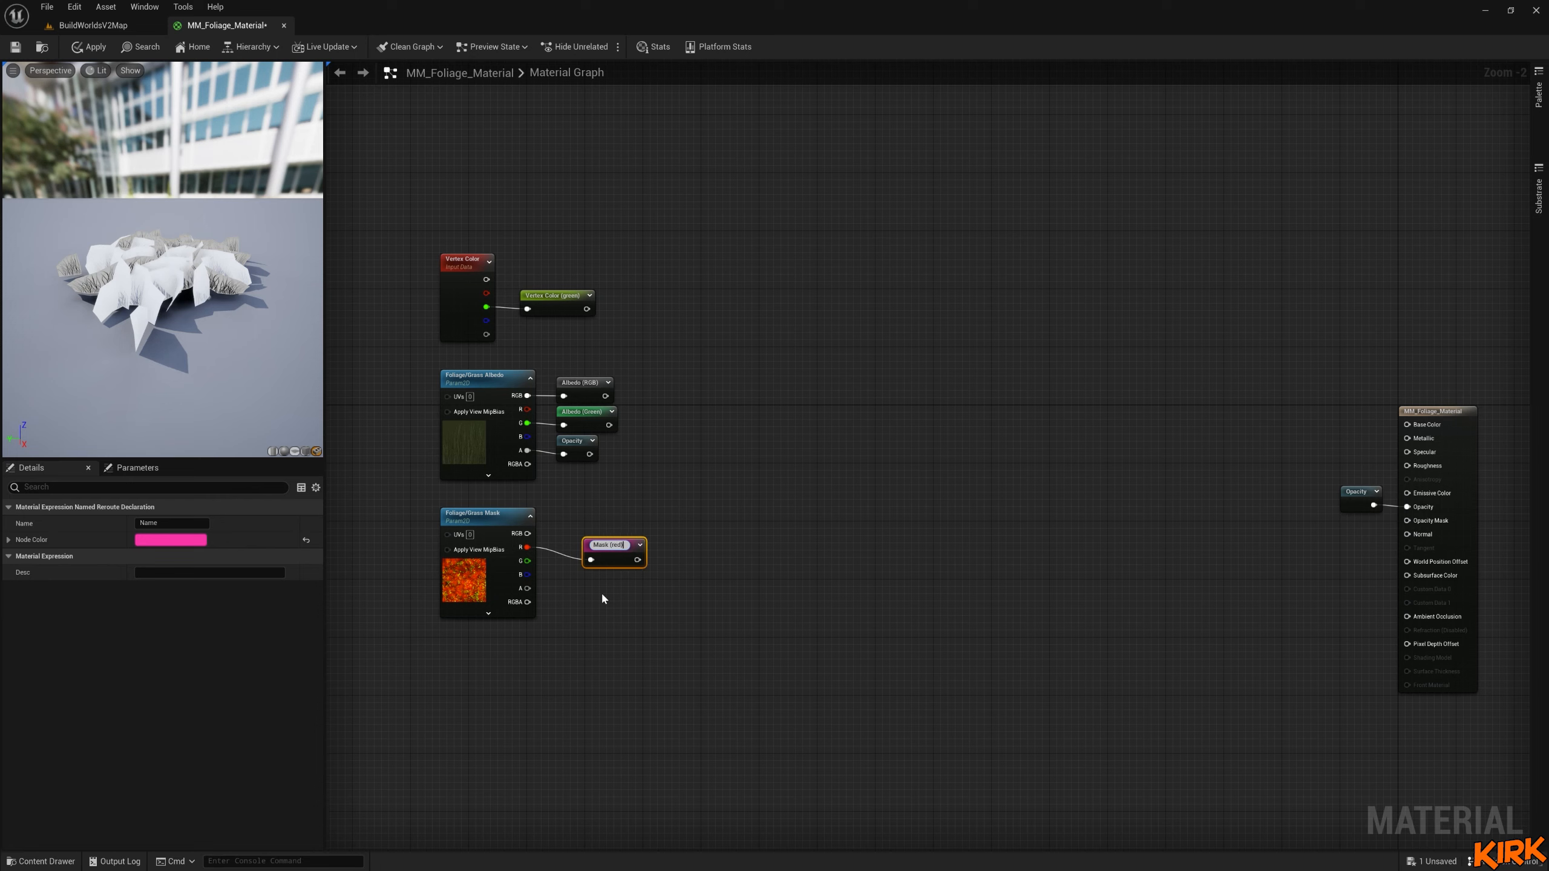
left_click(602, 594)
left_click_drag(593, 545, 560, 528)
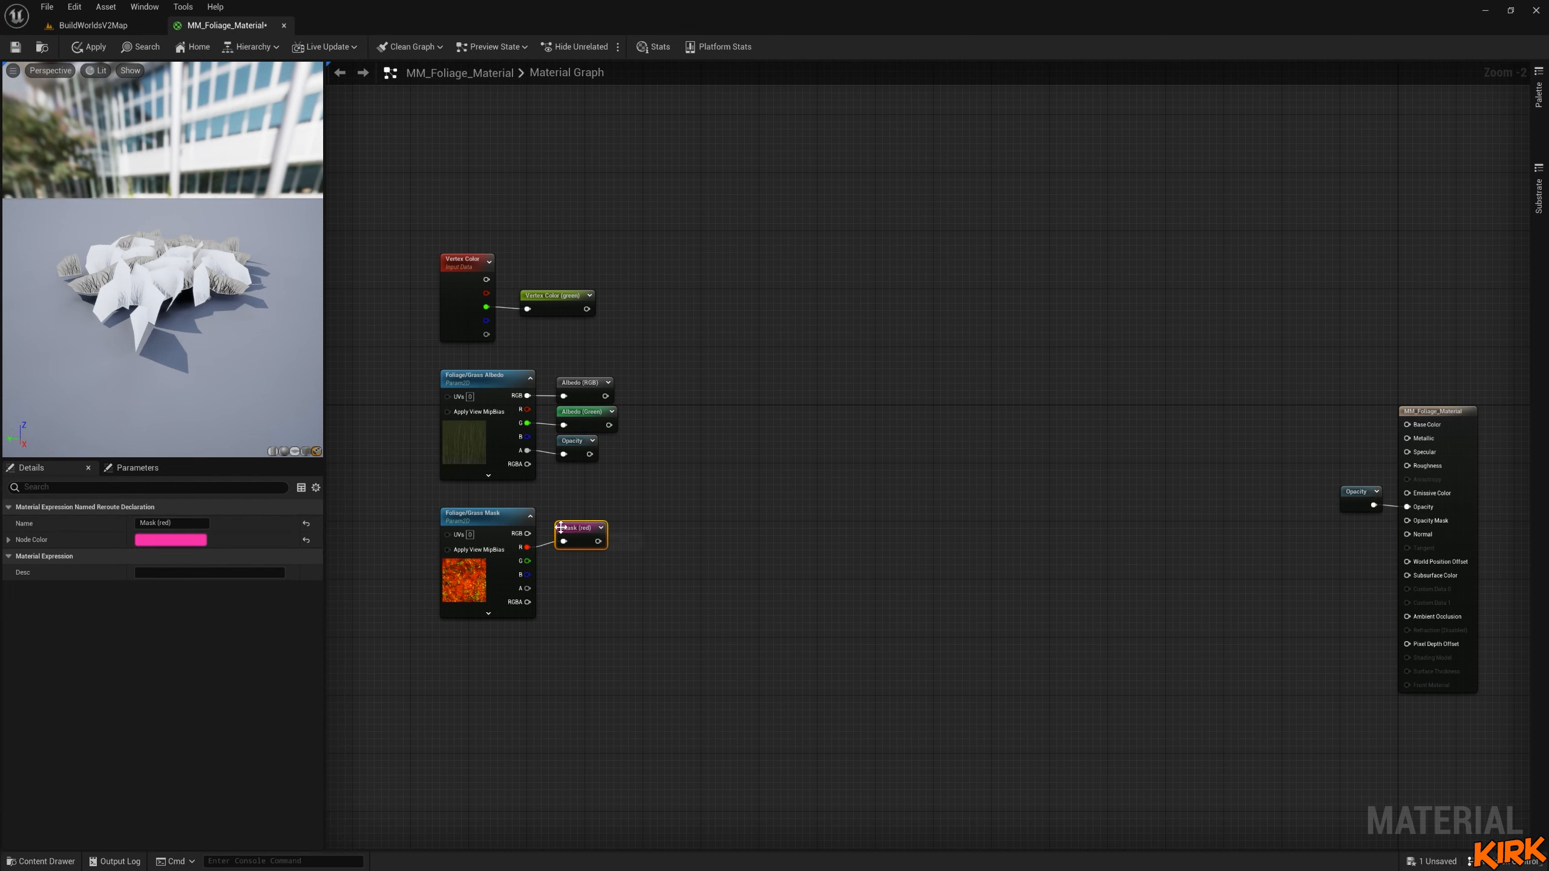
Set the Mask (red) reroute's node colour to pure red, sRGB FF0000.
left_click(194, 540)
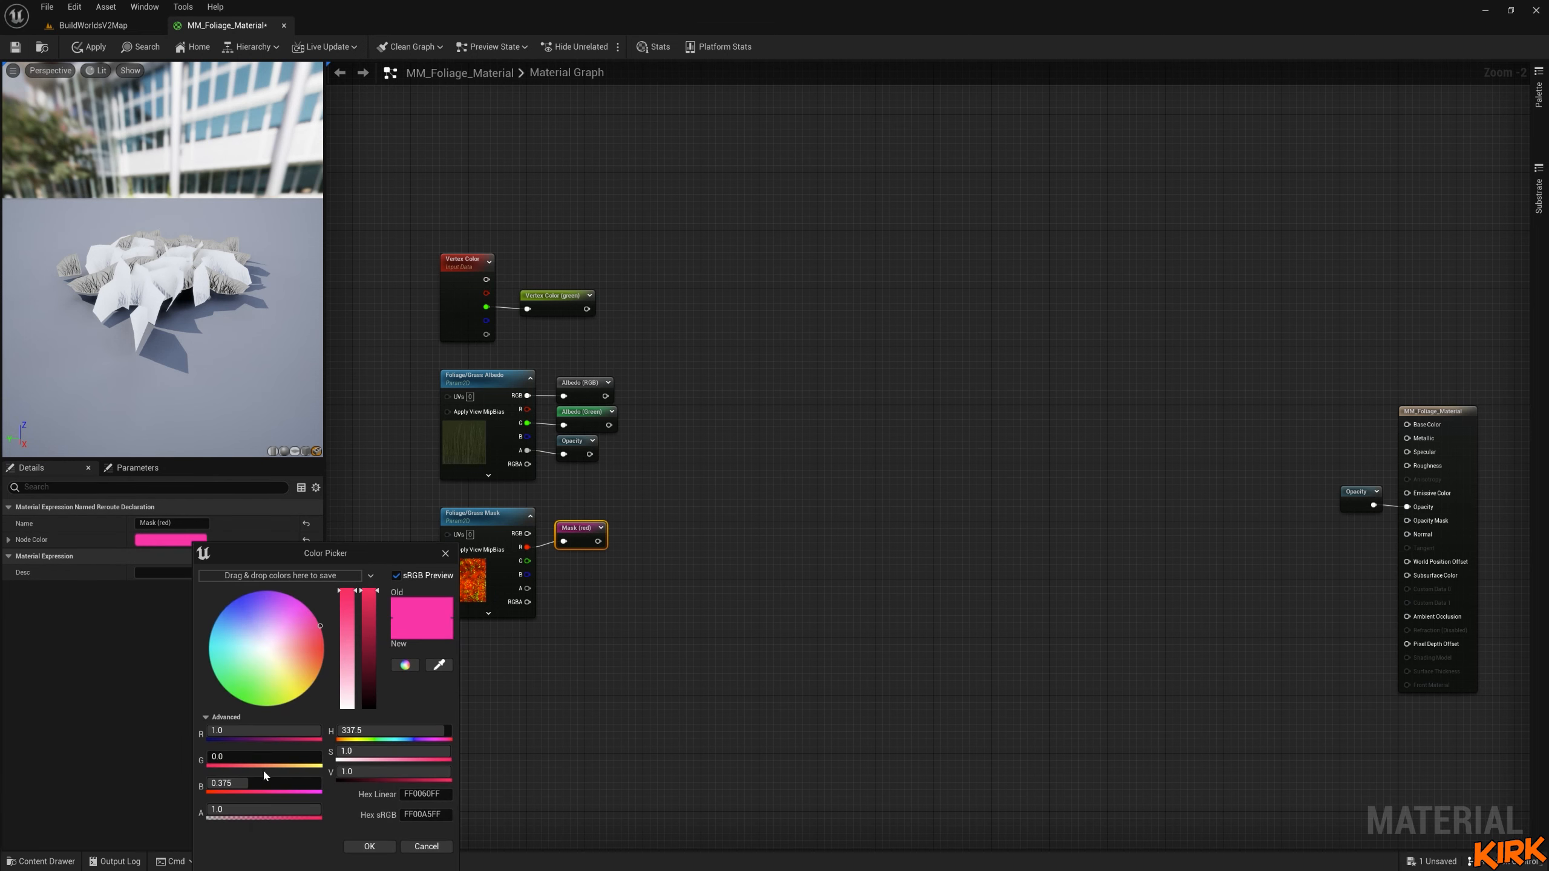
left_click_drag(264, 783, 257, 782)
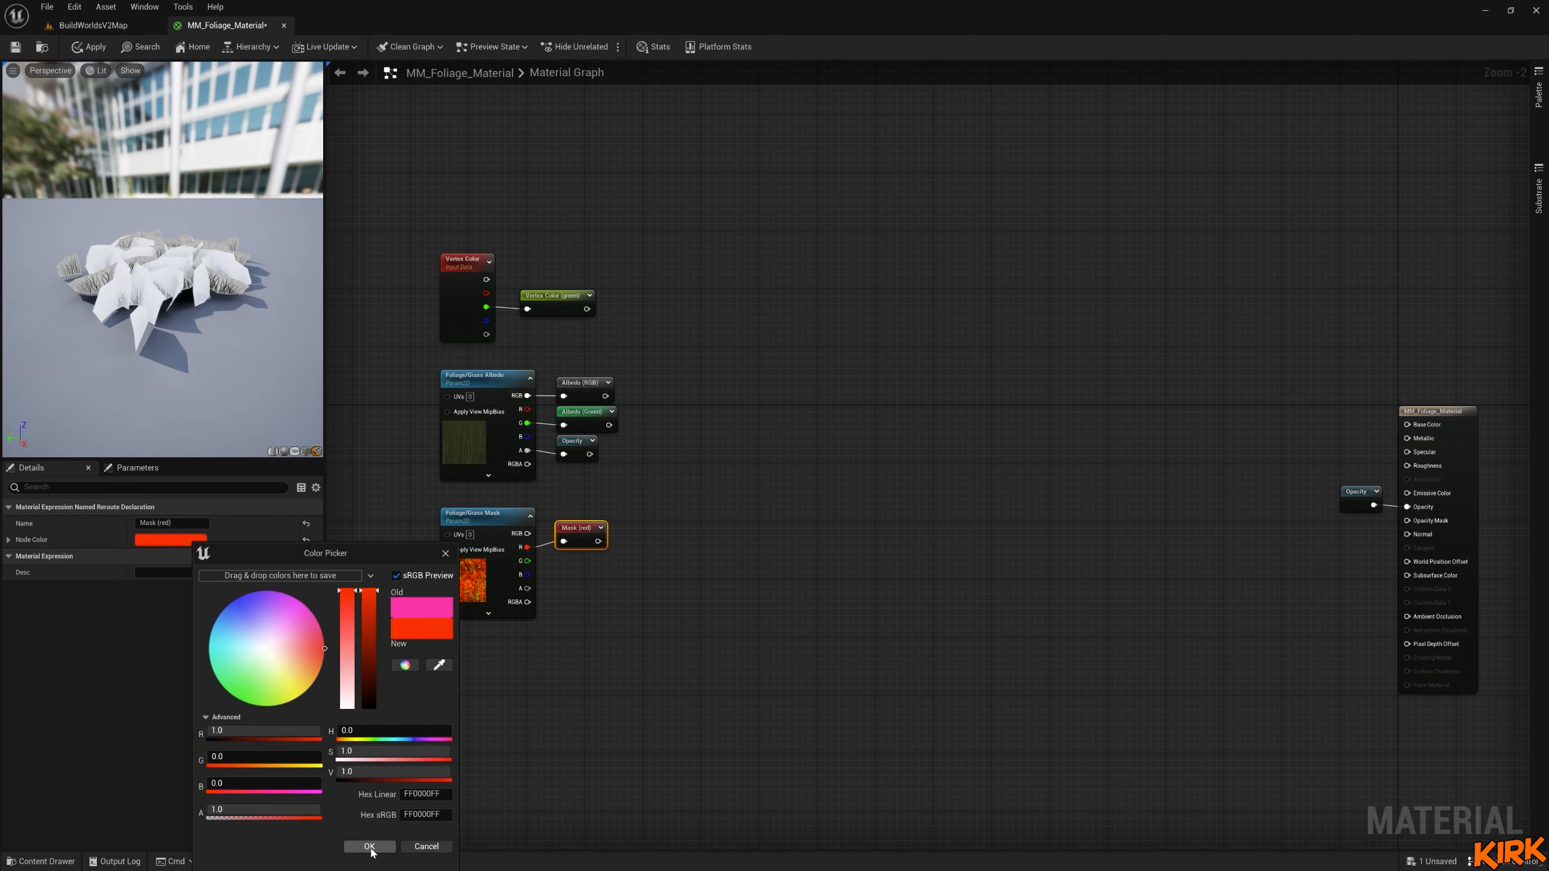
left_click(374, 846)
Attach a named reroute called Mask (green) to the green output of Foliage/Grass Mask.
left_click_drag(567, 532, 590, 583)
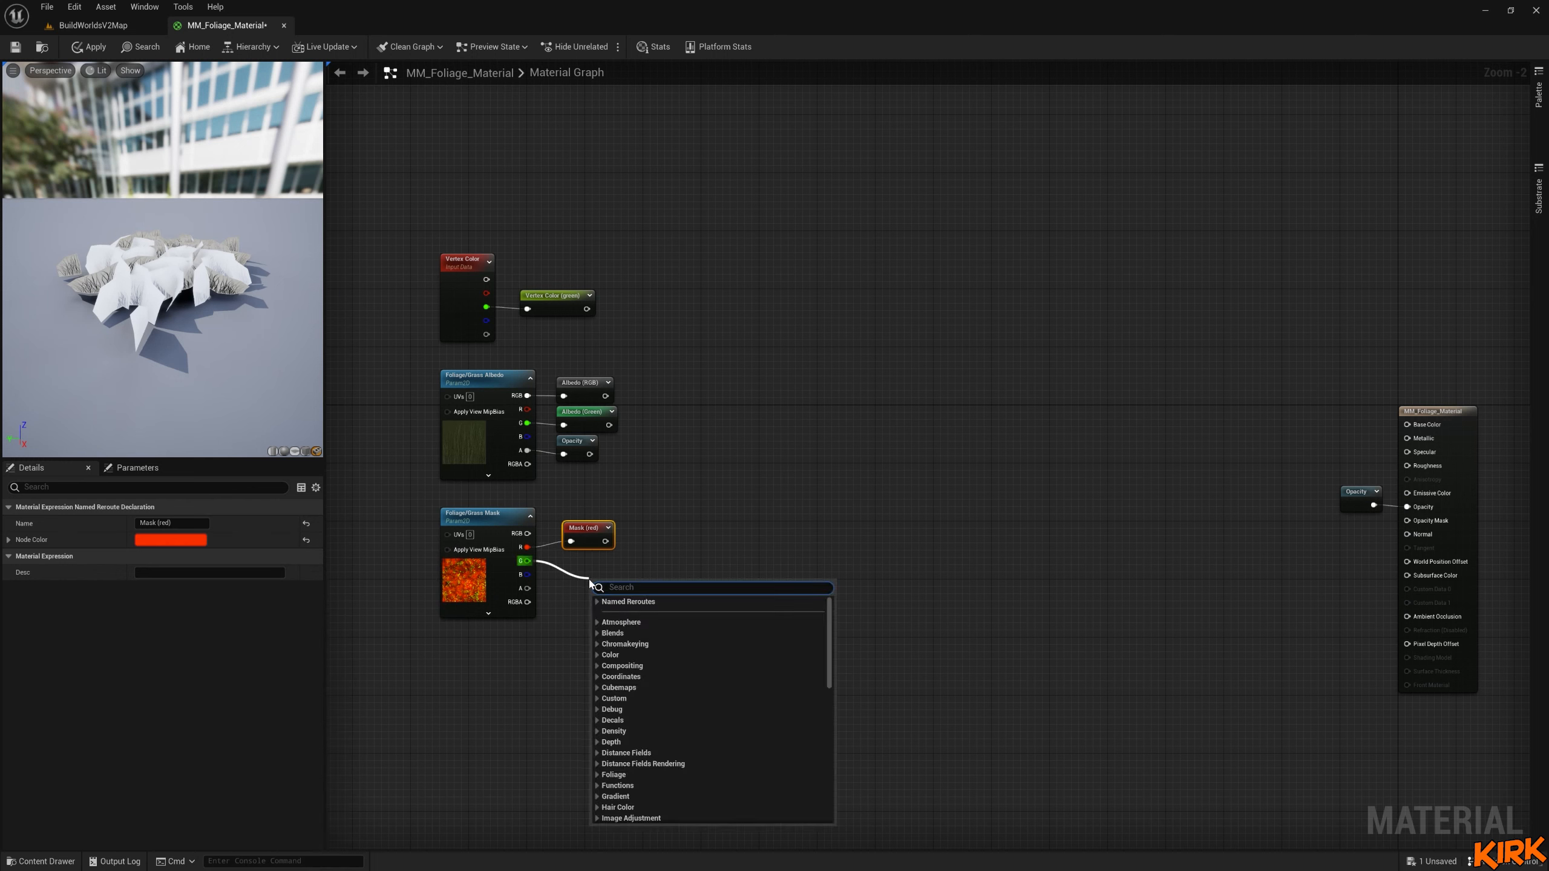
type("rer")
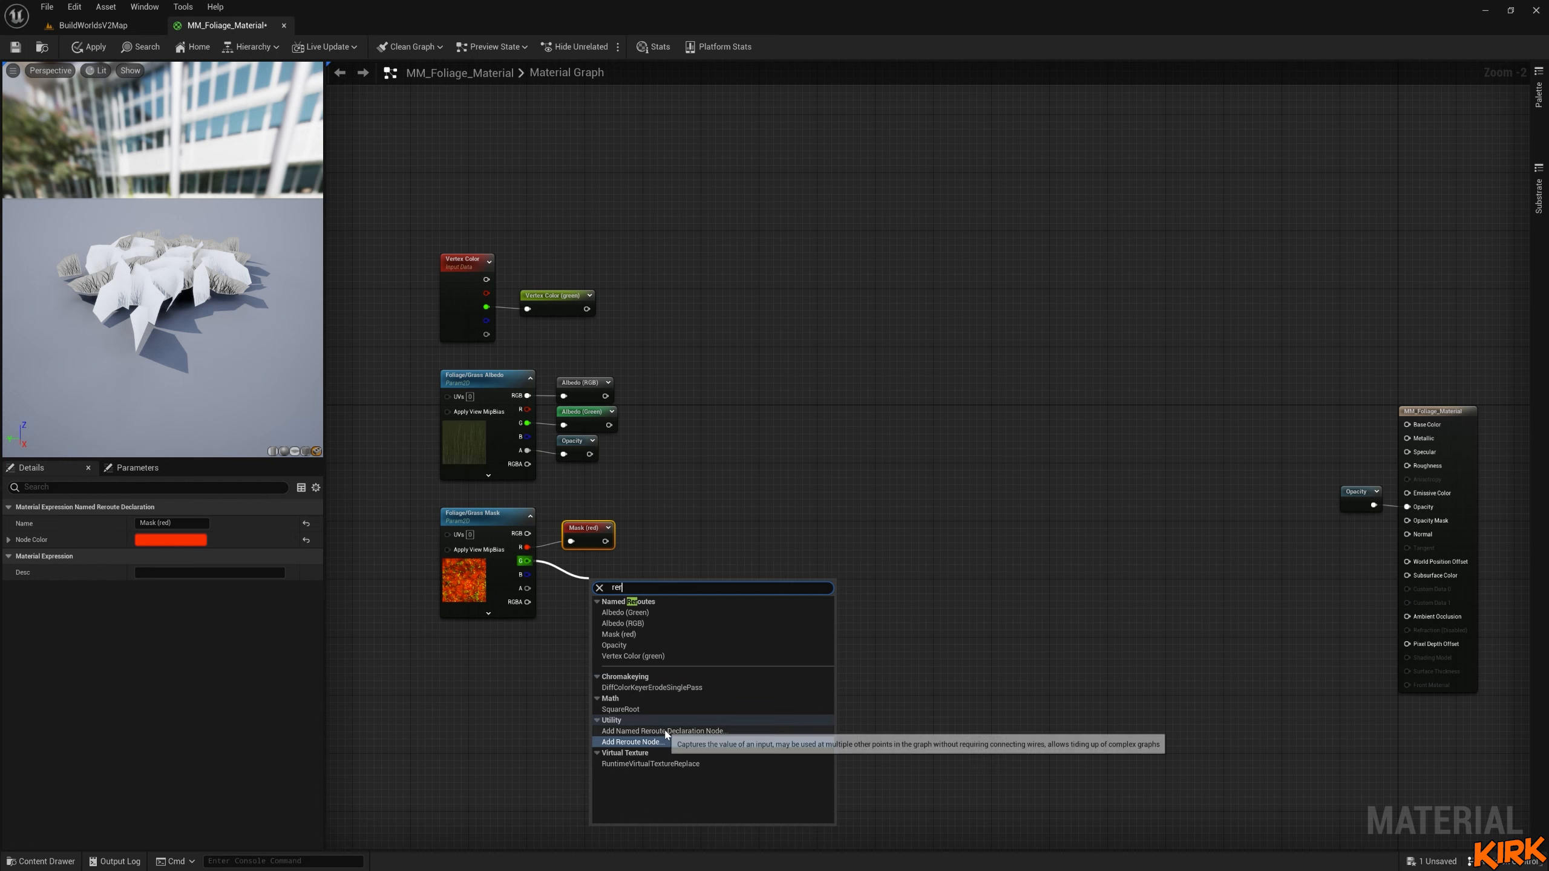
left_click(667, 730)
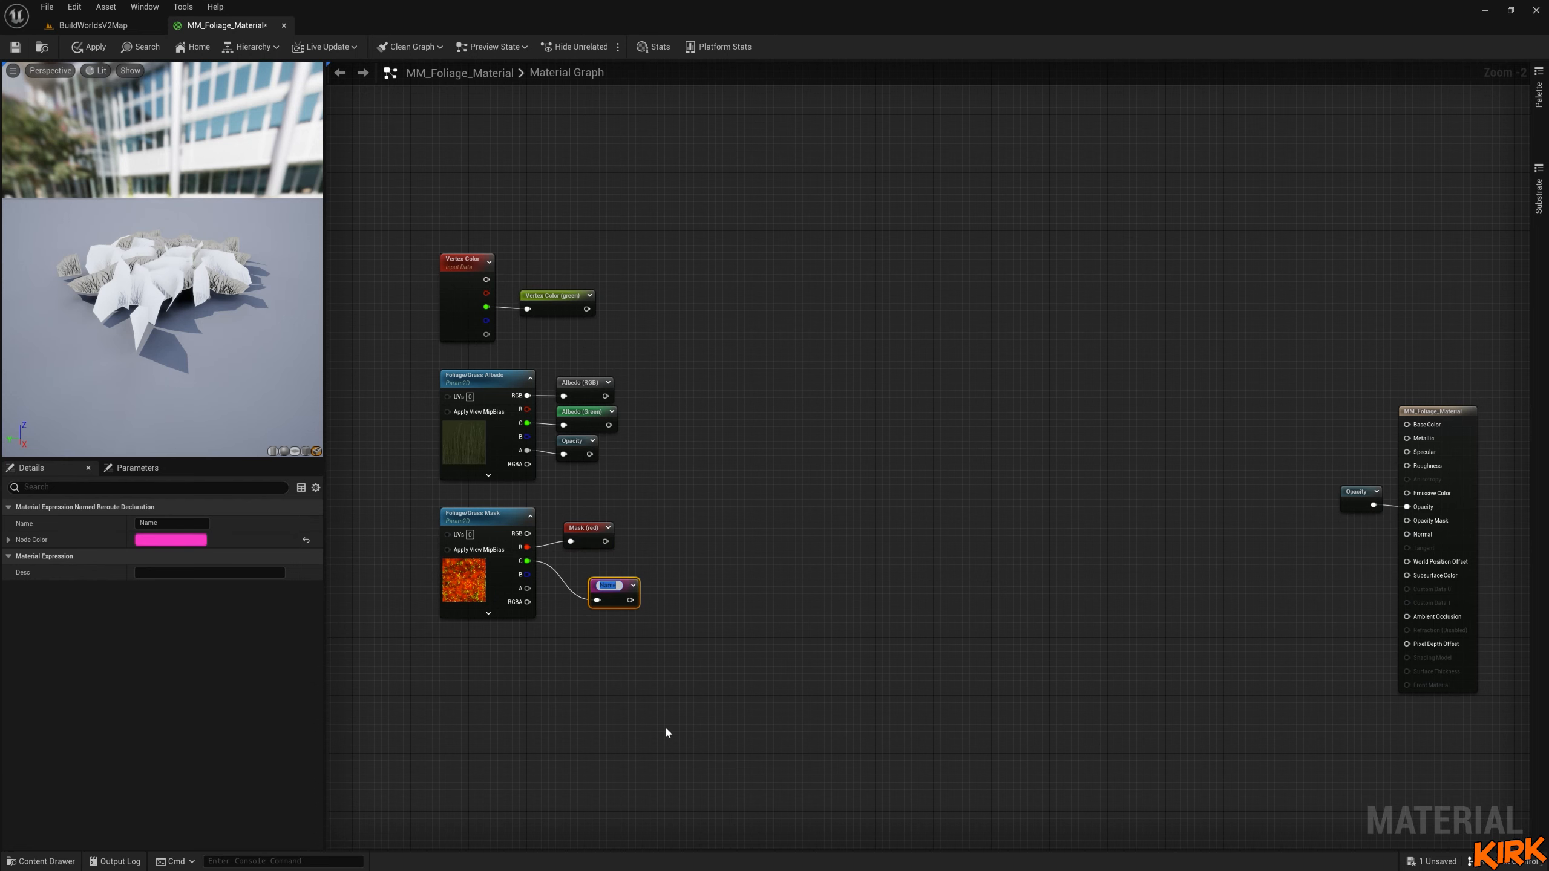
type("Mask (green)")
Set the Mask (green) reroute's node colour to pure green and align the node directly under Mask (red).
left_click(177, 540)
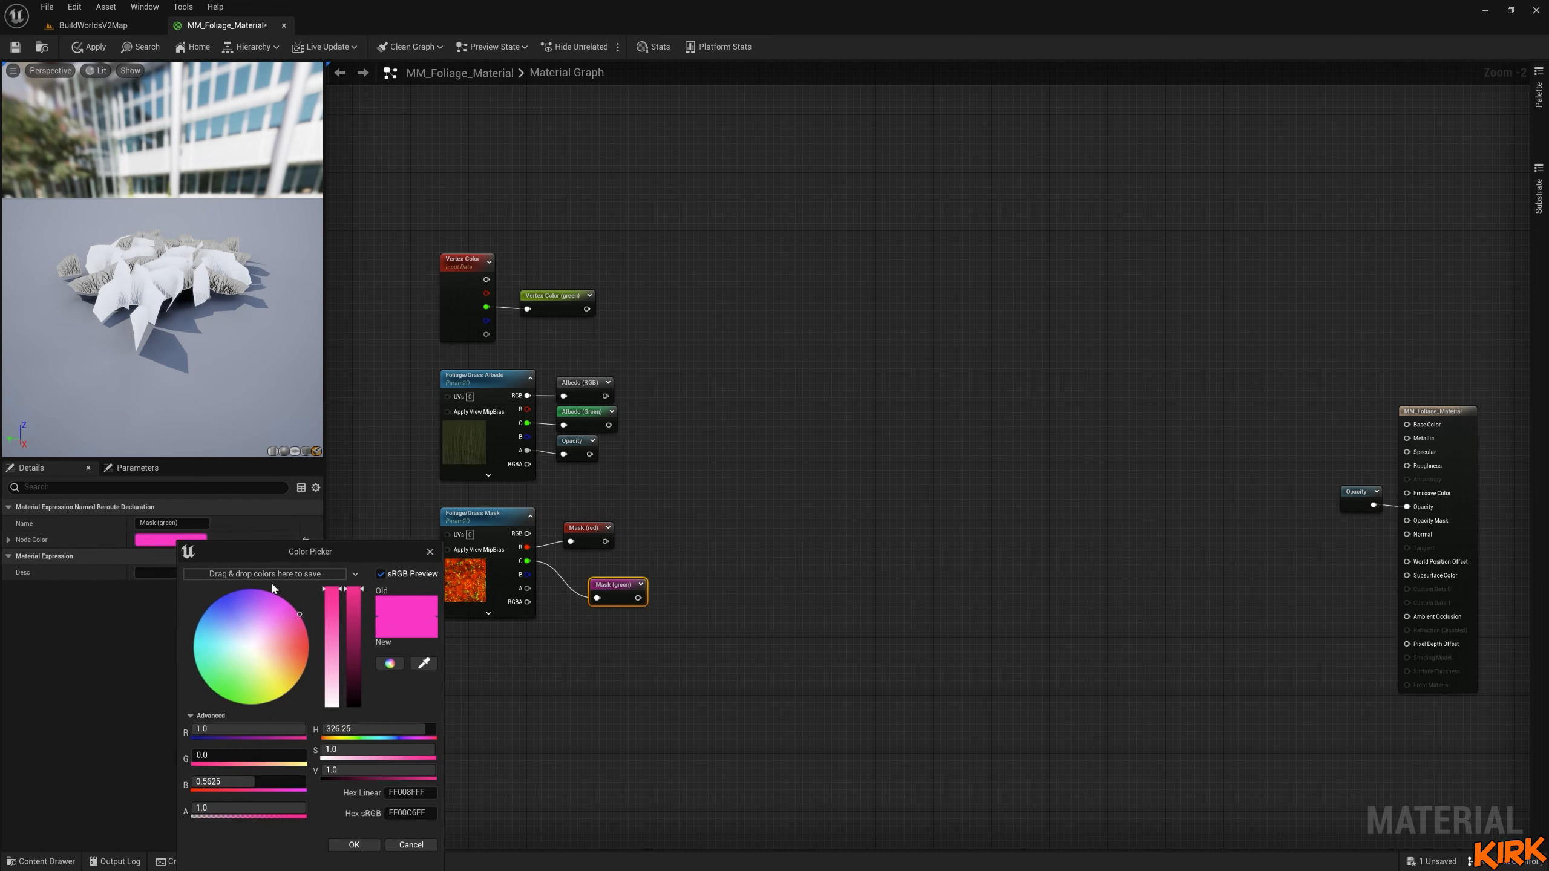
left_click_drag(221, 758, 191, 731)
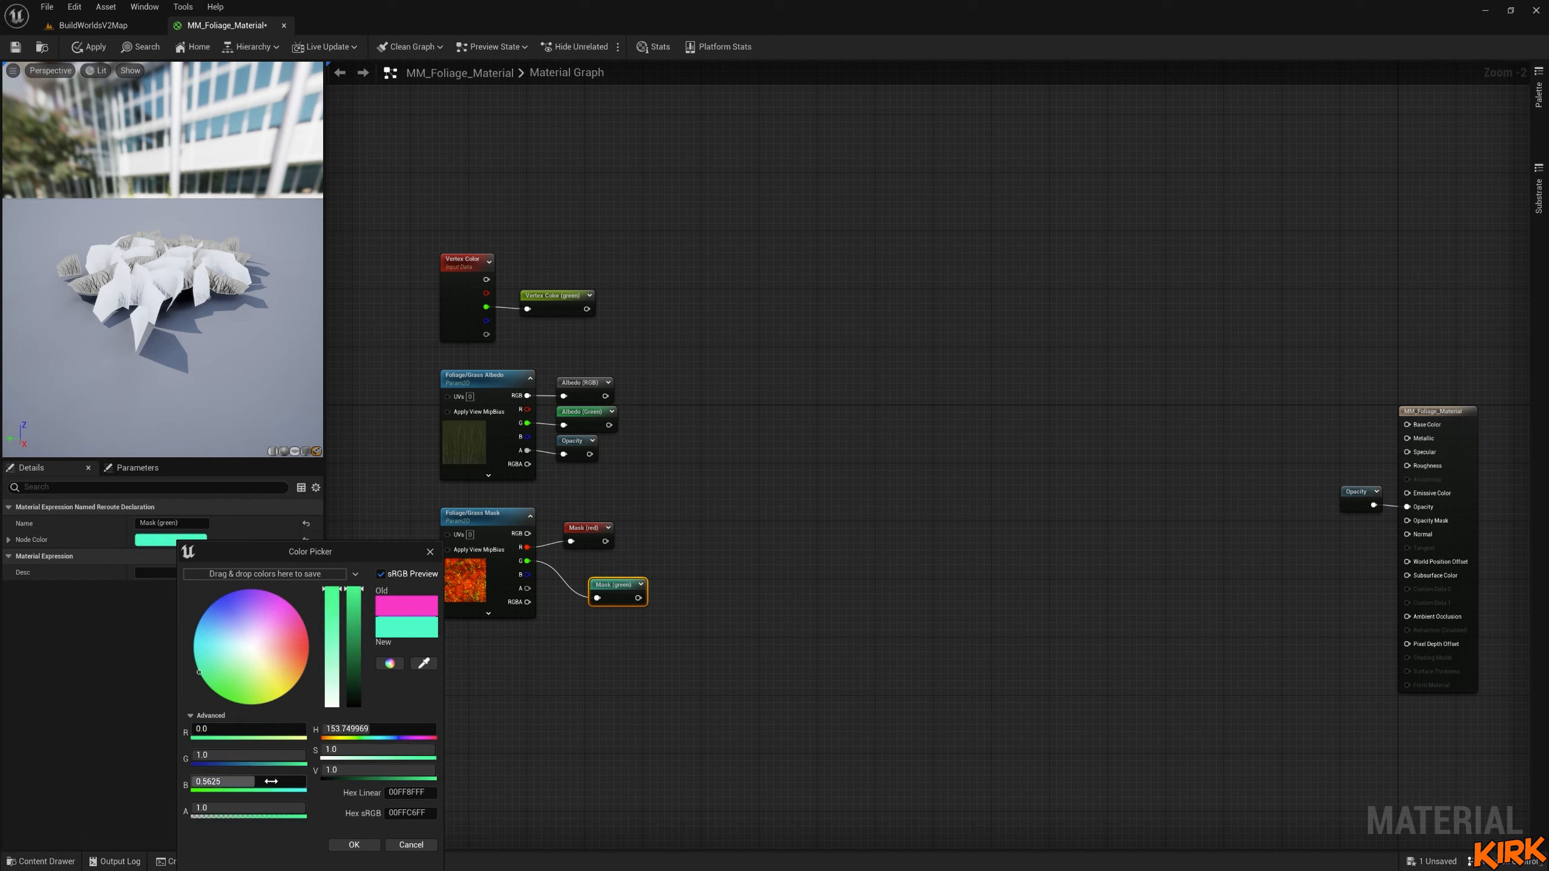
left_click_drag(255, 783, 191, 783)
left_click(354, 845)
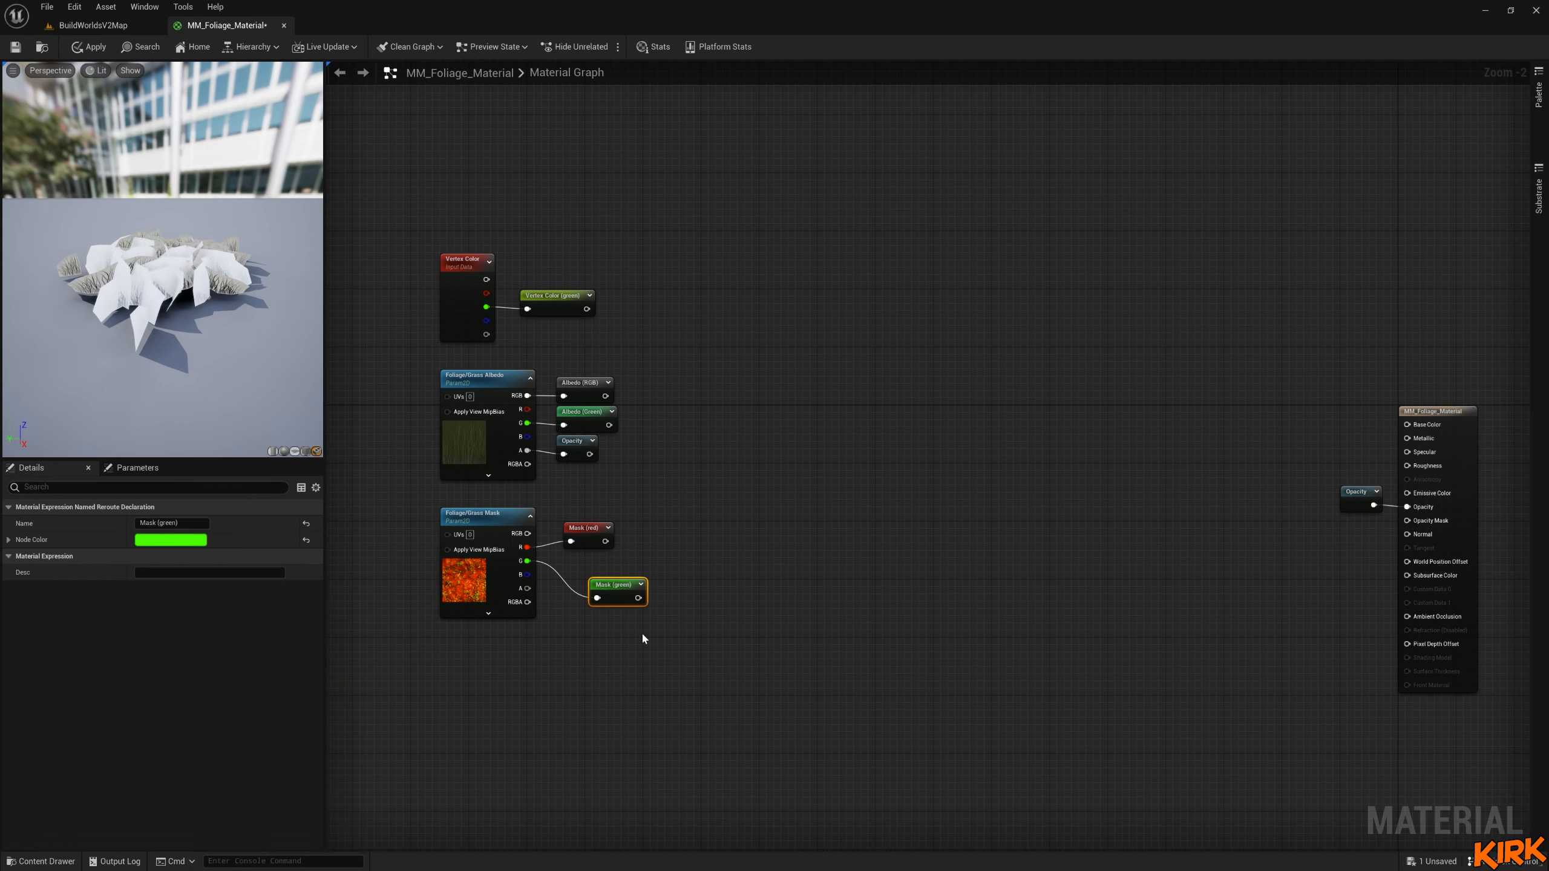
left_click_drag(614, 589, 588, 562)
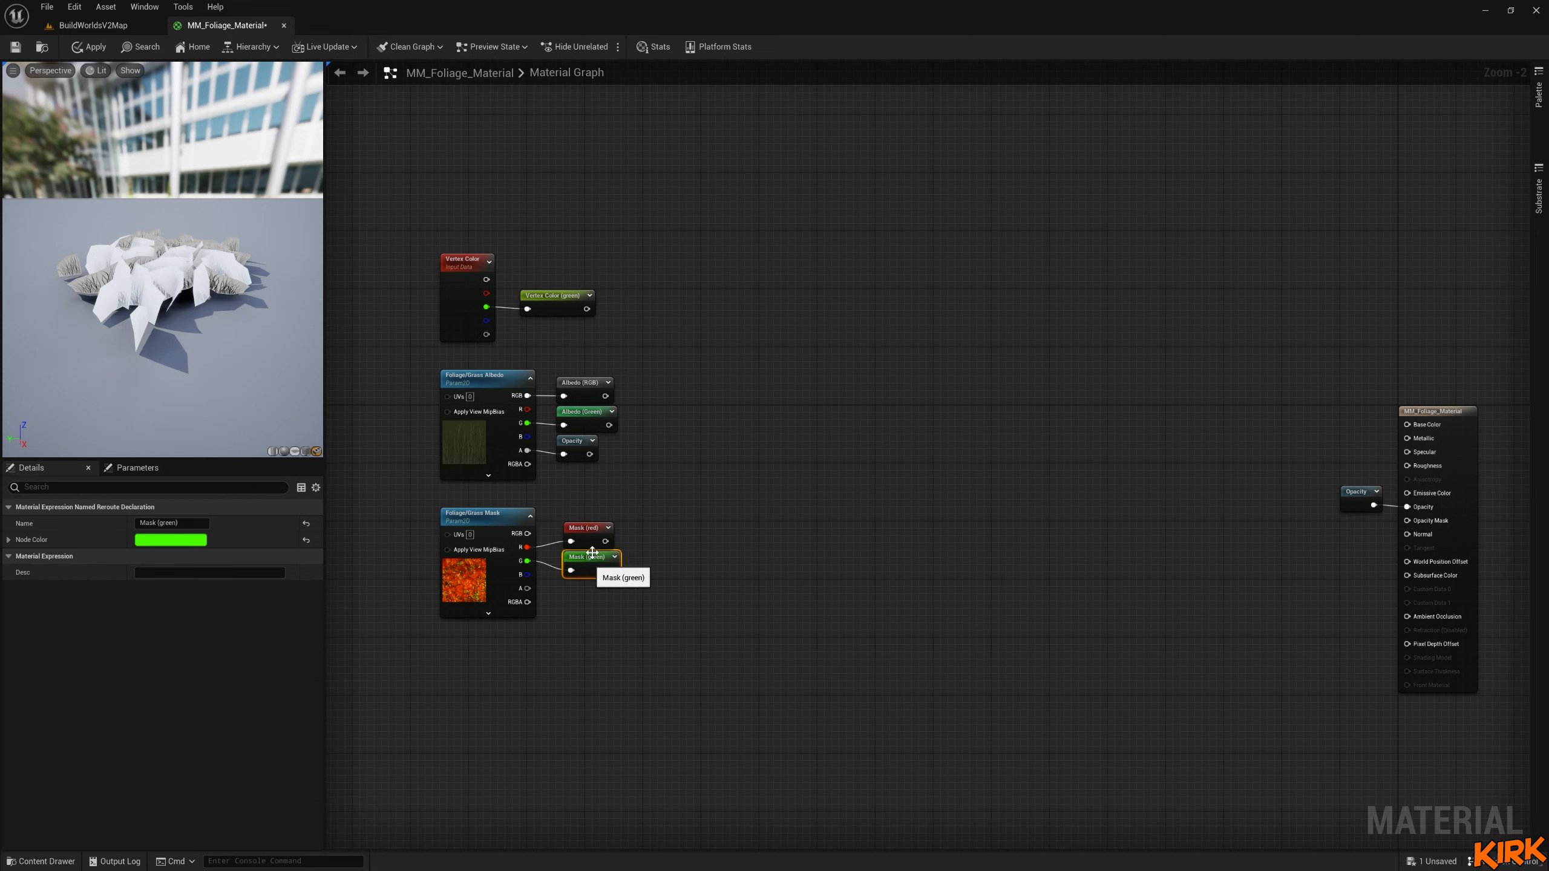
Darken the Vertex Color (green) reroute's node colour to a deep olive green.
left_click(569, 297)
left_click(189, 540)
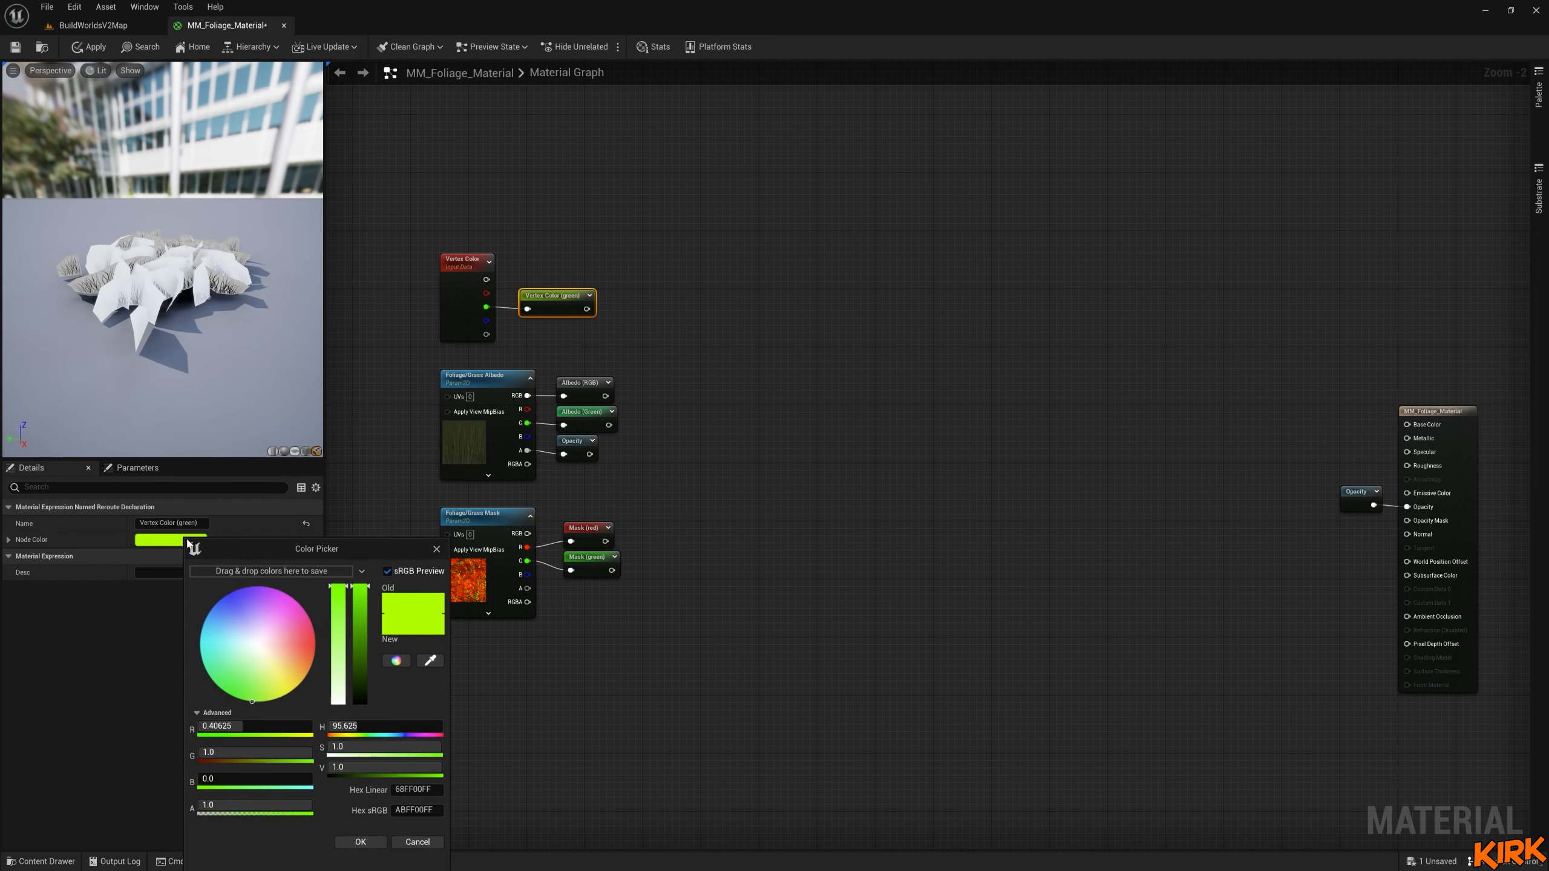
left_click_drag(354, 641, 360, 691)
left_click(361, 842)
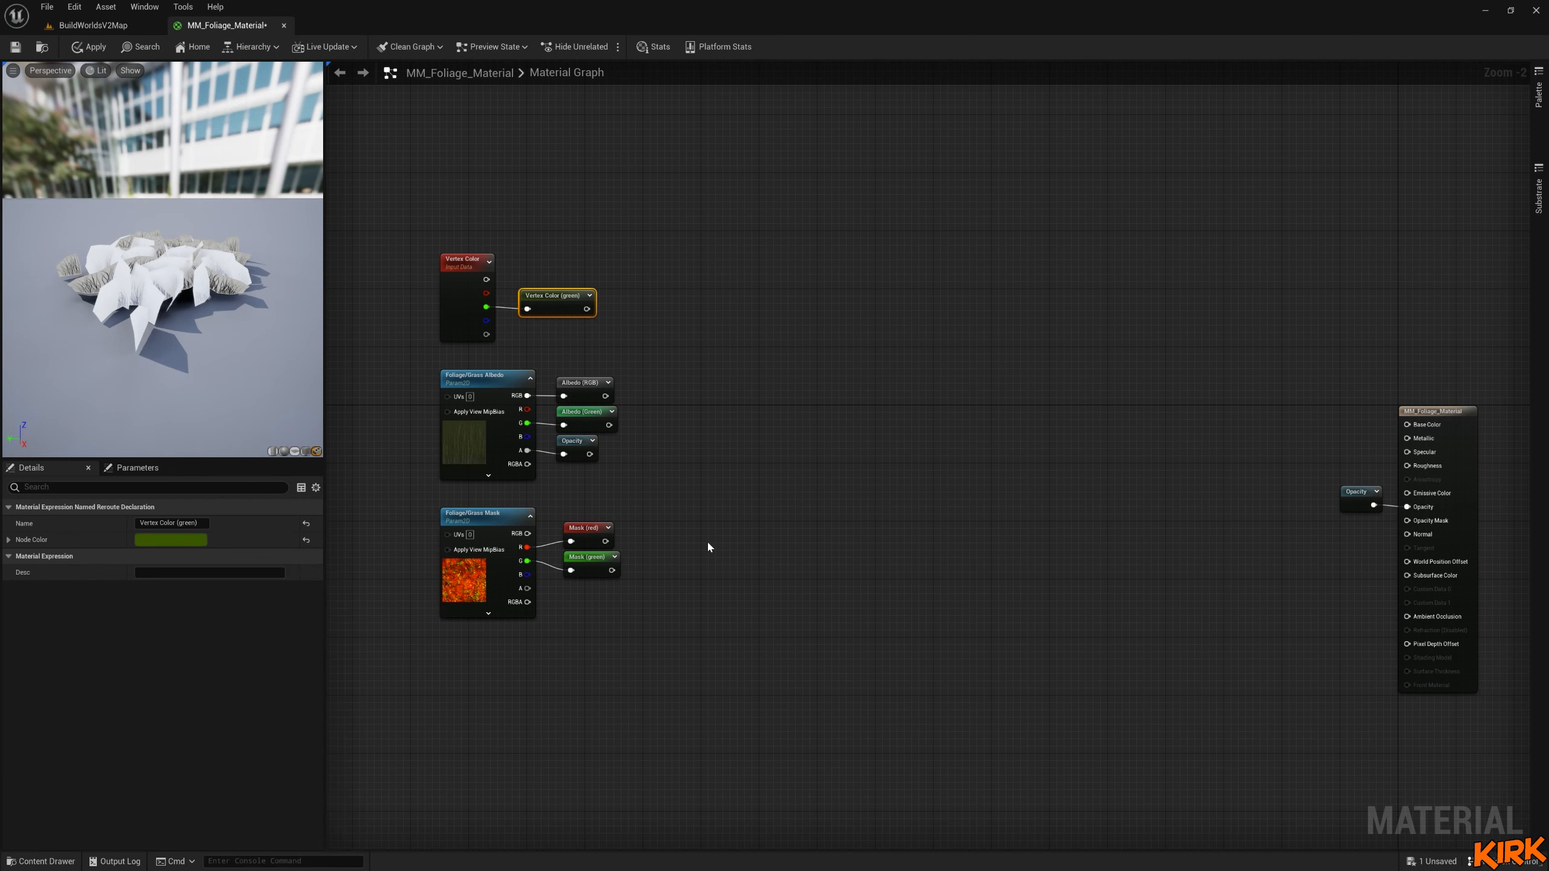
Enclose the vertex colour, albedo and mask nodes with their reroutes in a comment box titled Shader Back Bone.
right_click_drag(708, 542, 769, 585)
left_click_drag(888, 143, 425, 604)
key("c")
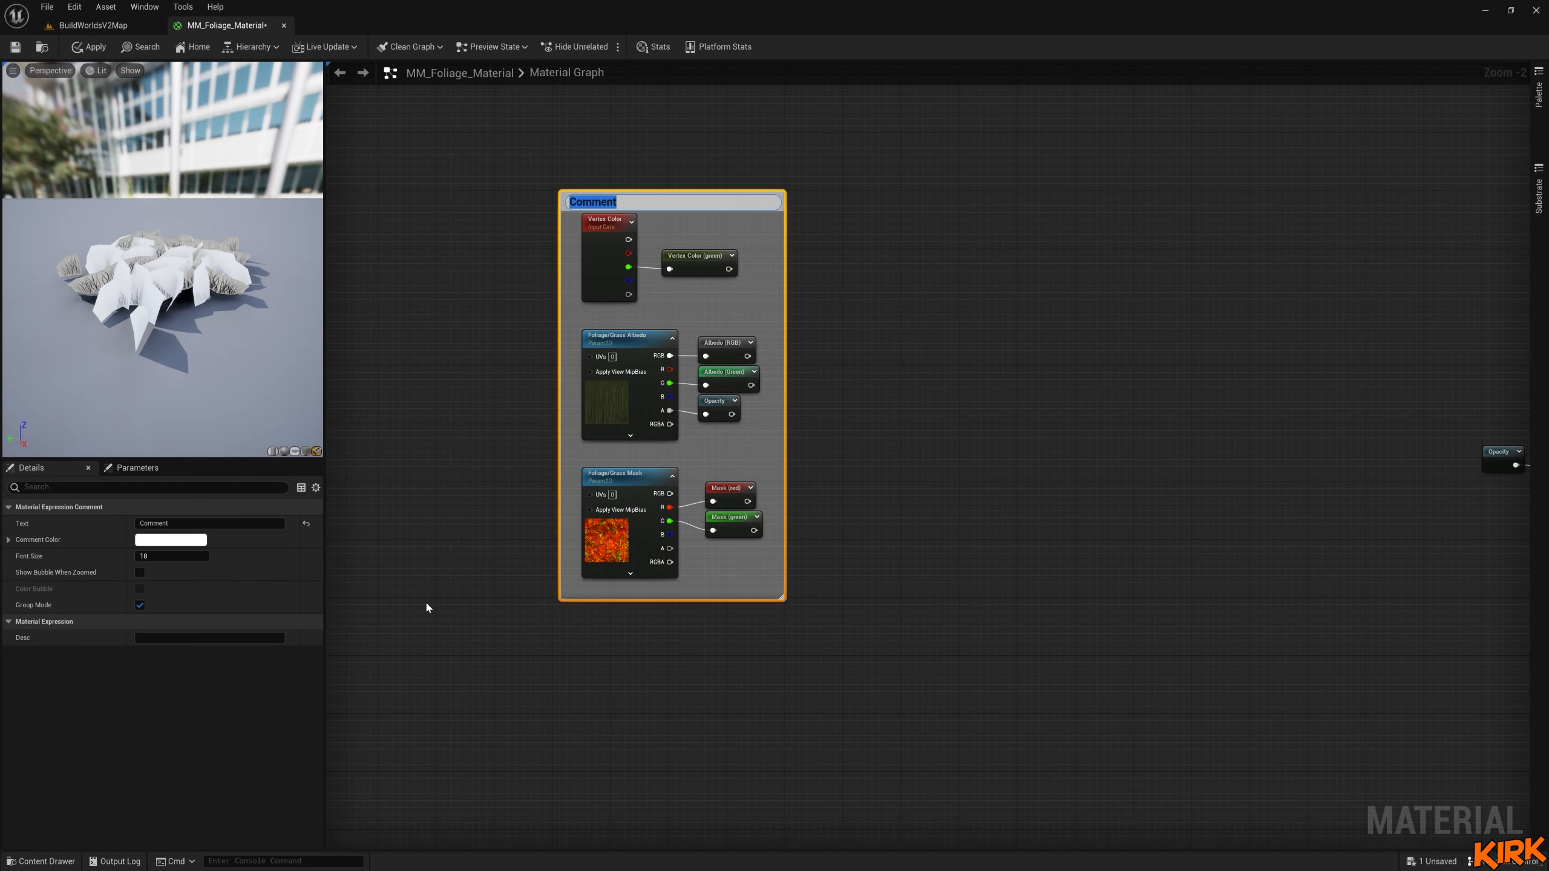
type("Shader Back Bone")
Set the Shader Back Bone comment colour to mint green and widen the box to make room before the texture nodes.
left_click(188, 539)
left_click_drag(272, 641, 204, 691)
left_click(373, 841)
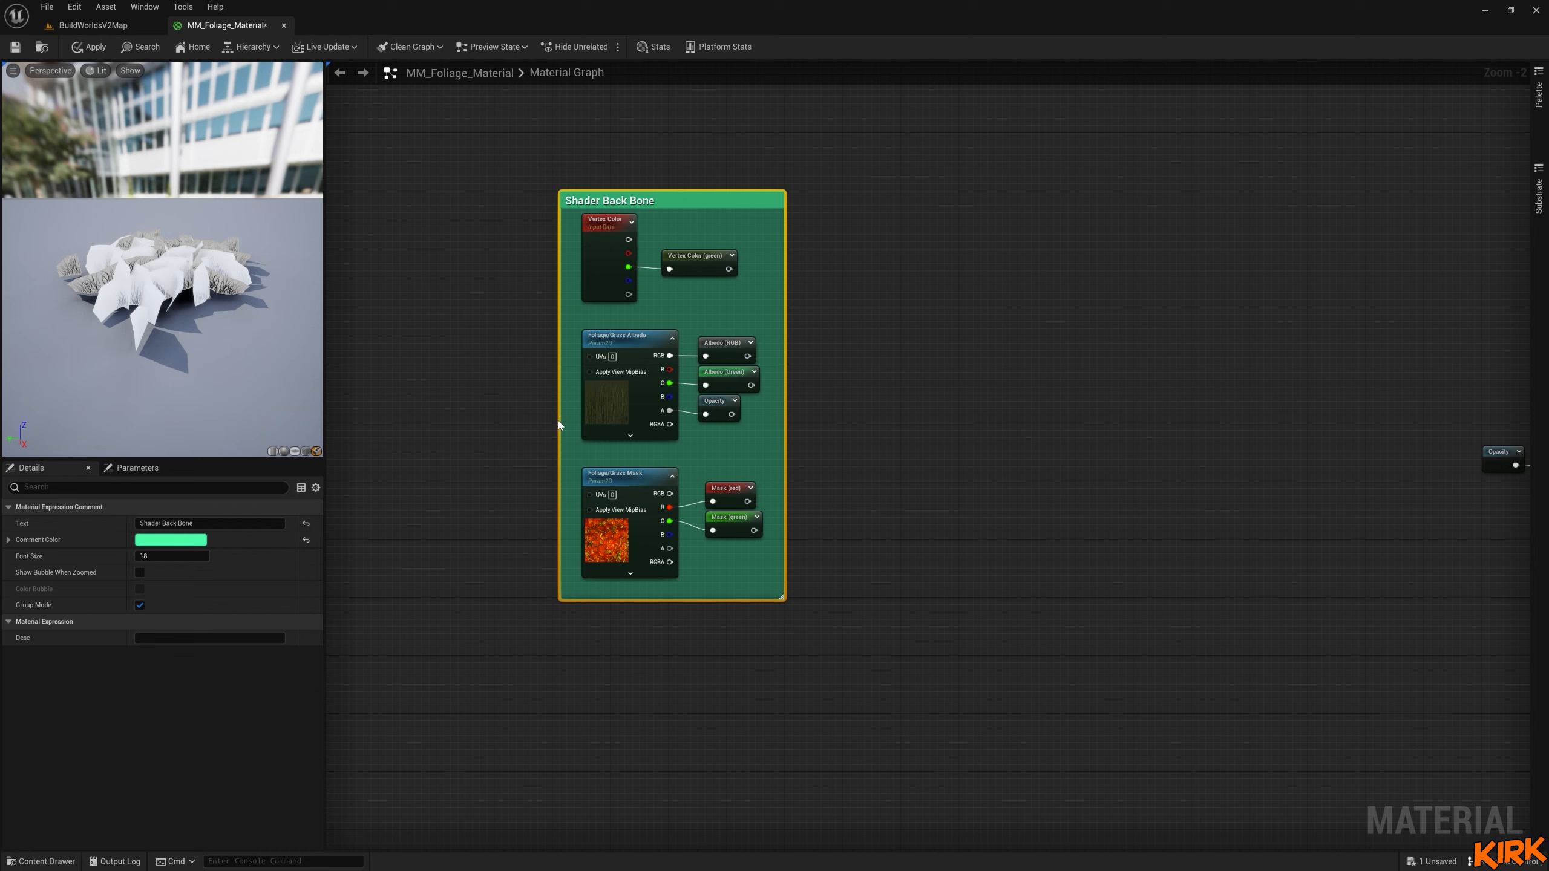
left_click_drag(559, 426, 374, 418)
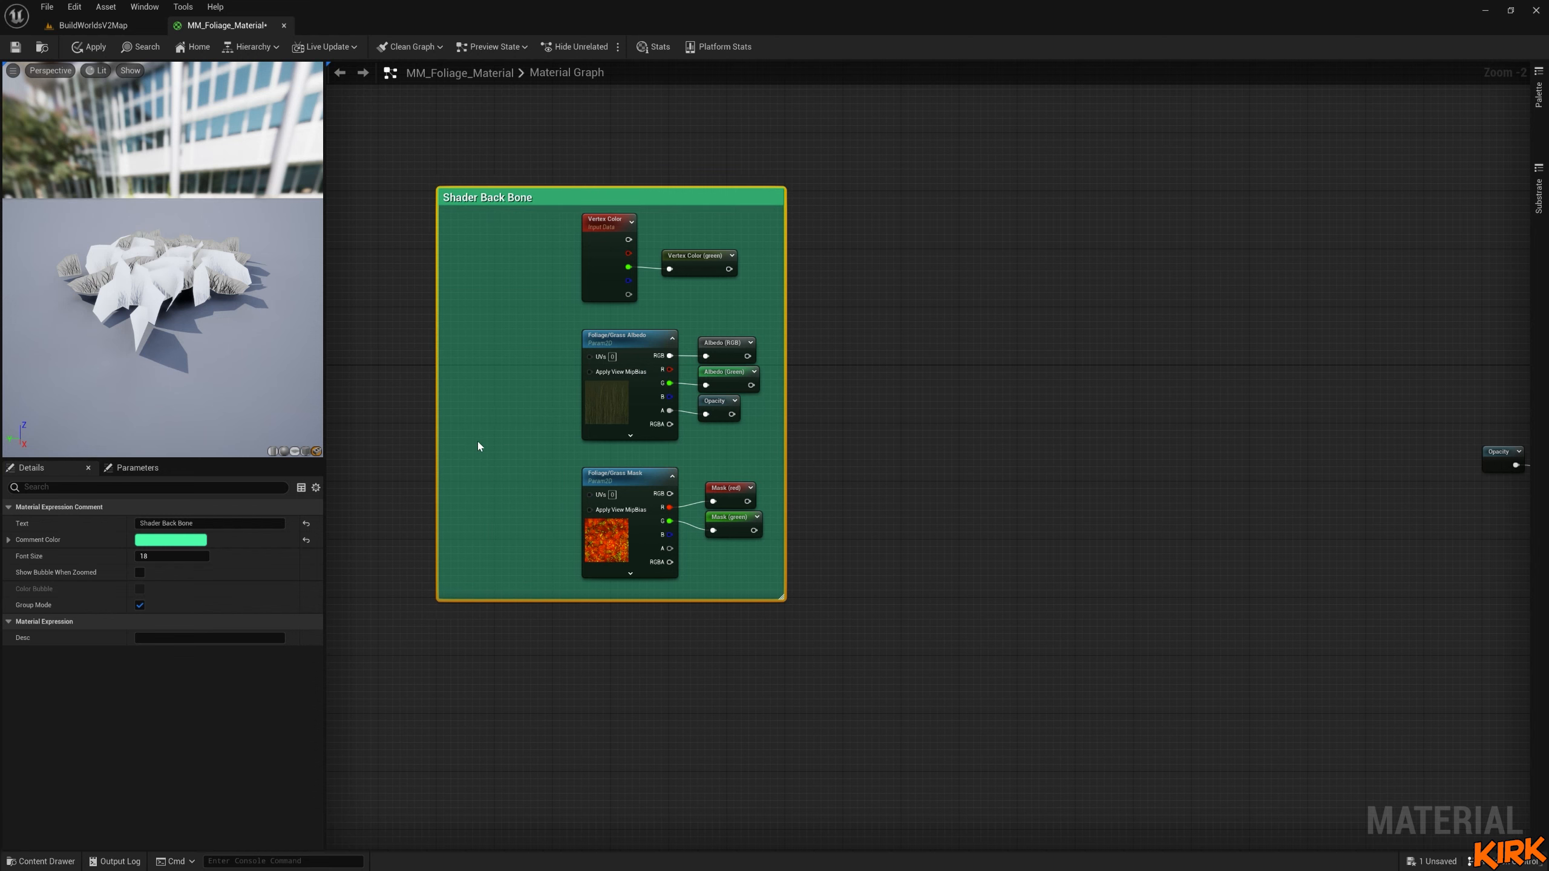
Feed a WorldCoords-XY function into the UVs input of Foliage/Grass Mask and align it in front of the texture node.
right_click(503, 490)
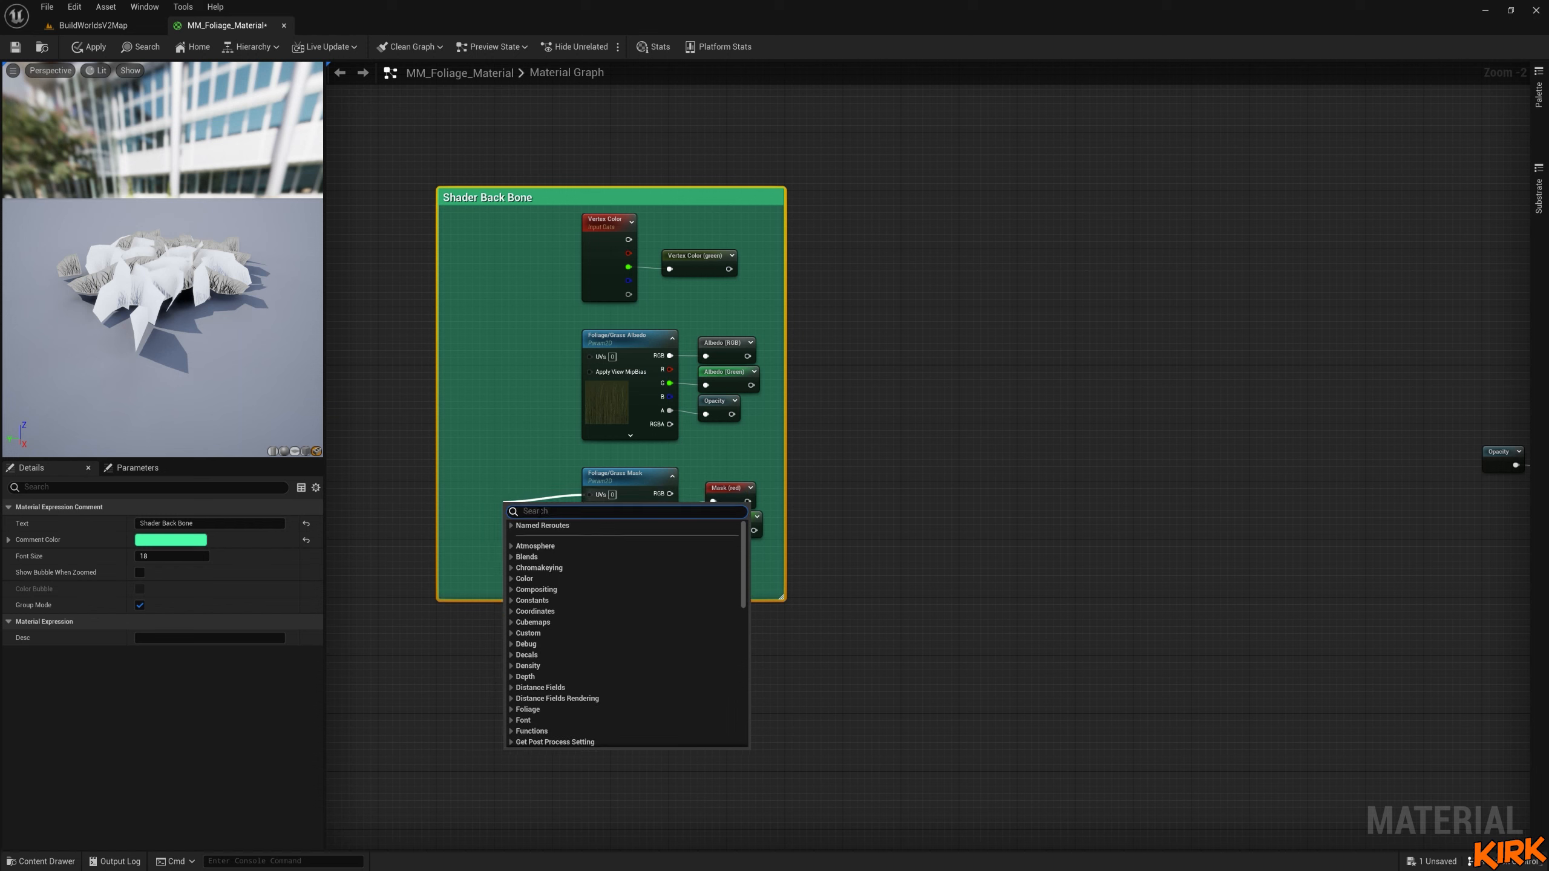
type("world")
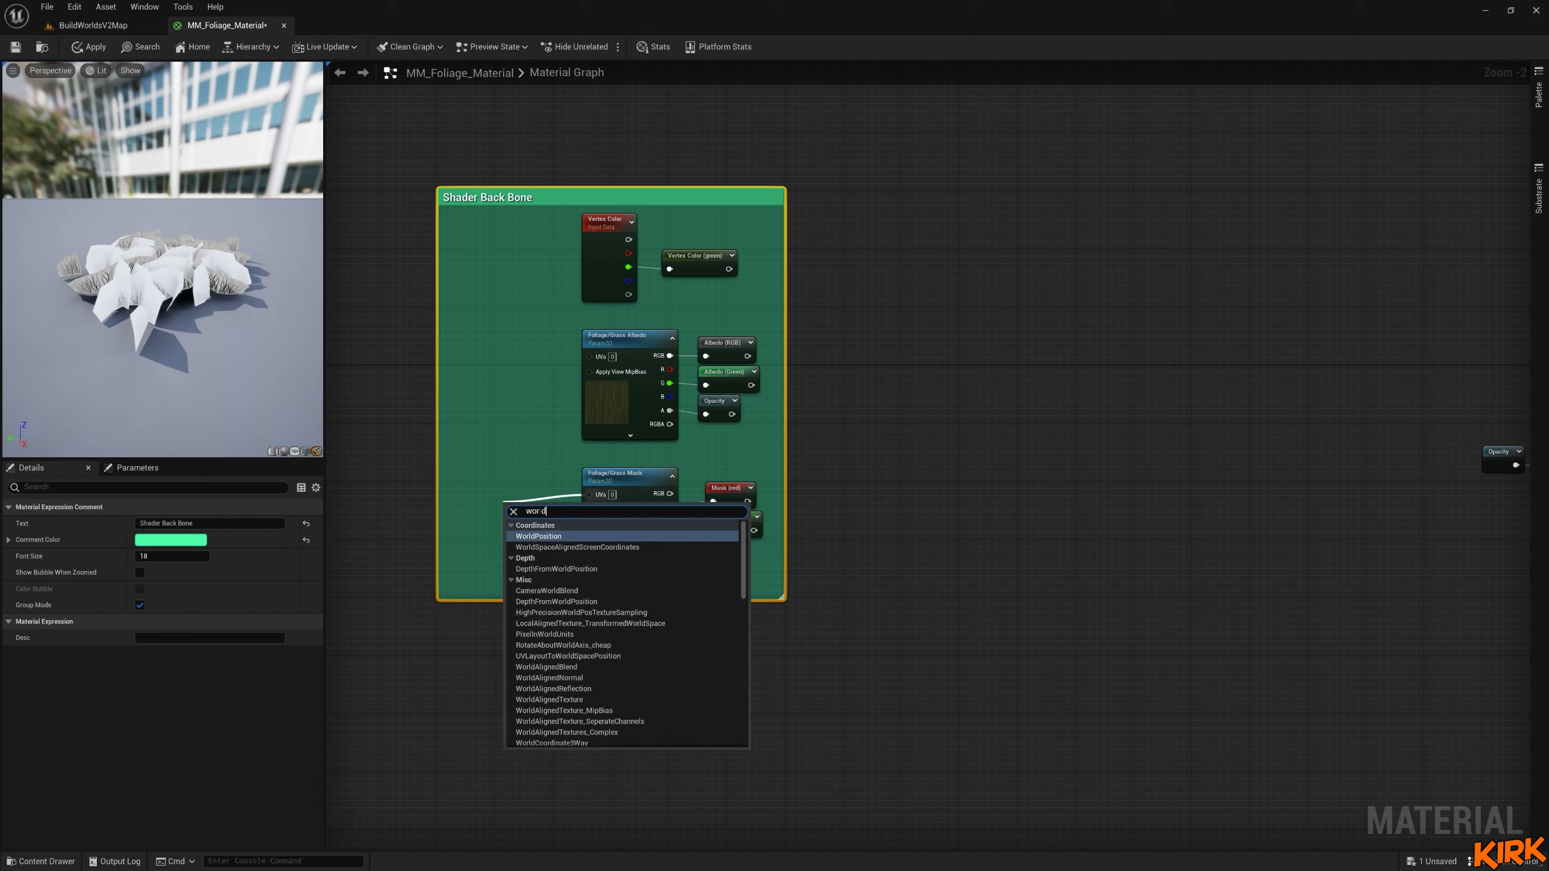
type("Co")
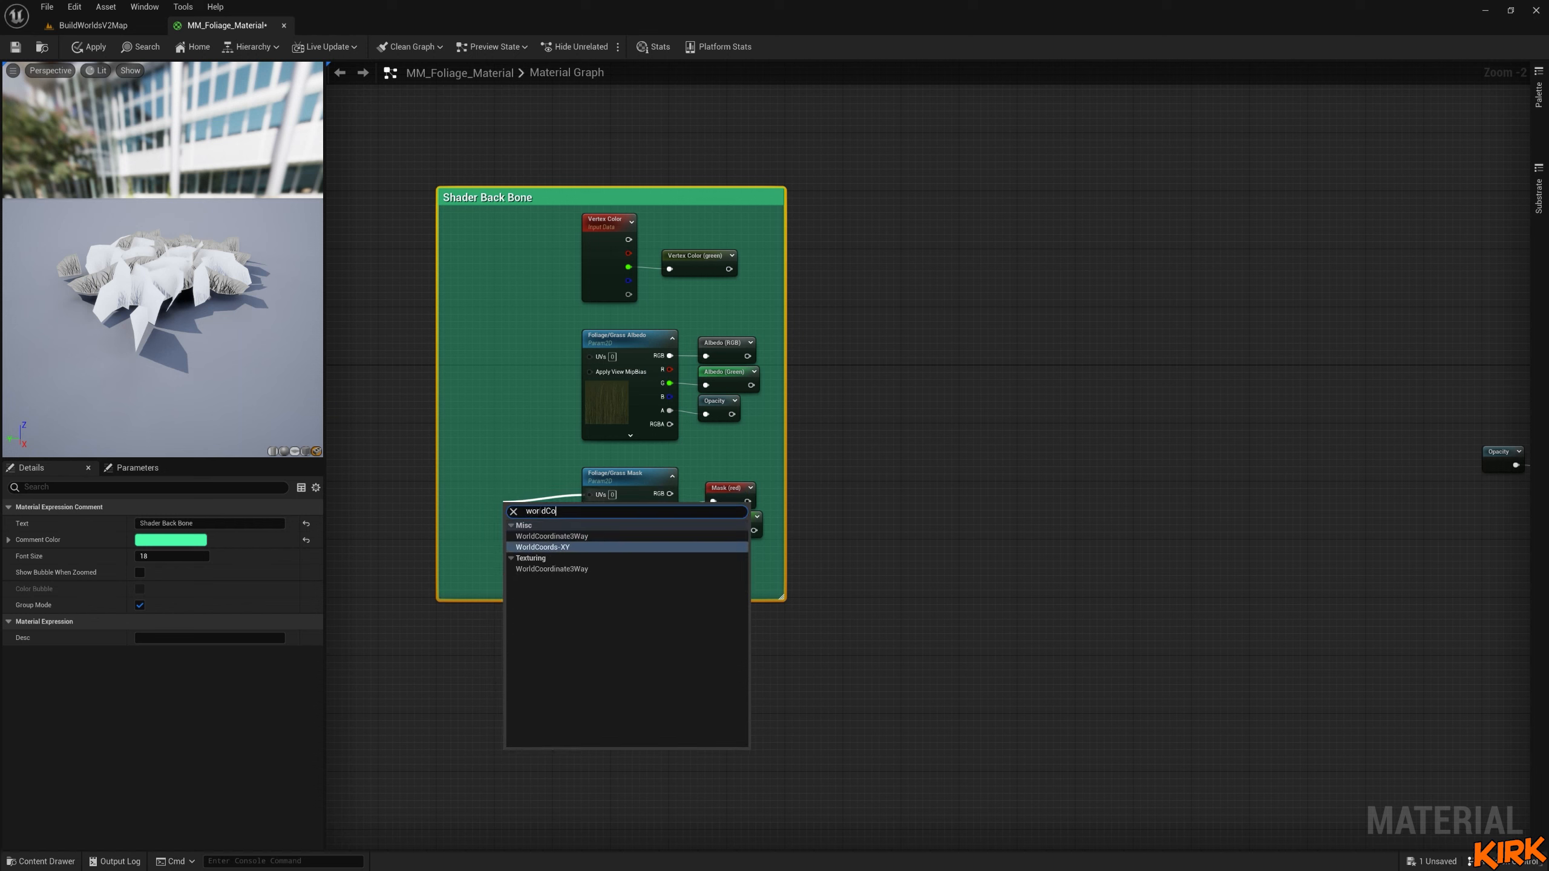
key("Return")
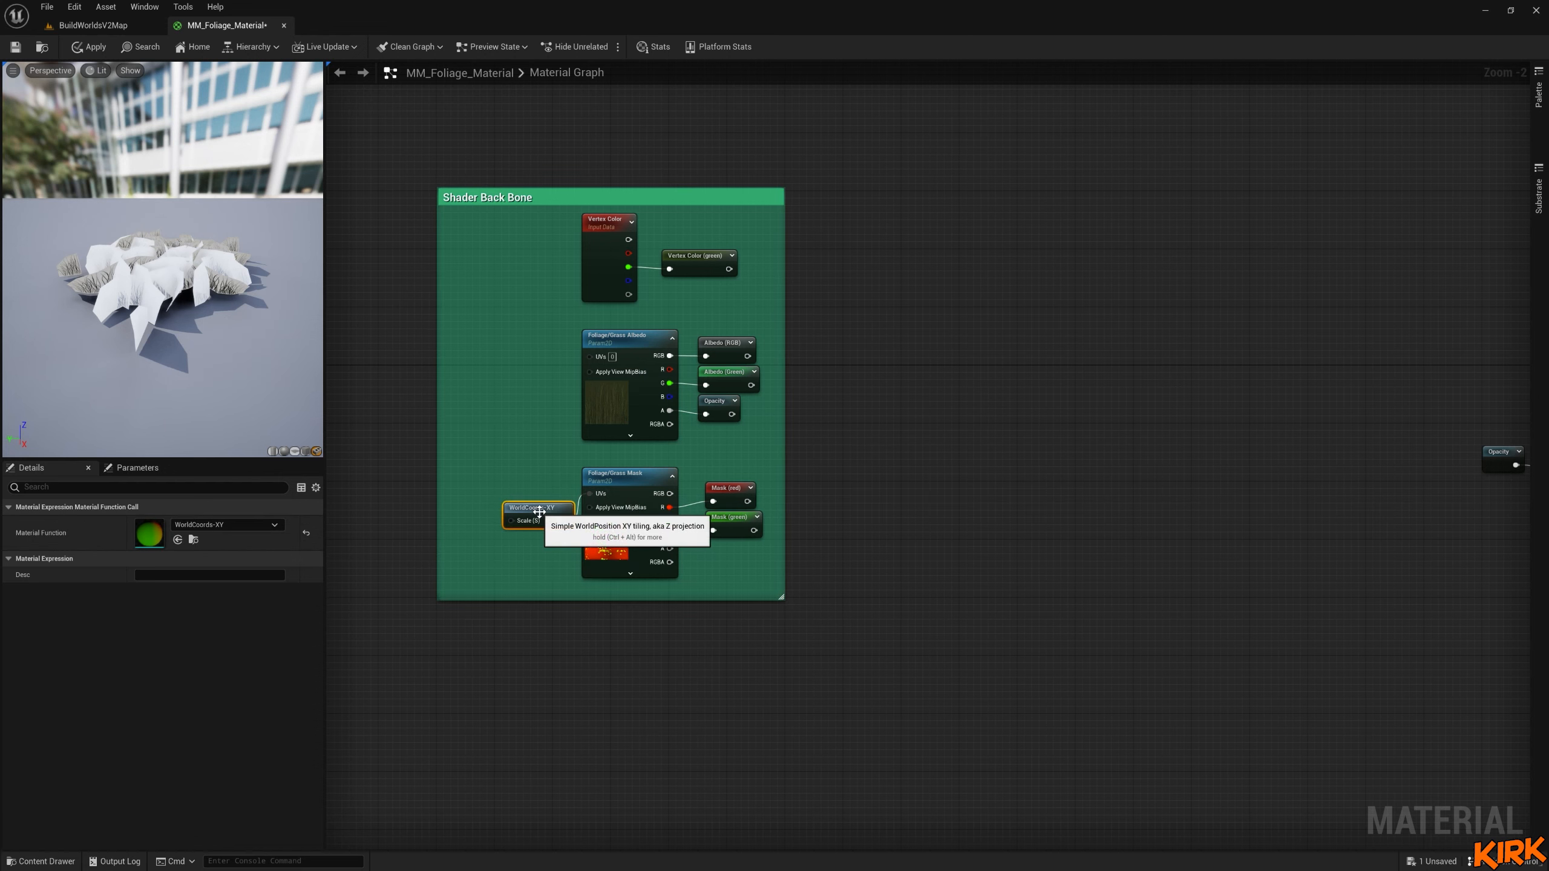
left_click_drag(539, 511, 541, 484)
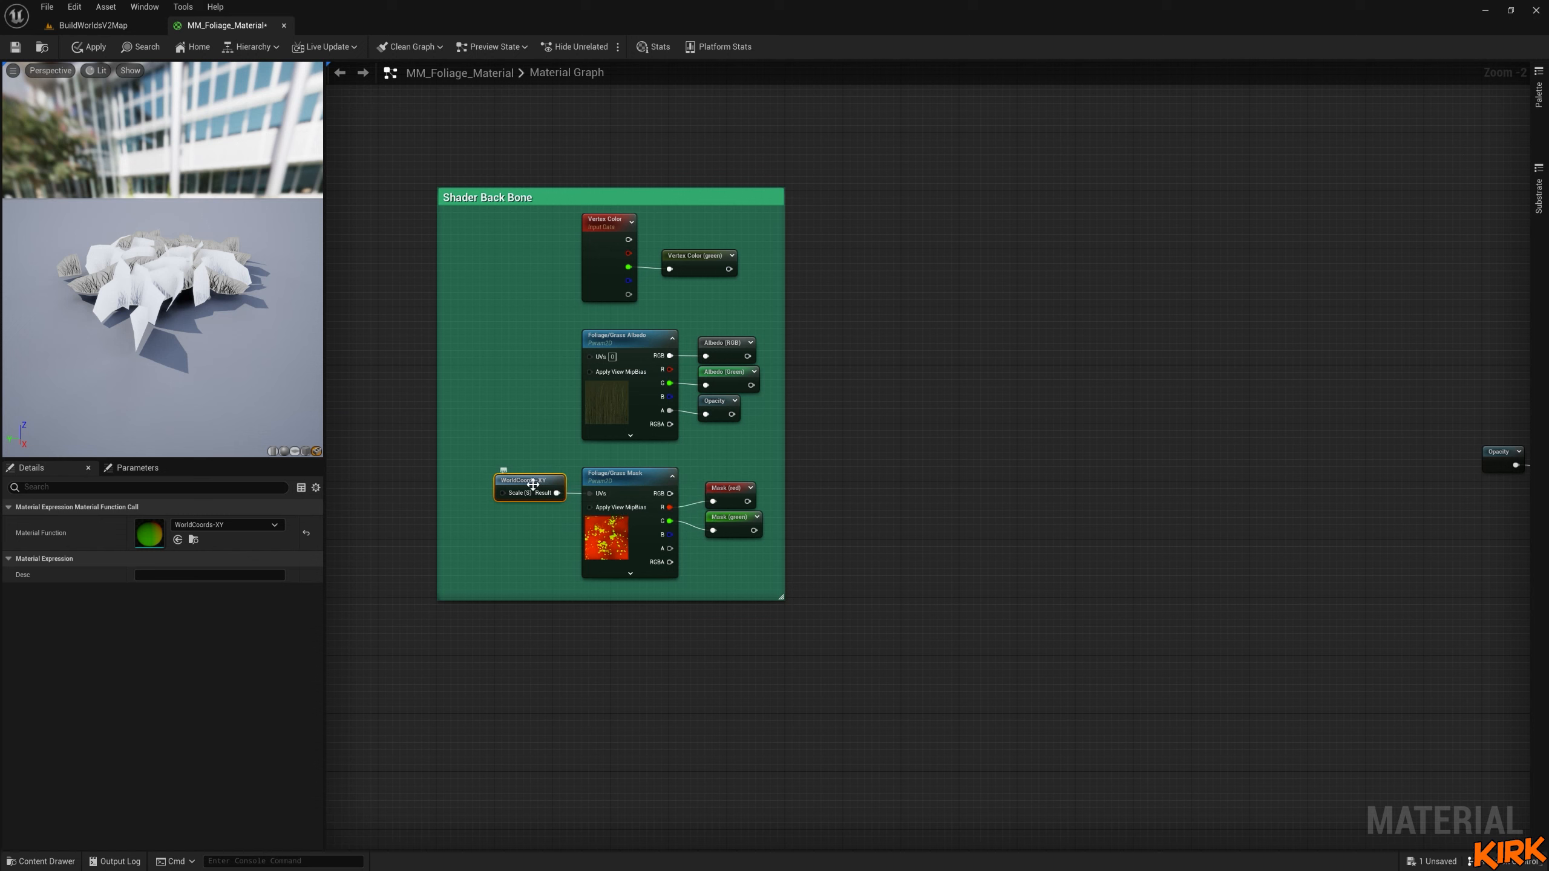
left_click_drag(535, 487, 538, 483)
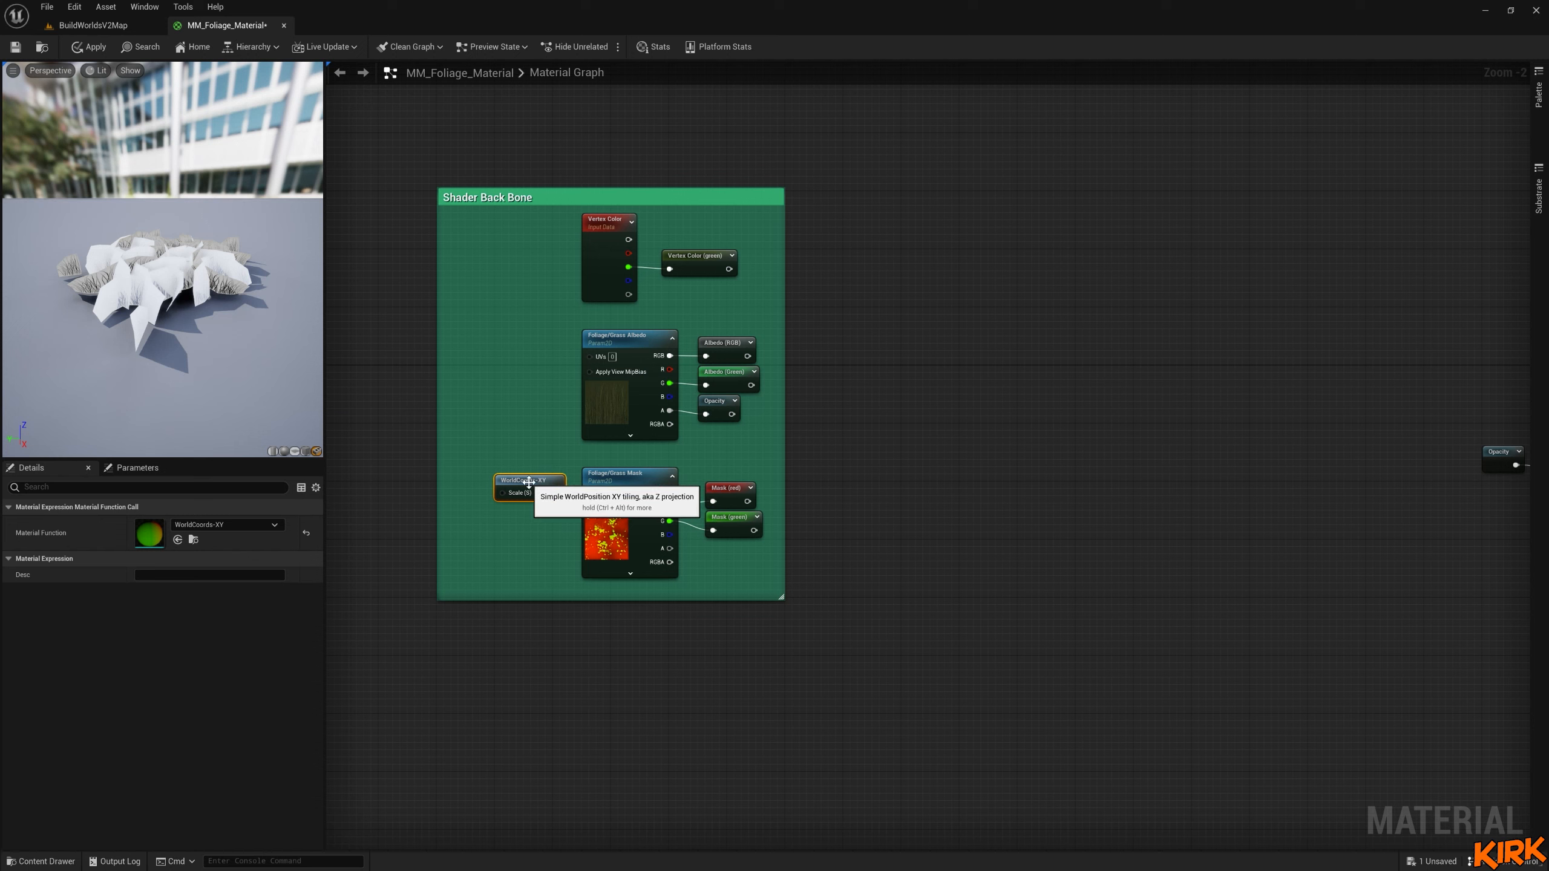
Add a scalar parameter called Mask Texture UV Scale to the Scale input of WorldCoords-XY and place it underneath.
left_click_drag(501, 493, 485, 536)
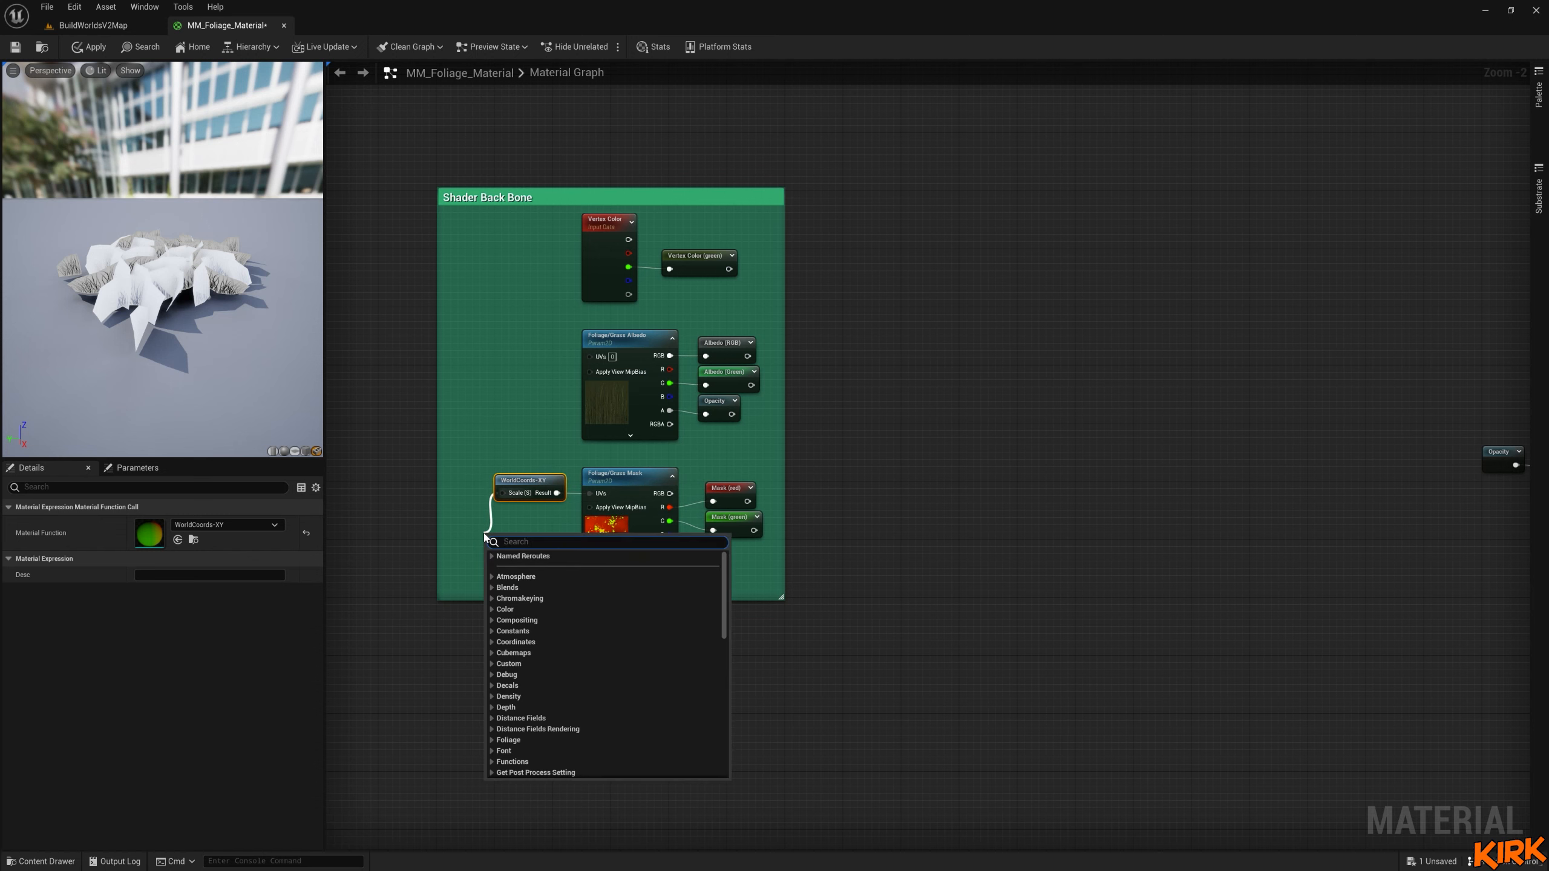
type("sca")
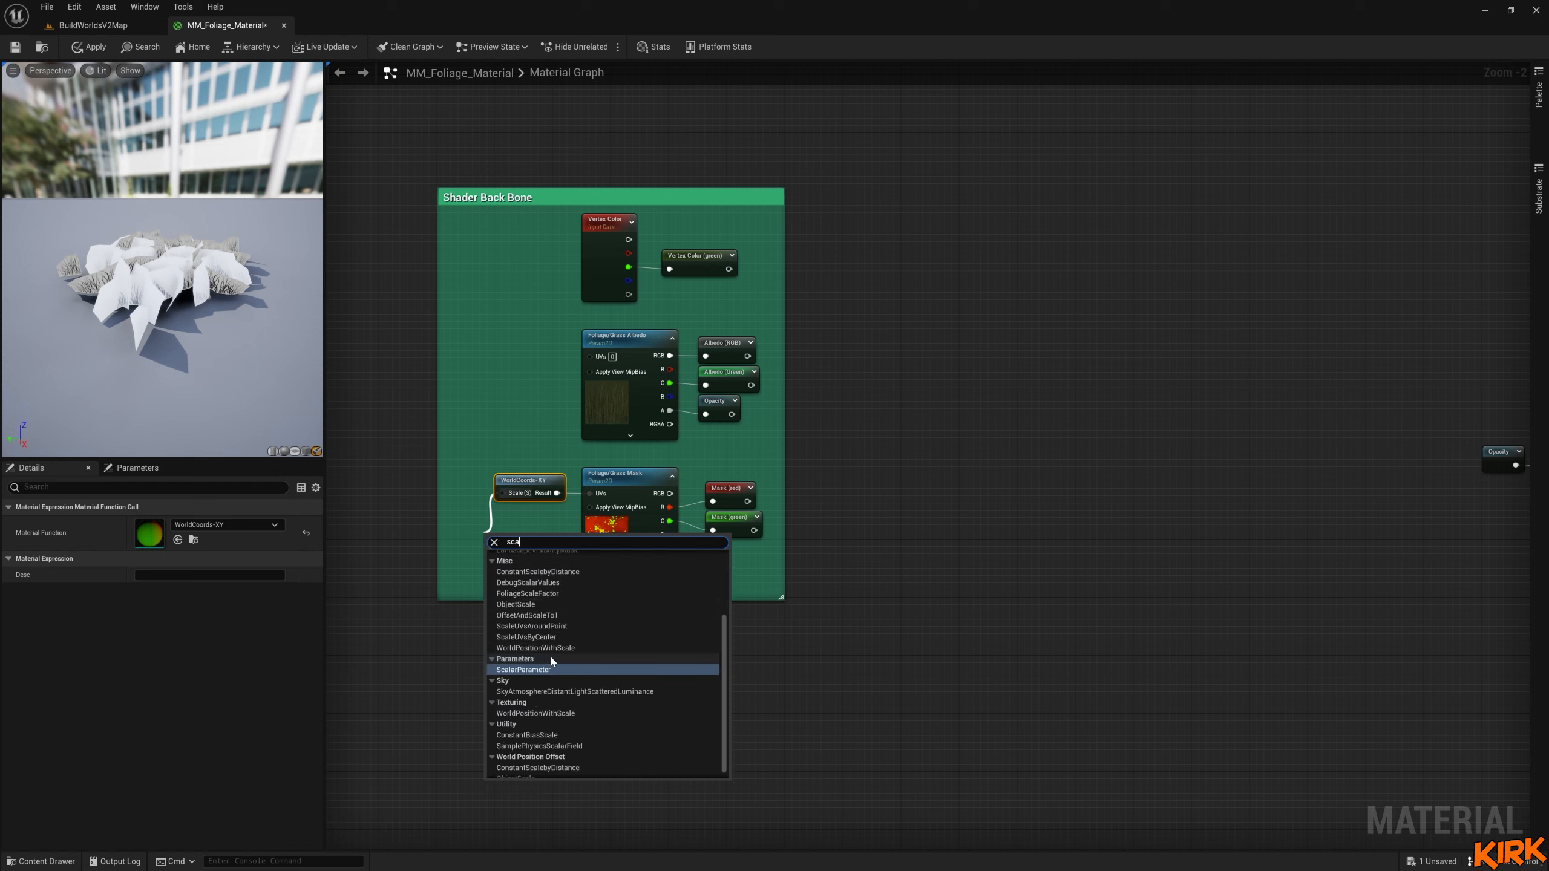
left_click(552, 670)
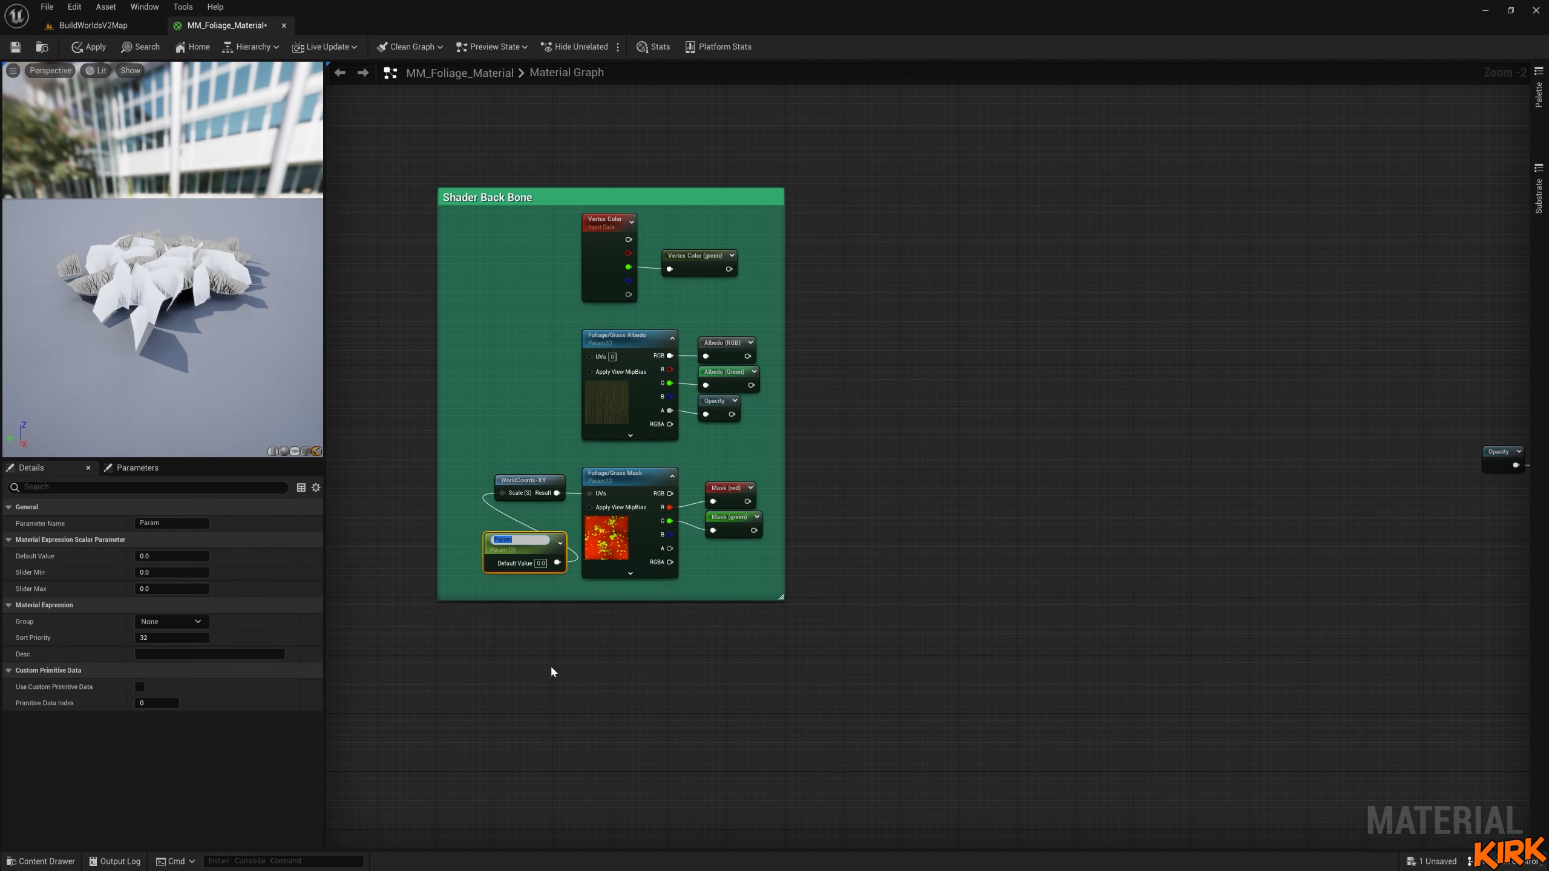
type("Mask Texture UV Scale")
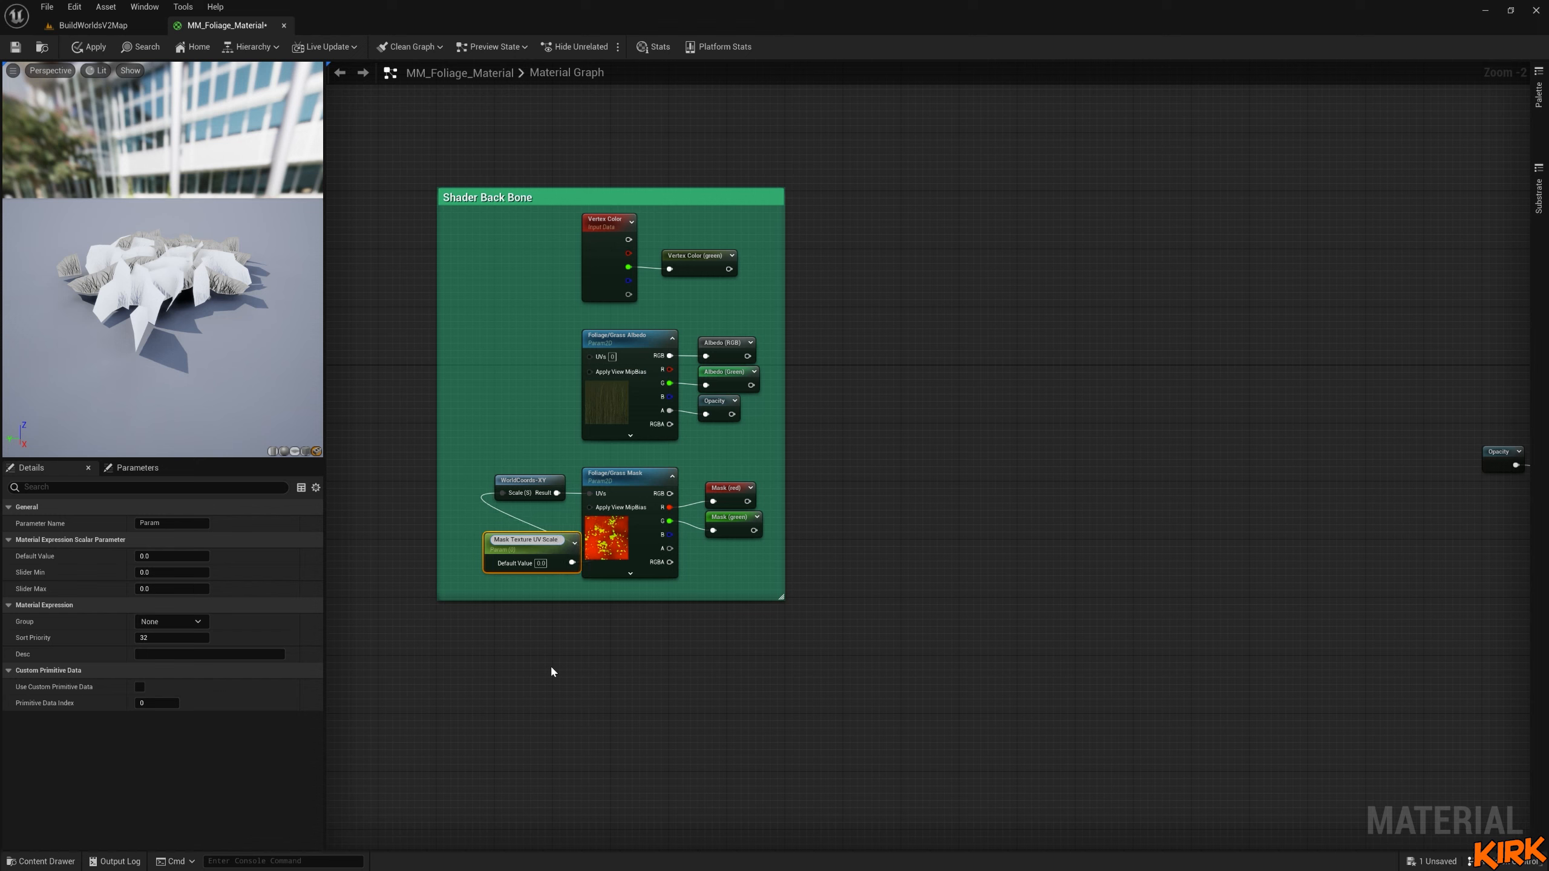
key("Return")
left_click_drag(546, 548, 536, 517)
Set the Mask Texture UV Scale default value to 450 and line the node up under WorldCoords-XY.
left_click(170, 556)
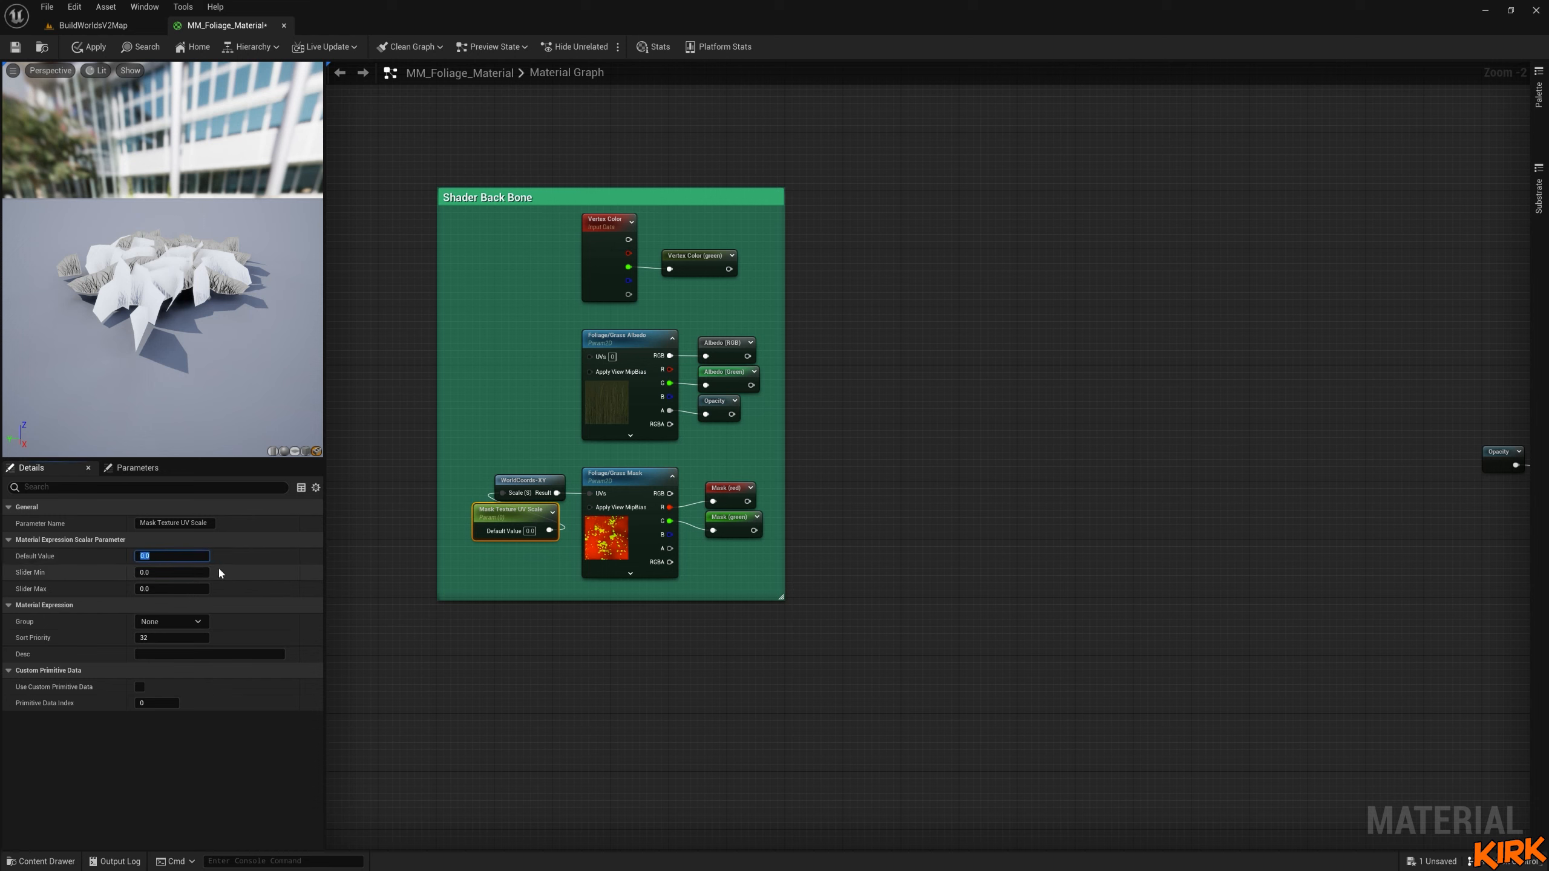
type("450")
key("Return")
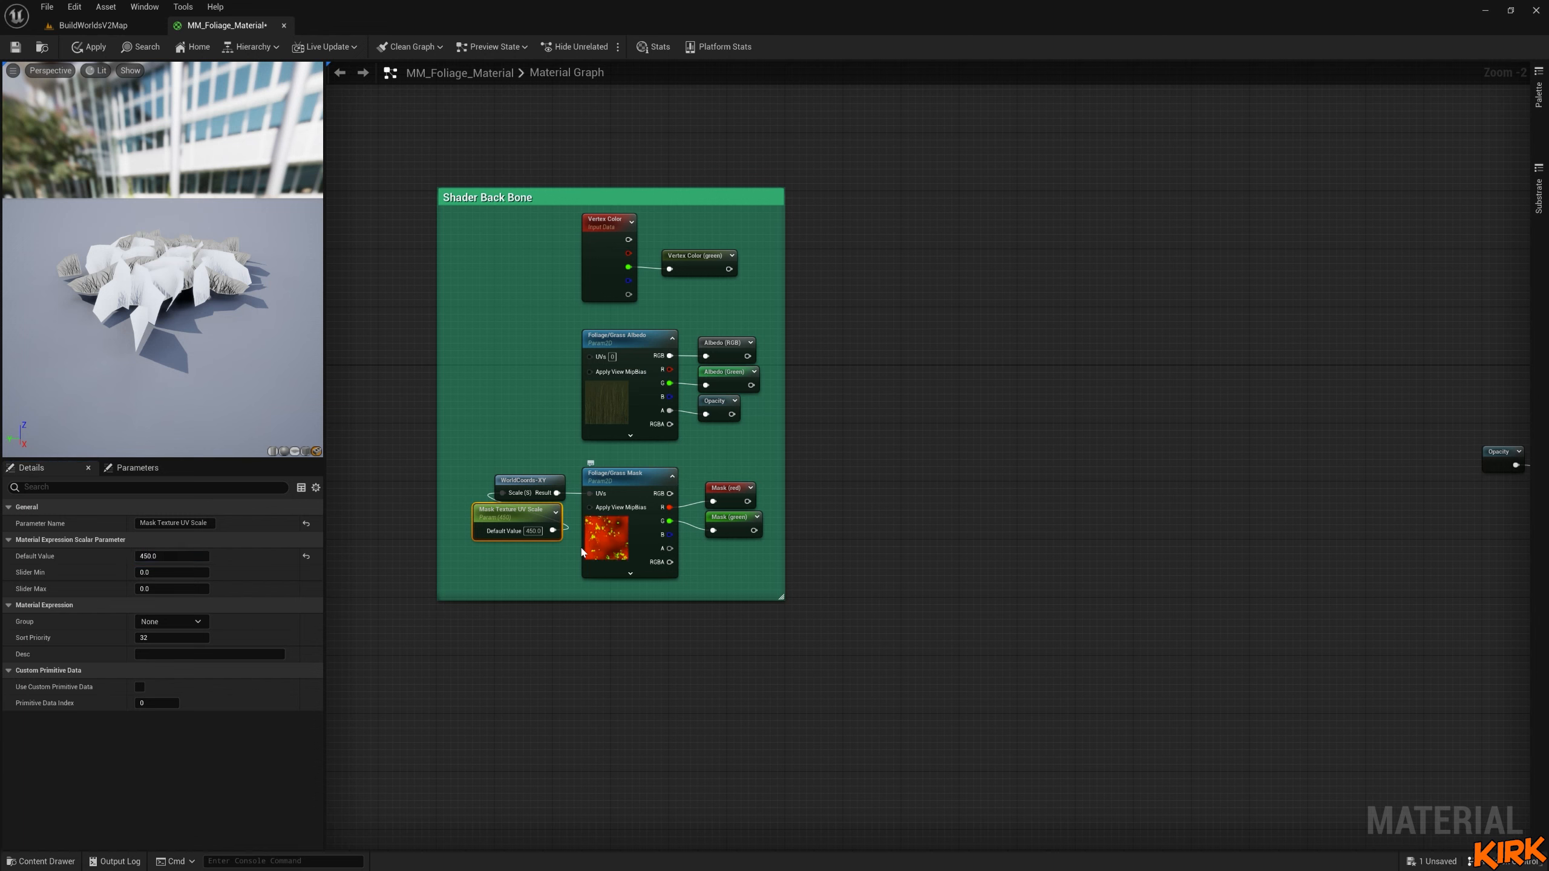
left_click_drag(523, 516, 530, 517)
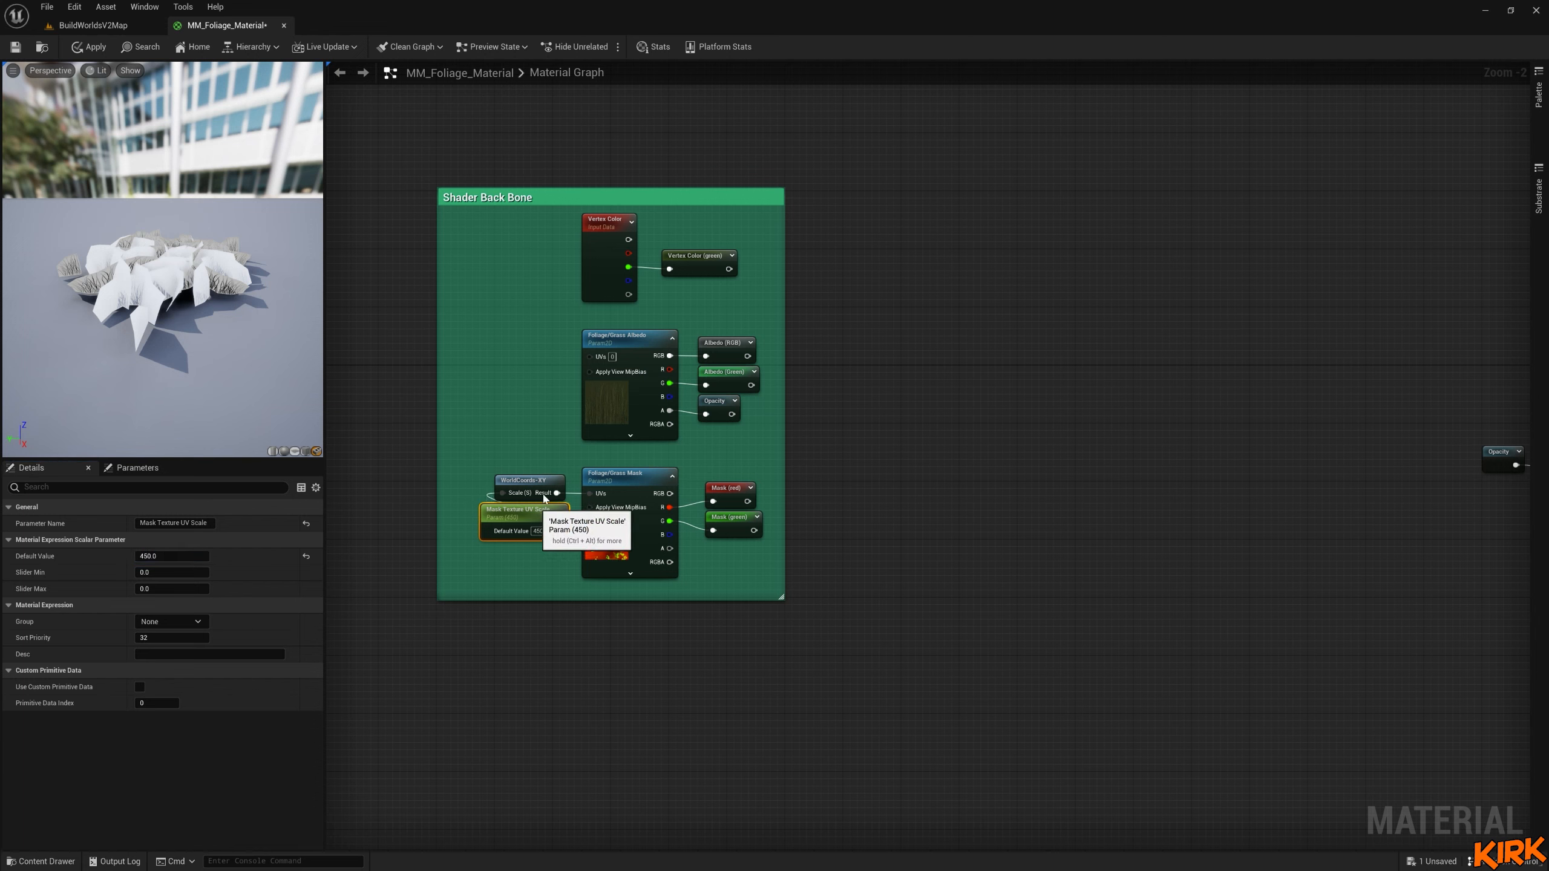
left_click(540, 488, "ctrl")
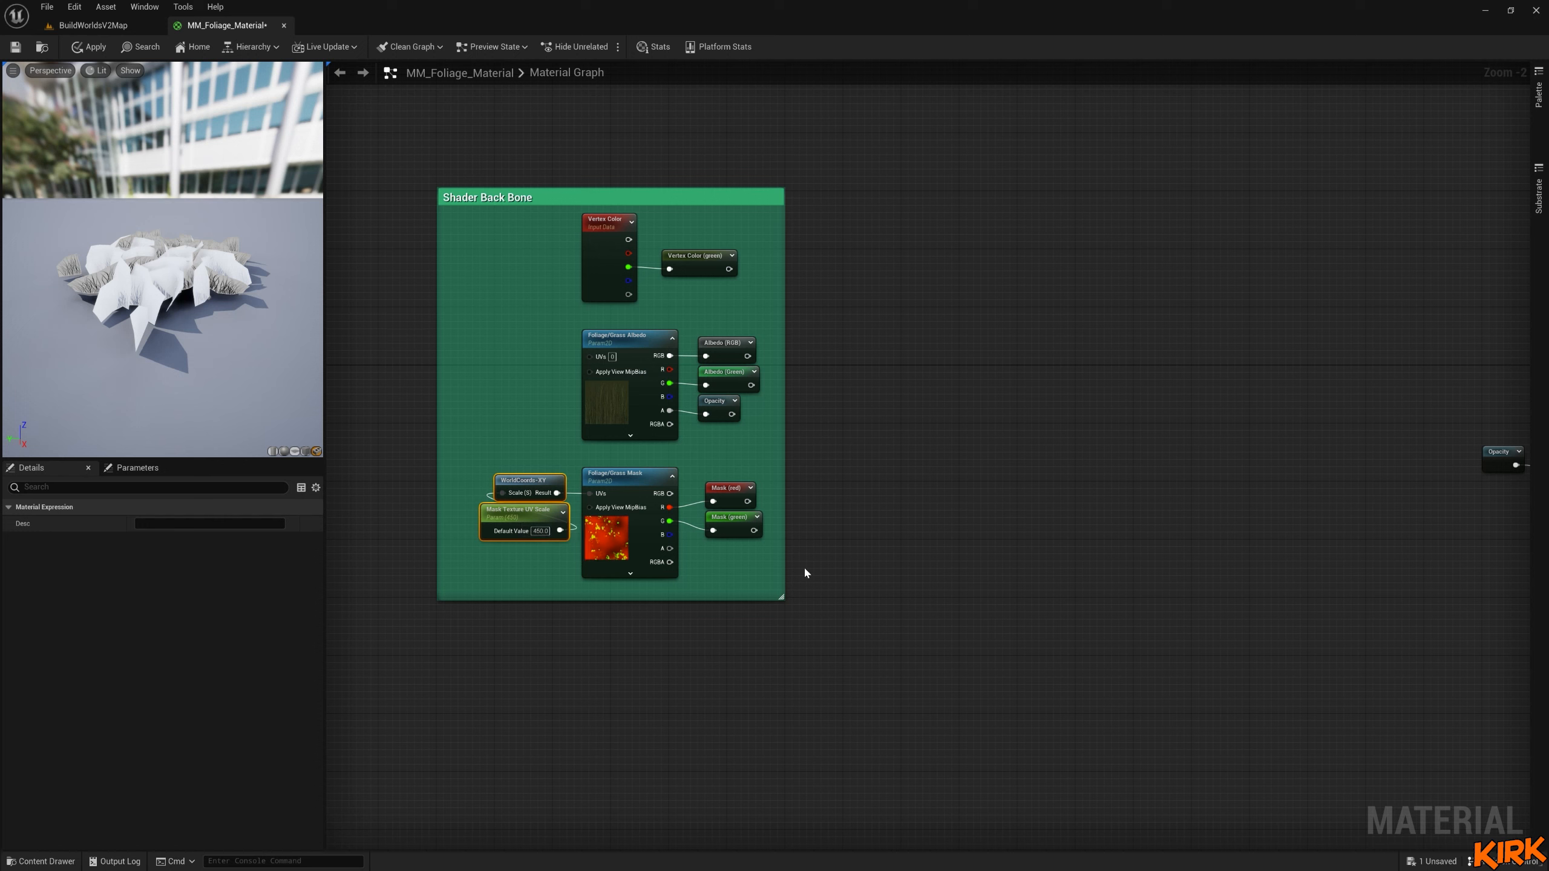
Assign the Mask Texture UV Scale parameter to a new parameter group called Parametrs.
left_click(499, 531)
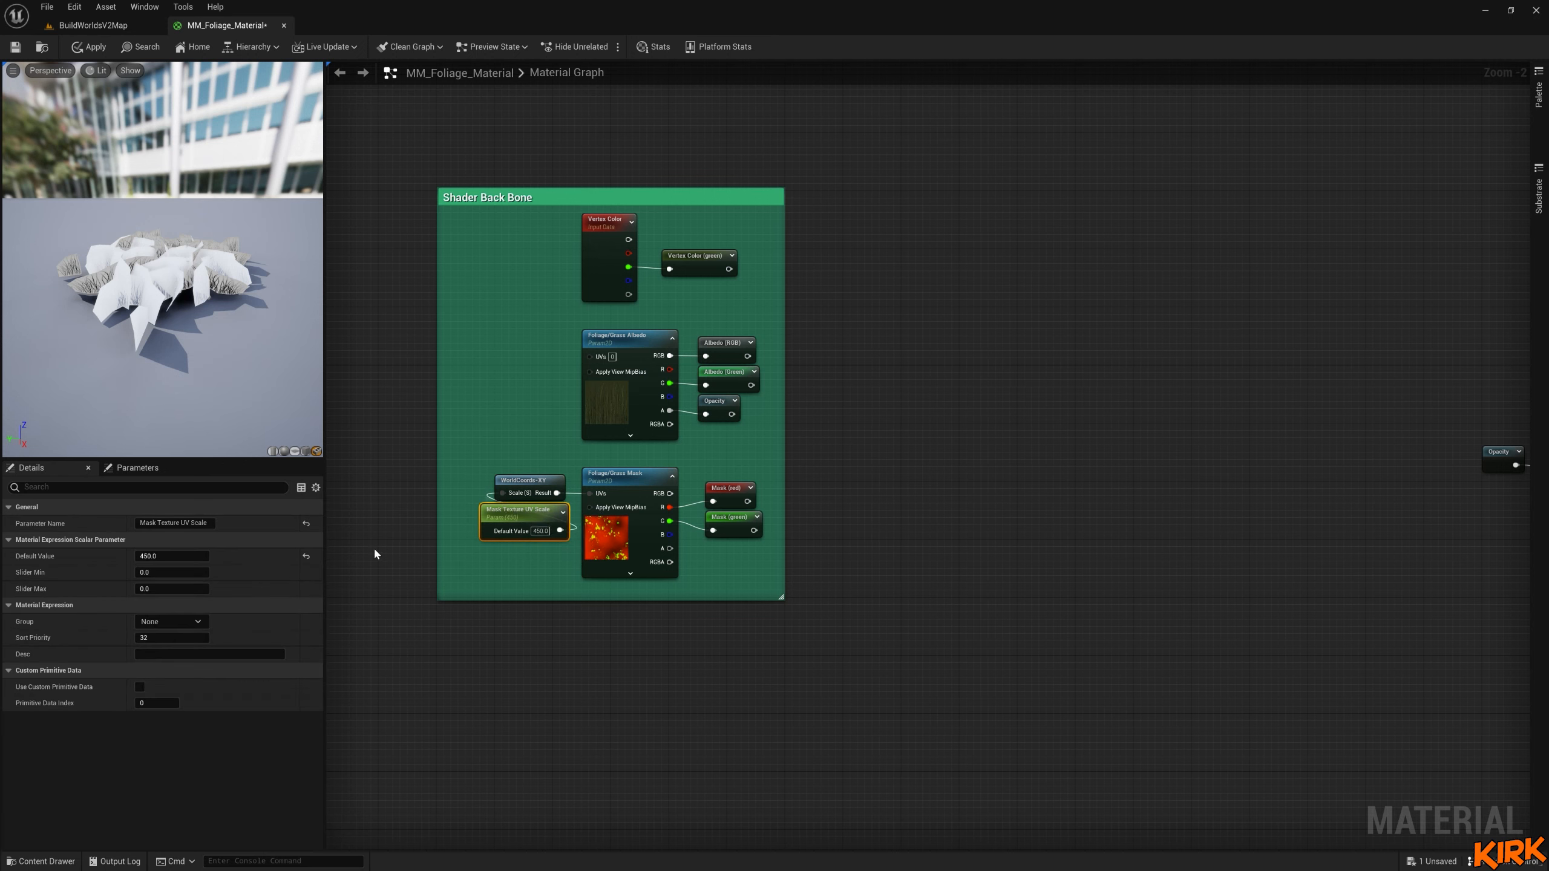
left_click(177, 622)
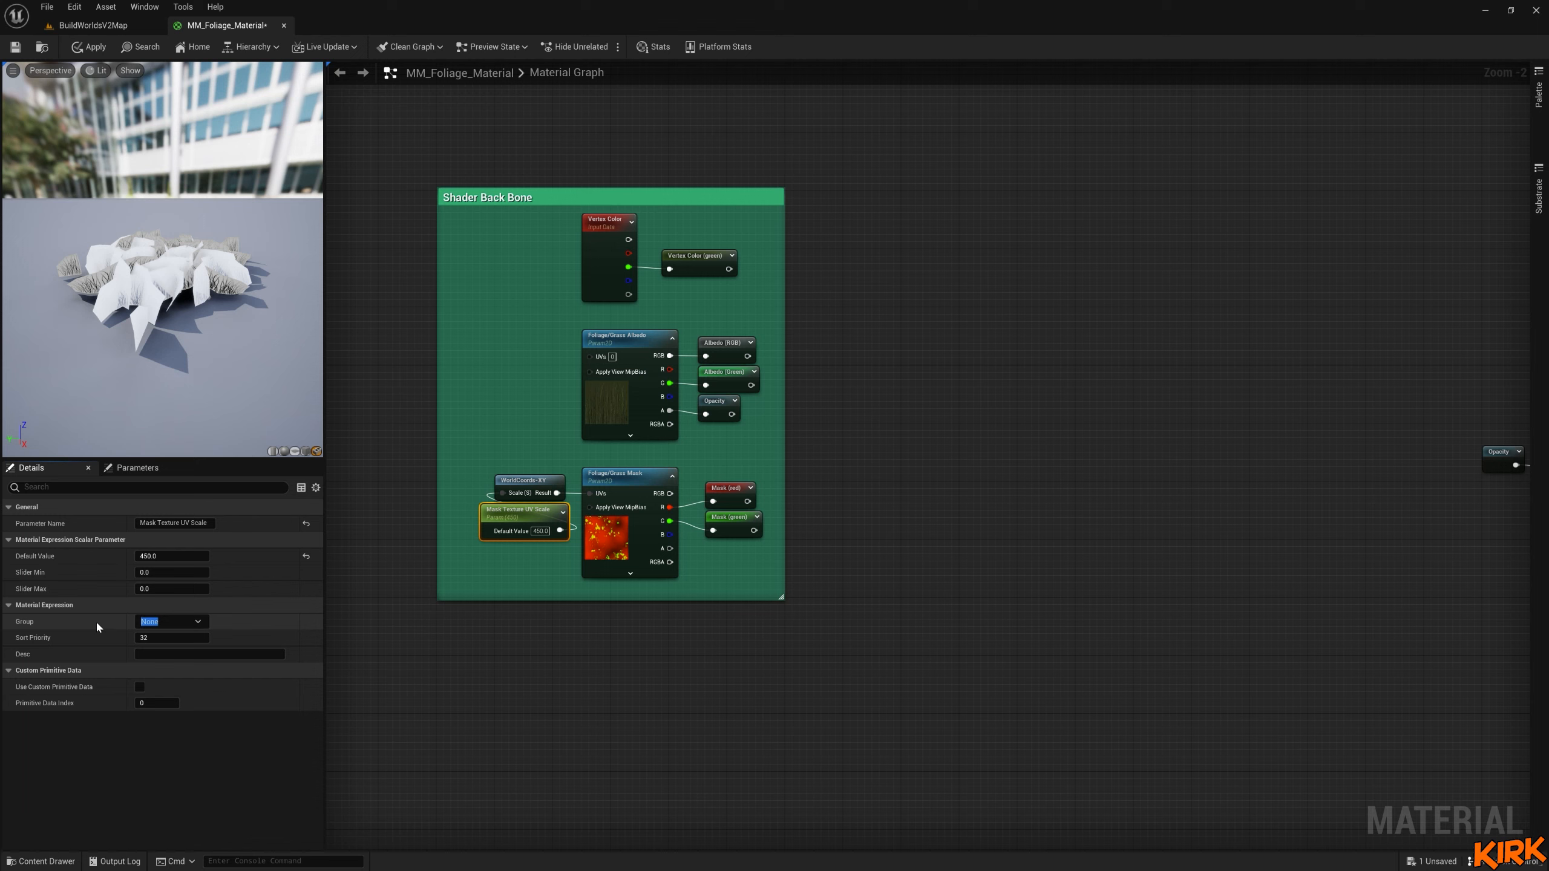
type("Parametrs")
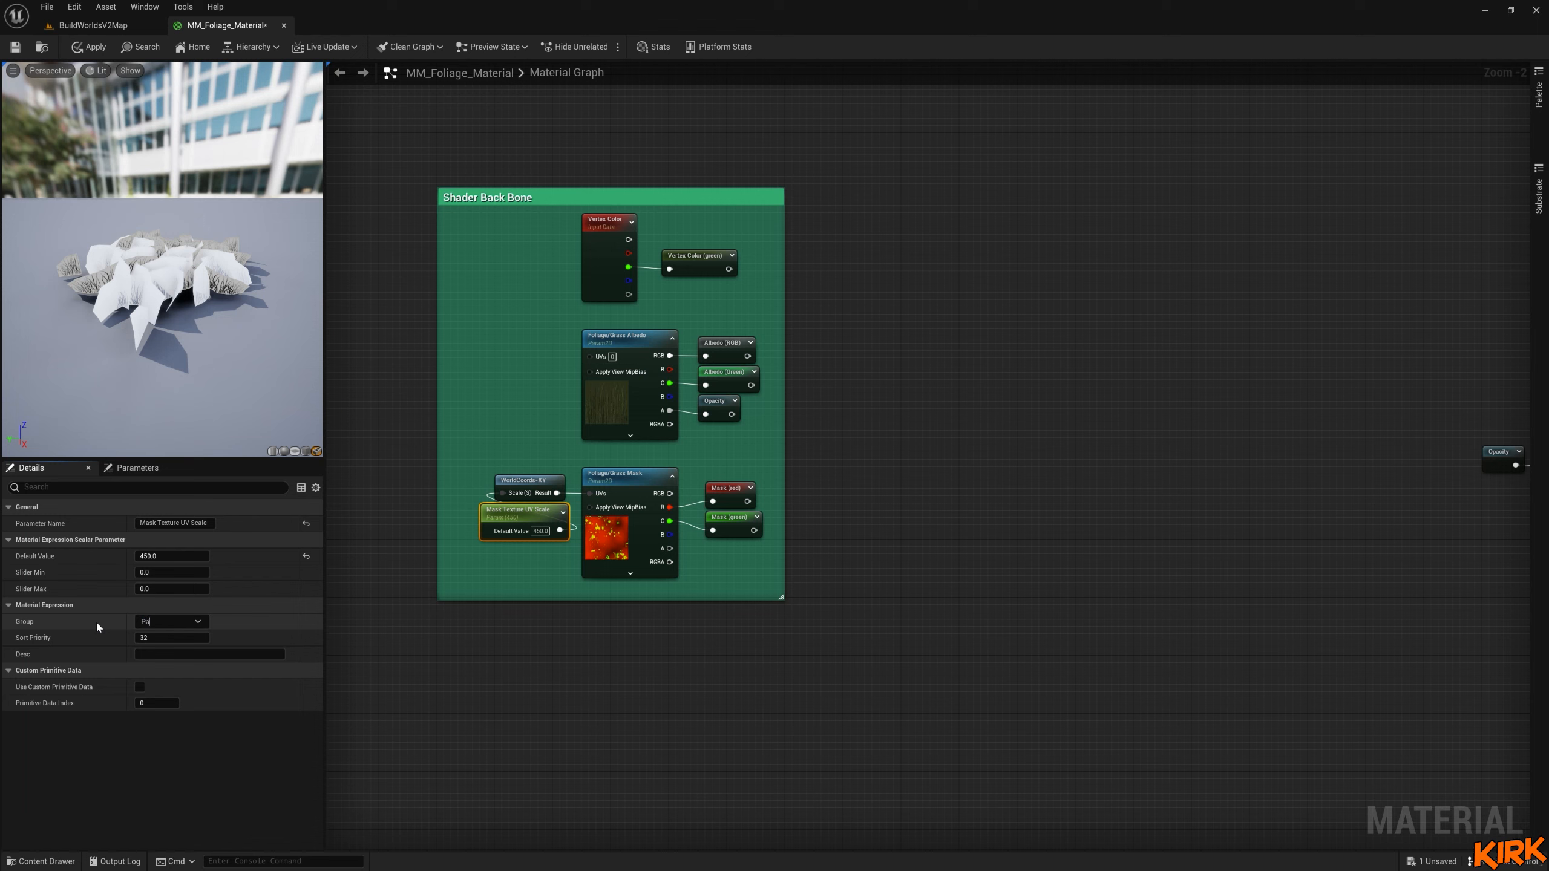
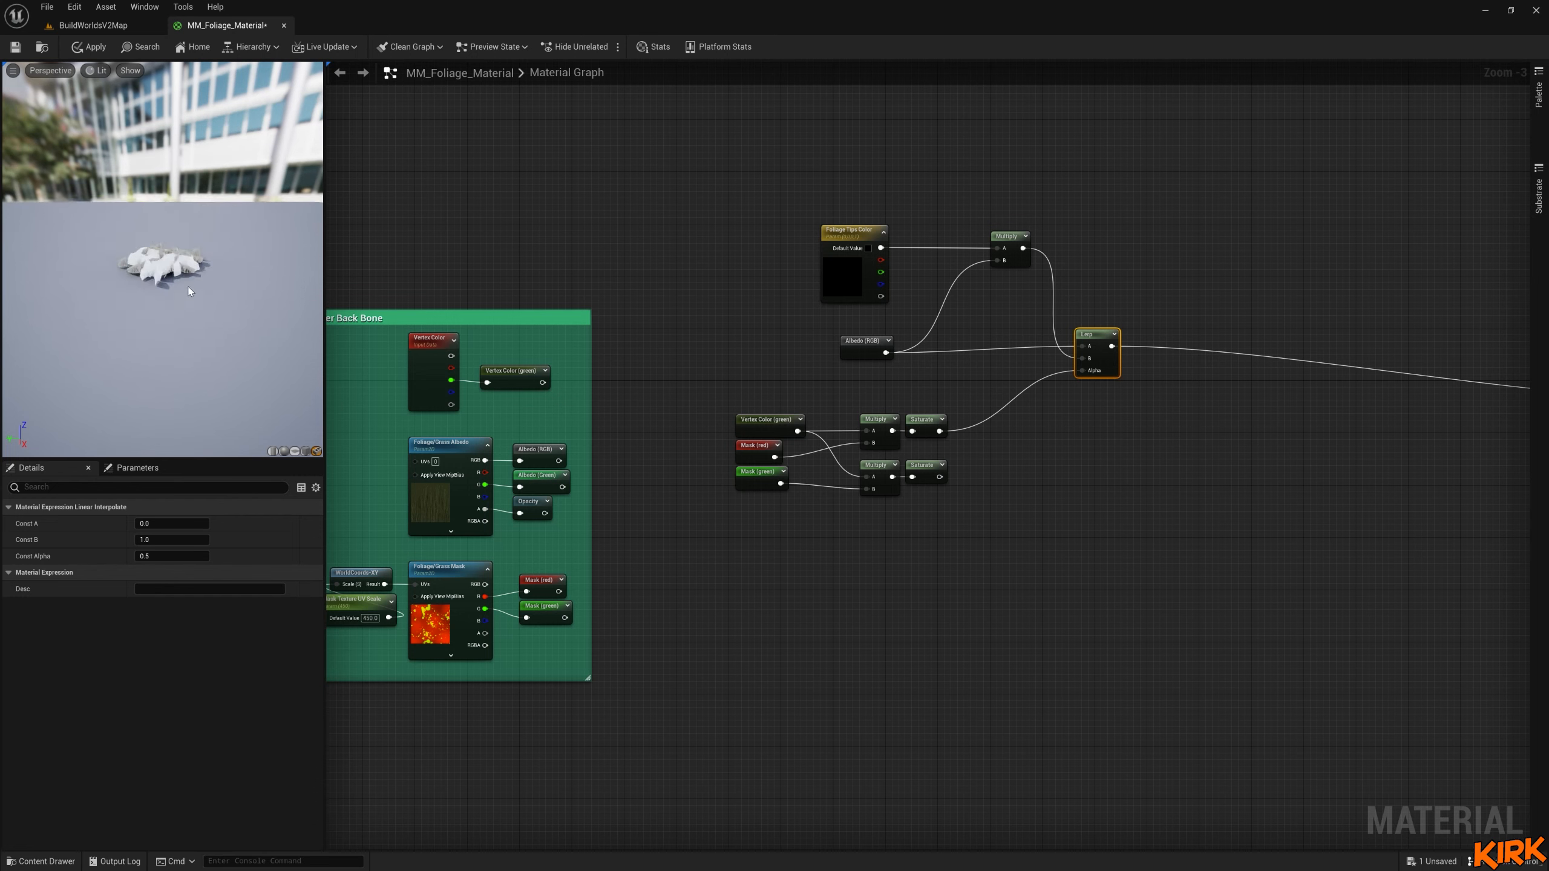
Set the R, G and B values of the Foliage Tips Color parameter to 1 to make it white.
scroll(188, 288, "up", 5)
left_click_drag(166, 323, 234, 324)
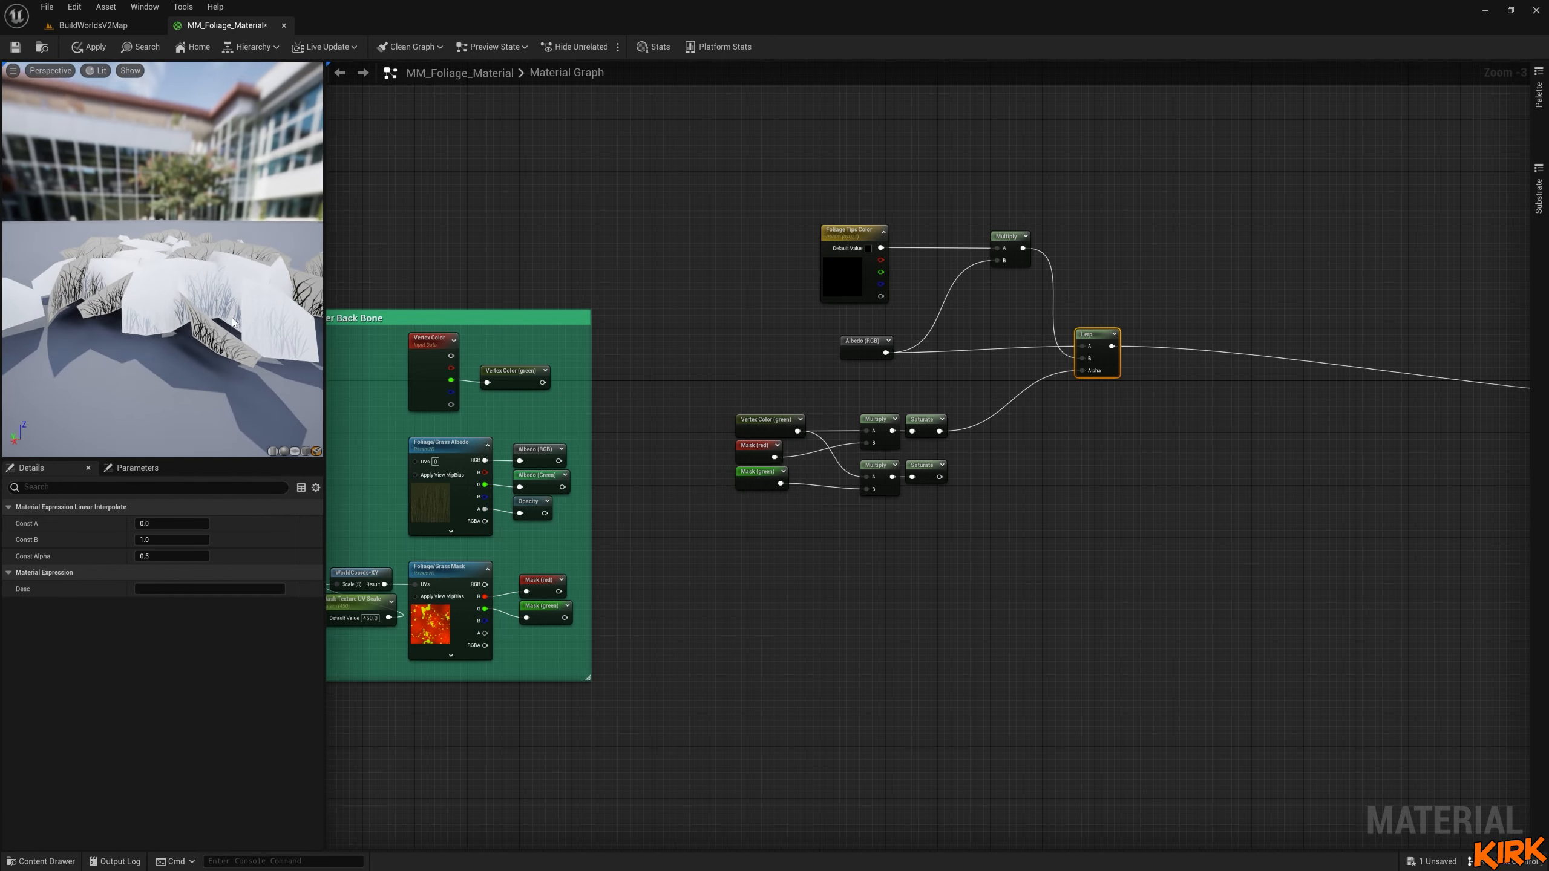
left_click(855, 230)
left_click(170, 573)
type("1")
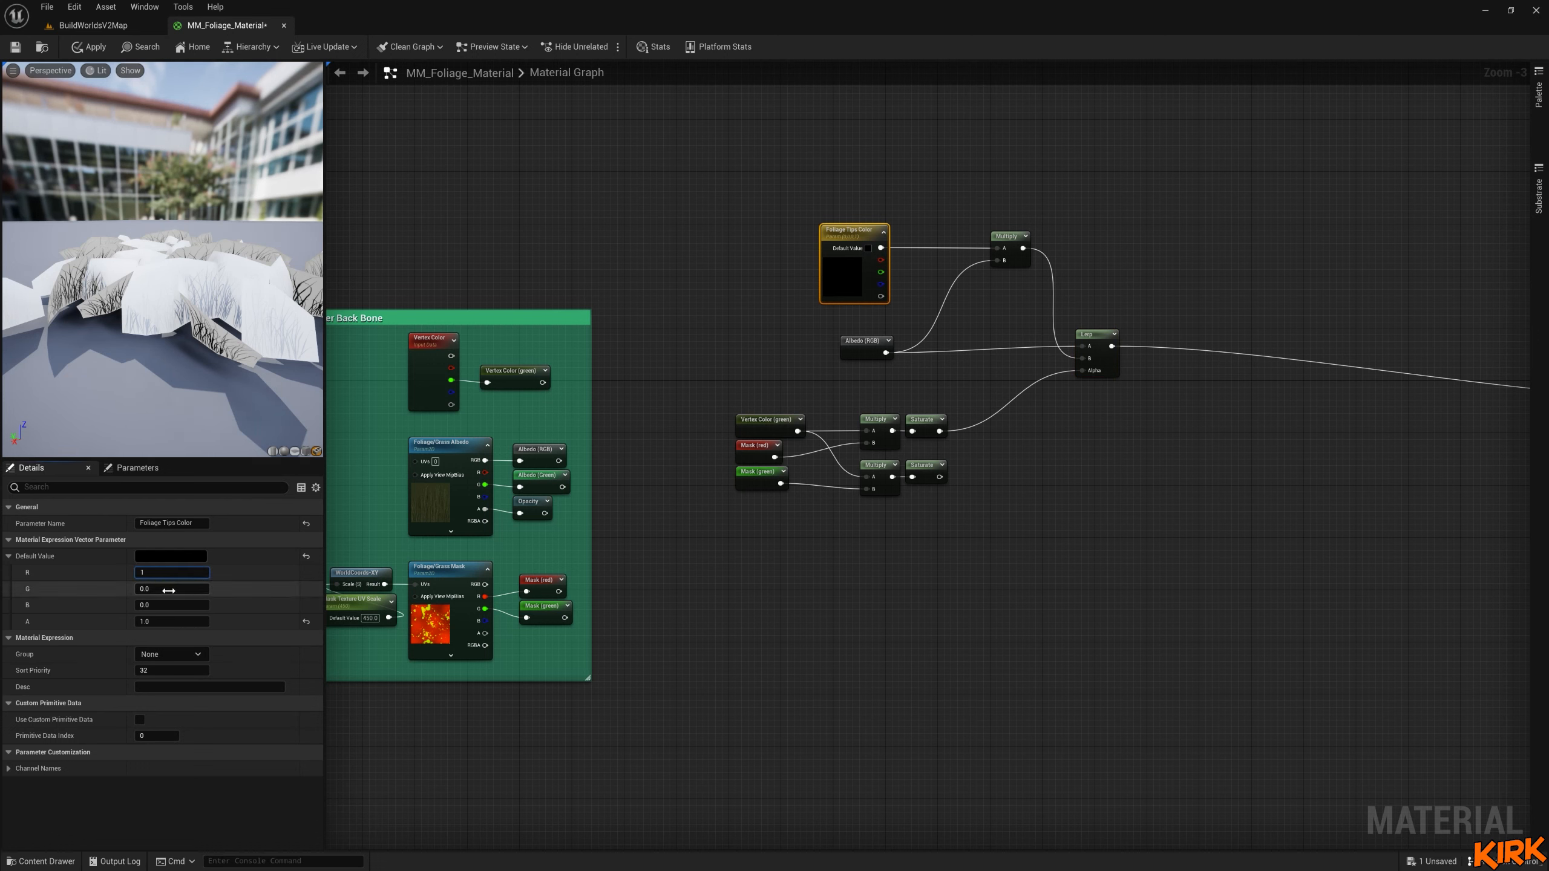
left_click(169, 589)
type("1")
left_click(166, 605)
type("1")
left_click(227, 613)
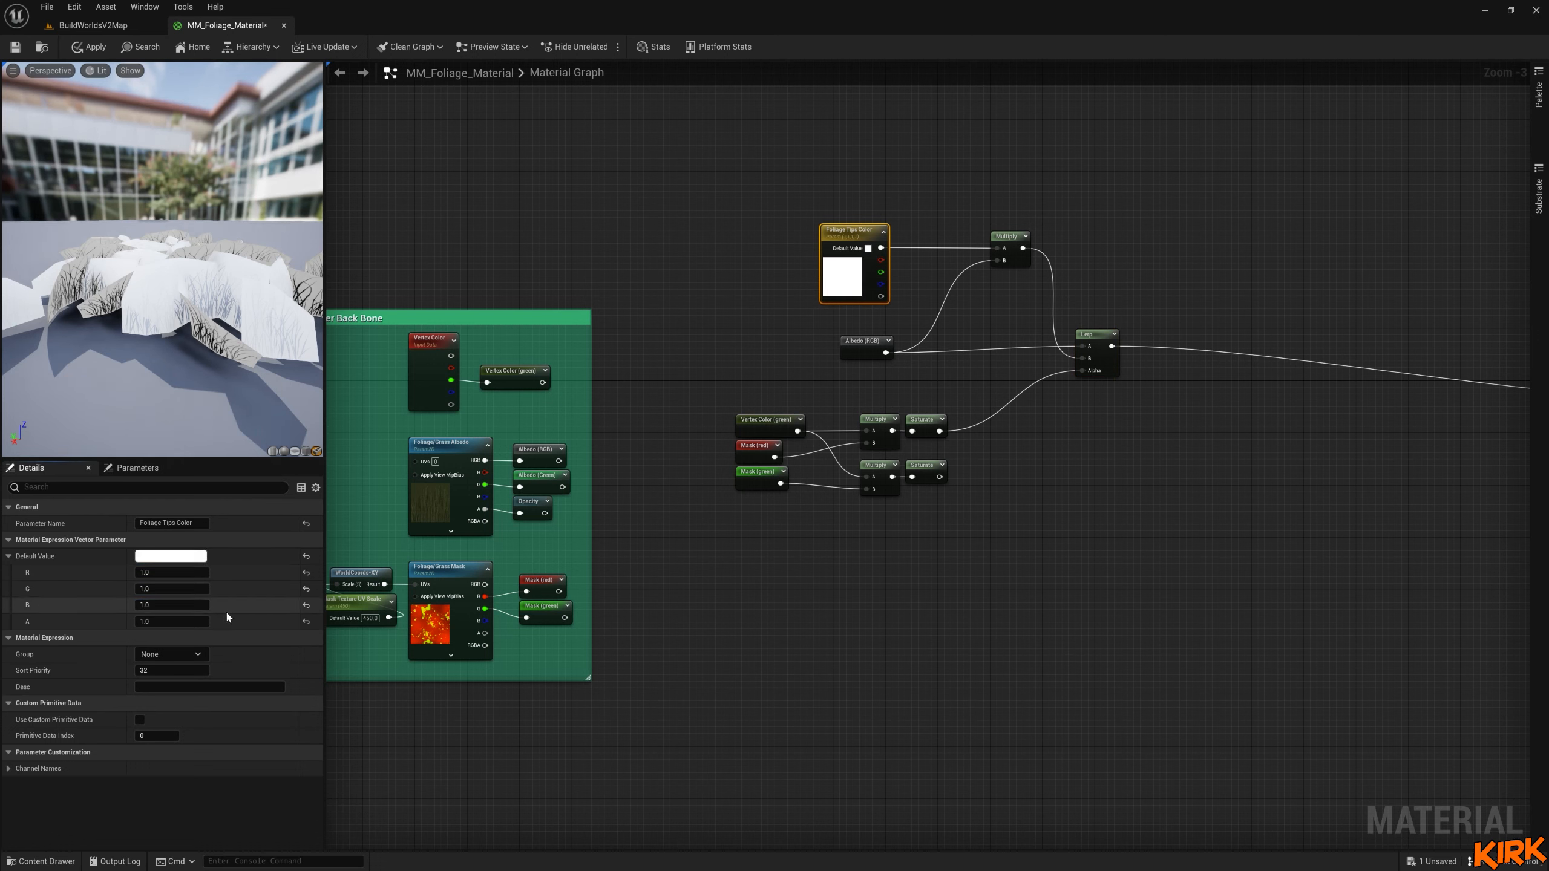
Adjust the Lerp node's alignment and move the Albedo (RGB) reroute between Foliage Tips Color and its Multiply node.
left_click(798, 288)
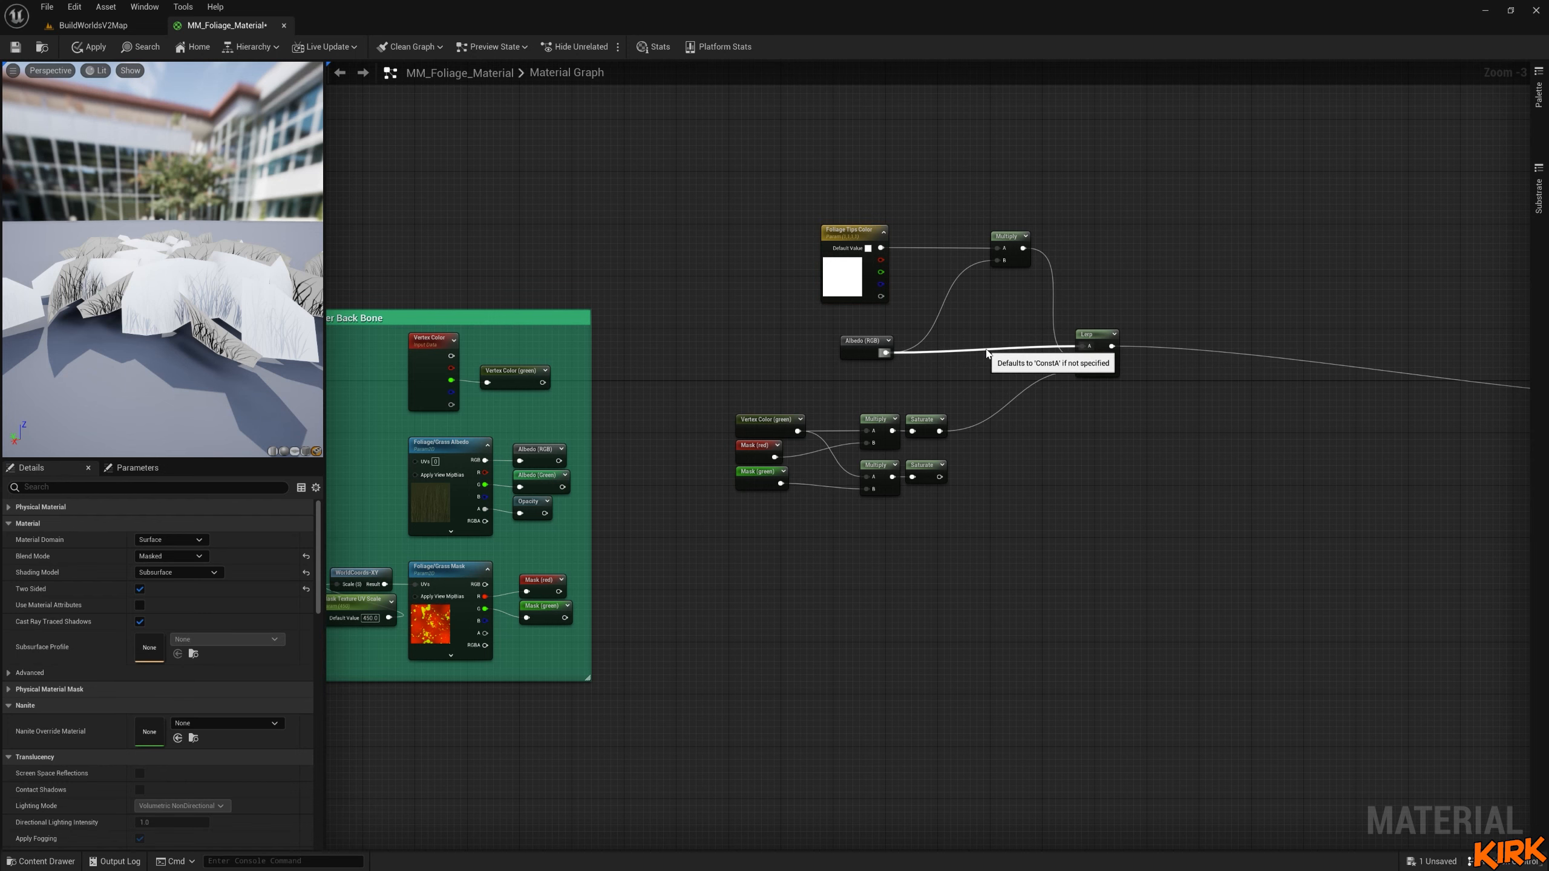
key("Home")
left_click_drag(806, 378, 805, 384)
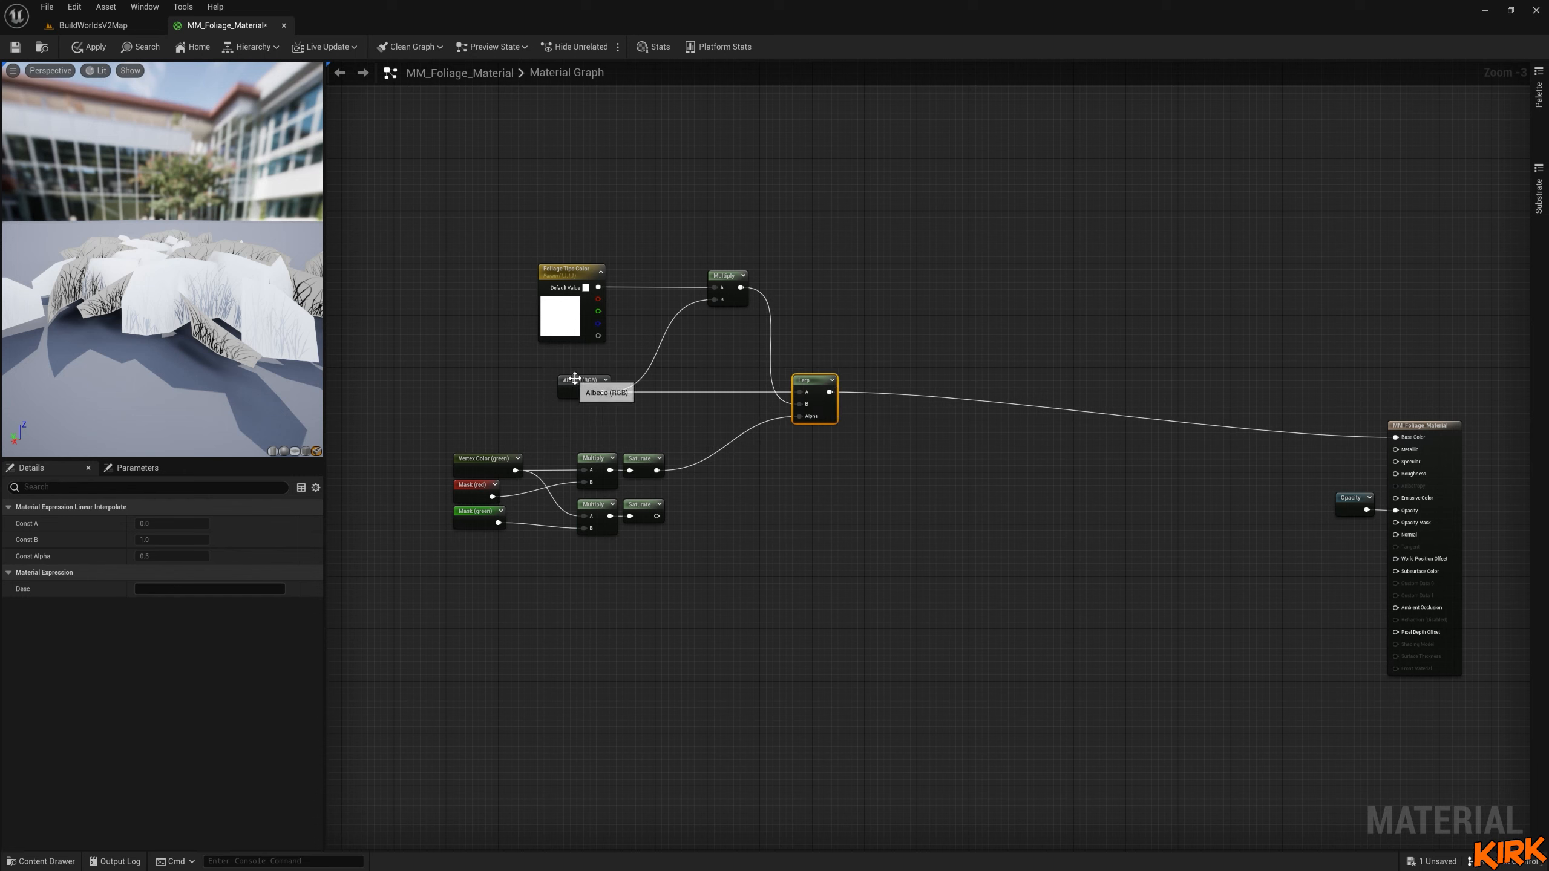
left_click_drag(578, 384, 657, 297)
left_click(648, 341)
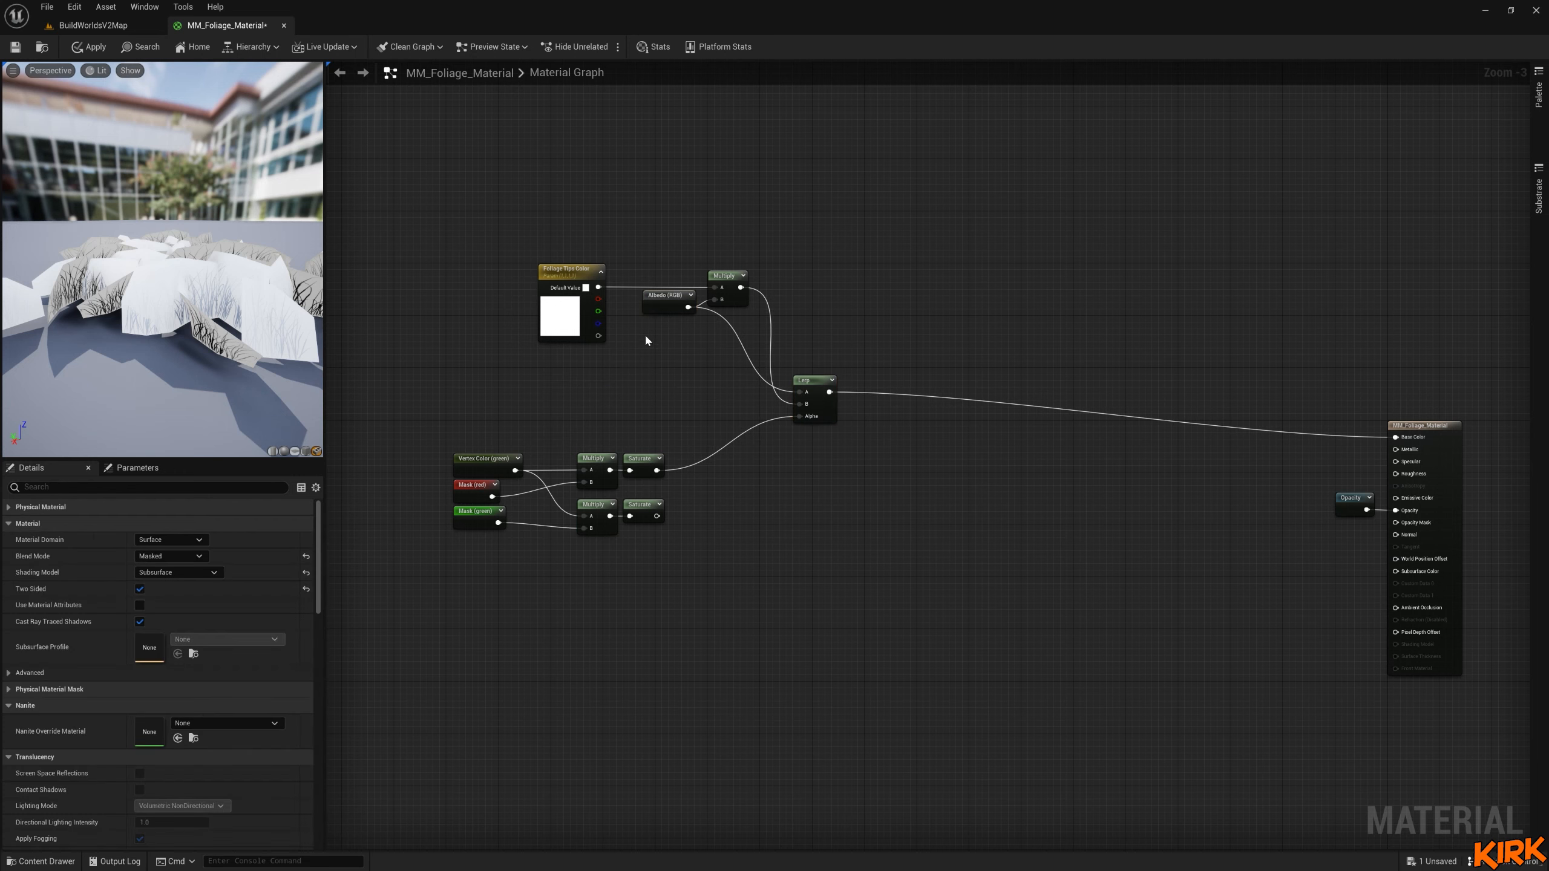
Try an alpha of about 0.73 on Foliage Tips Color and inspect the grass preview up close.
left_click(571, 273)
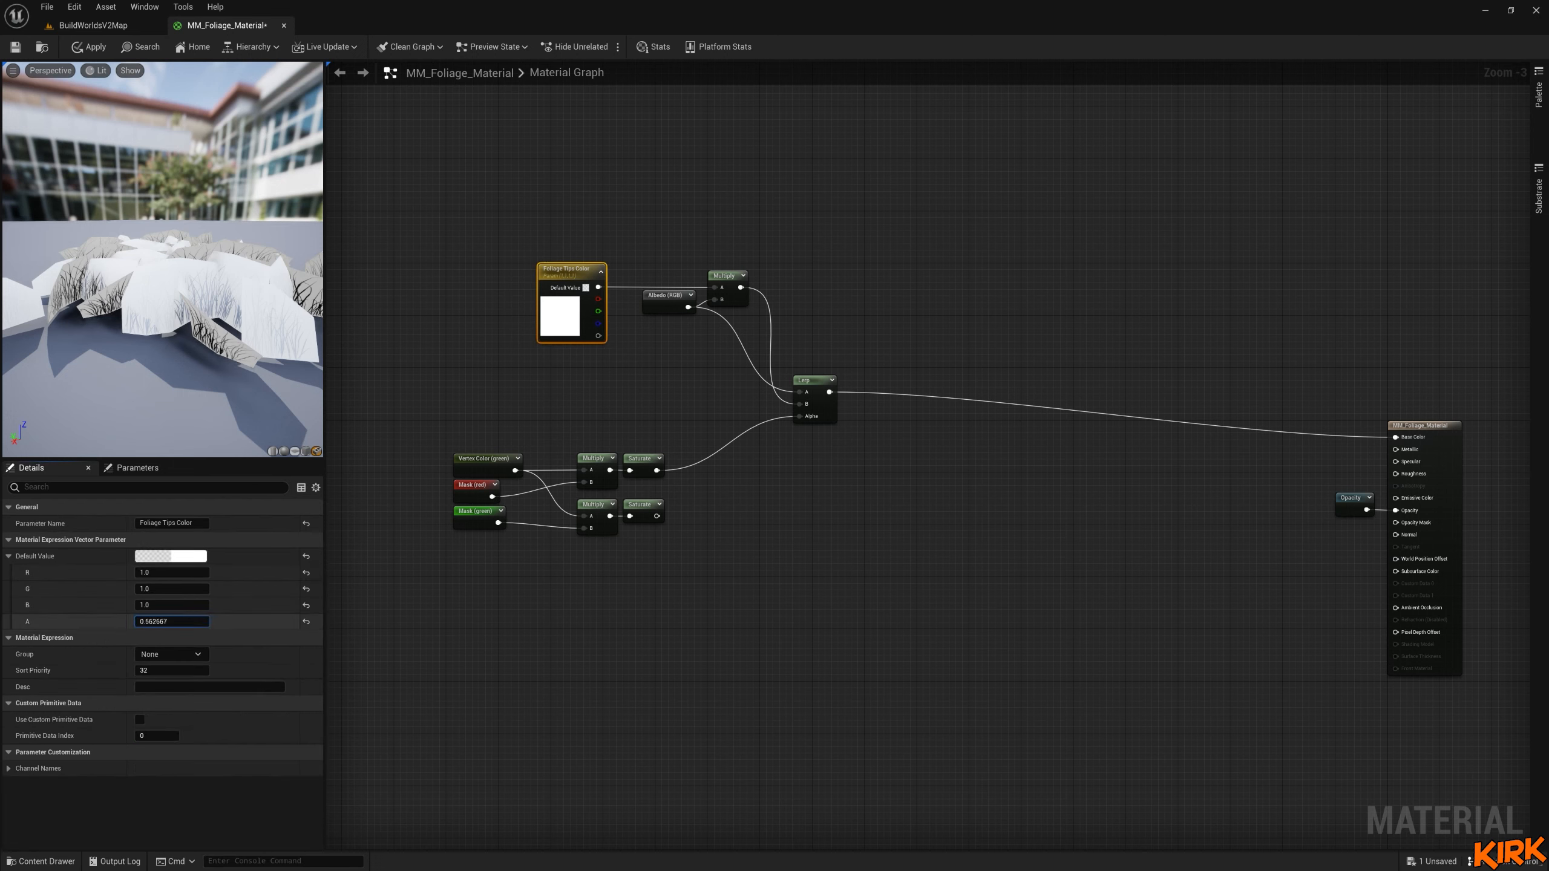
mouse_move(172, 622)
left_mouse_down()
mouse_move(151, 622)
mouse_move(182, 622)
left_mouse_up()
scroll(121, 335, "down", 5)
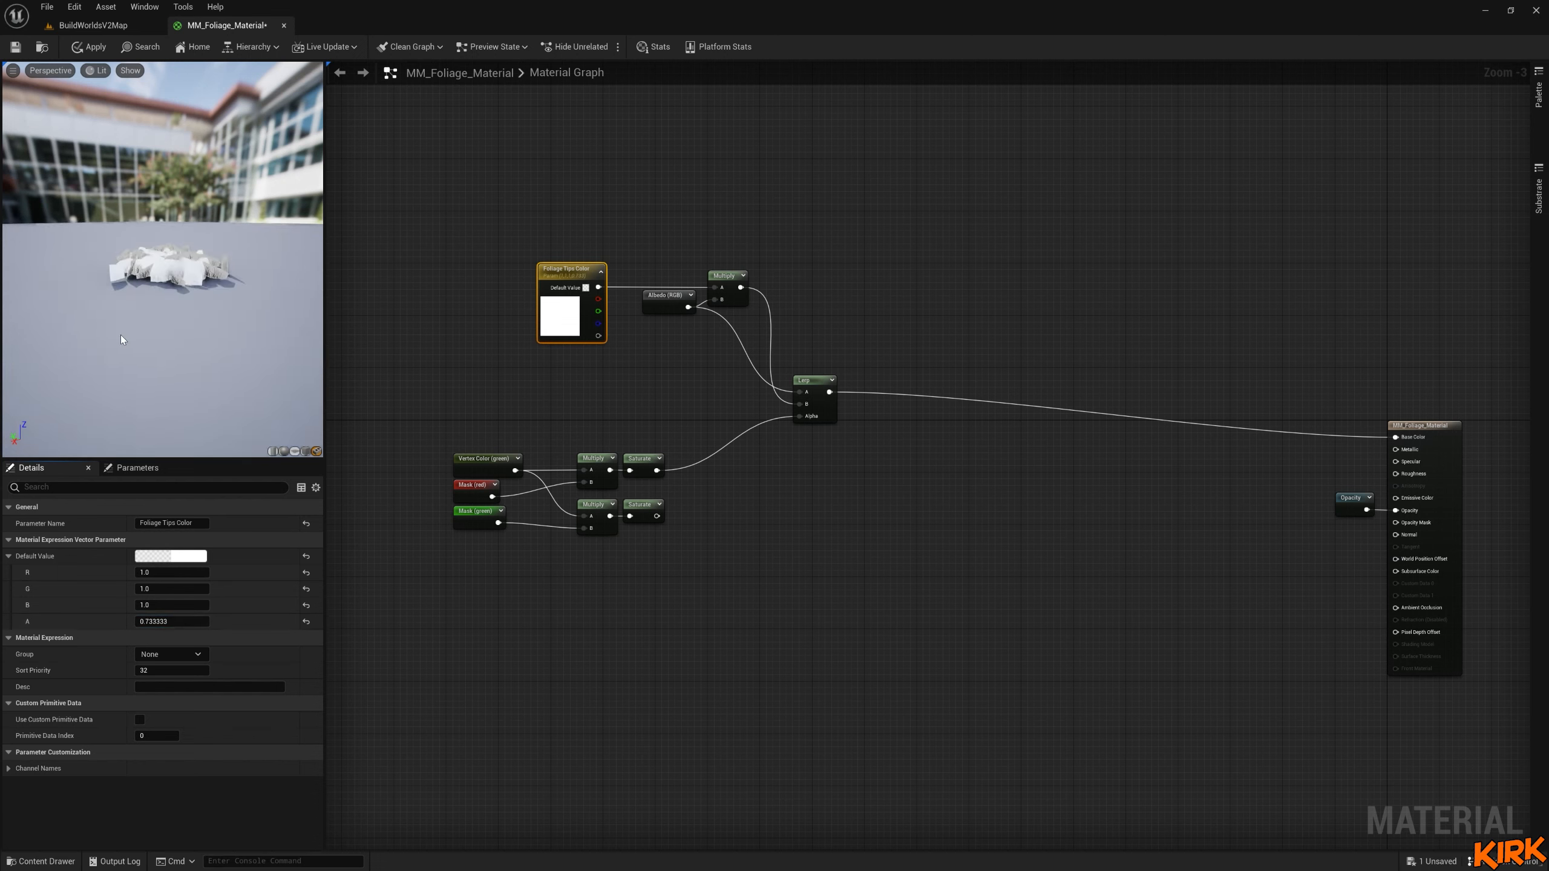
scroll(126, 336, "up", 6)
scroll(129, 334, "up", 5)
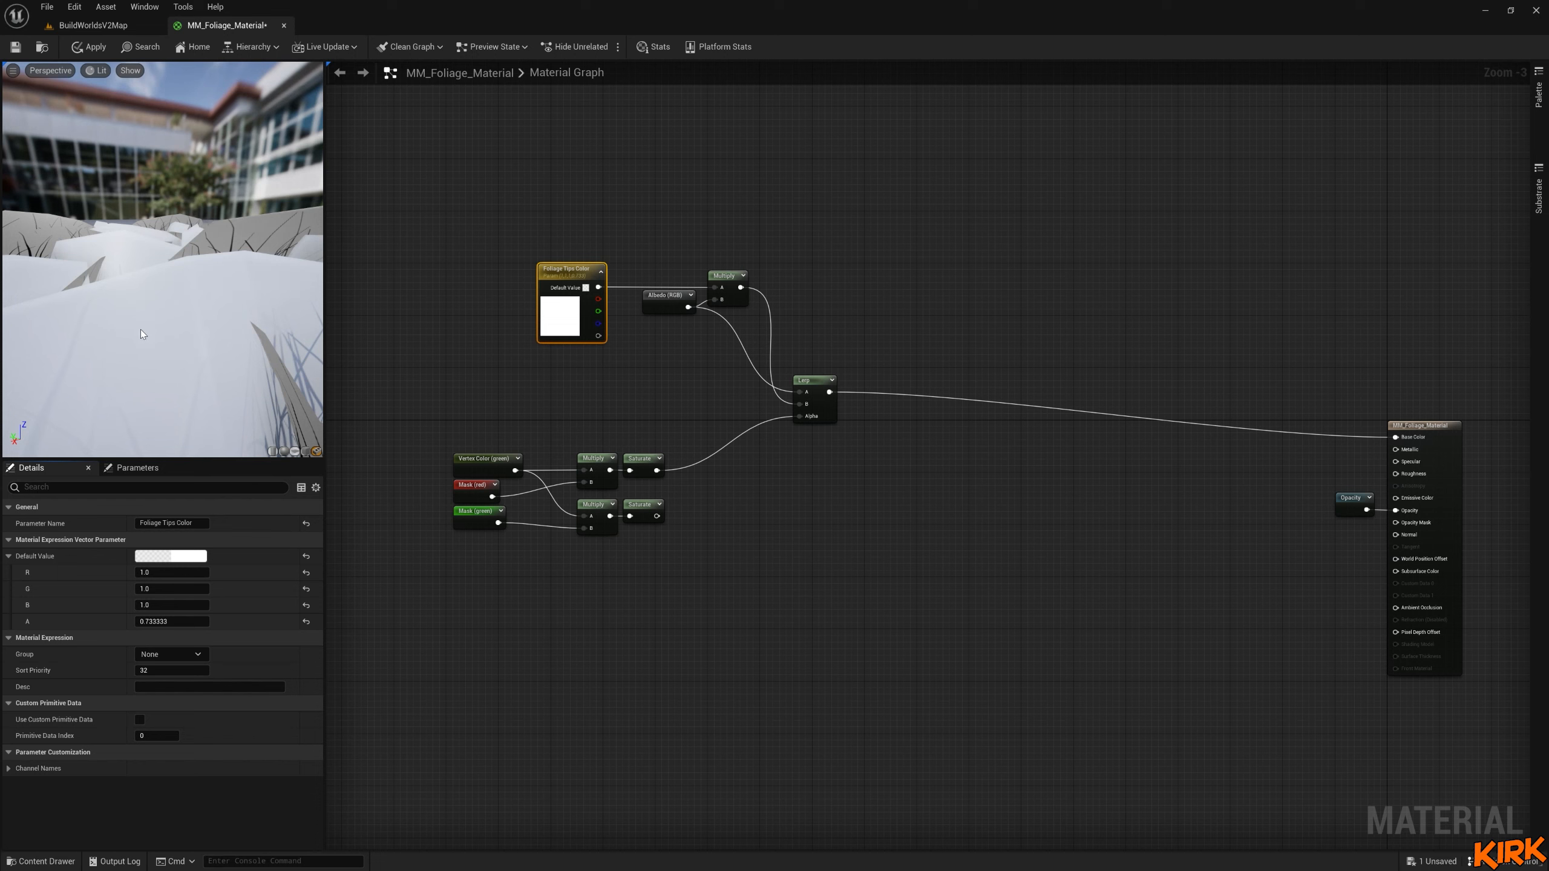
left_click_drag(140, 330, 148, 390)
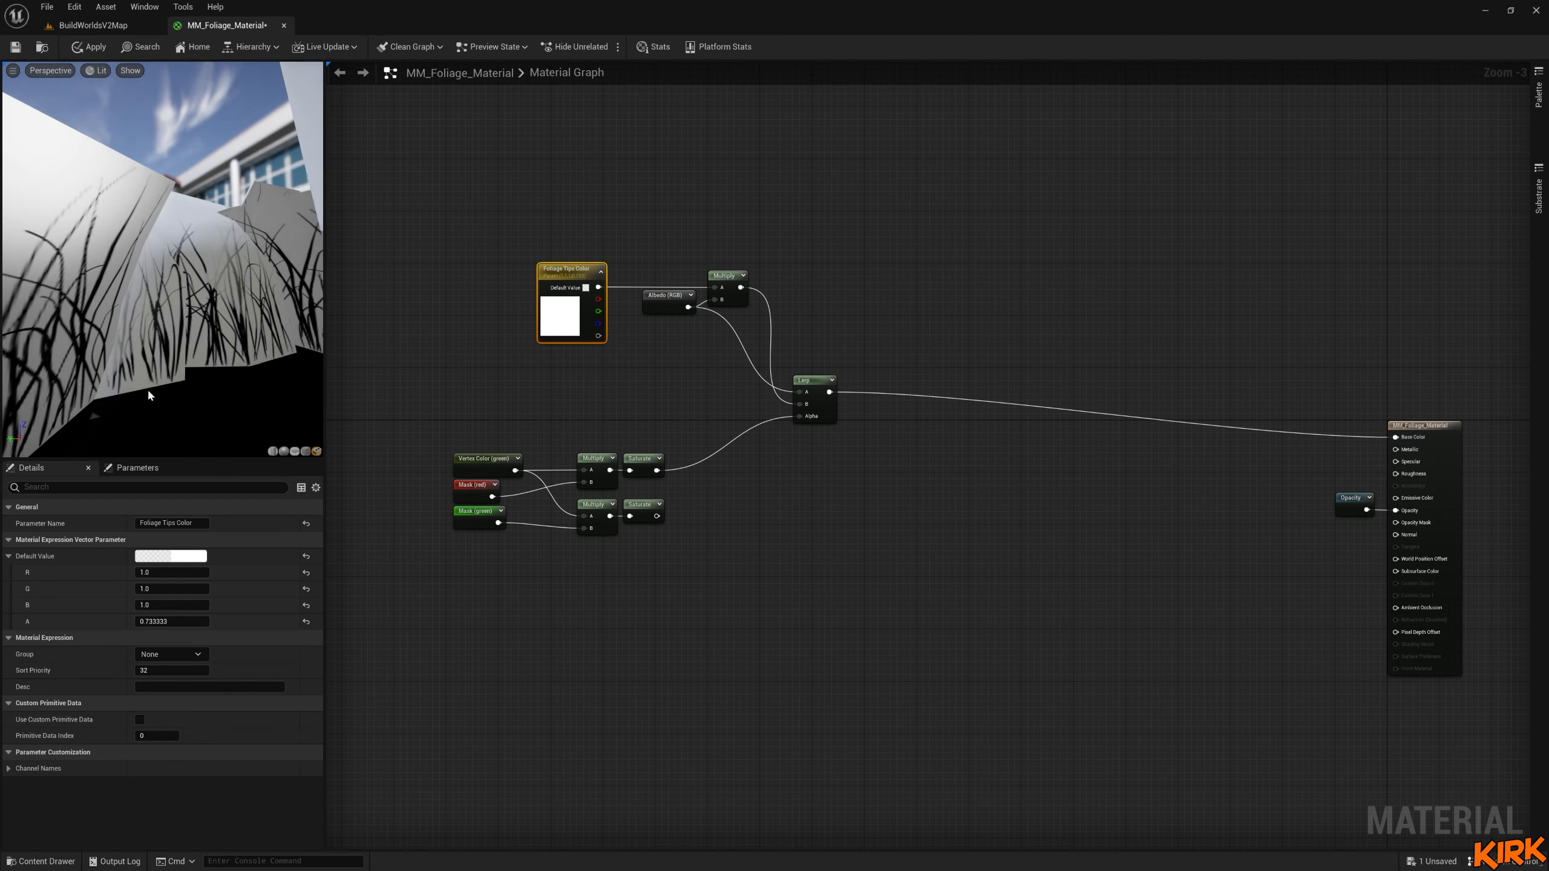
Compare the grass preview with the Foliage Tips Color alpha at 0 and 1, leaving the alpha at 0.
left_click(177, 620)
type("0")
key("Return")
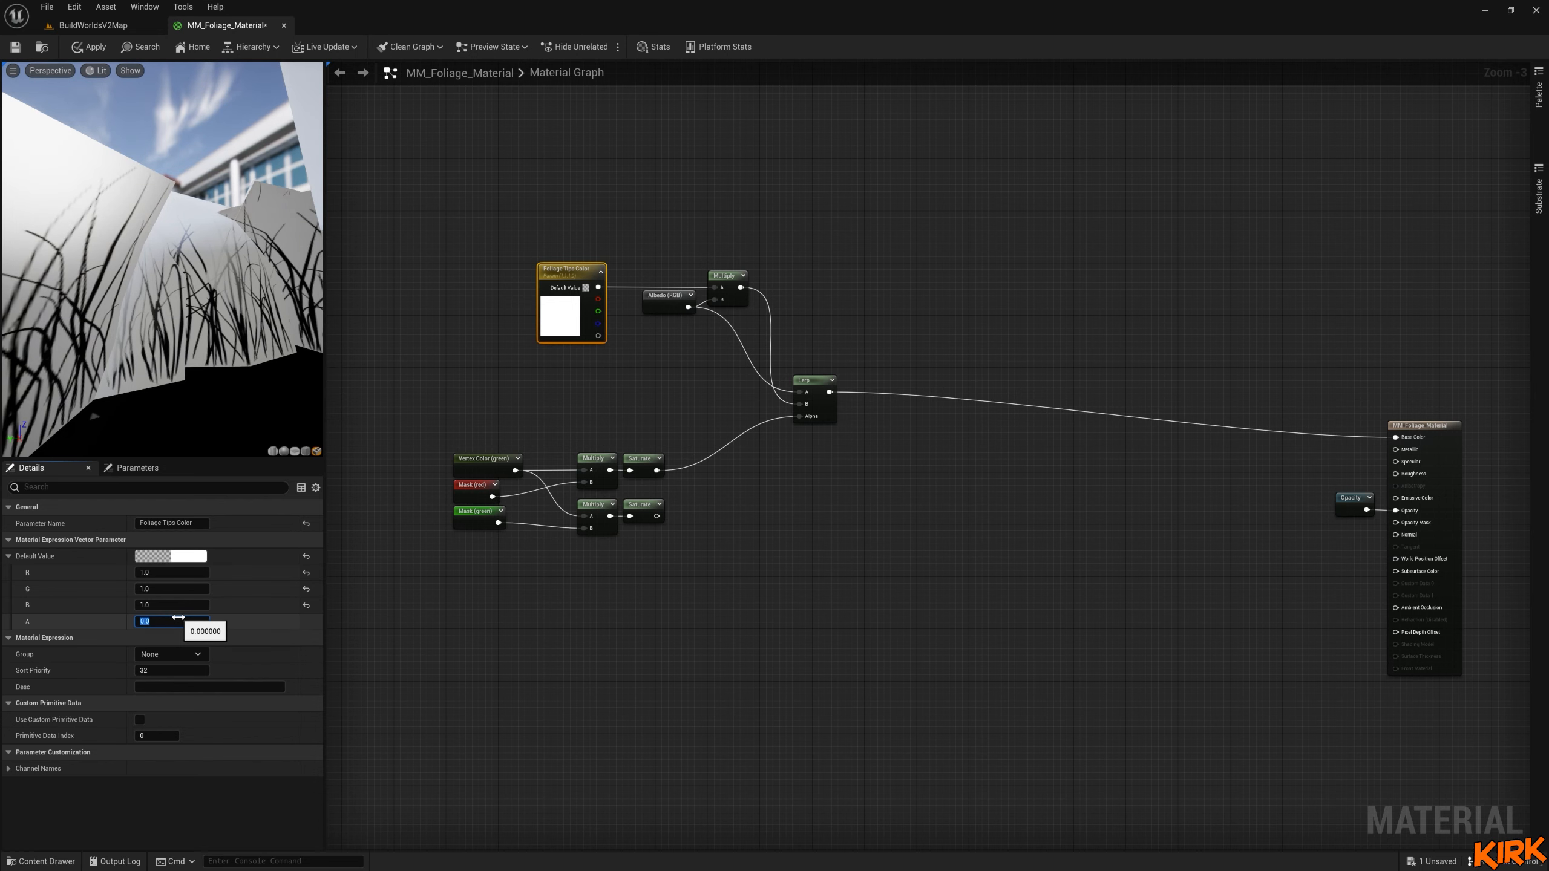
type("1")
key("Return")
type("0")
key("Return")
Try a bright magenta Foliage Tips Color with an alpha of 1 and check it on the grass preview.
left_click(170, 556)
left_click(308, 621)
left_click(303, 605)
left_click(377, 852)
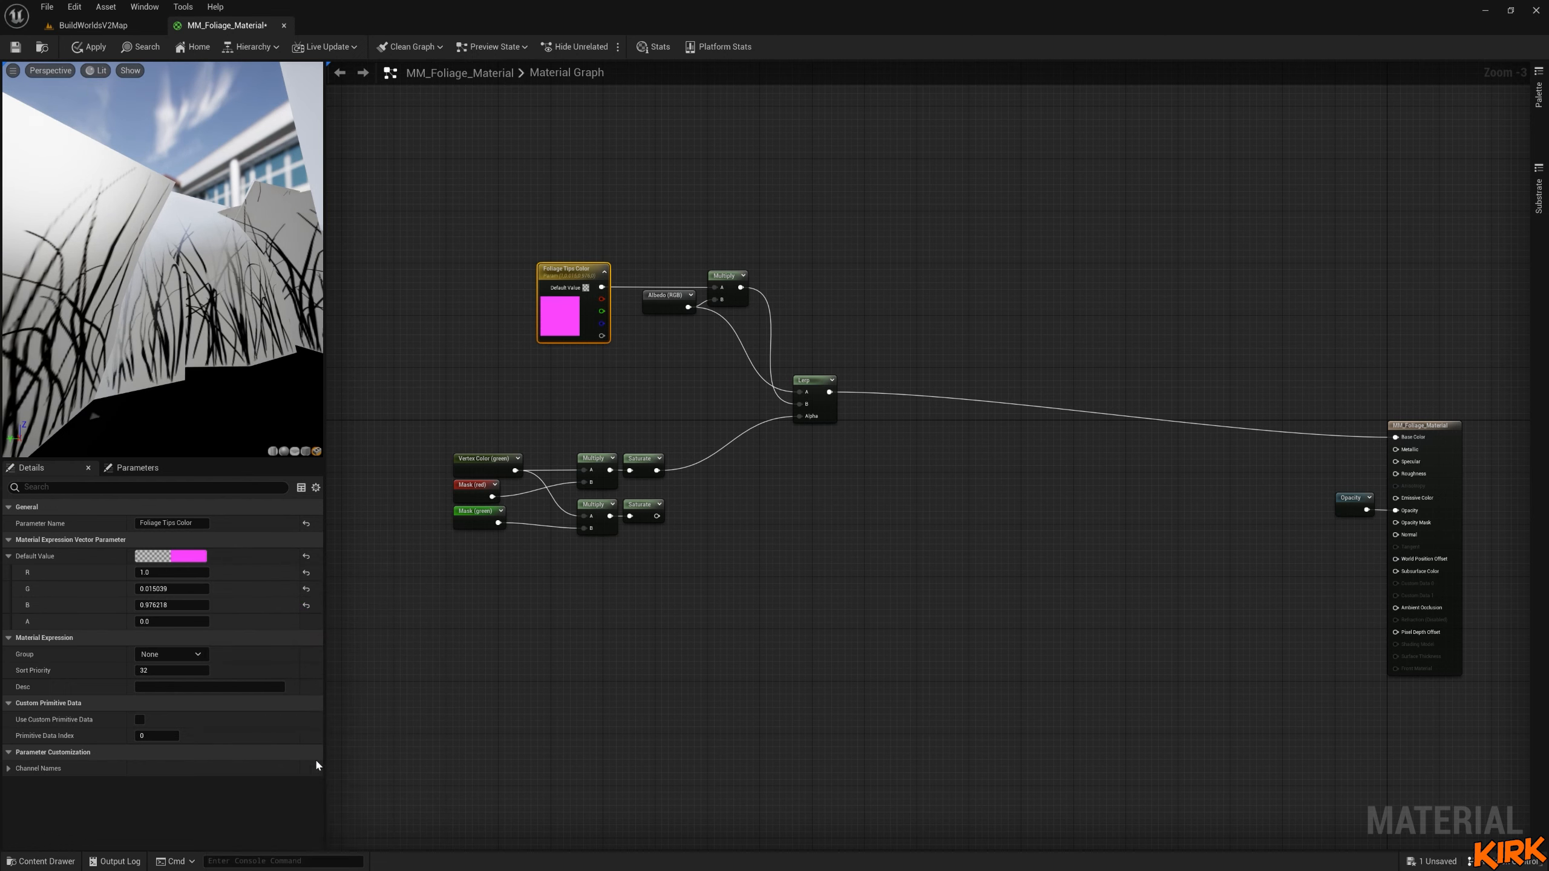
left_click(173, 621)
type("1")
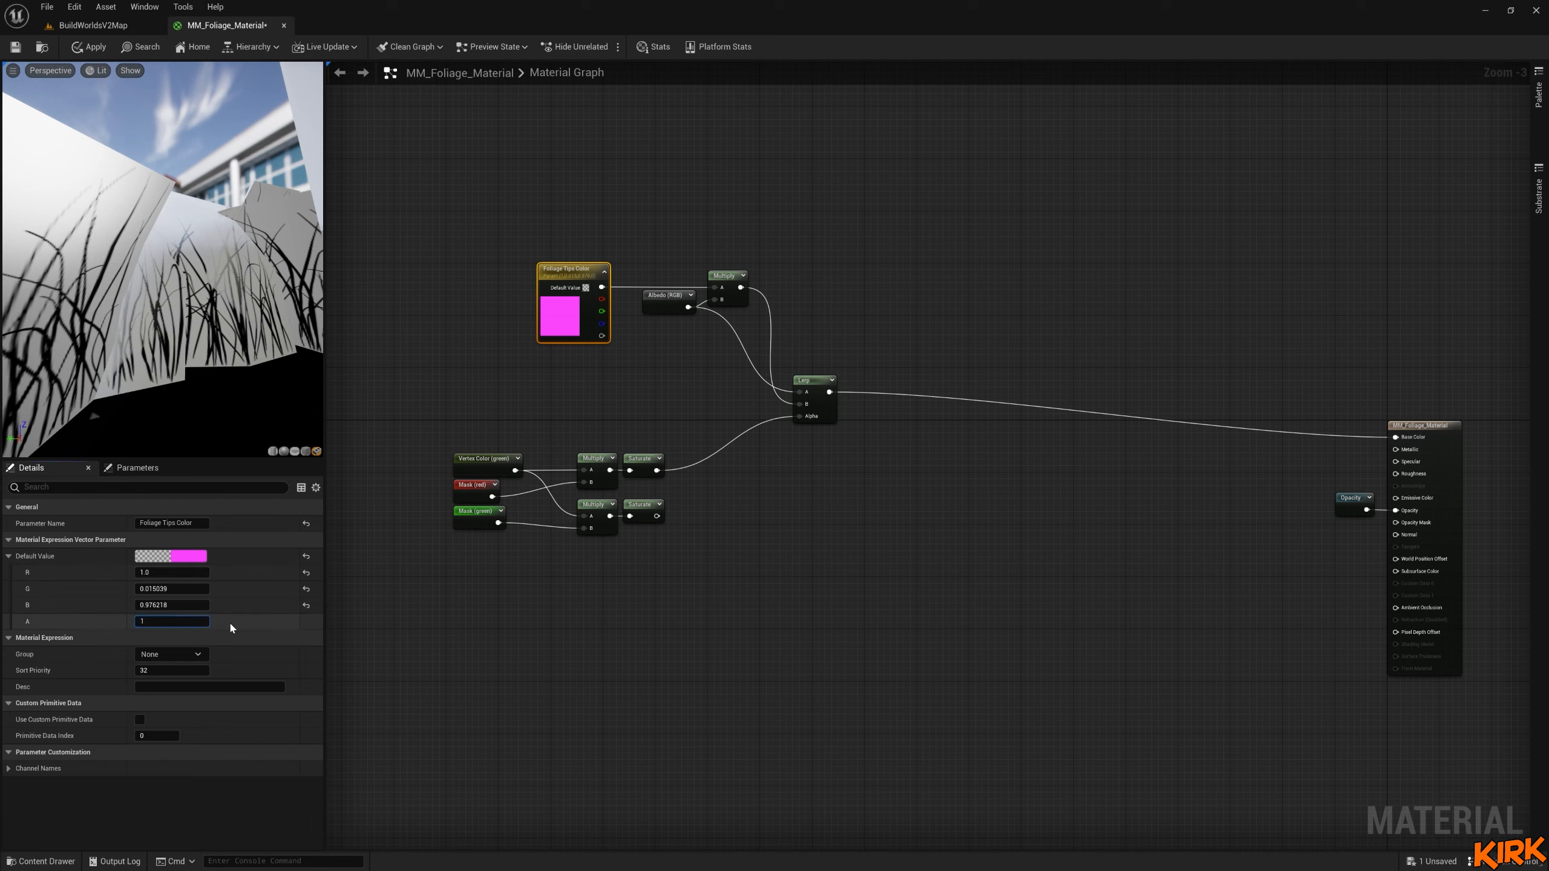
key("Return")
mouse_move(184, 396)
left_mouse_down()
mouse_move(229, 400)
mouse_move(188, 387)
mouse_move(238, 381)
mouse_move(208, 400)
left_mouse_up()
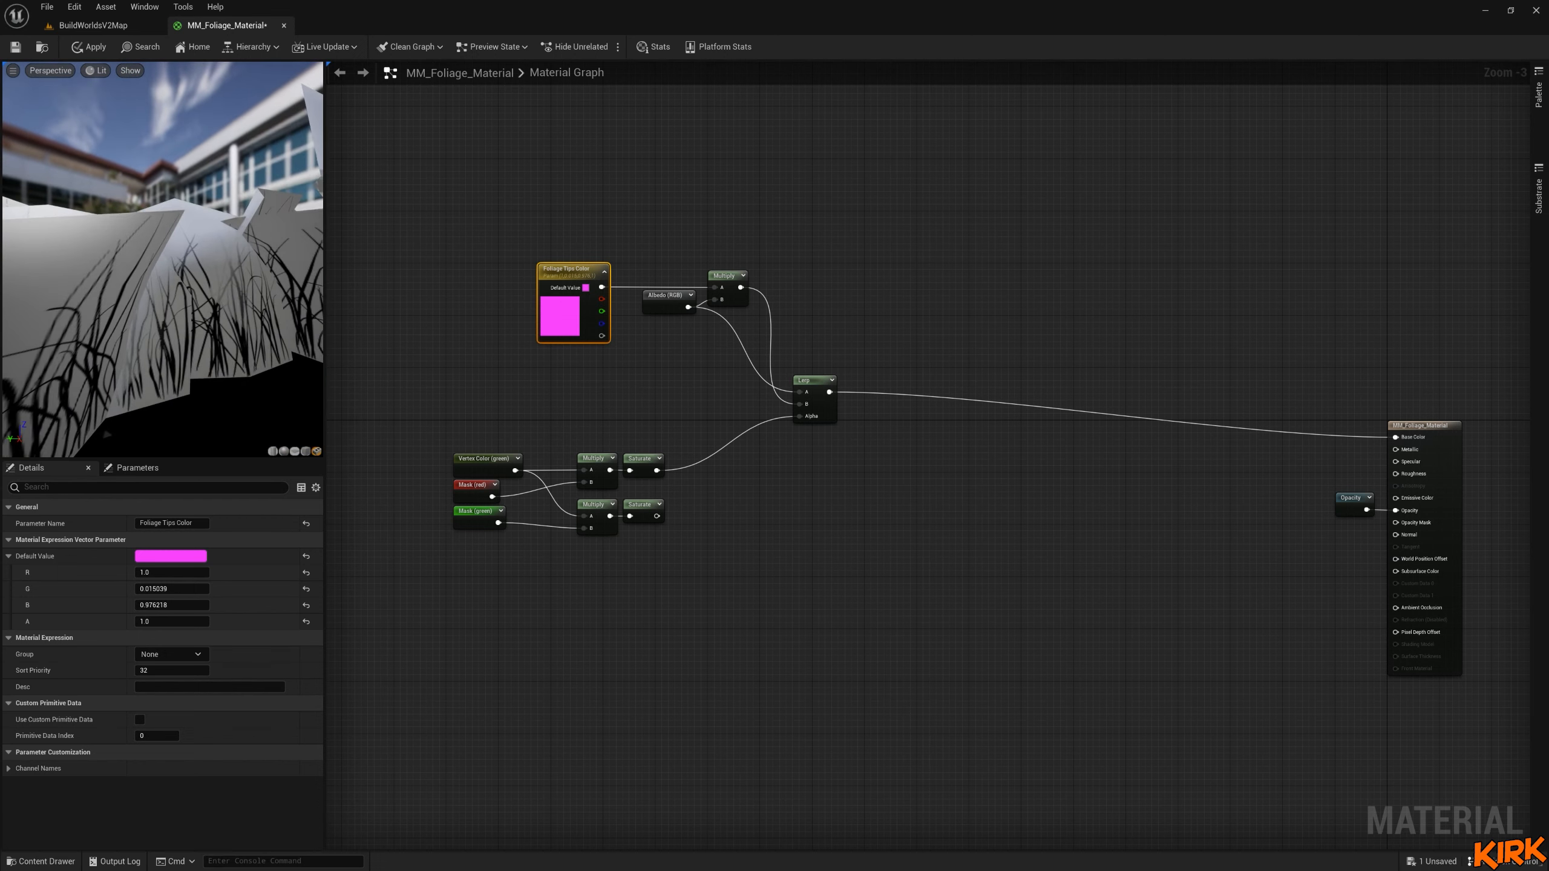
Reset Foliage Tips Color, set its R, G, B and A values to 1, and assign it to the Parametrs group.
left_click(305, 556)
left_click(170, 572)
type("1")
key("Tab")
type("1")
key("Tab")
type("1")
key("Tab")
type("1")
key("Return")
left_click(194, 655)
left_click(160, 675)
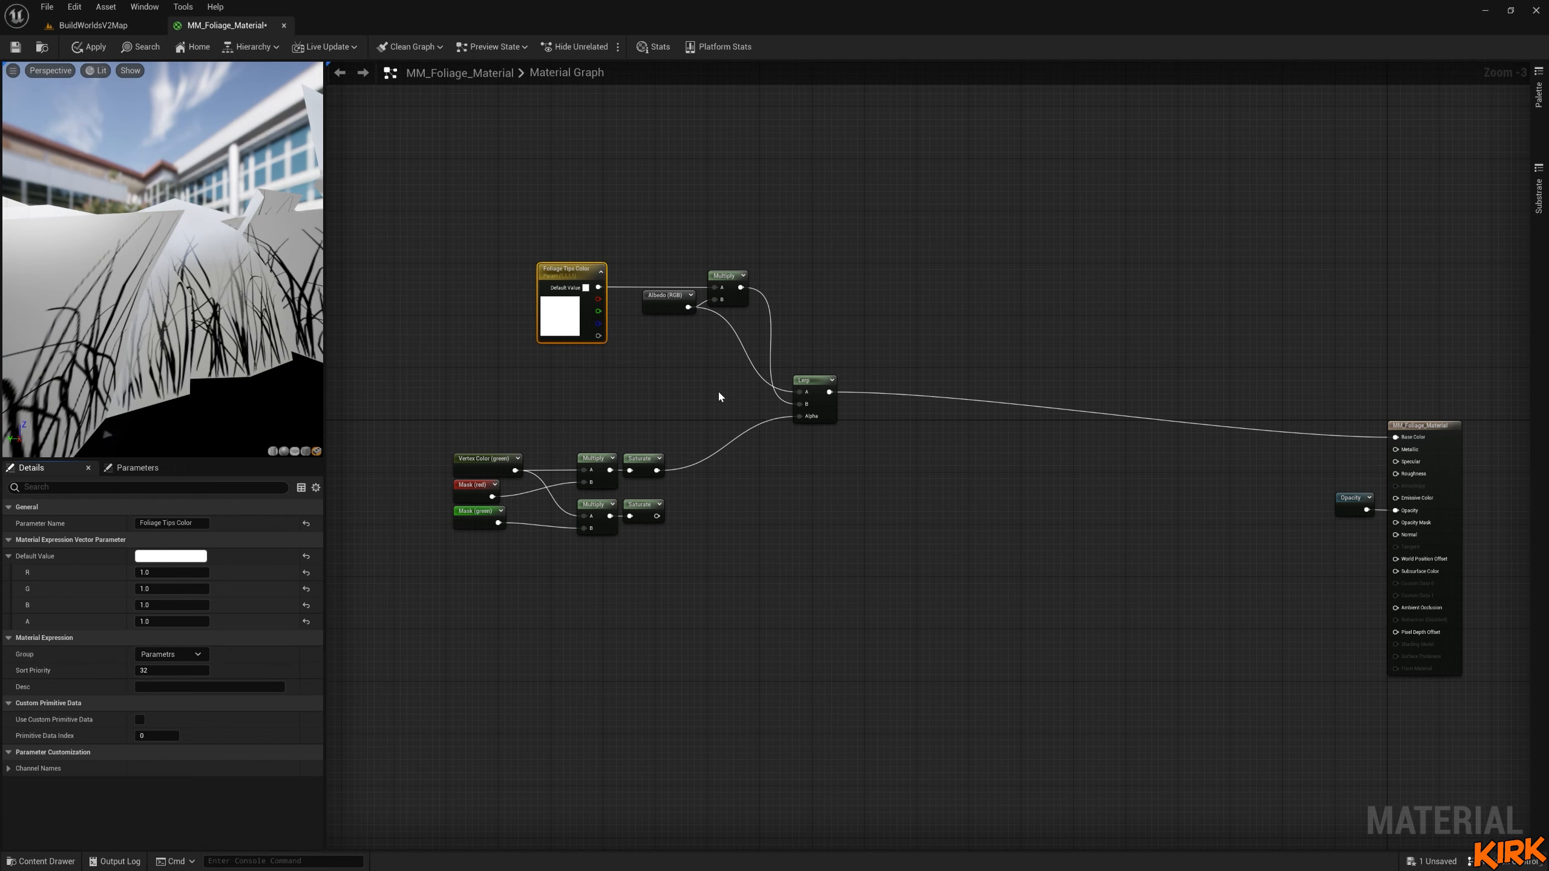
Wrap the Foliage Tips Color, Albedo (RGB) and Multiply nodes in a comment box titled Tip Color.
scroll(519, 342, "down", 2)
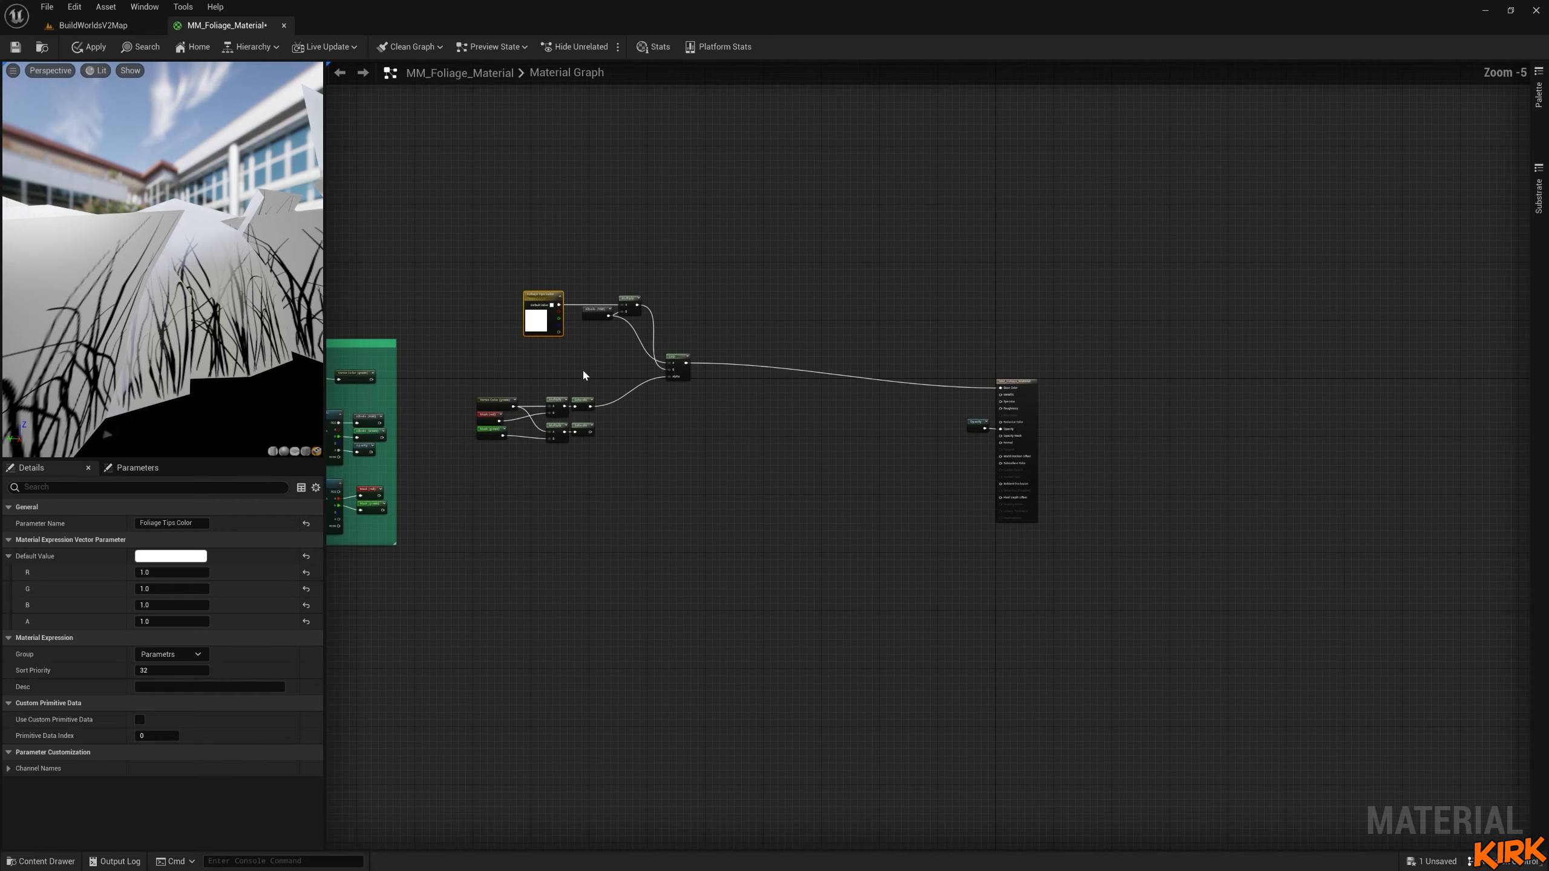
scroll(615, 371, "up", 2)
left_click_drag(518, 253, 543, 256)
left_click(709, 348)
left_click_drag(713, 226, 472, 340)
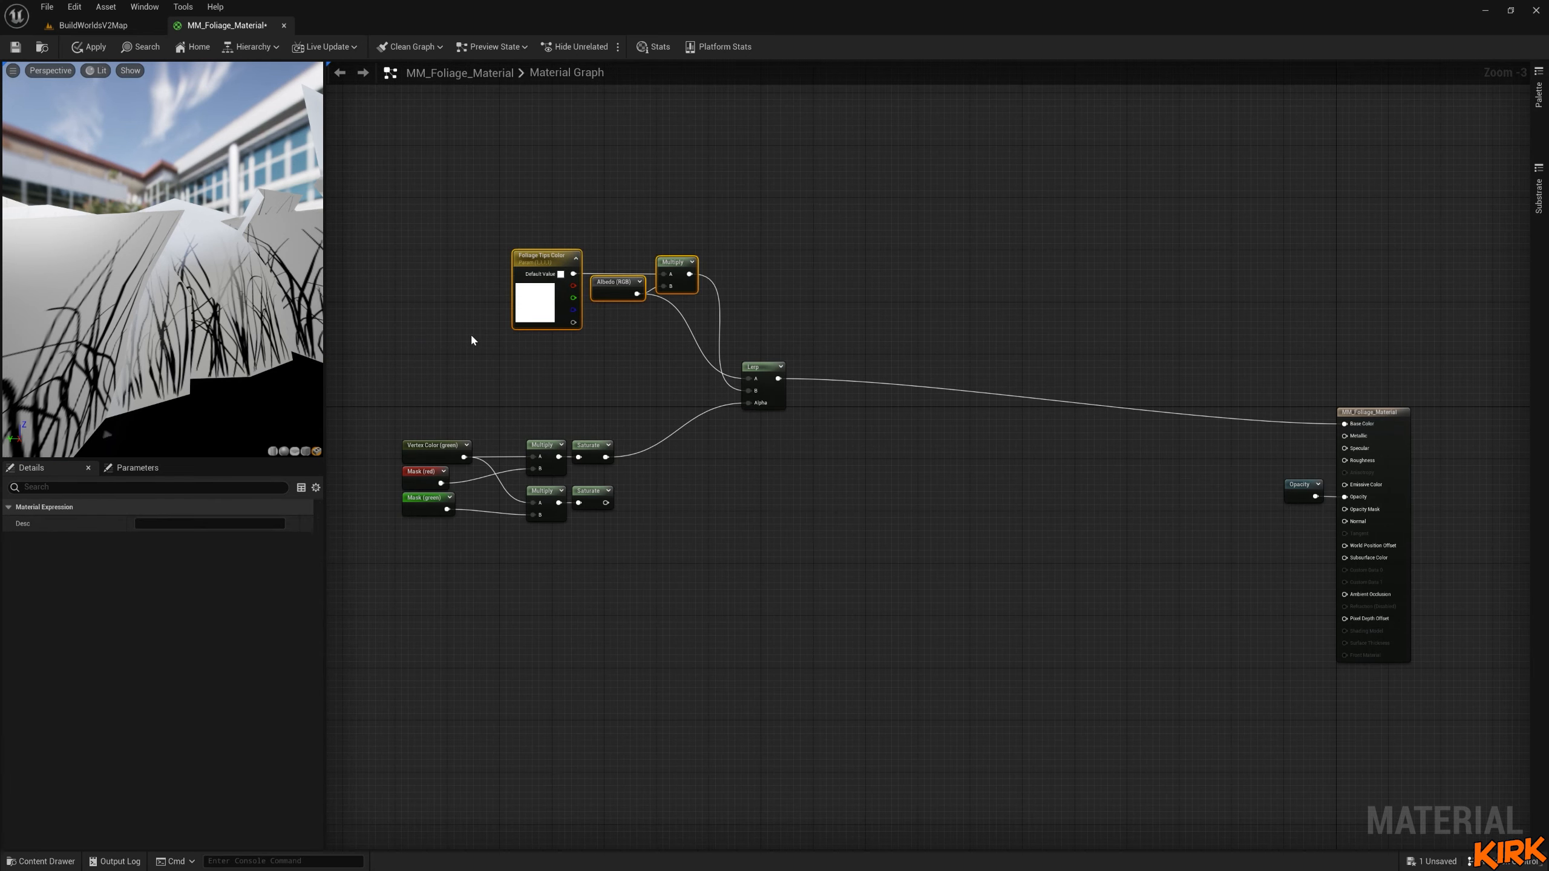
key("c")
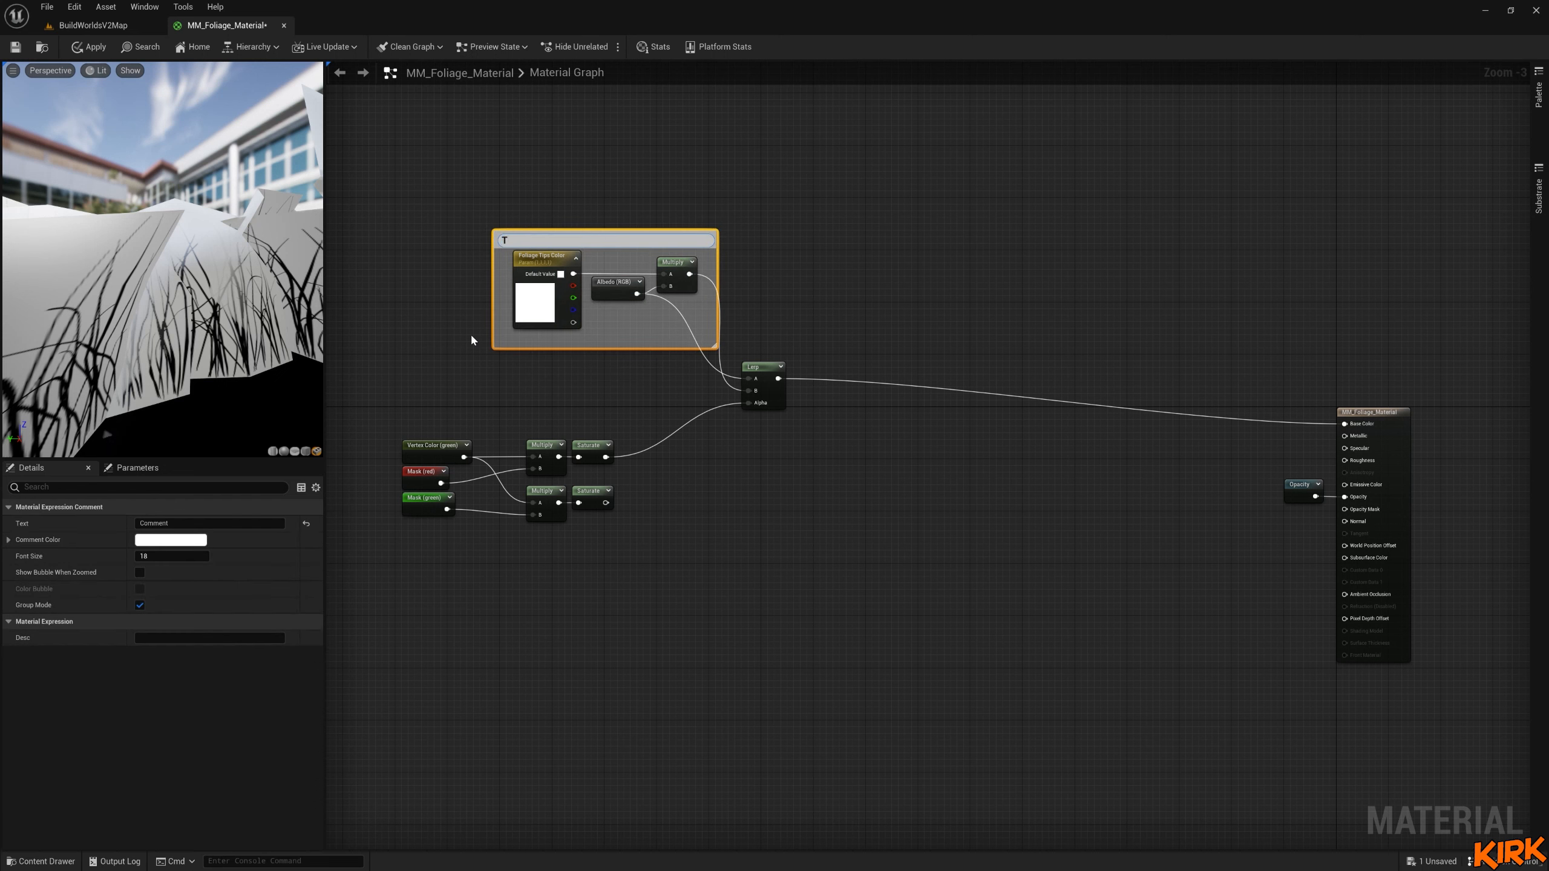
type("Tip Color")
key("Return")
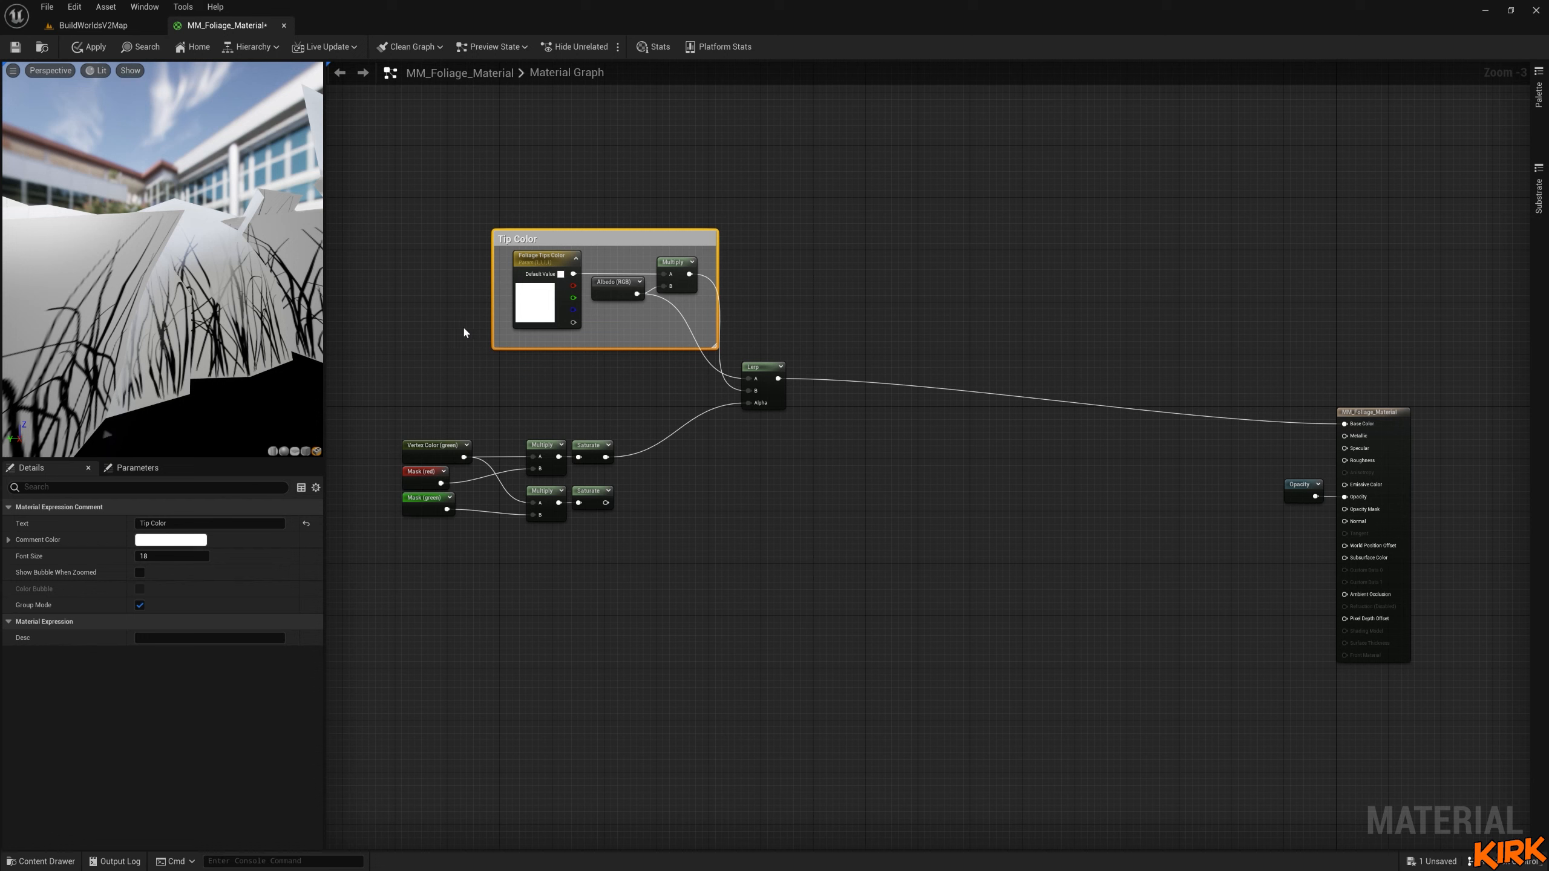
Colour the Tip Color comment teal, enlarge its title font, and extend the box upward to give the nodes more room.
left_click(170, 539)
left_click(227, 658)
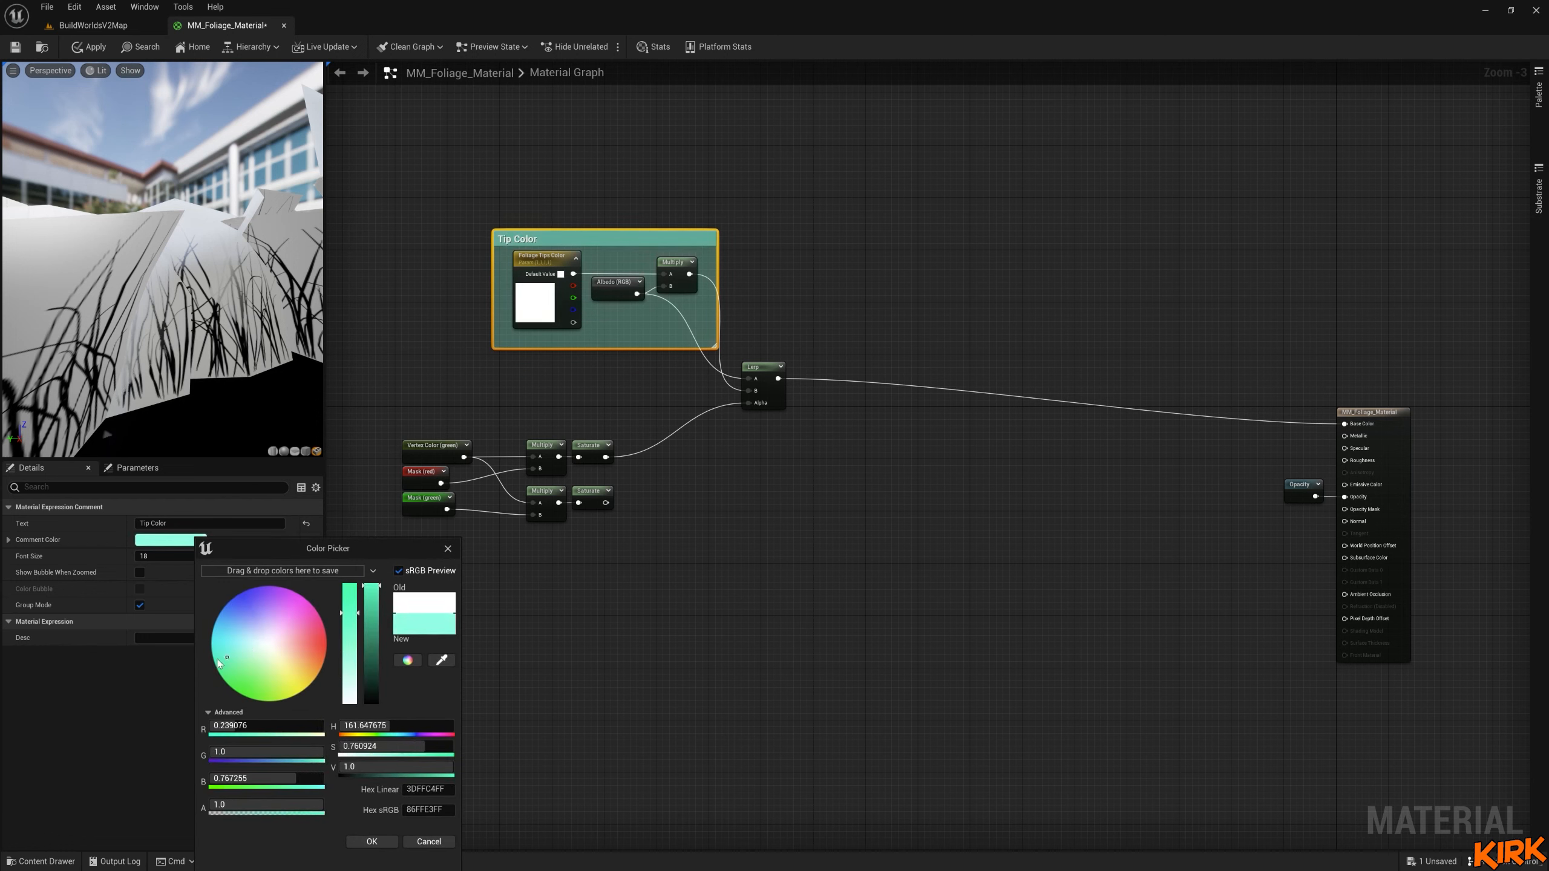
left_click_drag(217, 660, 214, 660)
left_click(372, 653)
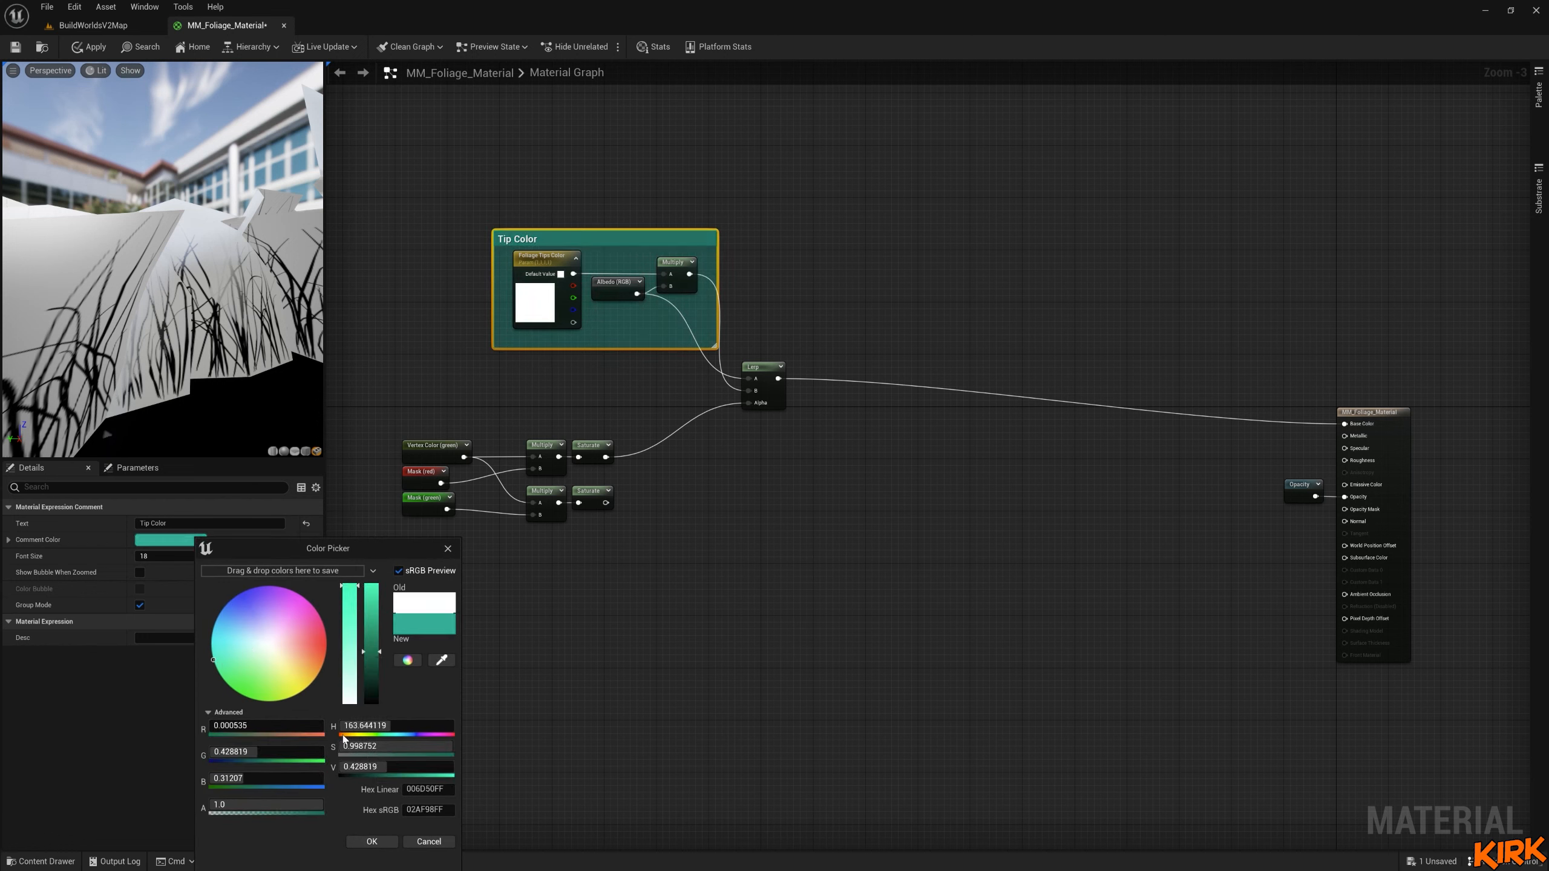
left_click(393, 838)
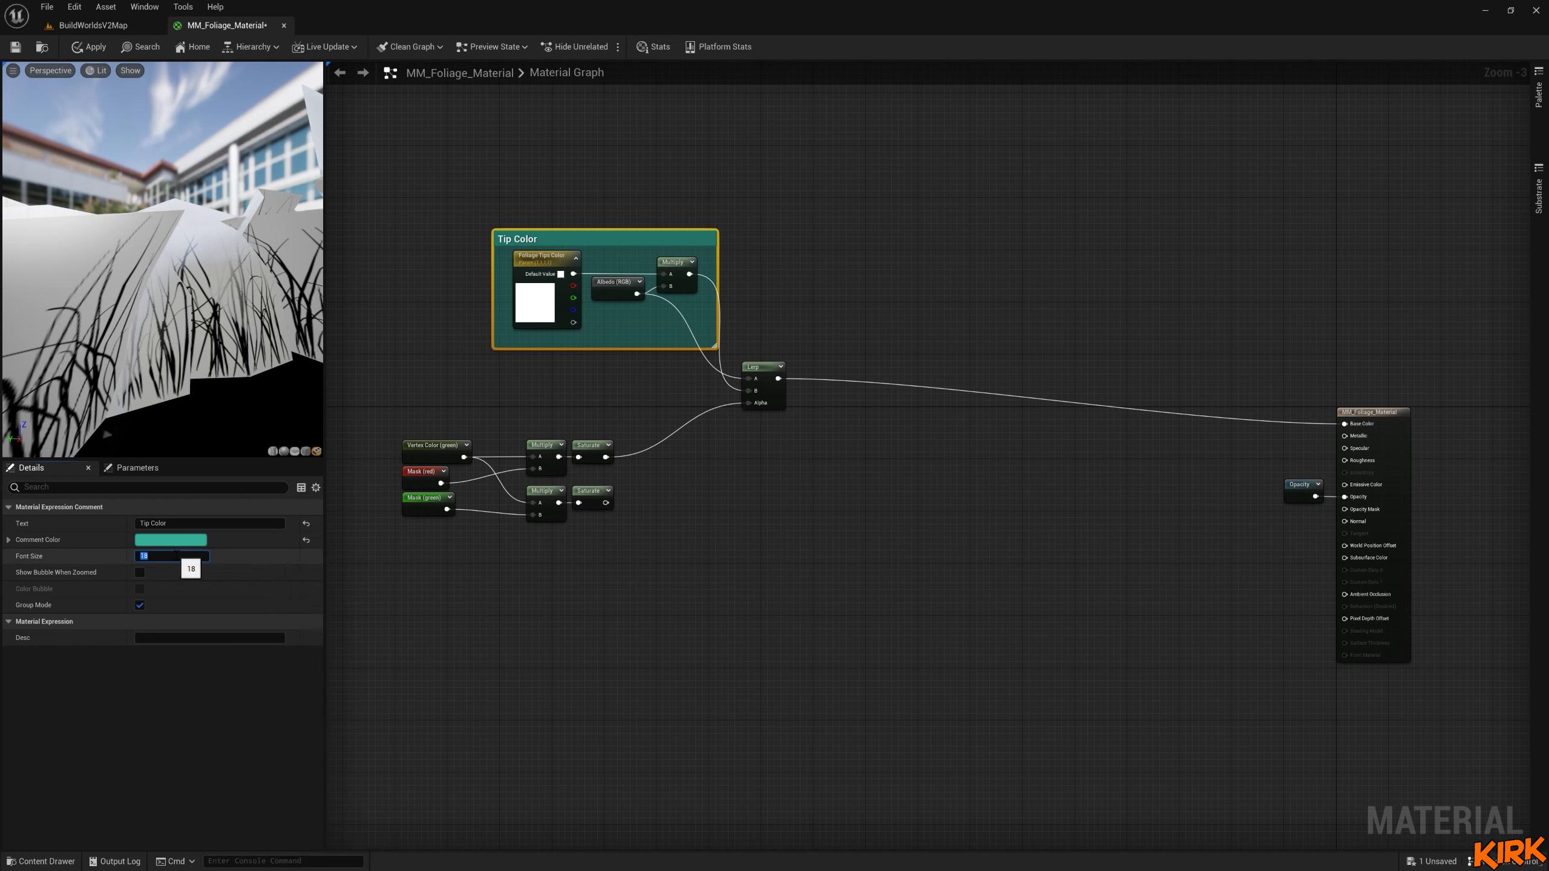
left_click(802, 609)
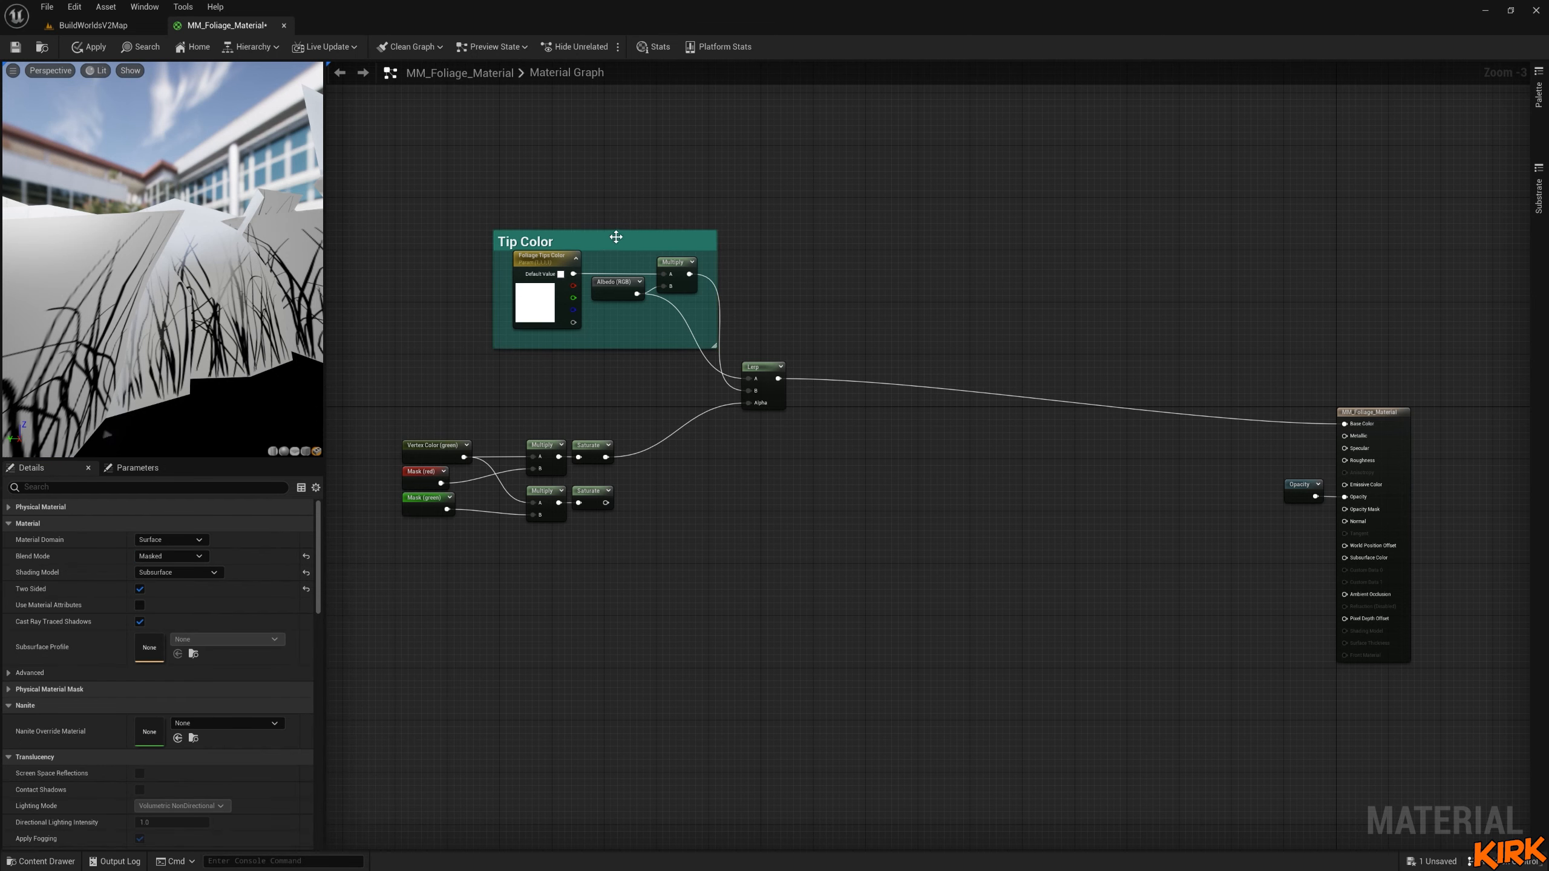
left_click_drag(614, 232, 616, 216)
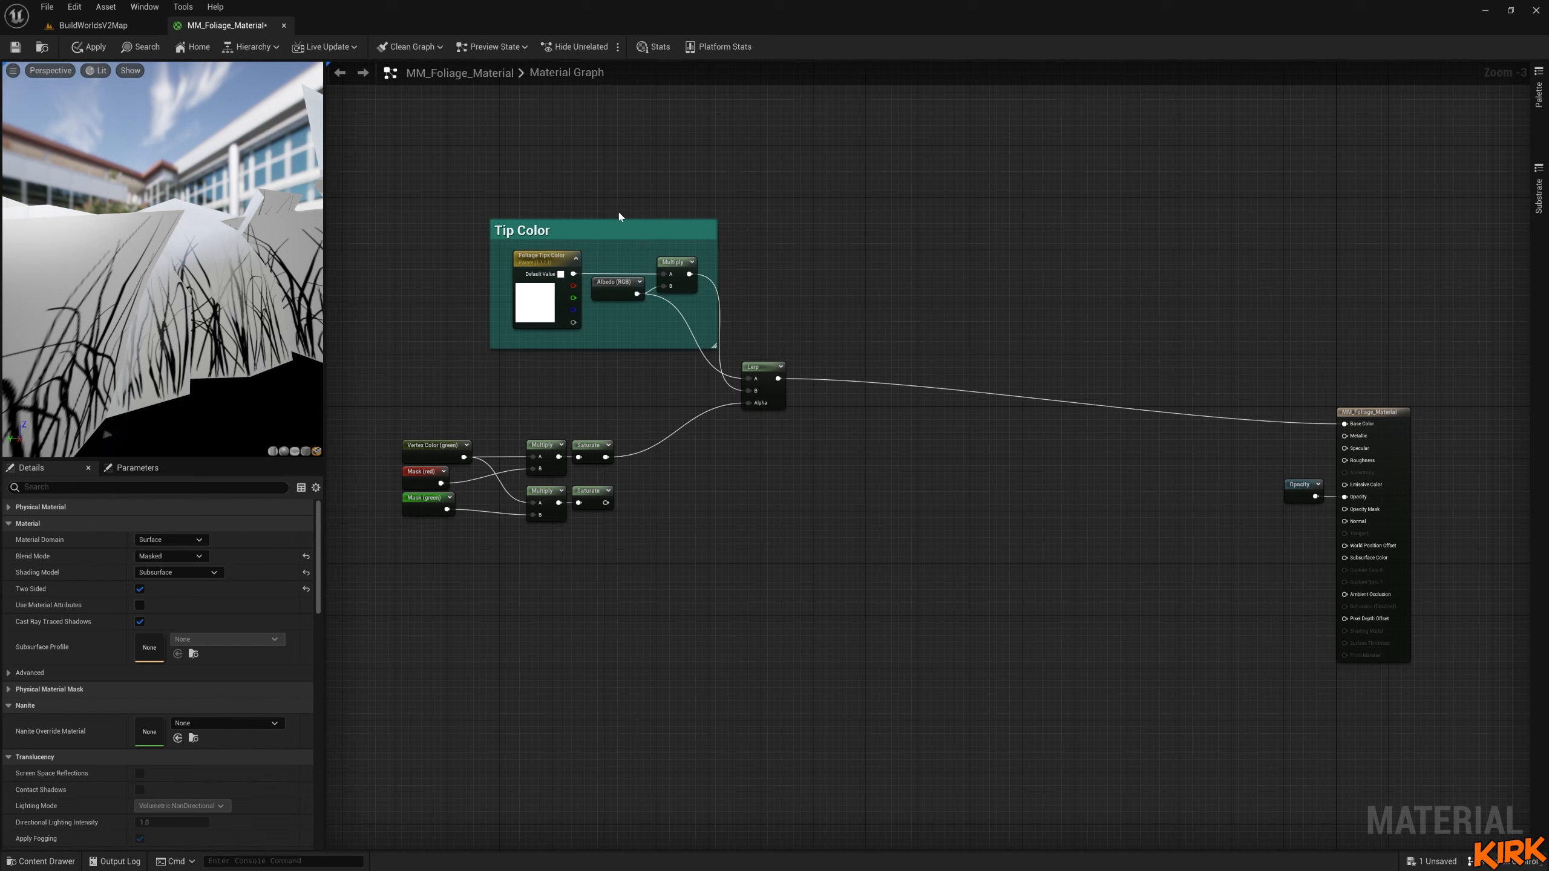
Duplicate the Lerp node, place the copy between the original and the material output, and feed the original's result into its A input.
left_click(760, 373)
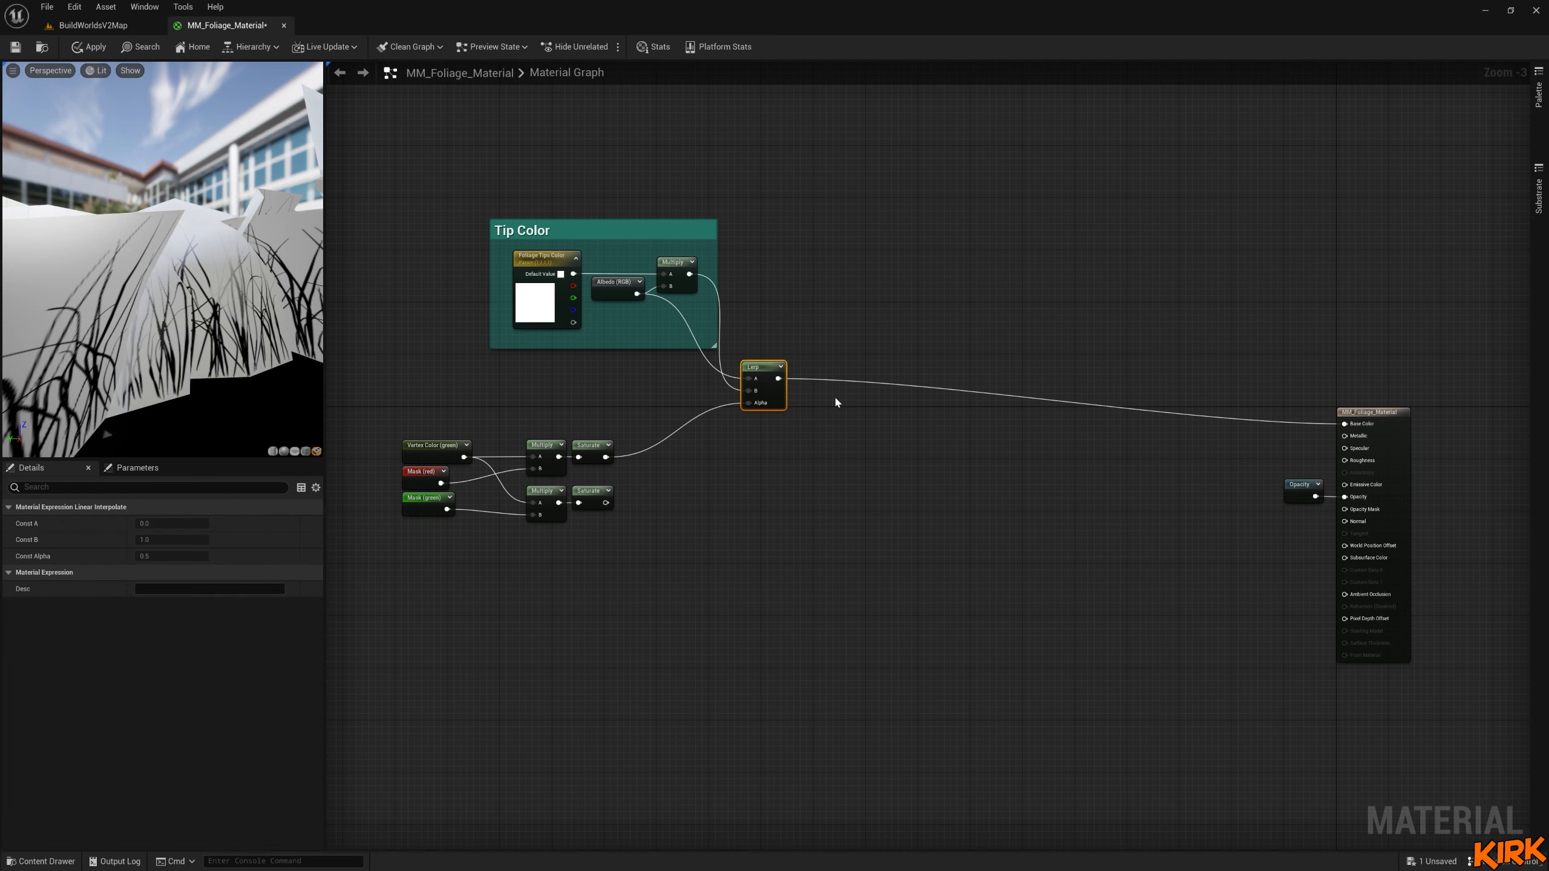
key("ctrl+d")
left_click_drag(913, 411, 949, 381)
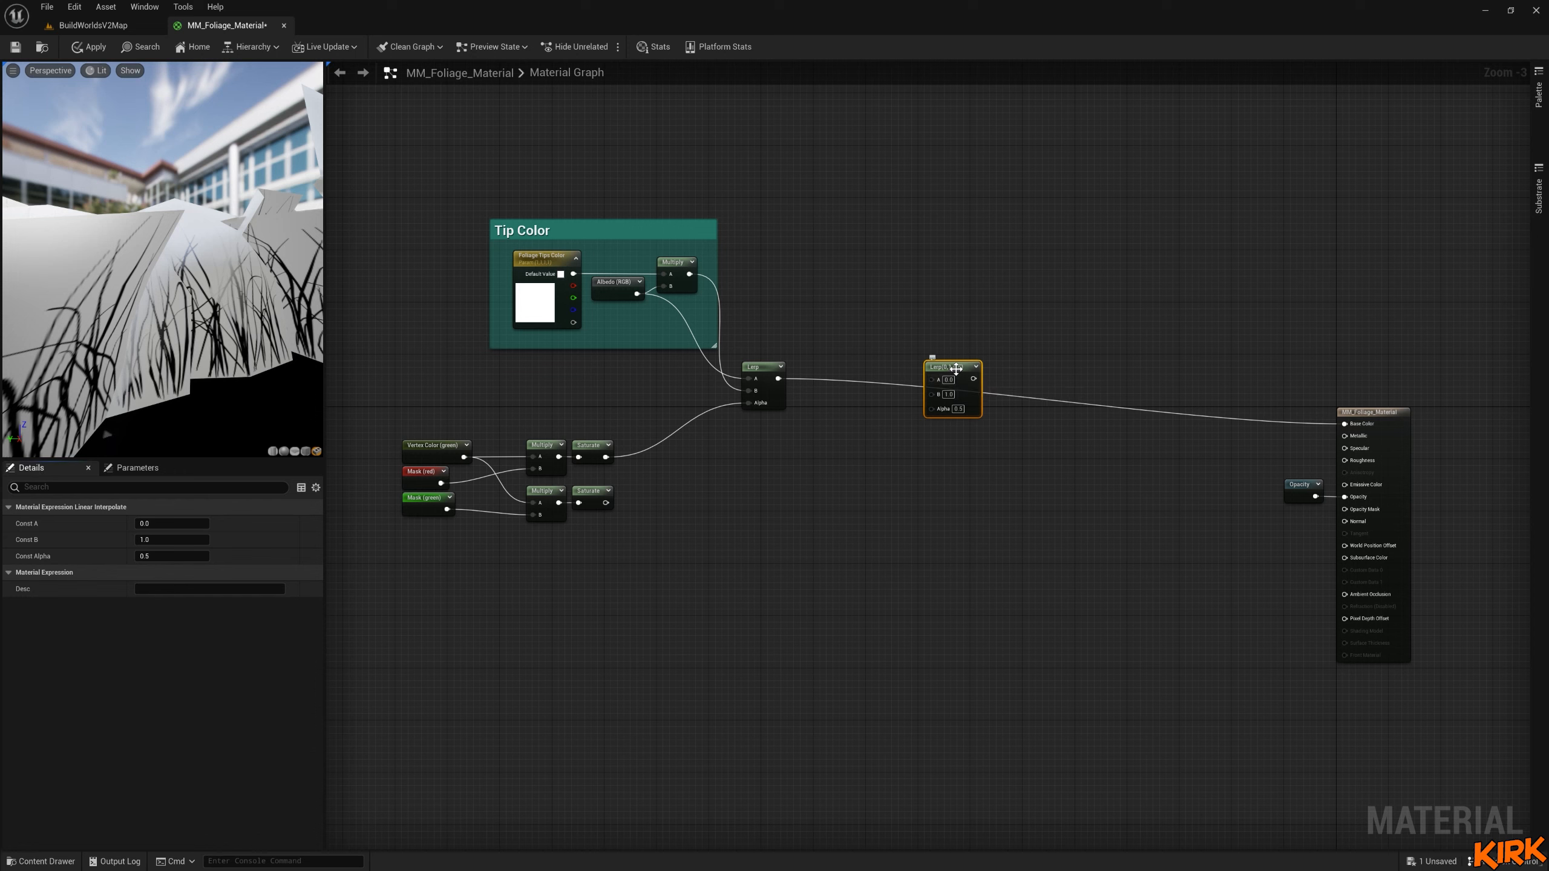
left_click_drag(951, 366, 1016, 367)
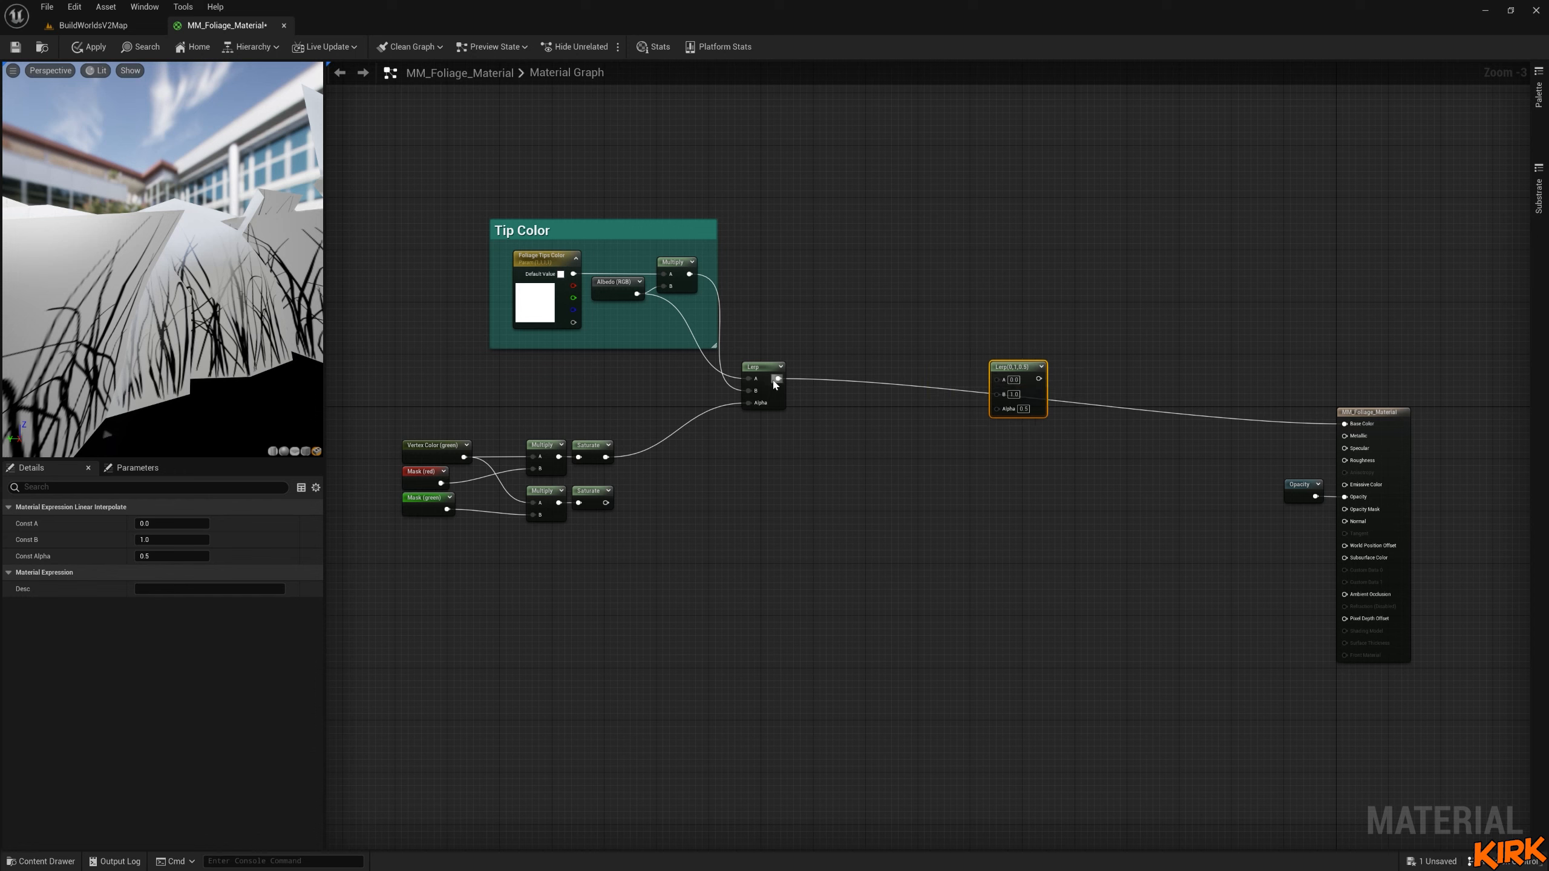
left_click_drag(778, 378, 998, 380)
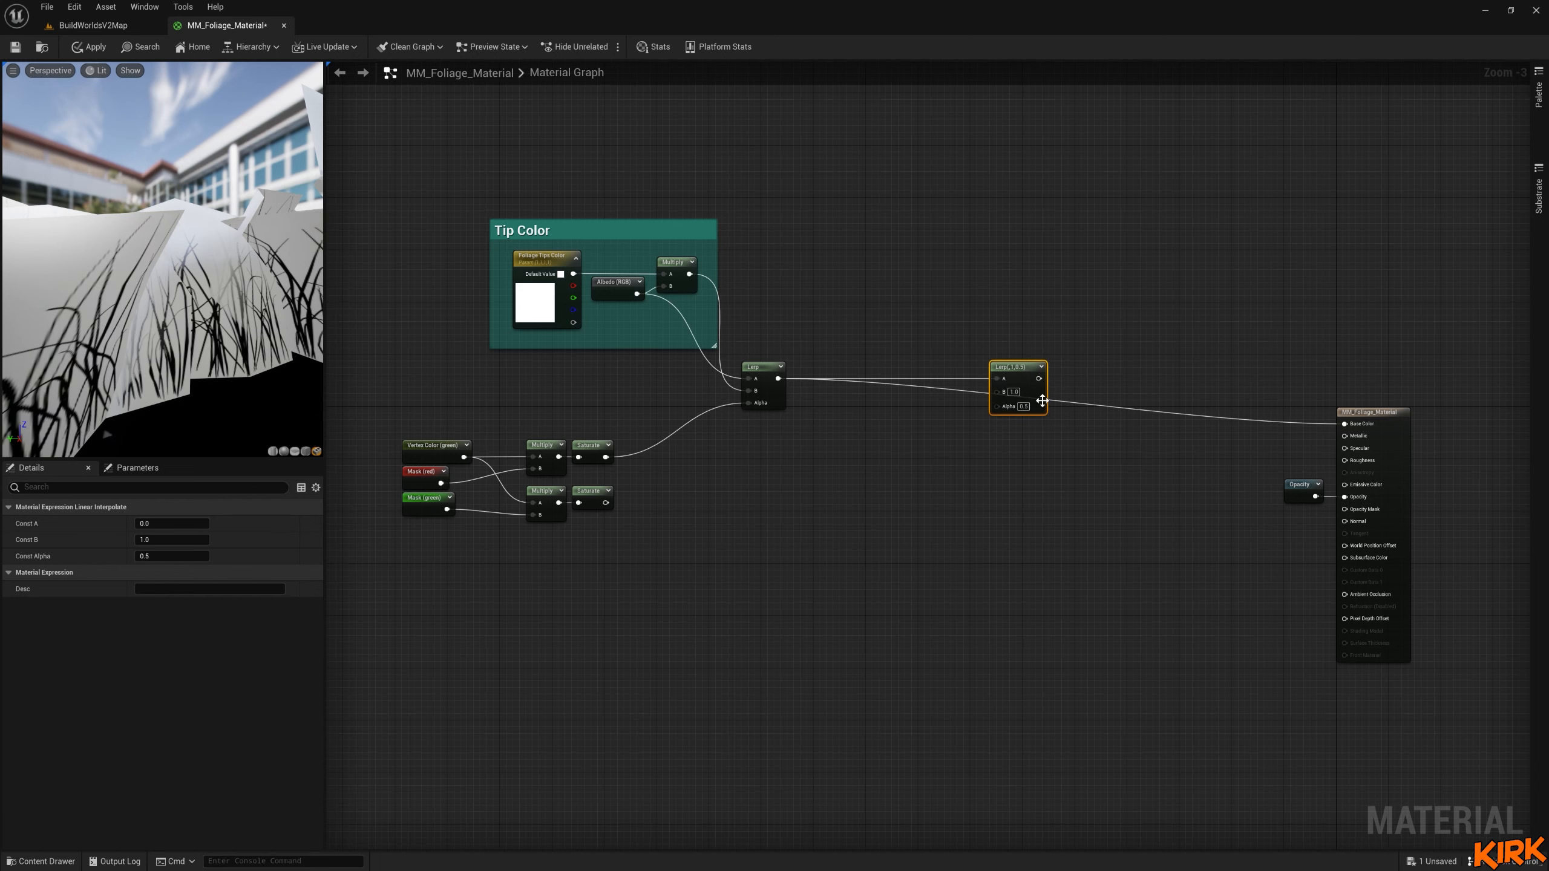
Wire the lower Saturate node into the second Lerp's Alpha and add a Multiply node feeding that Lerp's B input.
left_click_drag(604, 504, 997, 406)
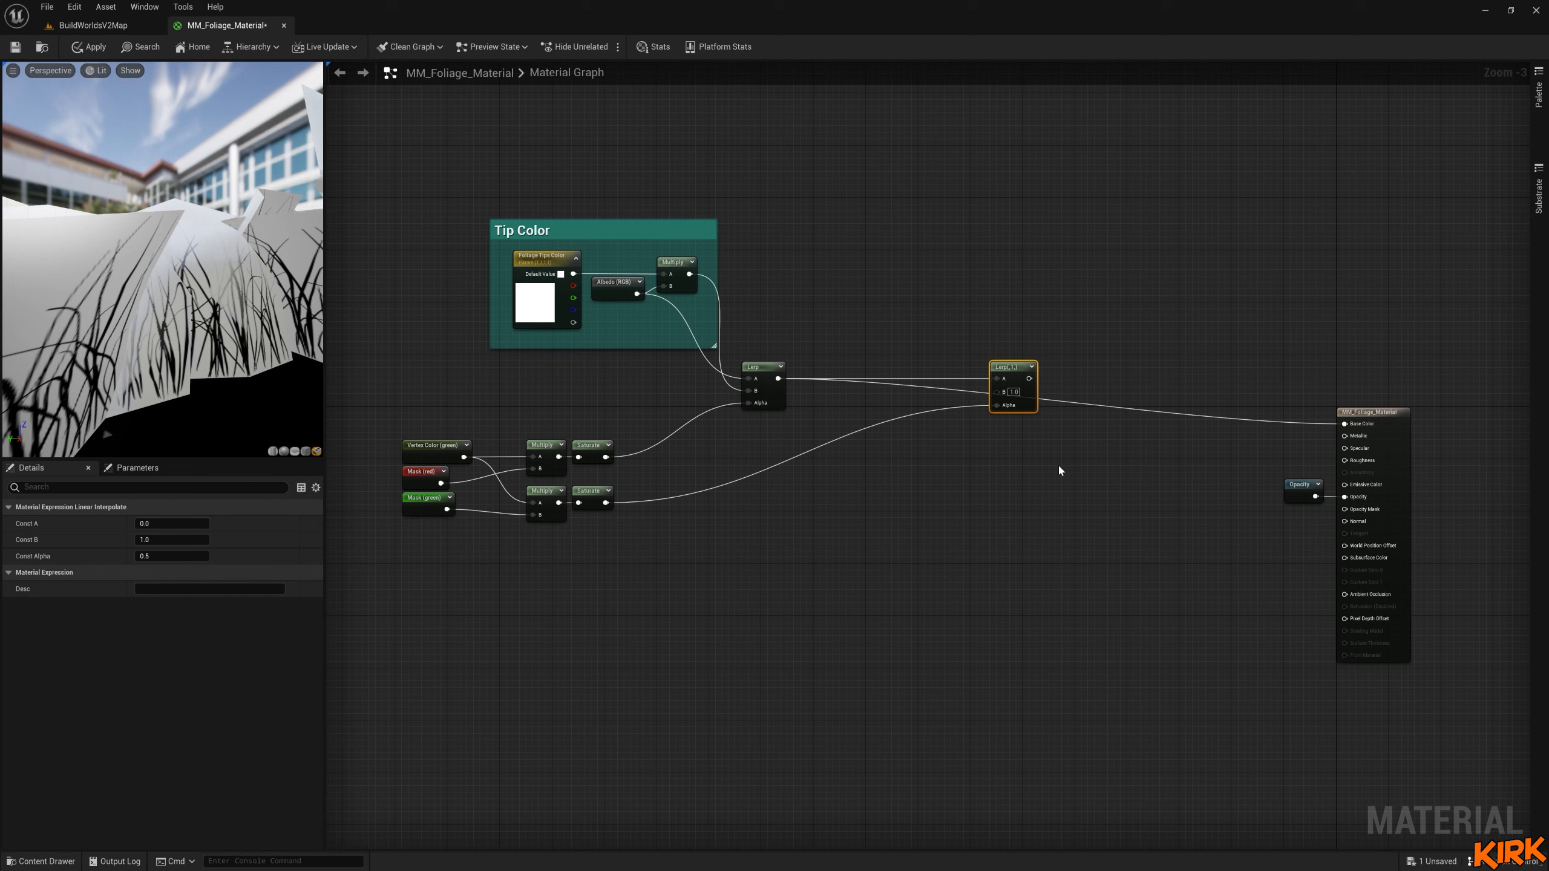
left_click_drag(1008, 392, 933, 229)
type("m")
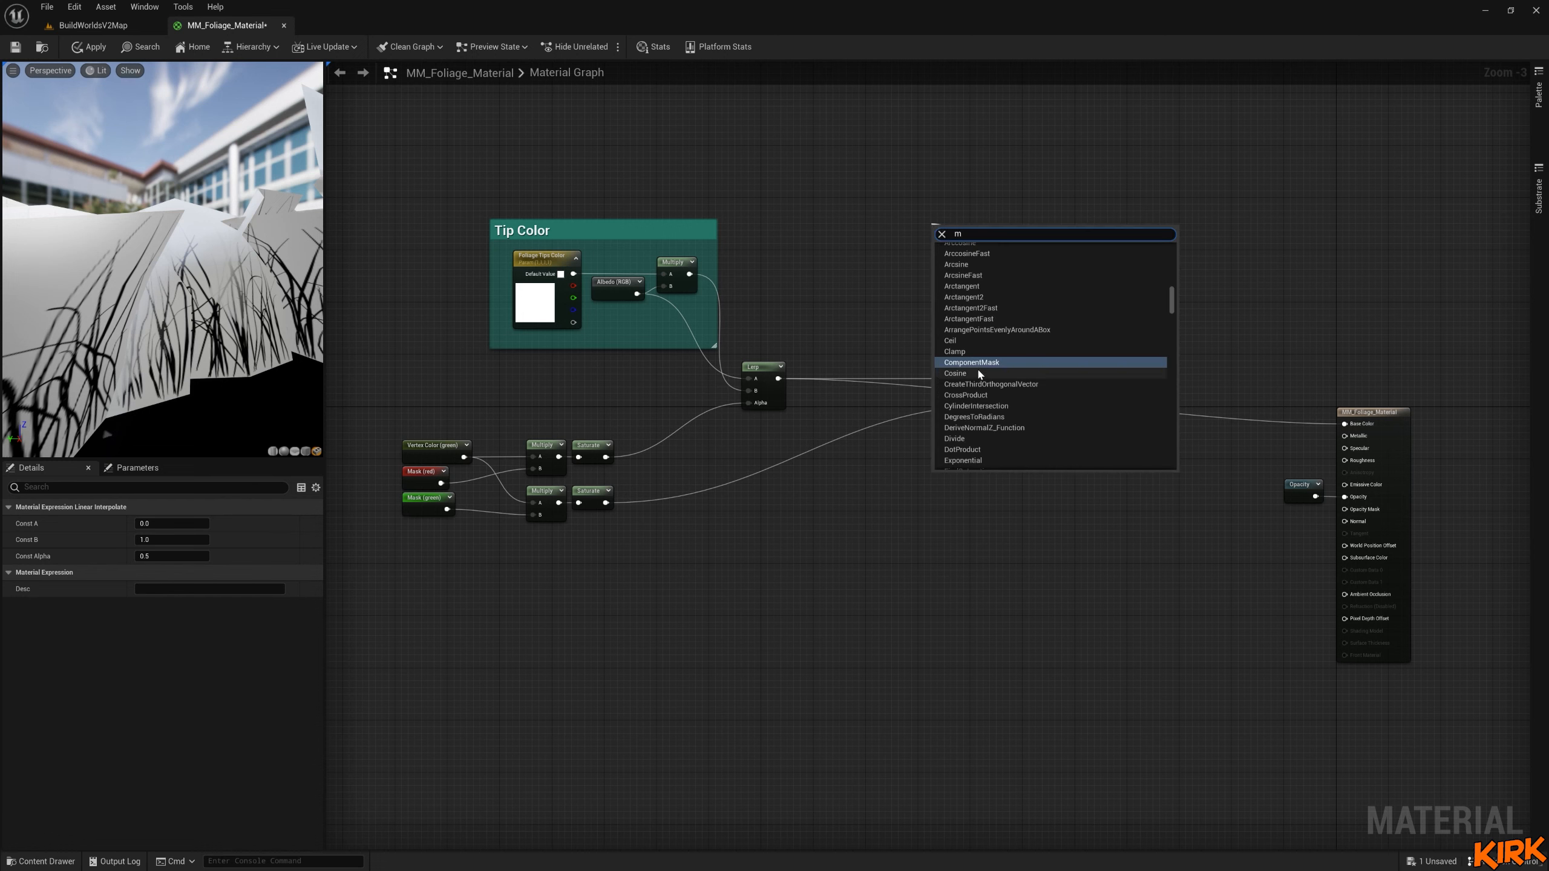
type("ul")
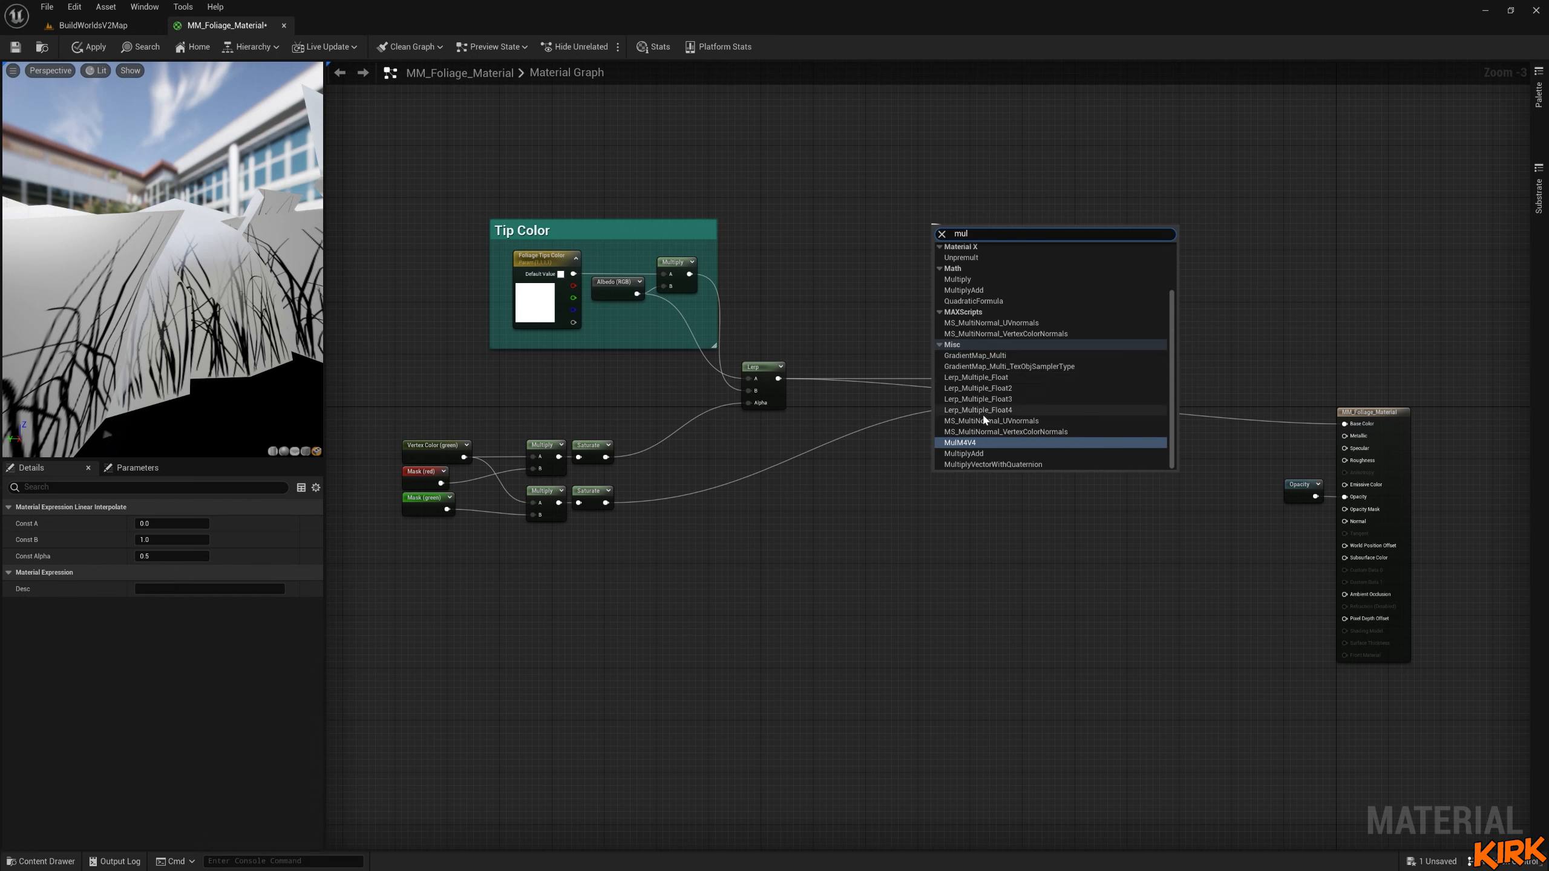
left_click(970, 280)
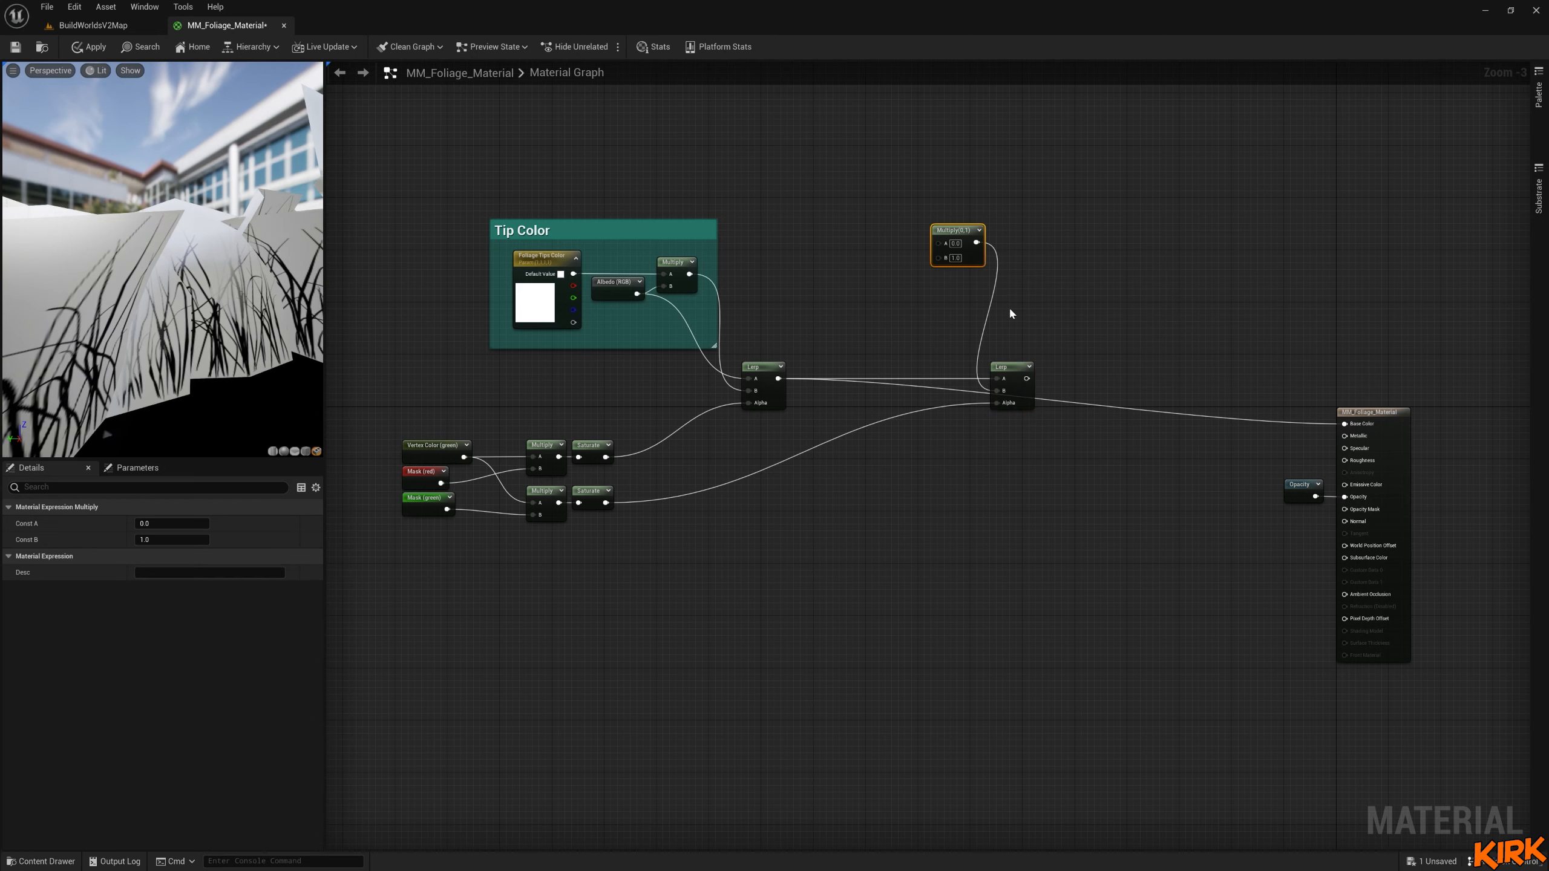
left_click_drag(939, 244, 859, 237)
type("ver")
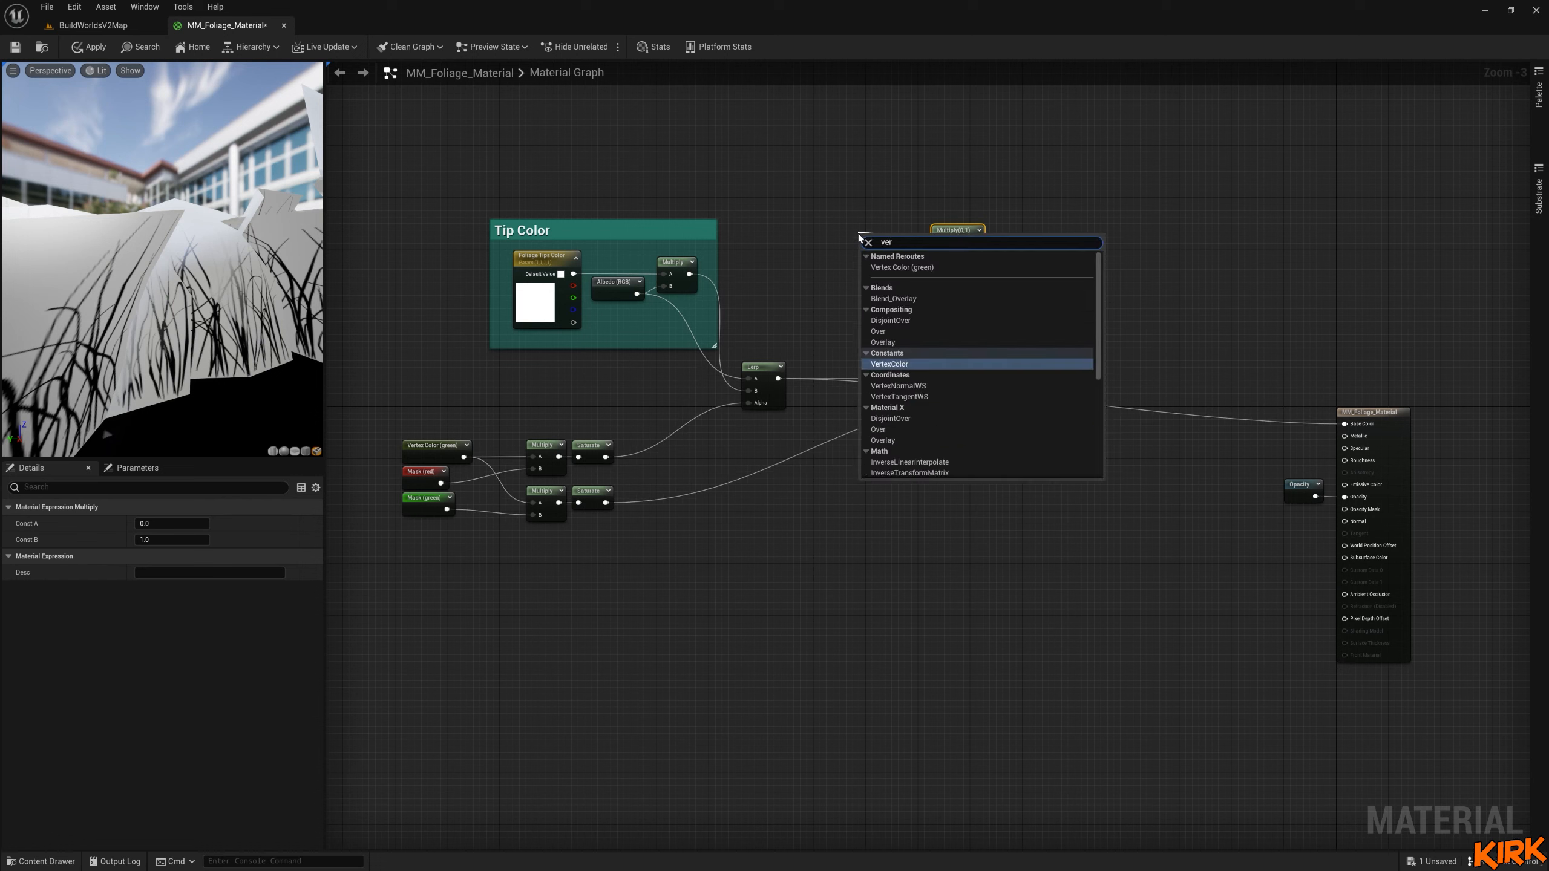
type("cx")
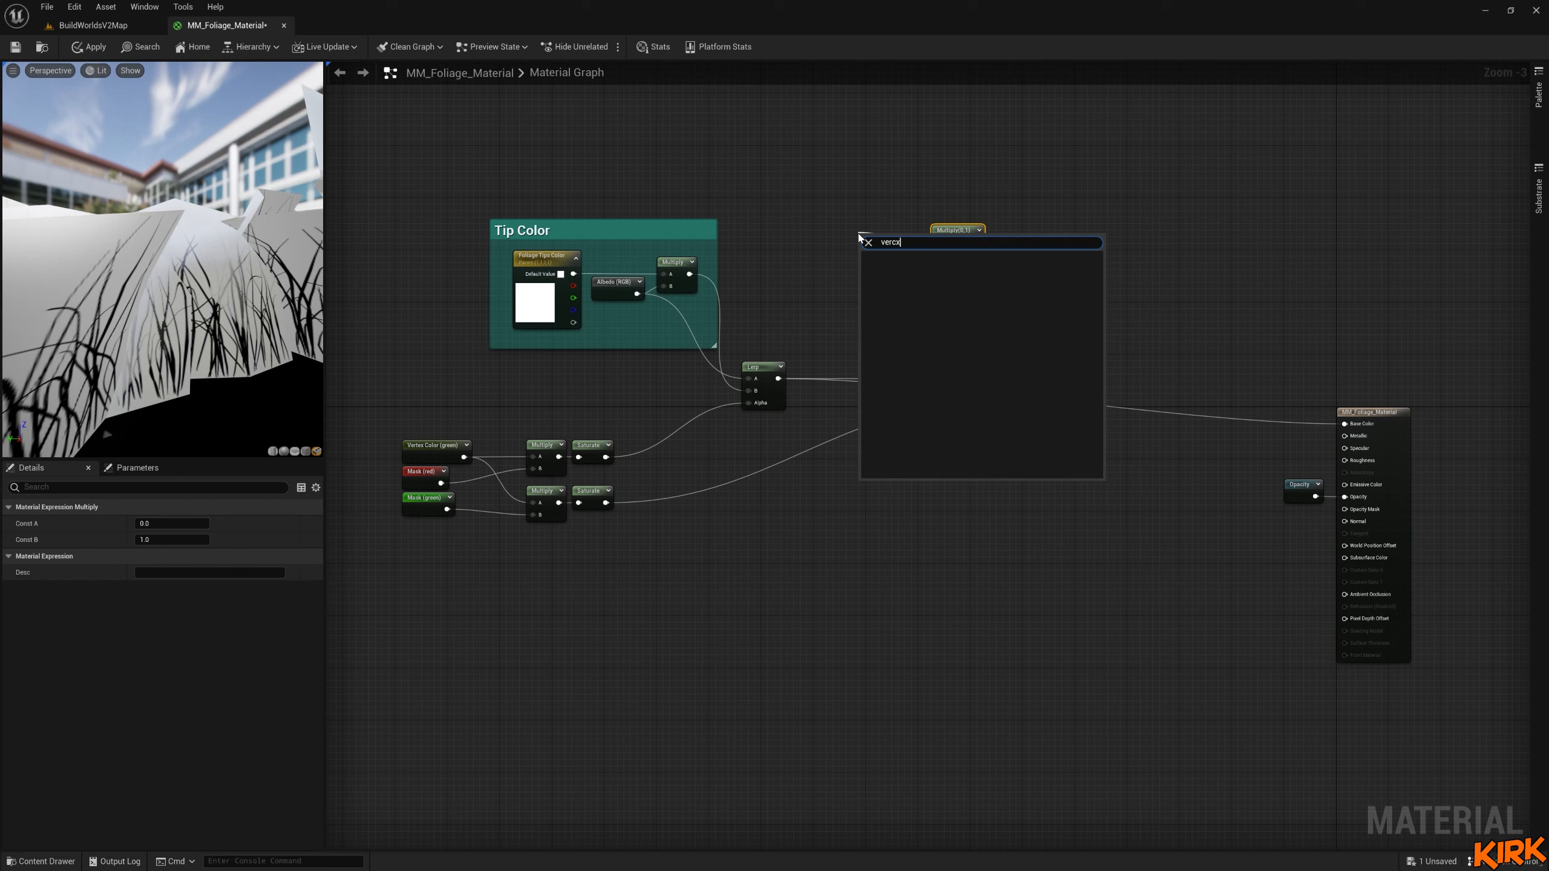
key("BackSpace")
key("BackSpace")
key("BackSpace")
key("BackSpace")
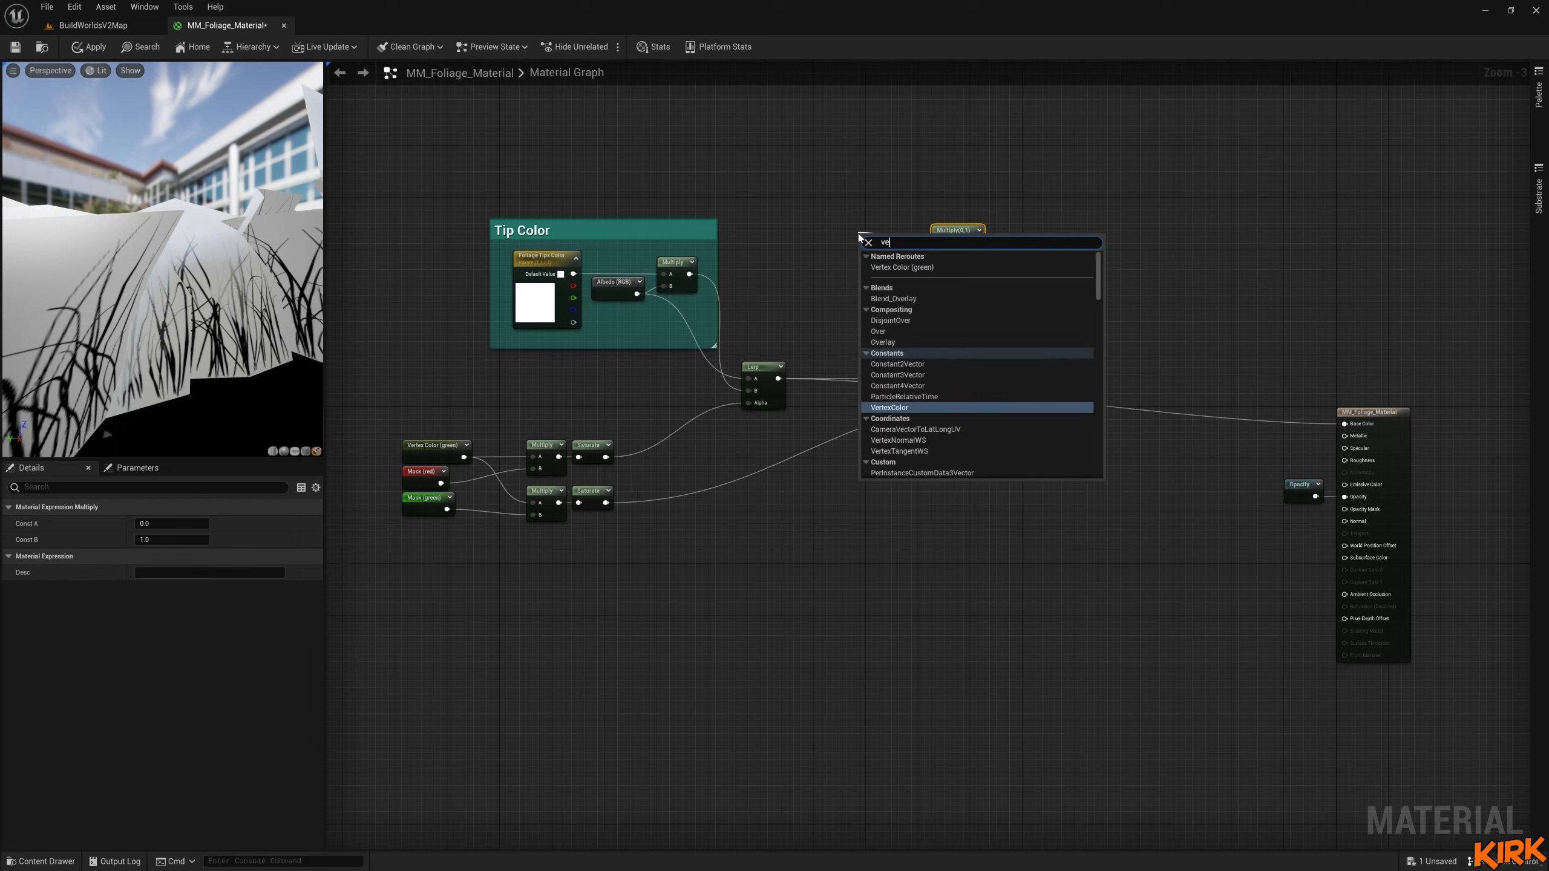
left_click(838, 182)
Add a Constant3Vector beside the new Multiply node and convert it to a parameter, keeping the default name.
left_click(776, 204)
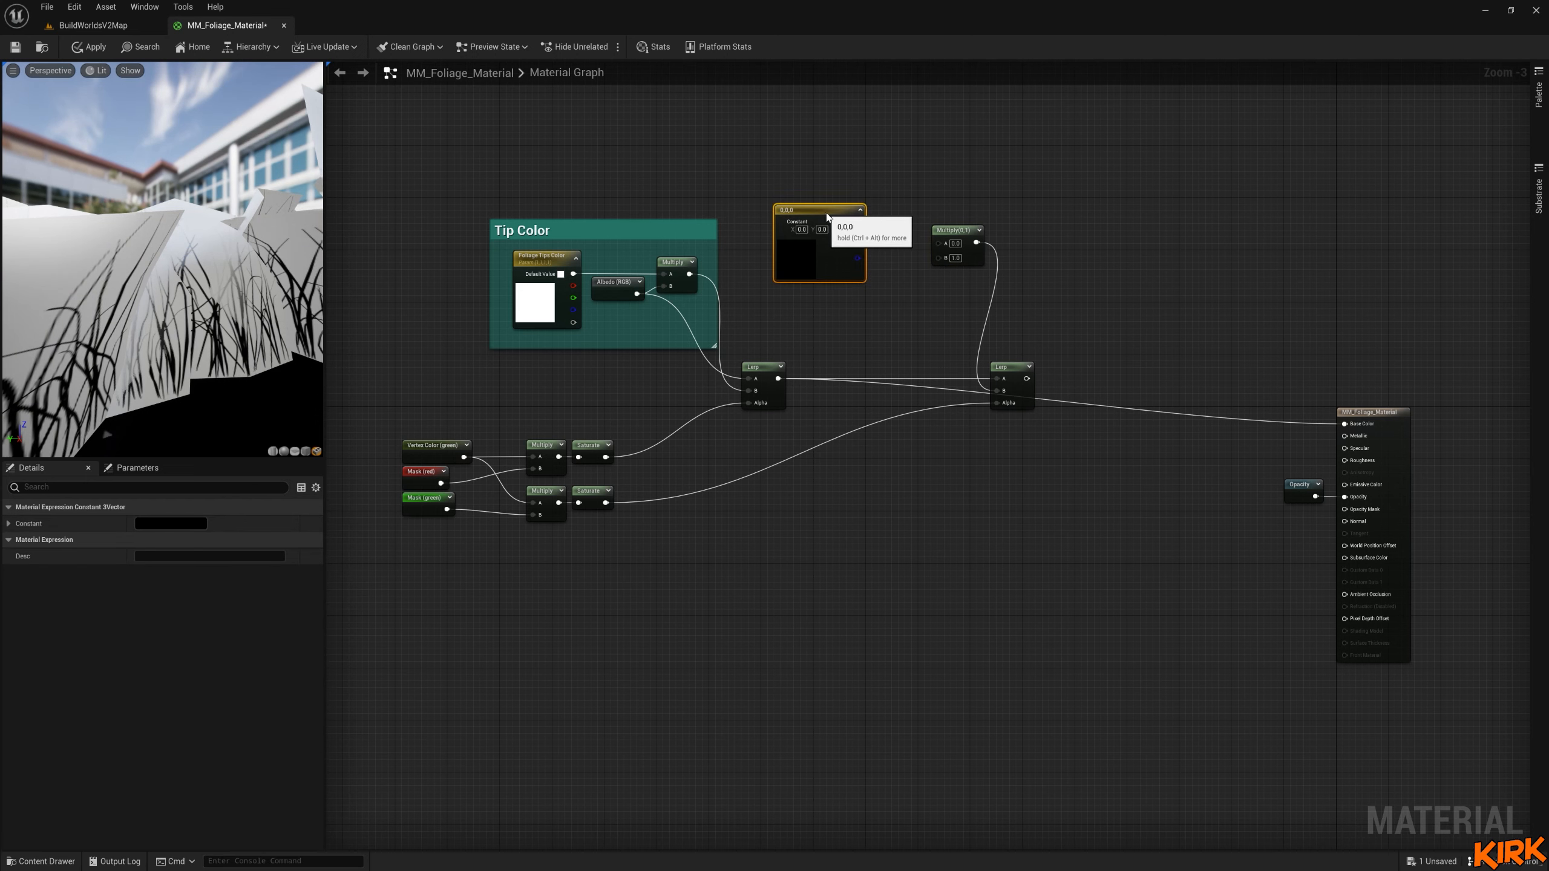
right_click(819, 215)
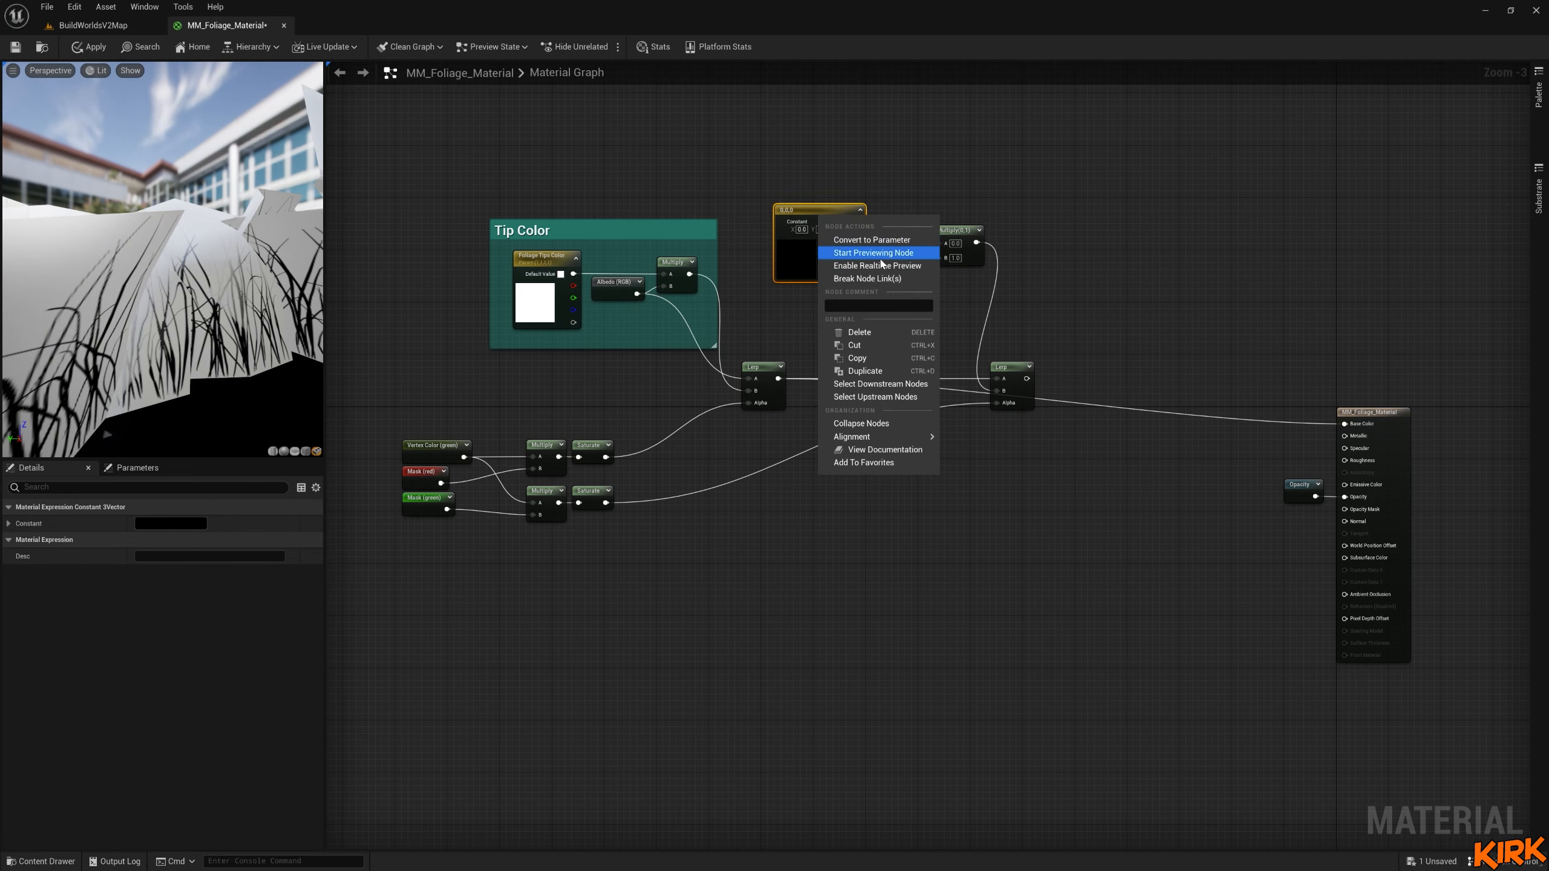
left_click(884, 239)
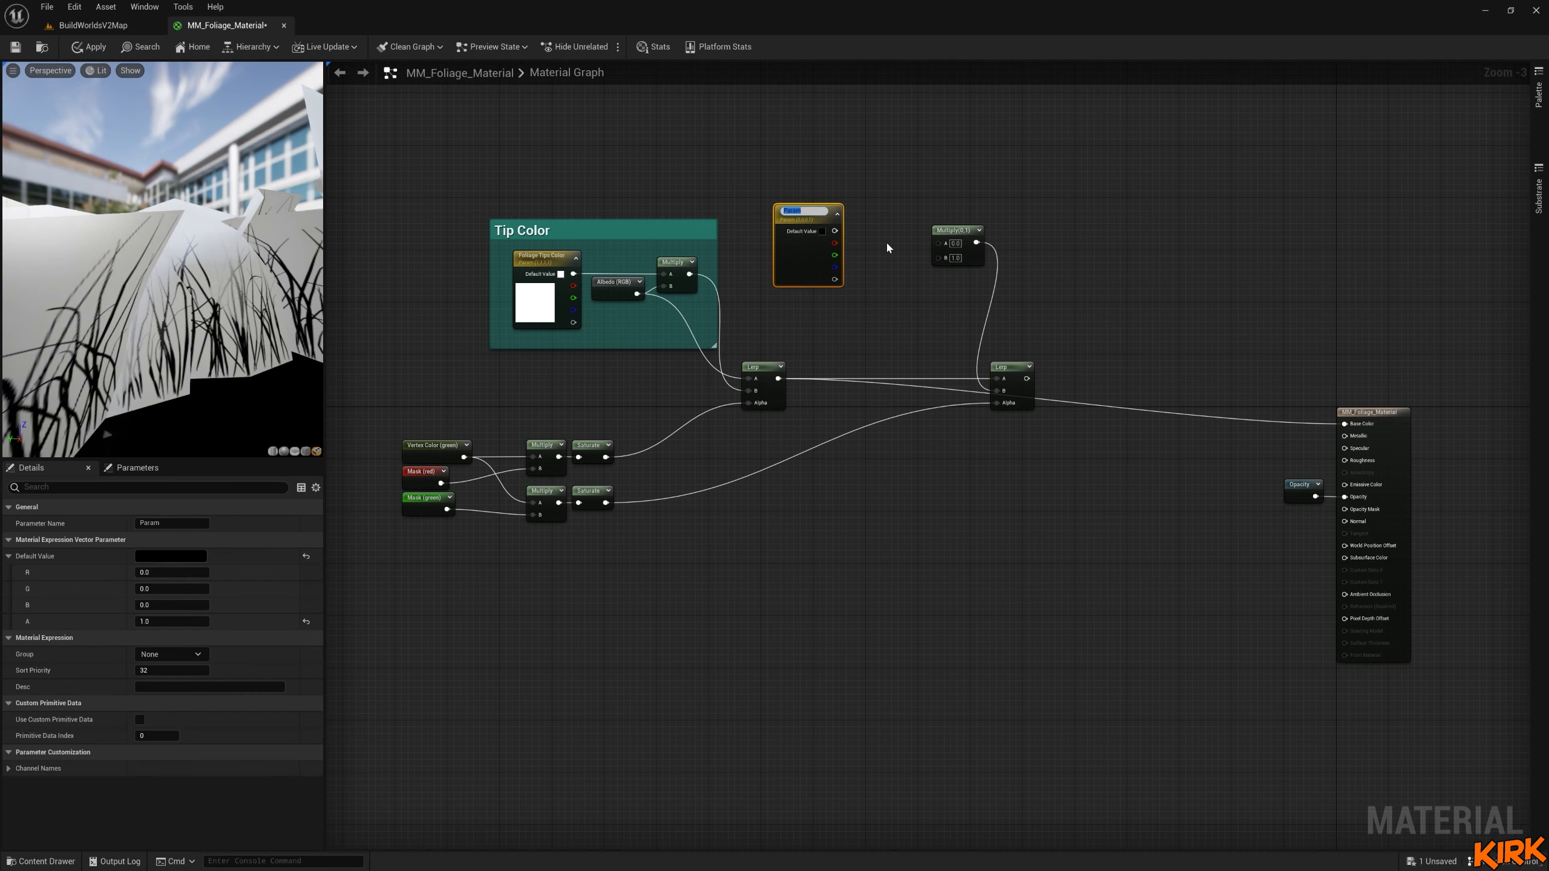
left_click(874, 322)
Add an Albedo (Green) reroute node below the new color parameter and connect it to the new Multiply's B input.
right_click_drag(787, 349, 1112, 171)
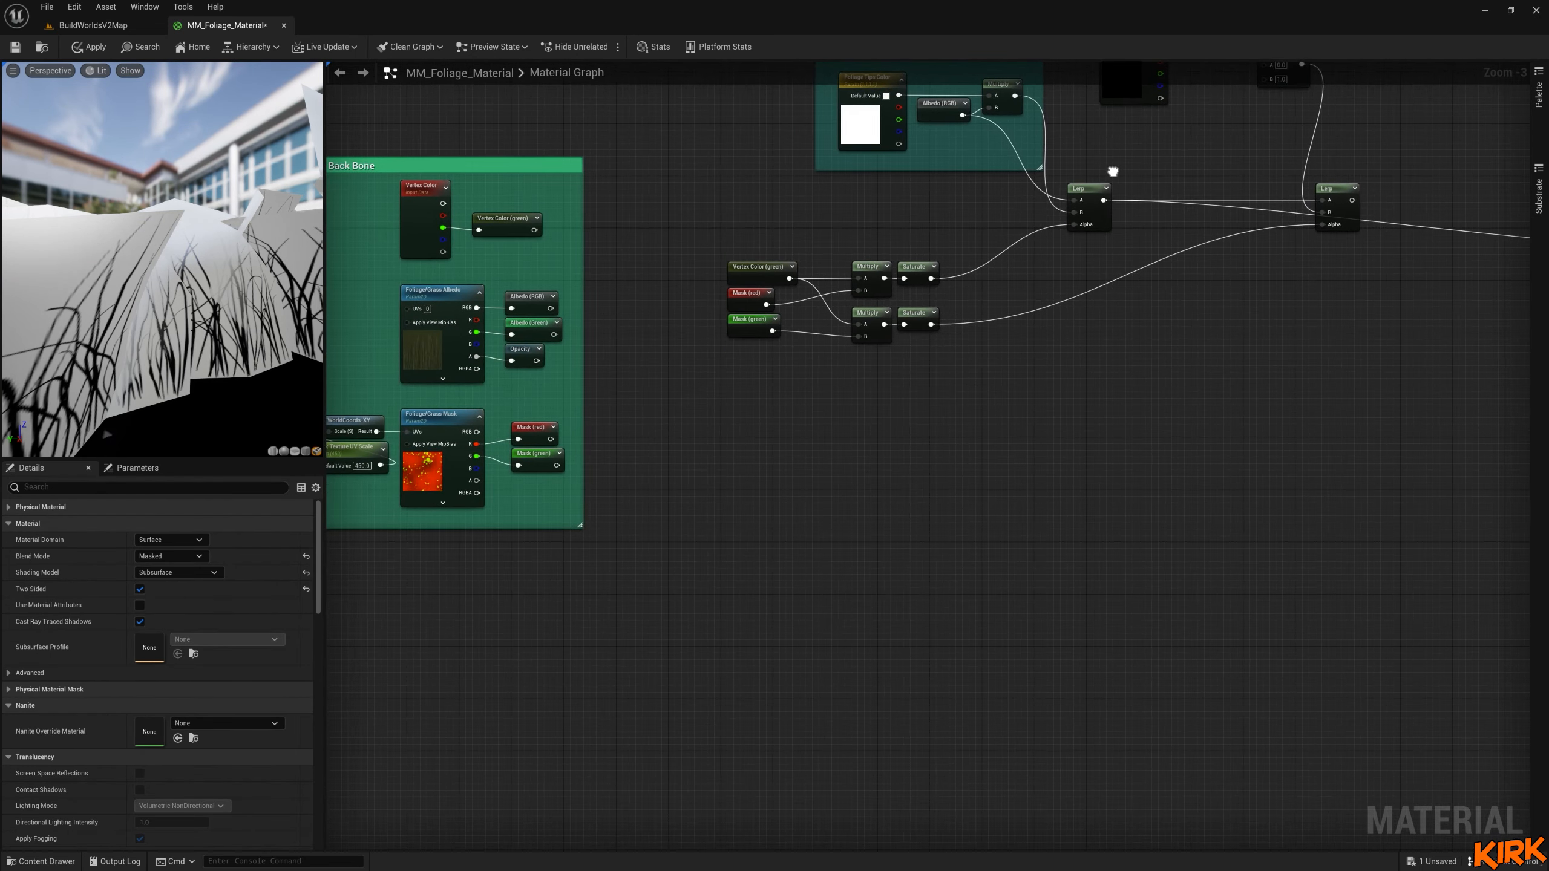
right_click_drag(948, 335, 800, 516)
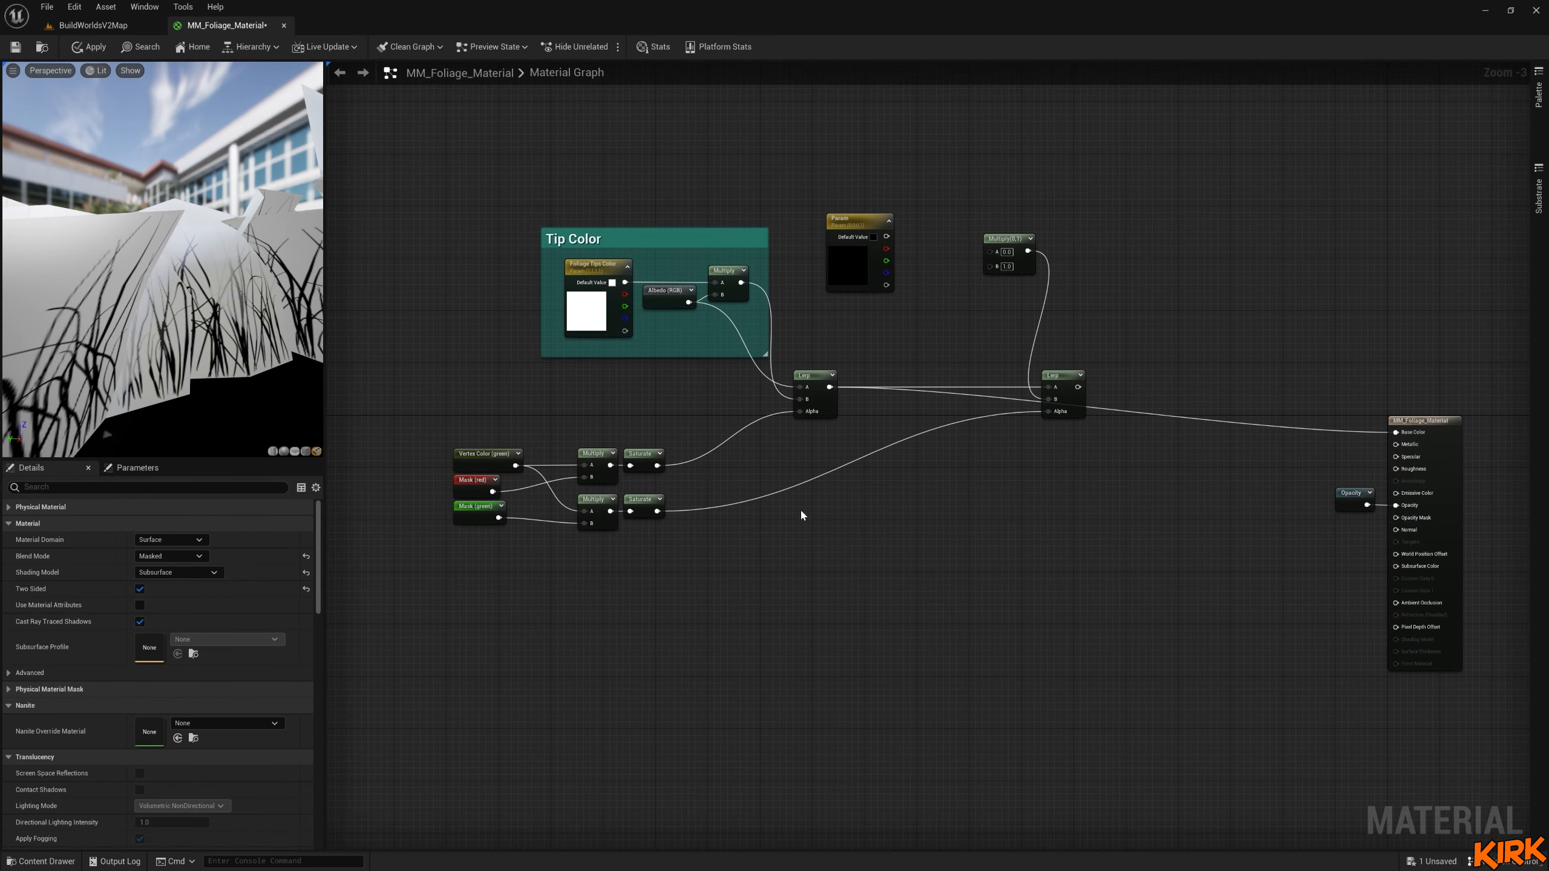
right_click(869, 322)
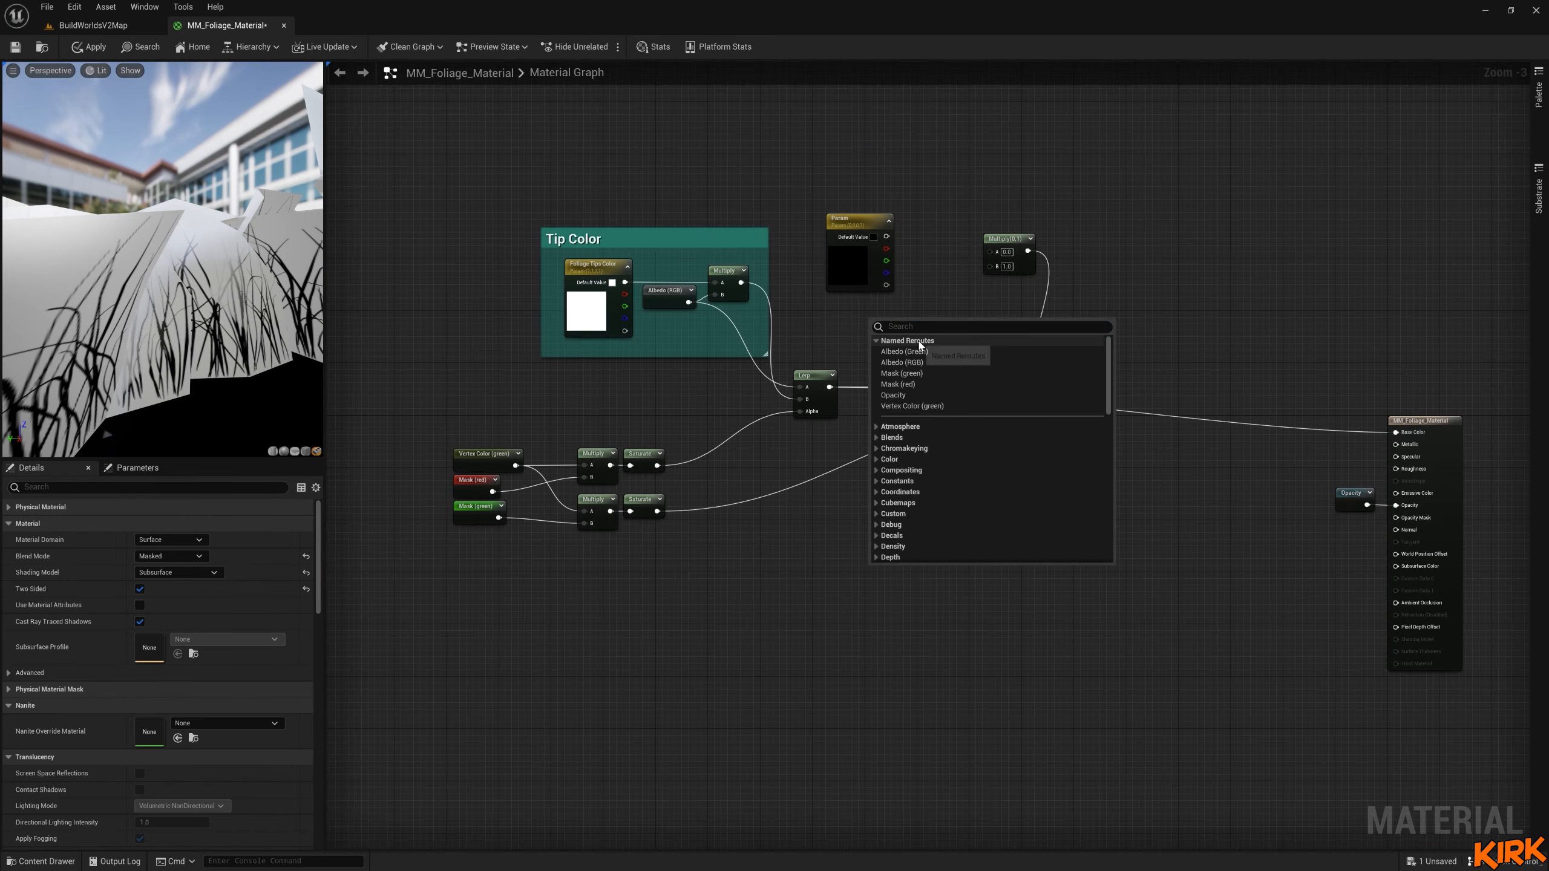
left_click(912, 352)
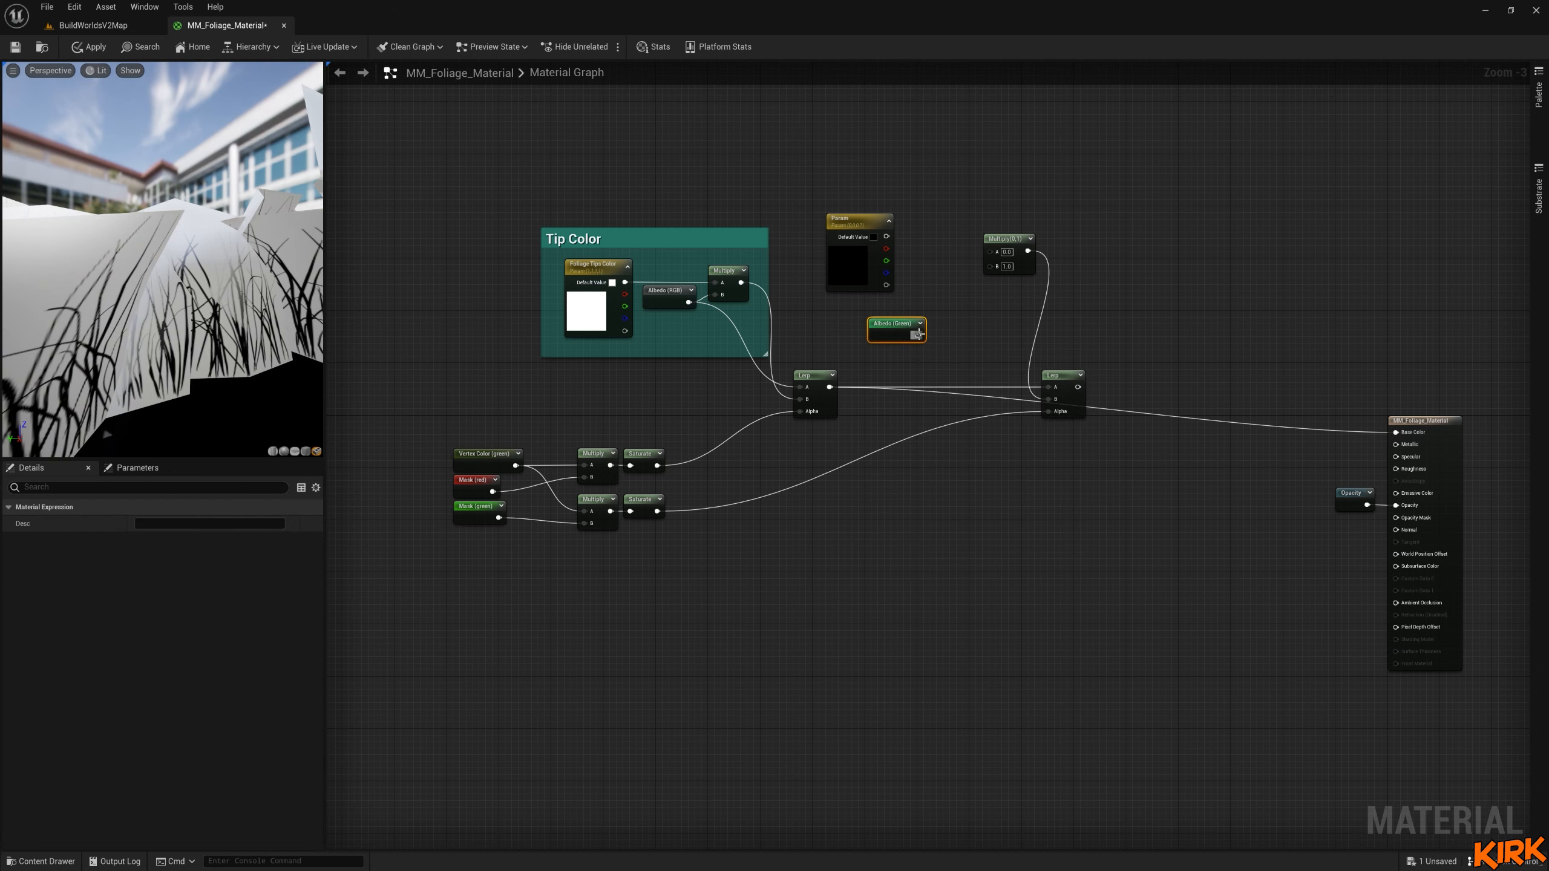
left_click_drag(917, 335, 990, 267)
Connect the color parameter to the new Multiply's A input and the second Lerp's output to the material's Base Color.
left_click_drag(885, 237, 997, 259)
left_click_drag(874, 228, 907, 248)
left_click_drag(1077, 388, 1395, 432)
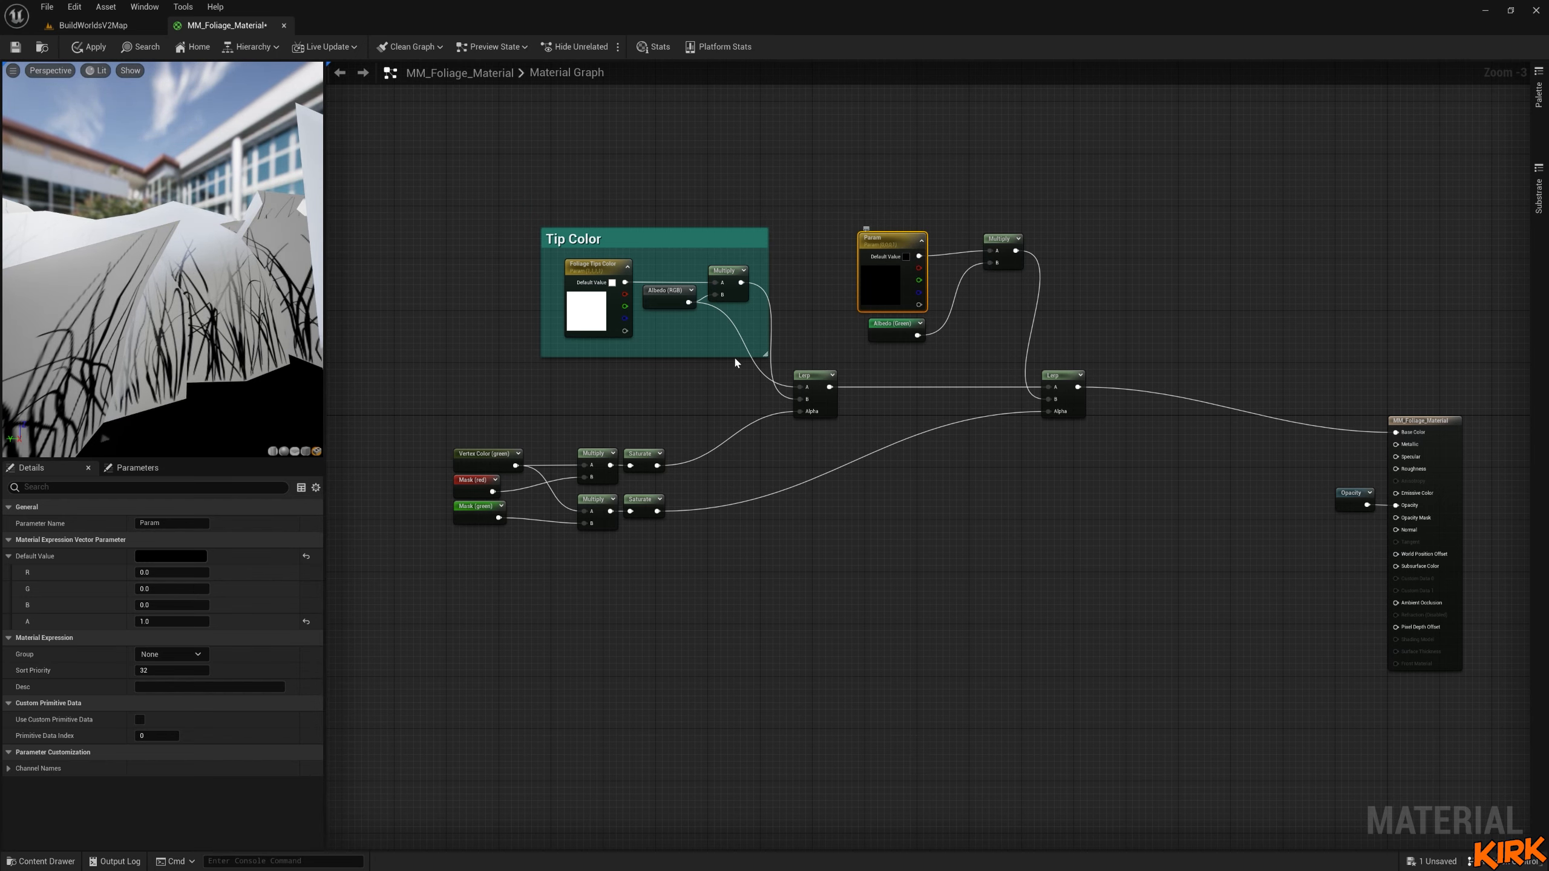
Tidy the new branch by aligning its Multiply node and moving the color parameter and Albedo (Green) nodes closer to it.
right_click_drag(475, 383, 551, 351)
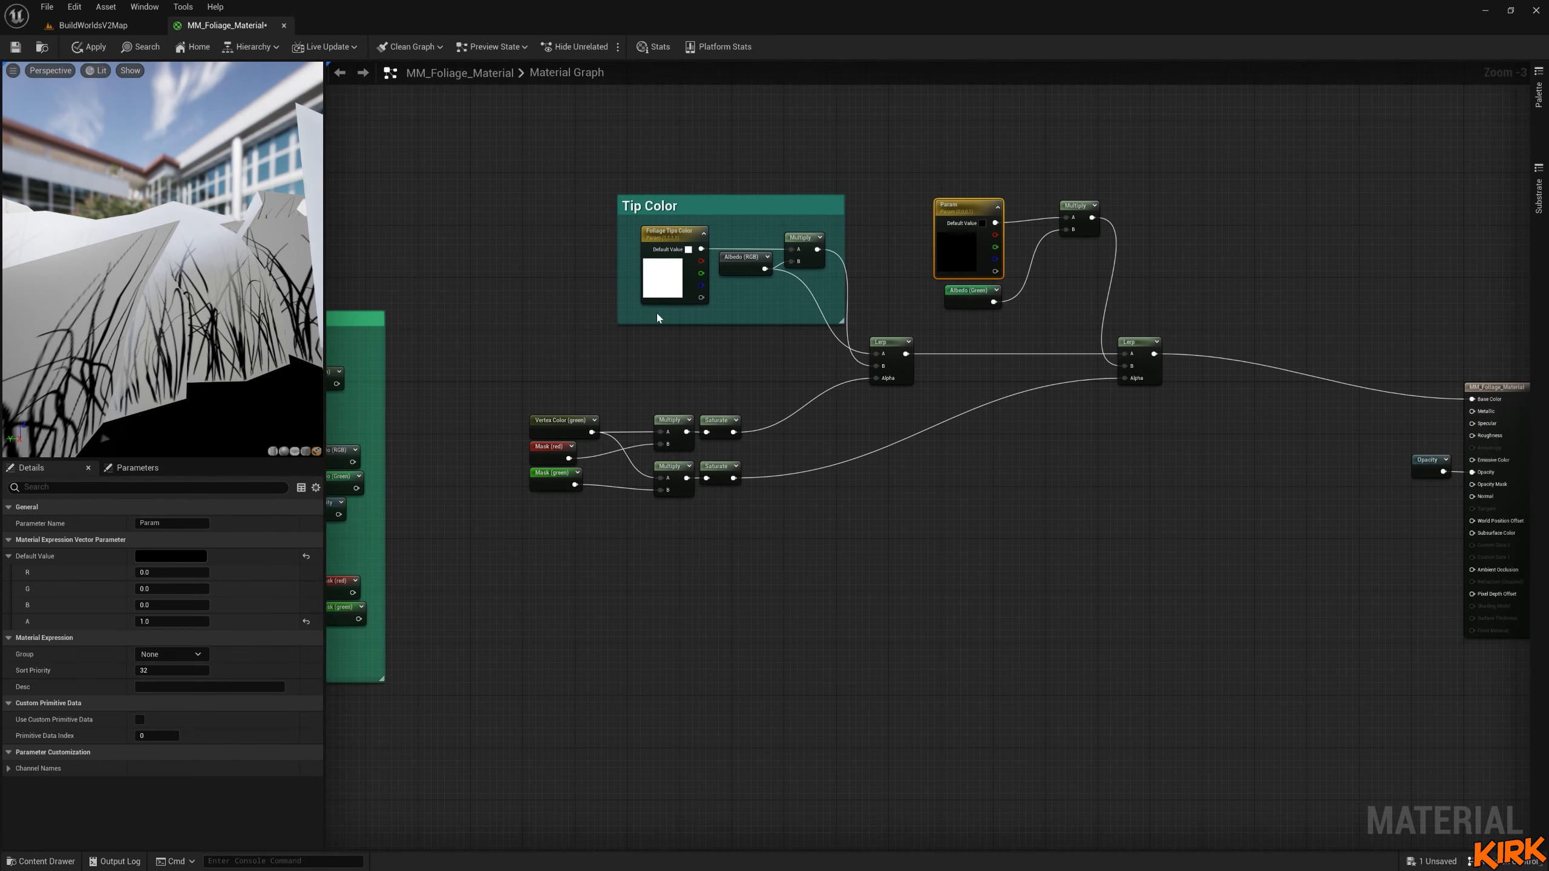
scroll(974, 259, "up", 2)
right_click_drag(975, 262, 803, 342)
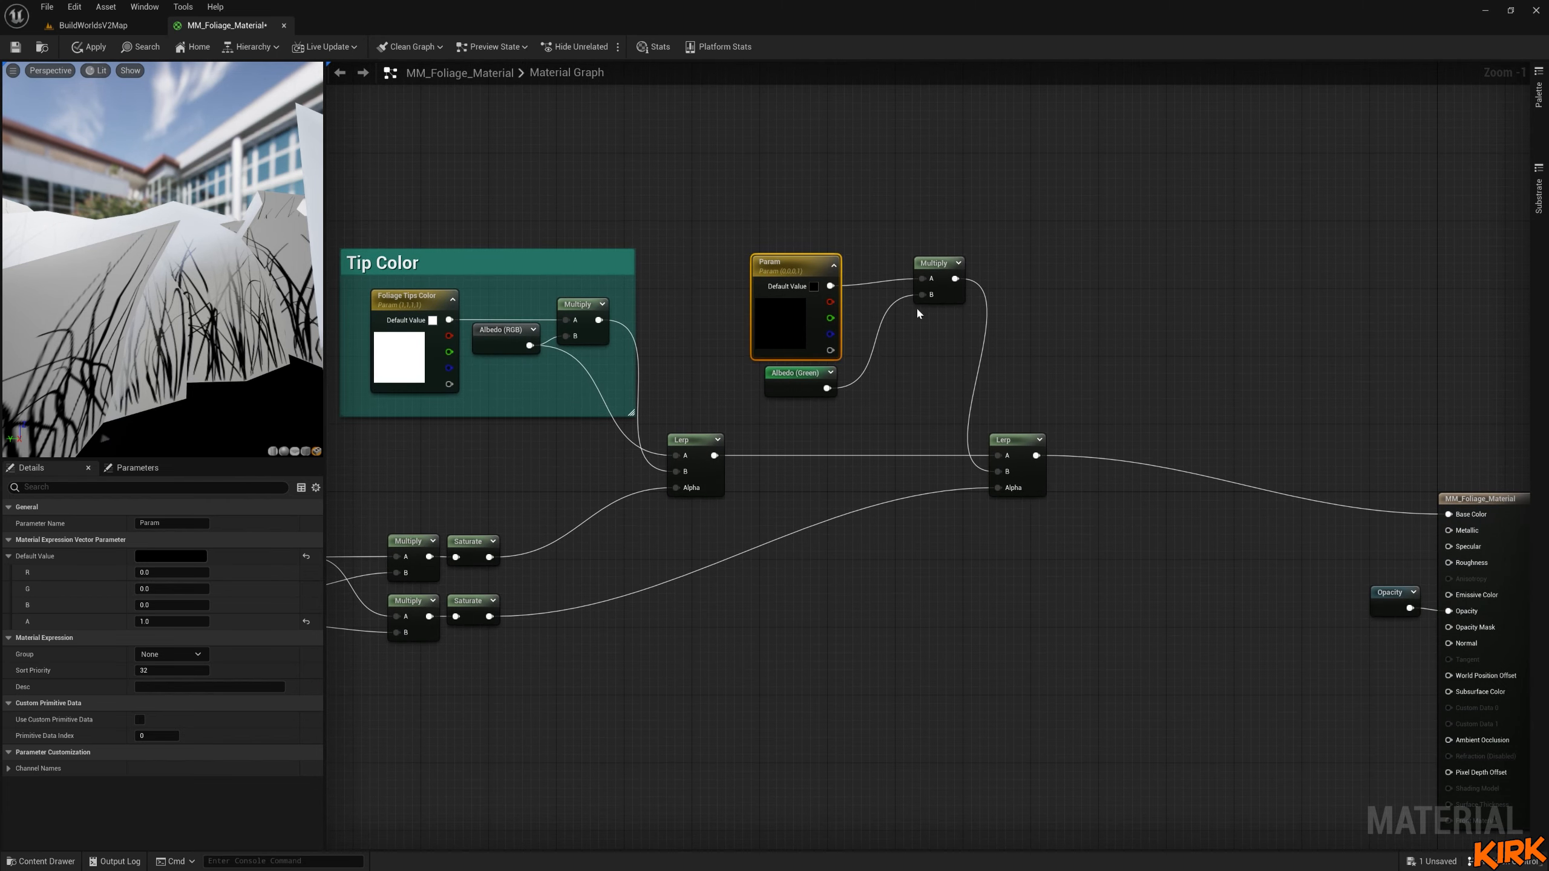
left_click_drag(940, 269, 939, 276)
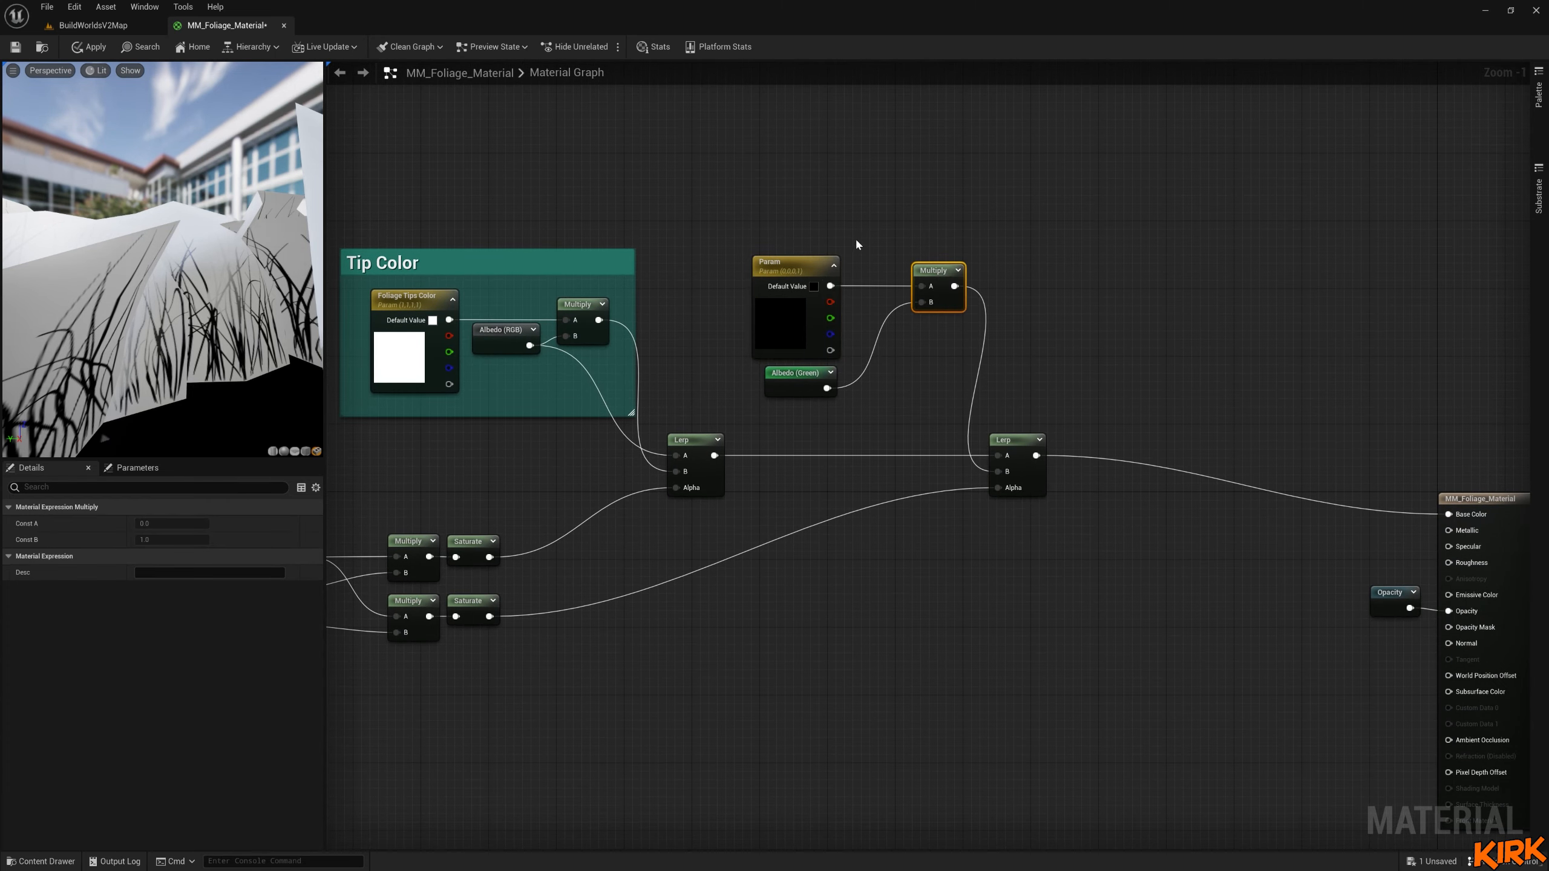
left_click_drag(856, 241, 823, 370)
left_click(925, 351)
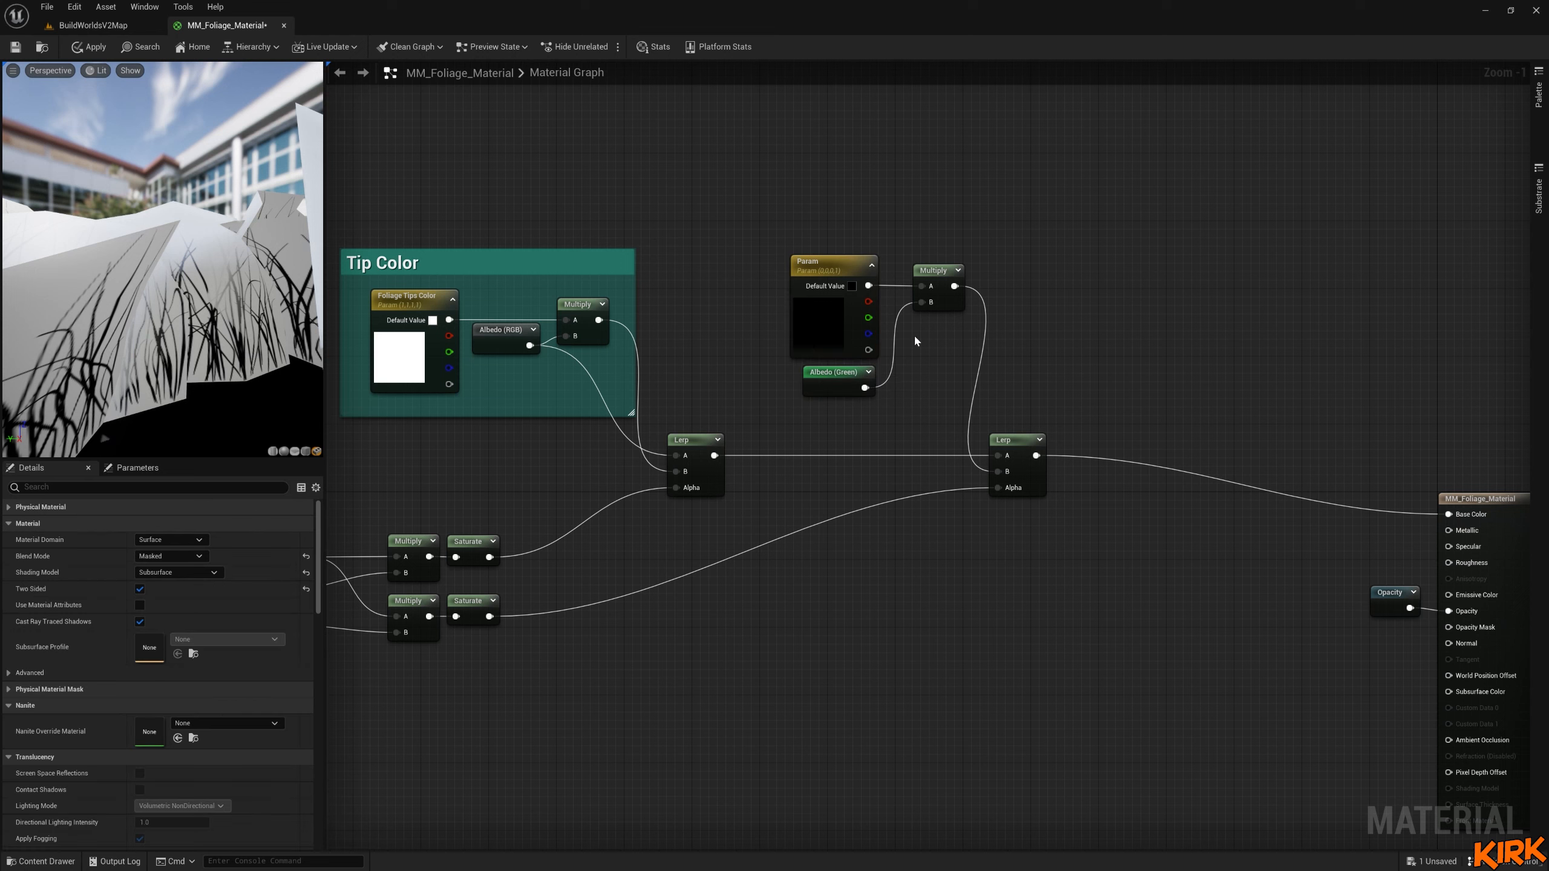
Set the new color parameter's default value to bright pink, with R 1.0, G 0.0 and B 0.863781.
left_click(845, 274)
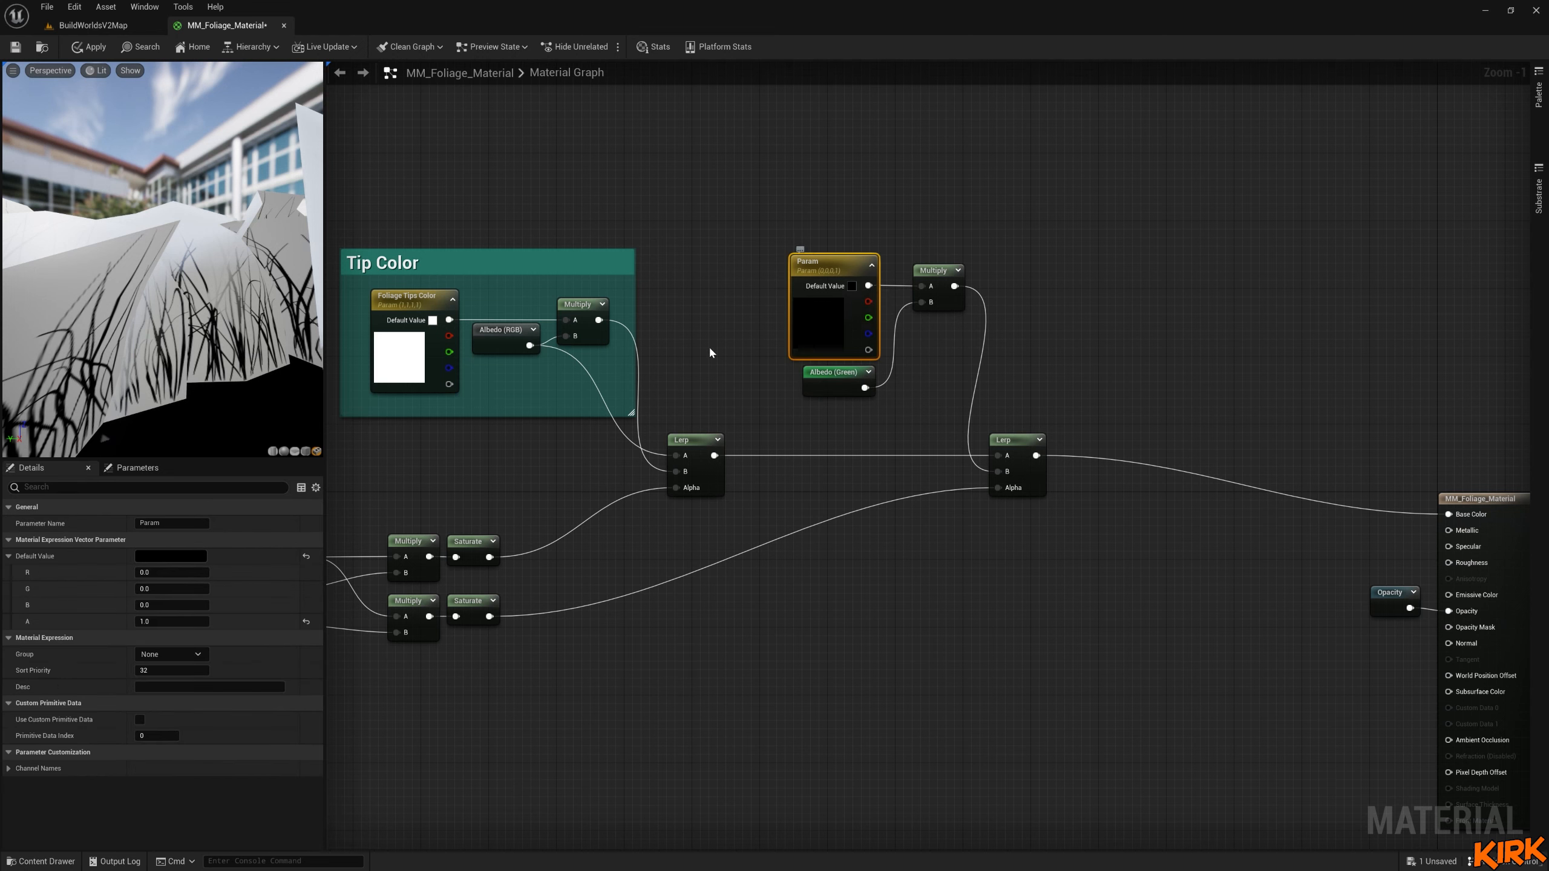
left_click(171, 556)
left_click_drag(346, 648, 349, 597)
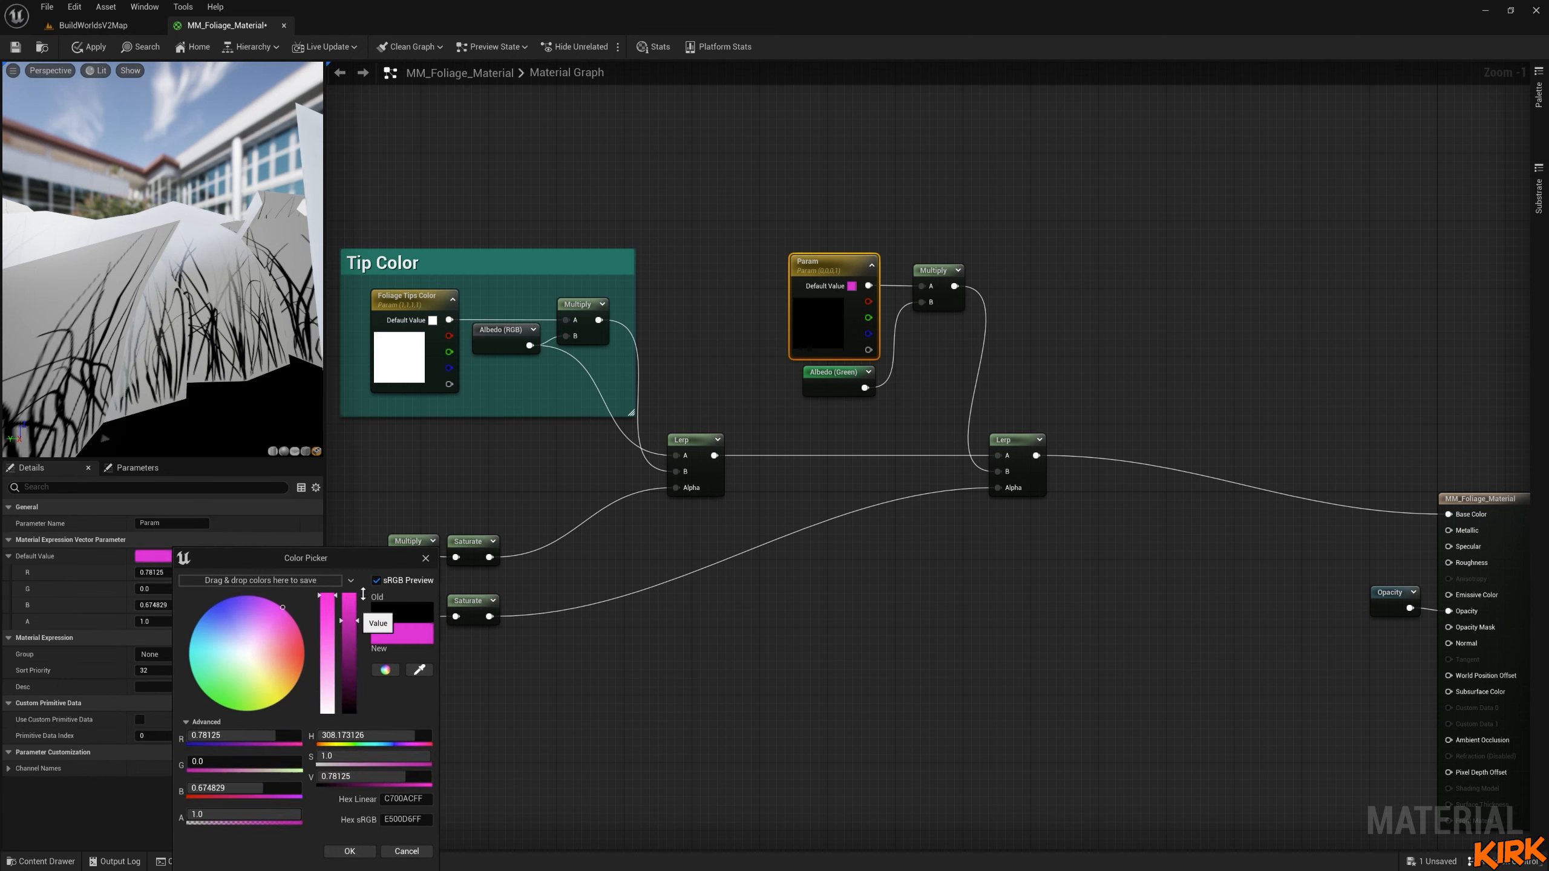
left_click(349, 851)
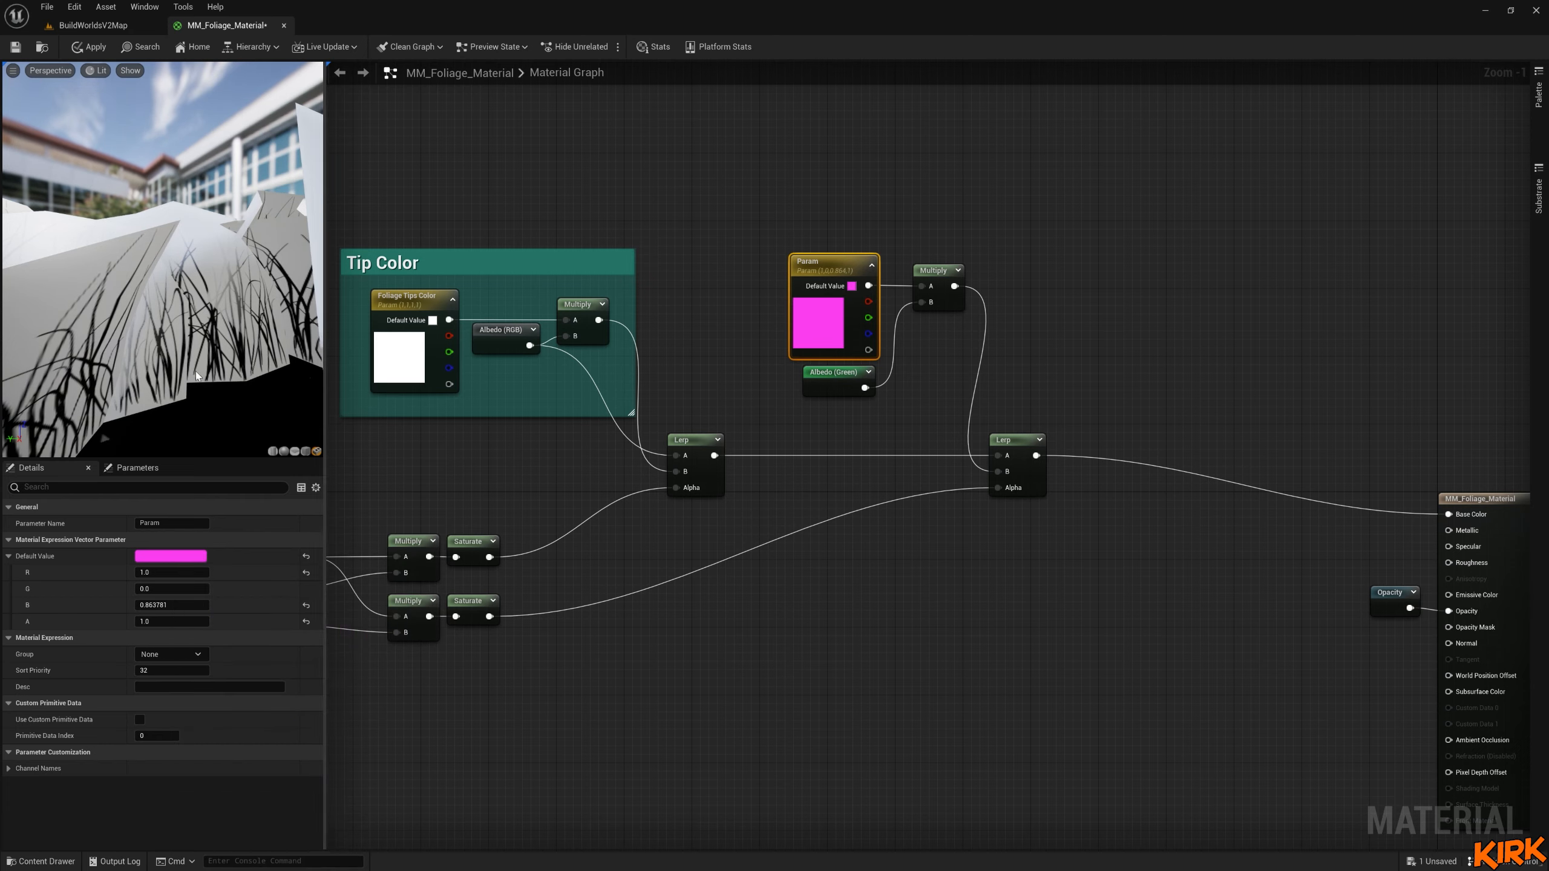
Inspect the grass up close in the preview and apply the material changes.
left_click_drag(196, 371, 211, 298)
right_click_drag(958, 401, 827, 433)
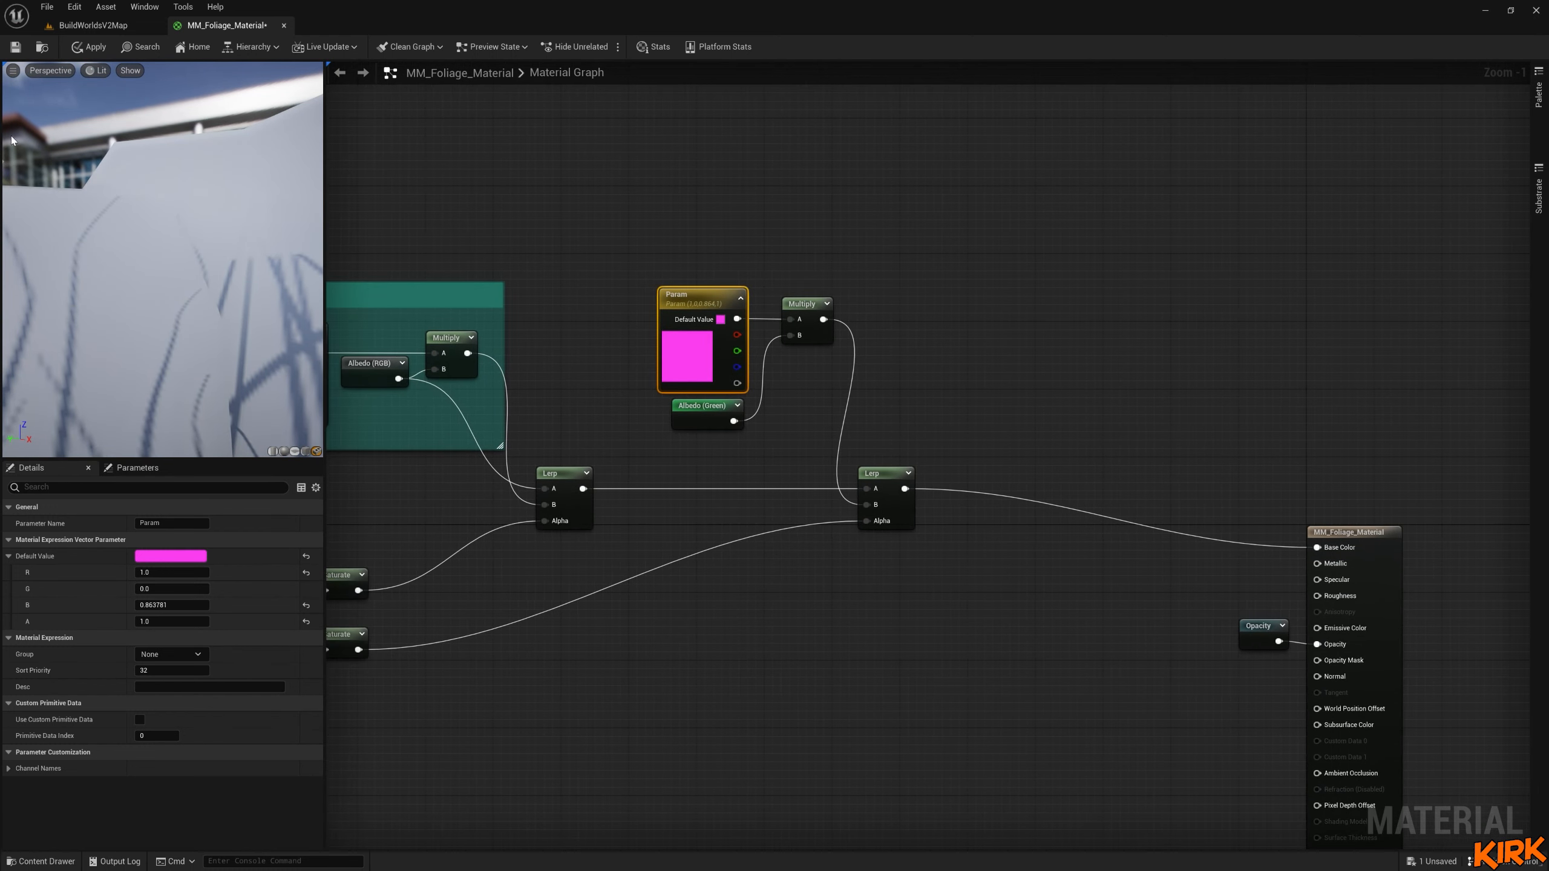
left_click(109, 48)
Name the pink color parameter Foliage Dead Color and make its default value white, with R, G and B at 1.0.
right_click_drag(663, 525, 768, 460)
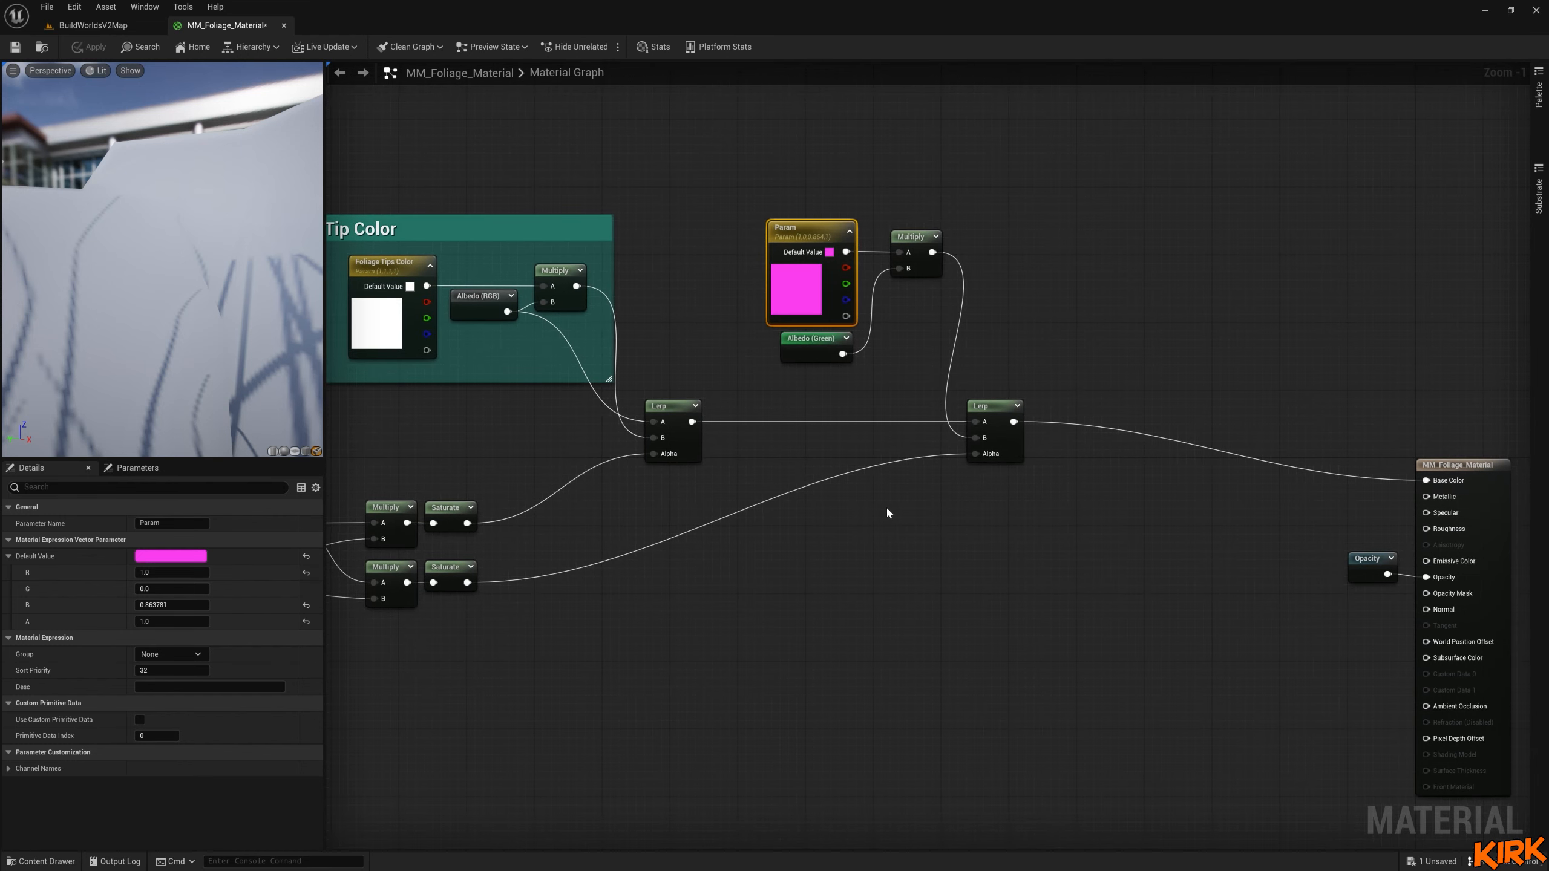
right_click_drag(906, 495, 1040, 532)
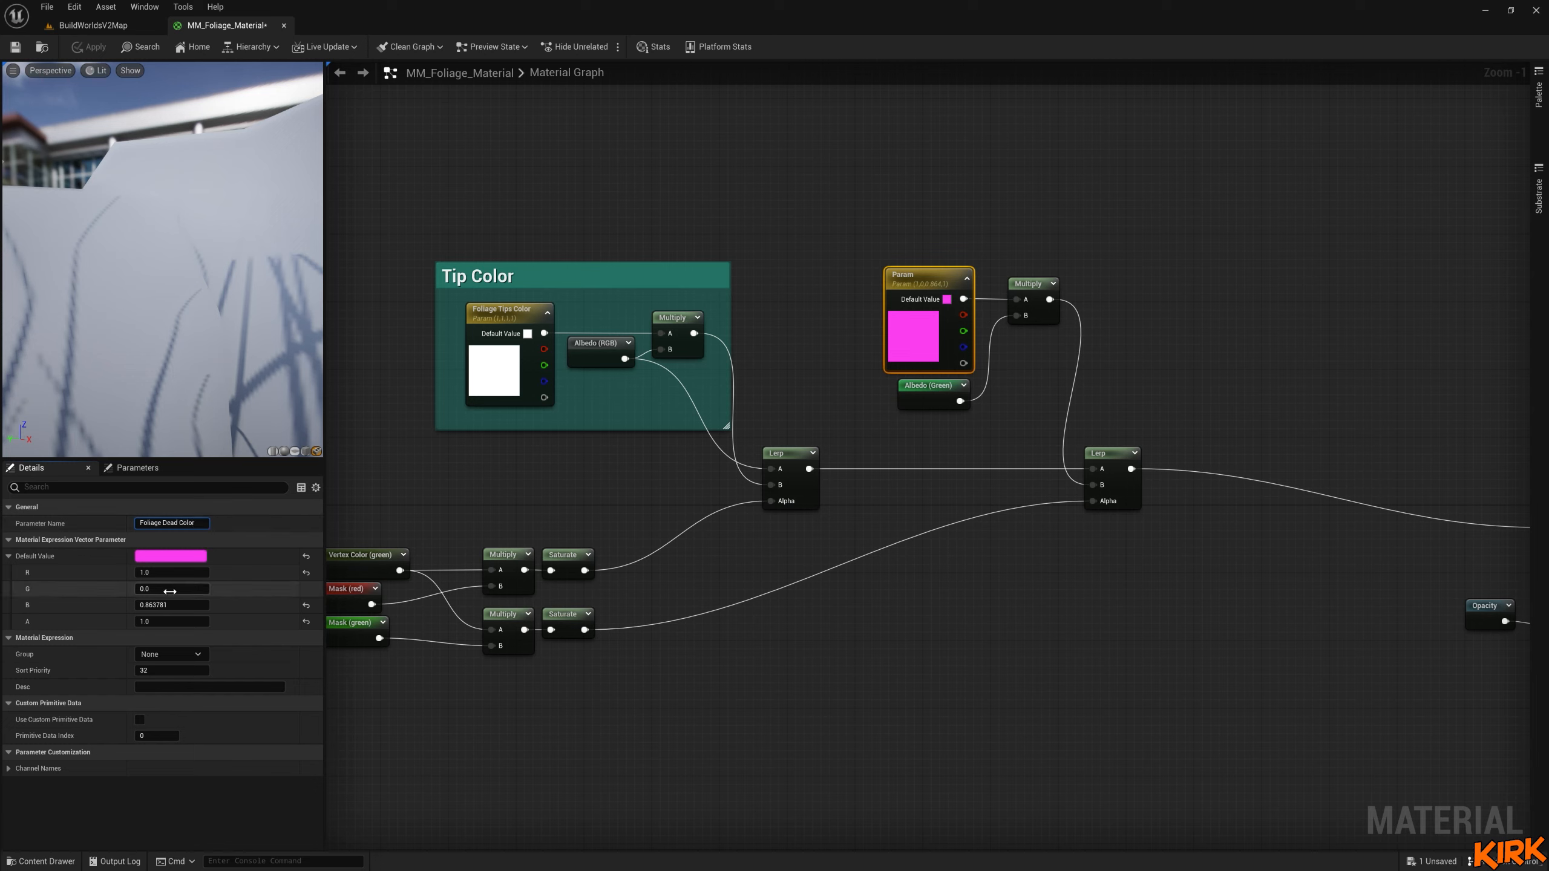
left_click(177, 572)
key("Tab")
type("1")
key("Tab")
type("1")
key("Return")
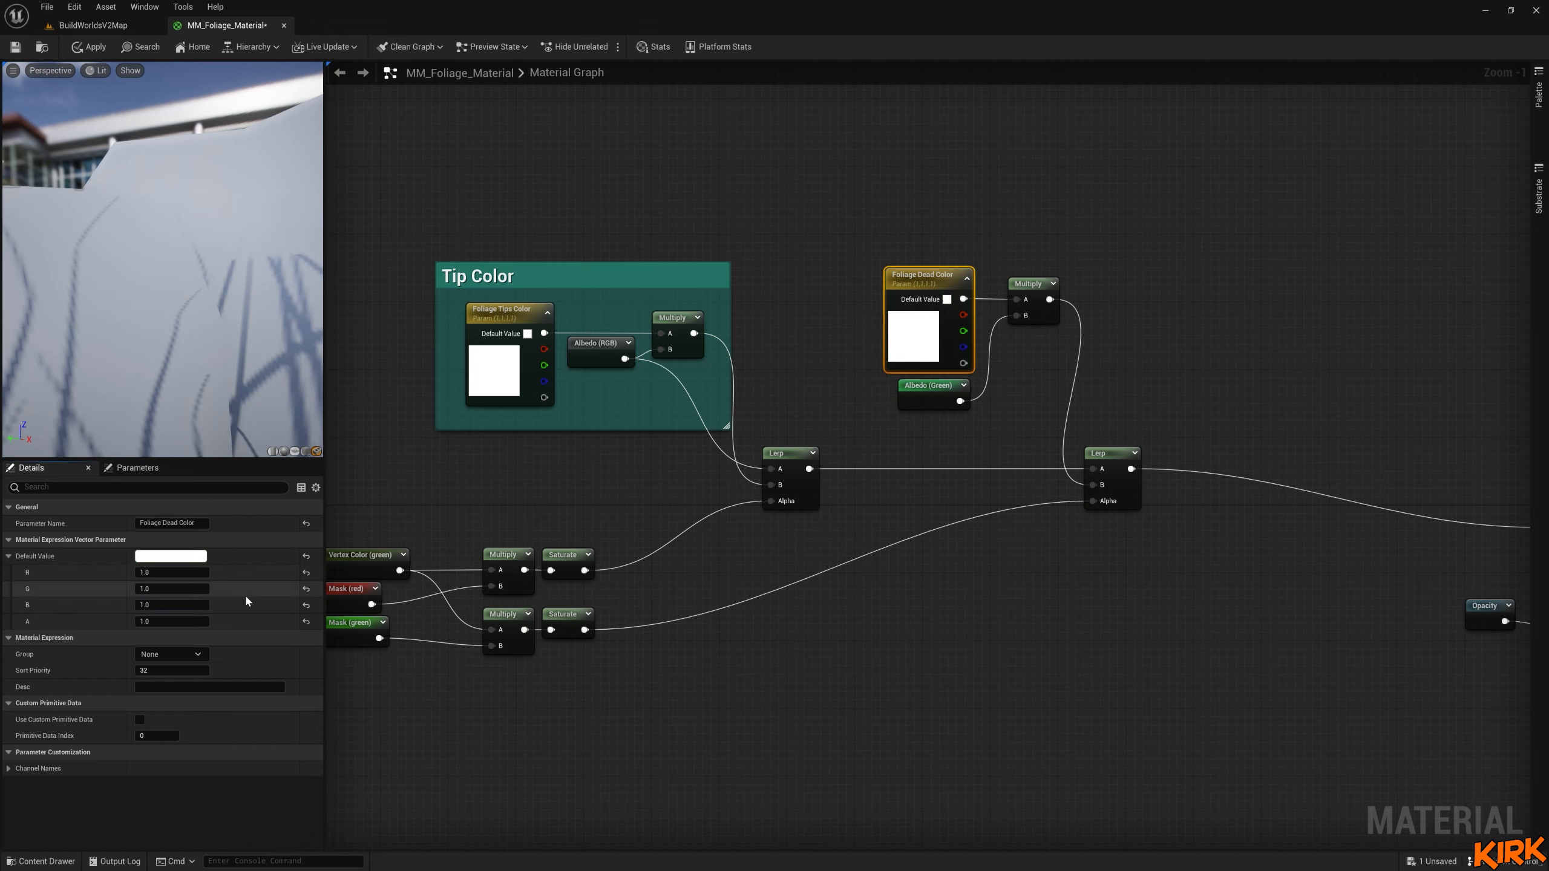
Assign the Foliage Dead Color parameter to the existing Parametris group.
left_click(170, 654)
left_click(153, 675)
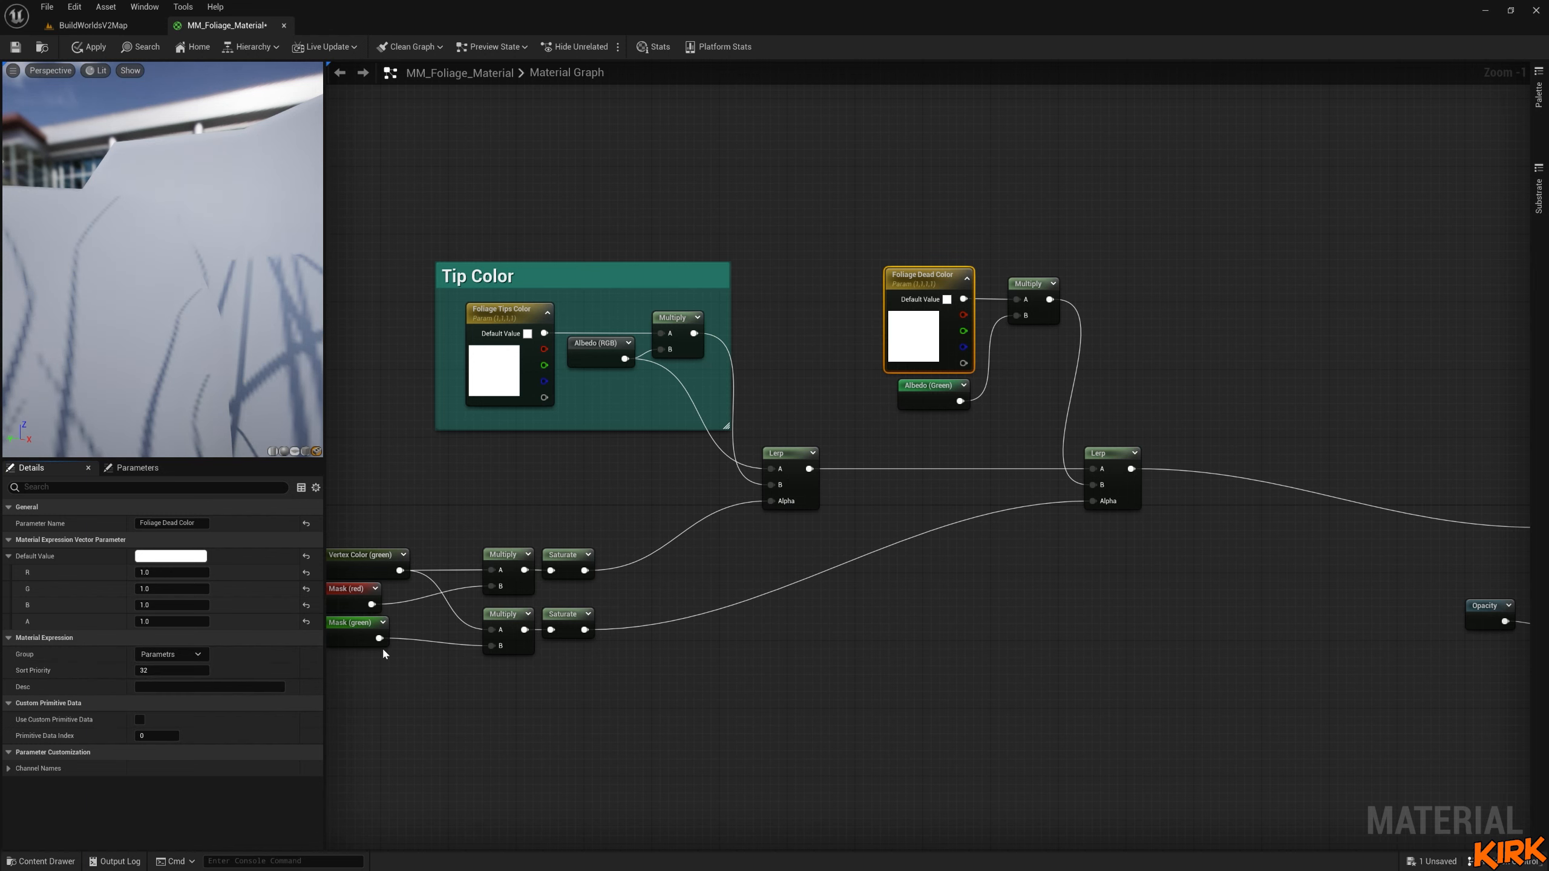
left_click(830, 430)
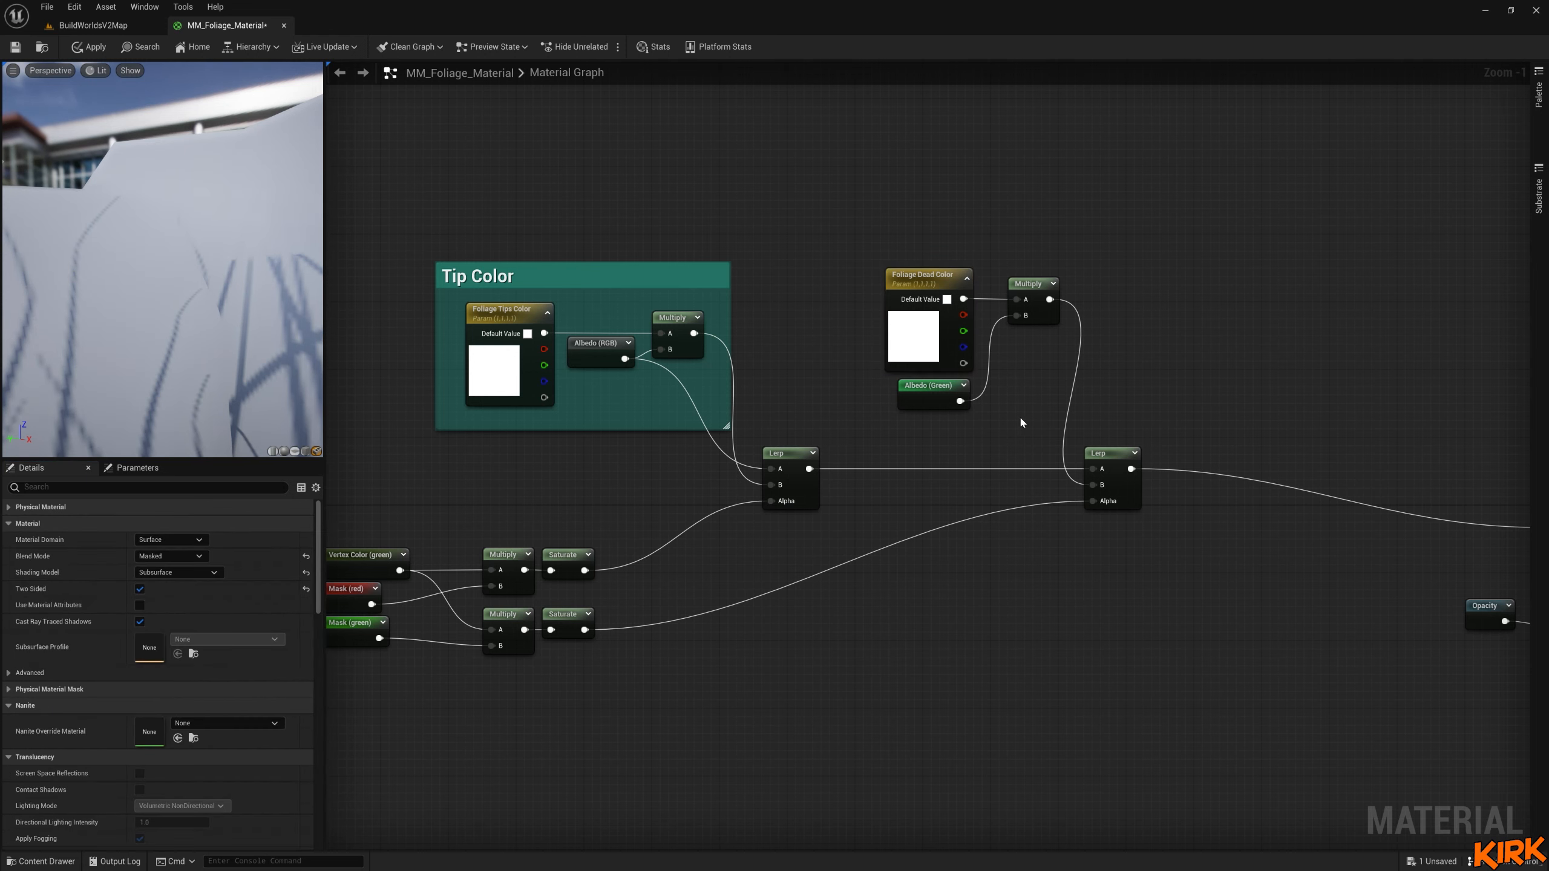
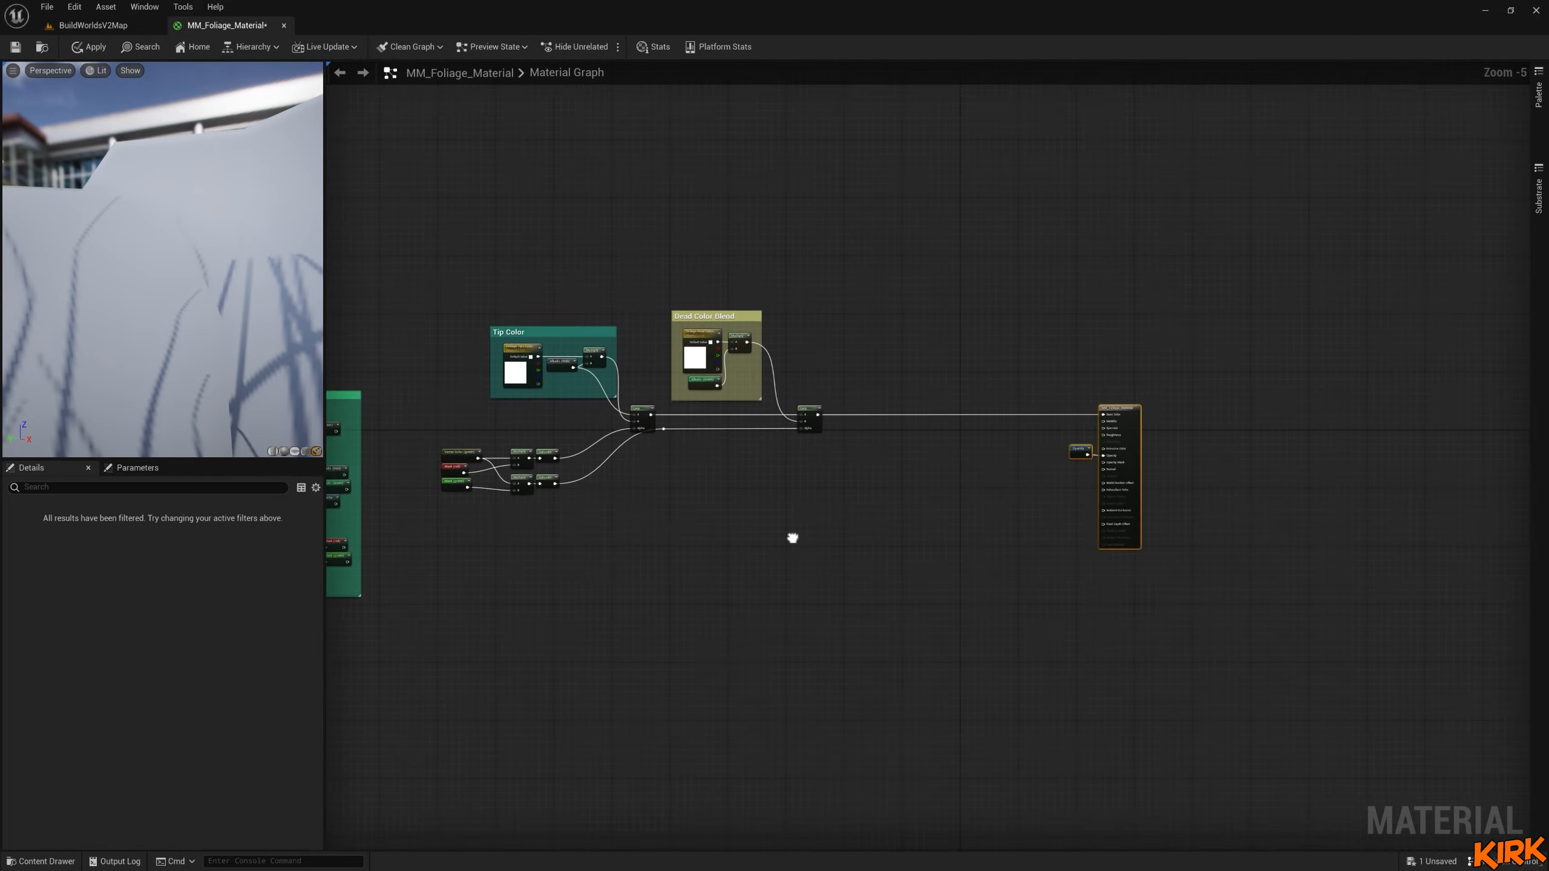
Examine the foliage mesh in the preview and the main material node's detail settings.
right_click_drag(1077, 443, 1222, 559)
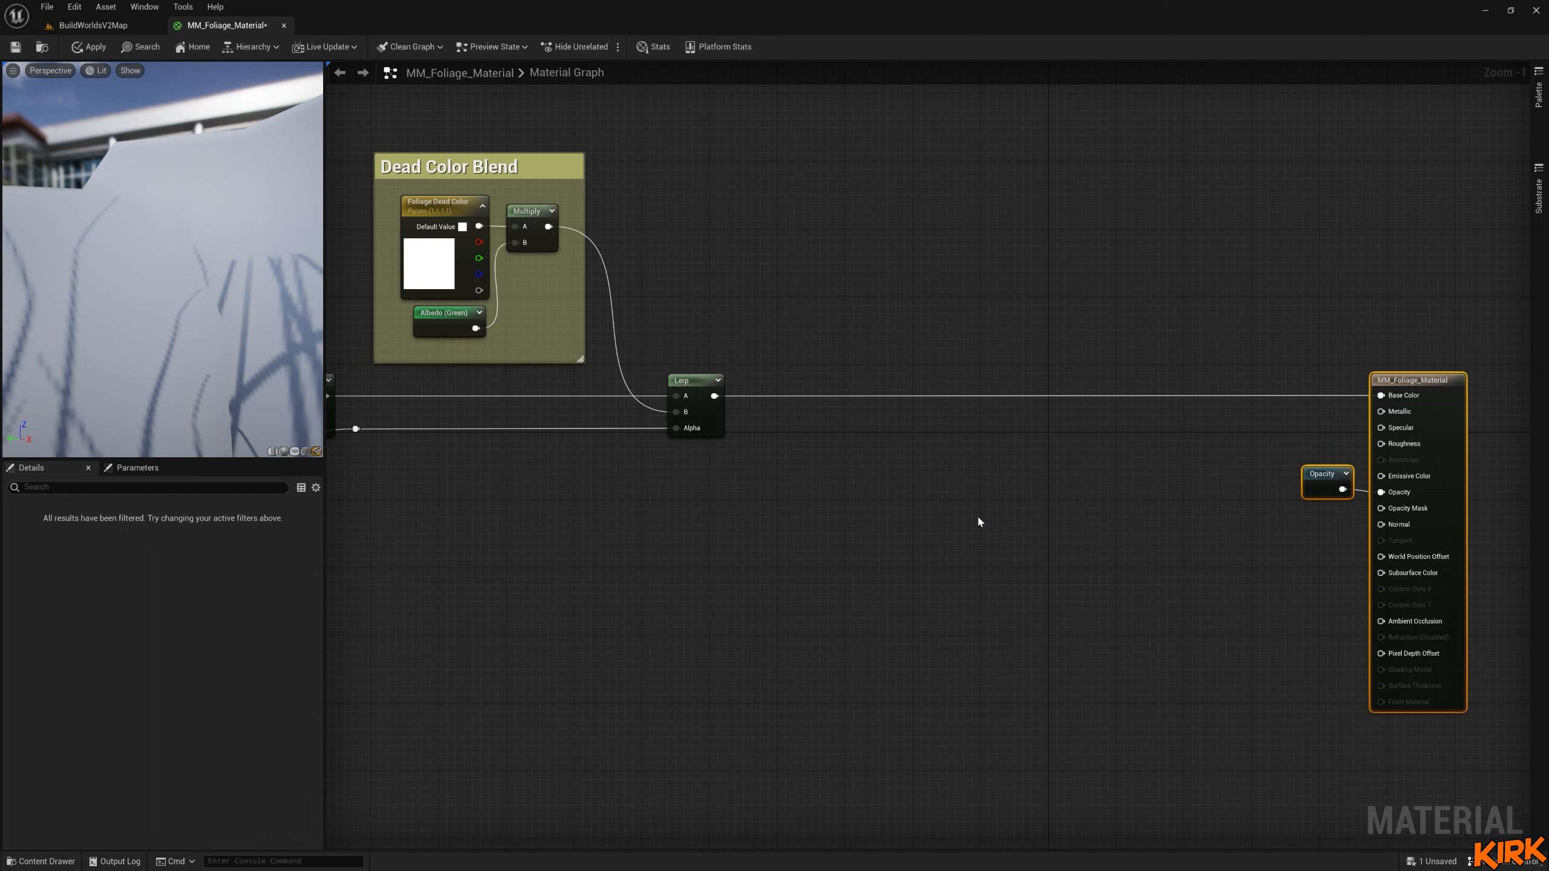
left_click_drag(181, 373, 115, 393)
right_click_drag(181, 372, 181, 421)
left_click_drag(116, 394, 24, 406)
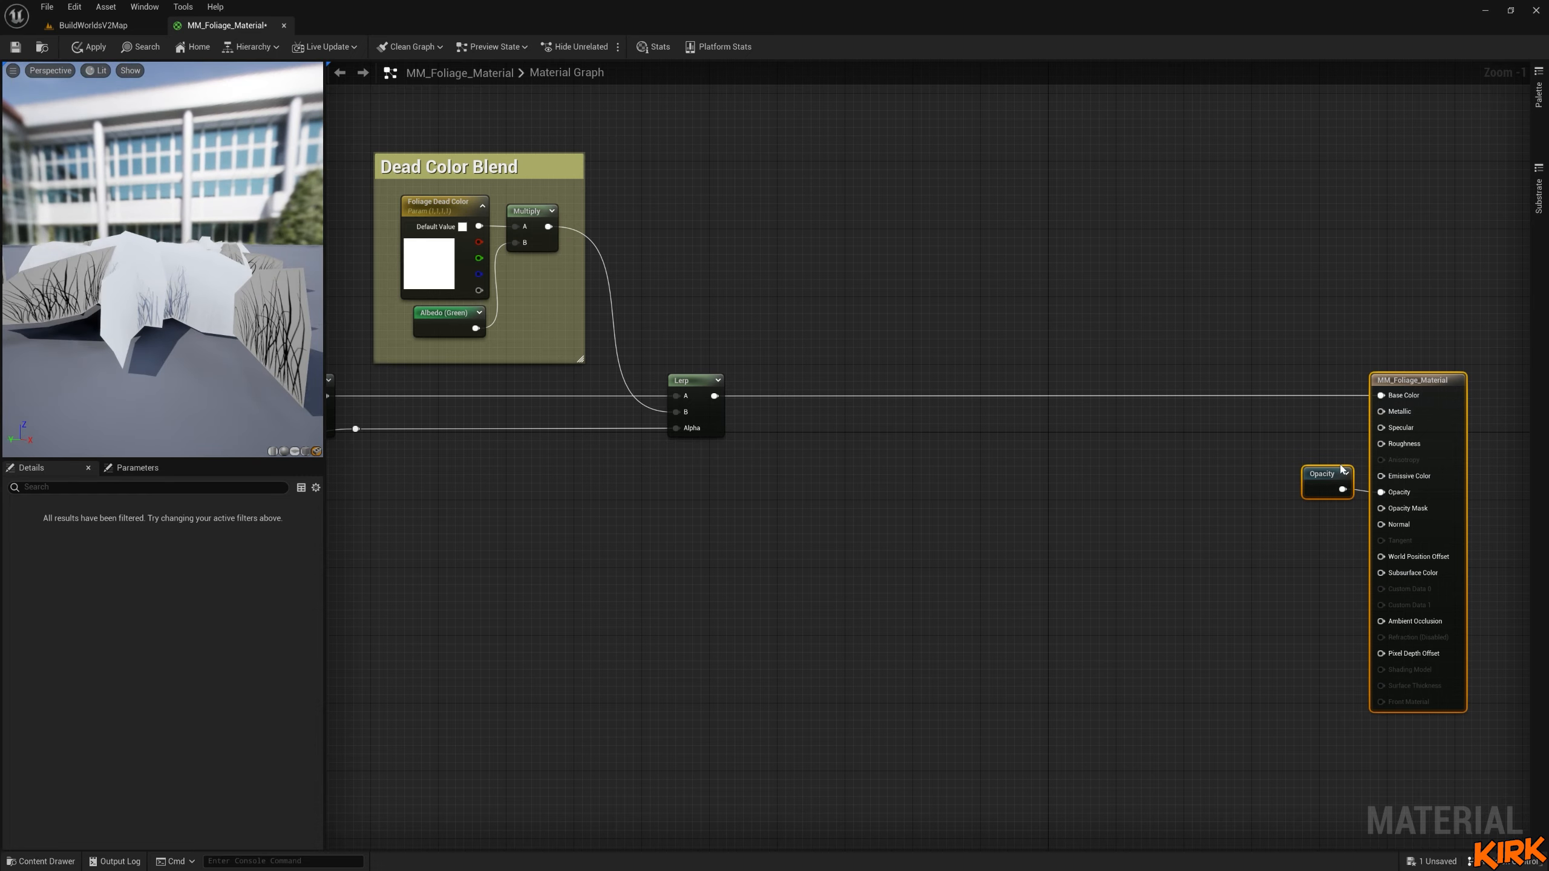
left_click(1414, 385)
scroll(161, 628, "down", 5)
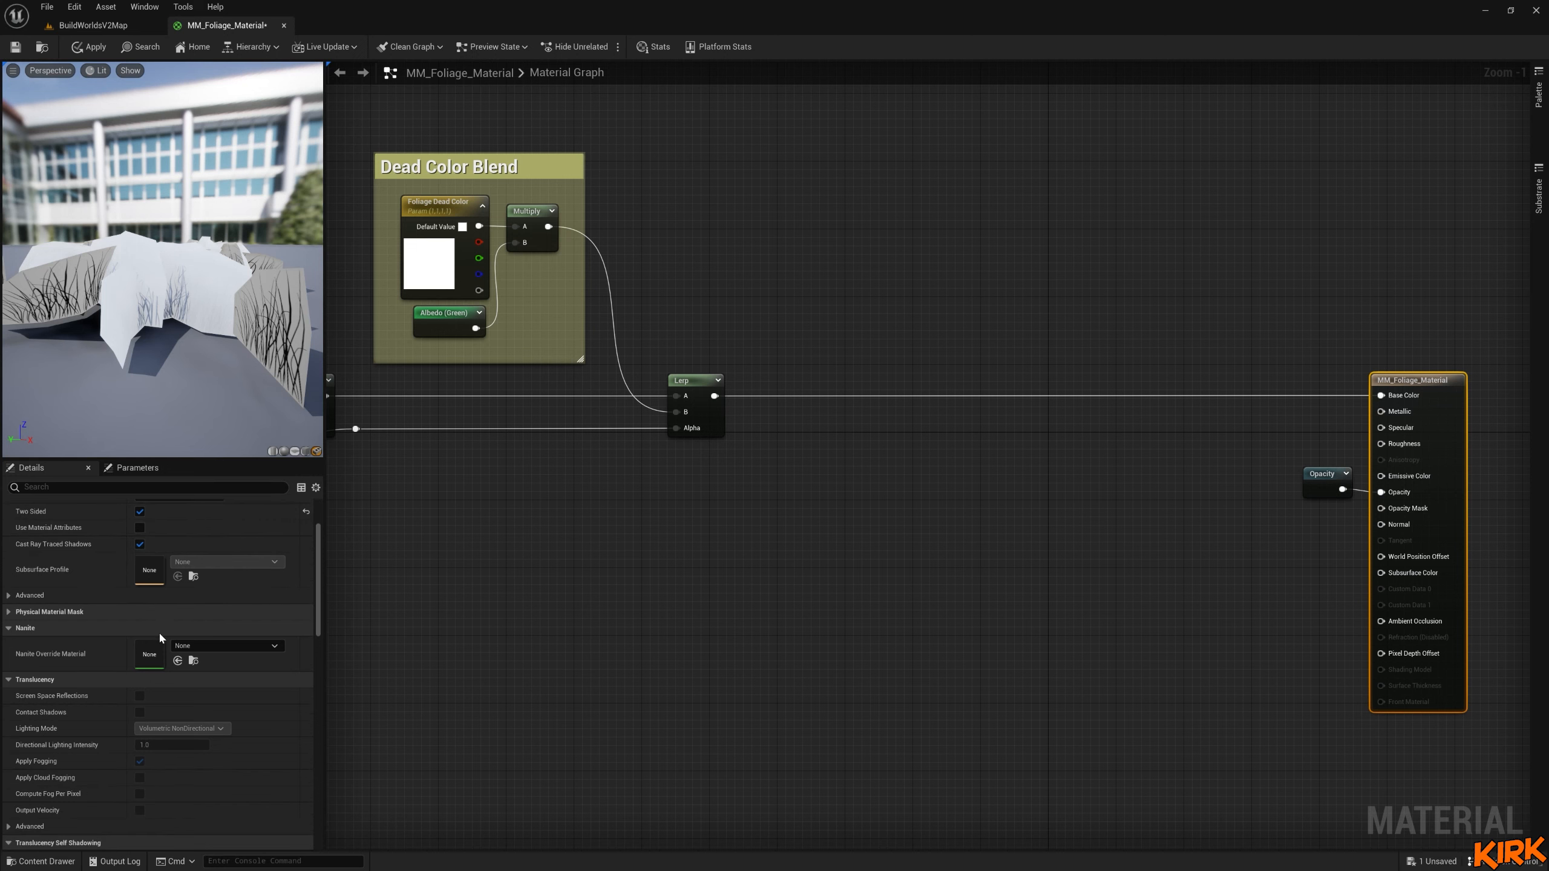
scroll(157, 635, "up", 5)
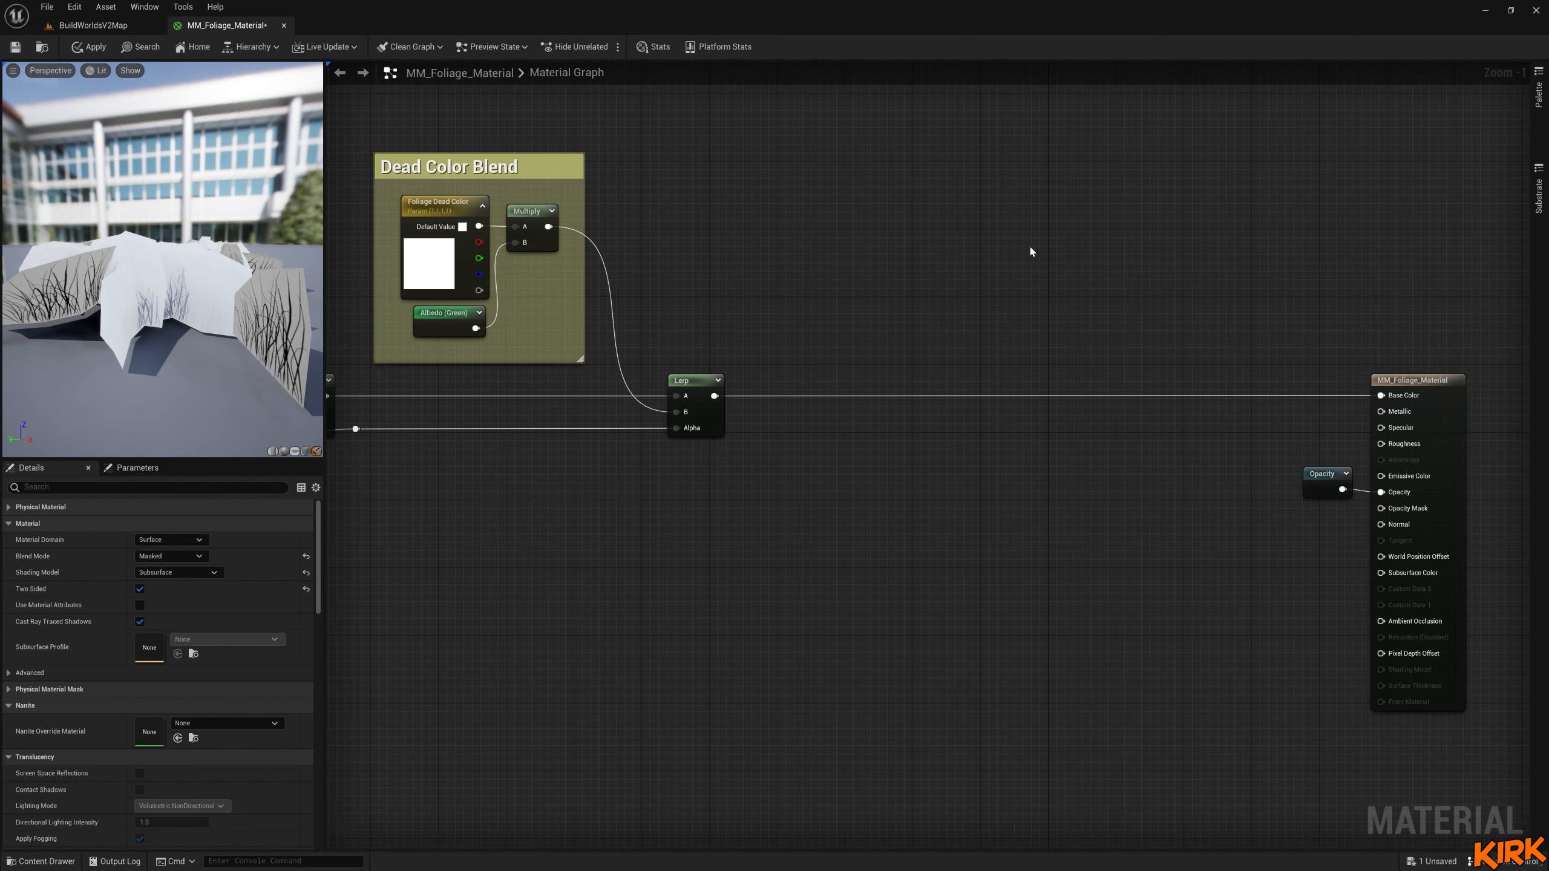
Add a Multiply node and a three-component color constant, converting the constant into a parameter named Foliage Sub Surface.
left_click(952, 233)
left_click_drag(976, 243, 946, 206)
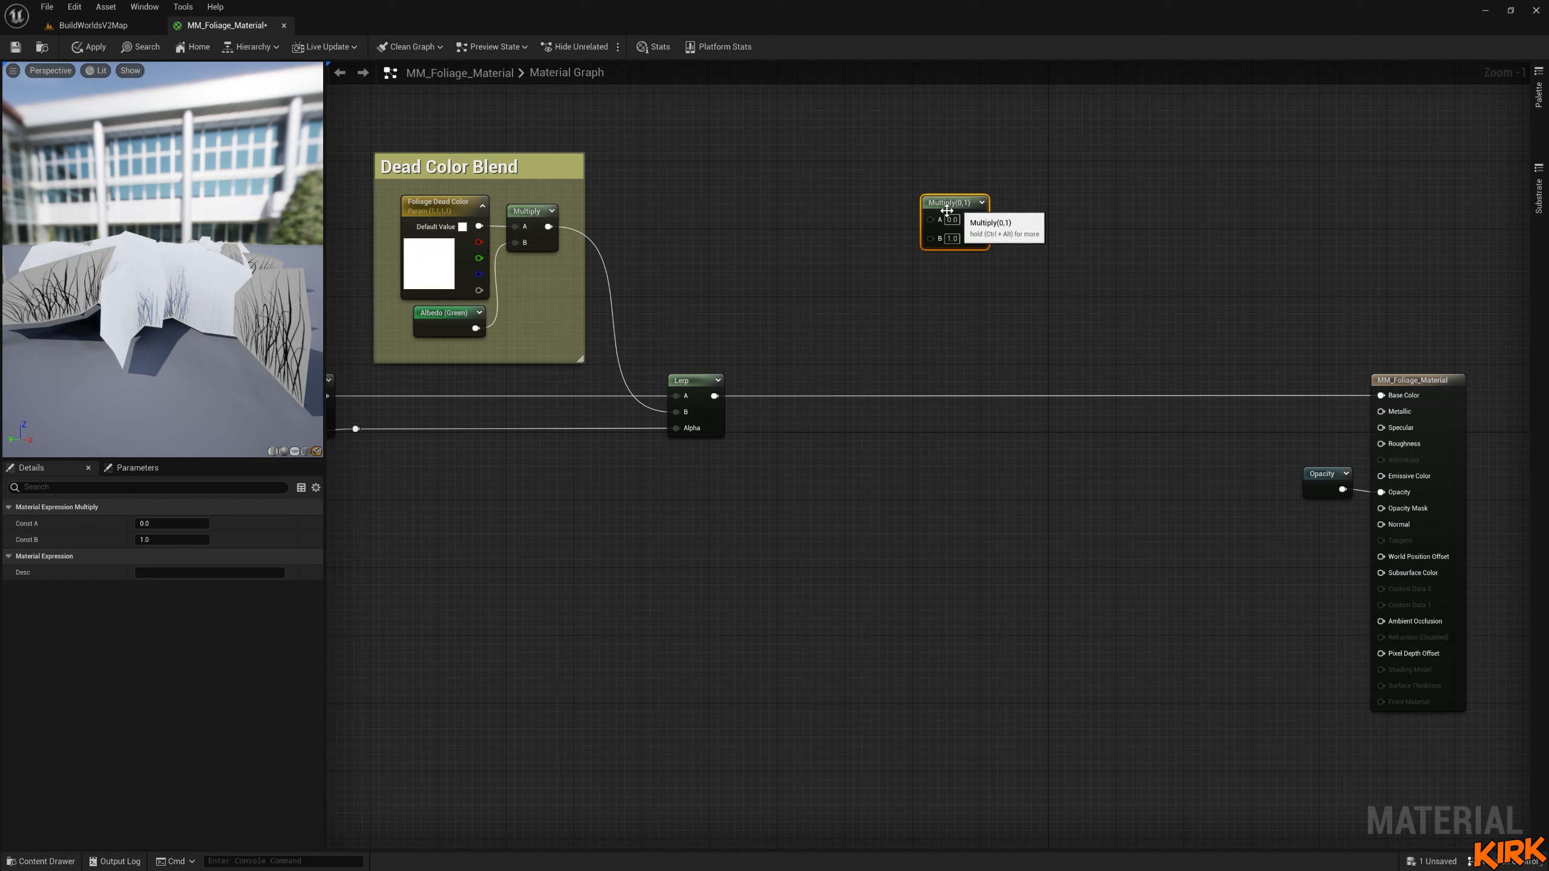
left_click(701, 194)
right_click(750, 195)
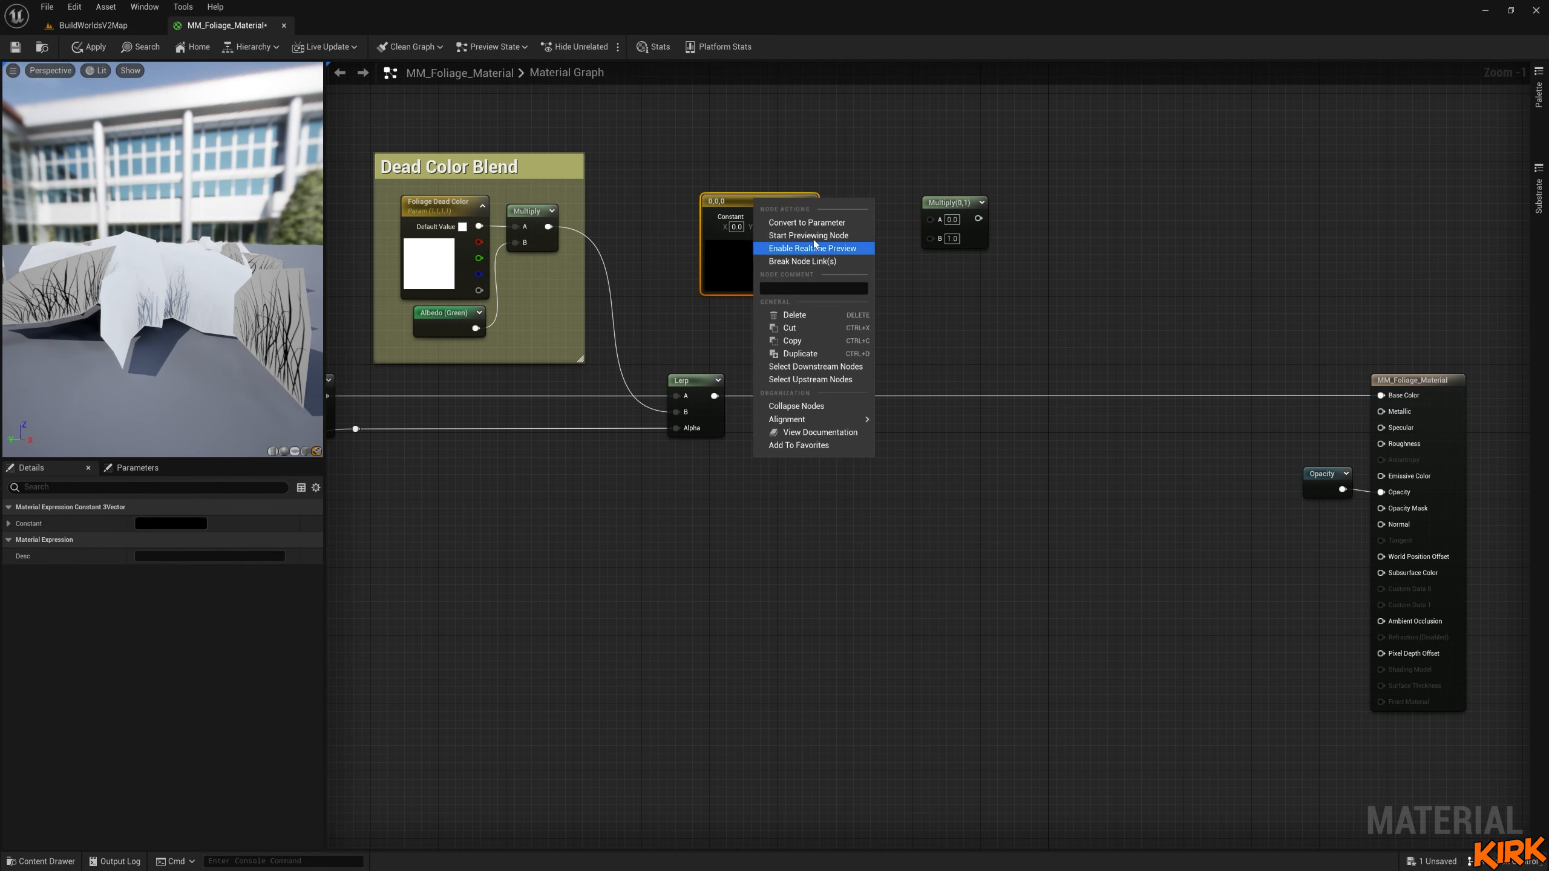
left_click(813, 220)
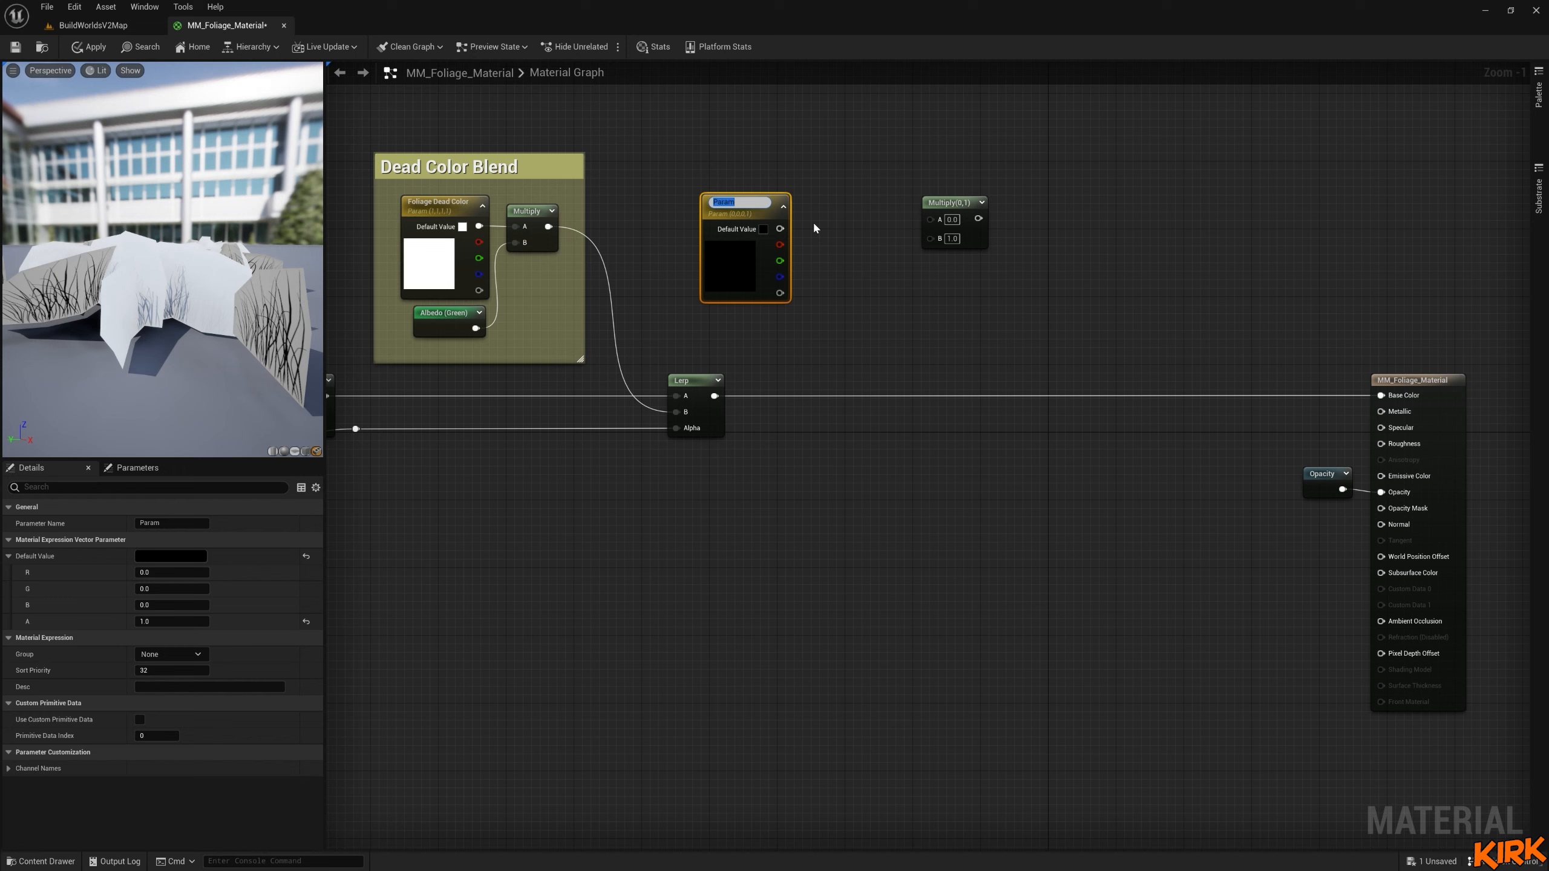
type("Foliage Sub Surface")
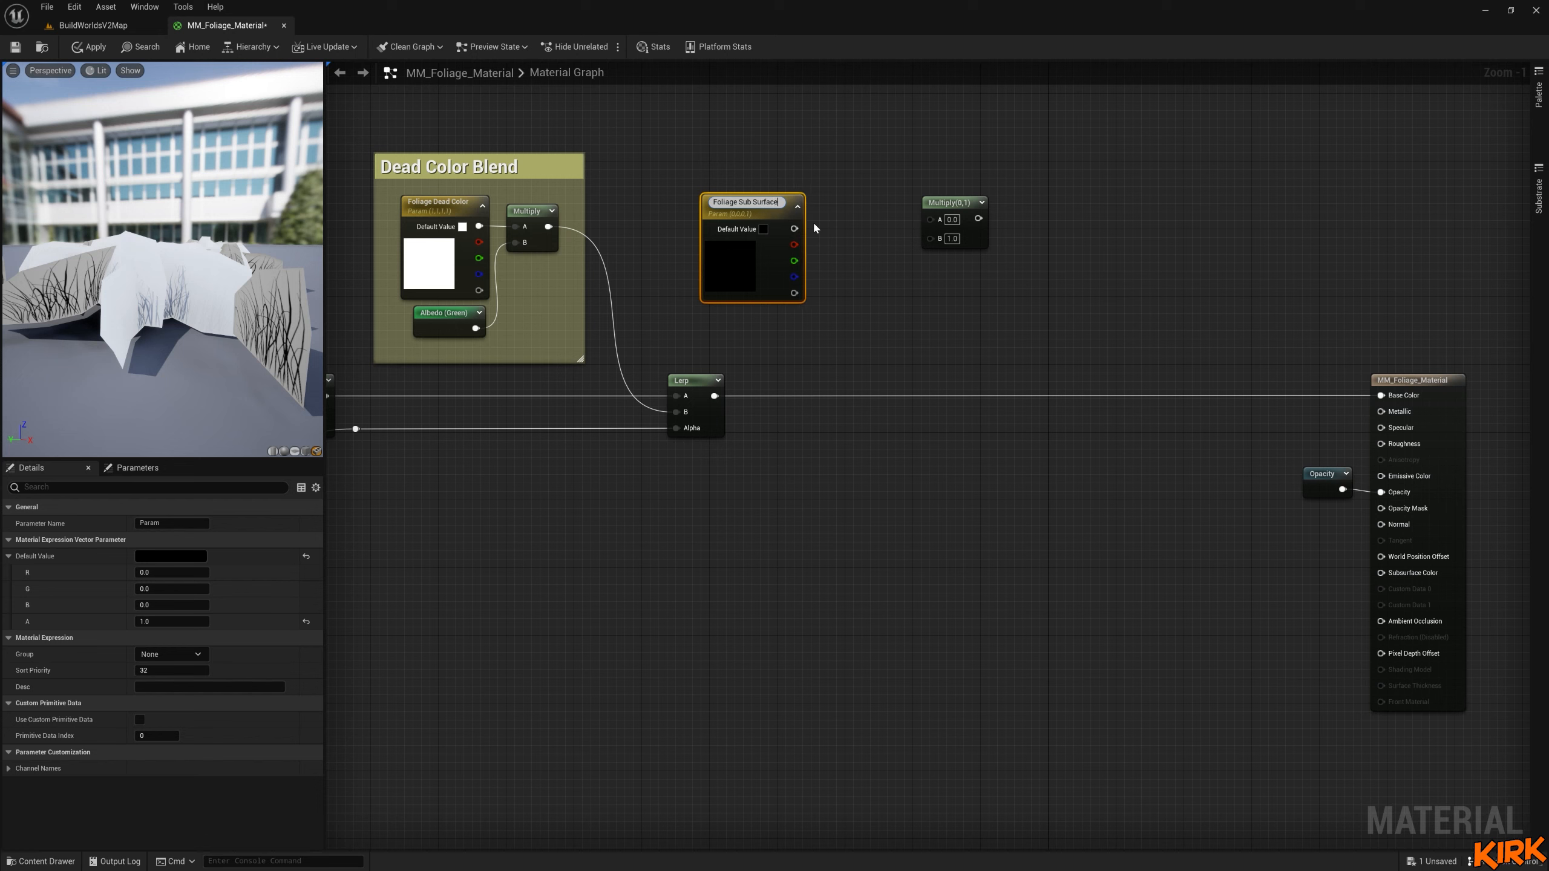
left_click(831, 240)
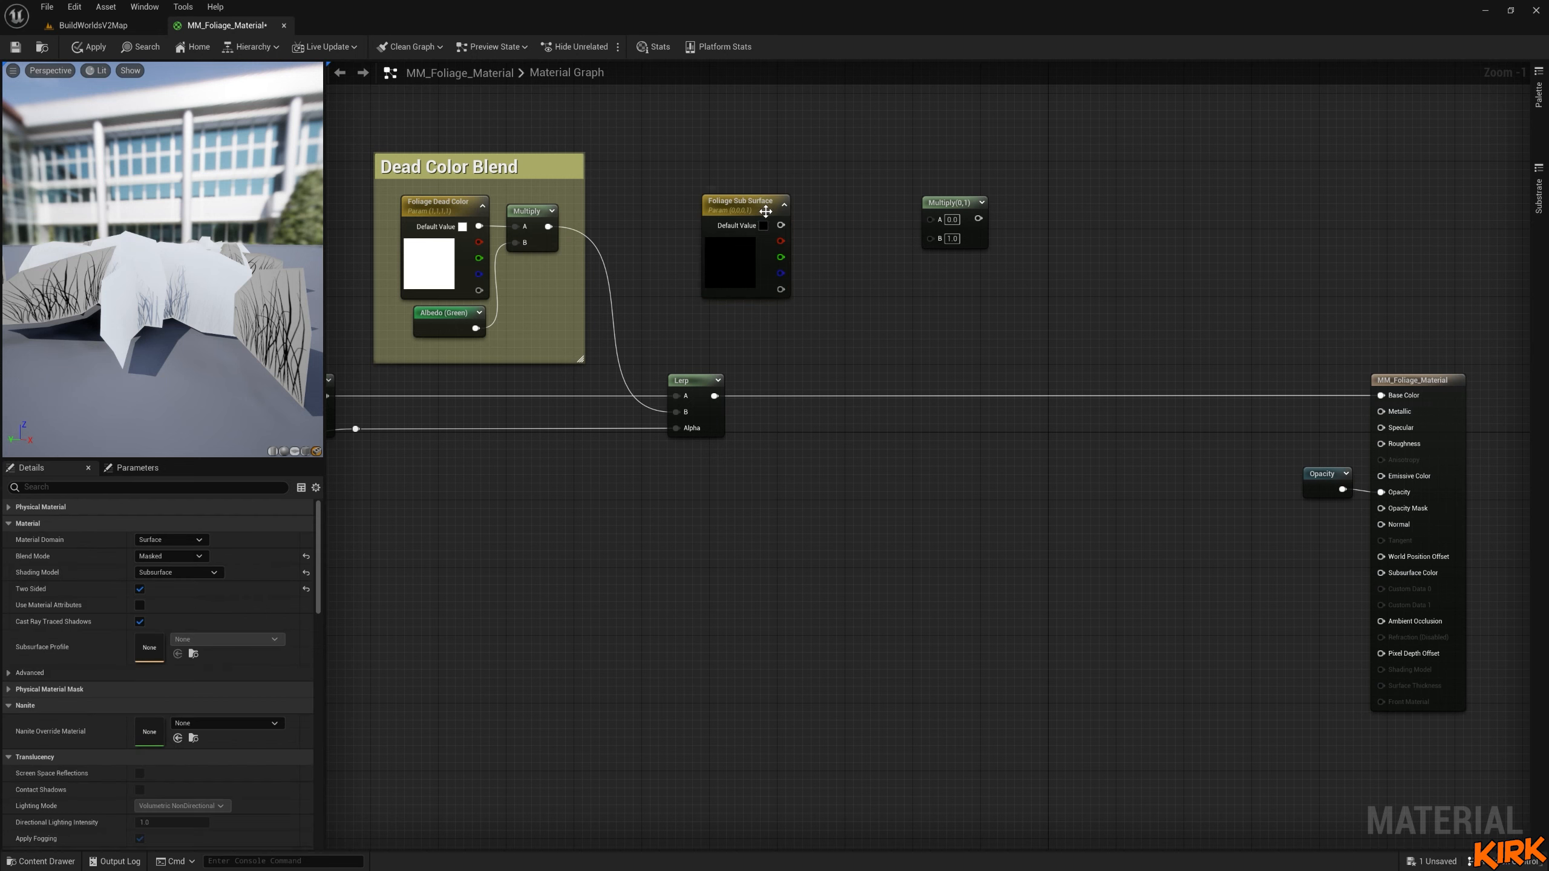
Shift the new color parameter slightly upward and rename it Foliage Sub Surface Color.
left_click_drag(762, 208, 758, 191)
left_click(205, 523)
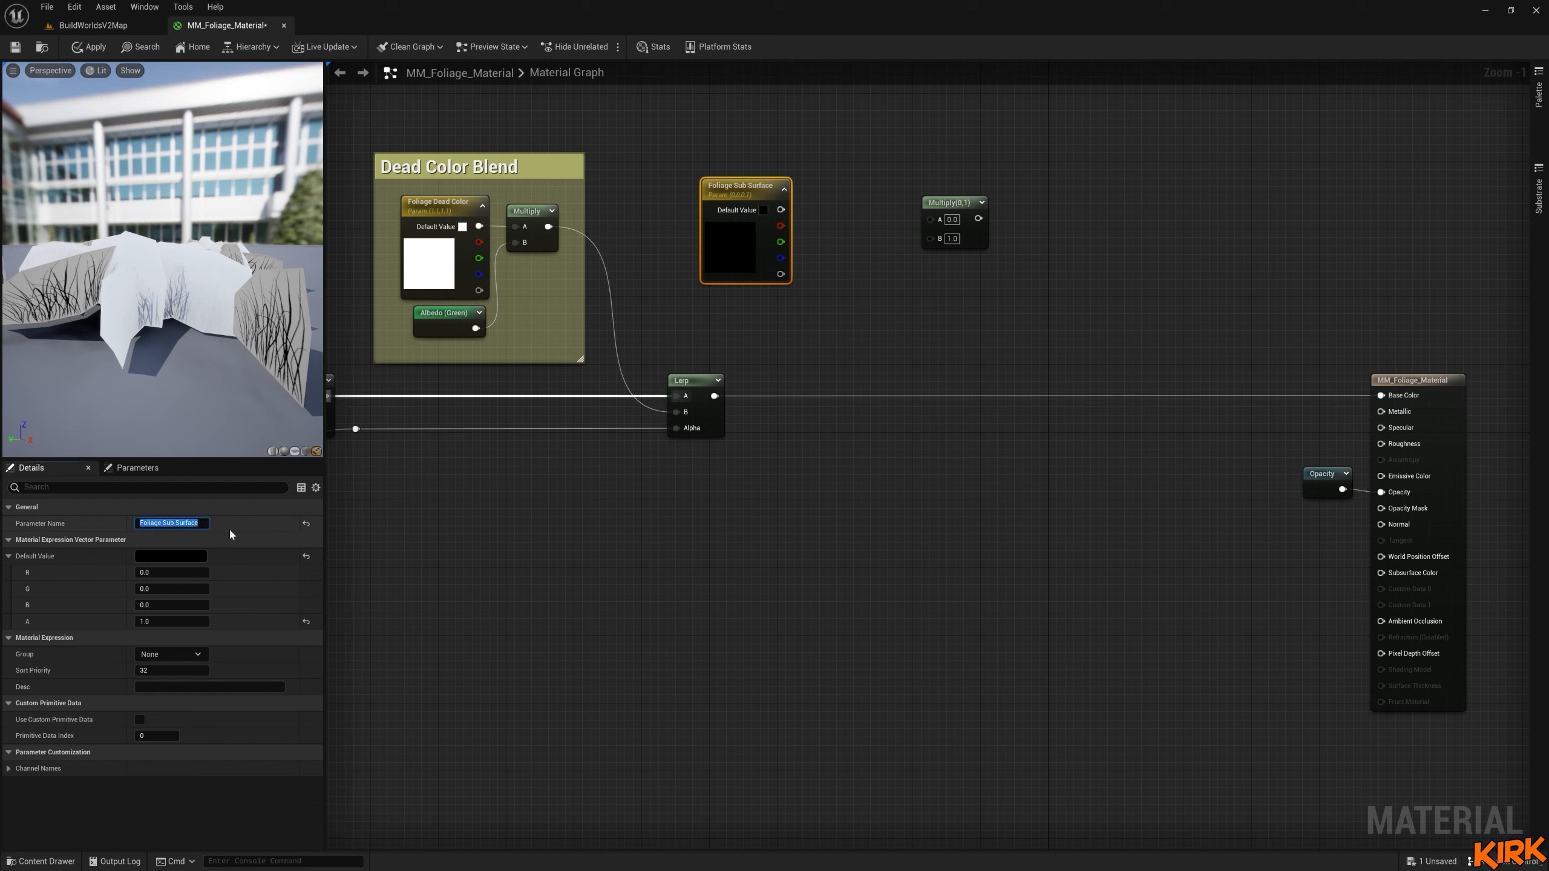
key("Right")
type("Color")
key("Return")
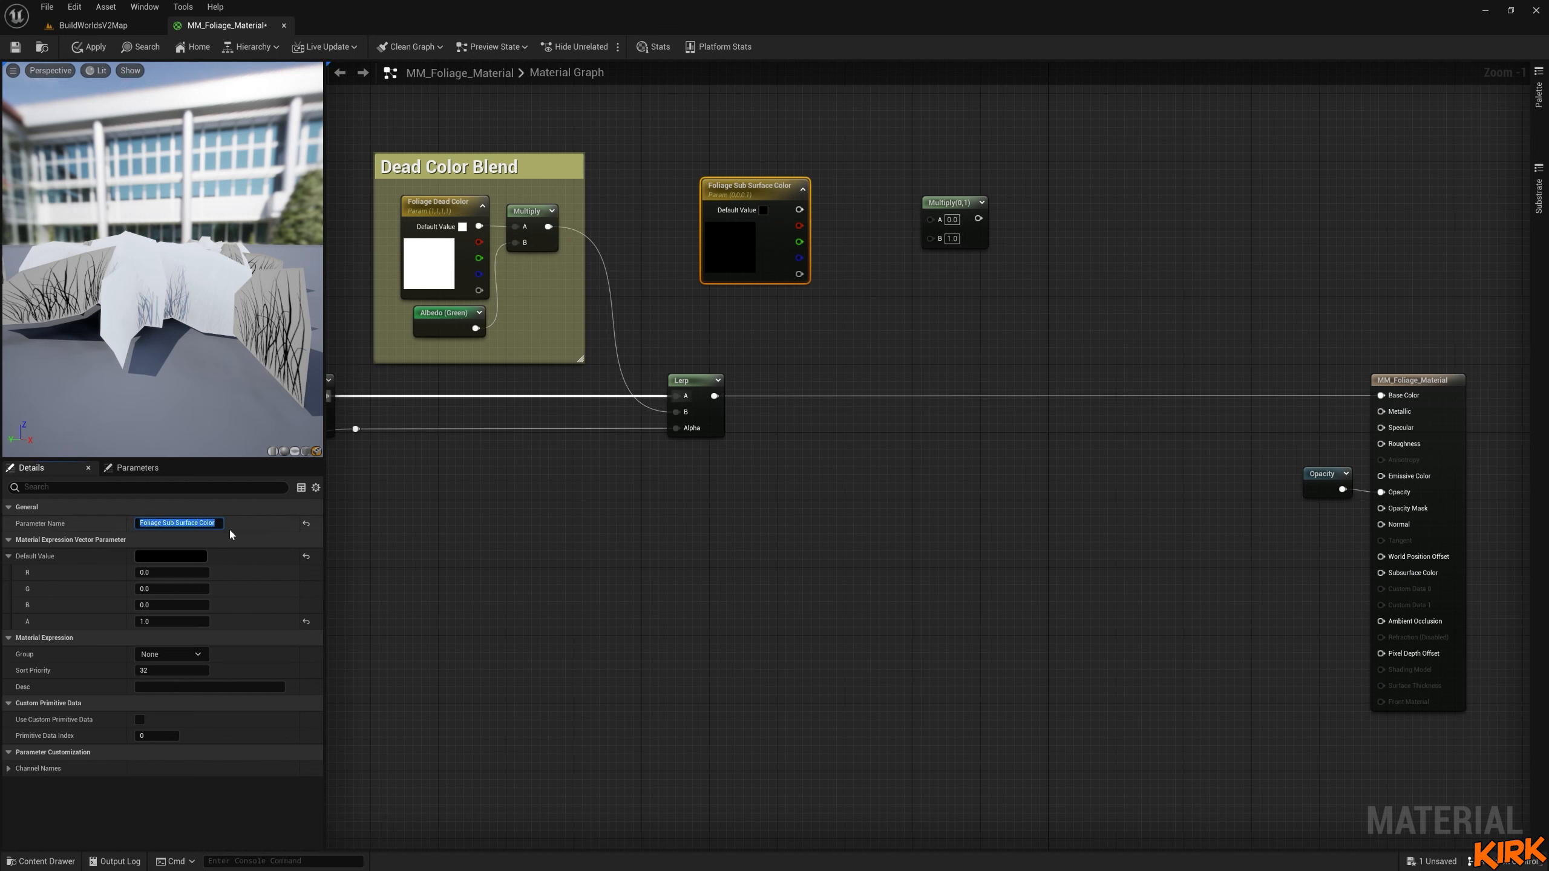
Make the Foliage Sub Surface Color parameter's default value white by setting R, G and B to 1.0.
left_click(161, 574)
type("1")
key("Return")
left_click(170, 588)
type("1")
key("Tab")
type("1")
key("Tab")
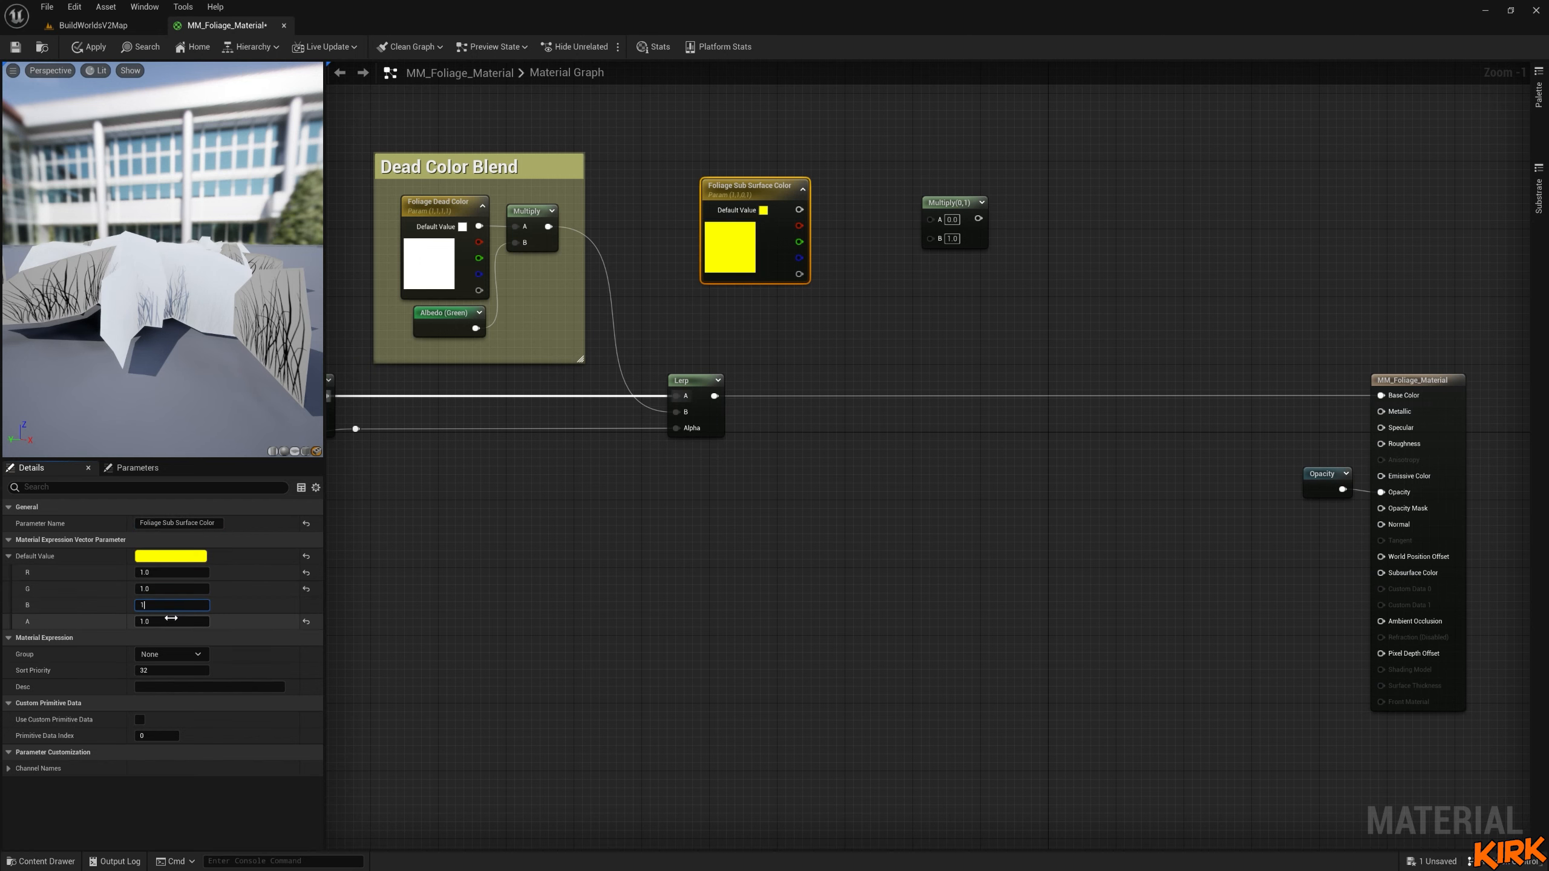
key("Return")
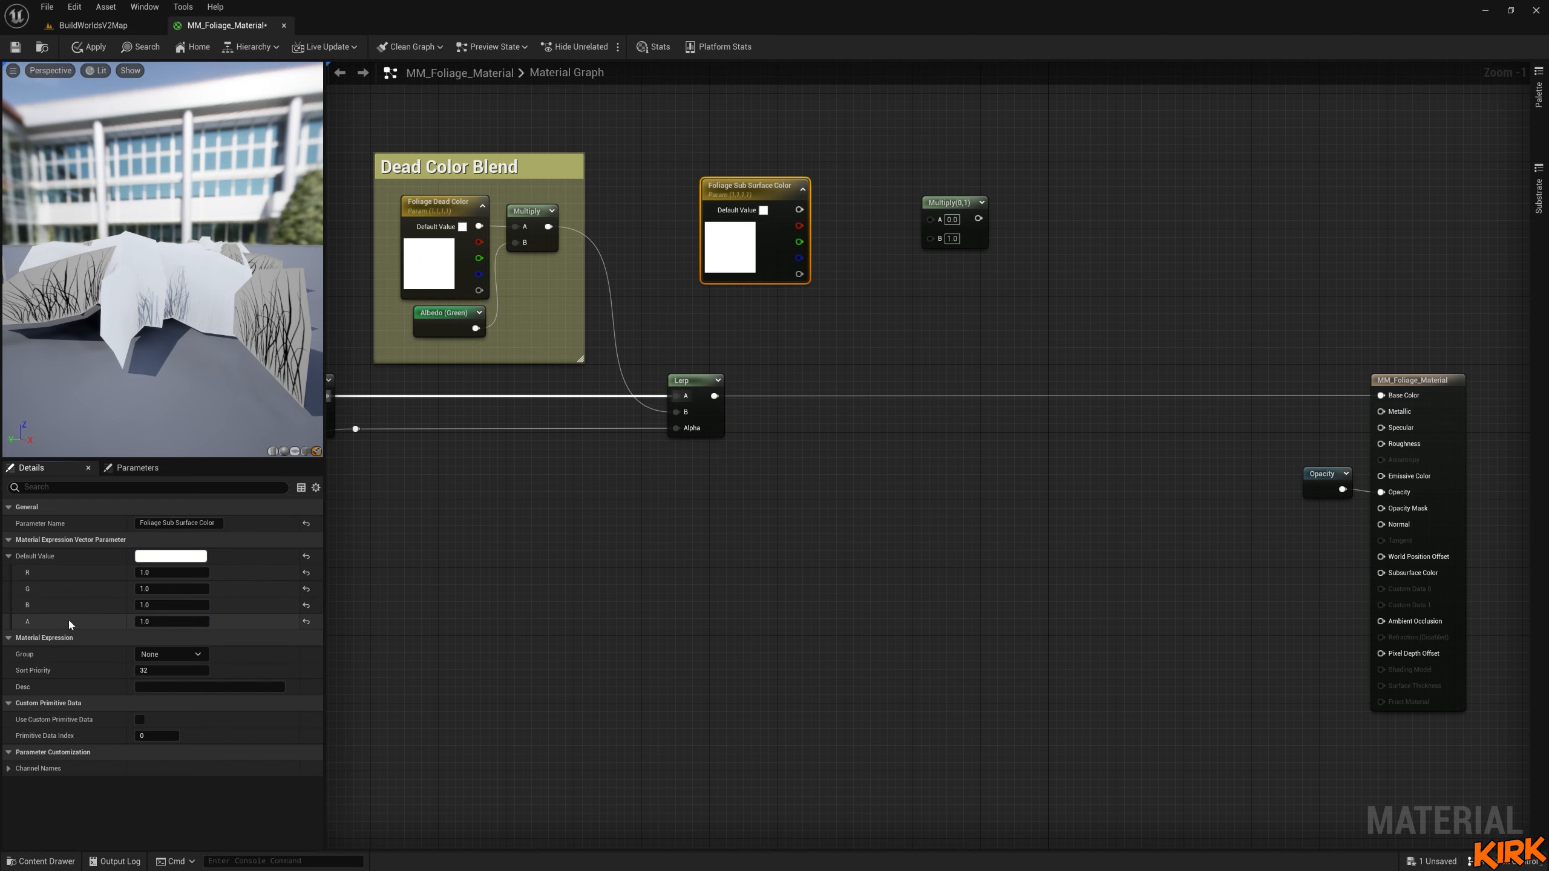
Connect Foliage Sub Surface Color to input A of the new Multiply and the dead color Lerp's output to input B.
right_click_drag(639, 306, 860, 337)
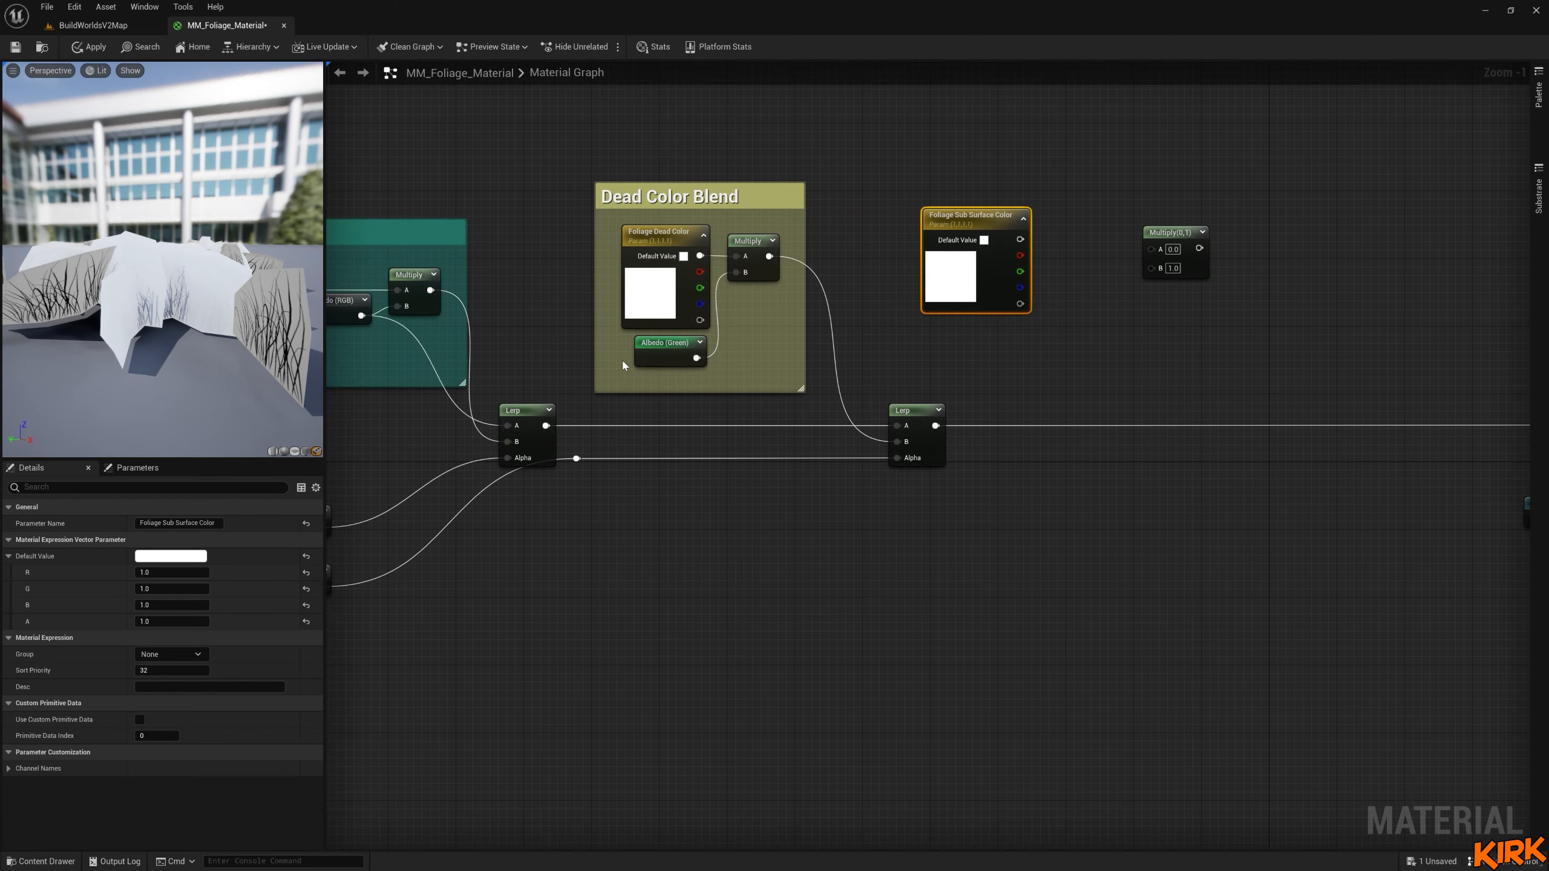
right_click_drag(622, 364, 967, 366)
right_click_drag(718, 377, 648, 363)
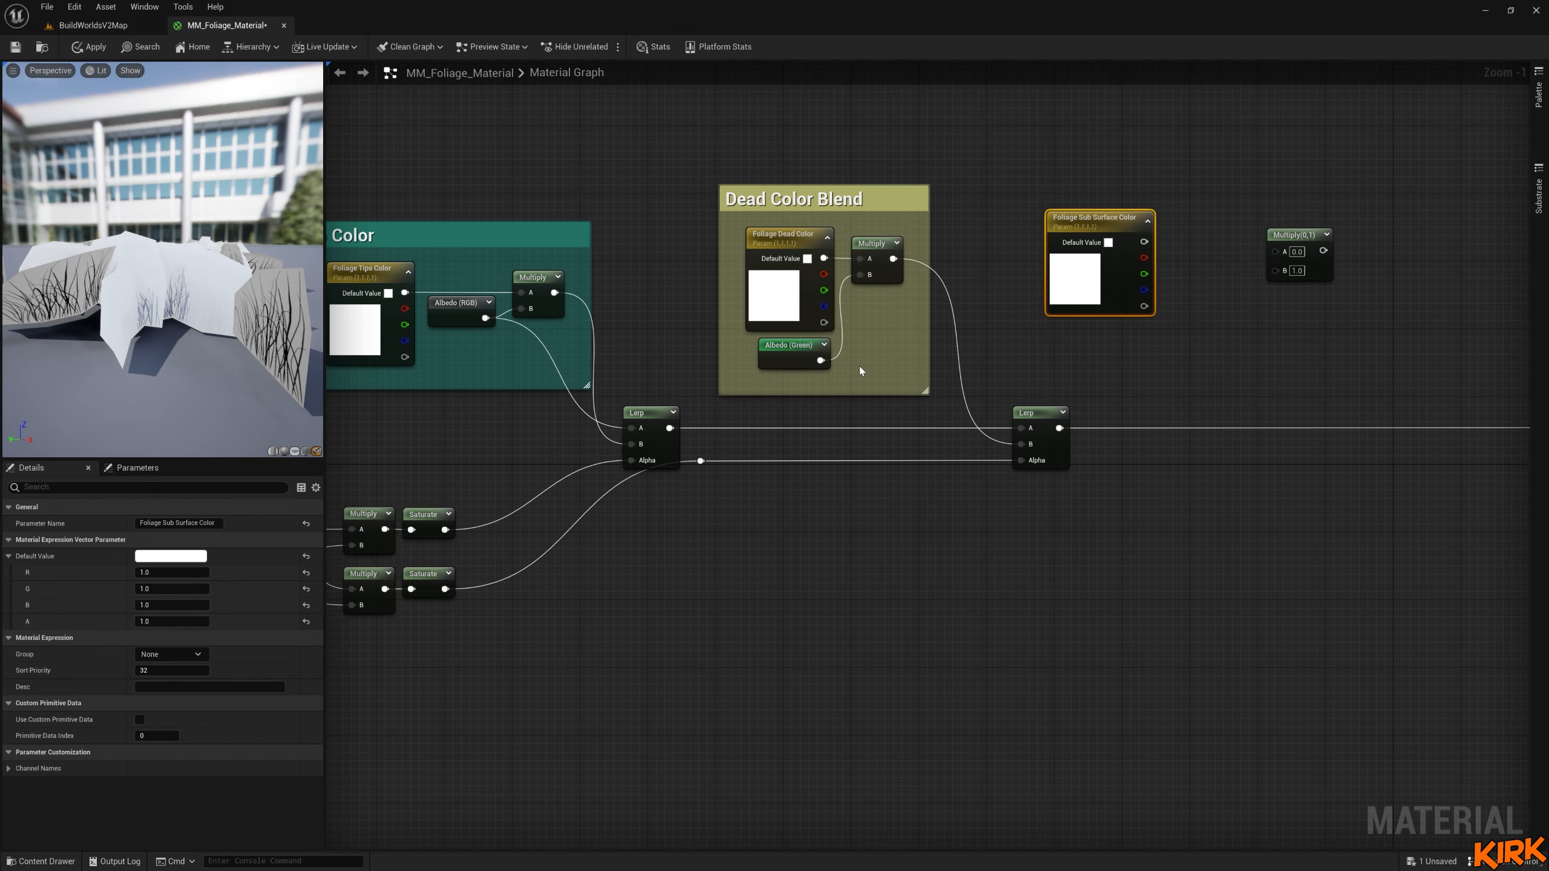
right_click_drag(1195, 343, 870, 371)
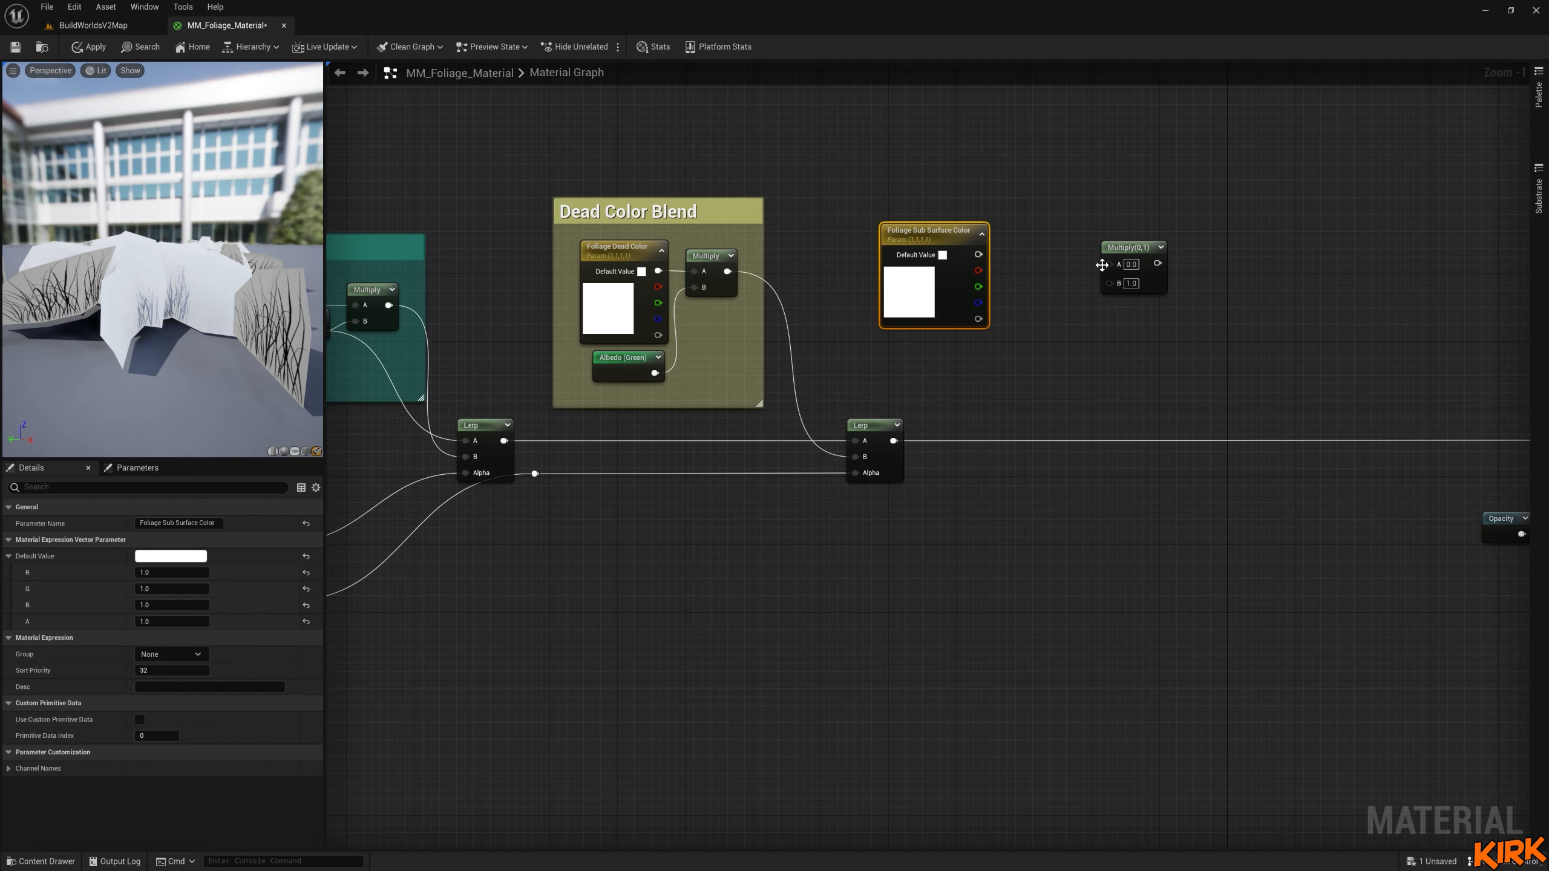
left_click_drag(978, 255, 1132, 244)
right_click_drag(1090, 337, 902, 320)
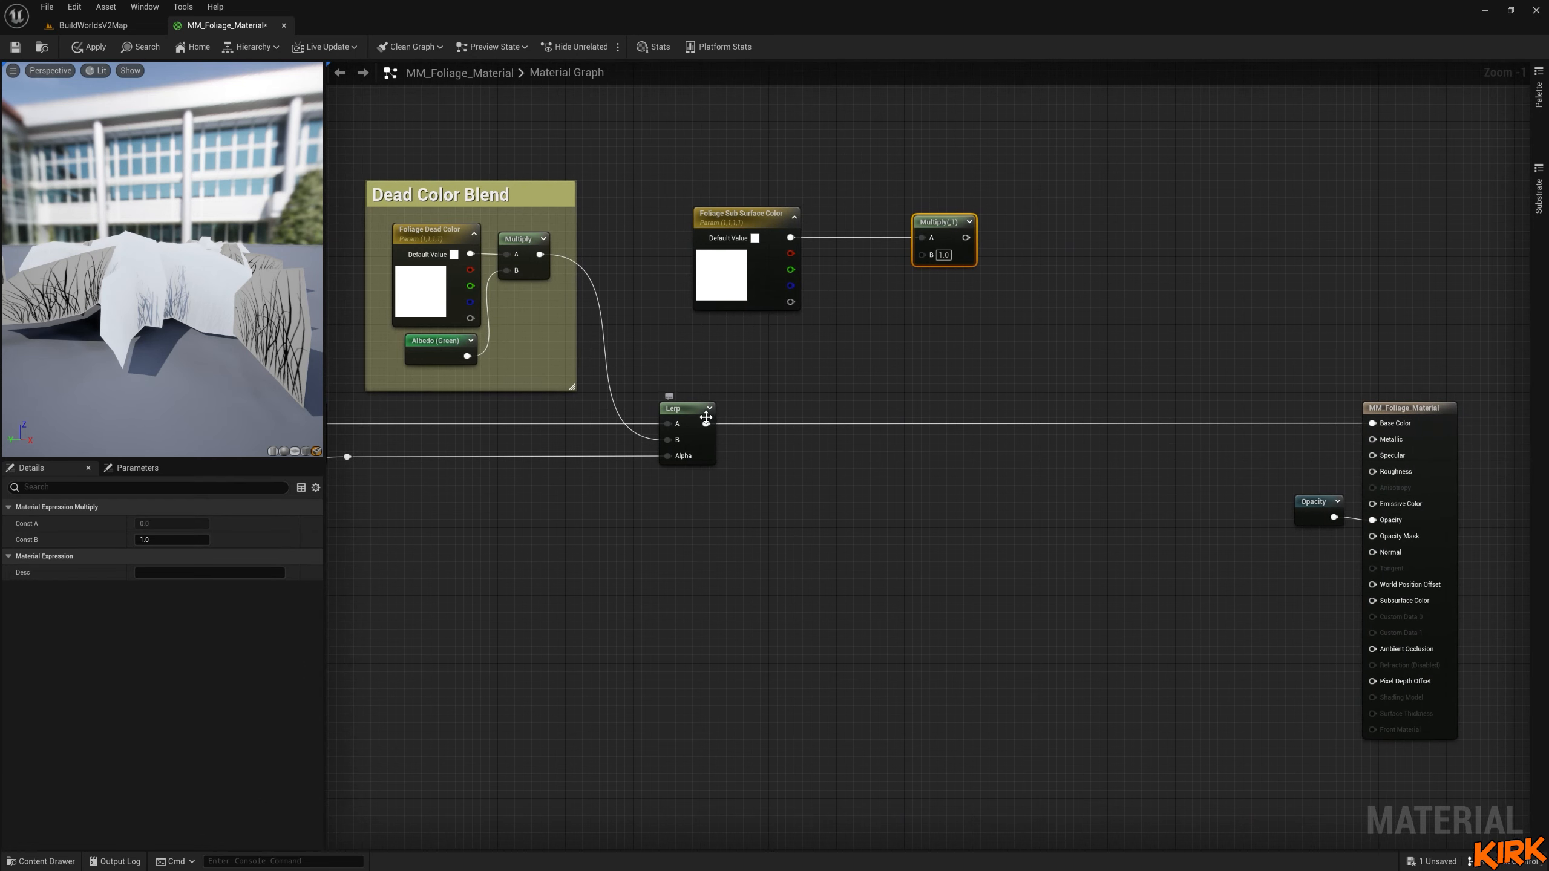
left_click_drag(705, 424, 921, 256)
right_click_drag(822, 394, 976, 373)
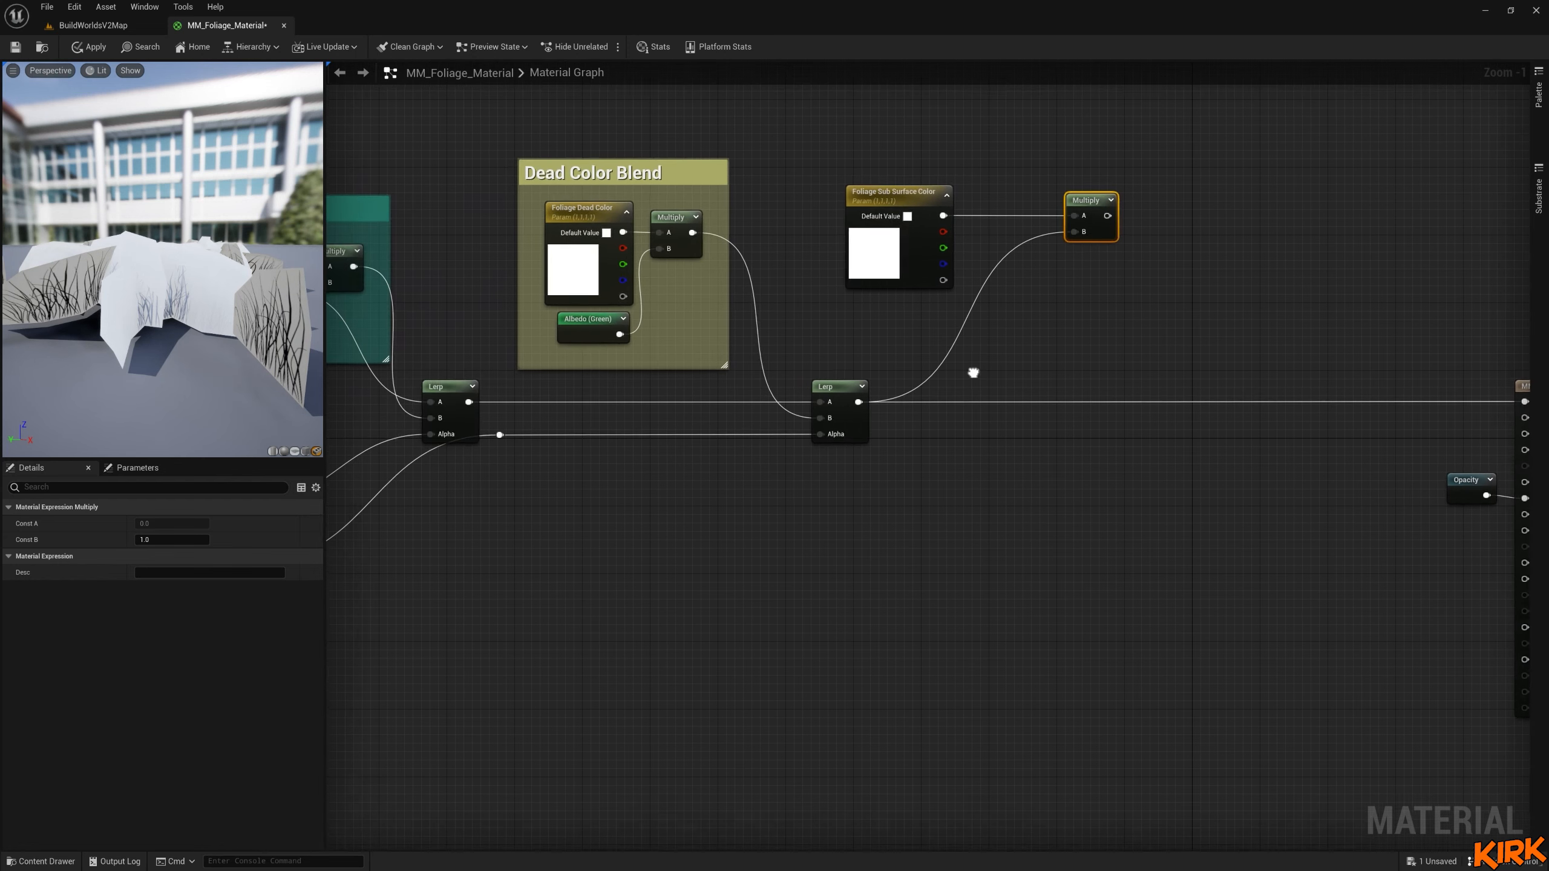
Connect the new Multiply's output to the material's Subsurface Color and inspect the grass in the preview.
right_click_drag(1091, 316, 768, 294)
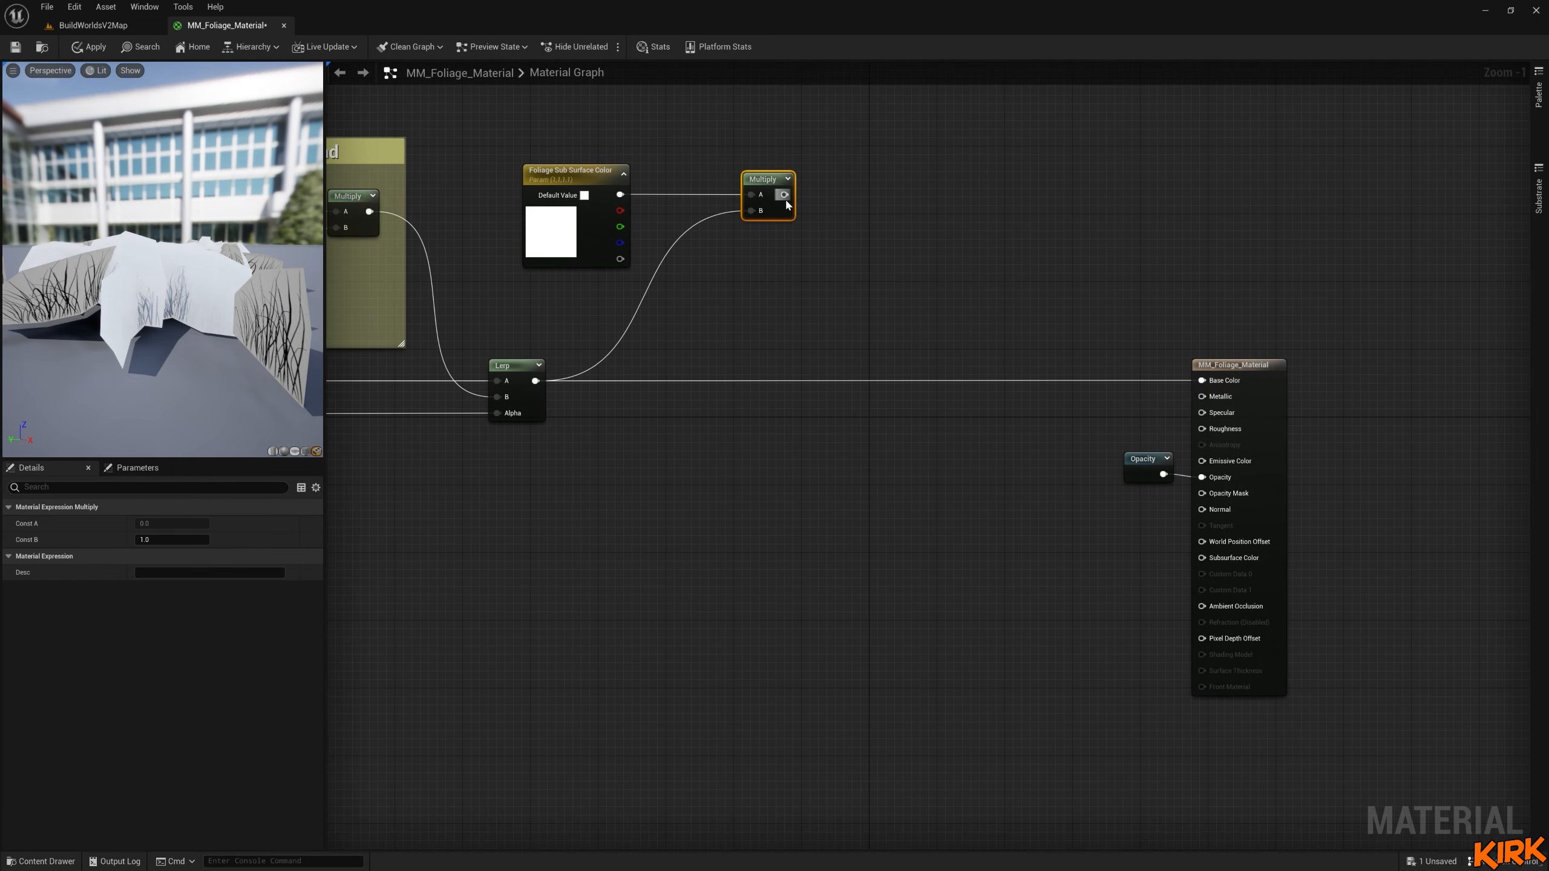
left_click_drag(784, 194, 1202, 558)
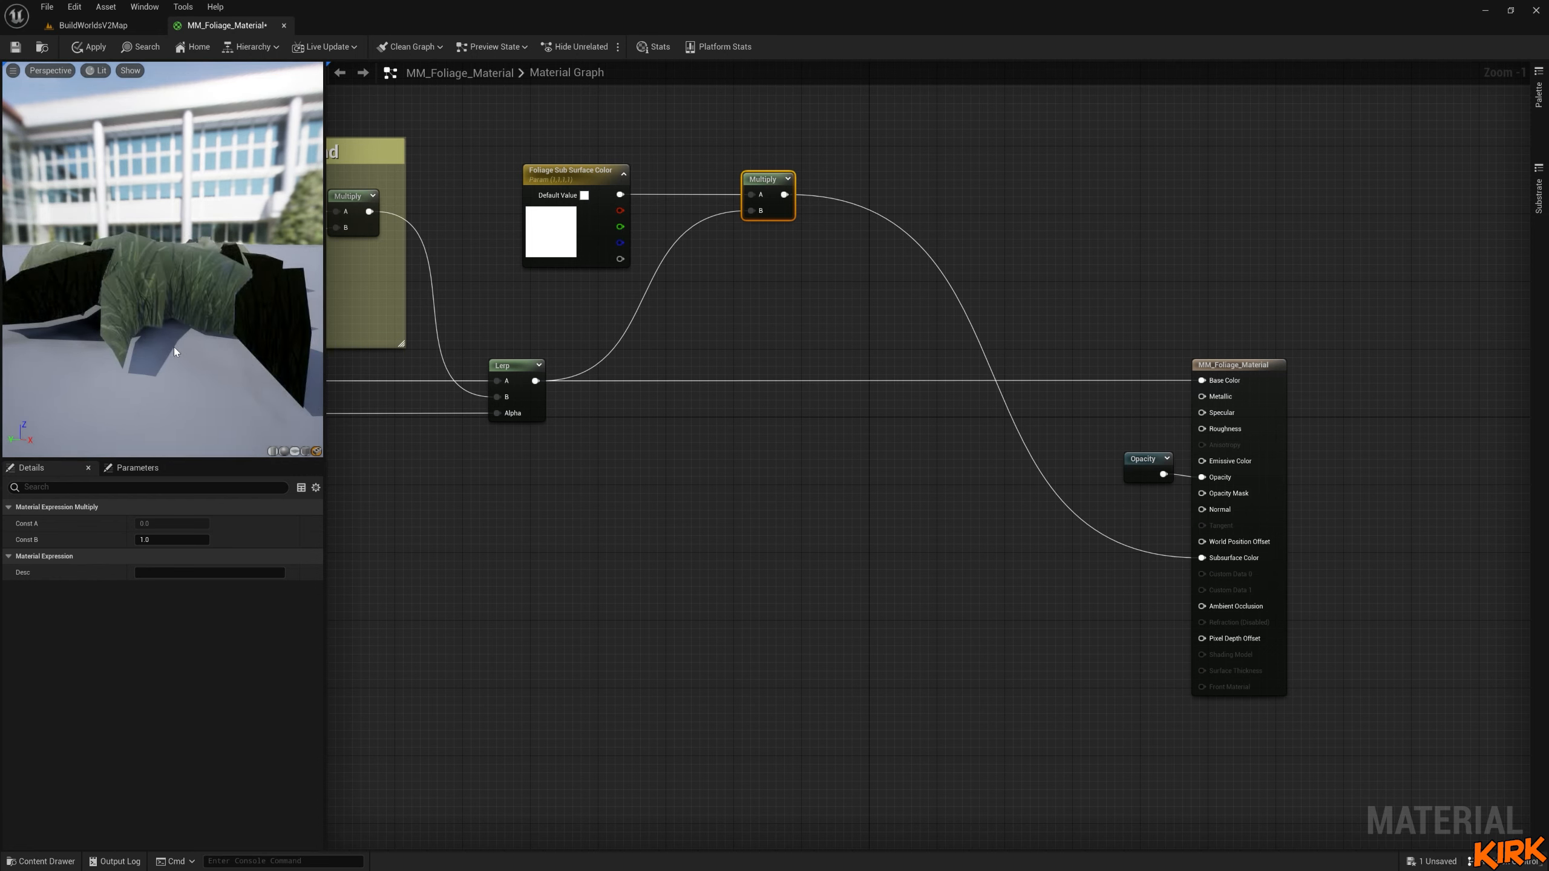
left_click_drag(281, 370, 241, 366)
right_click_drag(240, 366, 296, 369)
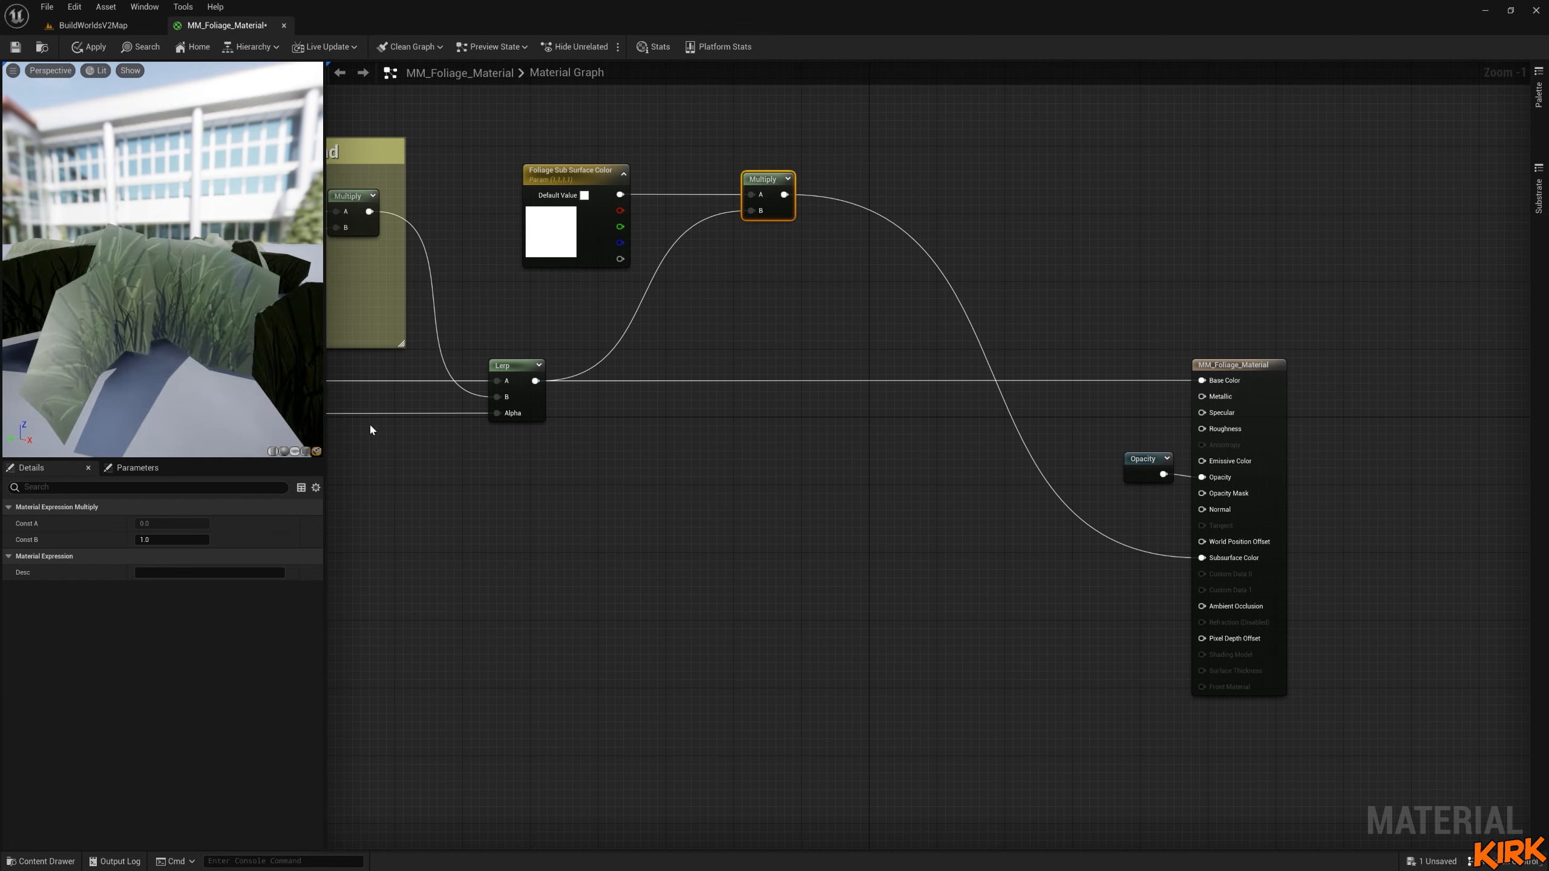
left_click(1244, 365)
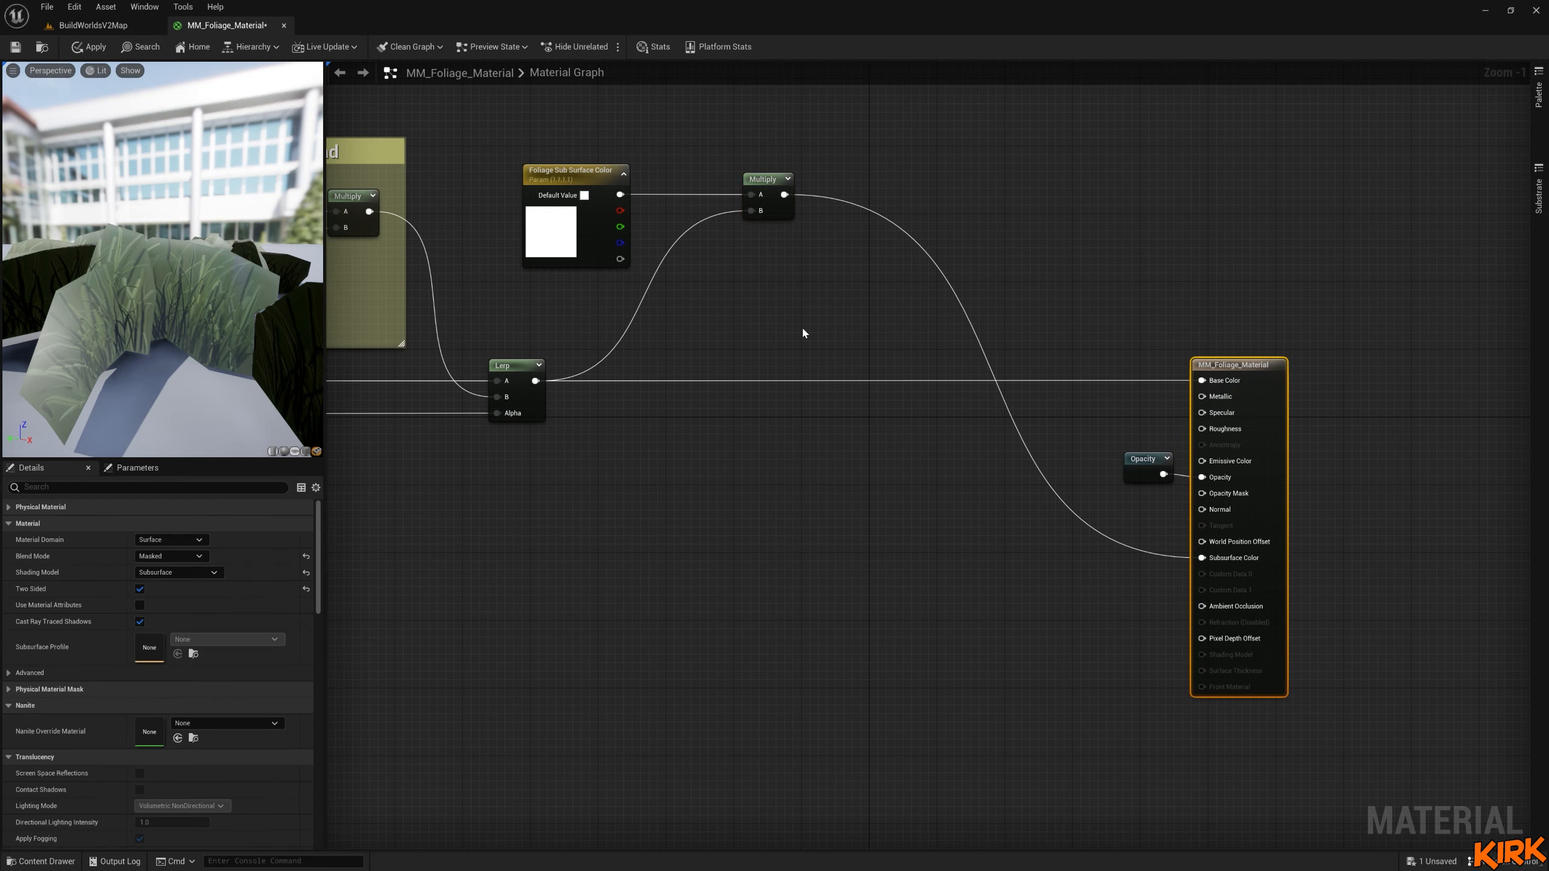
left_click(967, 411)
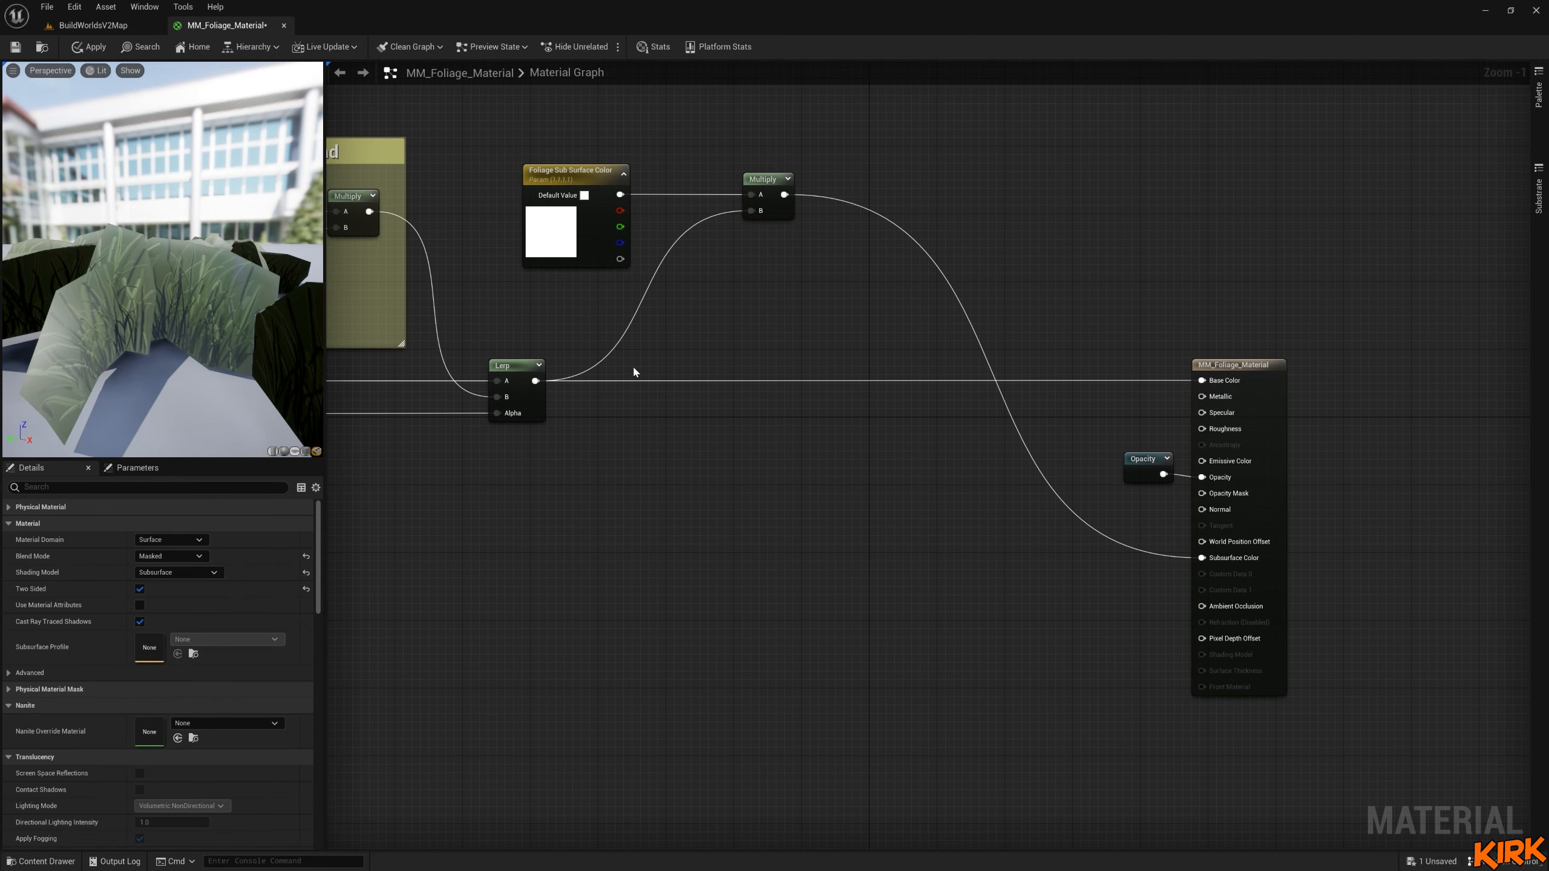
Move the Foliage Sub Surface Color parameter closer to its Multiply node.
right_click_drag(633, 371, 712, 374)
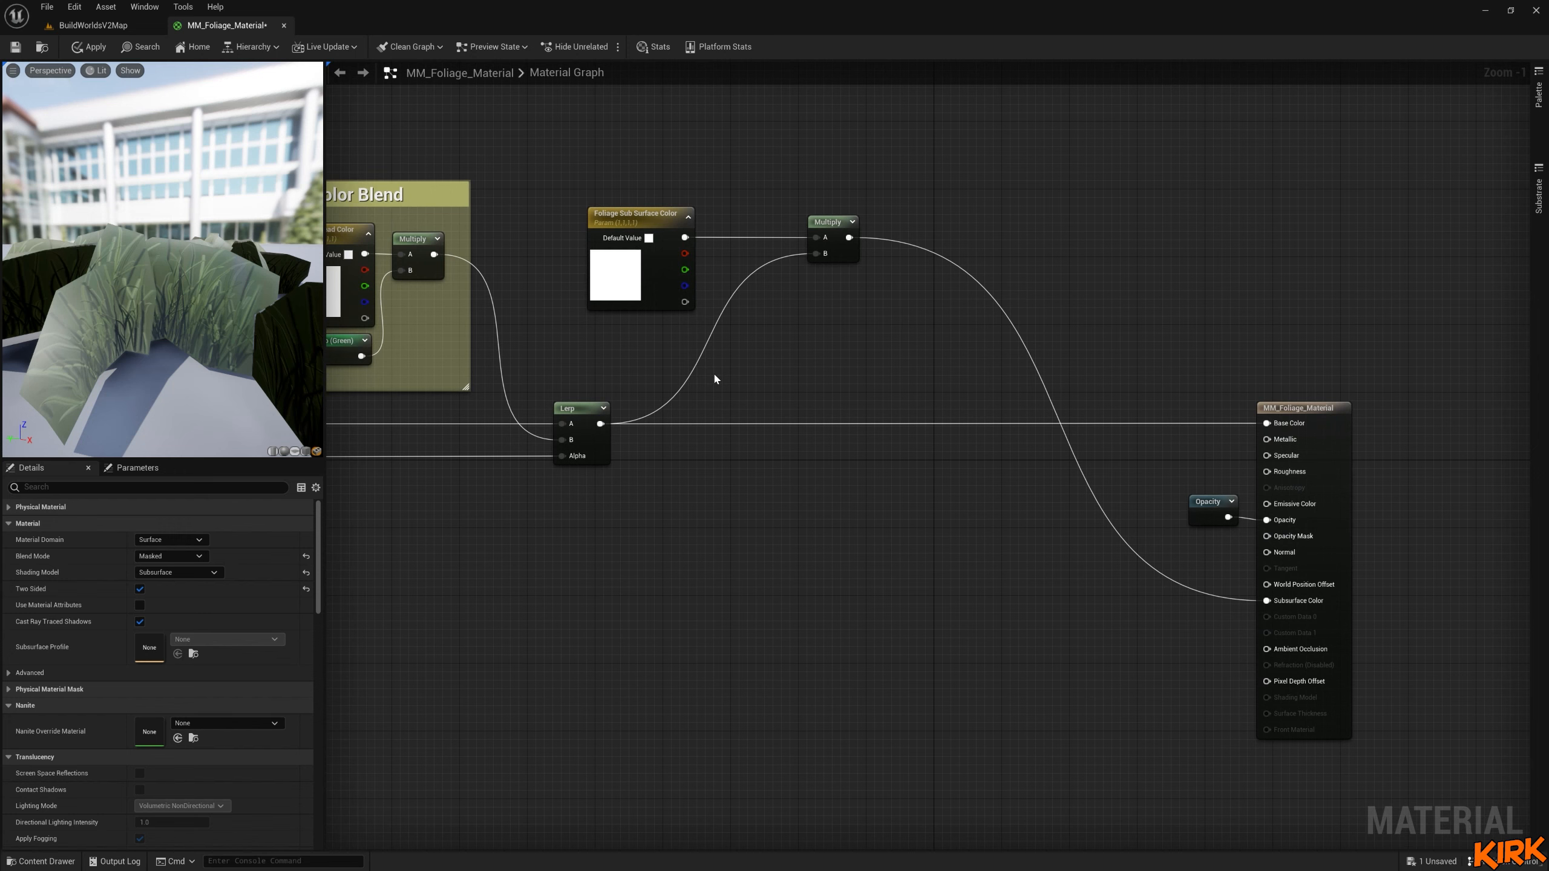
left_click_drag(661, 230, 703, 230)
right_click_drag(826, 351, 904, 349)
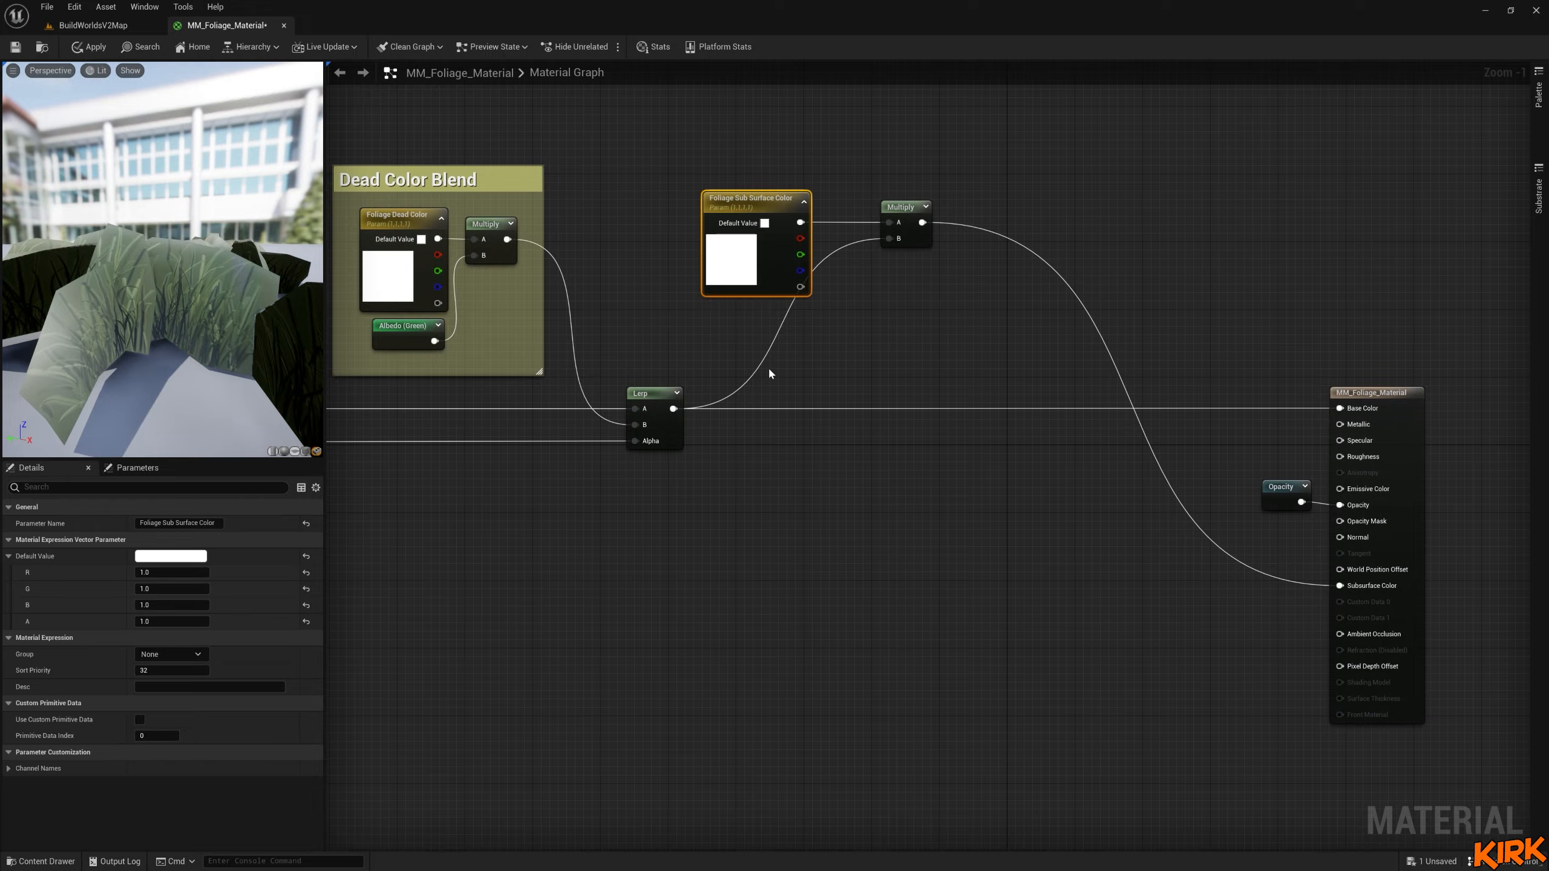
Extend the Tip Color comment box upward to leave more room above its nodes.
right_click_drag(770, 373, 916, 382)
scroll(916, 382, "down", 2)
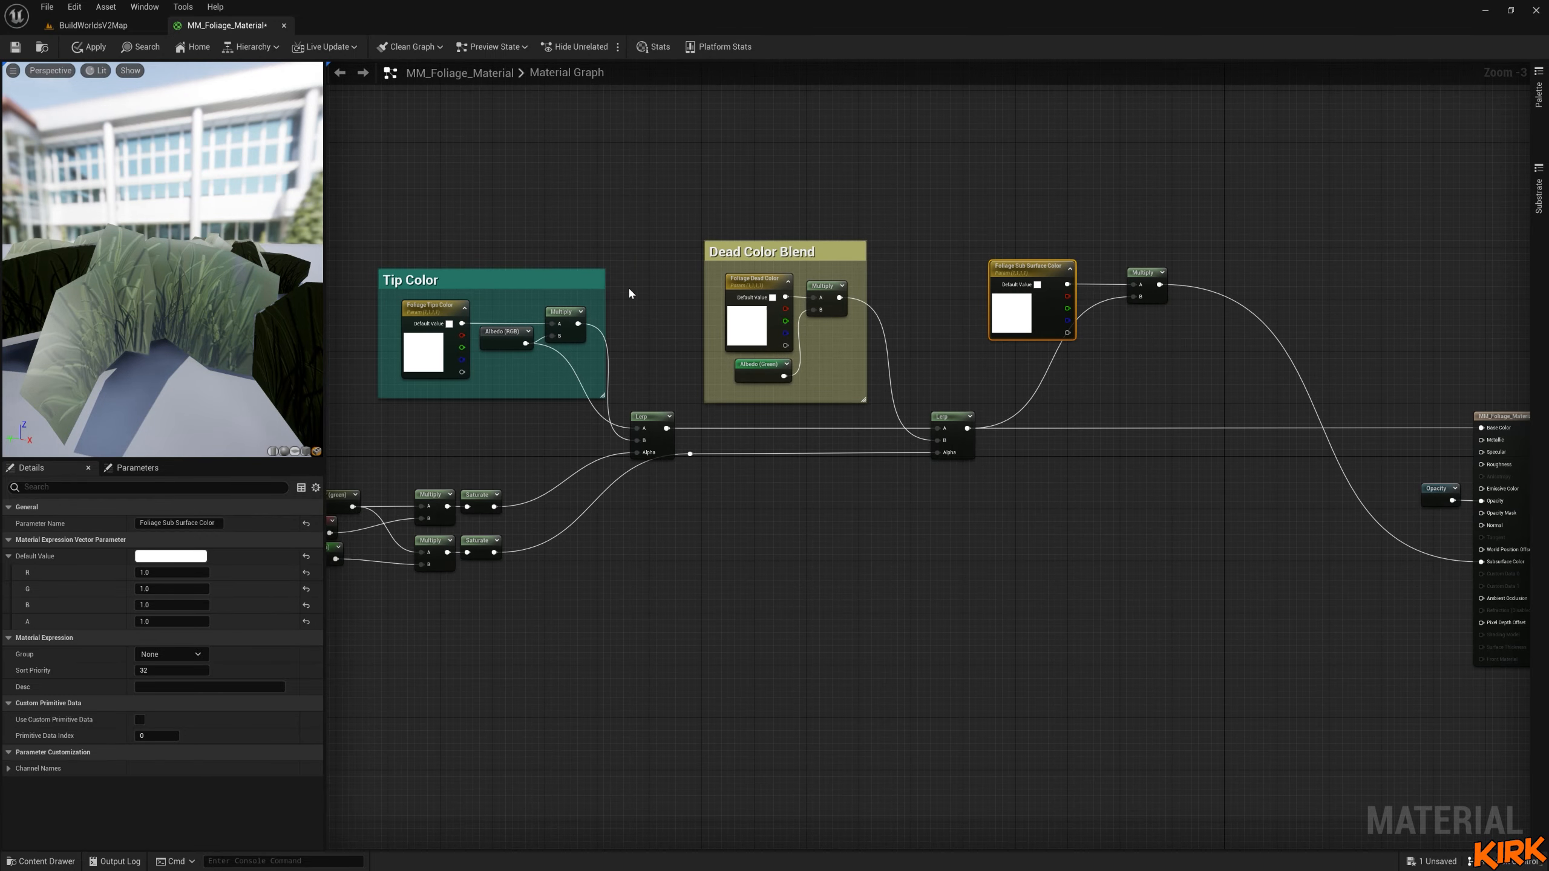
left_click_drag(526, 271, 528, 174)
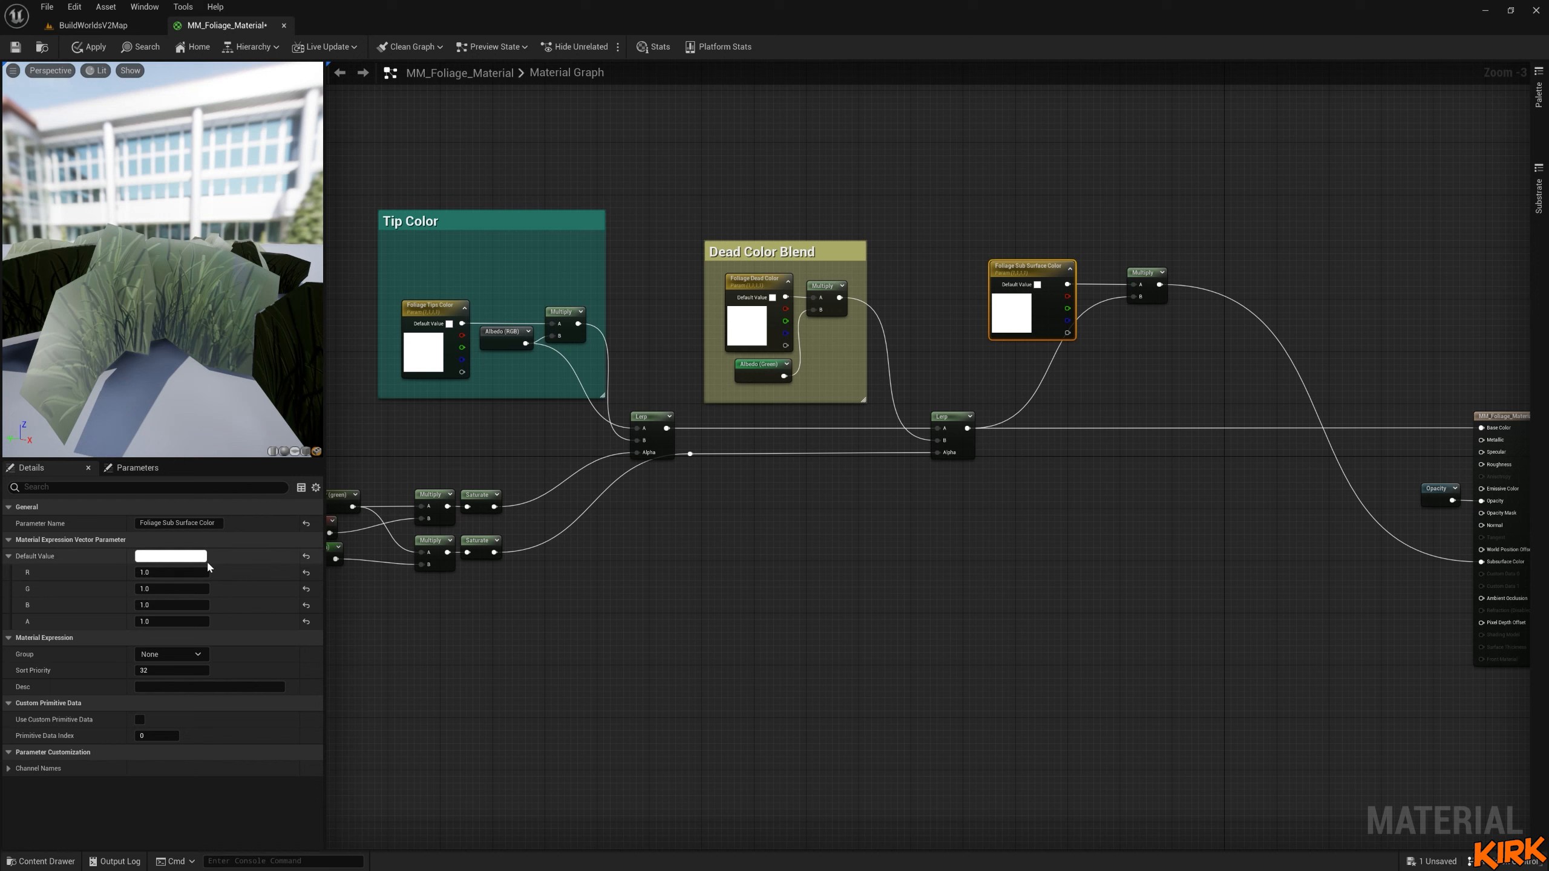
Retitle the Tip Color comment as Foliage Color Palete.
left_click(485, 221)
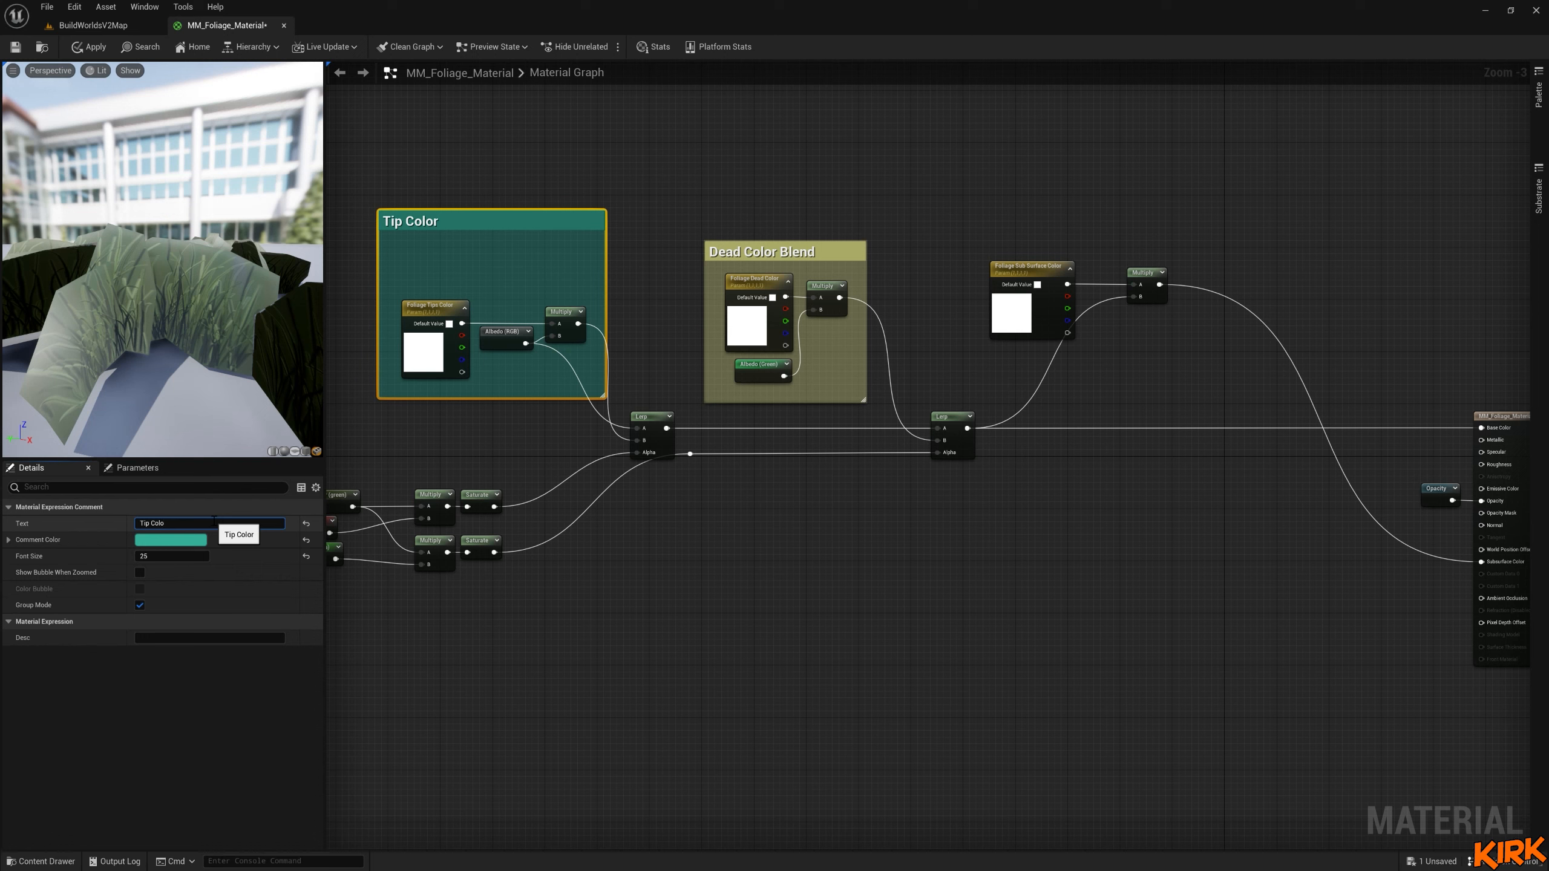
key("BackSpace")
key("BackSpace")
key("BackSpace")
key("BackSpace")
key("BackSpace")
key("BackSpace")
key("BackSpace")
key("BackSpace")
key("BackSpace")
key("BackSpace")
key("BackSpace")
key("BackSpace")
key("BackSpace")
key("BackSpace")
key("BackSpace")
key("BackSpace")
key("BackSpace")
key("BackSpace")
key("BackSpace")
key("BackSpace")
key("BackSpace")
type("Palete")
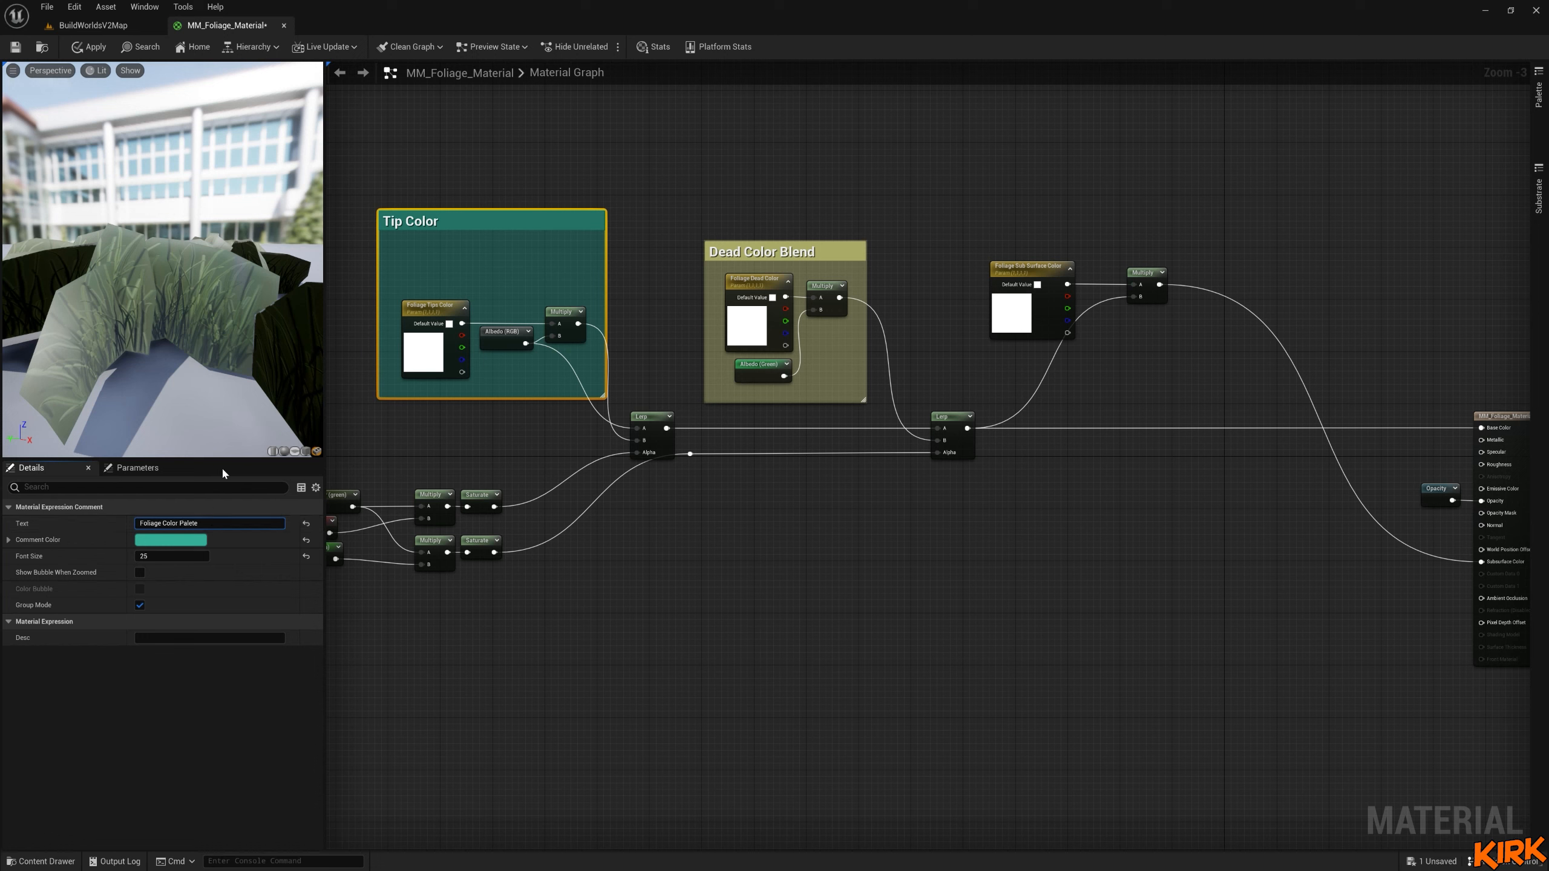
left_click(1000, 604)
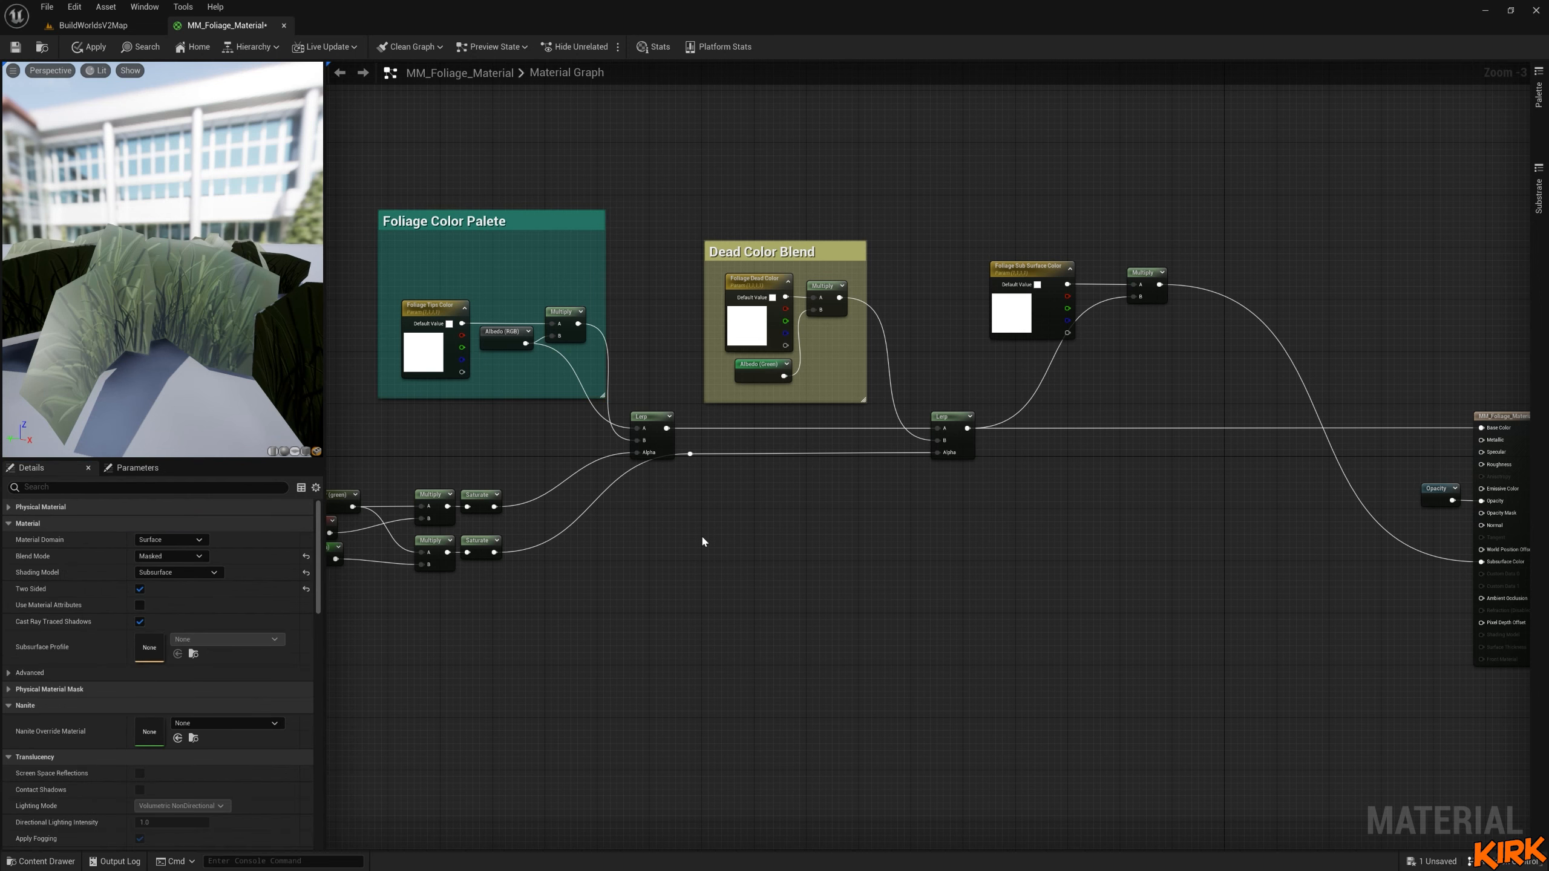
Move the Foliage Color Palete comment group slightly upward and delete the Dead Color Blend comment box.
right_click_drag(600, 484, 716, 520)
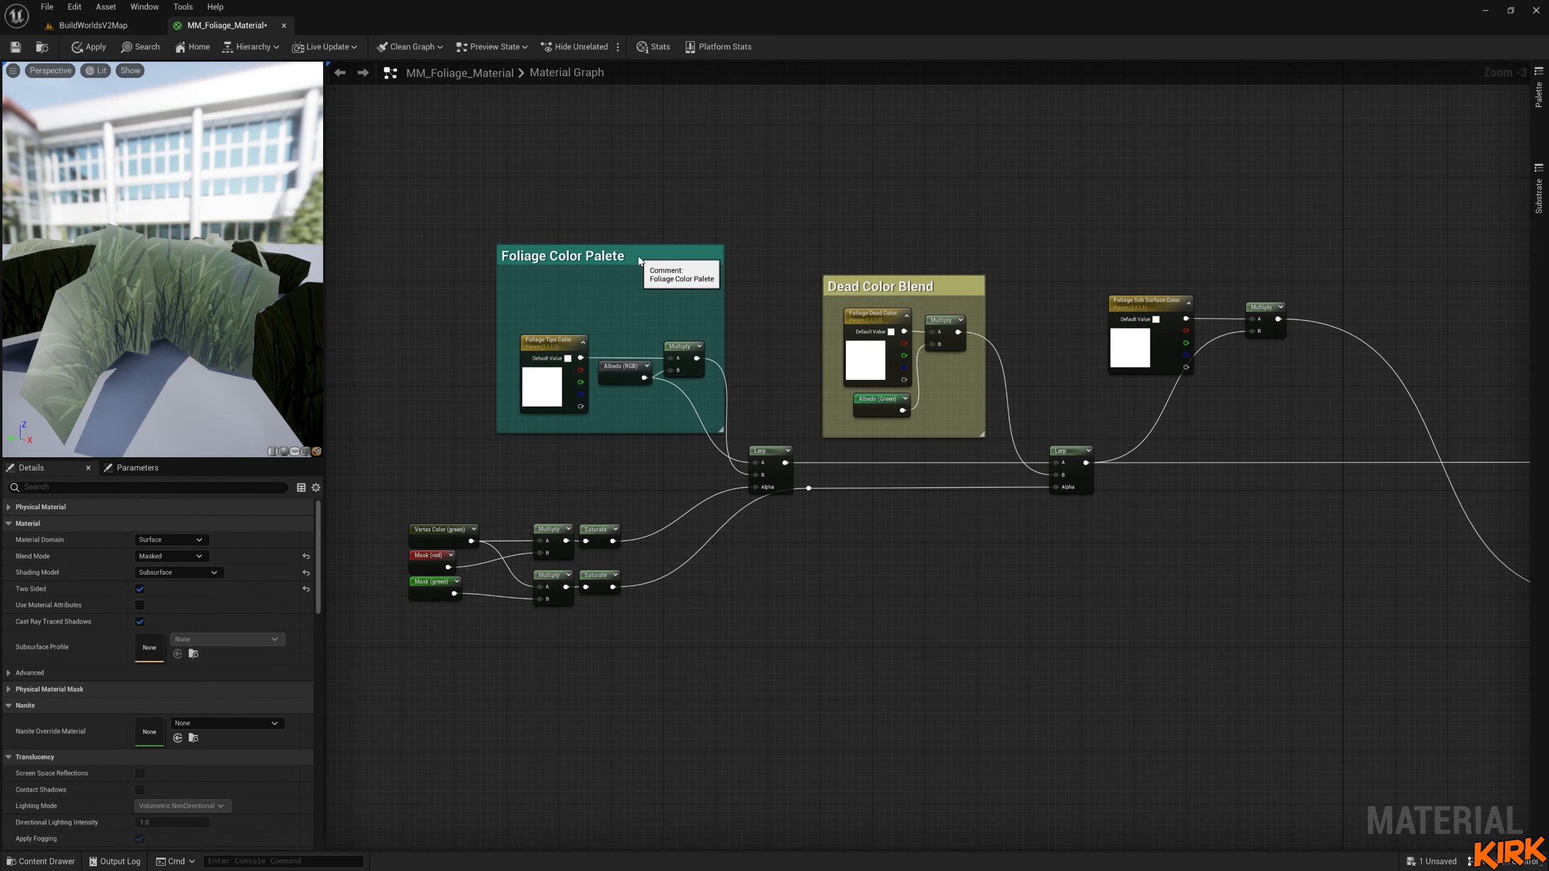
left_click(645, 230)
left_click_drag(645, 230, 626, 225)
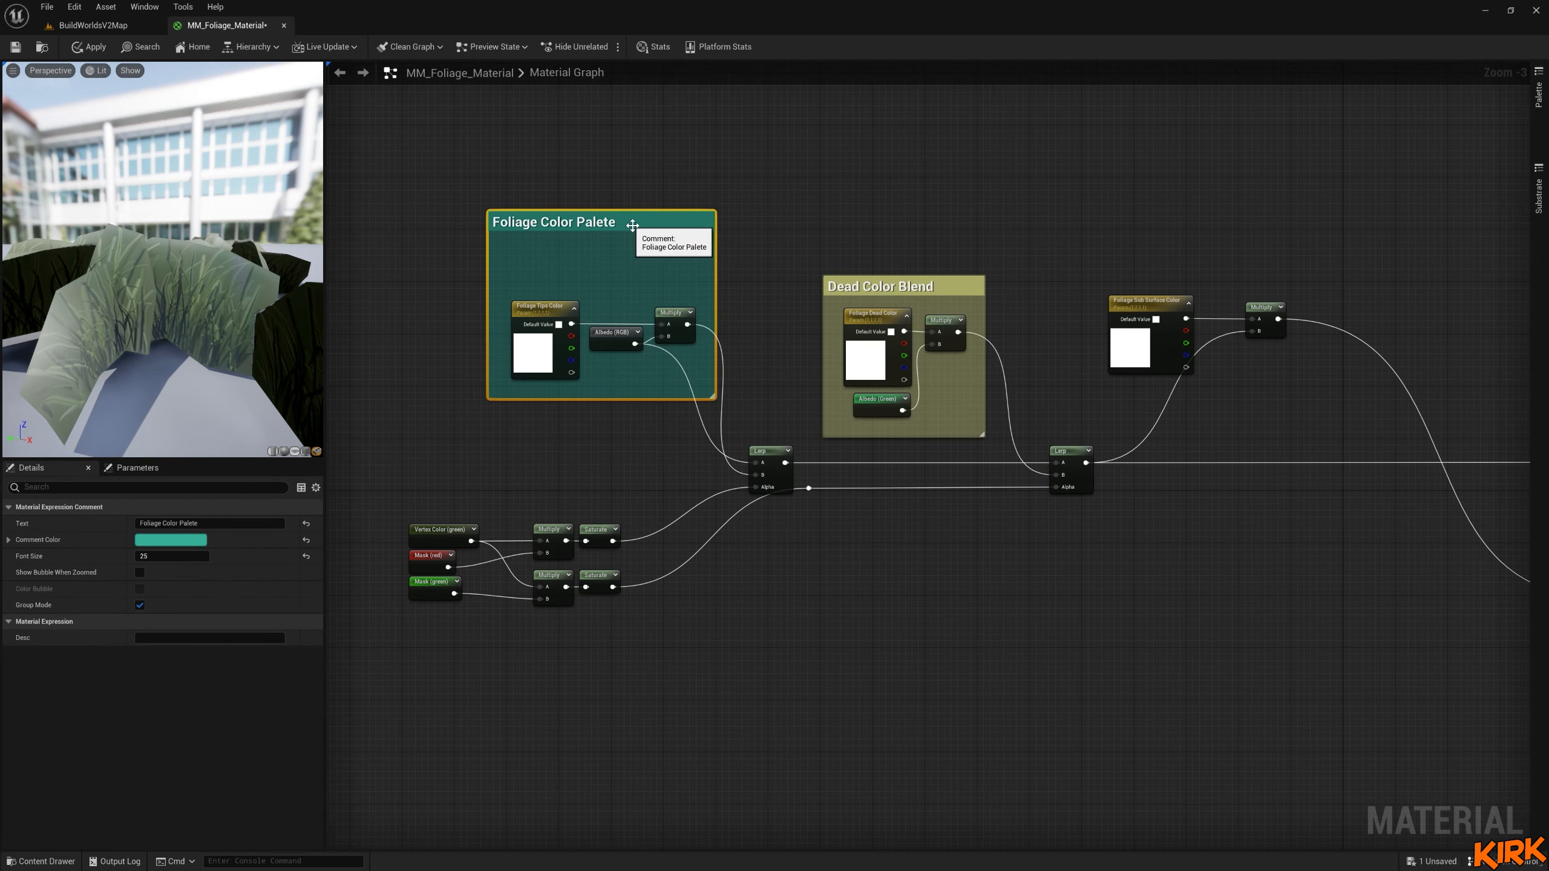
left_click(922, 290)
key("Delete")
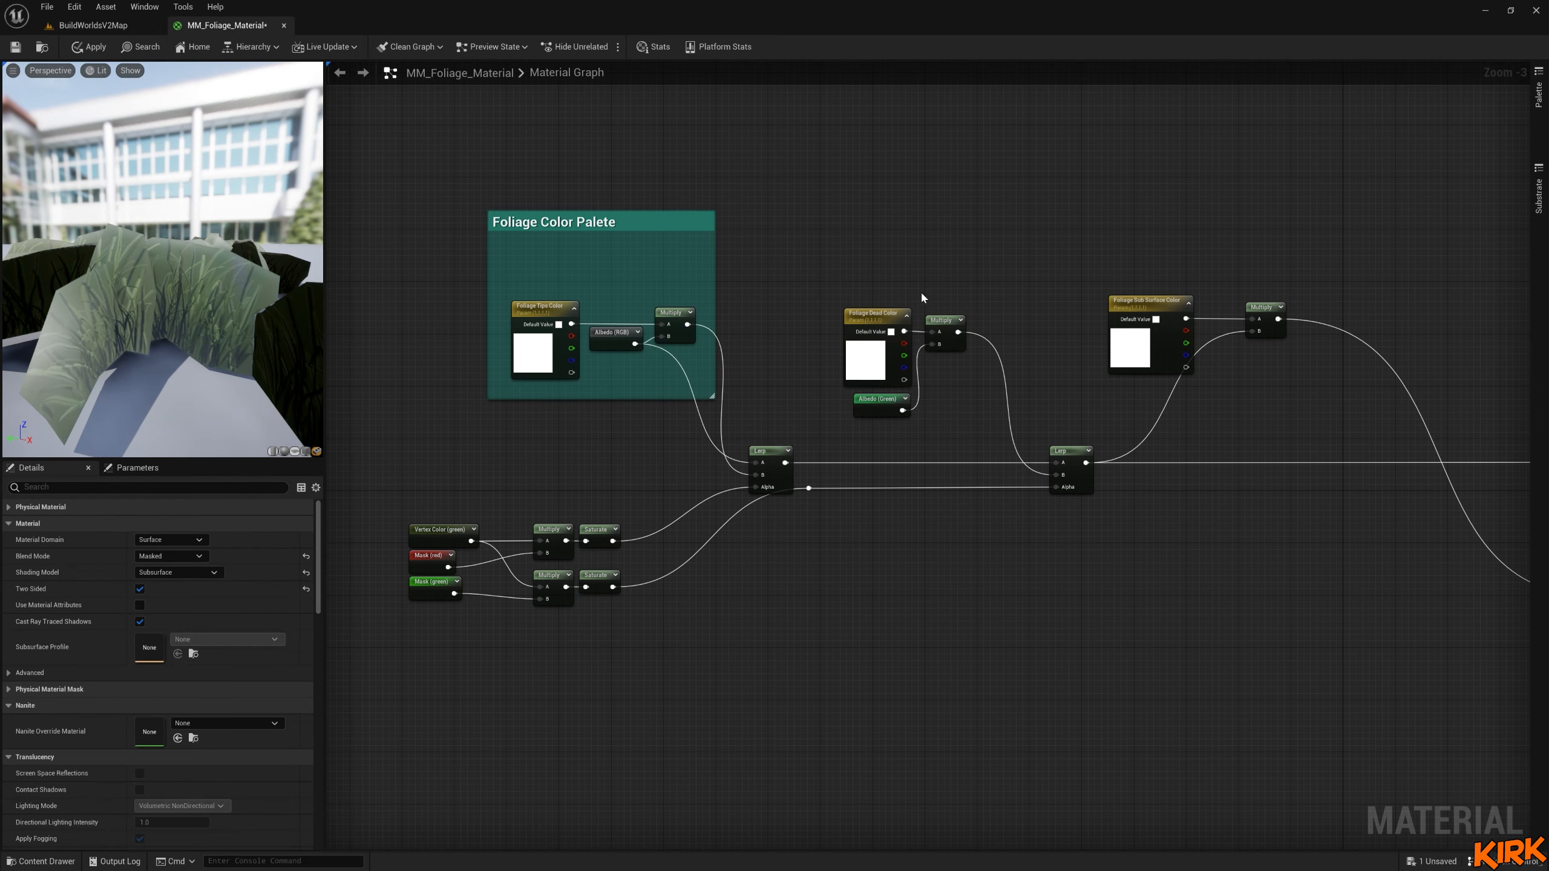
Resize the Foliage Color Palete comment box to enclose the tip, dead and subsurface color nodes, including the final Multiply.
left_click_drag(713, 293, 1545, 288)
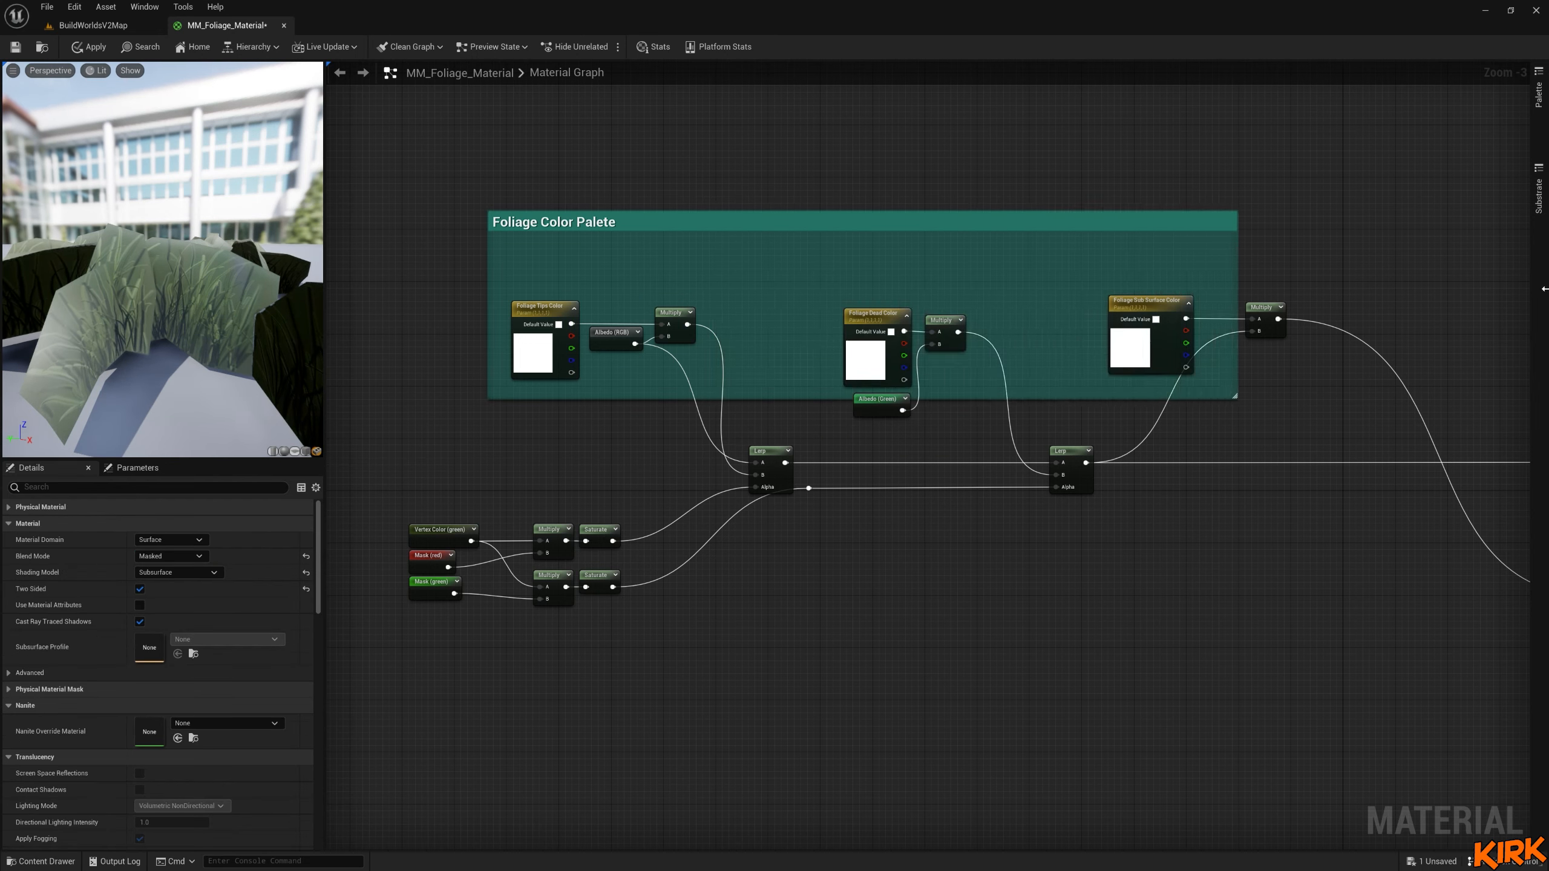
left_click_drag(1238, 267, 1486, 286)
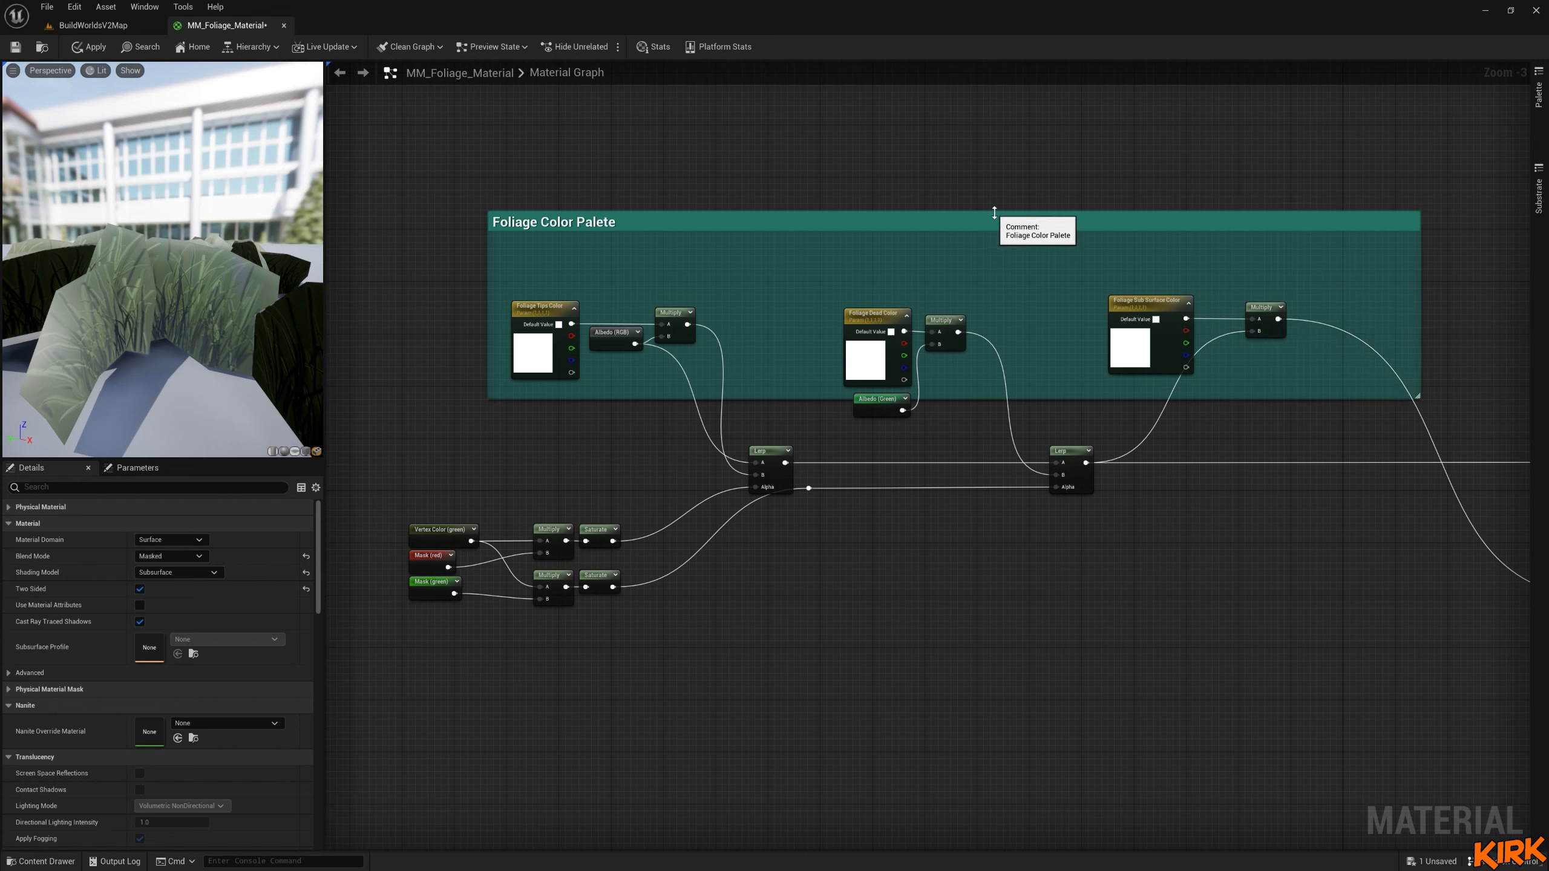
left_click_drag(1006, 211, 1007, 230)
left_click_drag(945, 397, 942, 452)
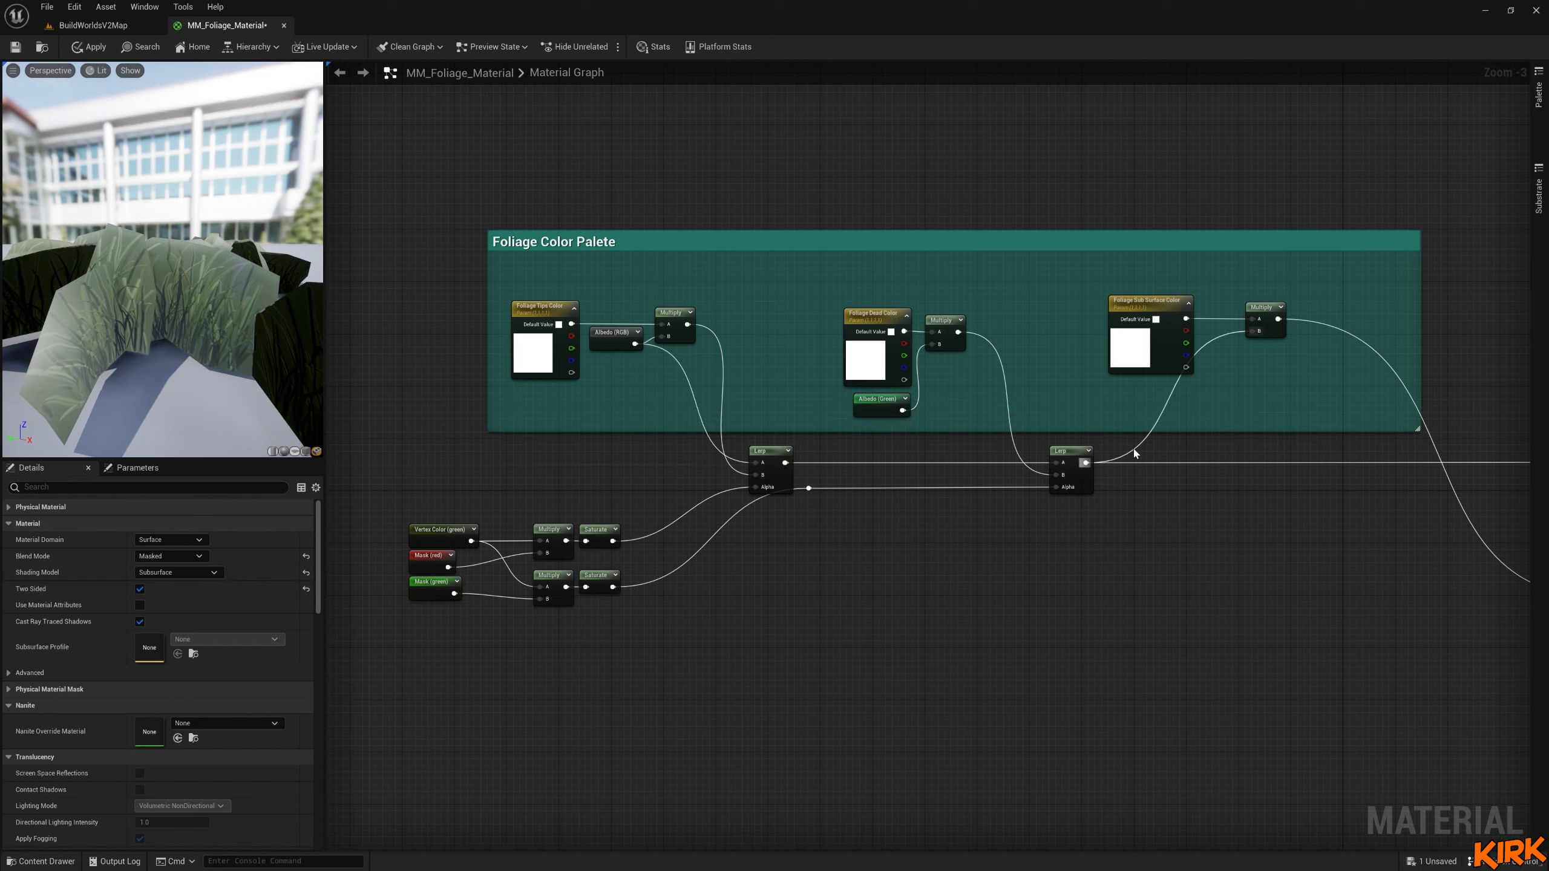
Move both Lerp nodes and the reroute point down, clear of the Foliage Color Palete comment.
left_click_drag(1134, 453, 767, 520)
left_click_drag(772, 455, 785, 508)
left_click(845, 537)
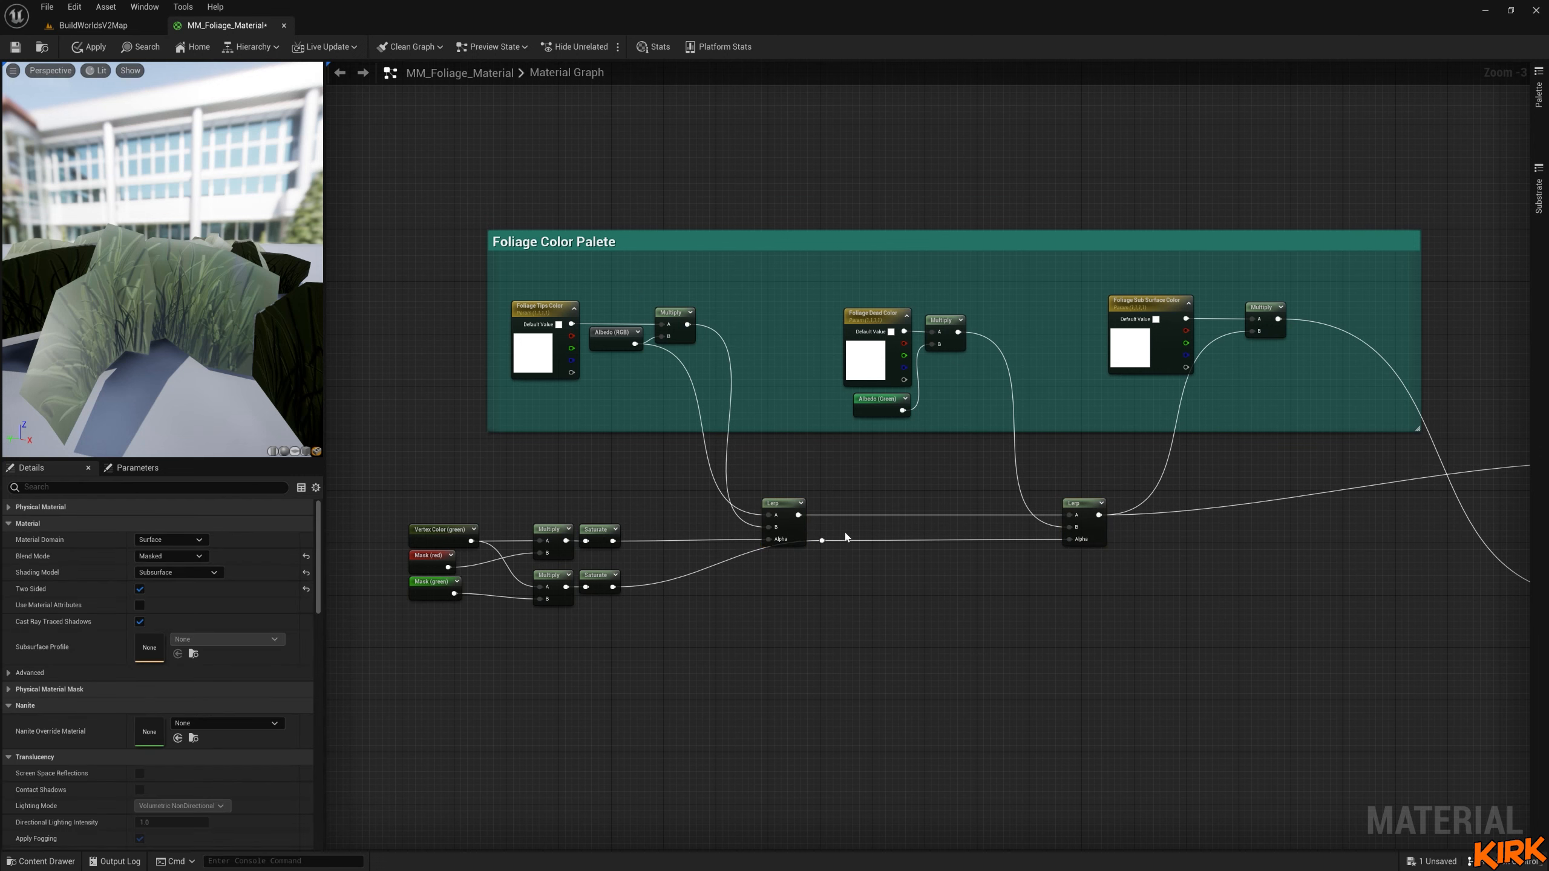
Reposition the reroute point below the first Lerp, in line with the lower Saturate node.
left_click(822, 541)
left_click_drag(822, 541, 776, 597)
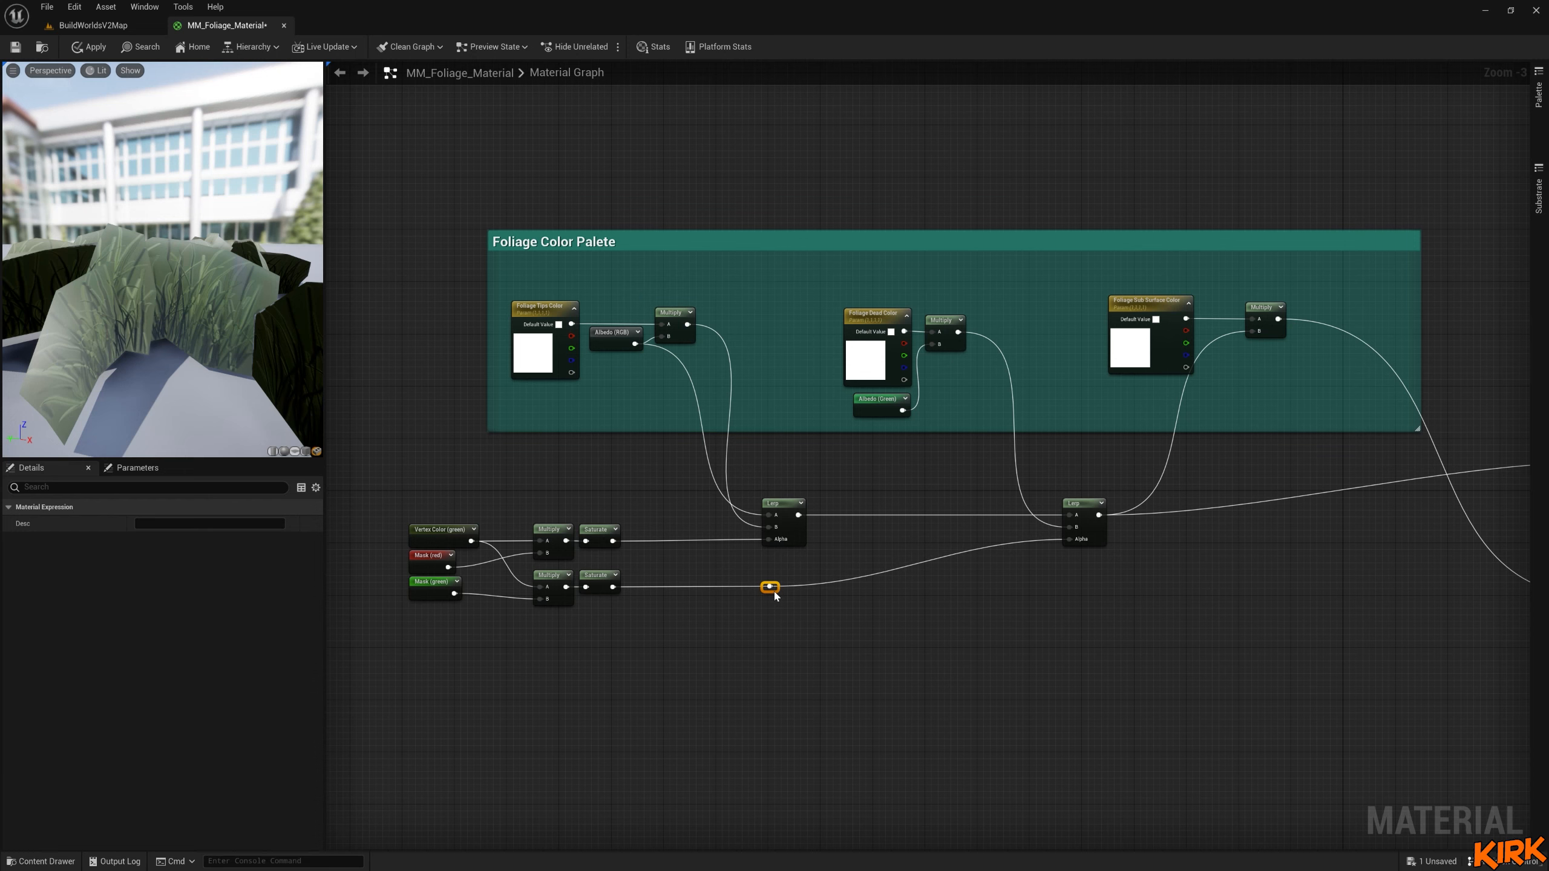
right_click_drag(779, 401, 931, 411)
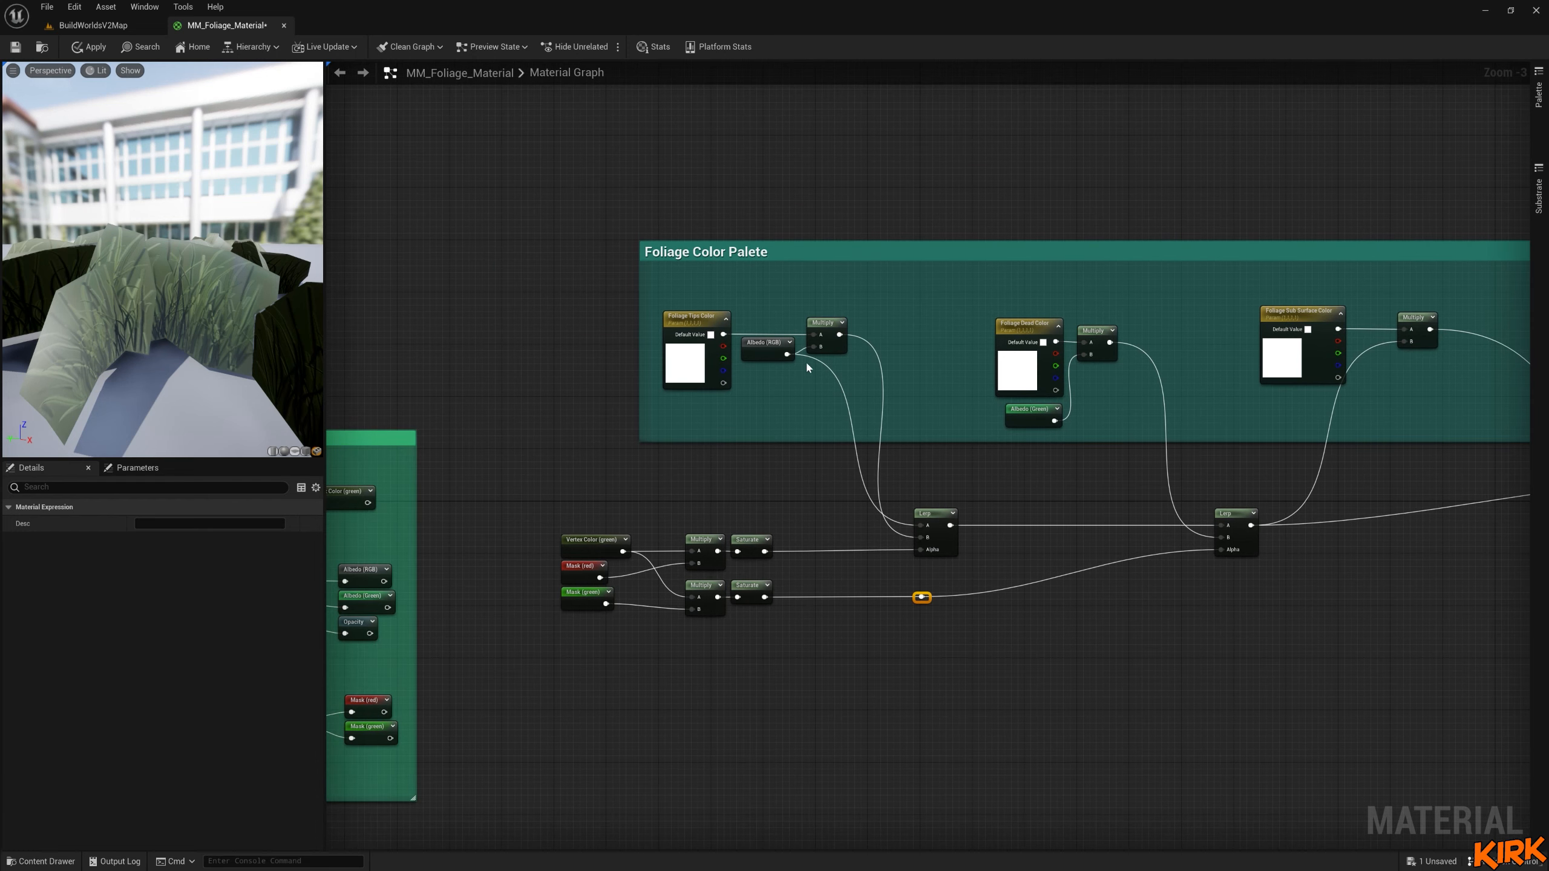
Tuck the Albedo (RGB) node beneath Foliage Tips Color and move the adjoining Multiply closer to the color parameter.
left_click_drag(767, 349, 706, 409)
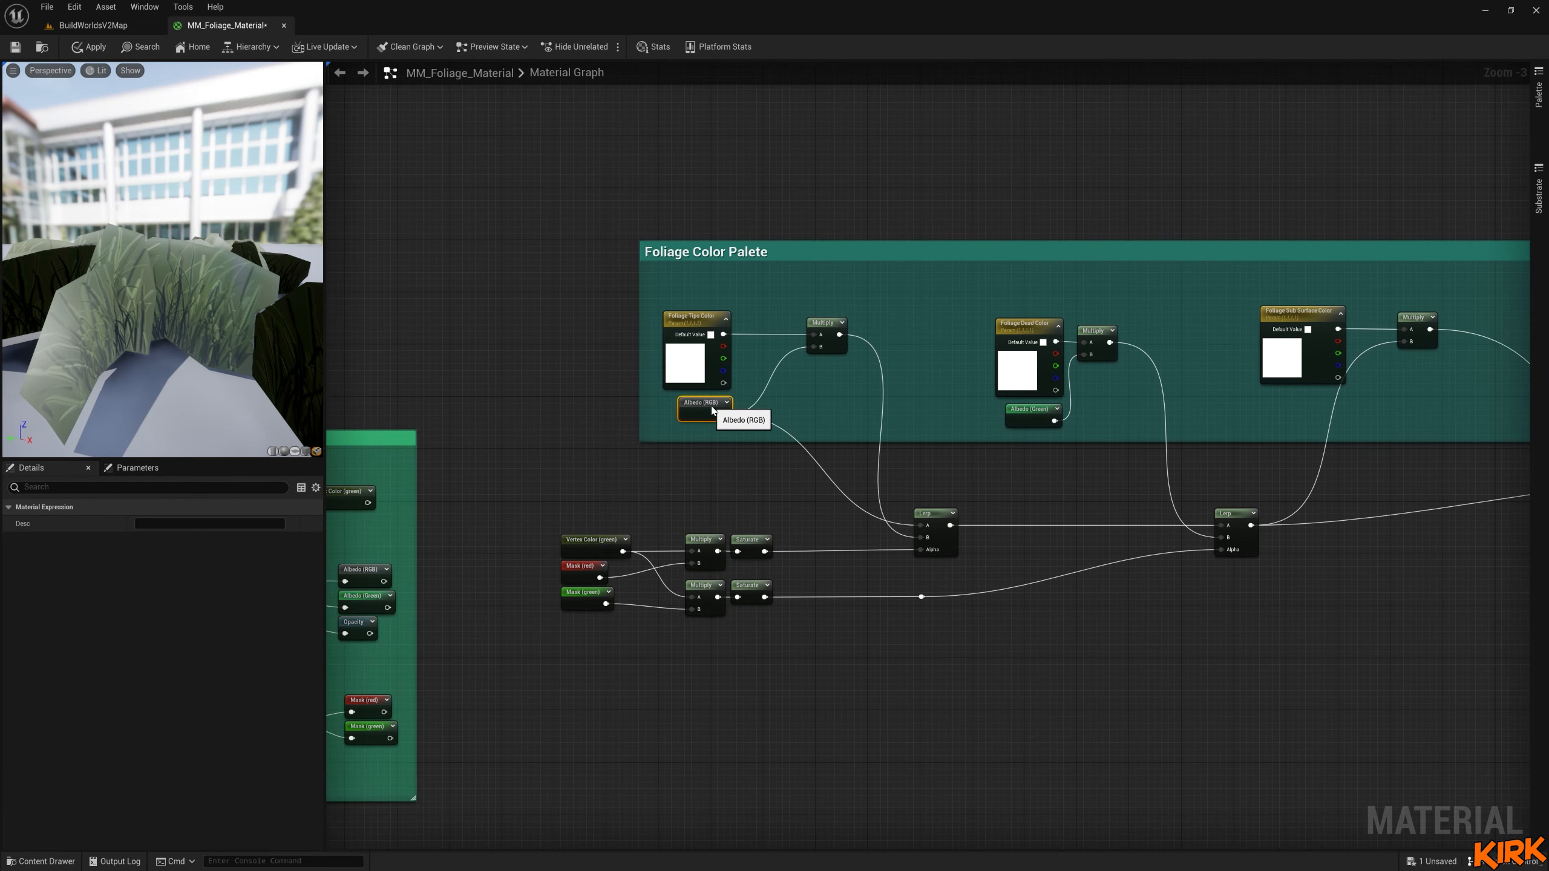
left_click_drag(825, 333, 768, 335)
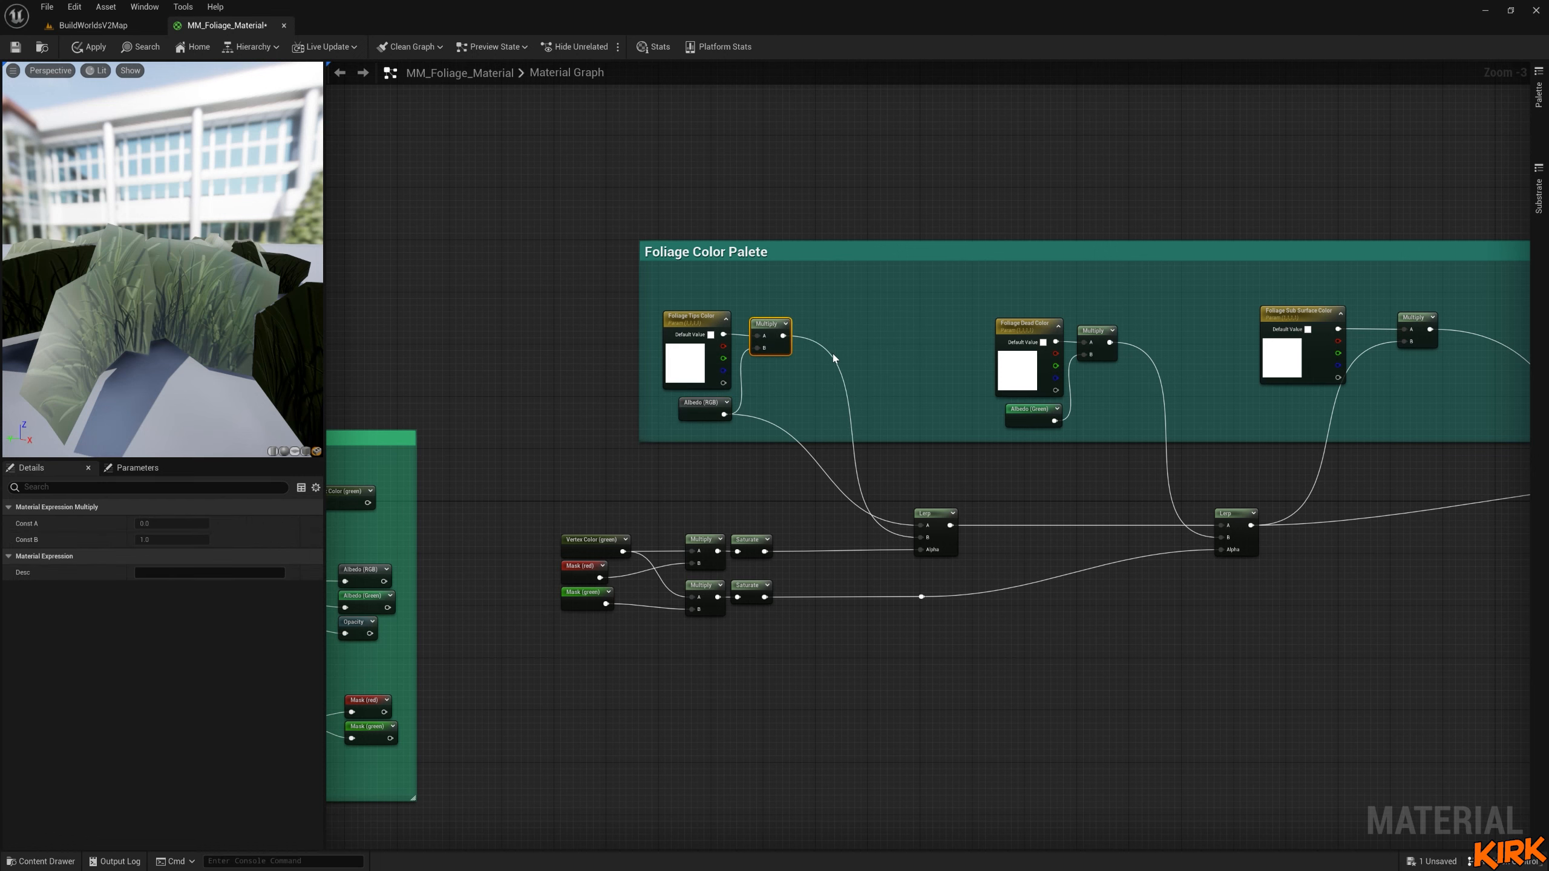
Add reroute points to the wires feeding the first Lerp's A and B inputs, placed just before the node.
double_click(830, 353)
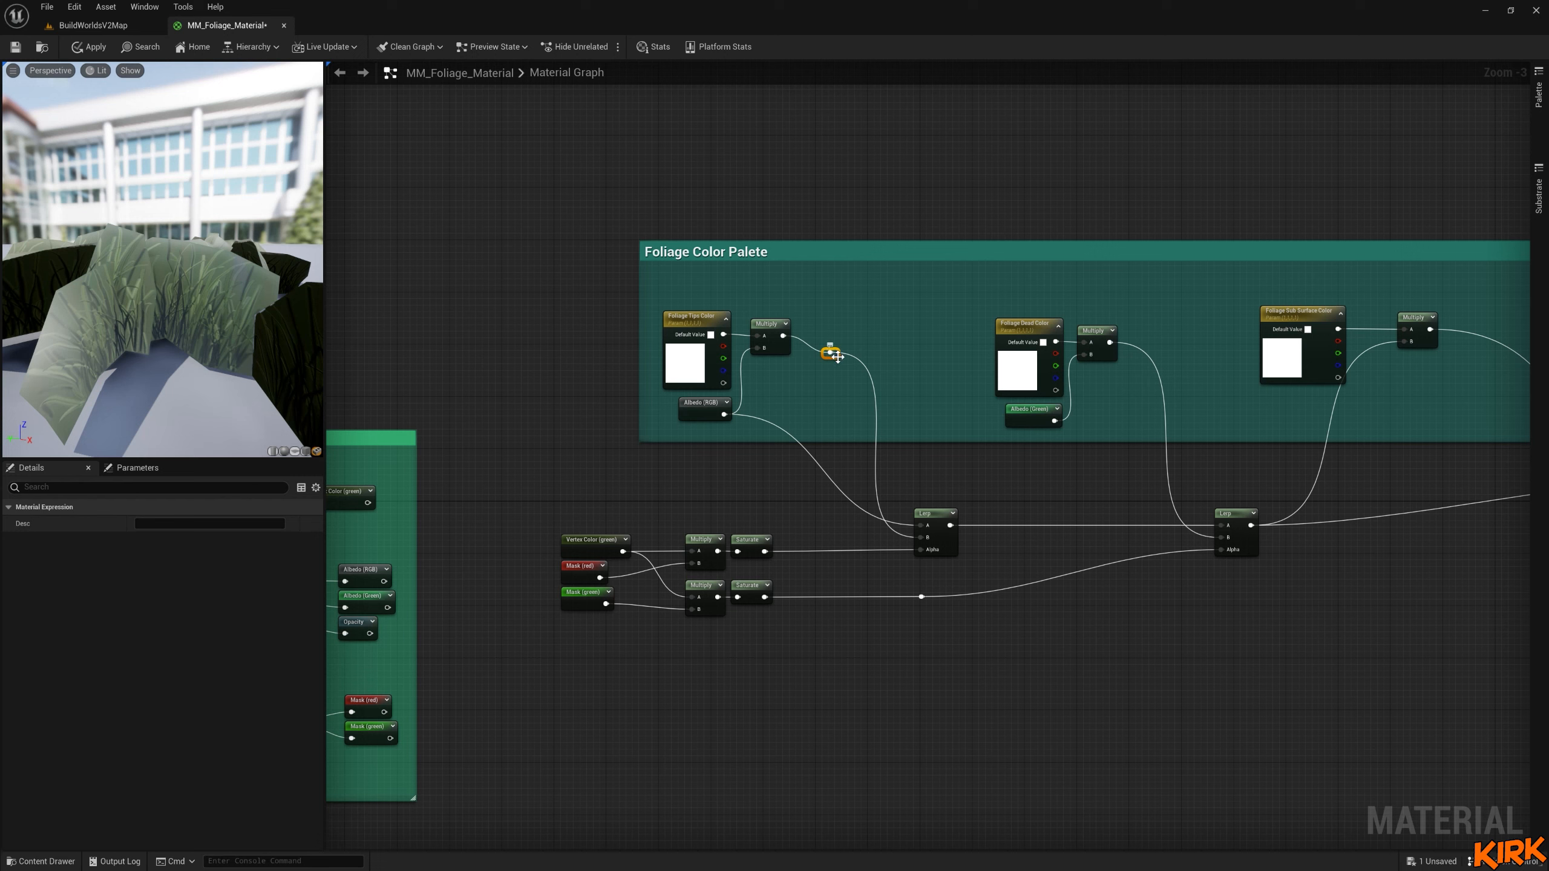
left_click_drag(835, 359, 870, 547)
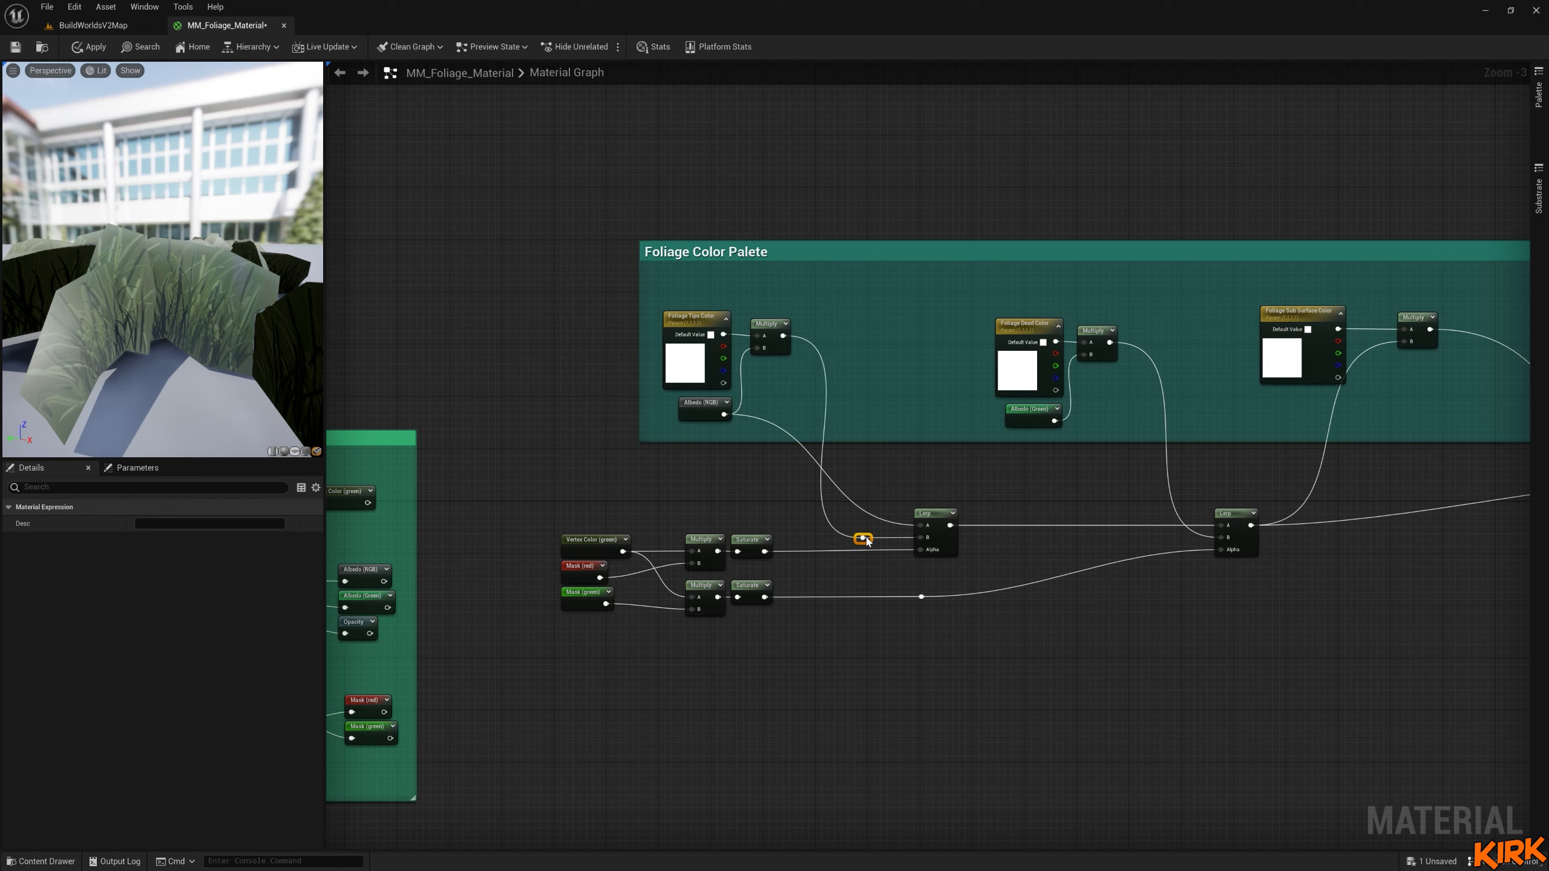
left_click(856, 486)
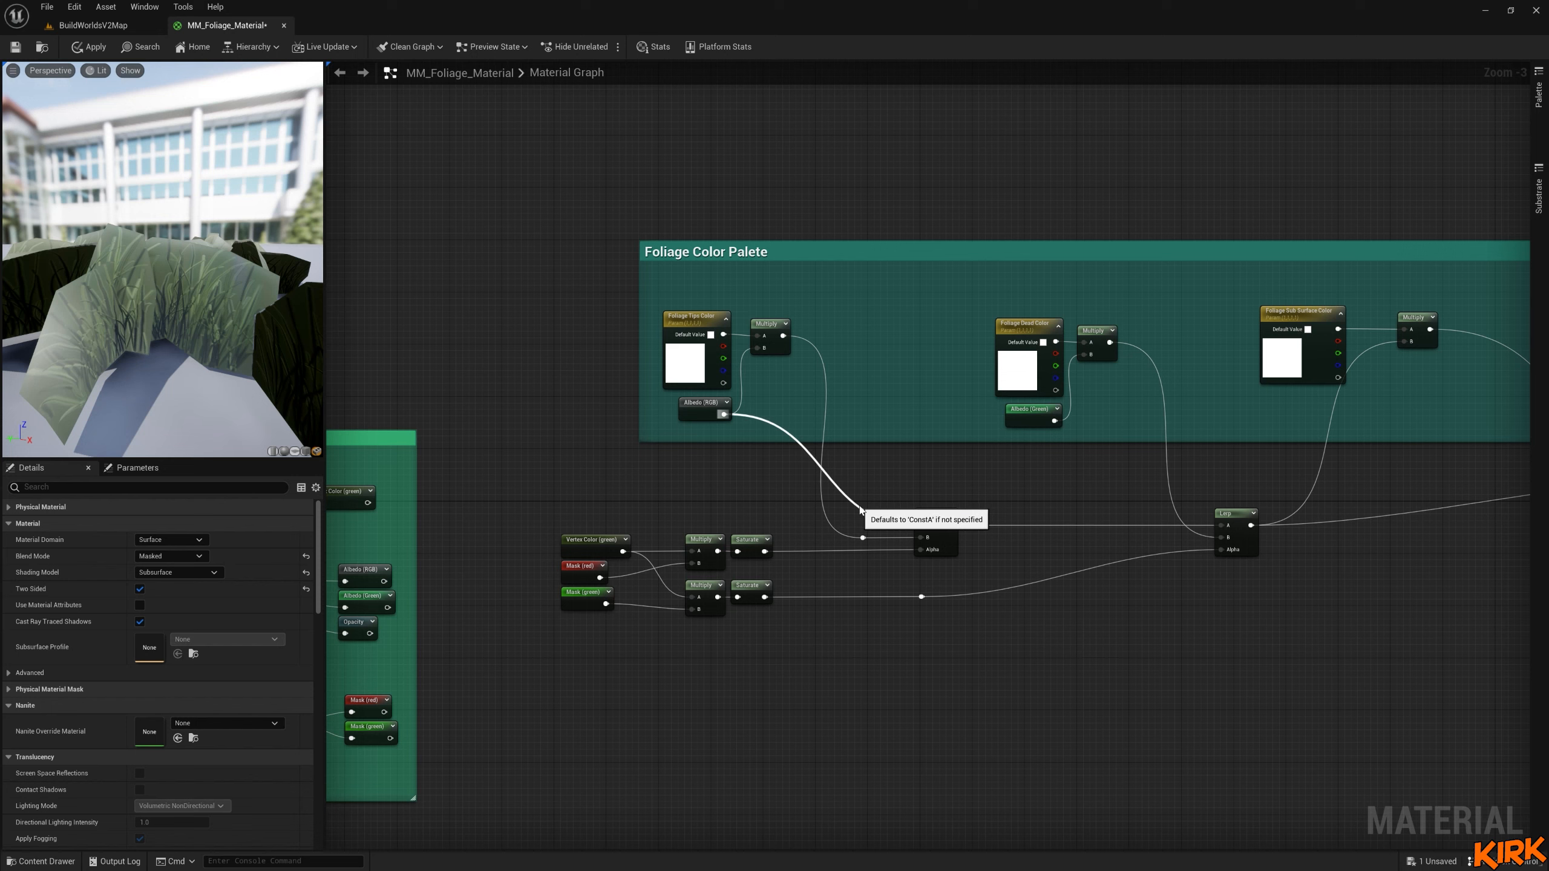
double_click(859, 505)
left_click_drag(864, 507, 875, 534)
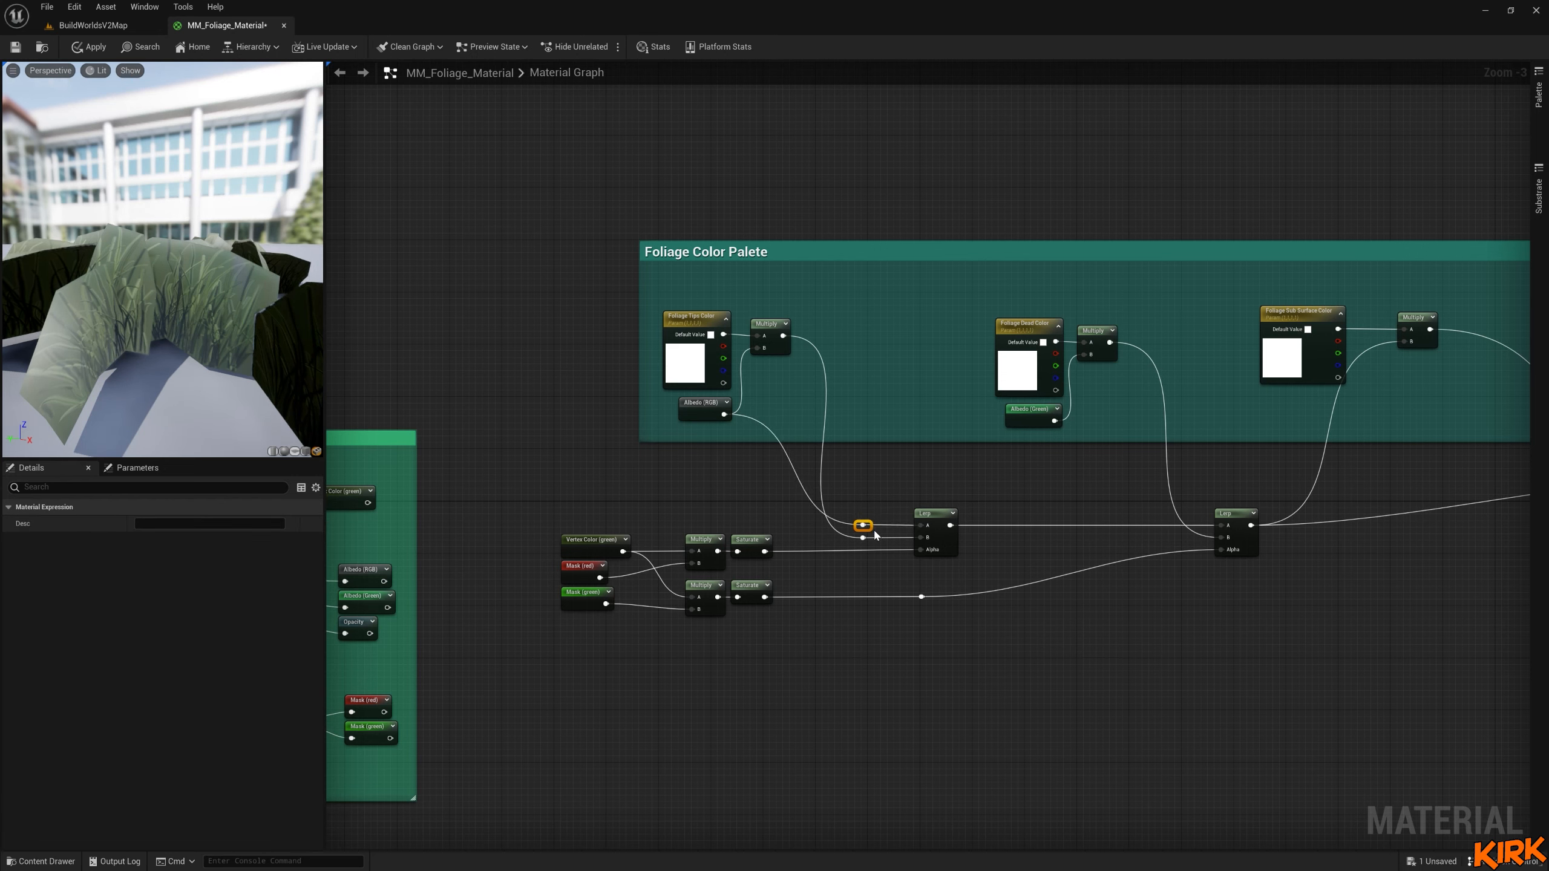
left_click(875, 491)
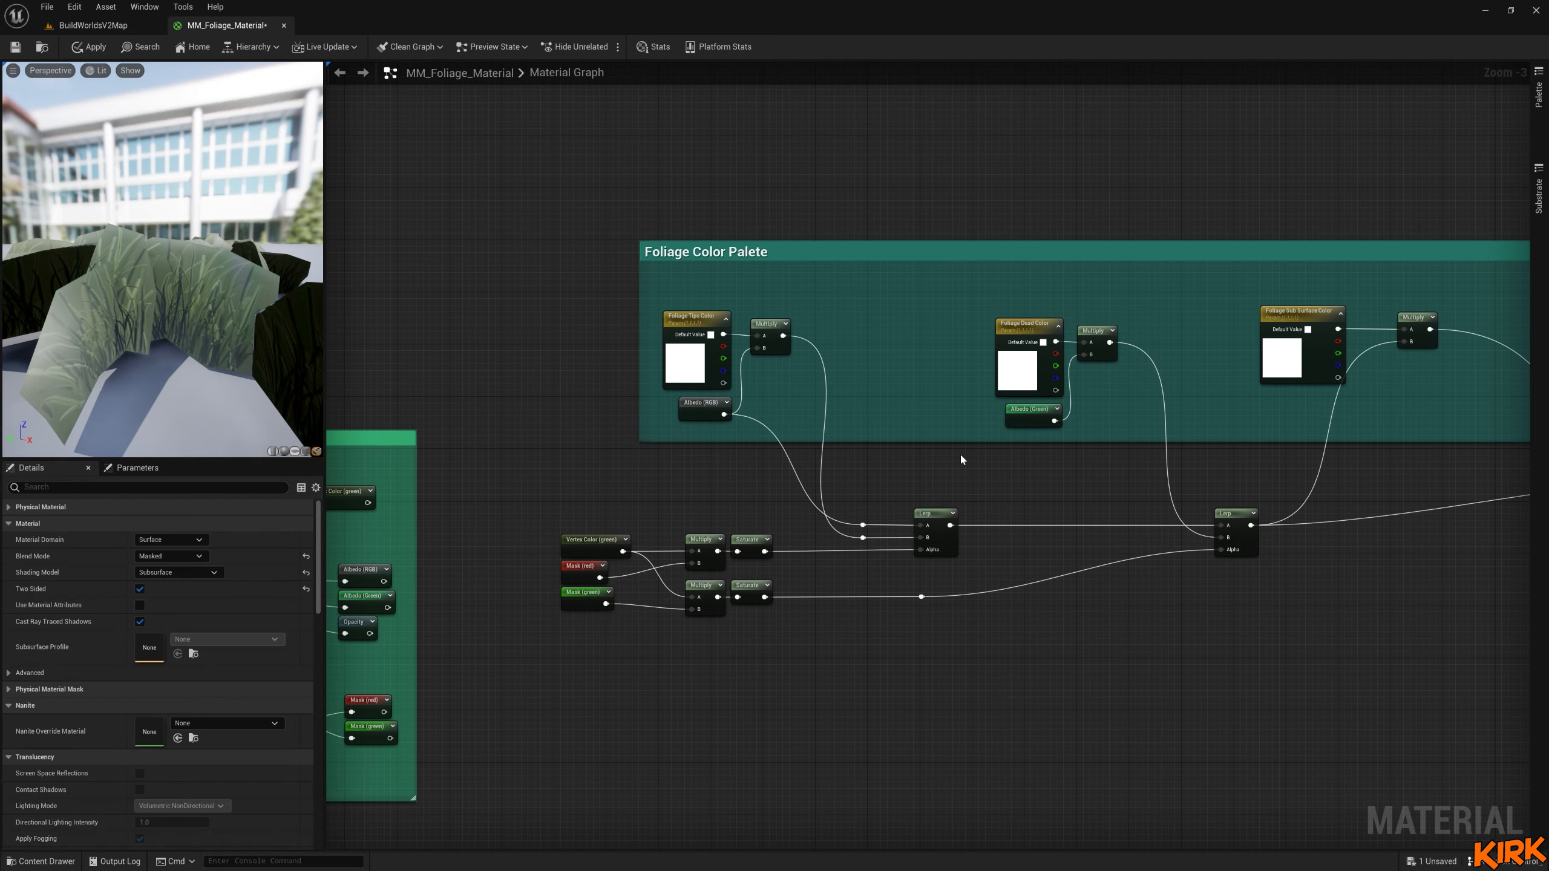
Add another reroute point to the Albedo (RGB) wire, level with its output inside the Foliage Color Palete comment.
double_click(756, 420)
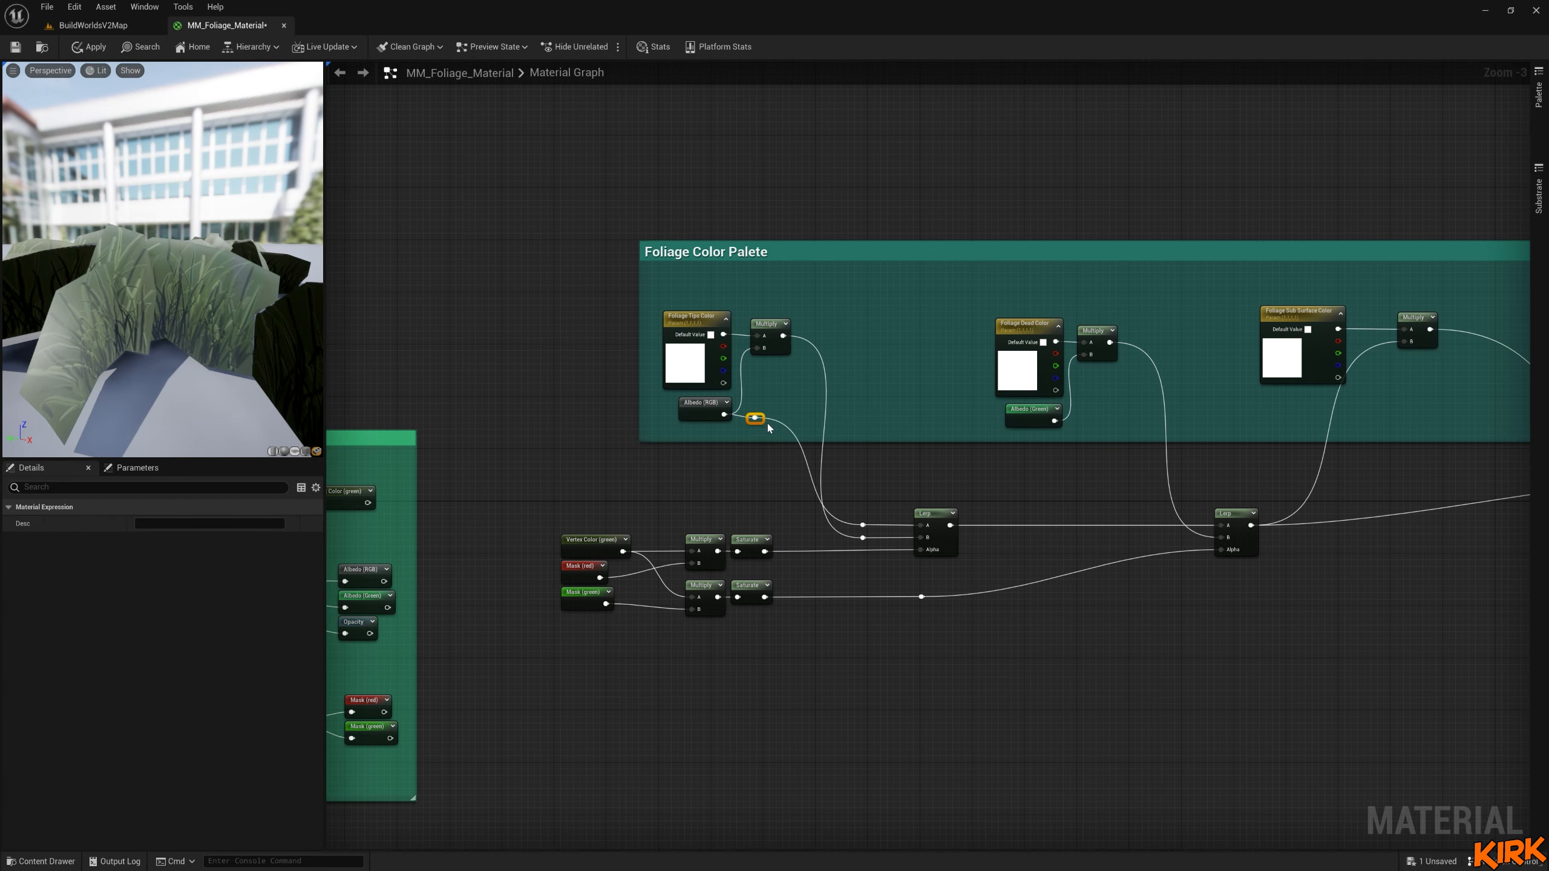
left_click_drag(767, 418, 849, 419)
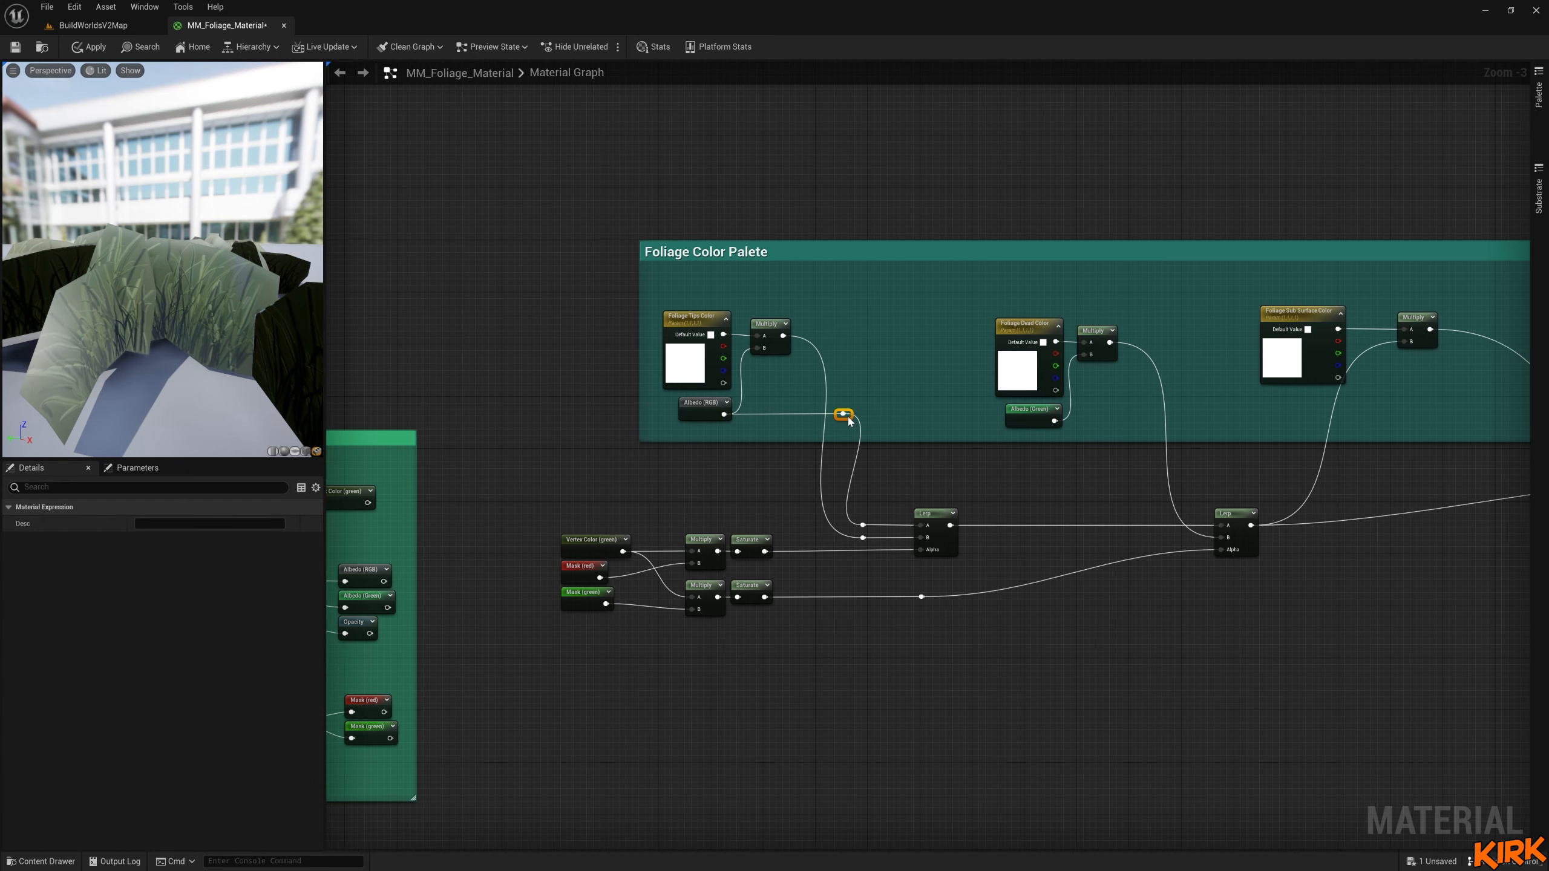
left_click(881, 405)
Move Foliage Dead Color, Albedo (Green) and their Multiply together closer to the tips color nodes.
right_click_drag(1018, 463, 894, 449)
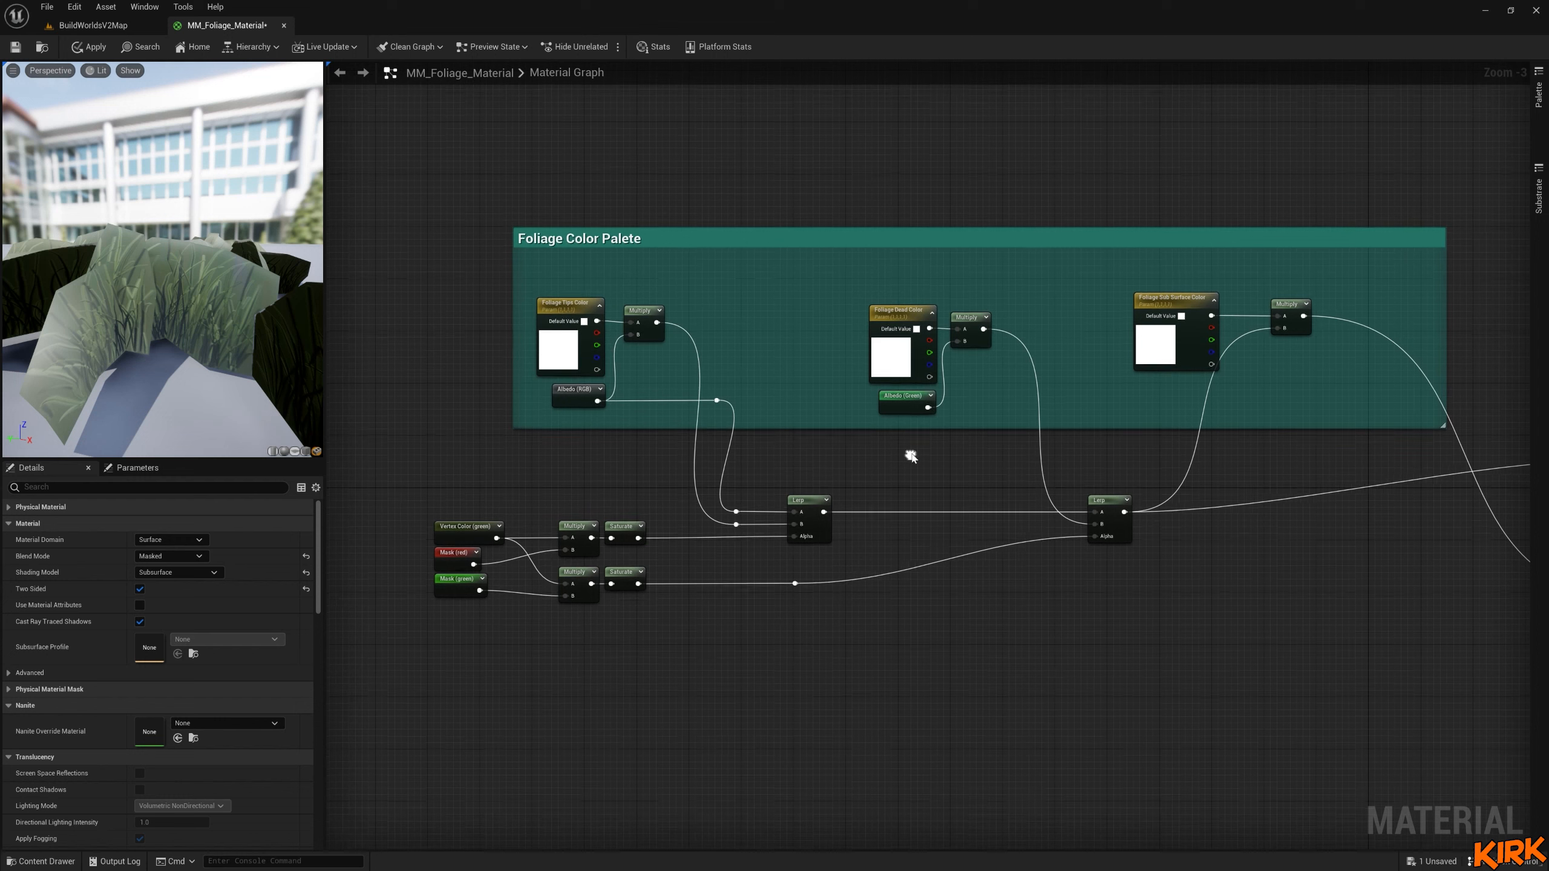
left_click_drag(1007, 284, 781, 413)
left_click(864, 413)
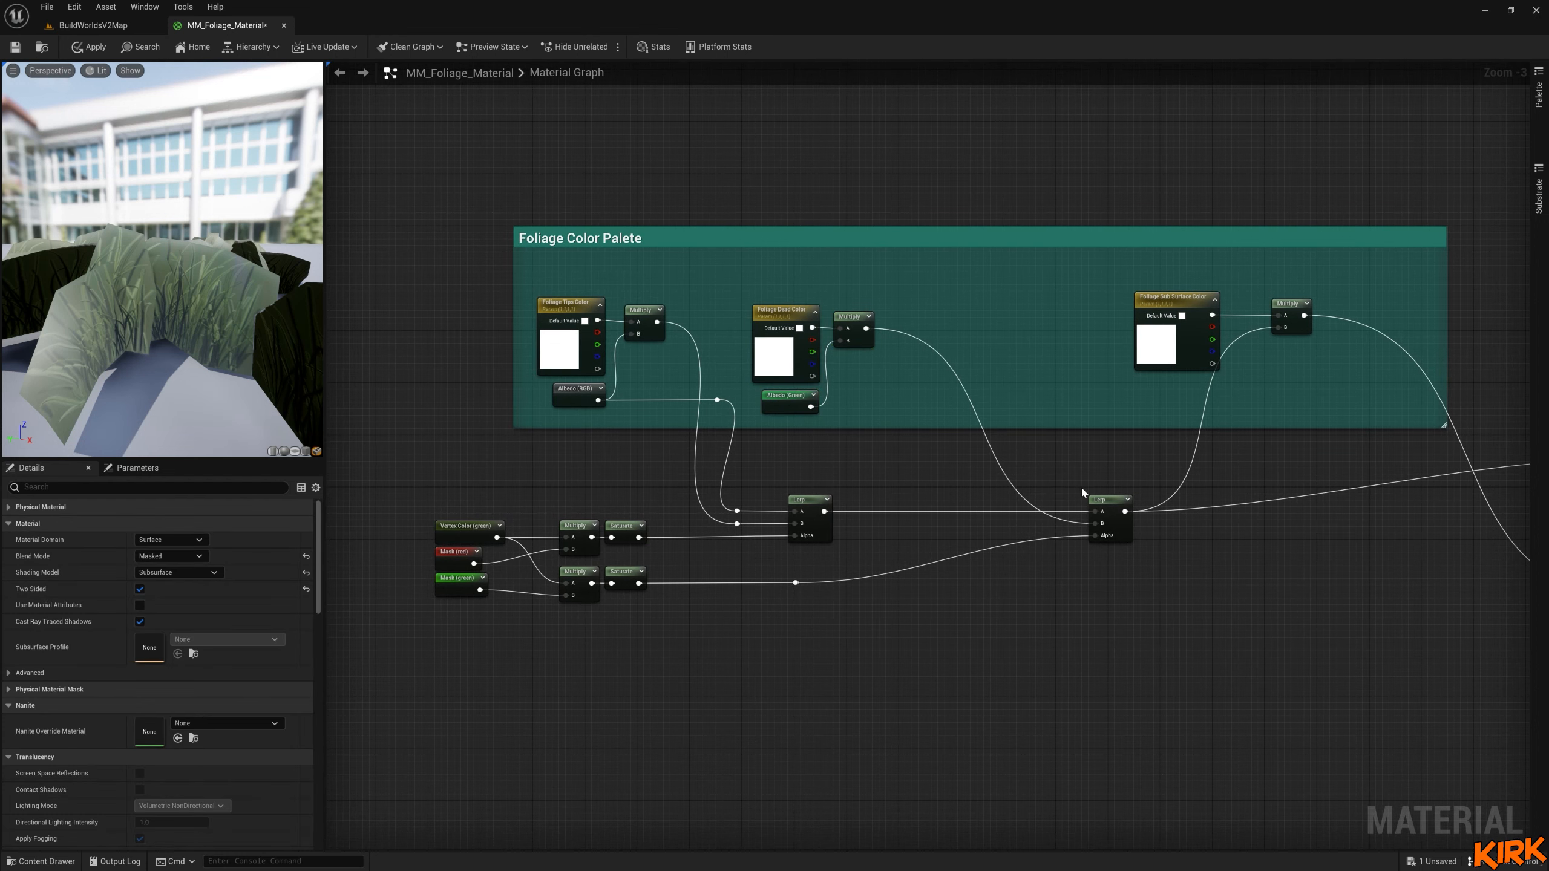
Move the second Lerp close to the first and add a reroute point just before its B input.
left_click_drag(1115, 506, 1015, 506)
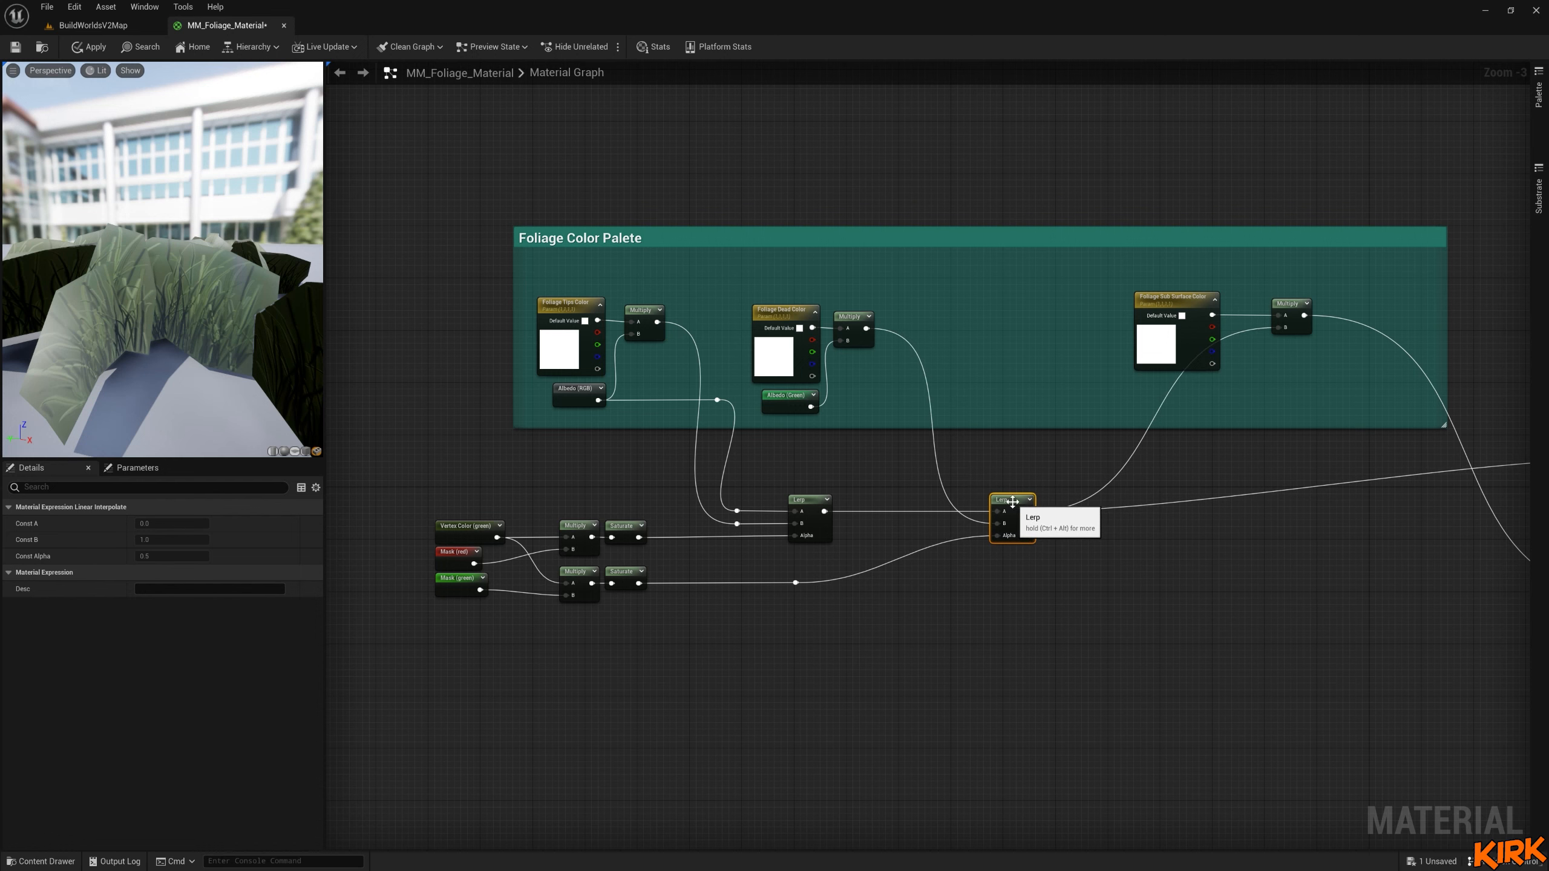
double_click(918, 354)
left_click_drag(920, 359, 902, 534)
left_click_drag(1016, 501, 942, 505)
left_click(916, 475)
Move the Foliage Sub Surface Color parameter and its Multiply together closer to the dead color nodes.
right_click_drag(1092, 640, 1029, 635)
left_click_drag(1236, 283, 1073, 366)
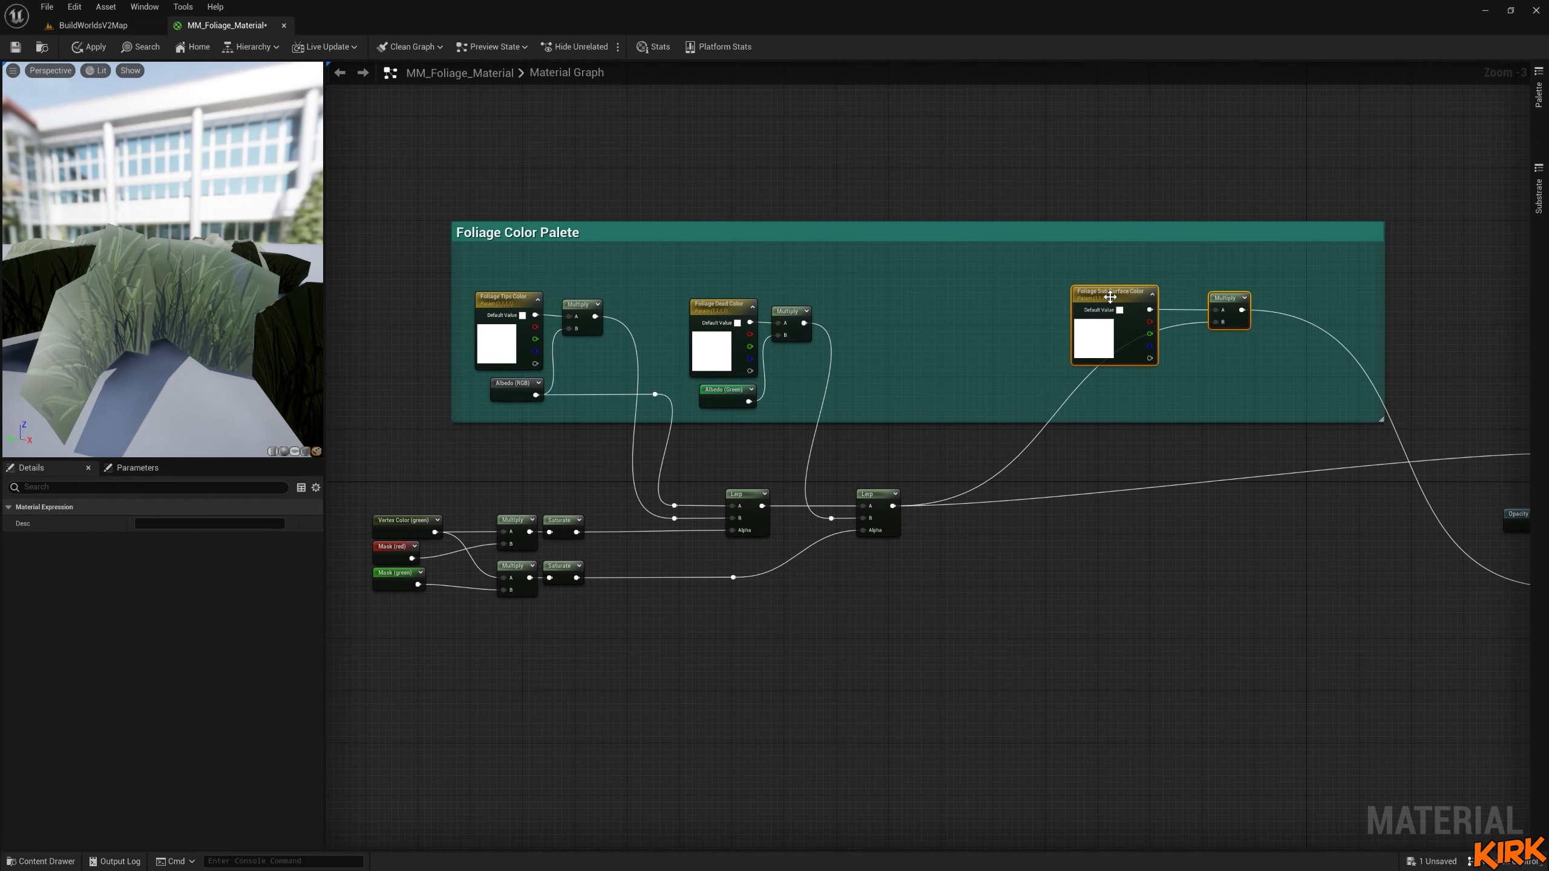
left_click_drag(1111, 299, 991, 309)
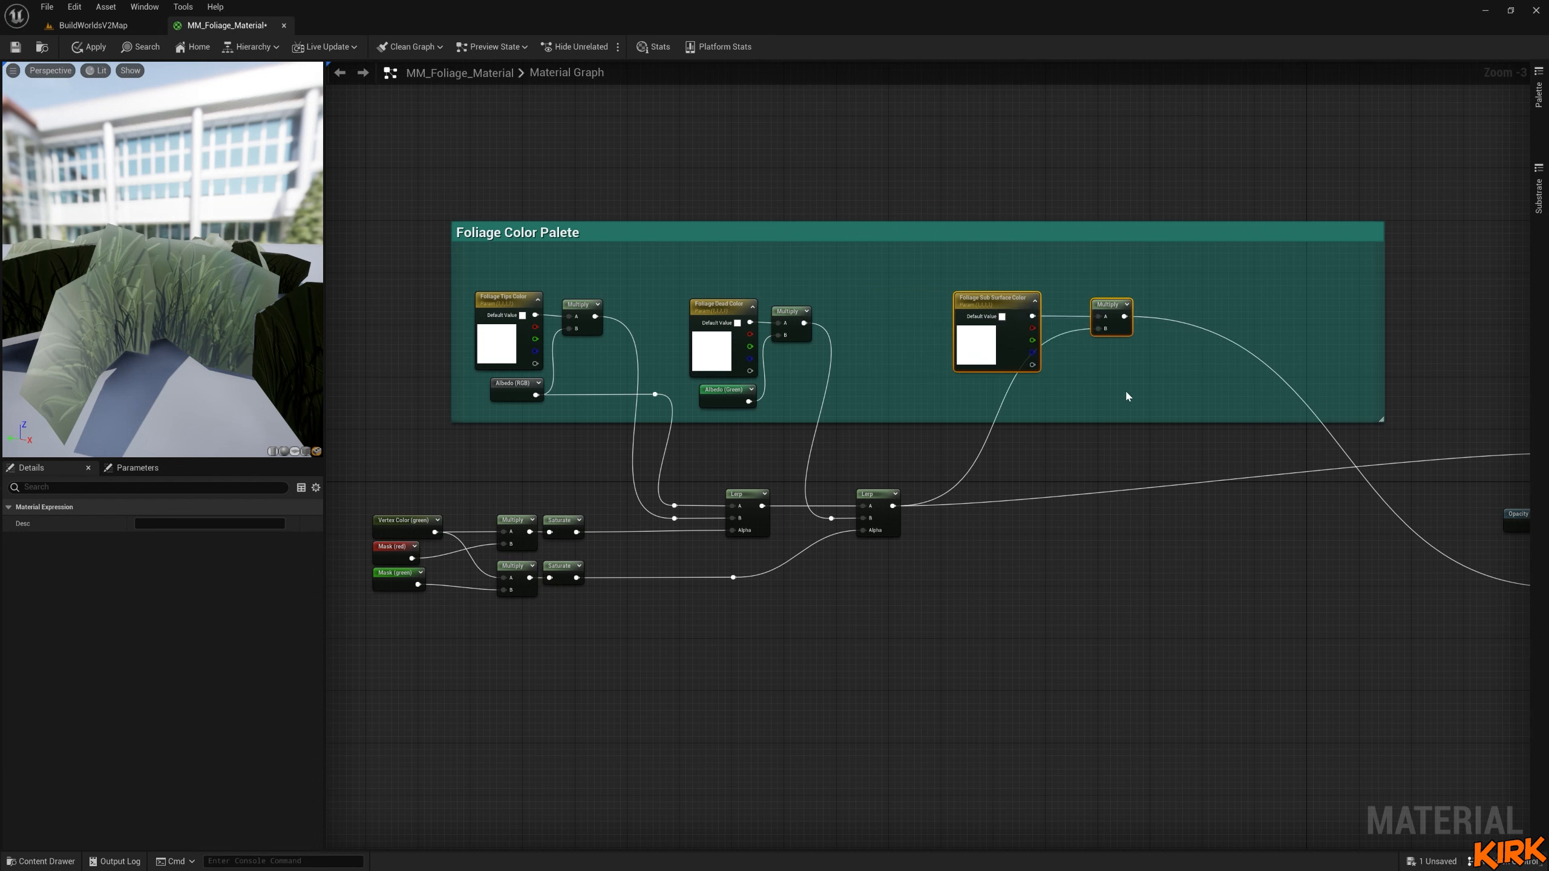
Enclose the subsurface color and its Multiply in a comment named Sub Surface with font size 25.
type("c")
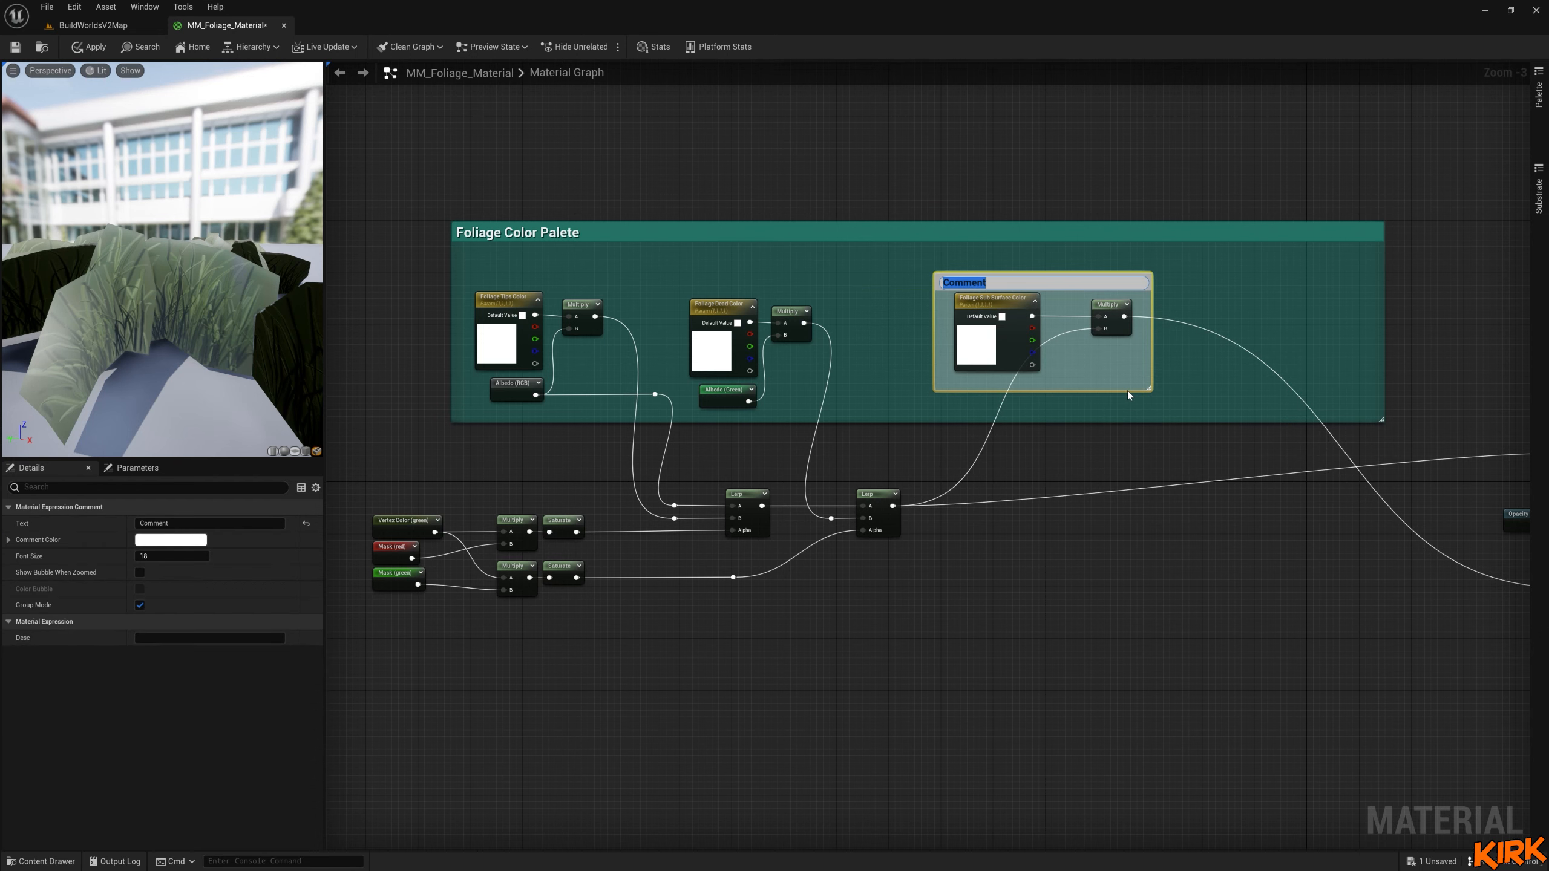
type("Sub Surface")
left_click(180, 557)
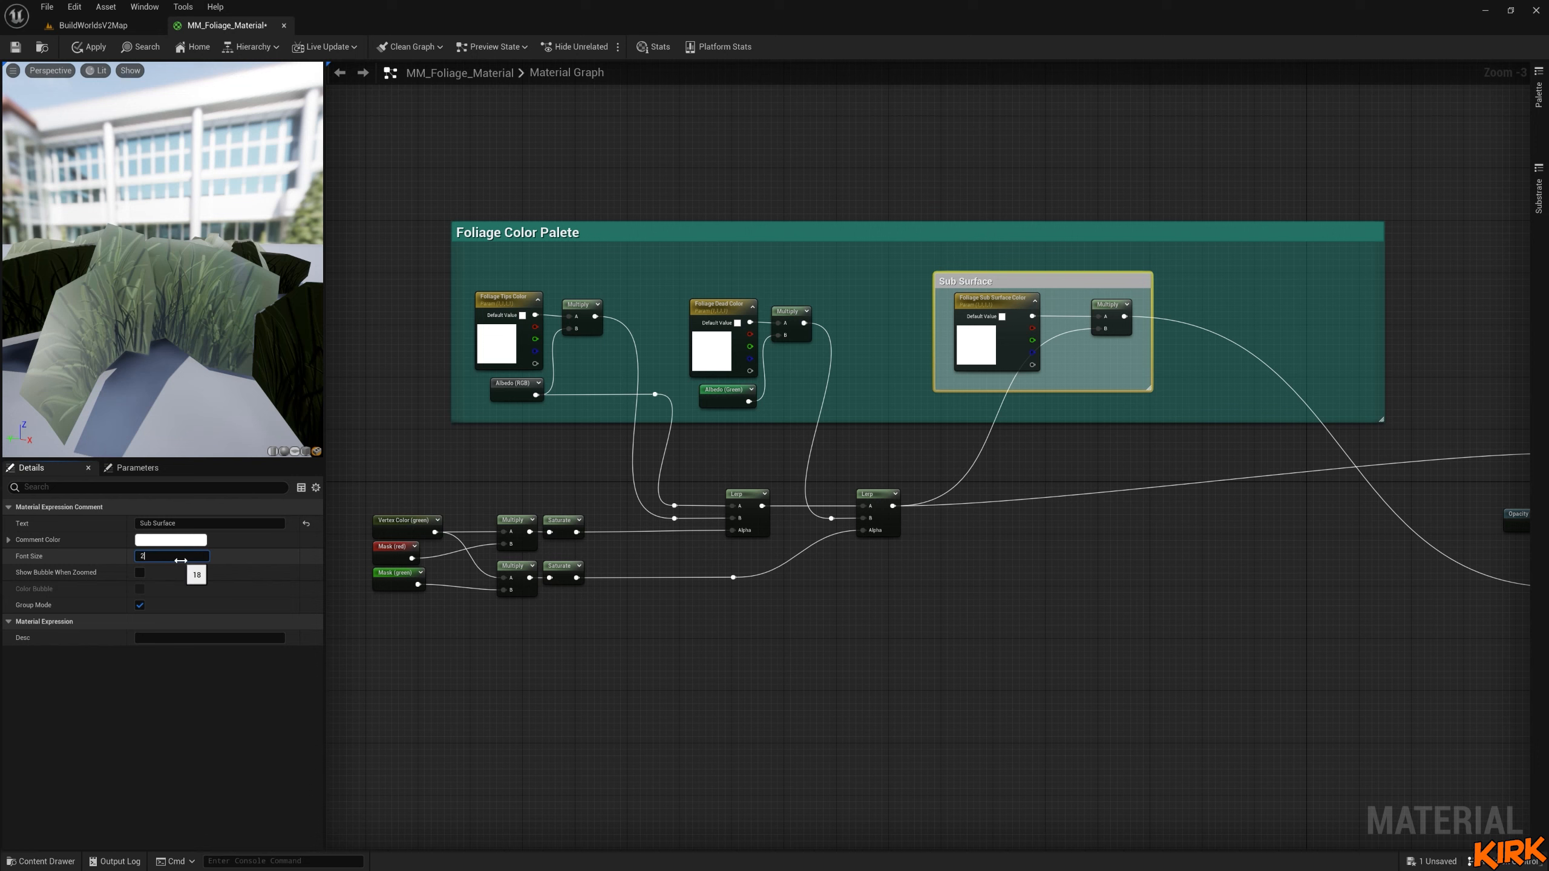
Set the Sub Surface comment color to magenta and extend its upper edge slightly to clear the nodes.
left_click(178, 541)
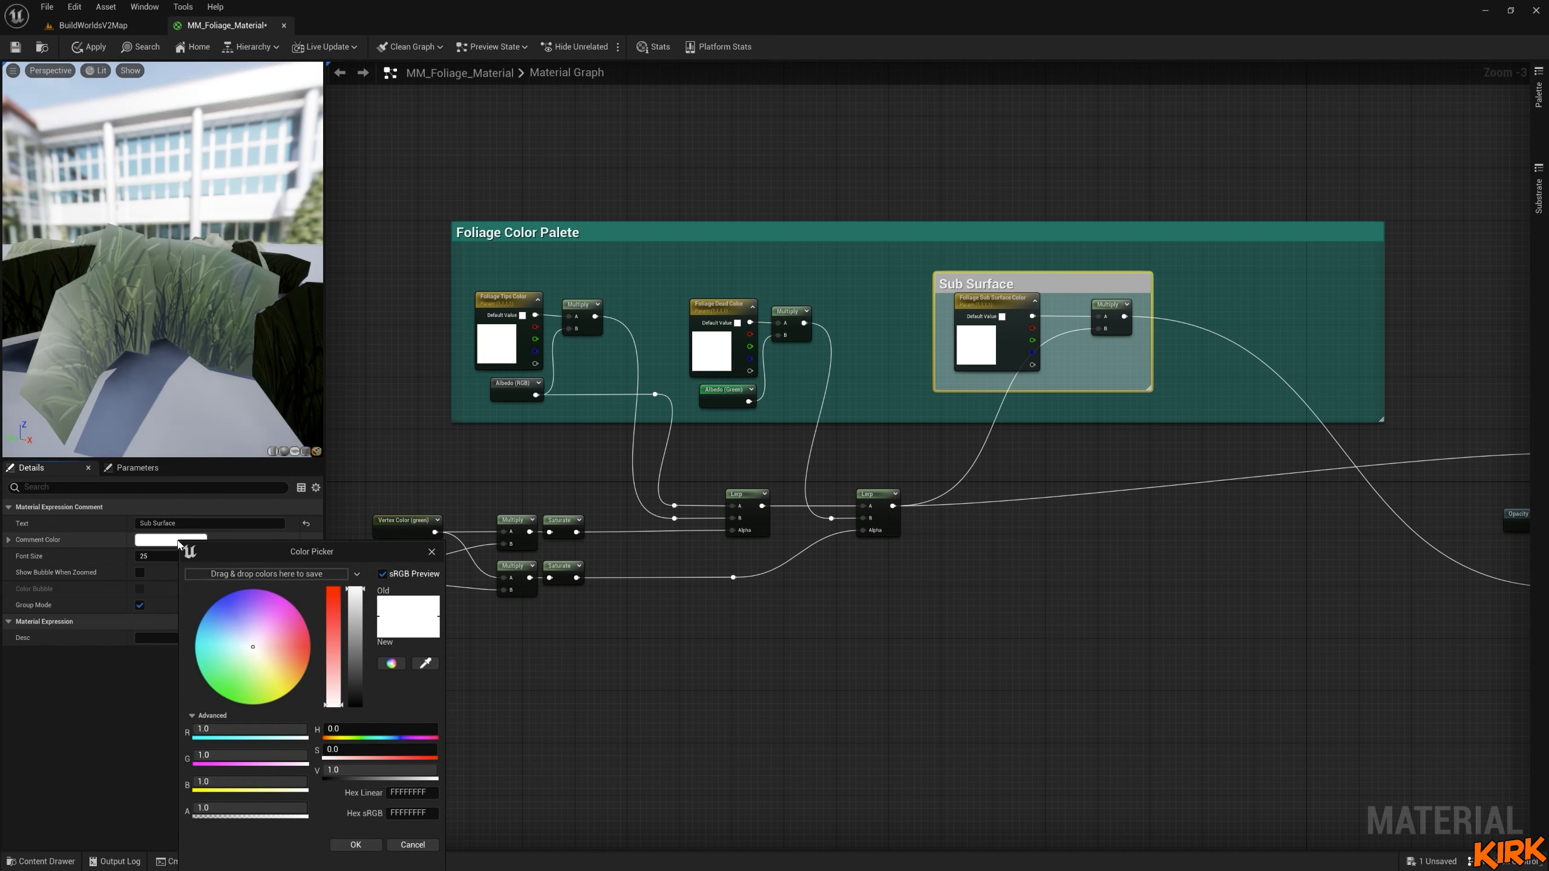
left_click_drag(249, 656, 291, 588)
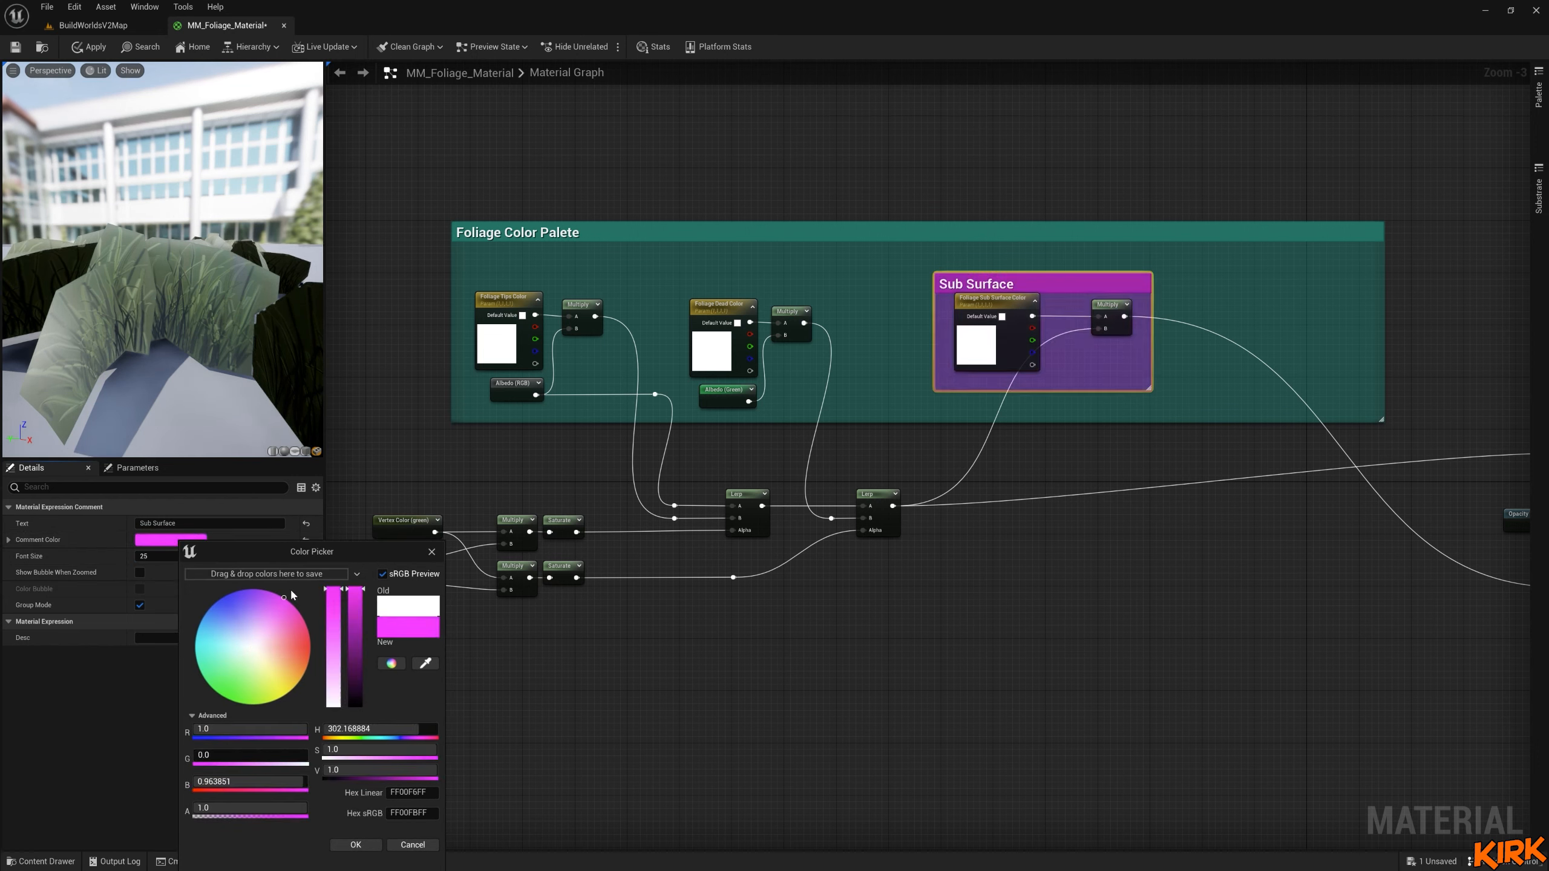
left_click(360, 845)
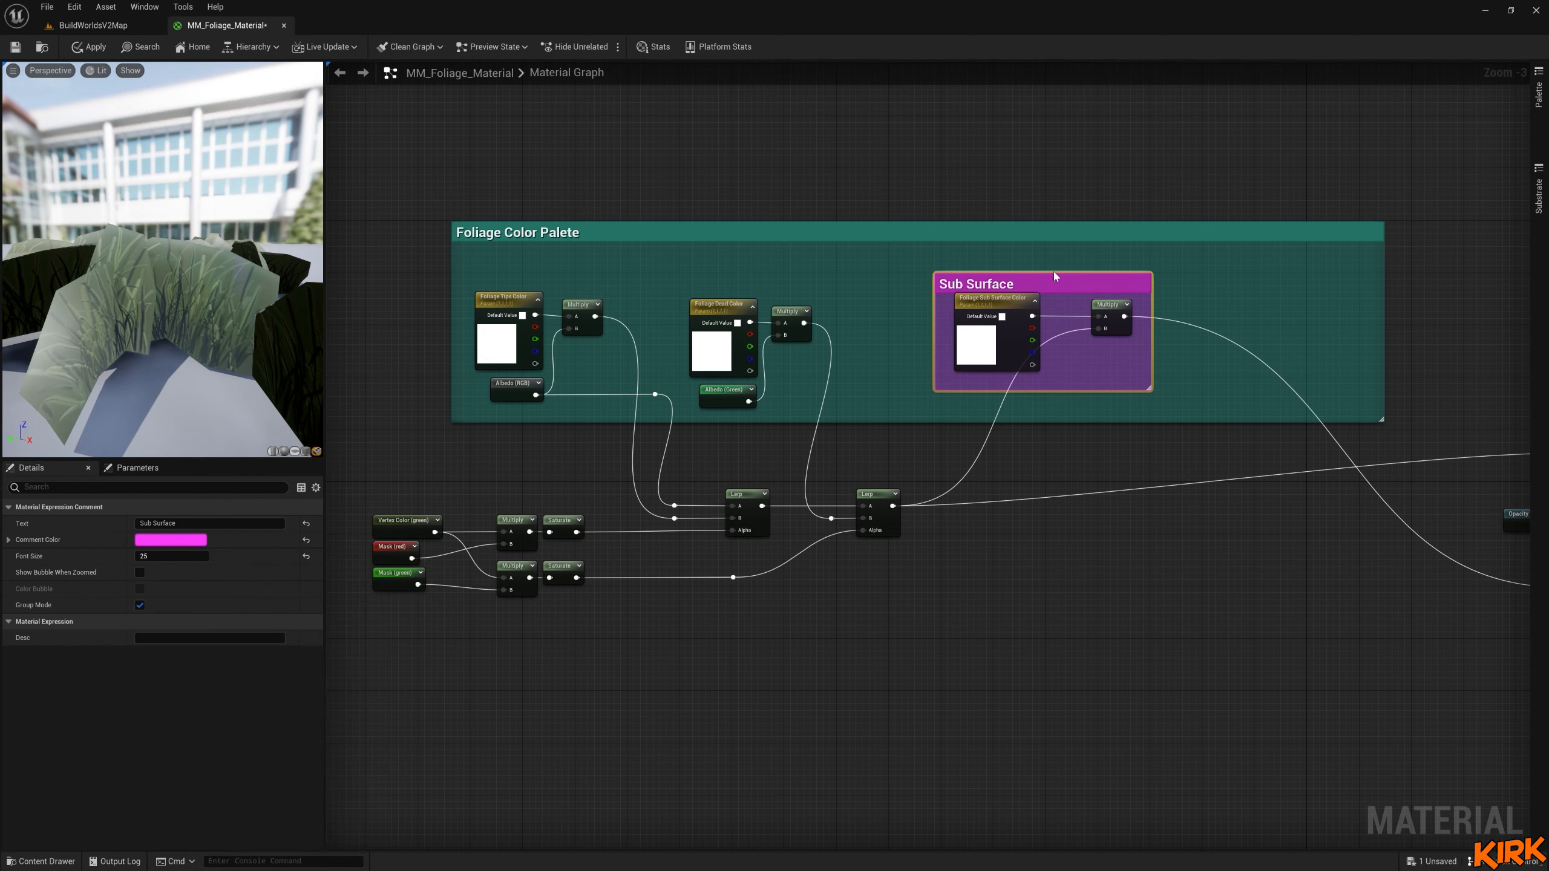
left_click_drag(1053, 273, 1057, 255)
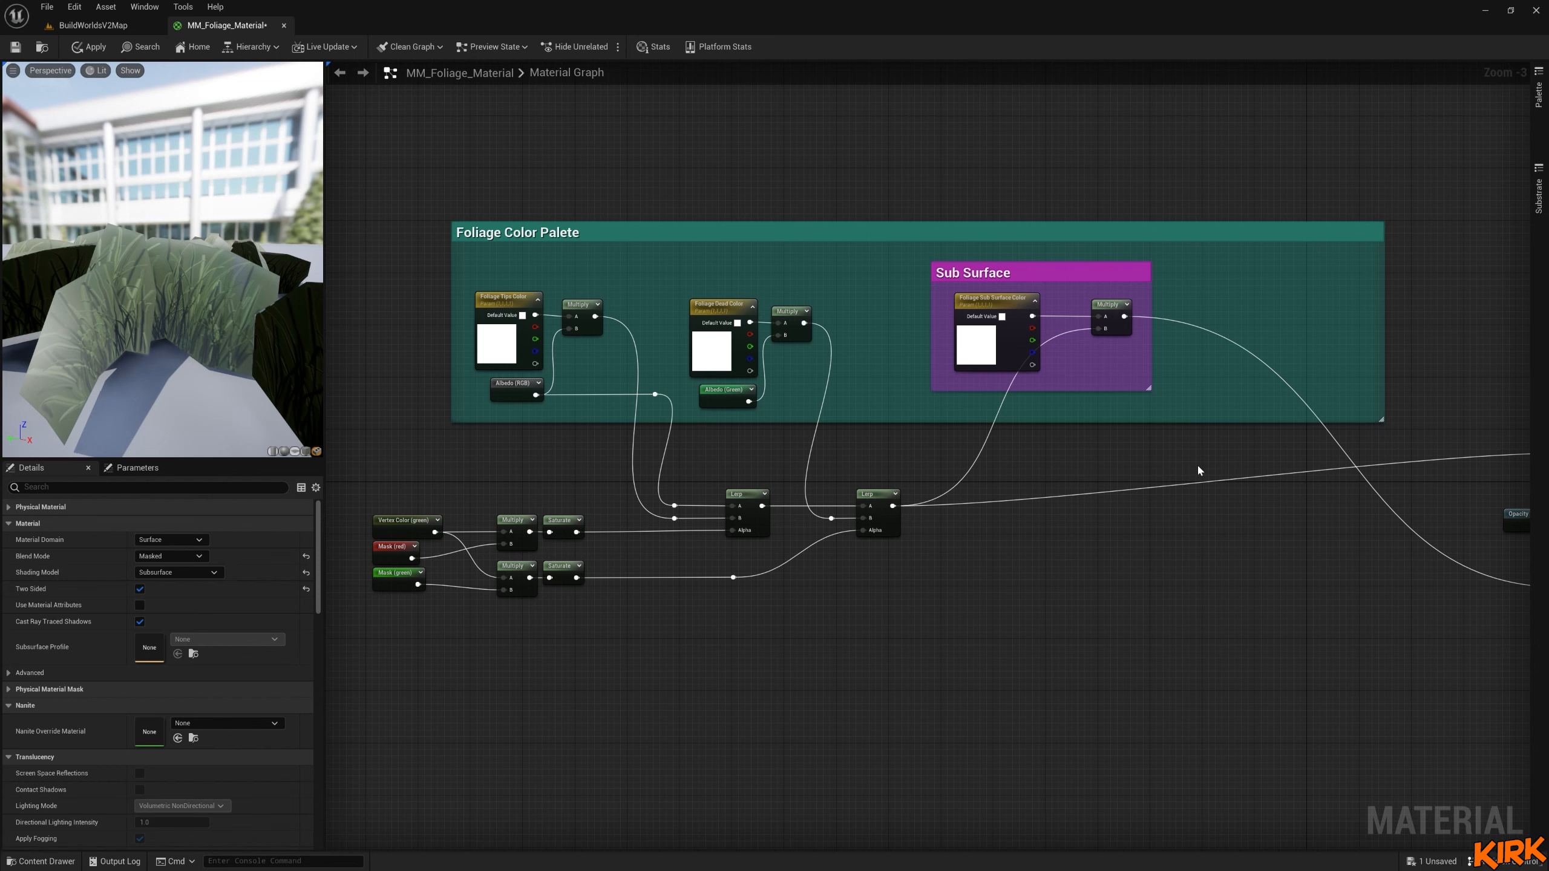
Move the material result node and Opacity node down to line up with the second Lerp's output, and apply the material changes.
right_click_drag(1198, 469, 1088, 436)
left_click_drag(1495, 401, 1469, 454)
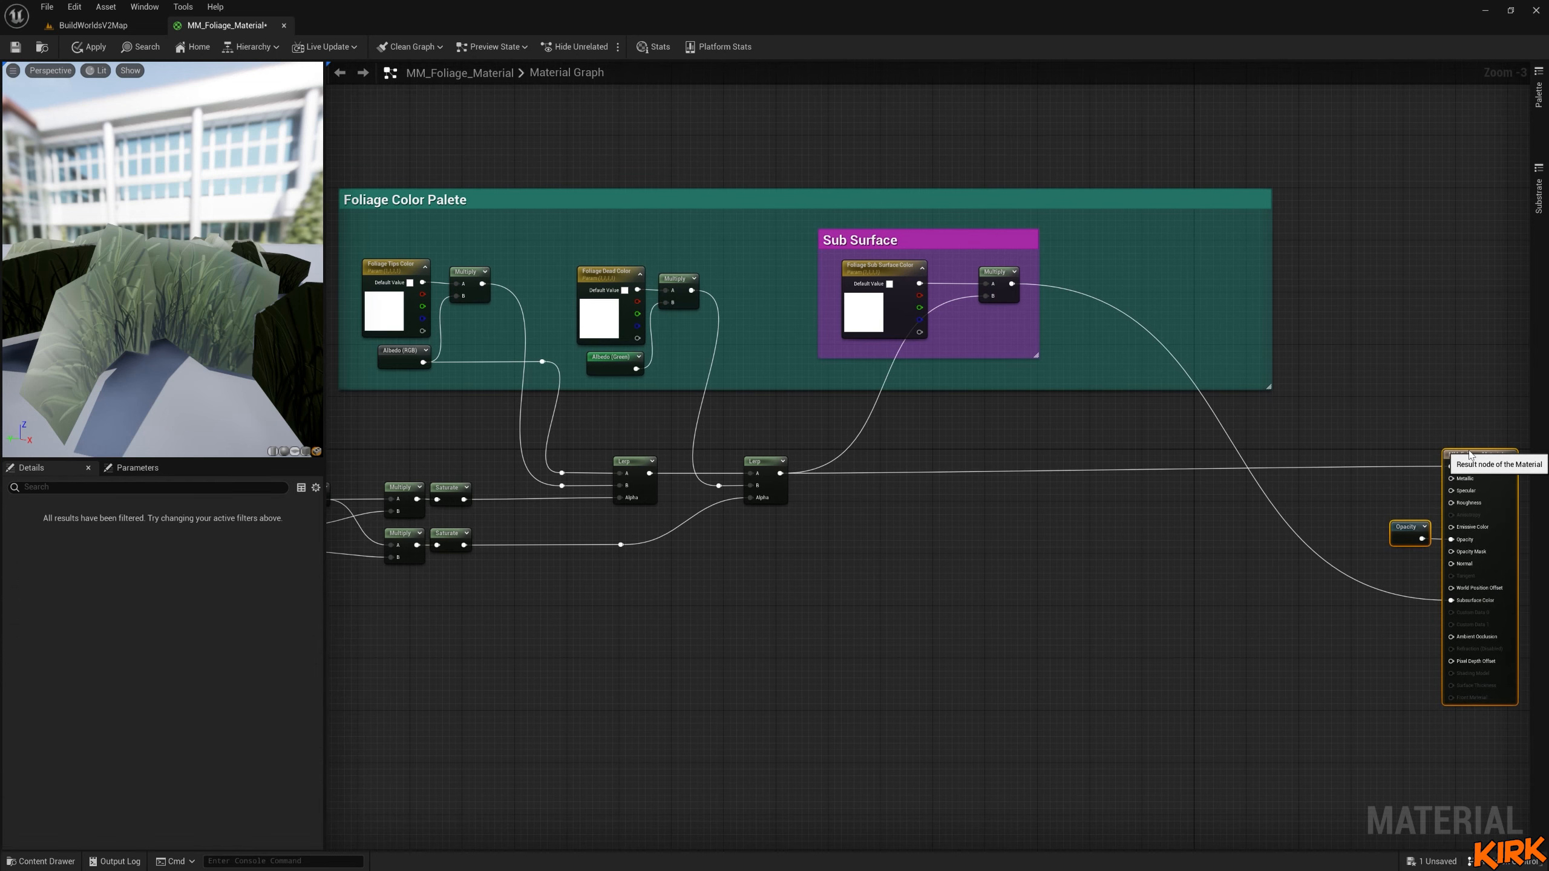
left_click(592, 493)
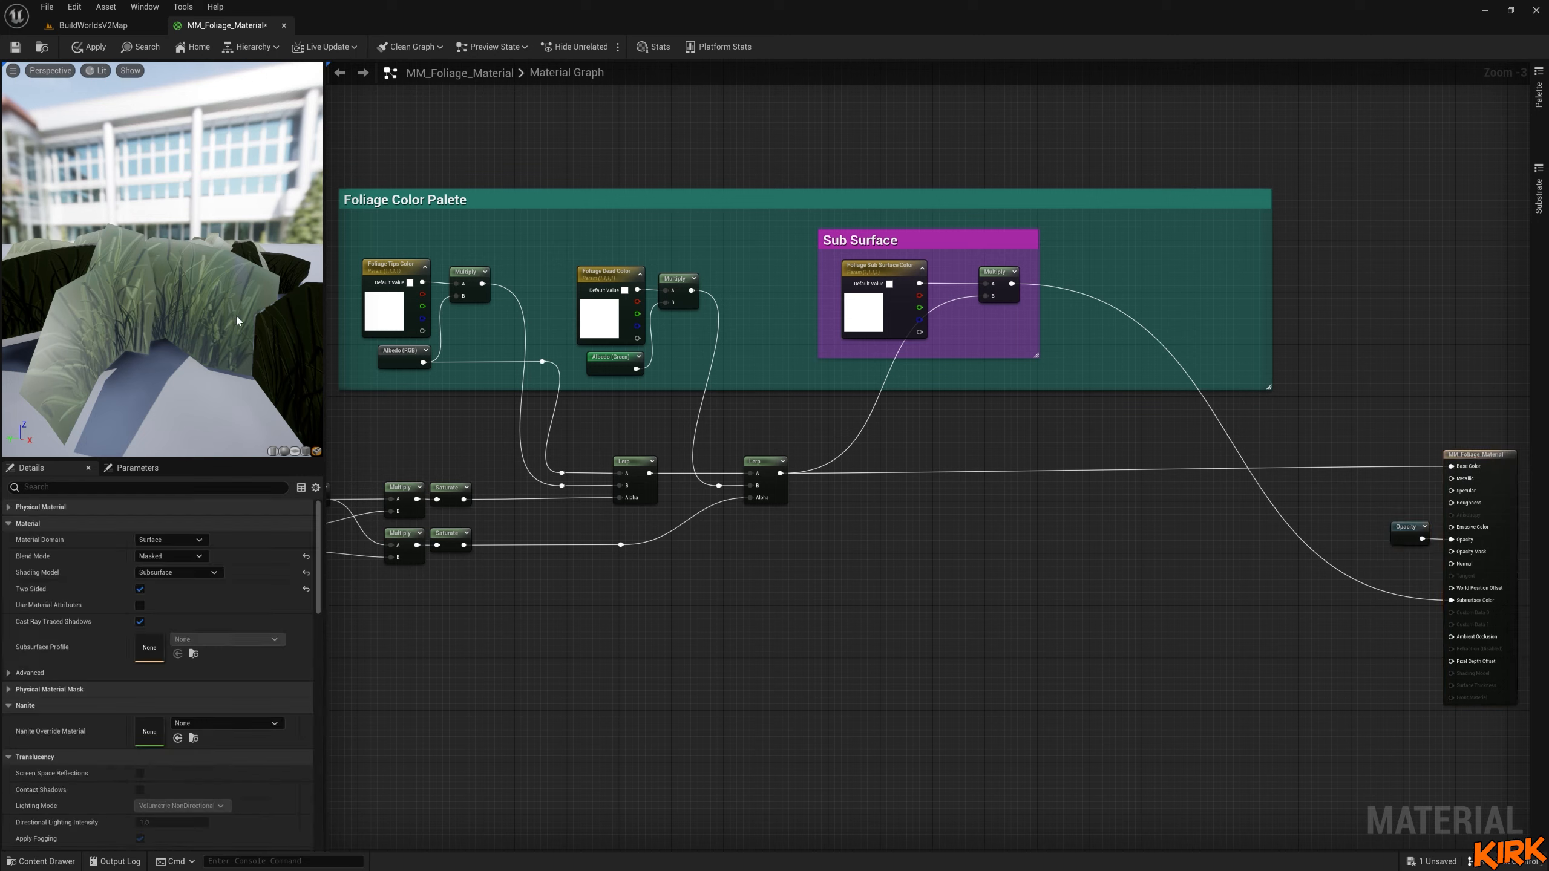
mouse_move(237, 320)
left_mouse_down()
mouse_move(308, 324)
mouse_move(243, 322)
left_mouse_up()
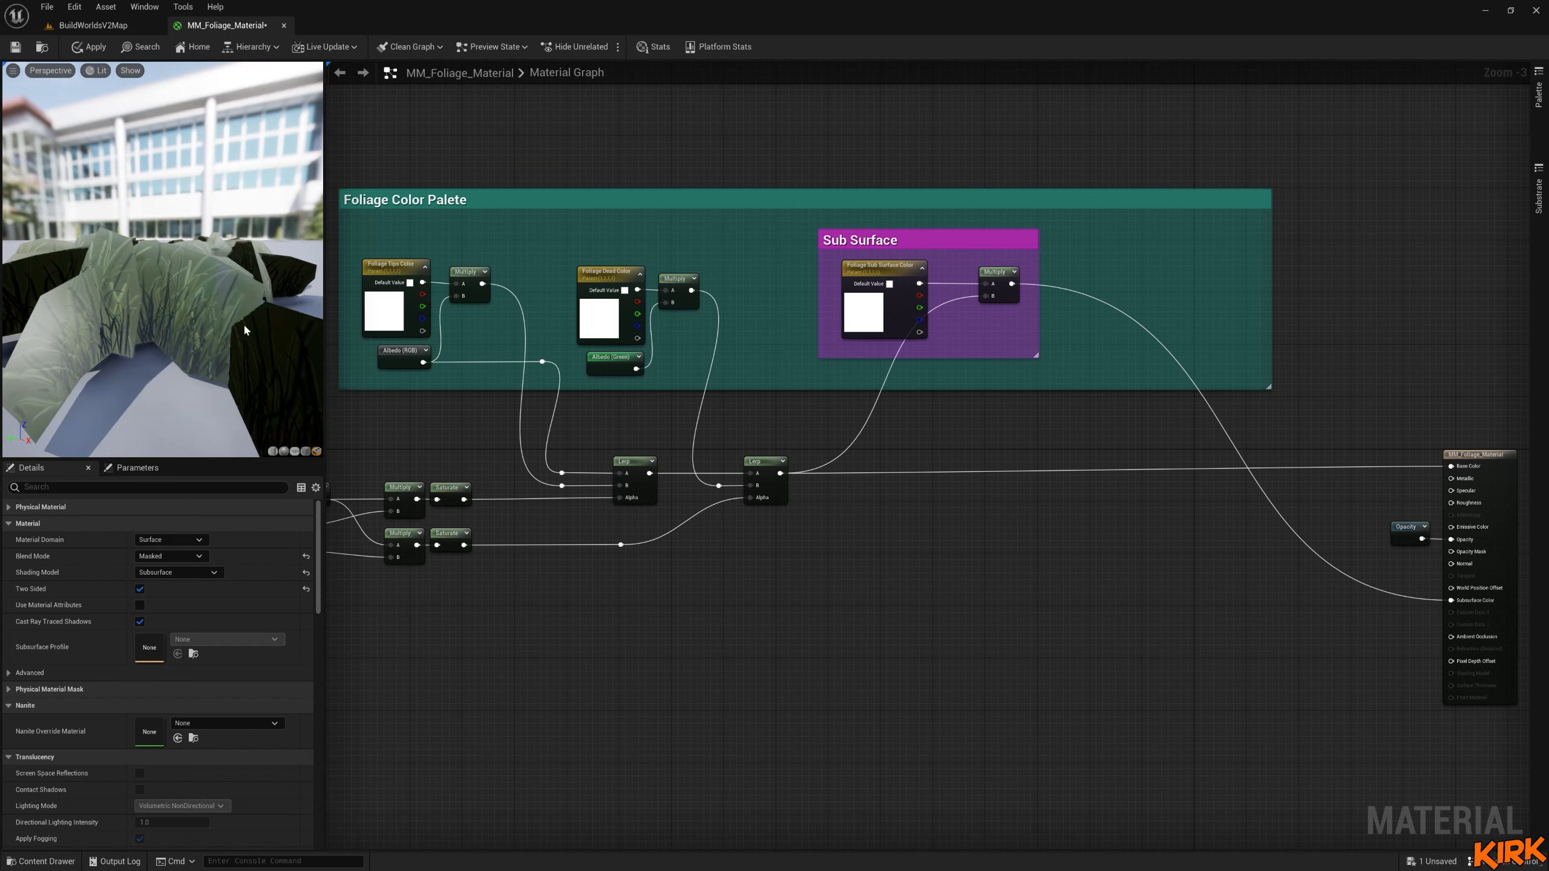
left_click(95, 49)
Move the Vertex Color (green), Mask (red) and Mask (green) nodes closer to their Multiply nodes.
right_click_drag(863, 590, 1101, 530)
scroll(1069, 544, "down", 2)
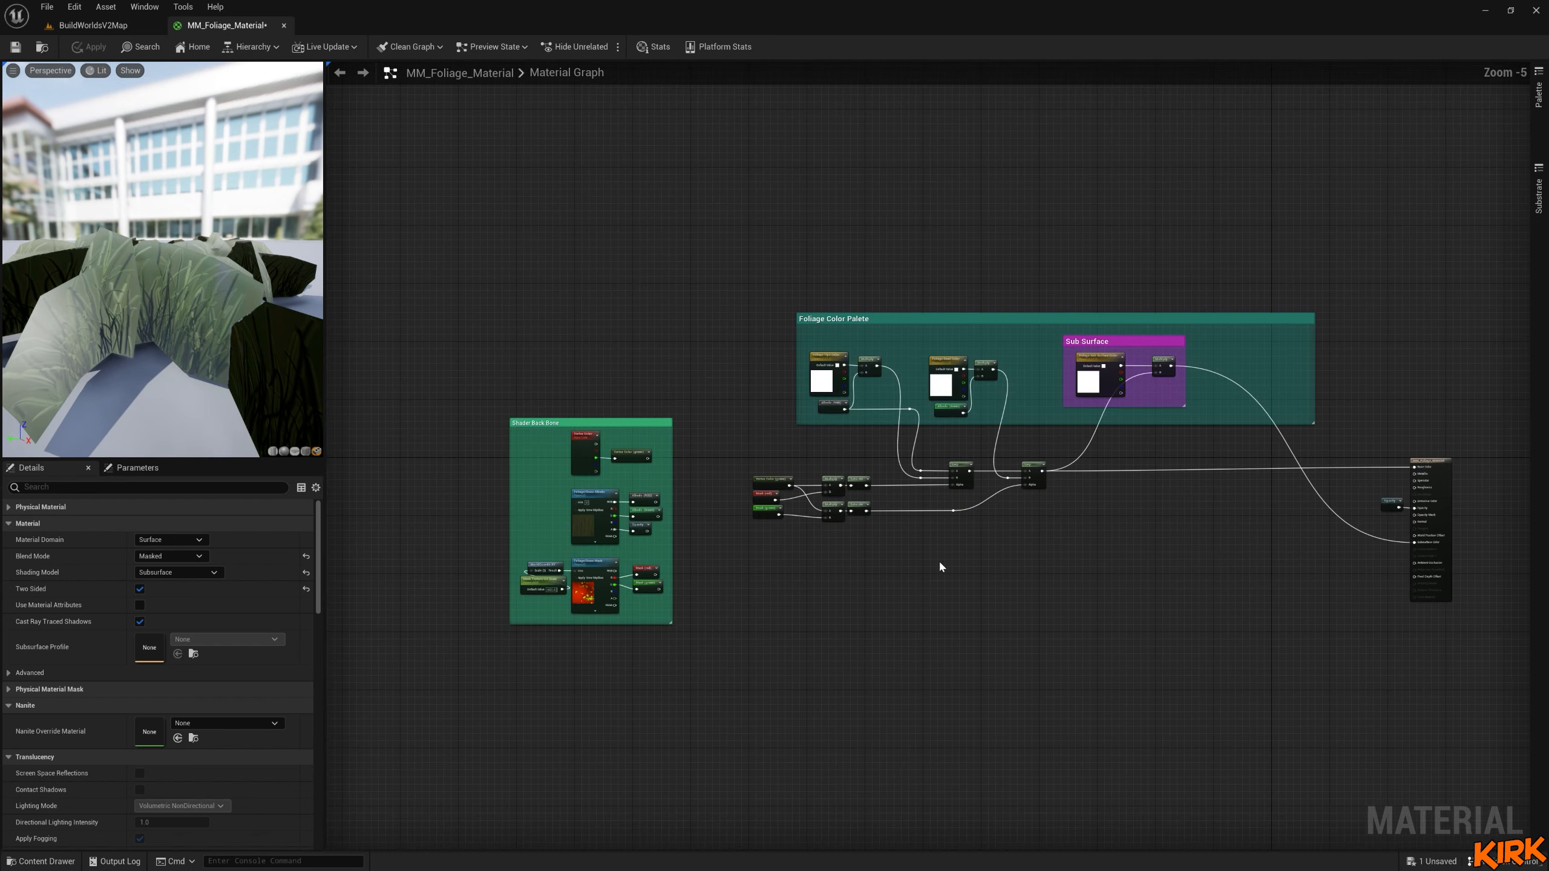
right_click_drag(937, 559, 983, 492)
scroll(863, 447, "up", 3)
left_click_drag(985, 337, 731, 482)
left_click(776, 529)
left_click_drag(709, 360, 800, 447)
left_click(878, 495)
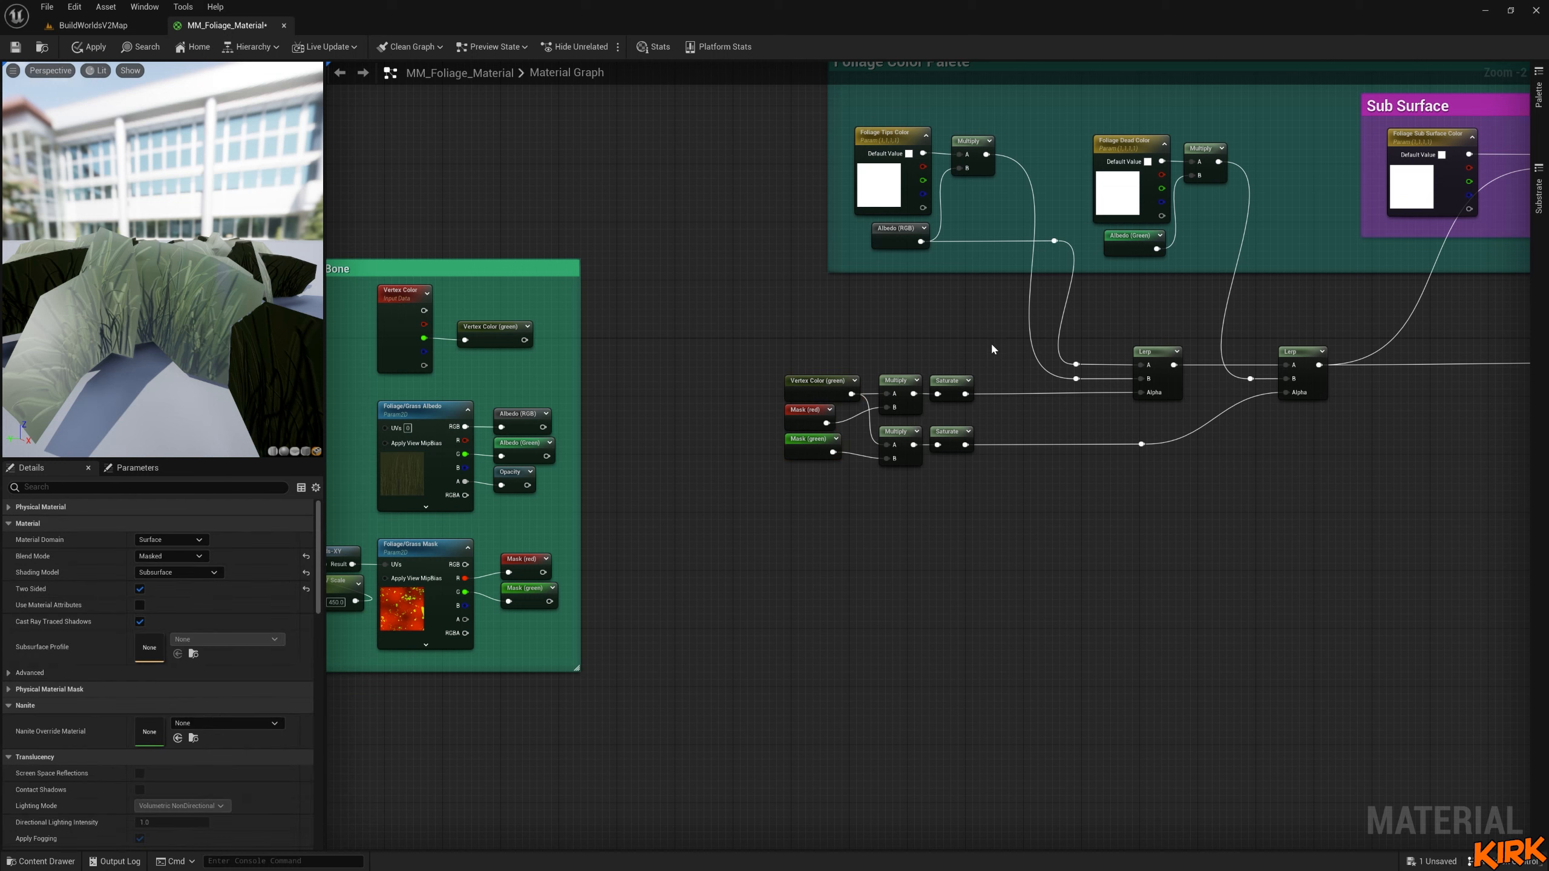
Enclose the vertex color, mask, Multiply and Saturate nodes in a comment named Vertex Color Blend with font size 25.
left_click_drag(991, 344, 714, 493)
key("c")
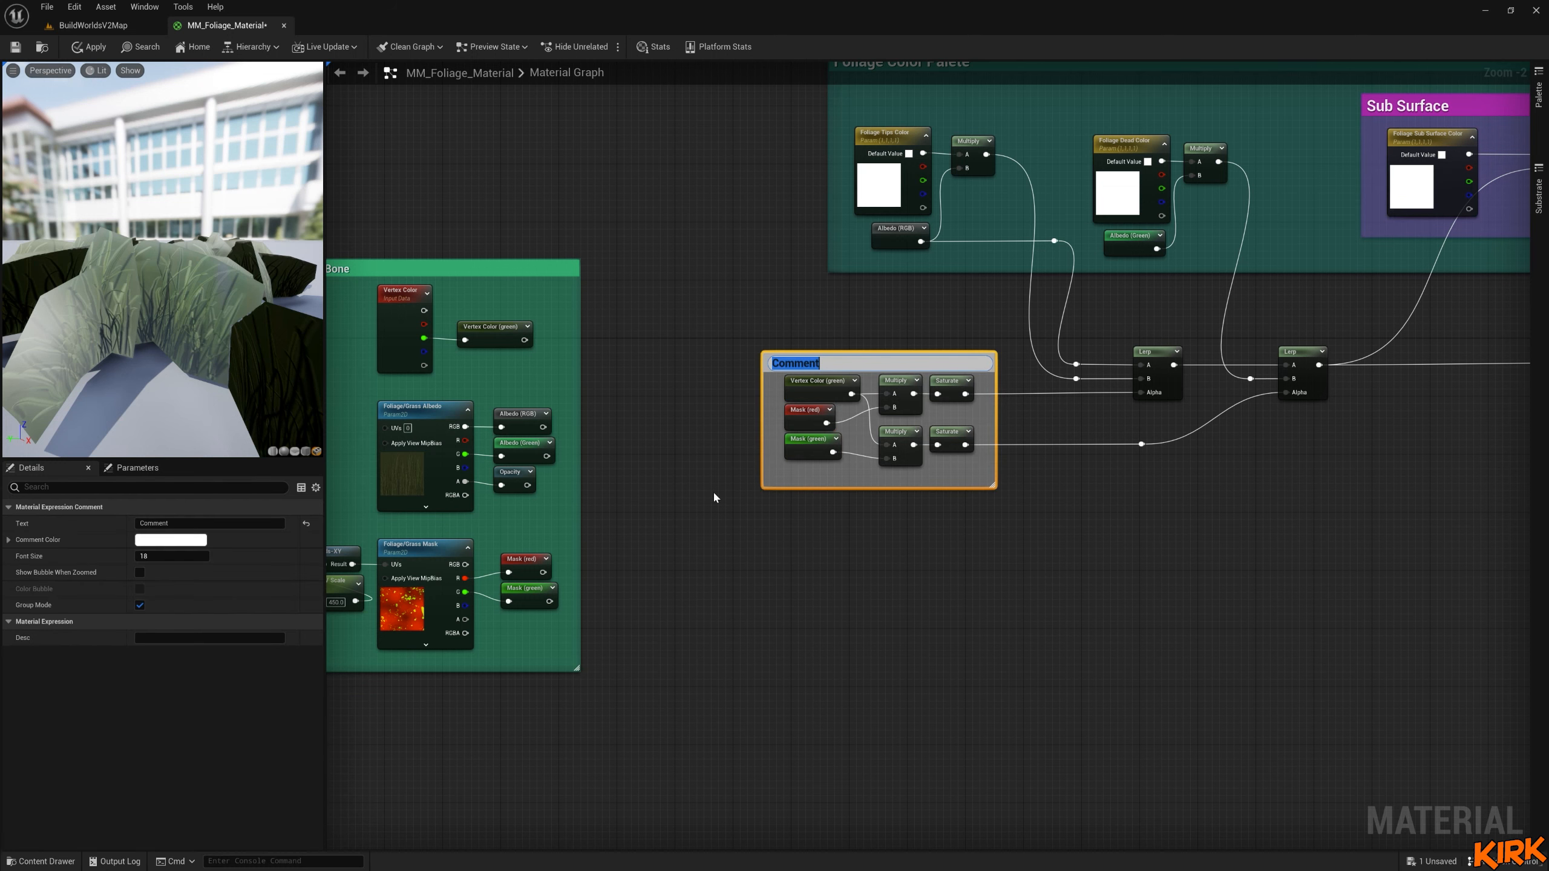
type("Vertex Color Blend")
left_click(193, 559)
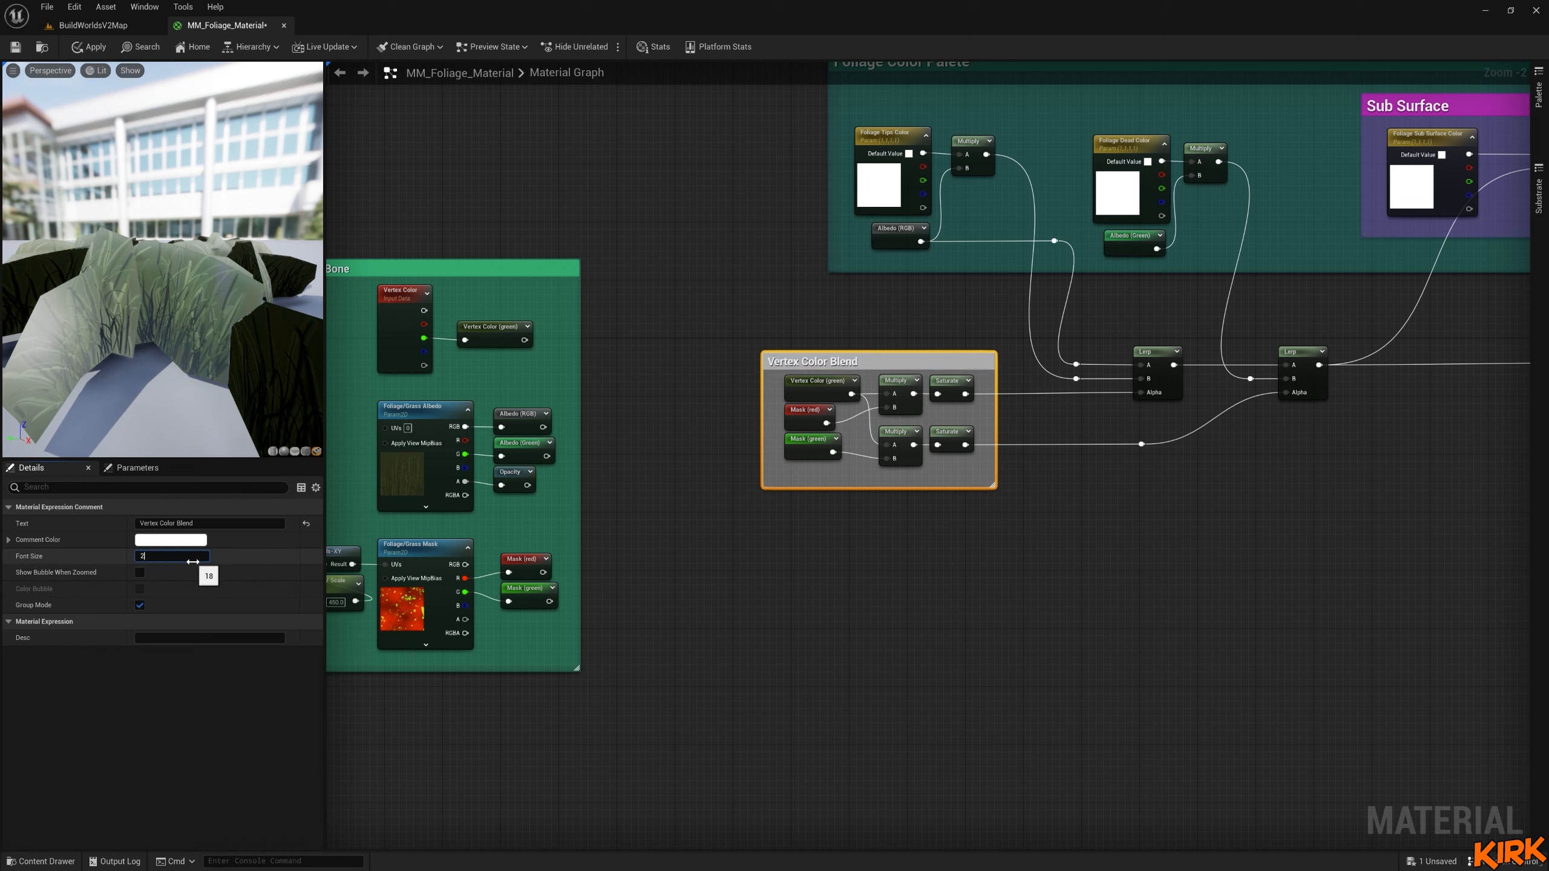
Set the Vertex Color Blend comment color to cyan.
left_click(170, 539)
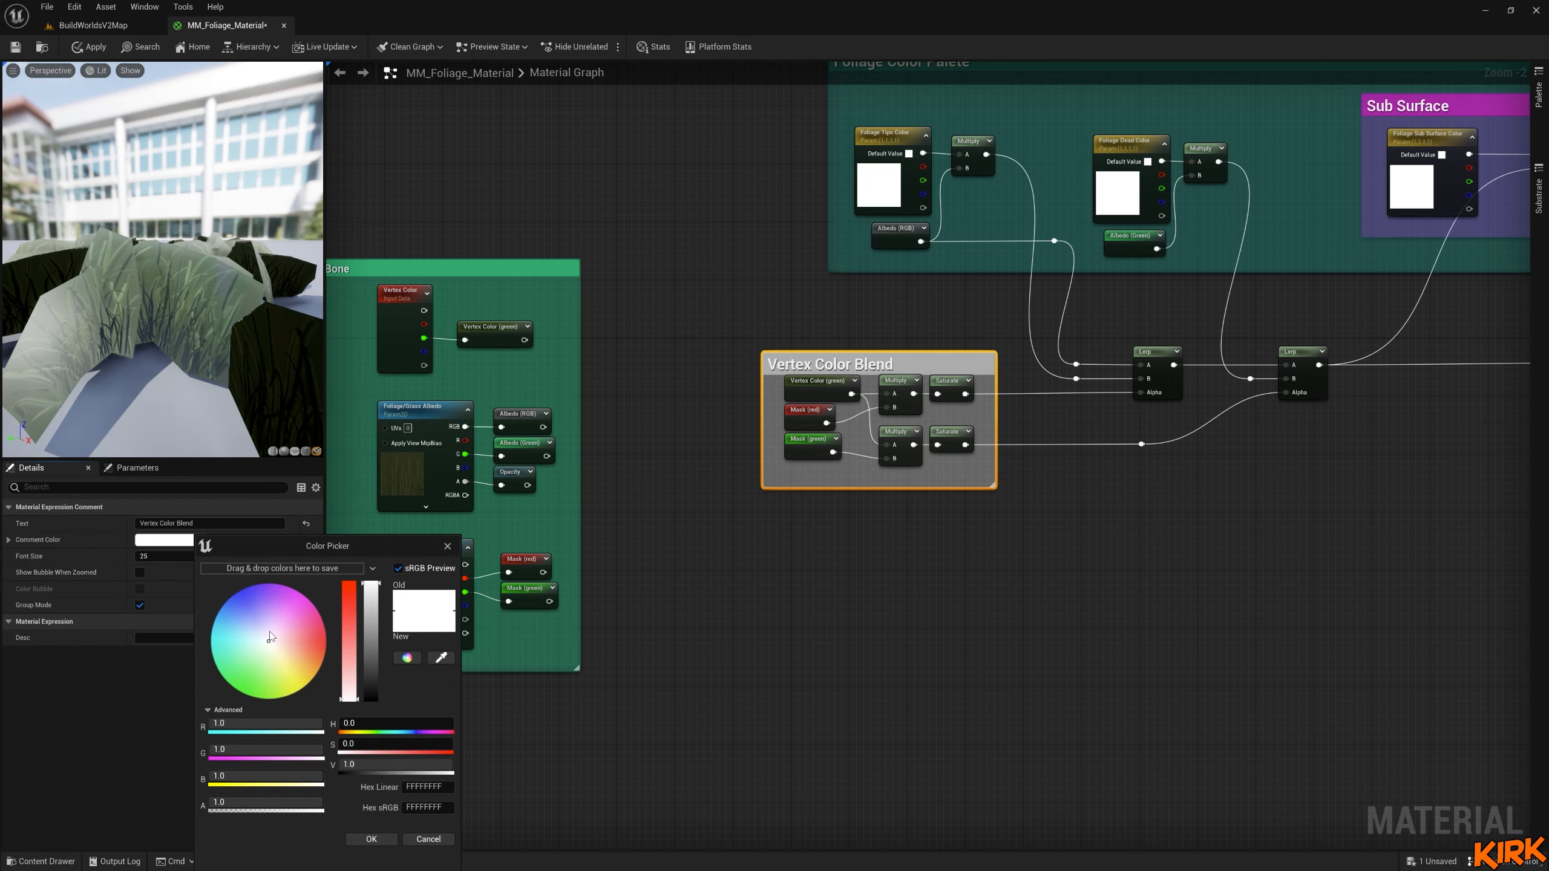
left_click(240, 632)
left_click_drag(240, 632, 205, 636)
left_click(362, 843)
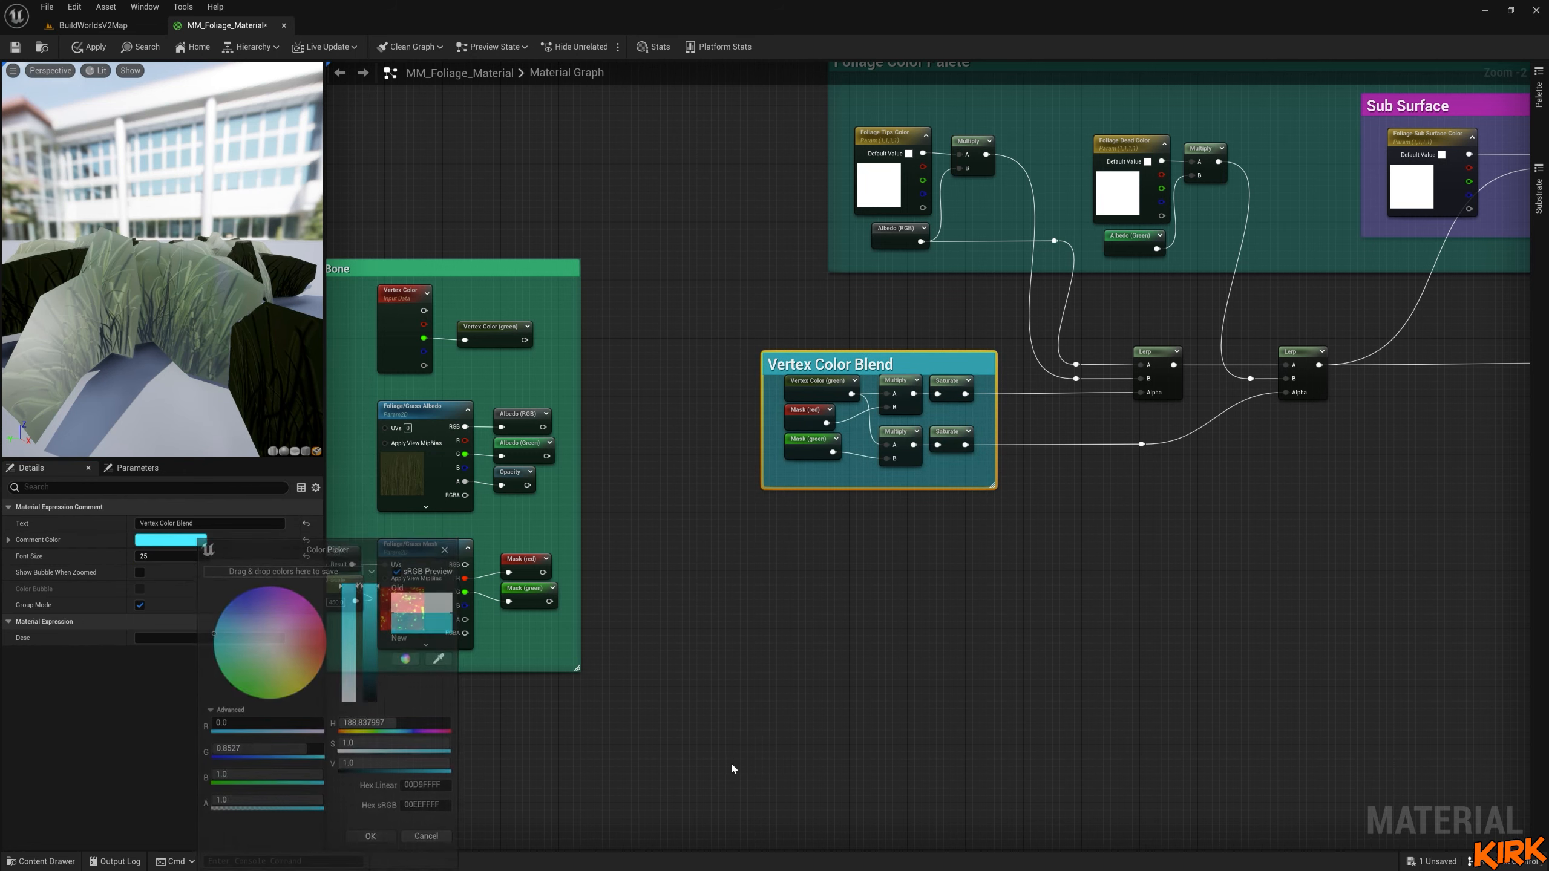
Extend the Vertex Color Blend comment's upper edge slightly to clear its nodes, and apply the material changes.
right_click_drag(994, 599, 899, 587)
left_click_drag(794, 338, 798, 318)
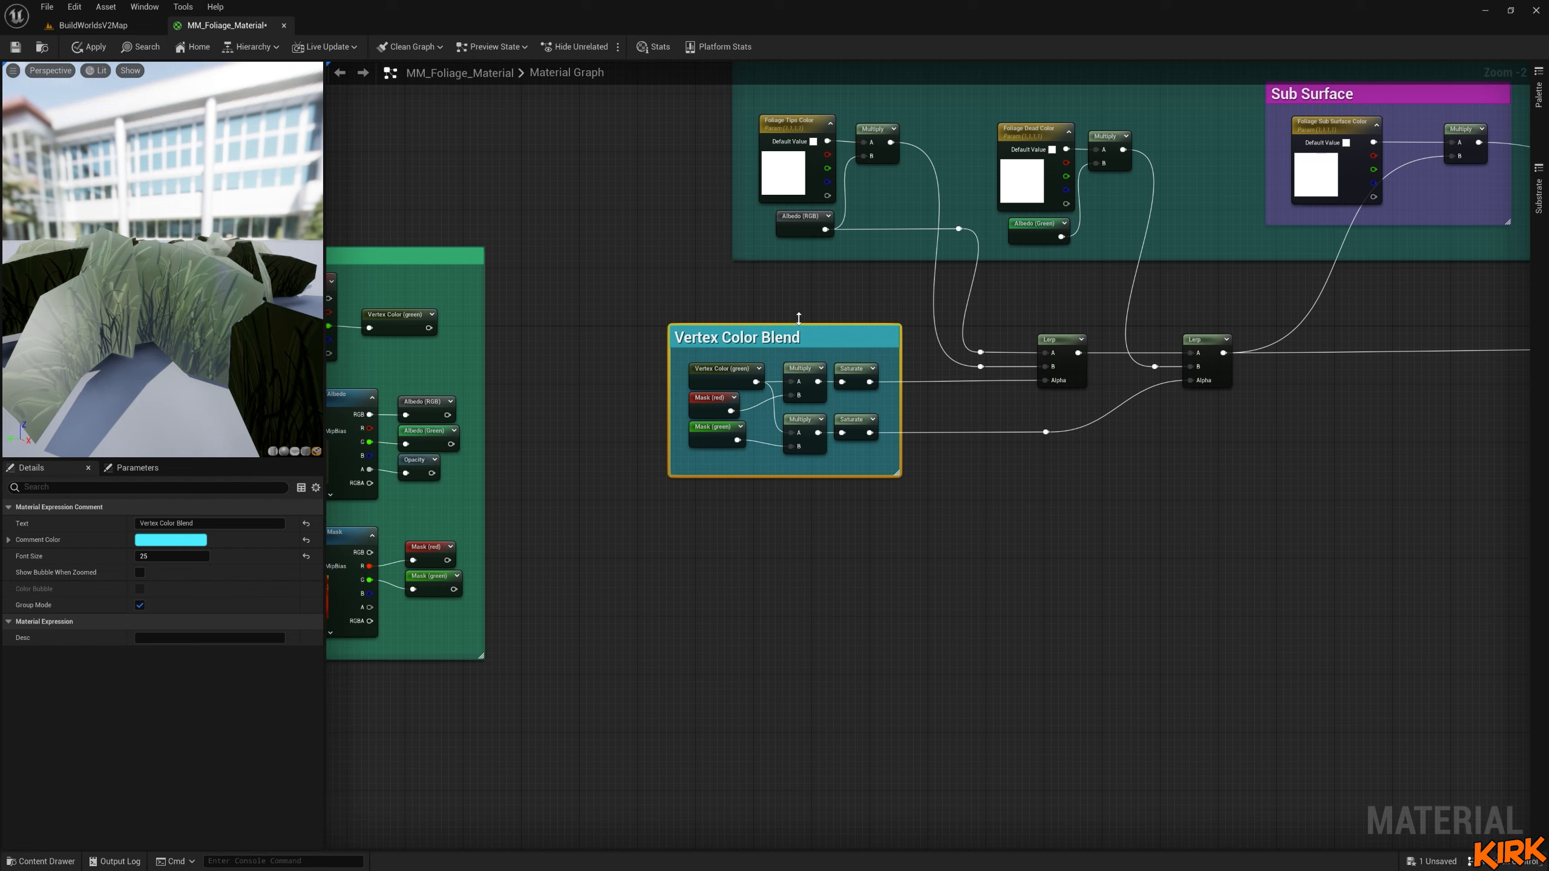
left_click(988, 533)
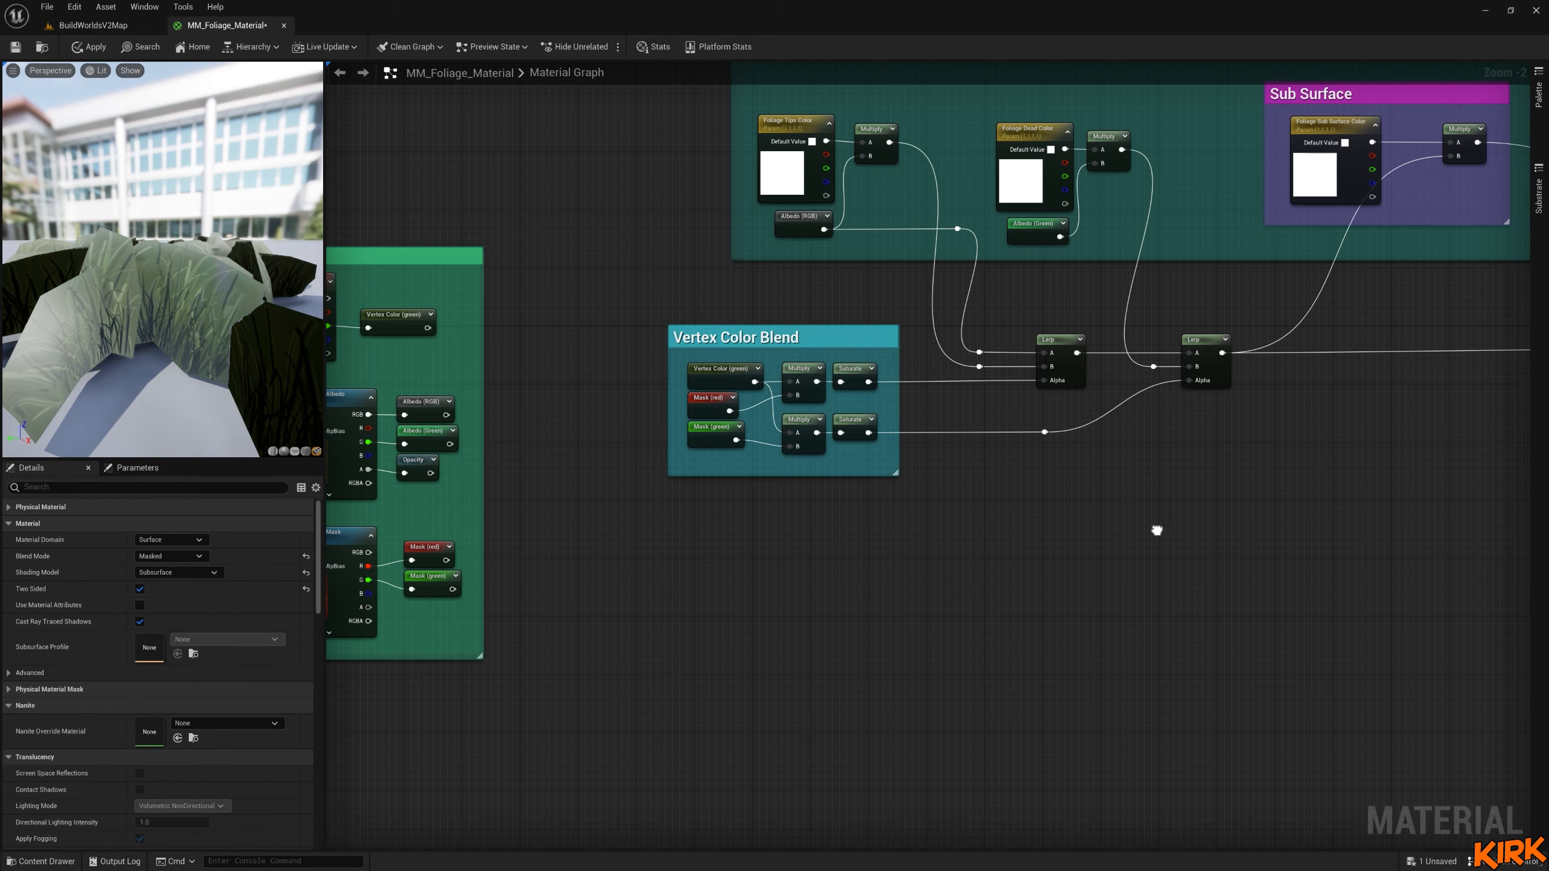
scroll(823, 580, "down", 4)
left_click(88, 46)
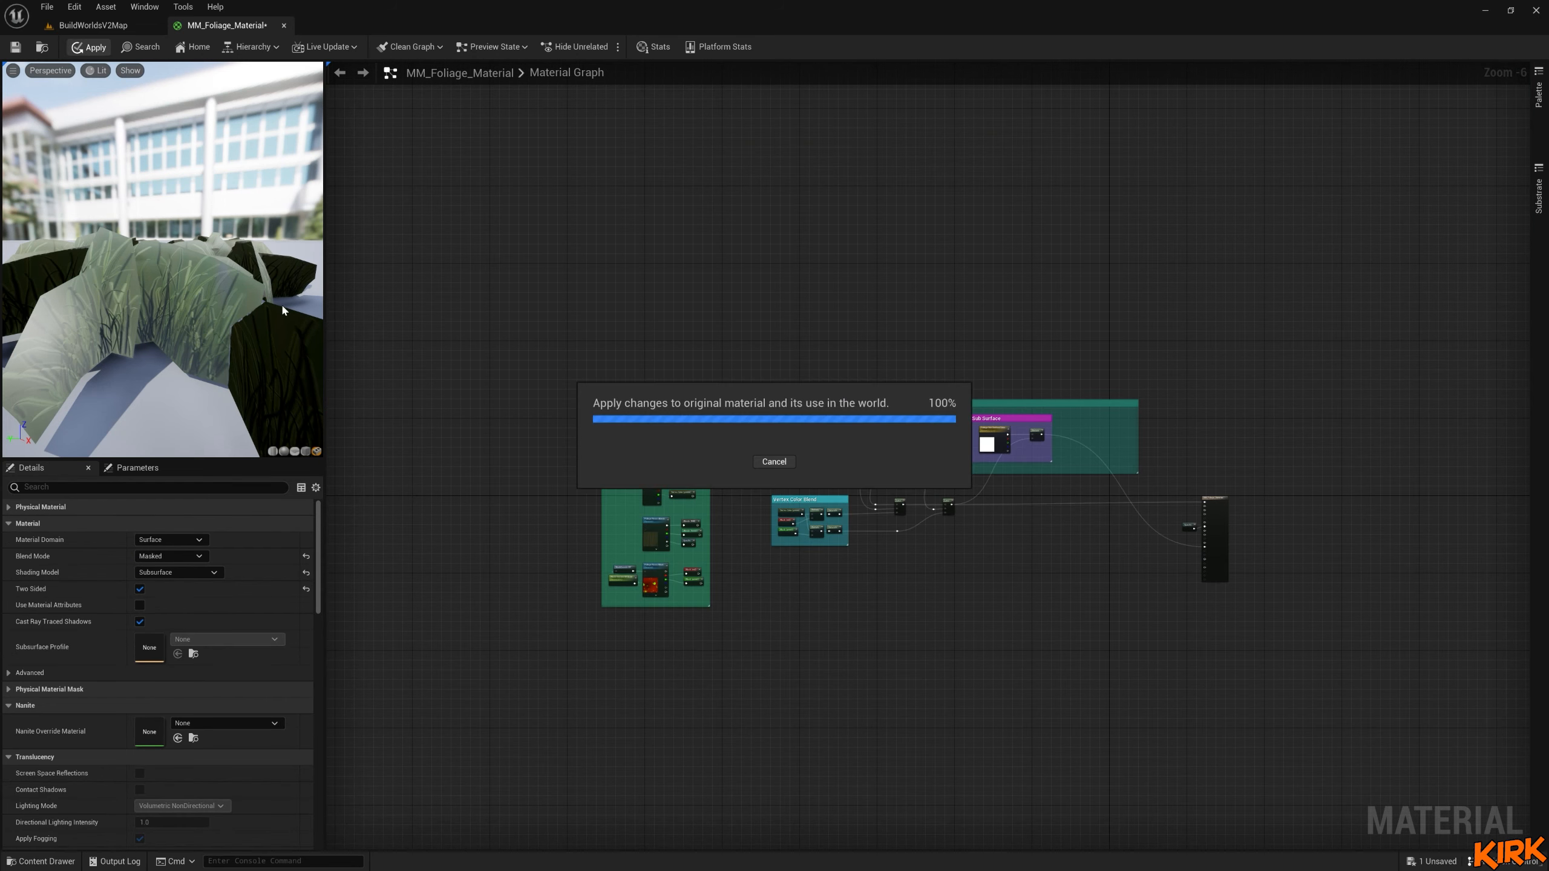
scroll(914, 570, "up", 2)
right_click_drag(1022, 589, 867, 586)
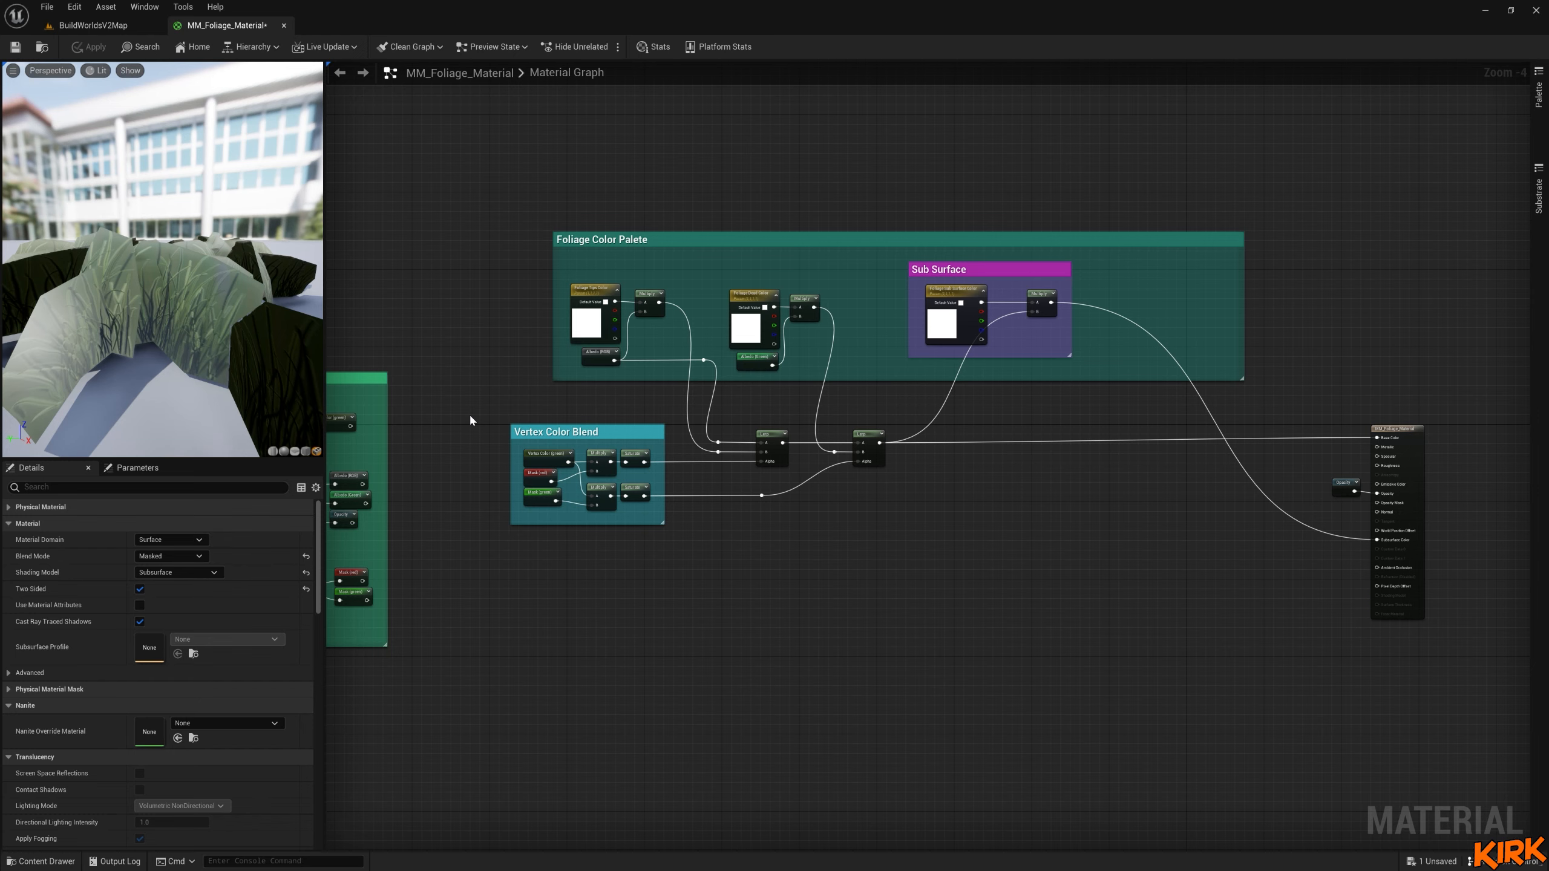
right_click_drag(1044, 526, 942, 440)
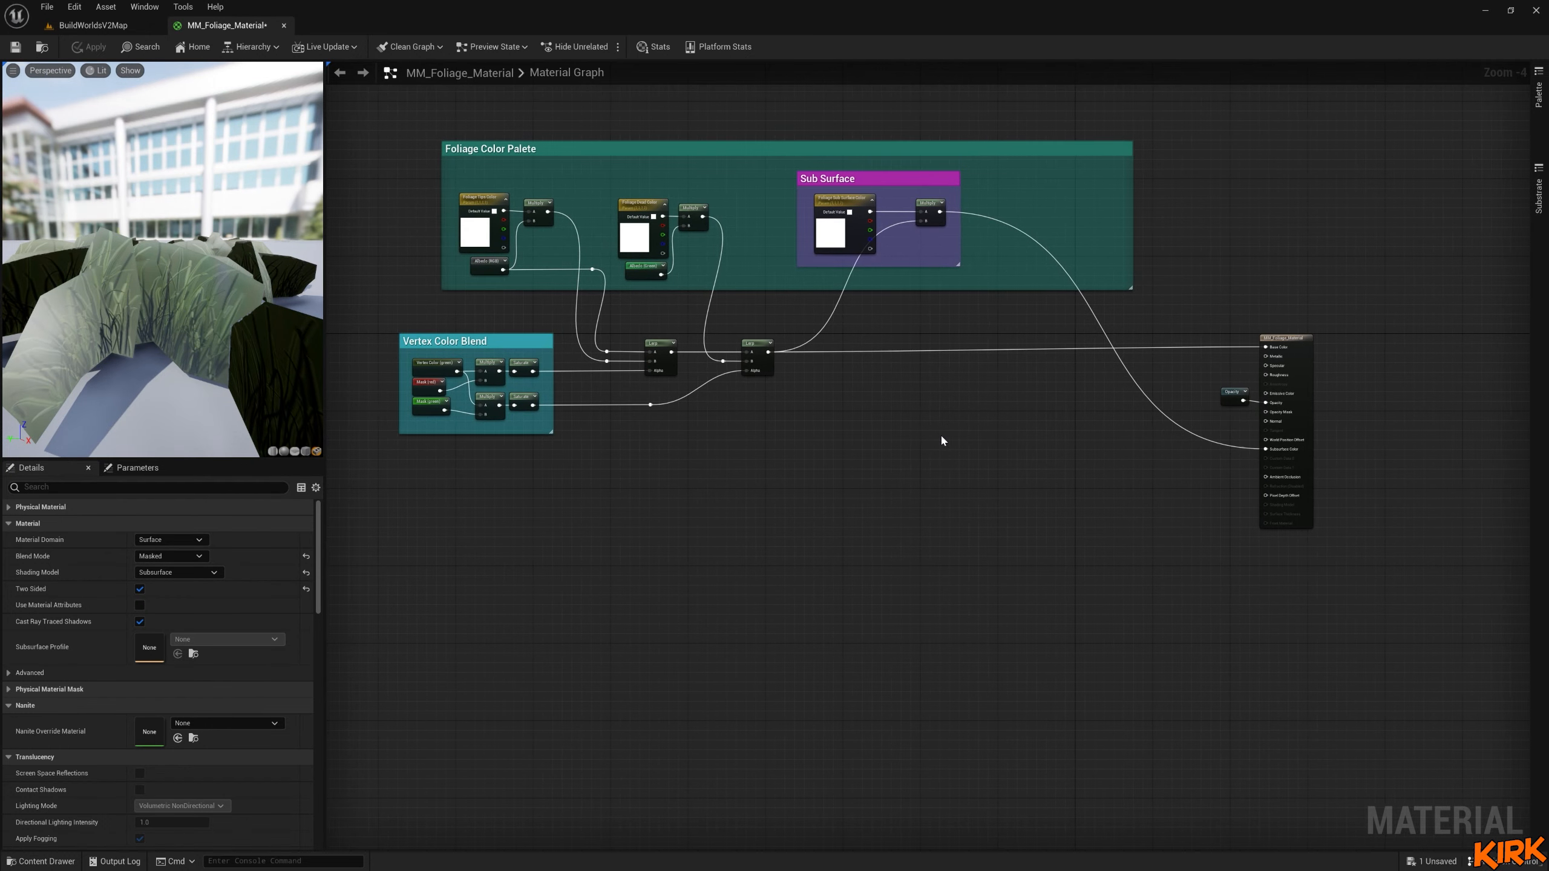
scroll(913, 443, "down", 1)
scroll(841, 450, "up", 1)
right_click_drag(835, 446, 853, 505)
left_click_drag(126, 399, 186, 354)
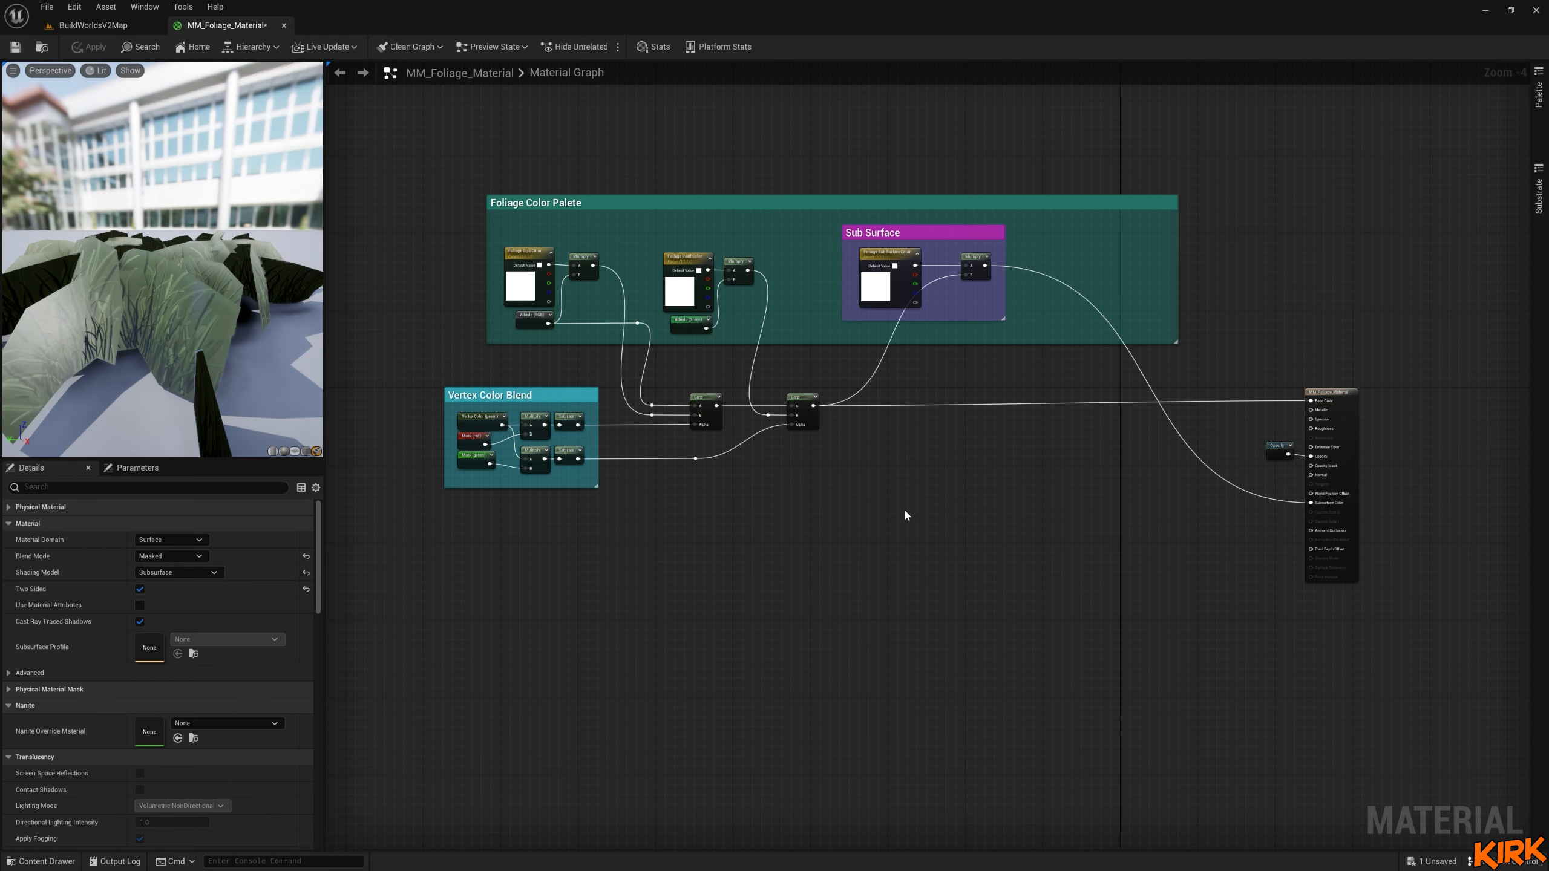
Add a Lerp node below the existing blend chain and feed its Alpha from a new Vertex Color (green) reroute.
left_click(832, 504)
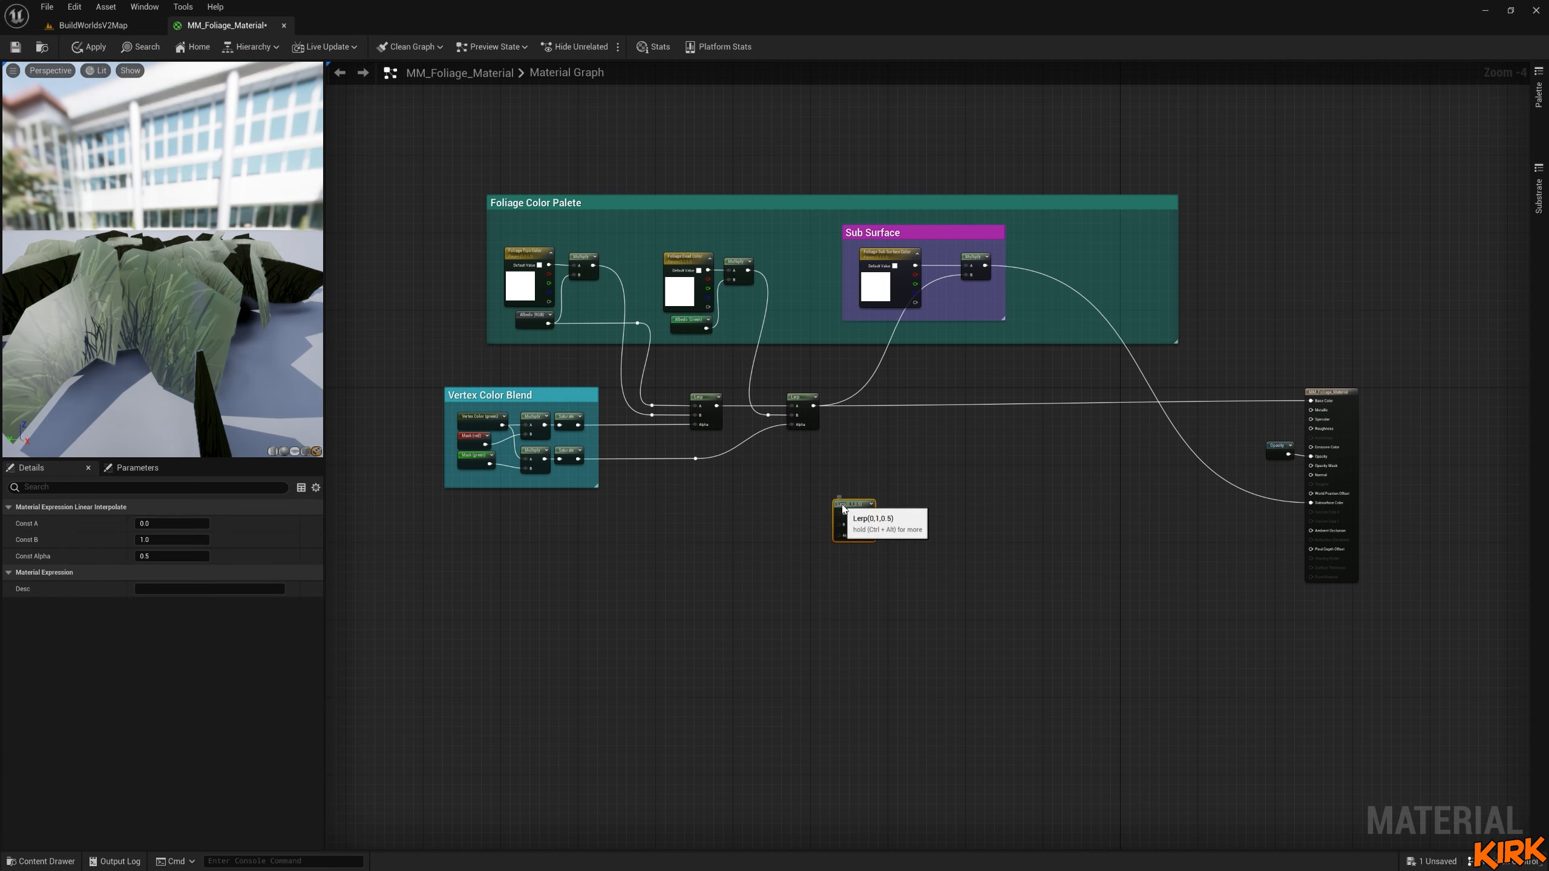
scroll(879, 491, "up", 2)
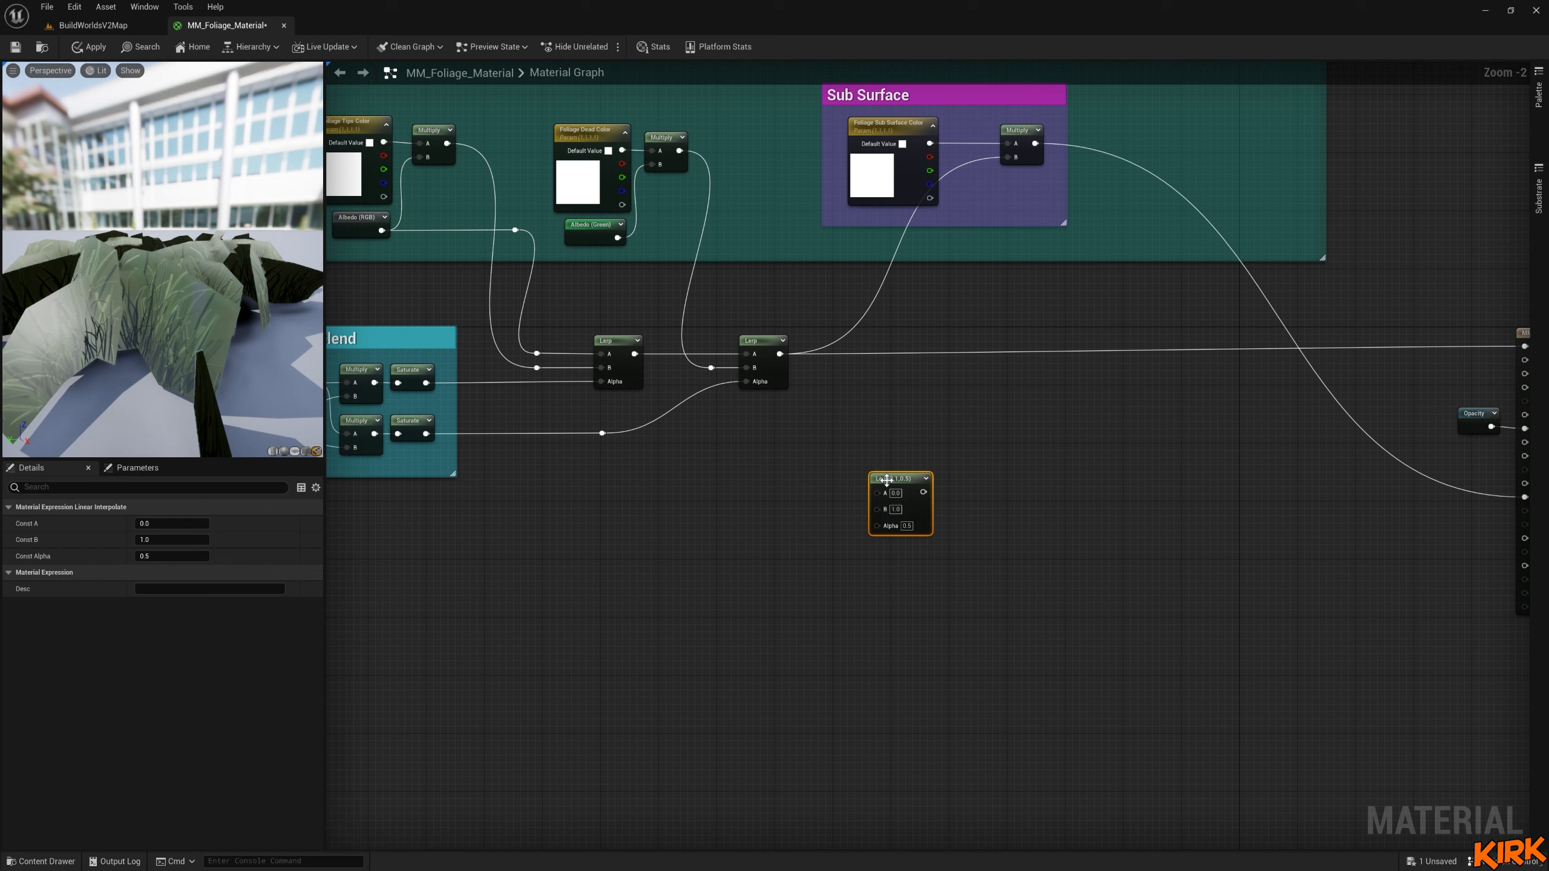
left_click_drag(895, 477, 938, 453)
right_click(720, 480)
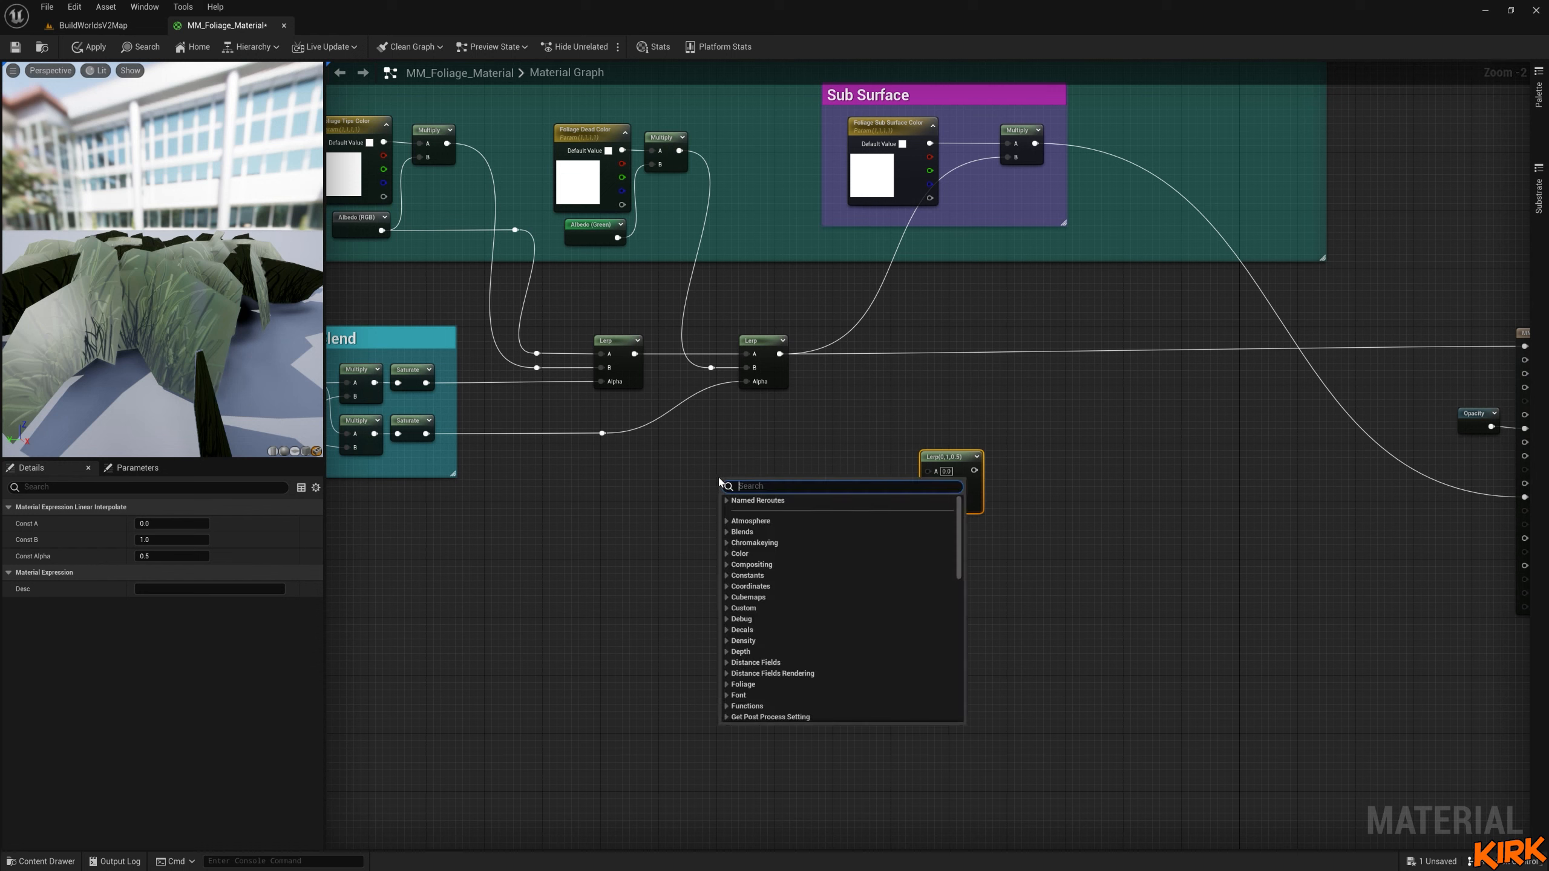
left_click(726, 501)
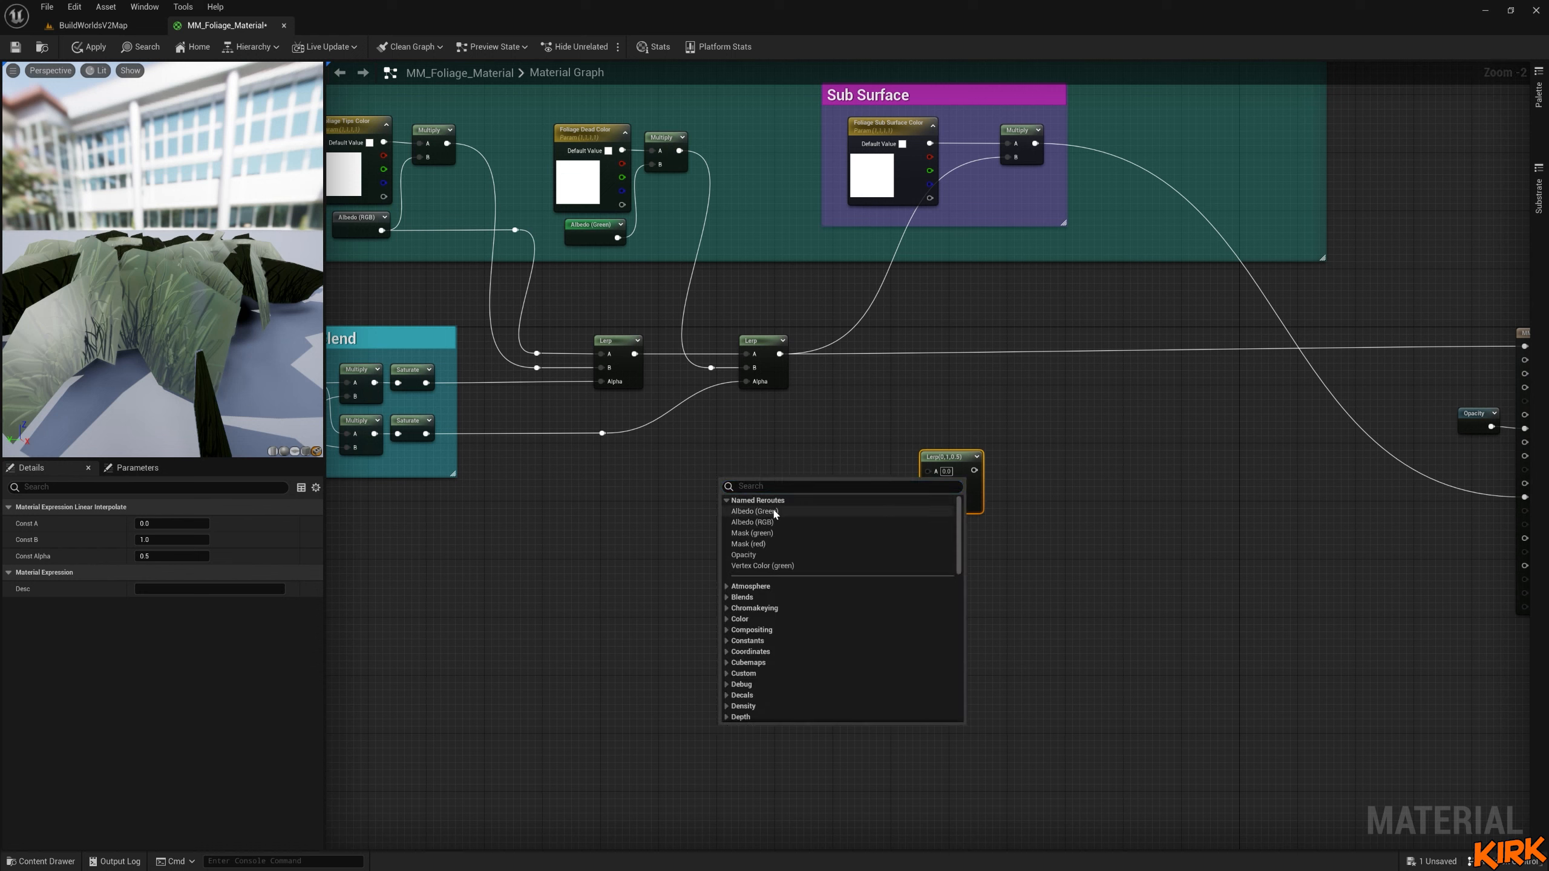
left_click(763, 565)
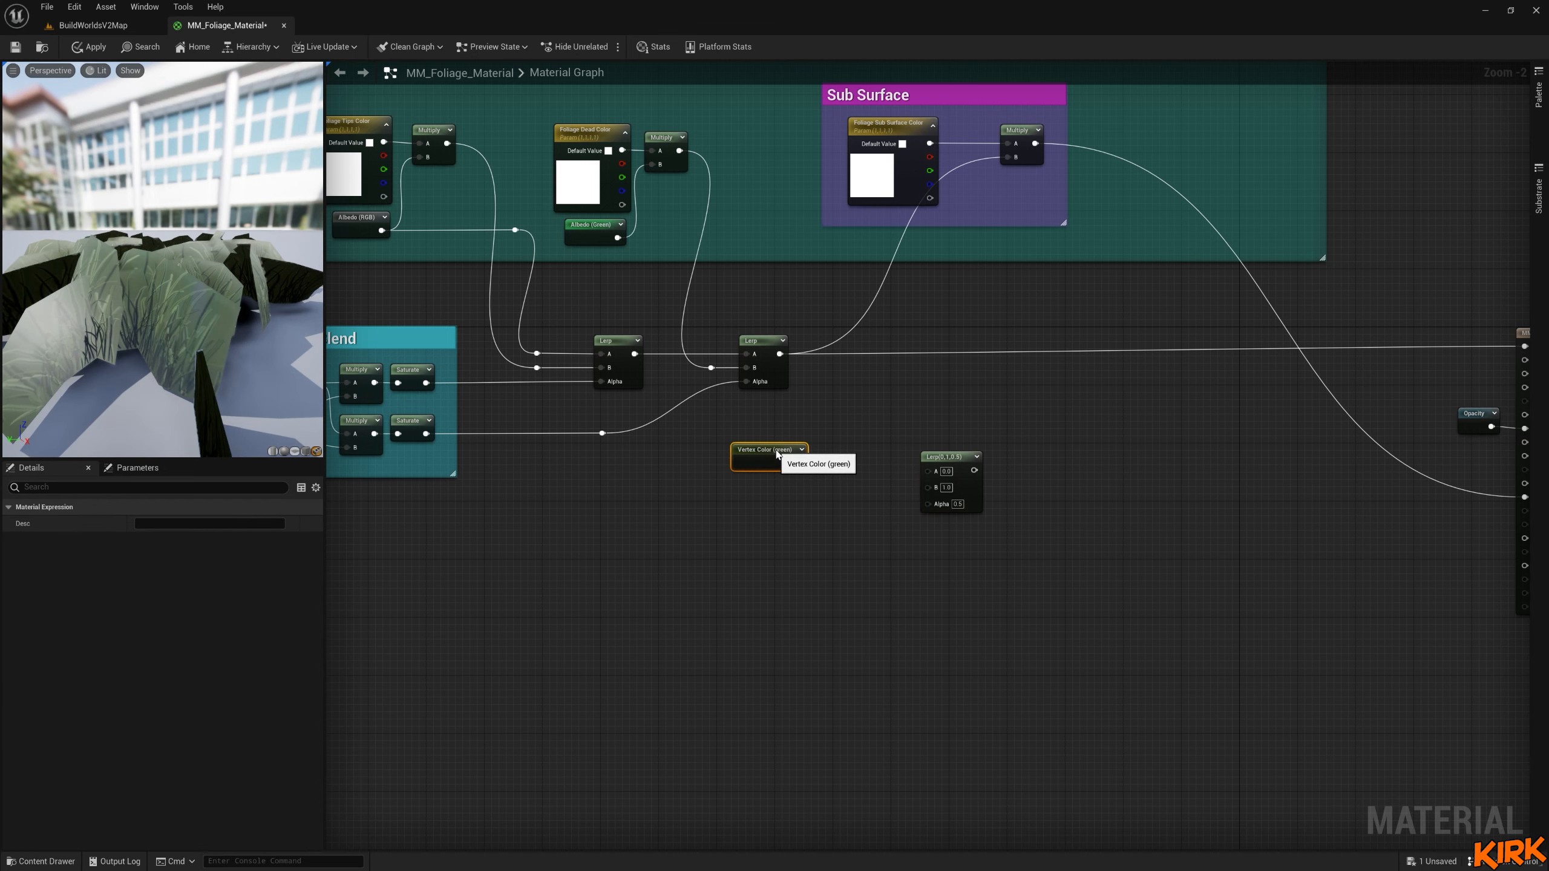
left_click_drag(758, 488, 927, 473)
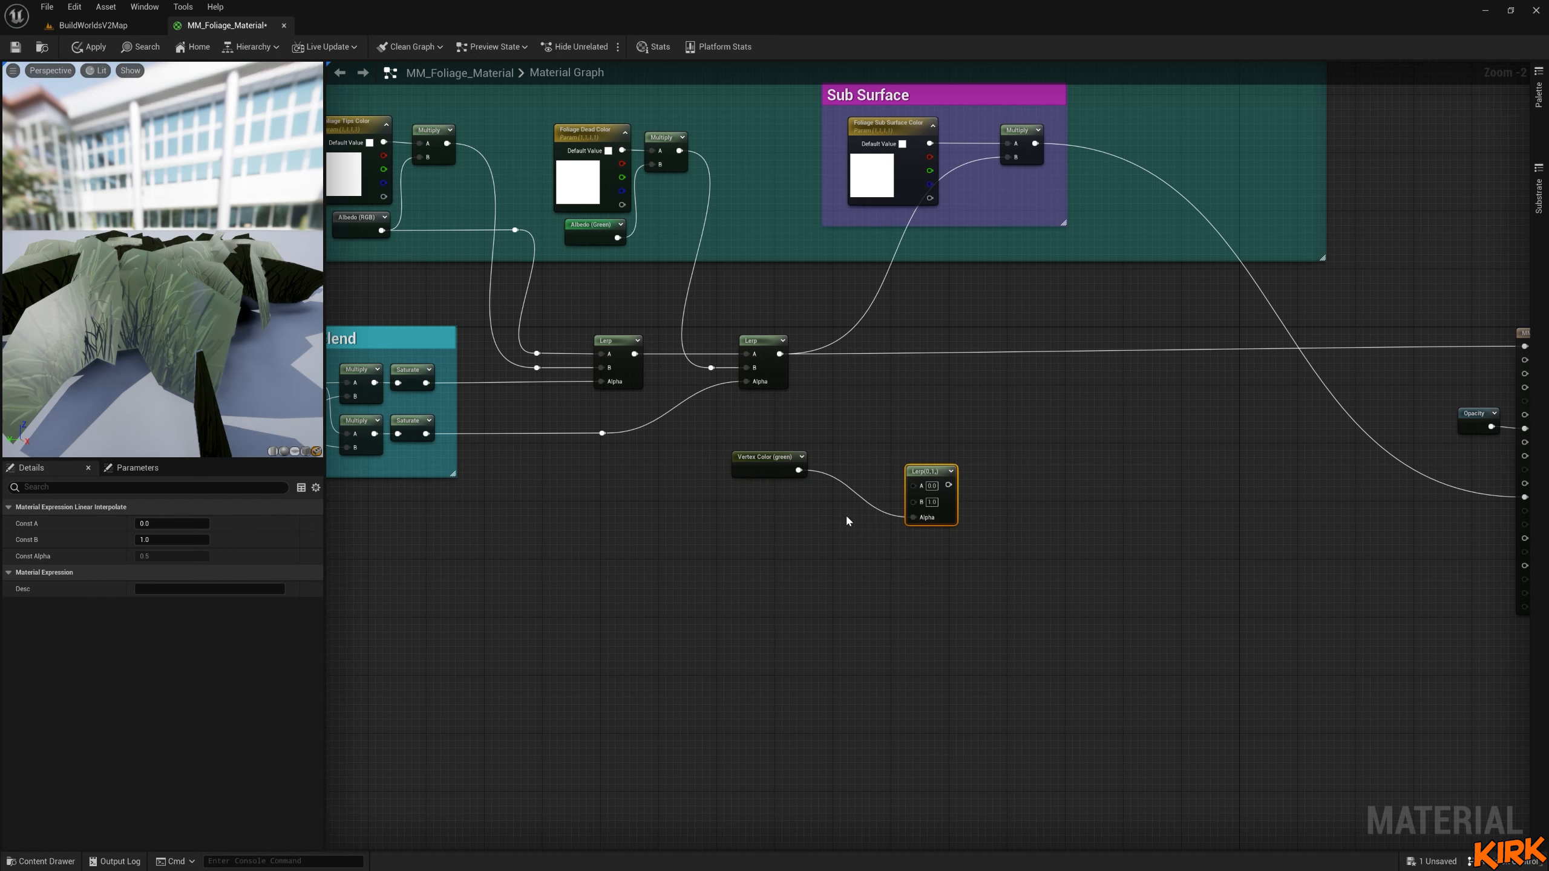
Add a scalar parameter named Specular Amount with default value 0.6, connect it to the new Lerp's B input, and tidy both nodes.
left_click(728, 533)
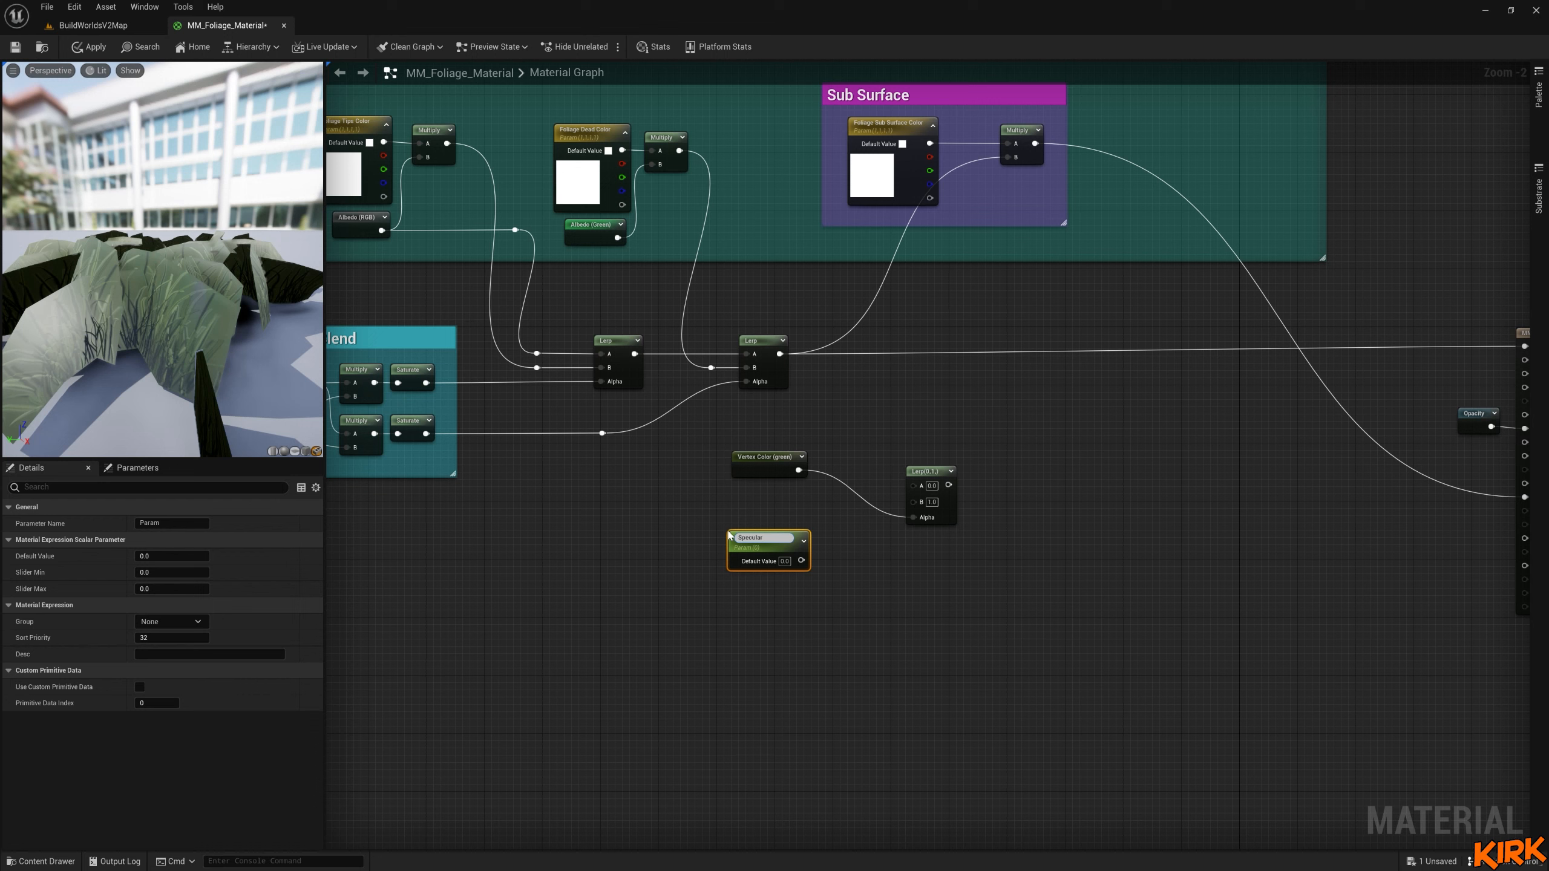
key("Return")
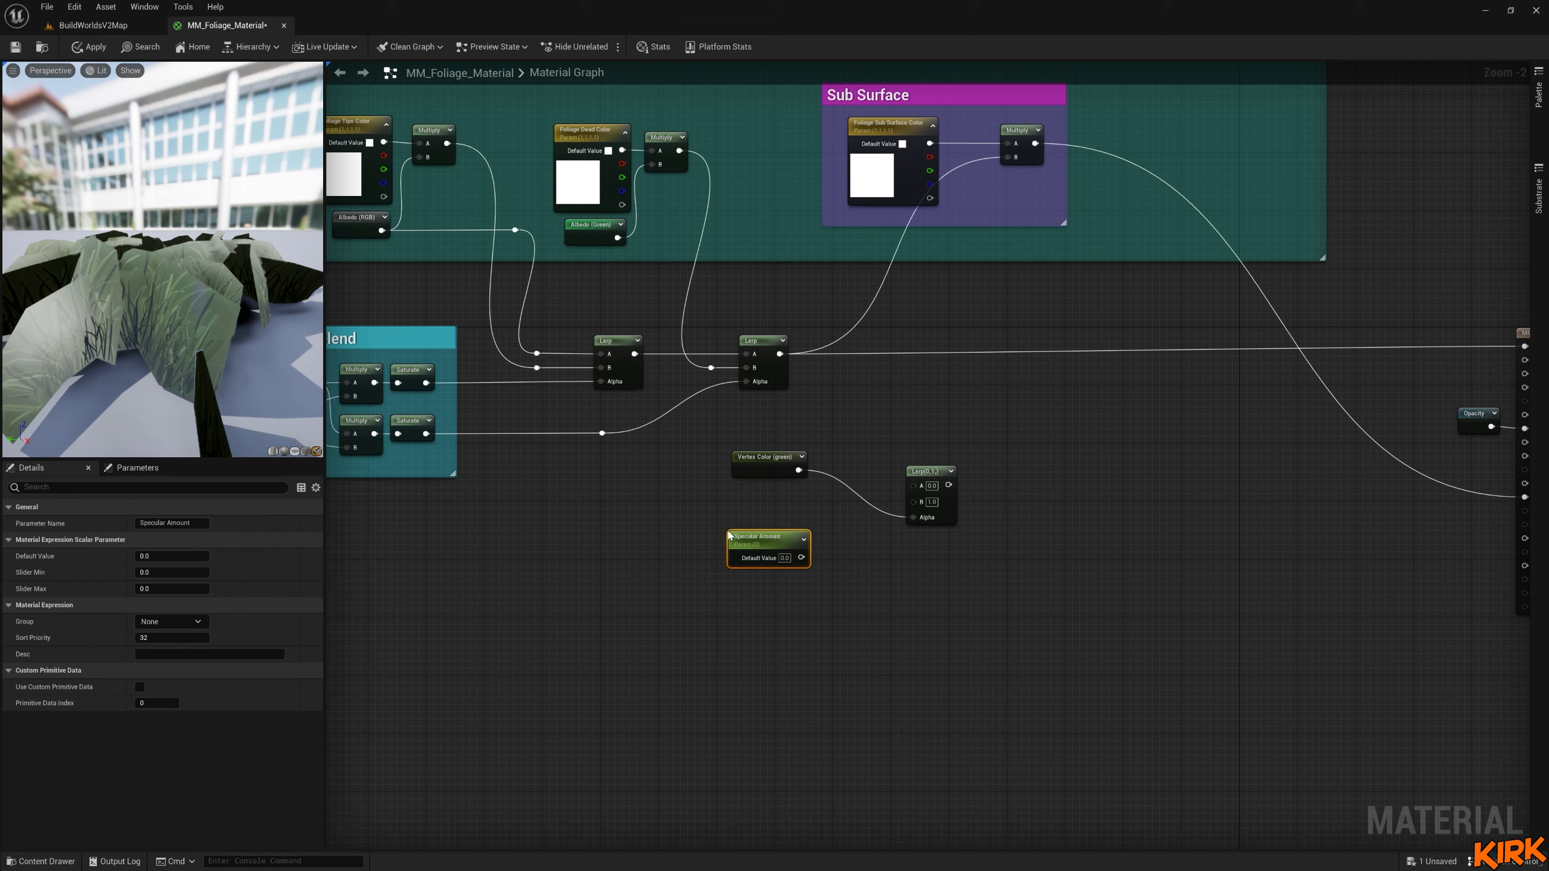
left_click(784, 558)
type("0.6")
key("Return")
left_click_drag(800, 557, 913, 501)
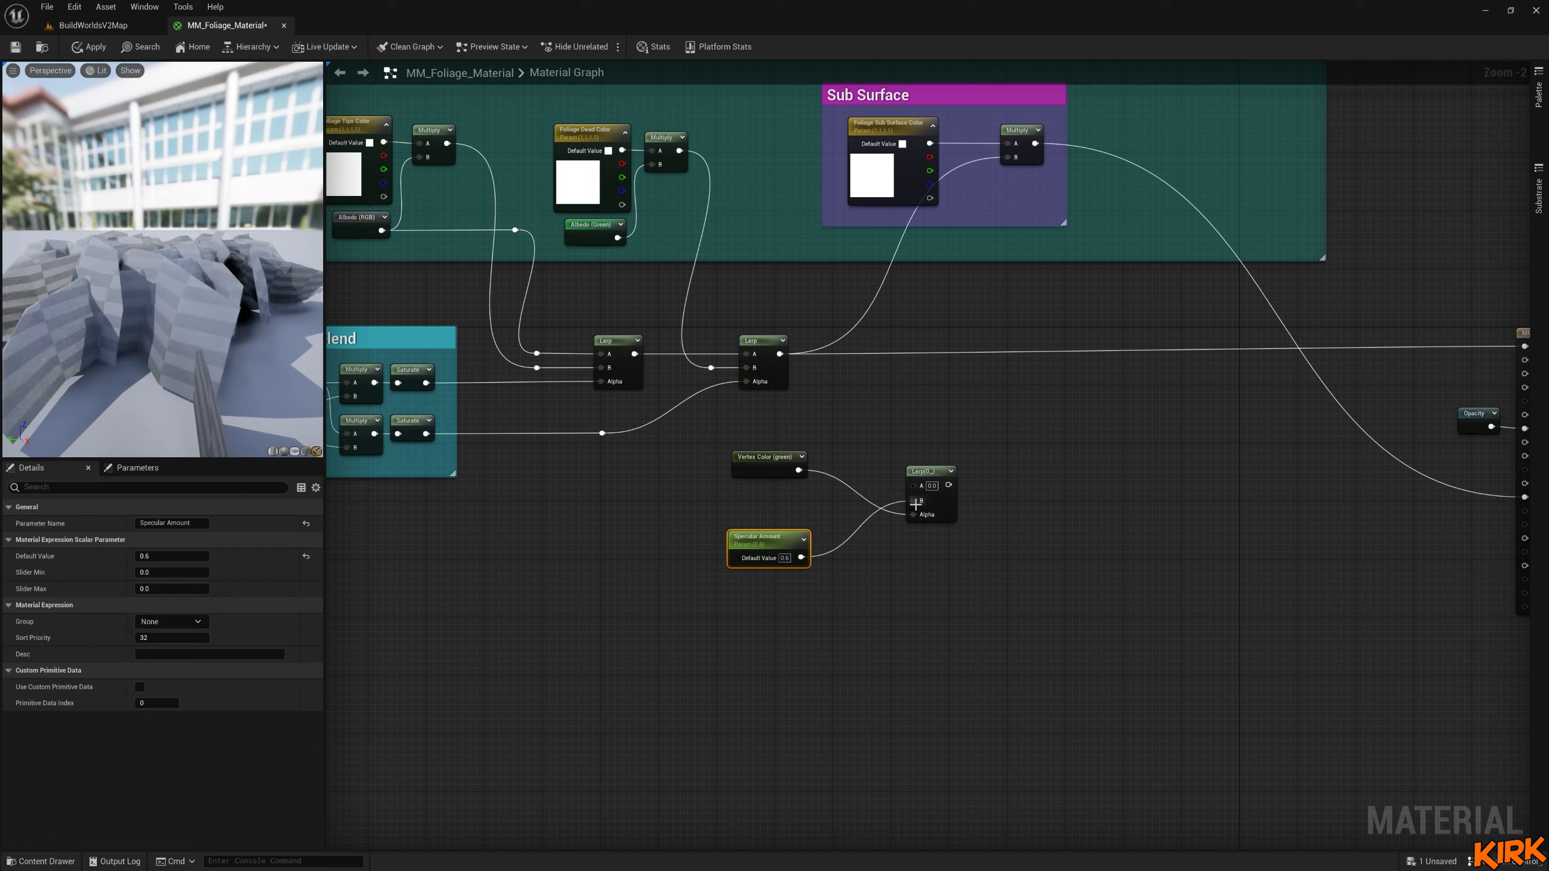
left_click_drag(741, 538, 744, 494)
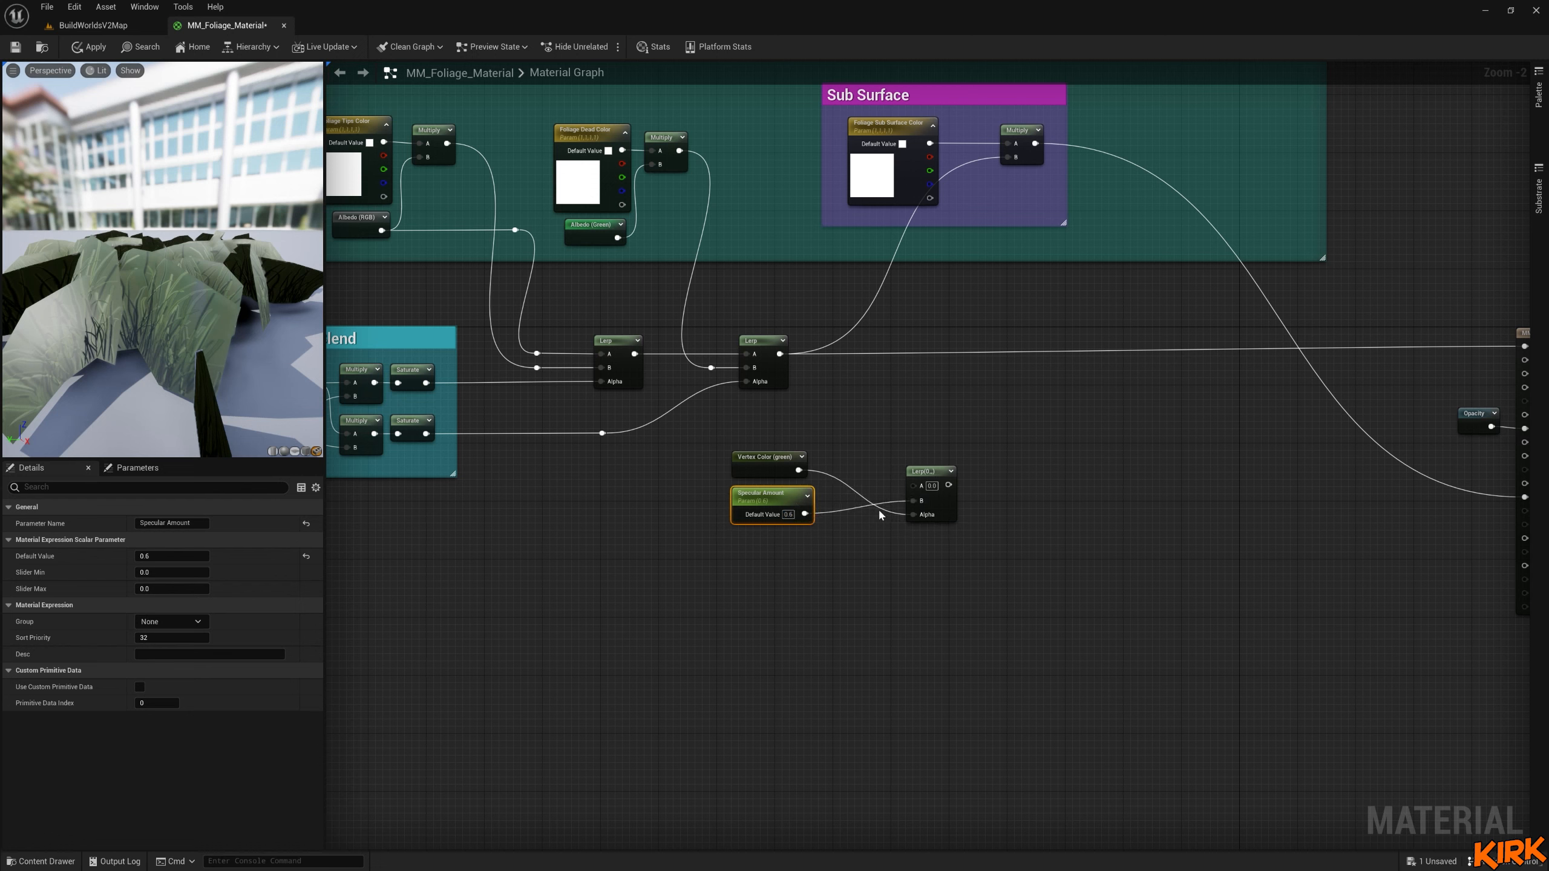
left_click_drag(942, 473, 946, 488)
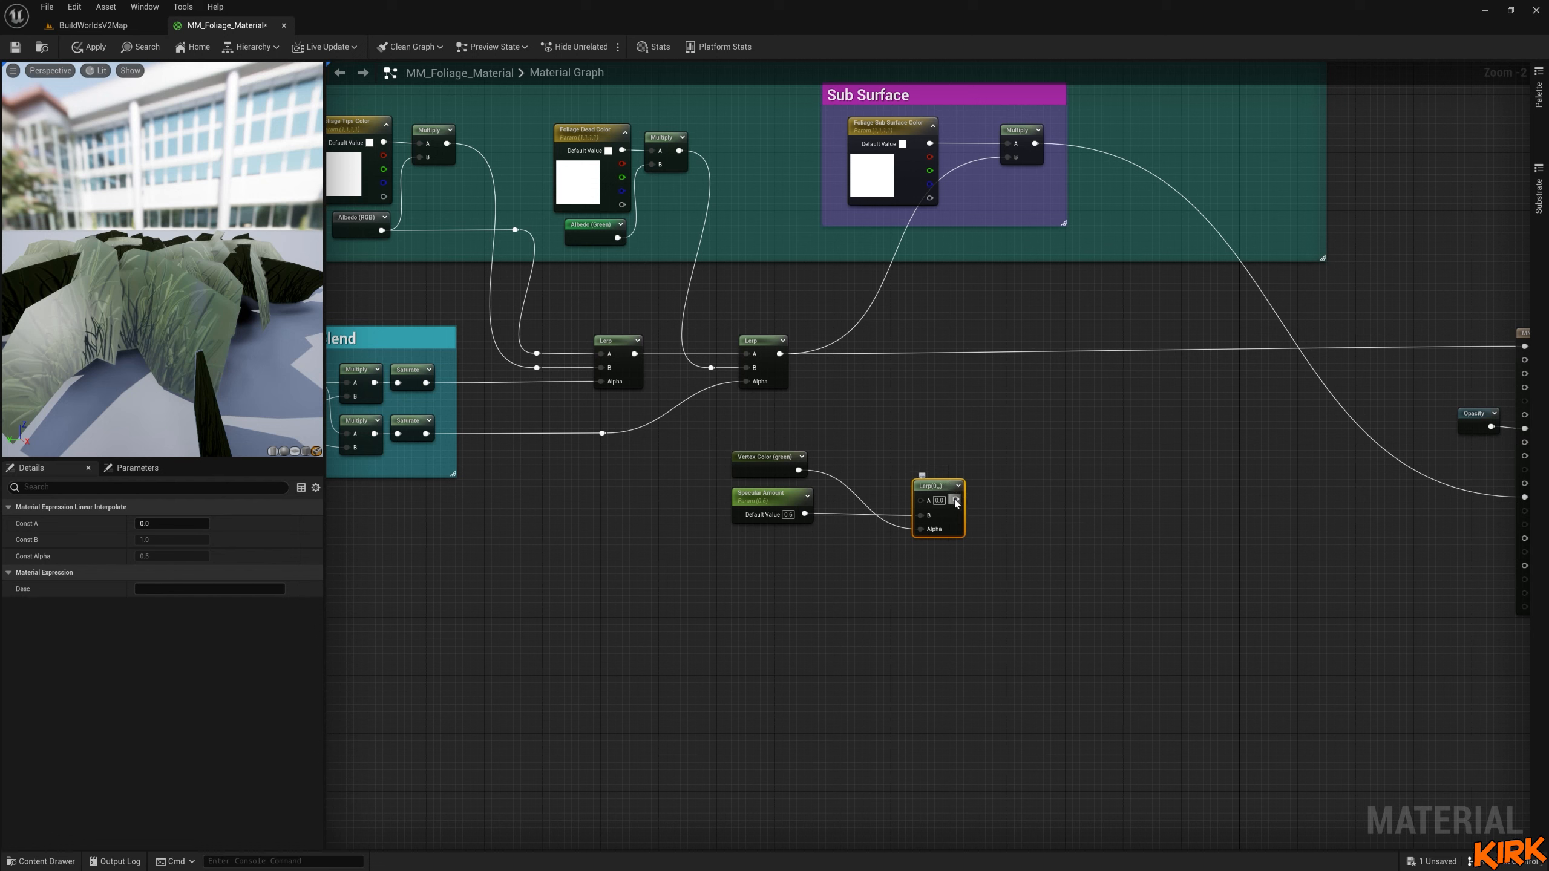
Multiply Vertex Color (green) as A by the new Lerp's result as B, and bring the Vertex Color and Specular Amount nodes closer.
left_click_drag(954, 500, 1009, 462)
type("mul")
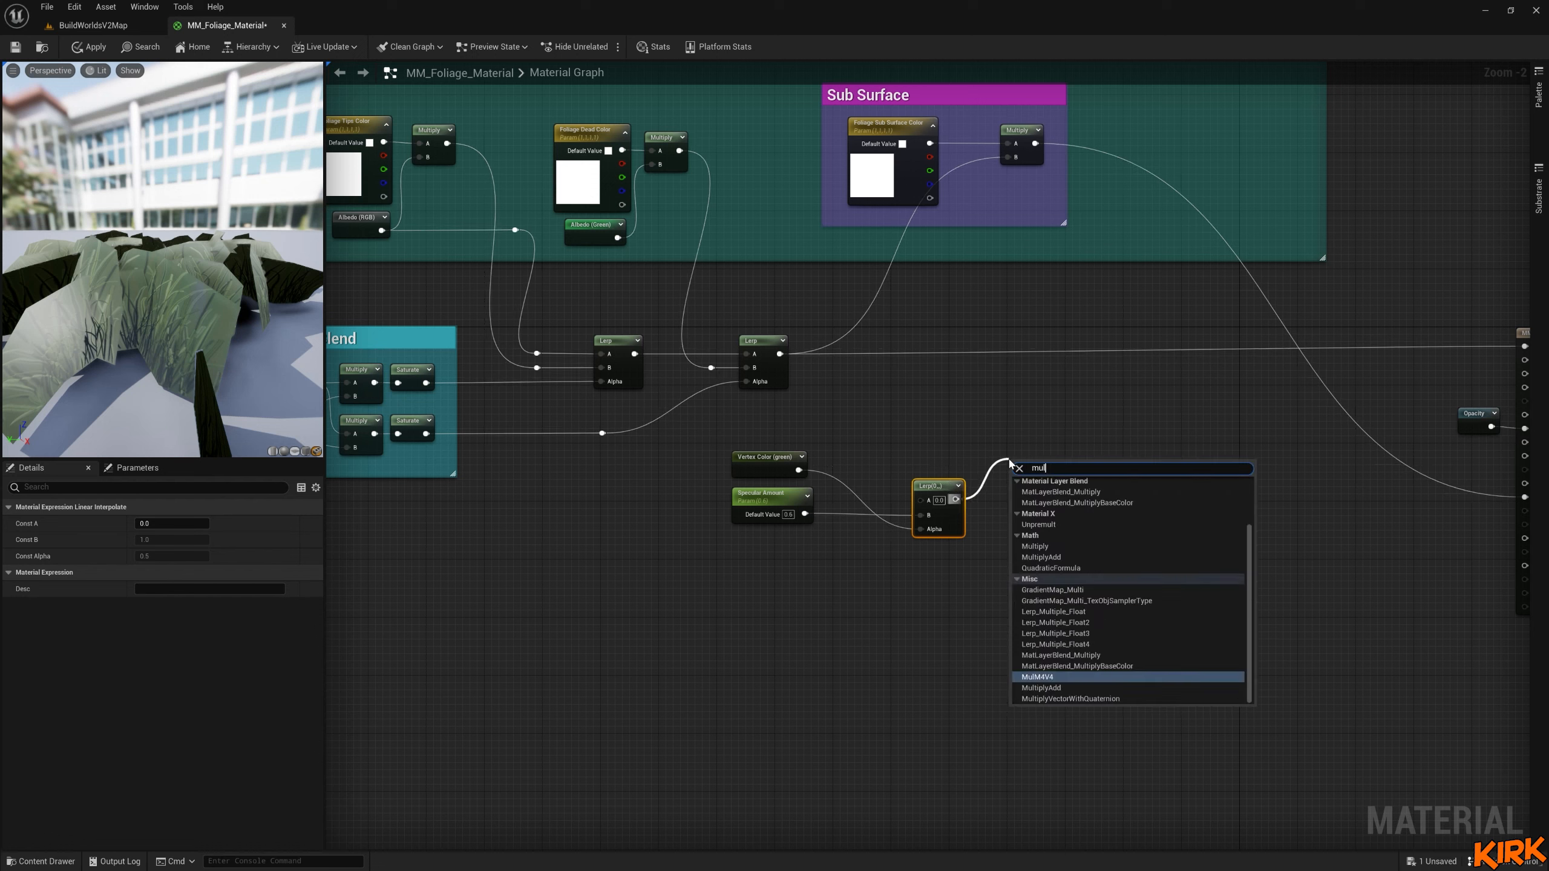
type("ti")
left_click(1053, 562)
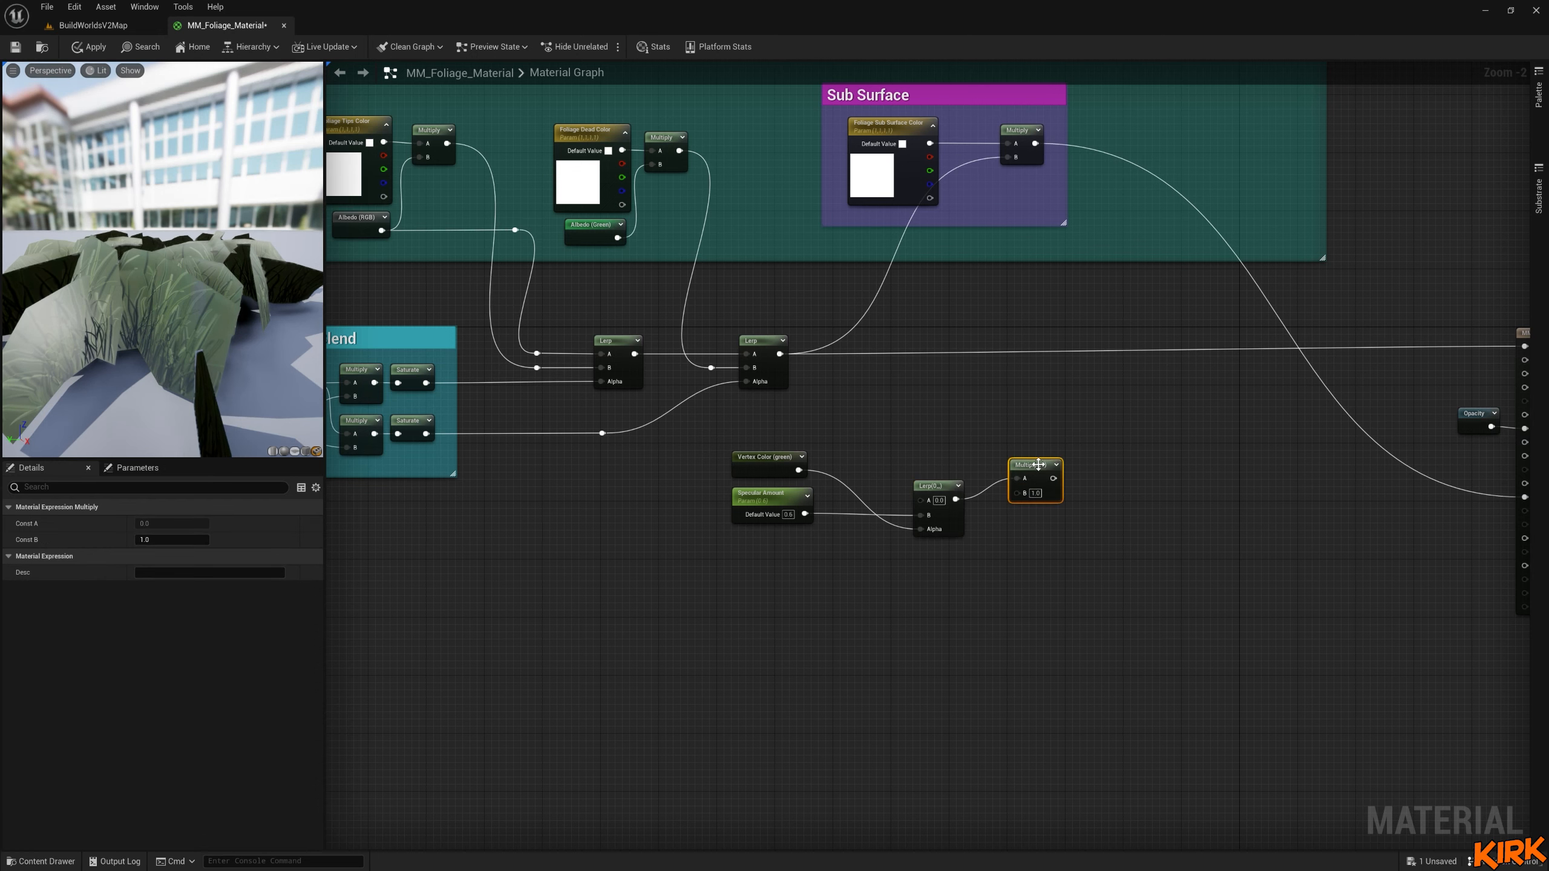
left_click_drag(1024, 466, 1022, 479)
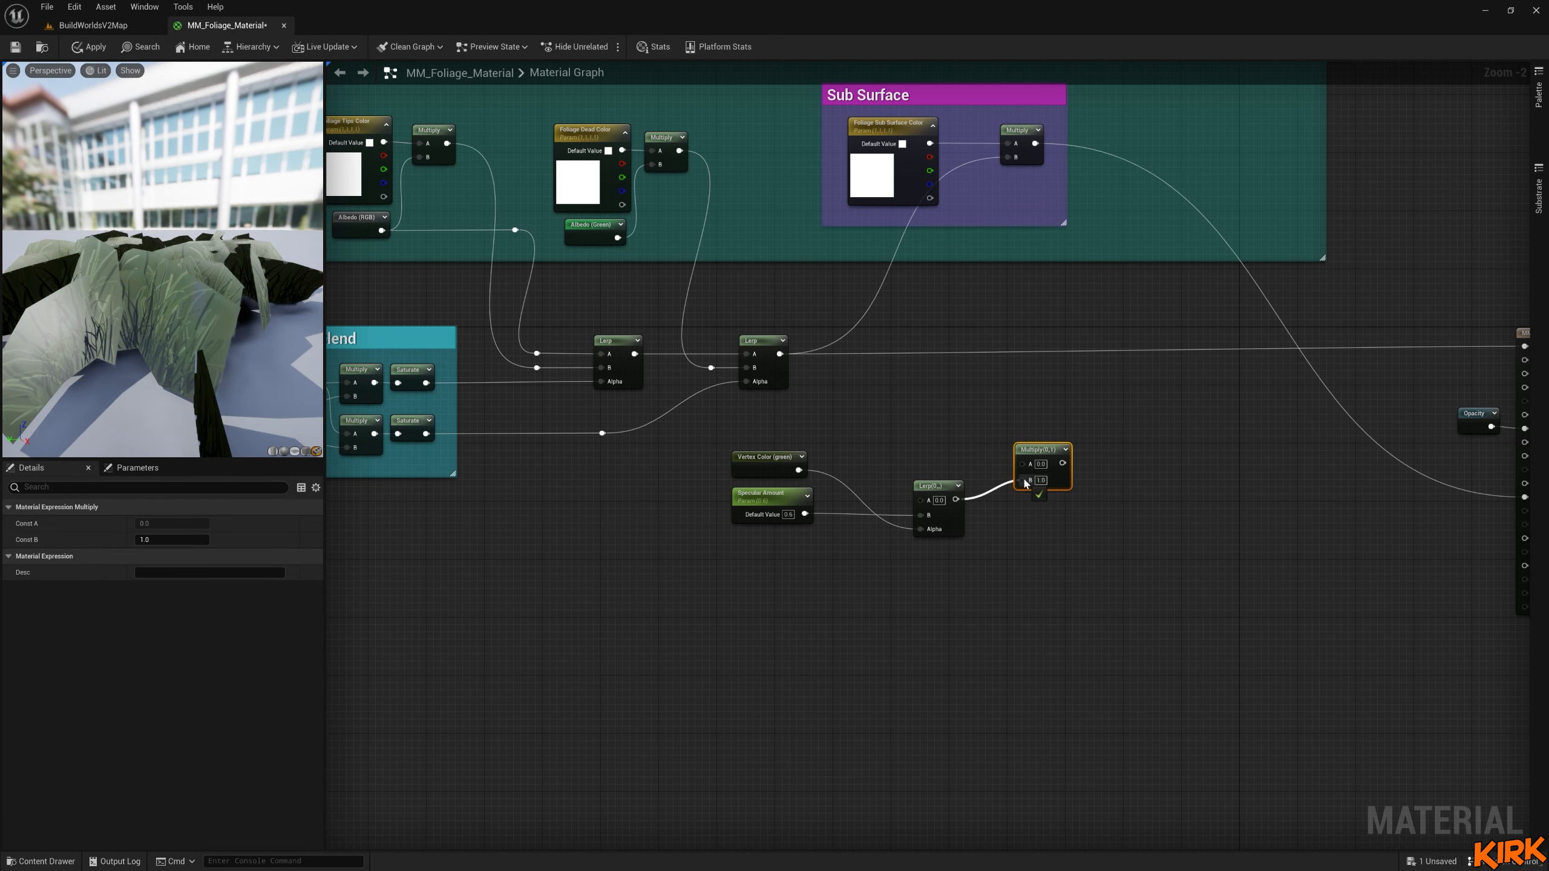
left_click_drag(798, 470, 1014, 456)
left_click(1052, 516)
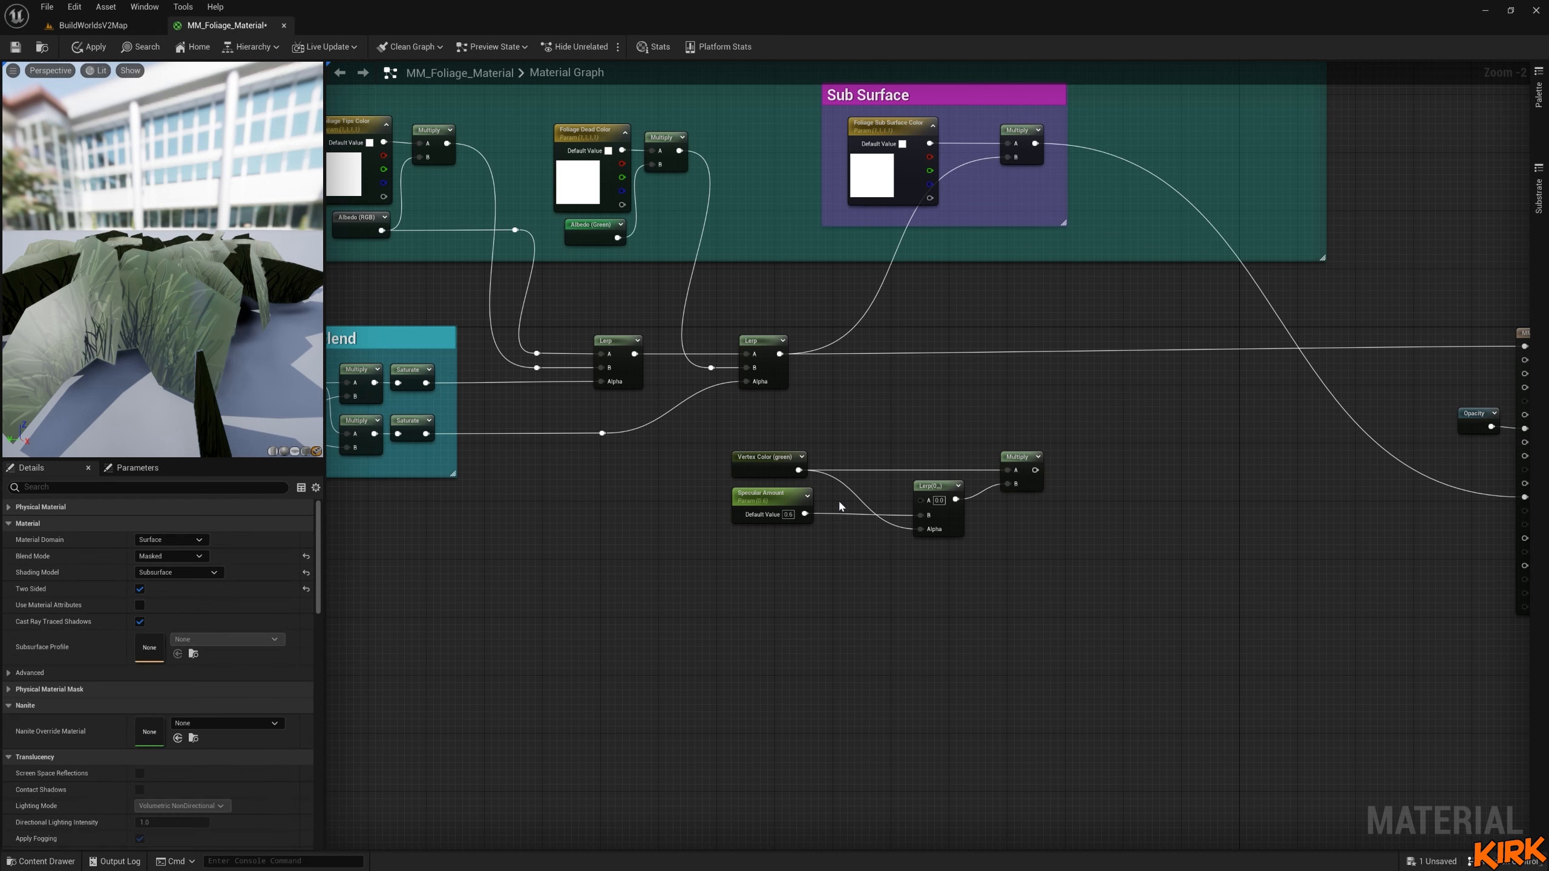
left_click_drag(725, 436, 812, 504)
left_click(886, 491)
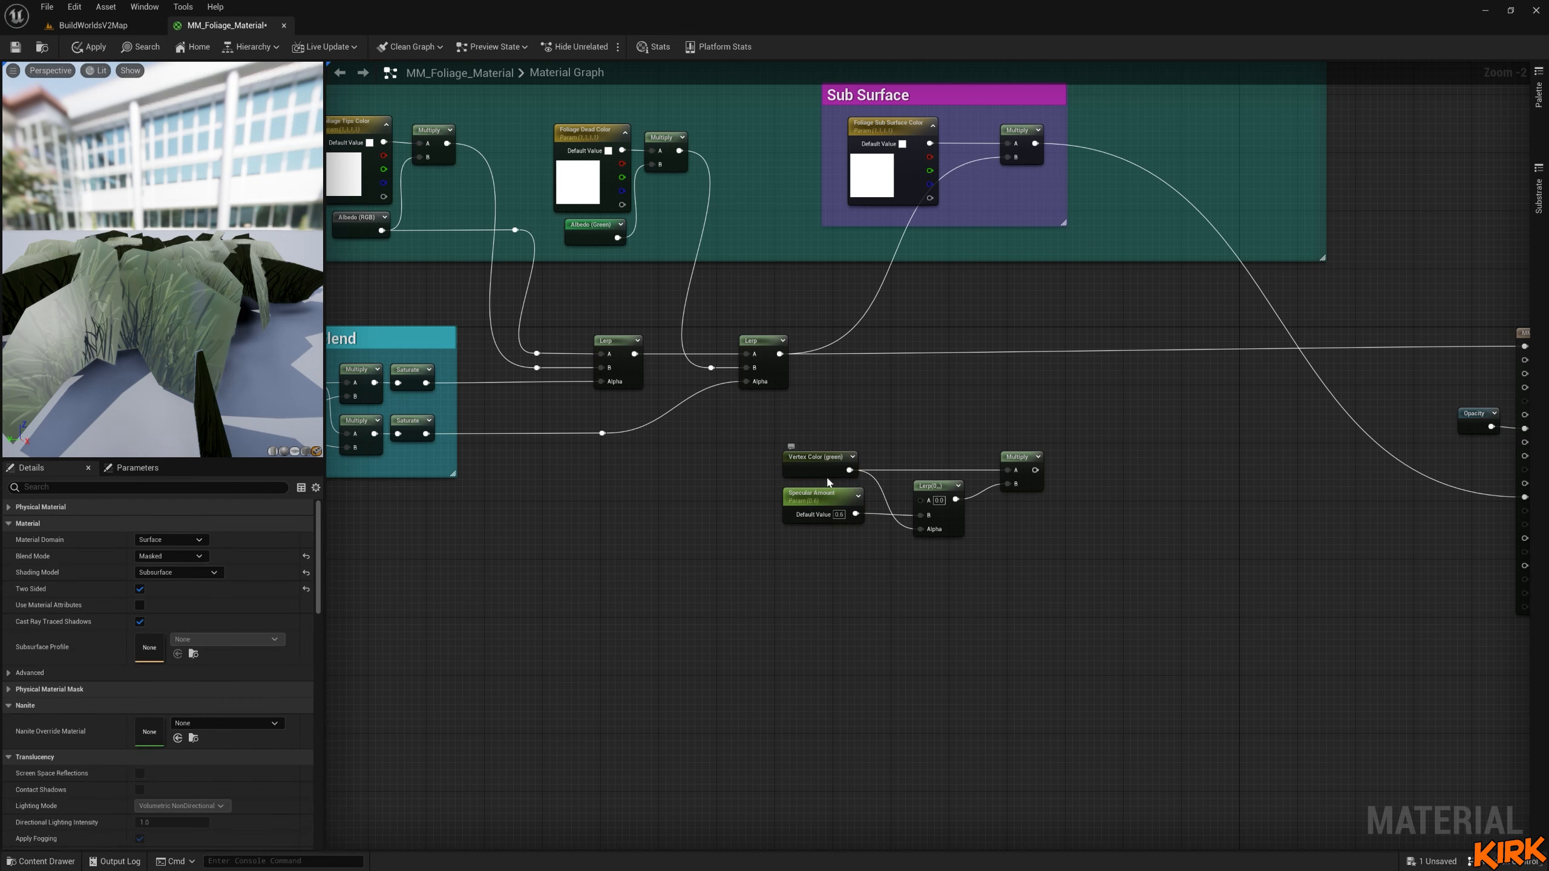
Connect the new Multiply output to the material's Specular input and examine the preview.
right_click_drag(695, 522, 1011, 635)
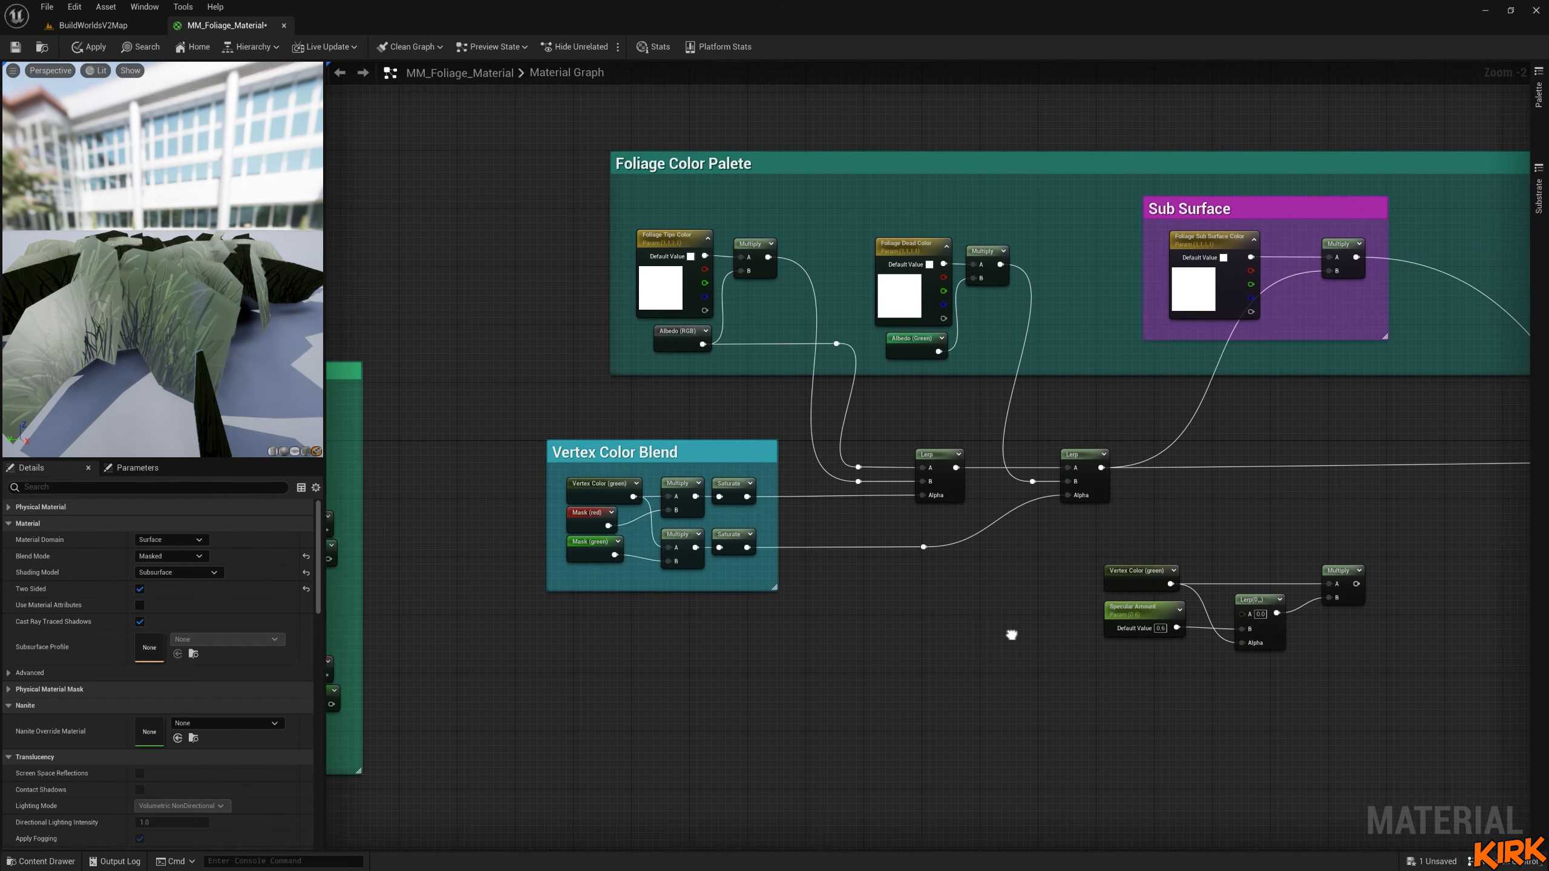
right_click_drag(1286, 433, 1093, 325)
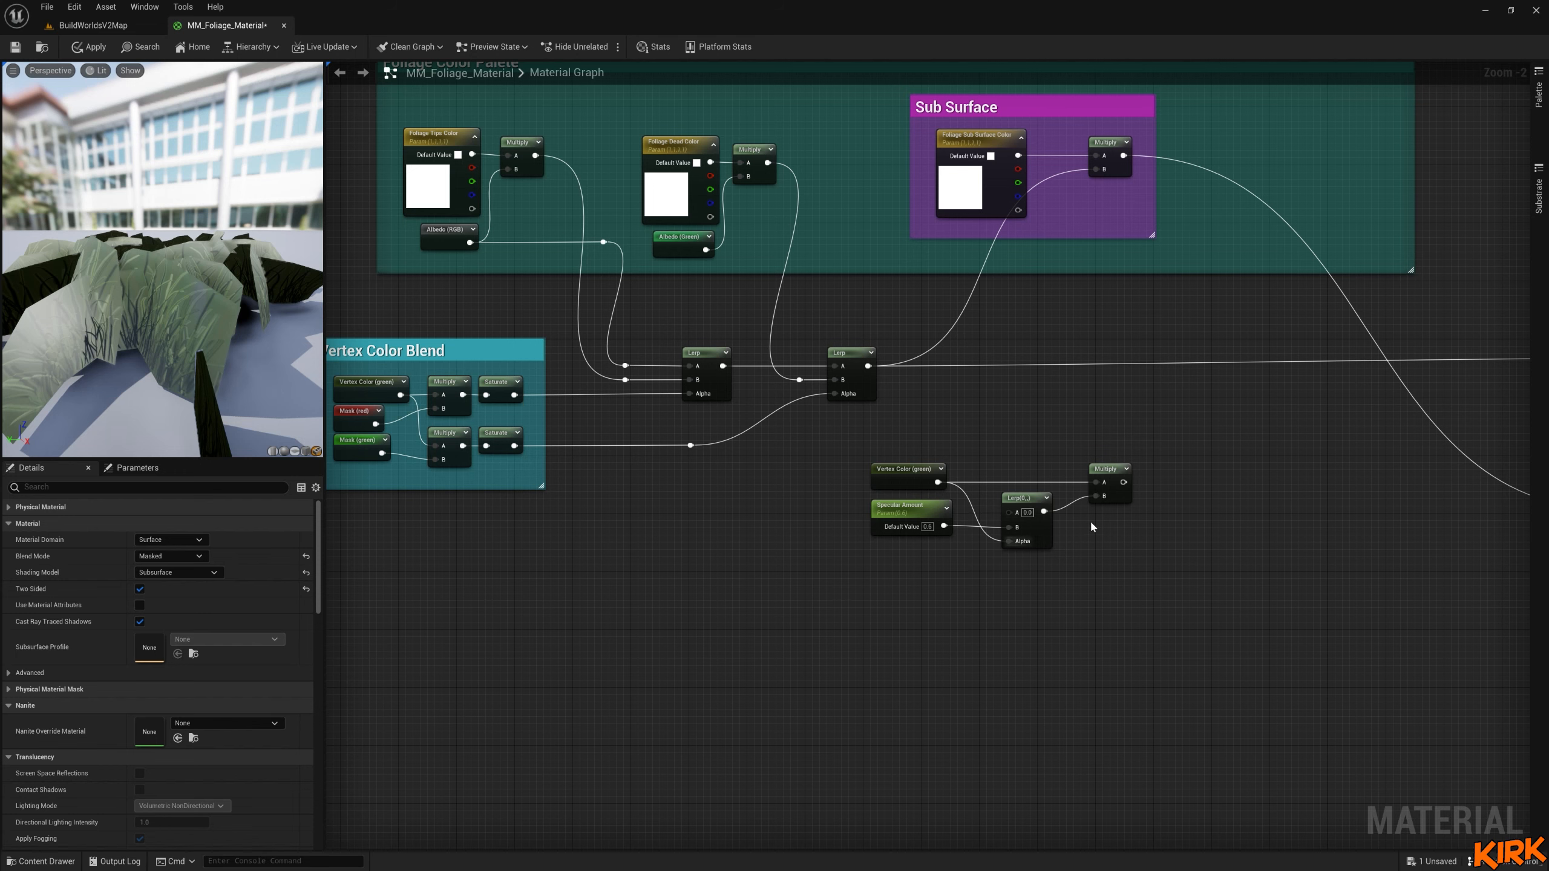
right_click_drag(498, 293, 520, 302)
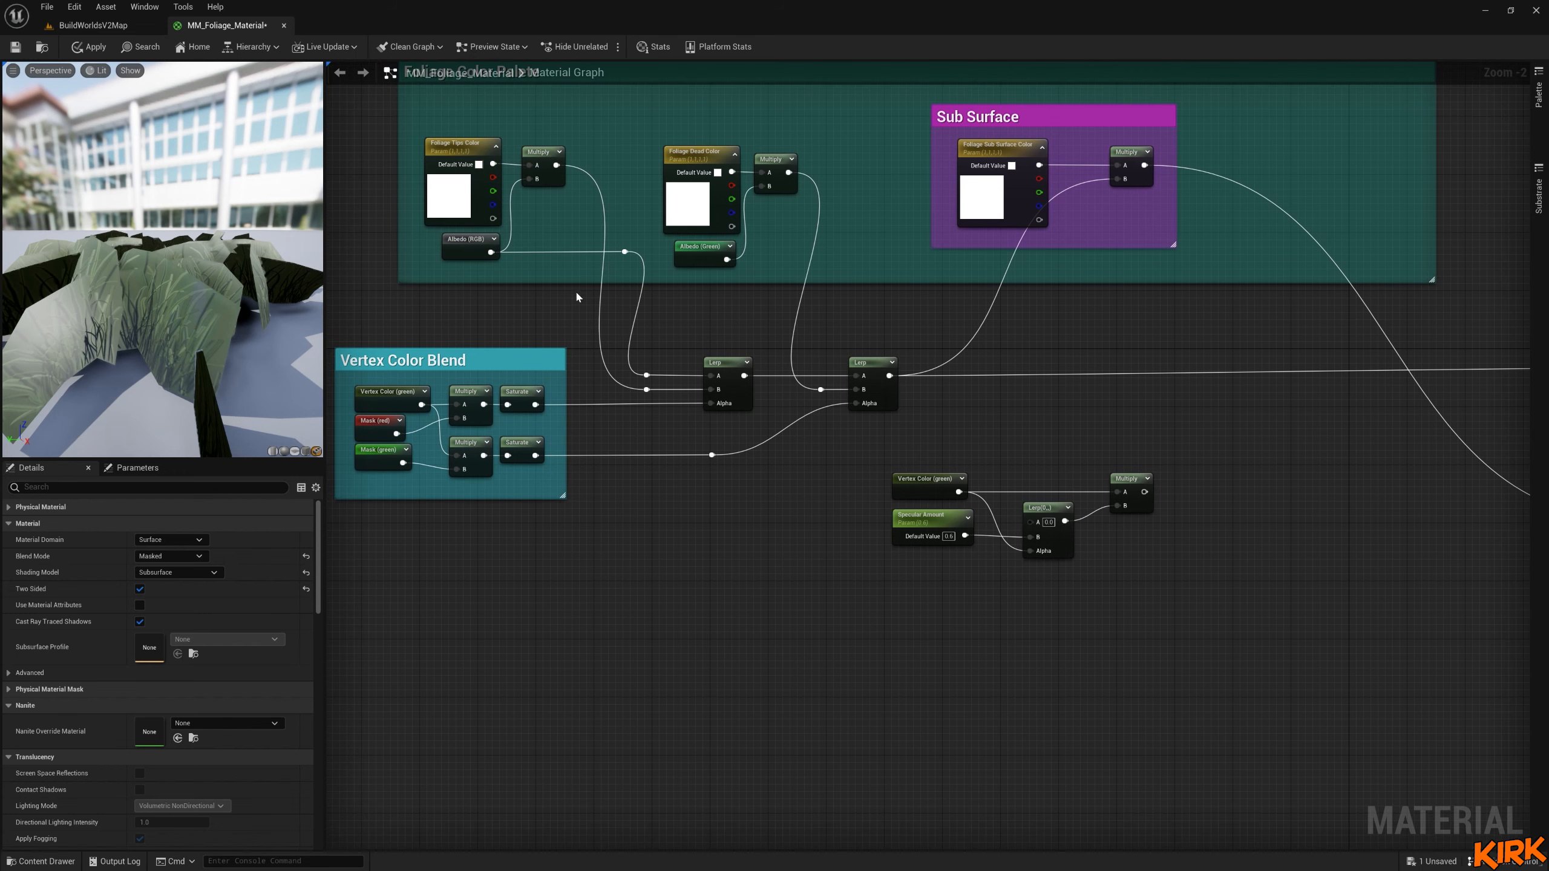
right_click_drag(582, 499, 713, 495)
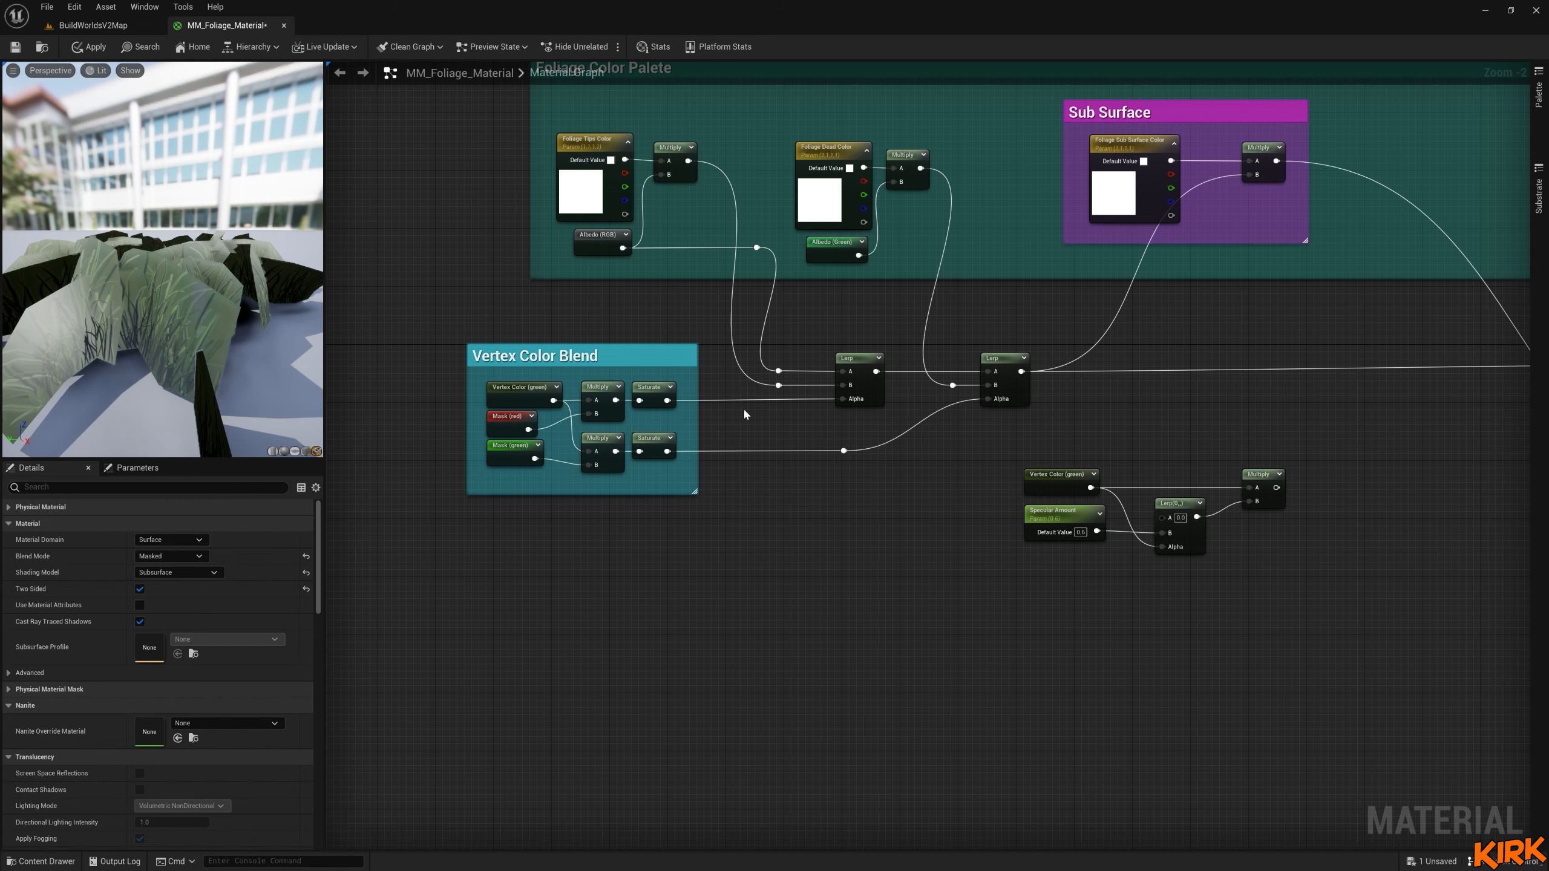
right_click_drag(1315, 566, 975, 537)
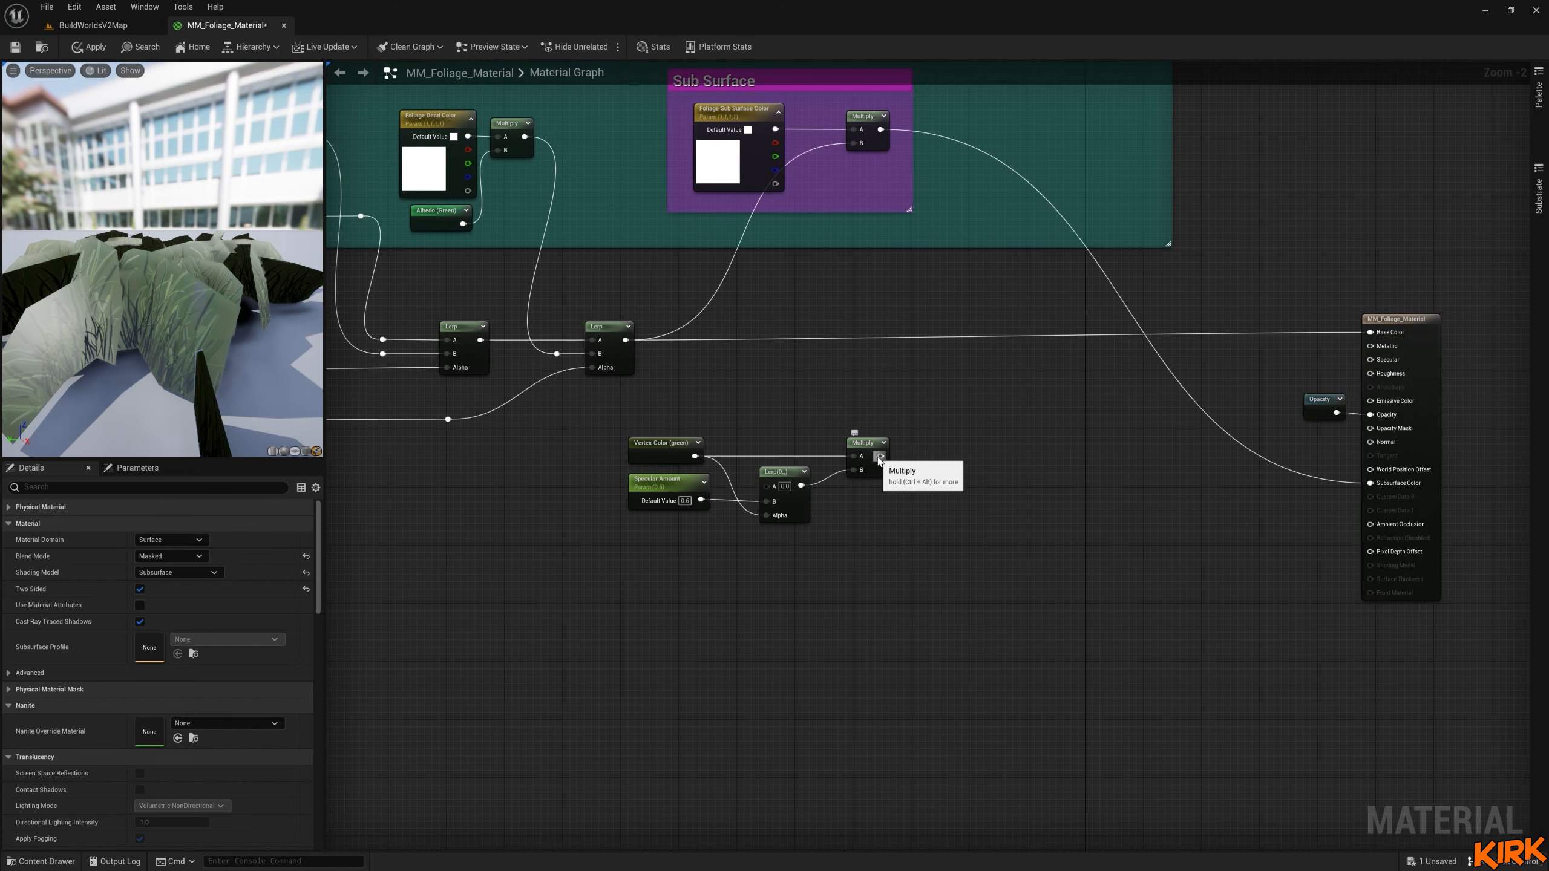
left_click_drag(881, 455, 1372, 361)
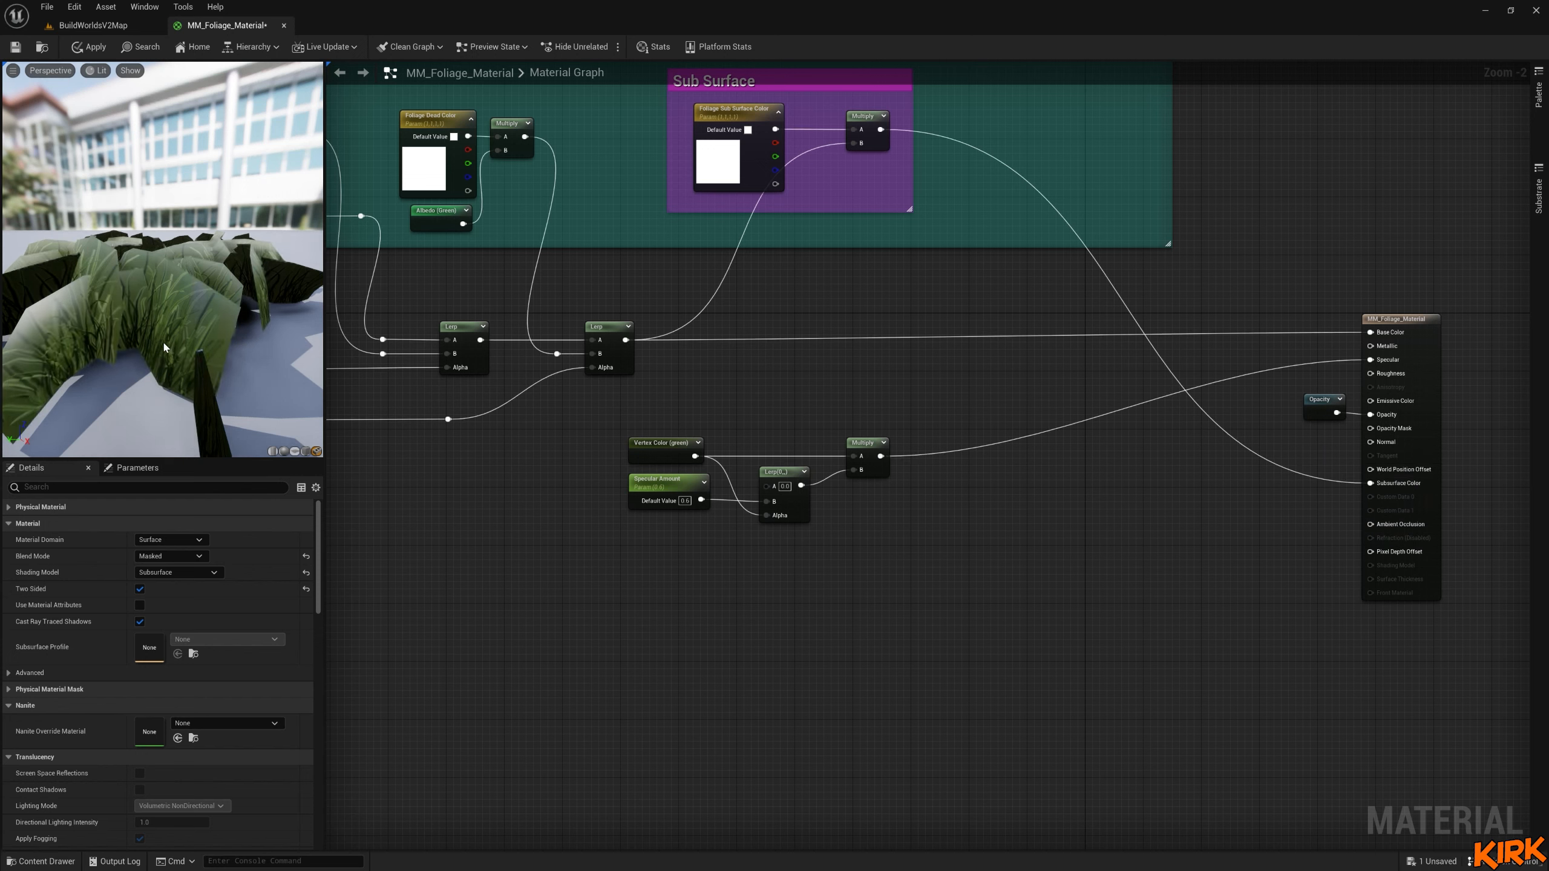
left_click_drag(180, 351, 287, 323)
Reconnect the Opacity reroute from the material's Opacity input to Opacity Mask, and inspect the grass in the preview.
left_click_drag(1352, 424, 1370, 427)
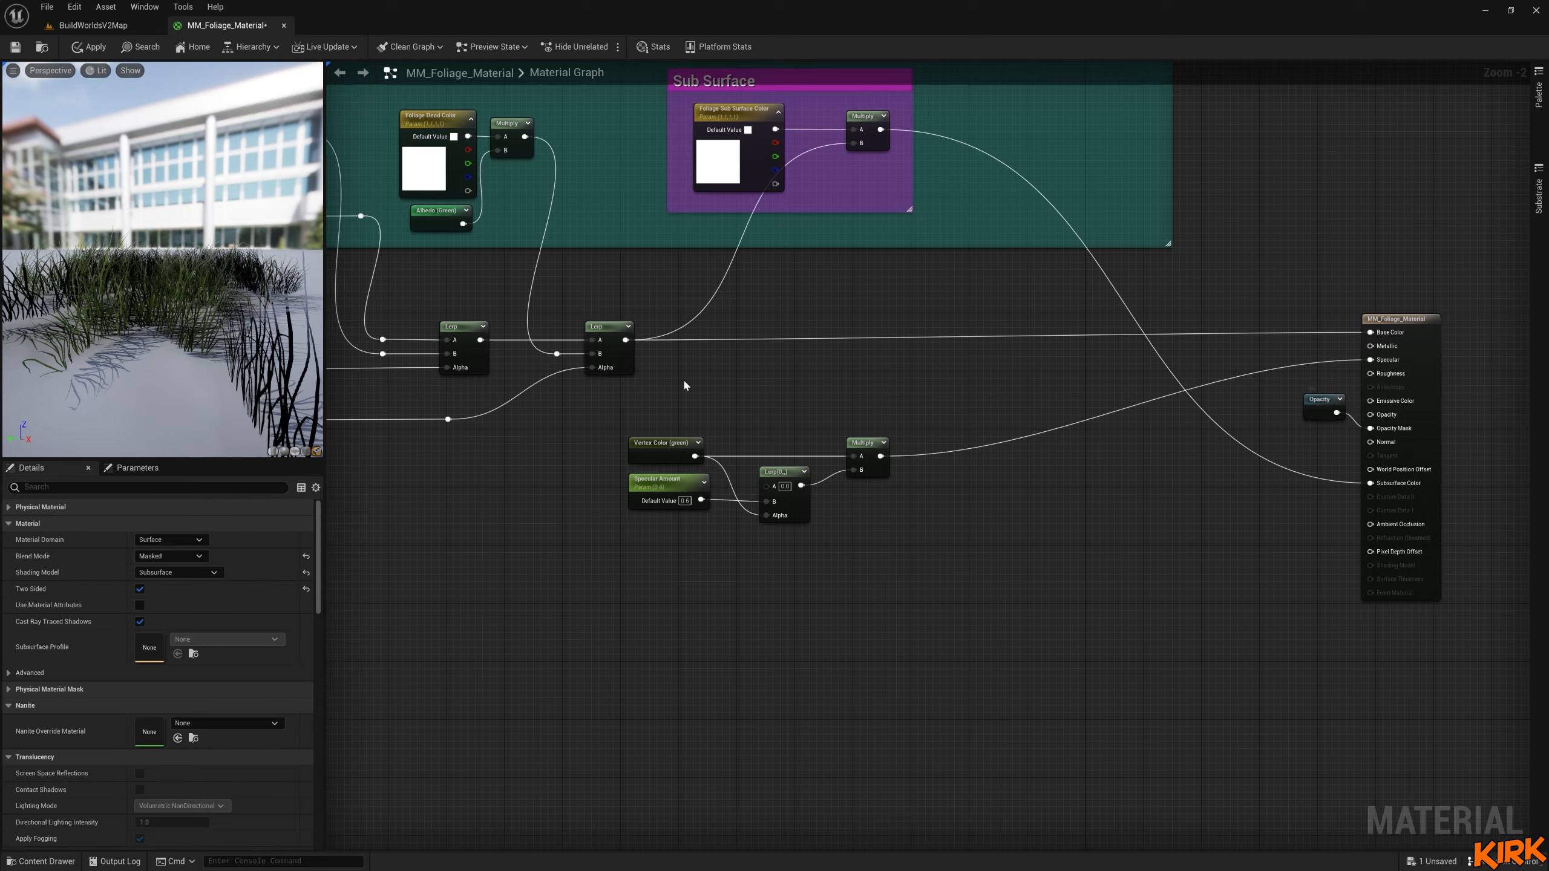
left_click_drag(198, 341, 91, 330)
scroll(201, 330, "up", 5)
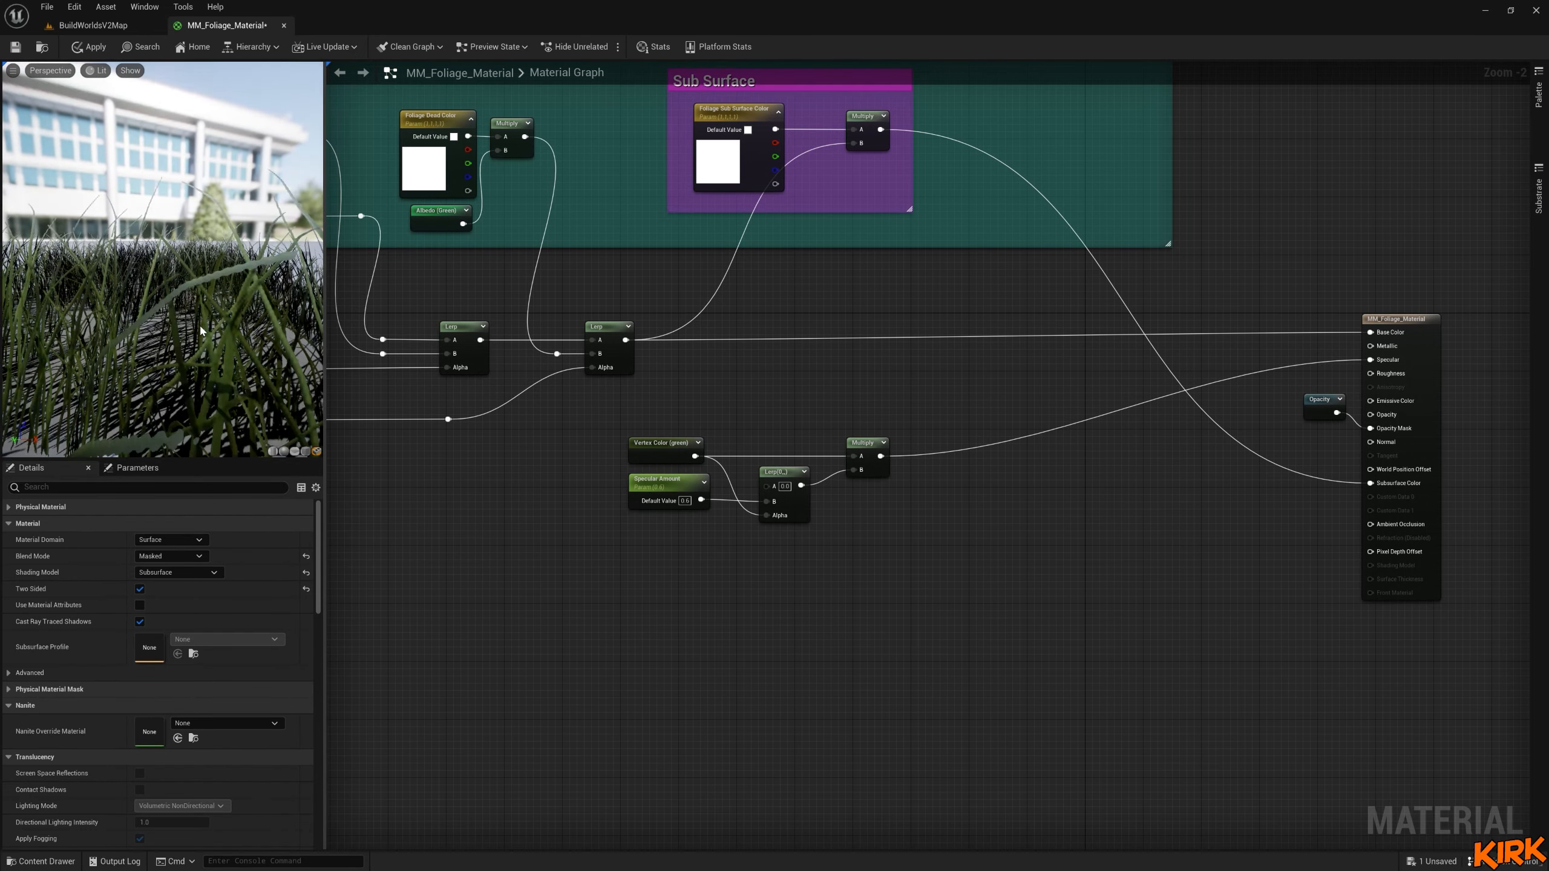
scroll(200, 329, "down", 5)
scroll(200, 297, "up", 5)
left_click_drag(201, 294, 221, 306)
scroll(221, 307, "down", 5)
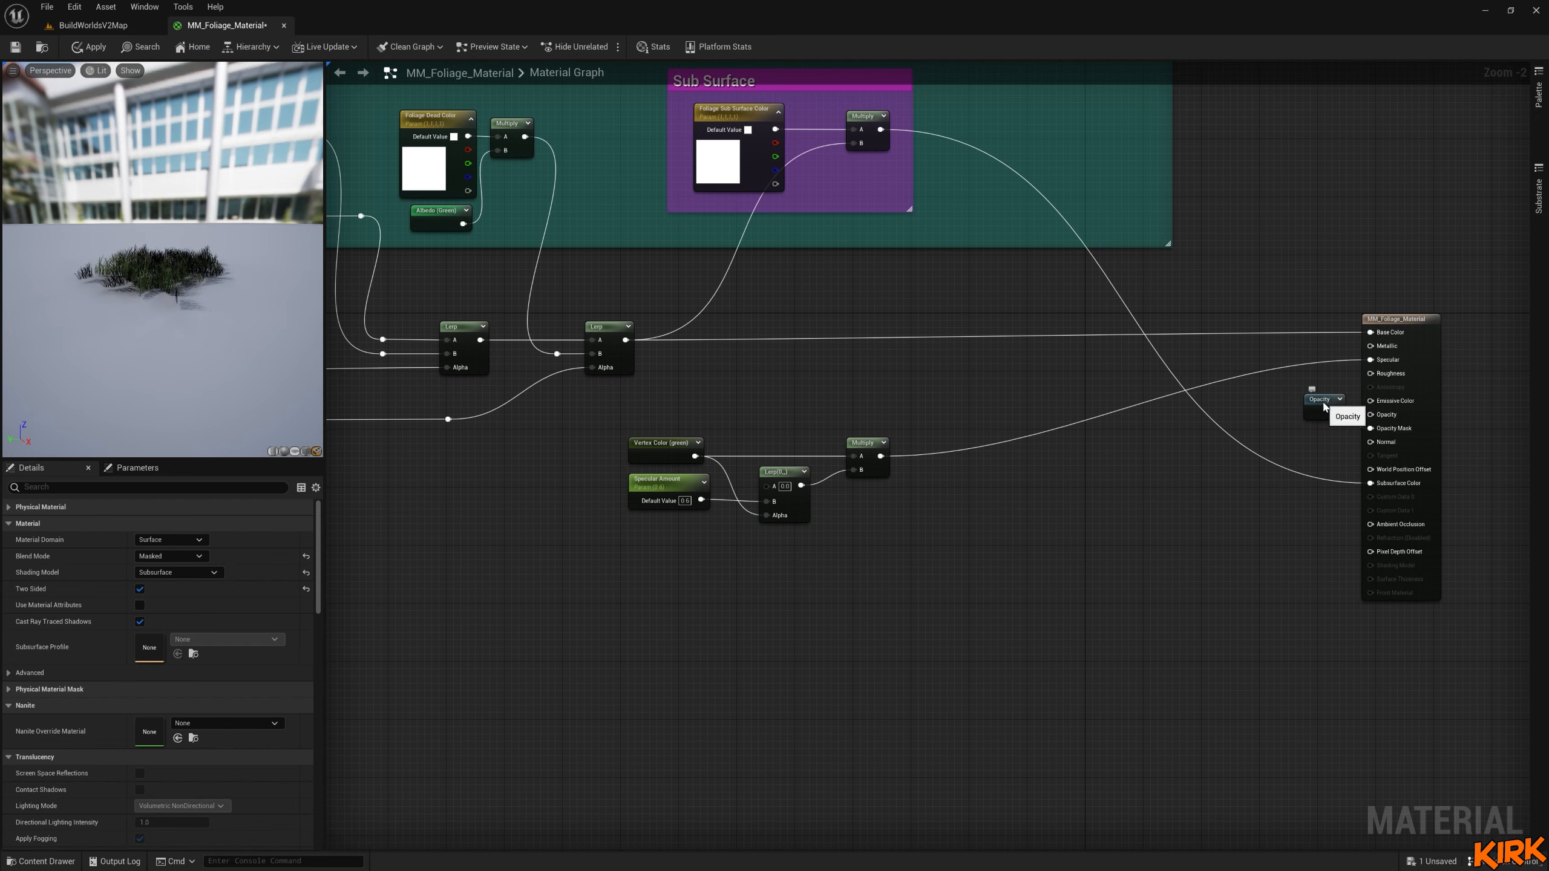
Reposition the Opacity reroute node beside the material's Opacity Mask input.
left_click_drag(1334, 407, 1308, 433)
right_click_drag(615, 400, 1111, 517)
right_click_drag(517, 394, 902, 340)
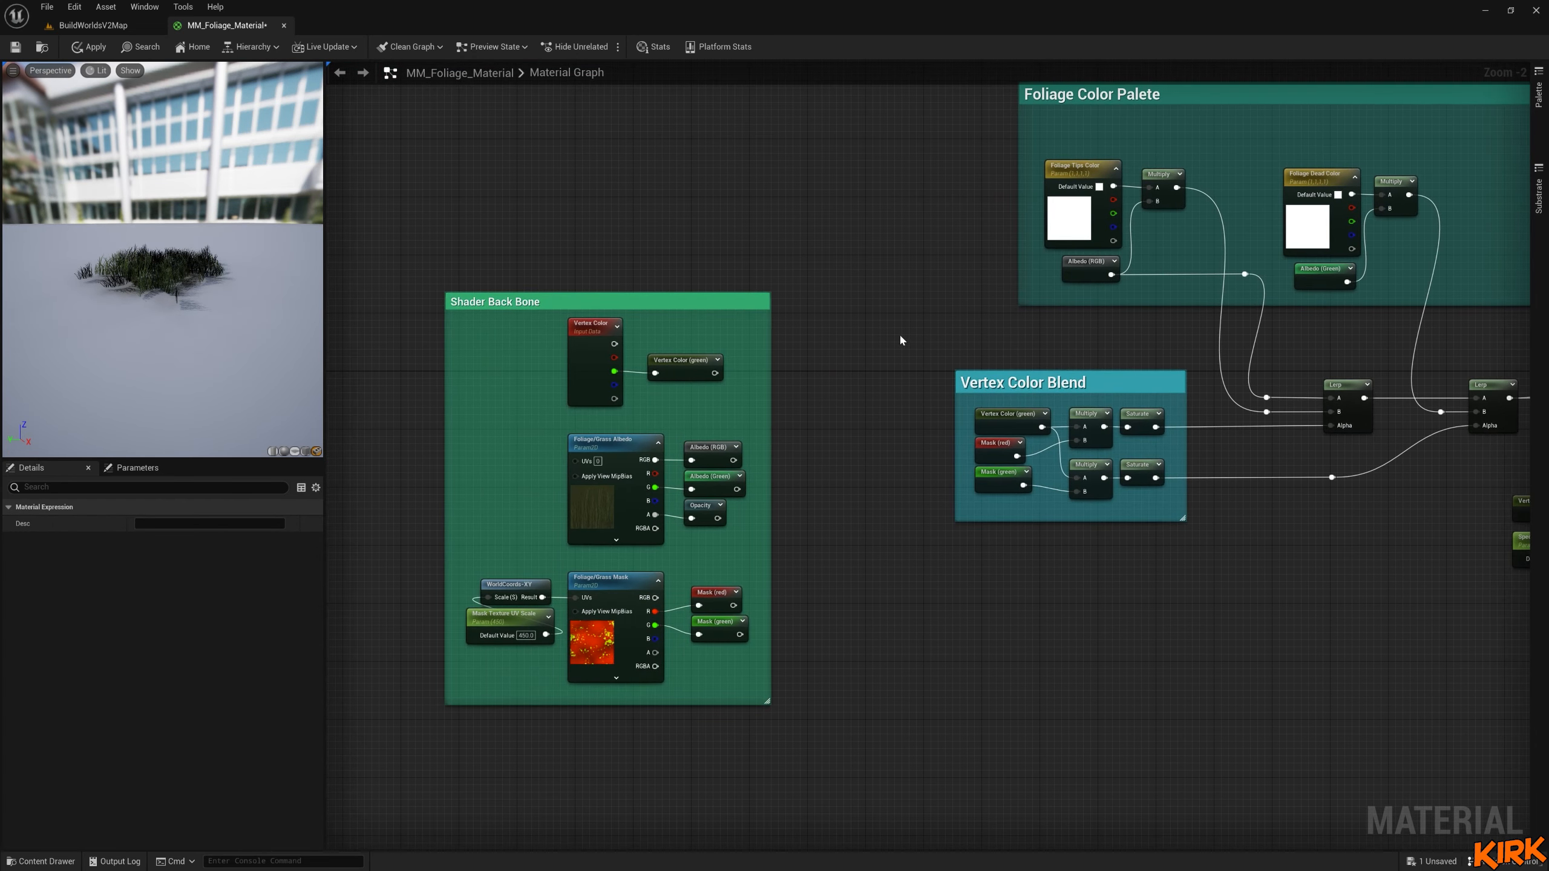
key("Home")
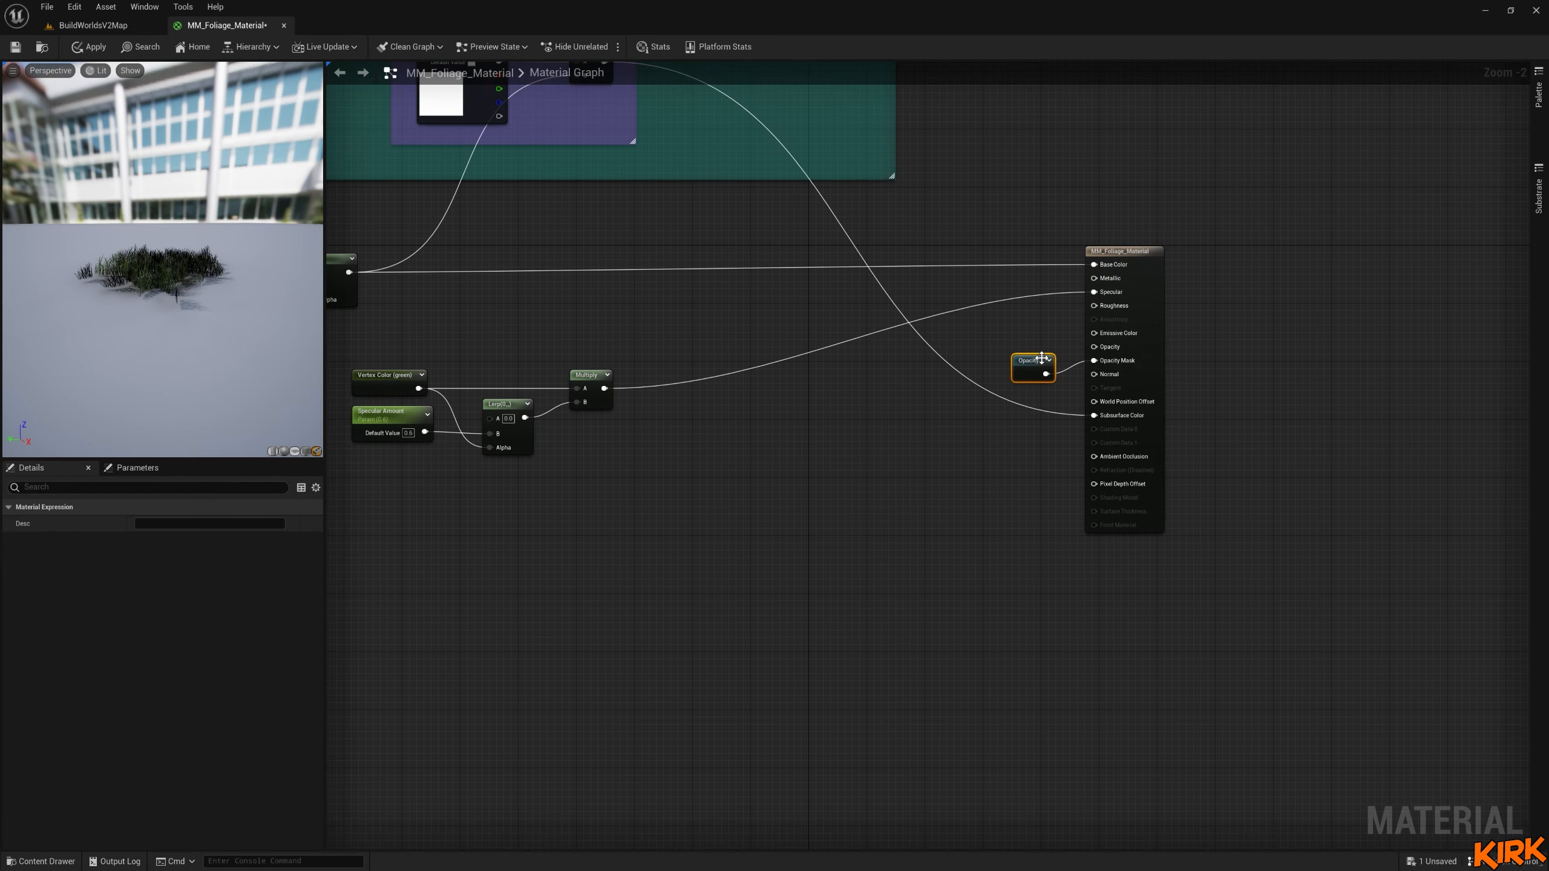
left_click_drag(1039, 360, 1047, 374)
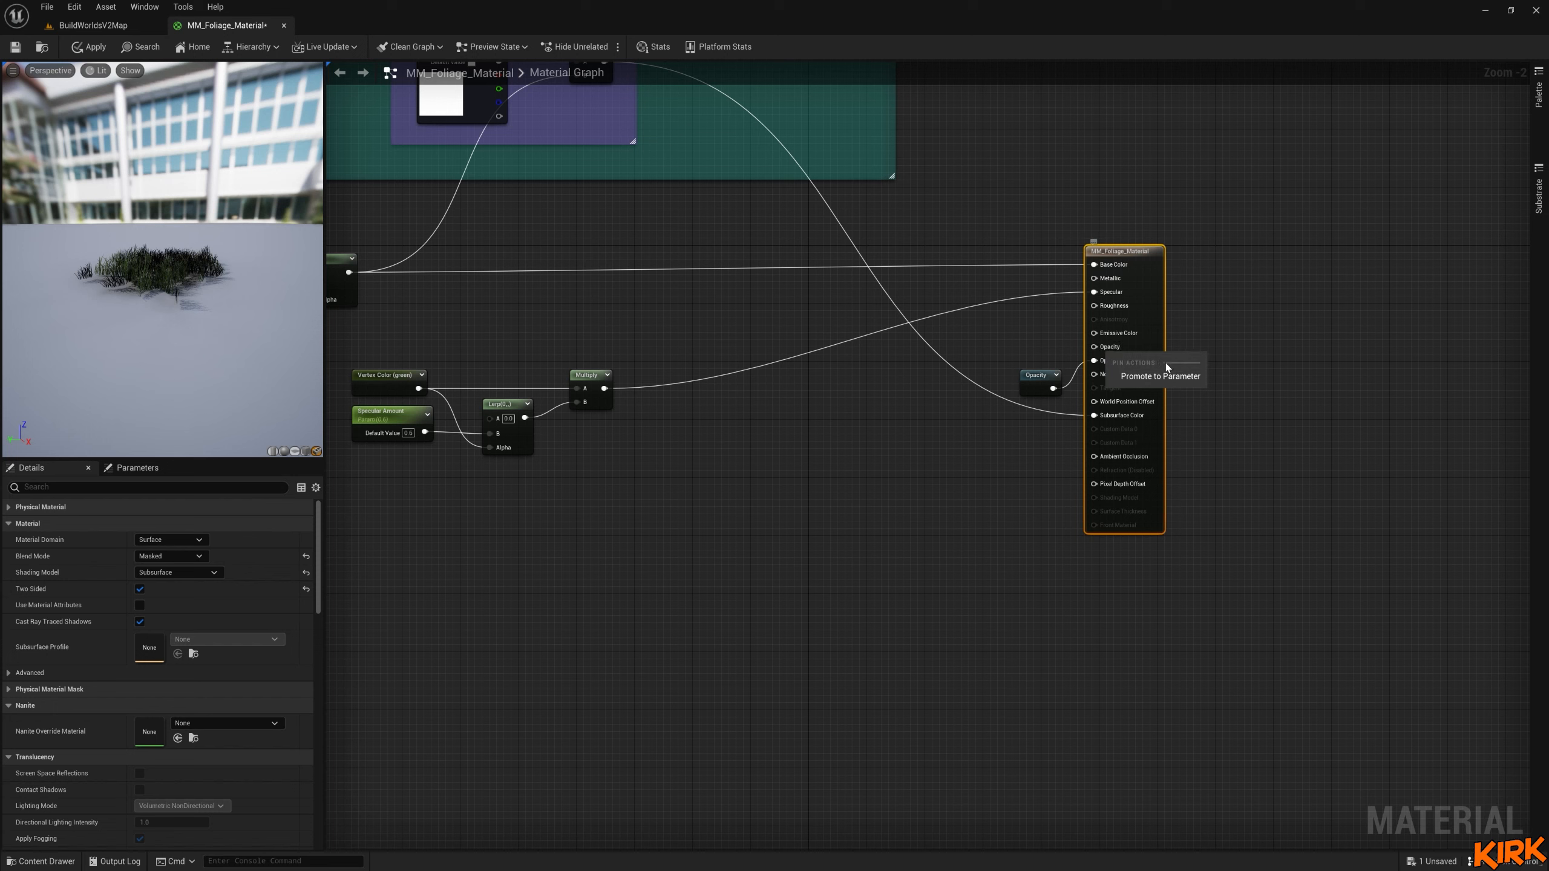
Promote the material's Opacity input to a parameter and place it below the Specular Amount node.
left_click(1160, 376)
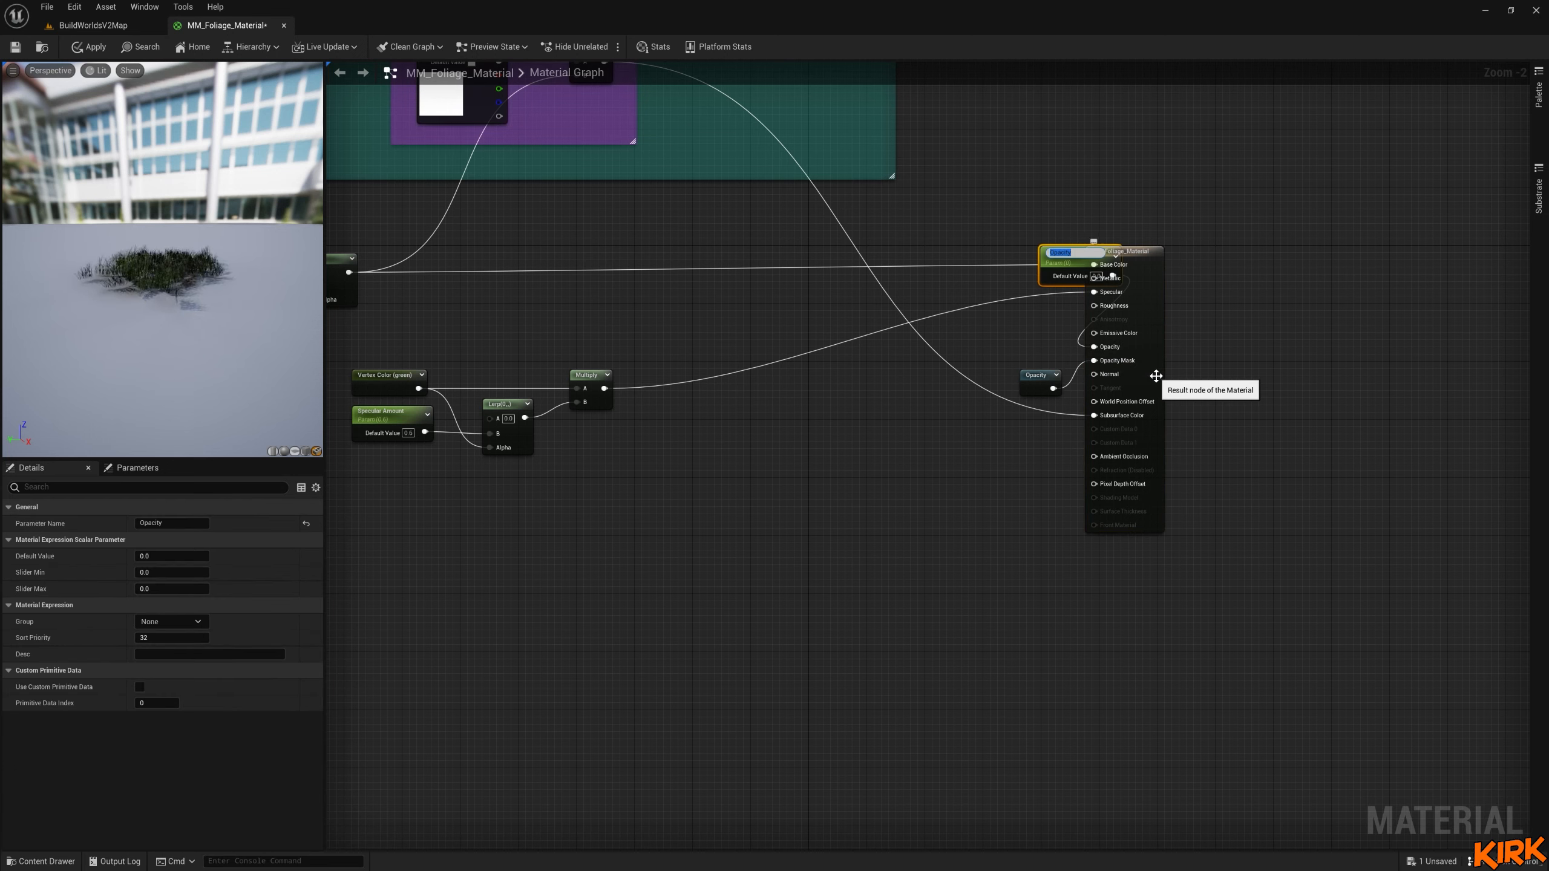
left_click(1004, 322)
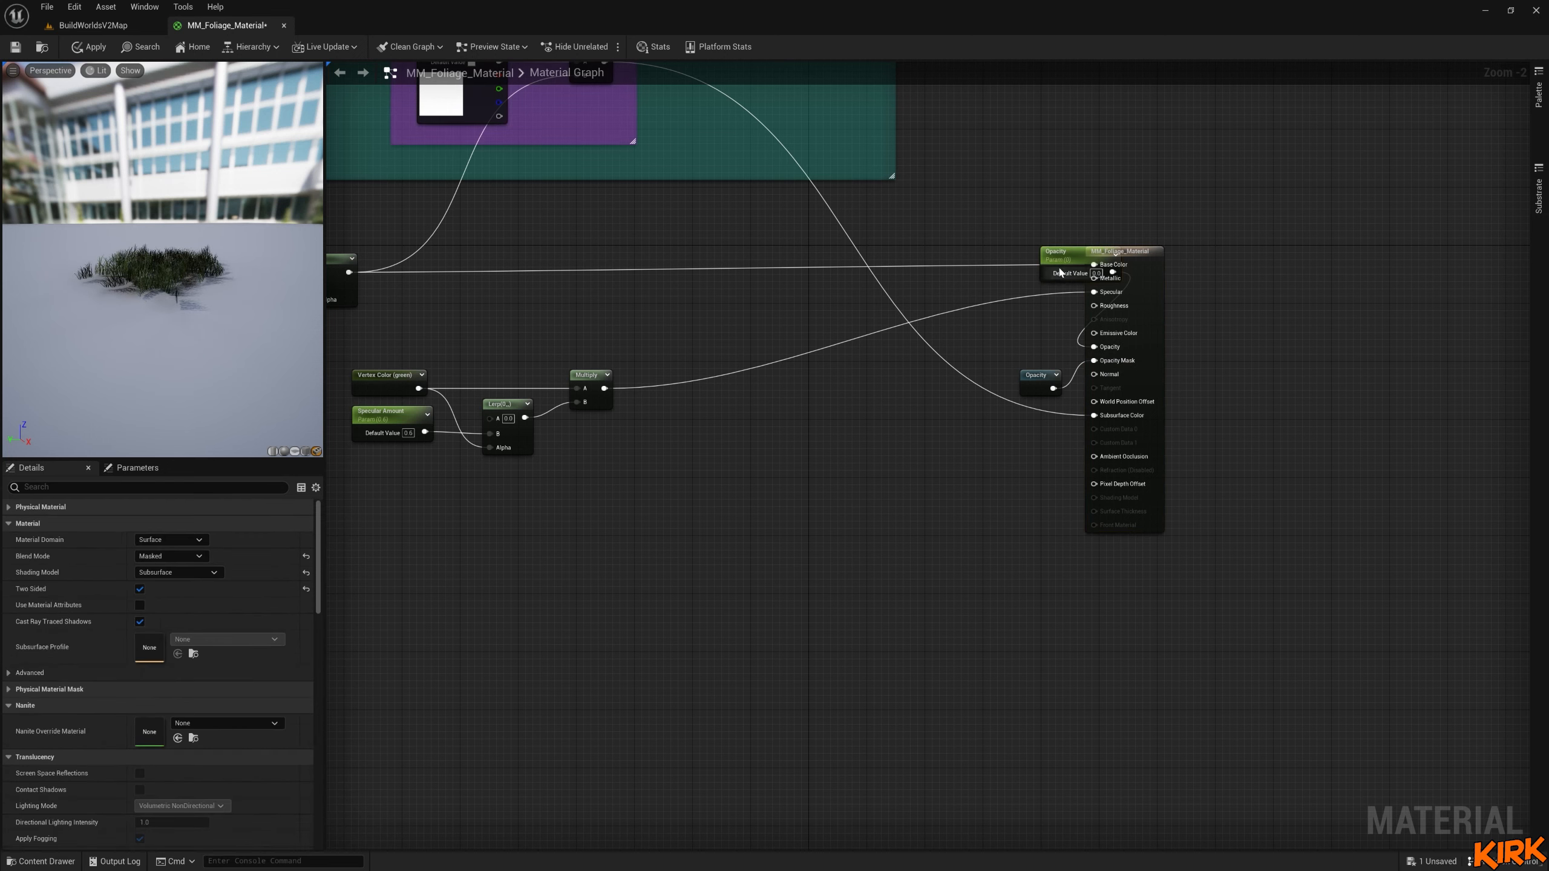
left_click_drag(1055, 256, 375, 475)
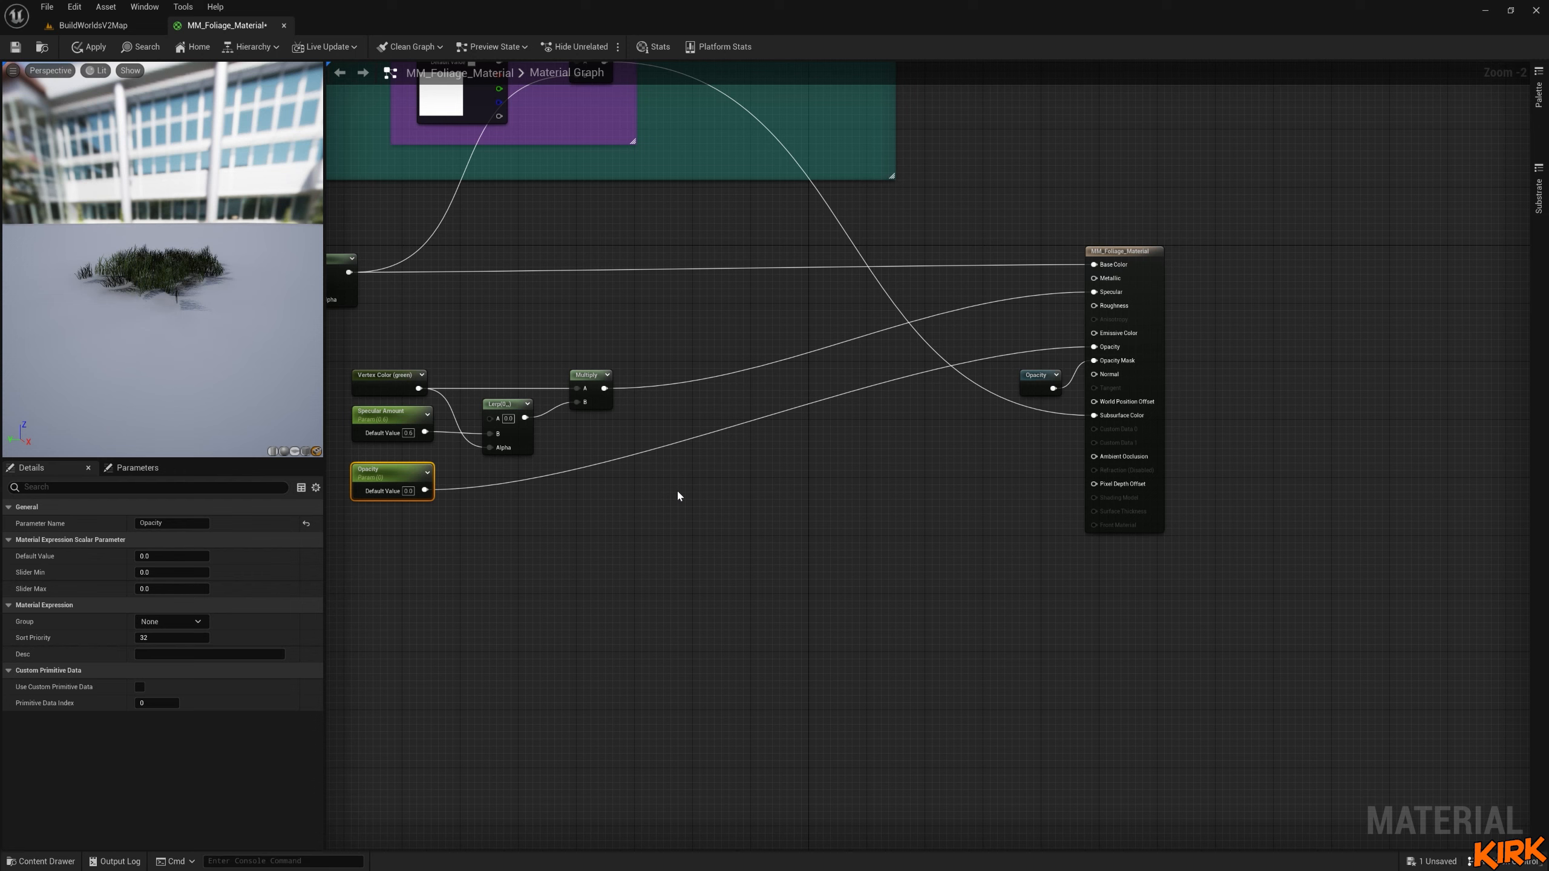
Rename the Opacity named reroute declaration in the Shader Back Bone section to "Opacity Mask".
right_click_drag(647, 486, 1041, 414)
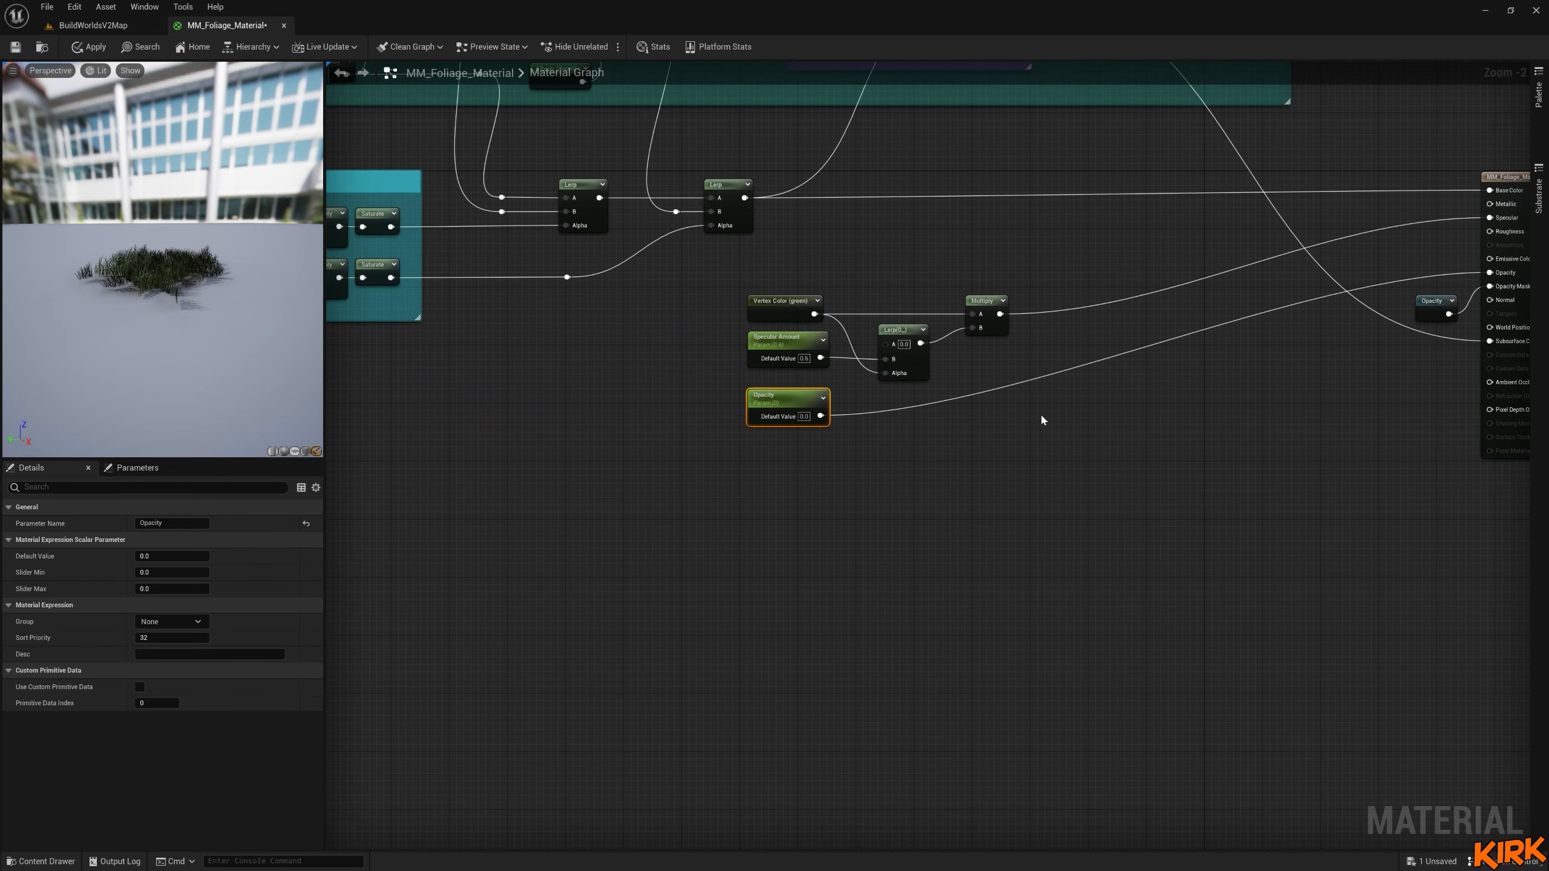
right_click_drag(784, 455, 1002, 680)
right_click_drag(804, 619, 1255, 634)
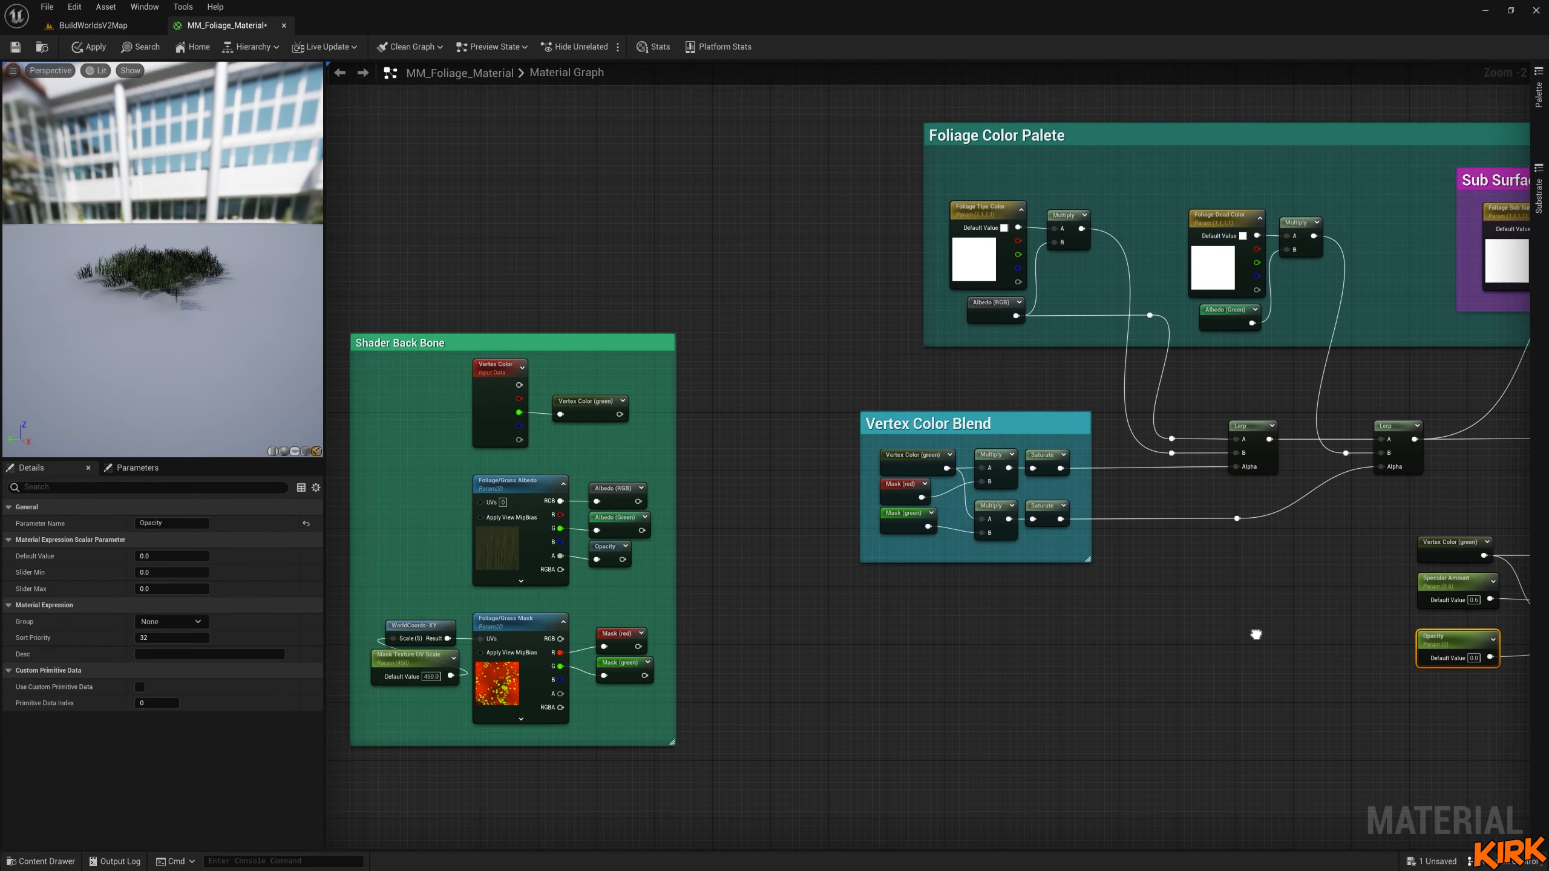
right_click_drag(904, 676, 988, 570)
left_click(739, 453)
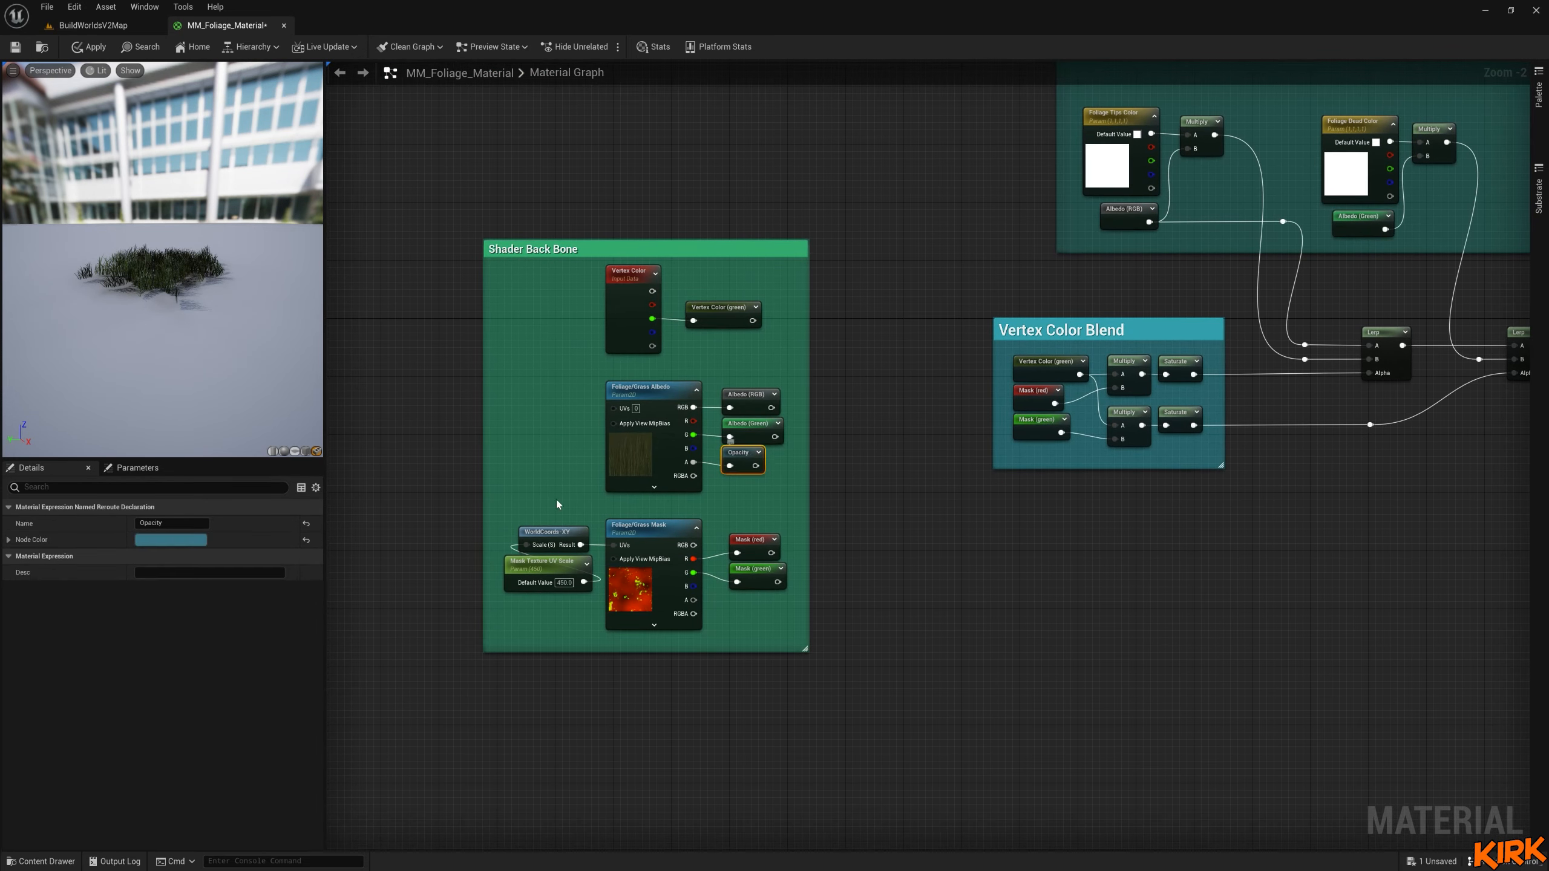
left_click(139, 524)
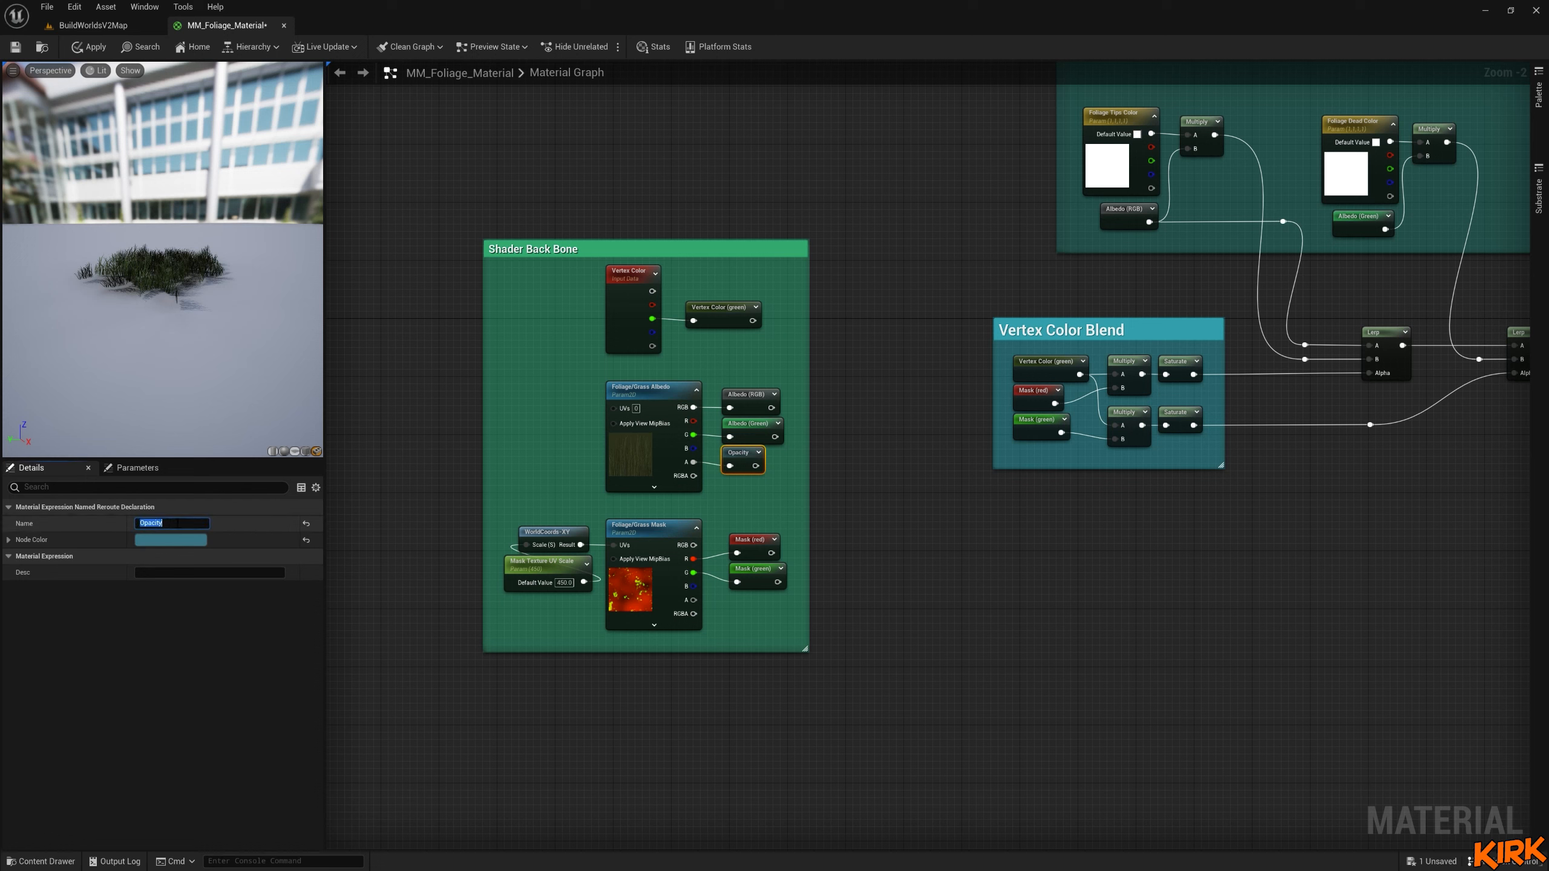
left_click(178, 525)
key("Return")
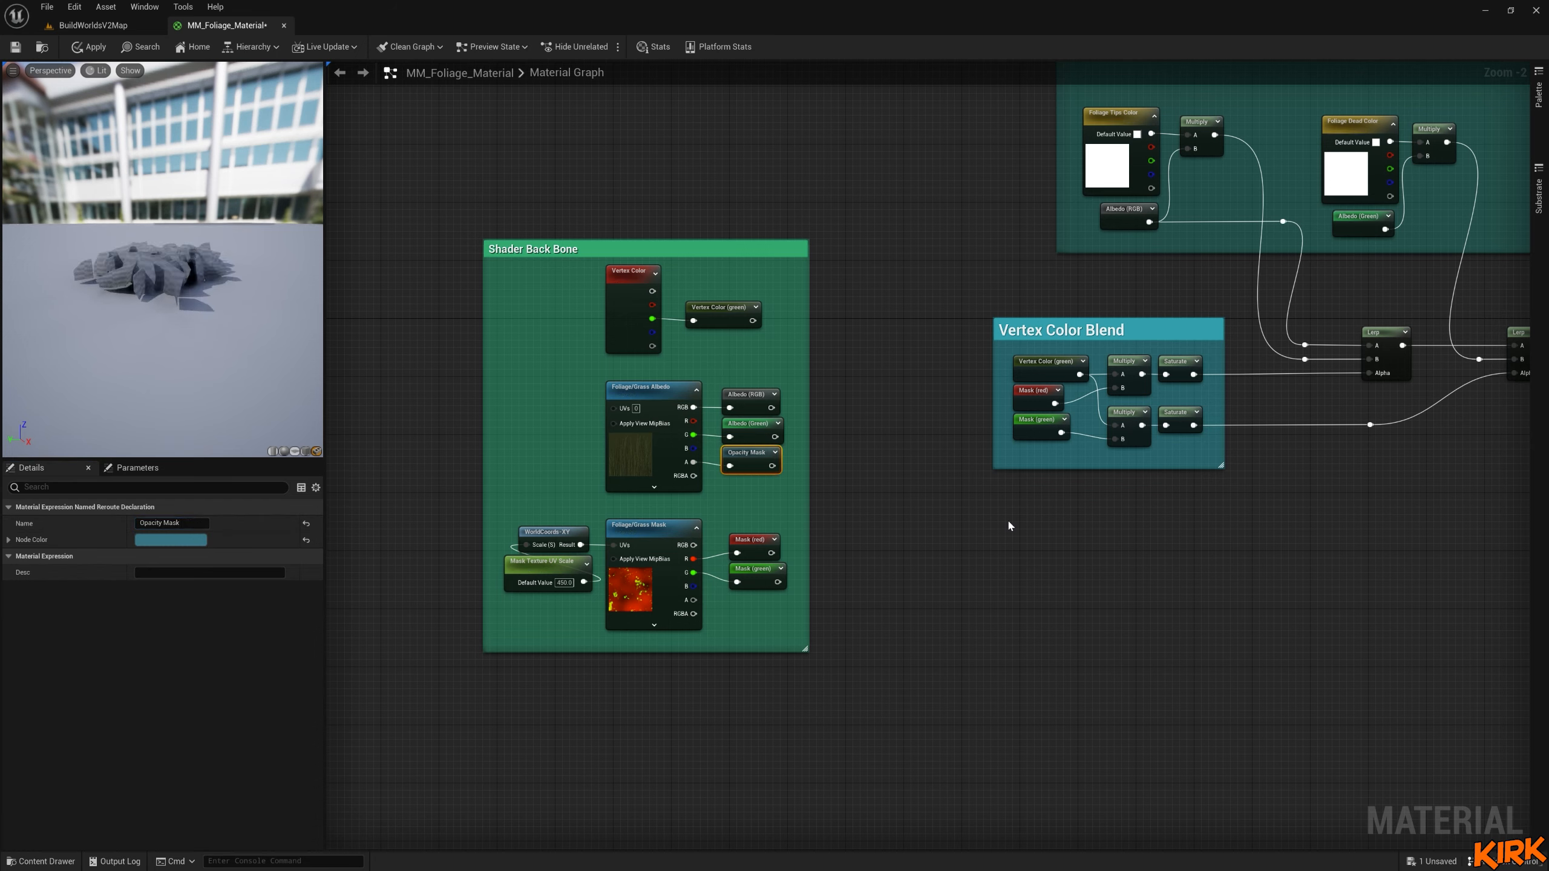
Shift the Opacity Mask reroute node slightly away from the material's Opacity Mask input.
left_click(1197, 548)
right_click_drag(1197, 548, 970, 511)
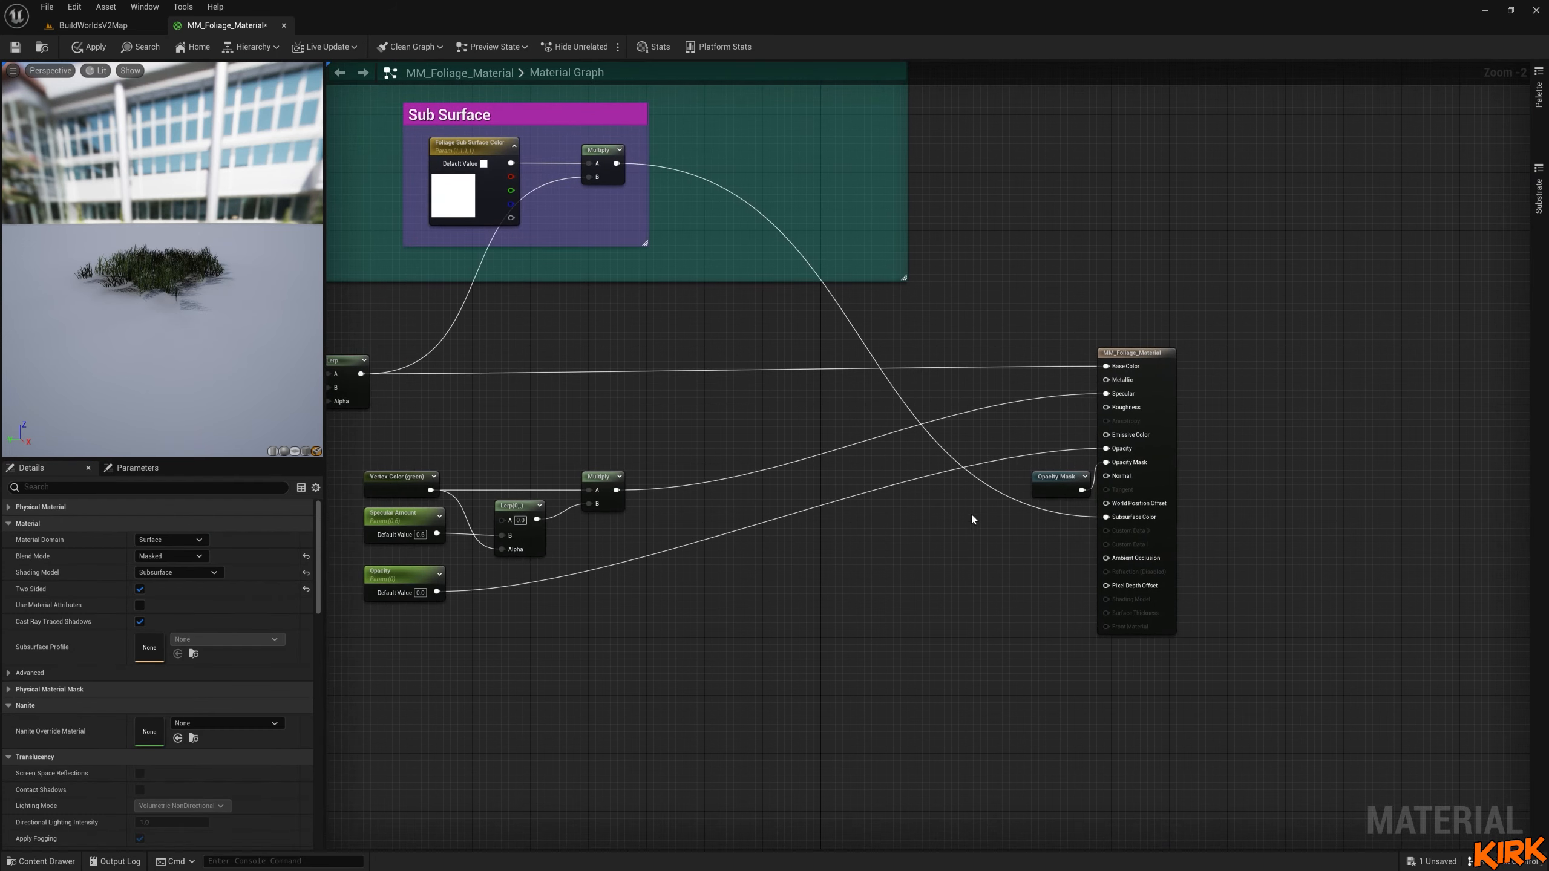
left_click_drag(1050, 484, 1035, 477)
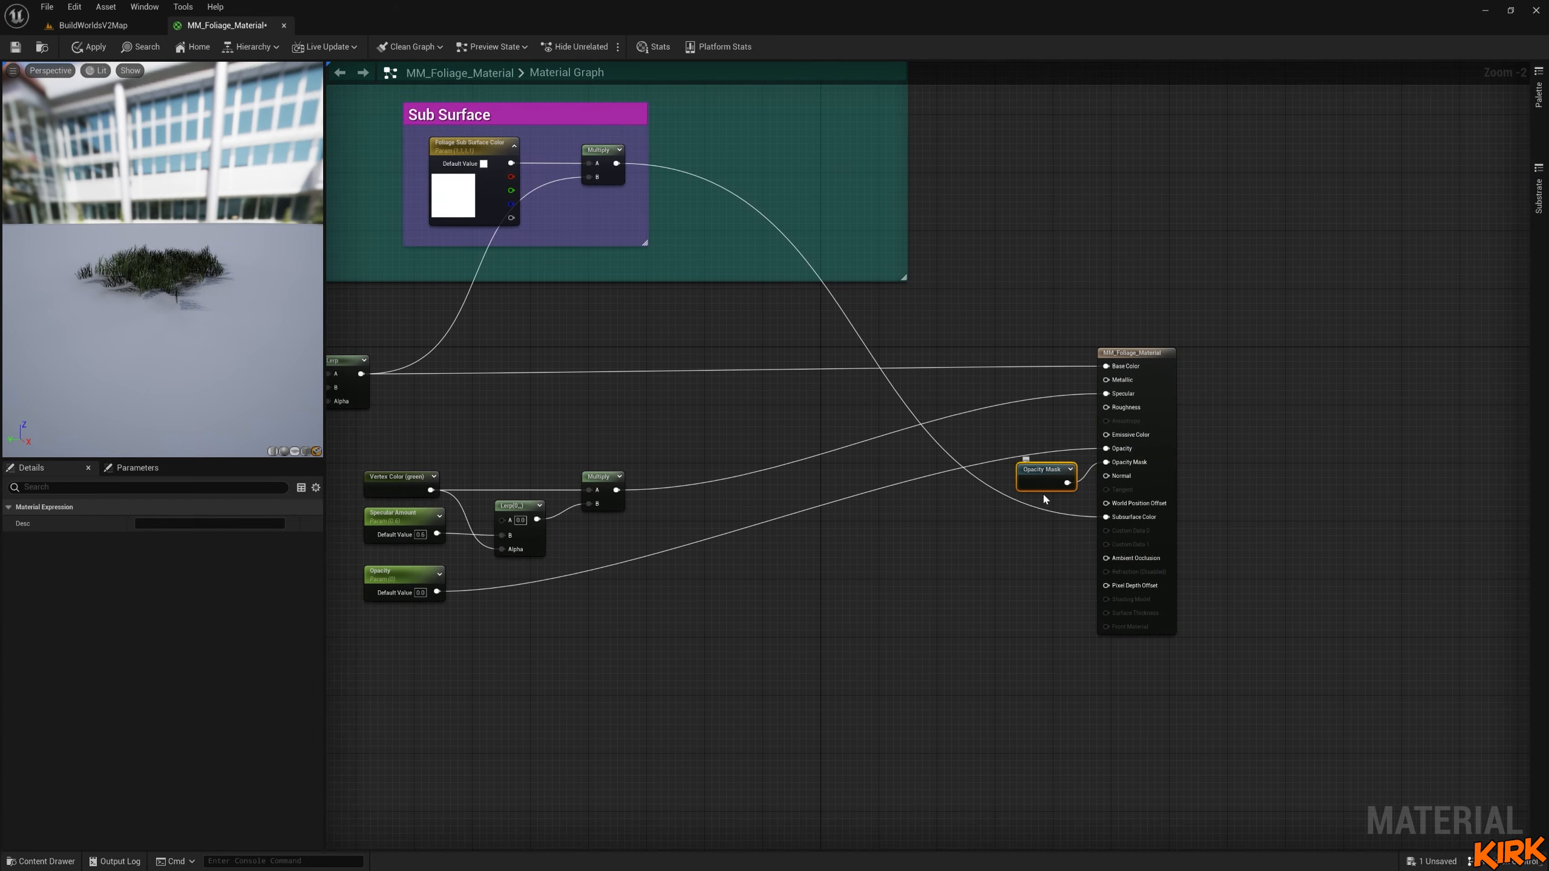
Move the Opacity parameter up closer to Specular Amount and rename it "Opacity Amount".
right_click_drag(852, 561, 944, 529)
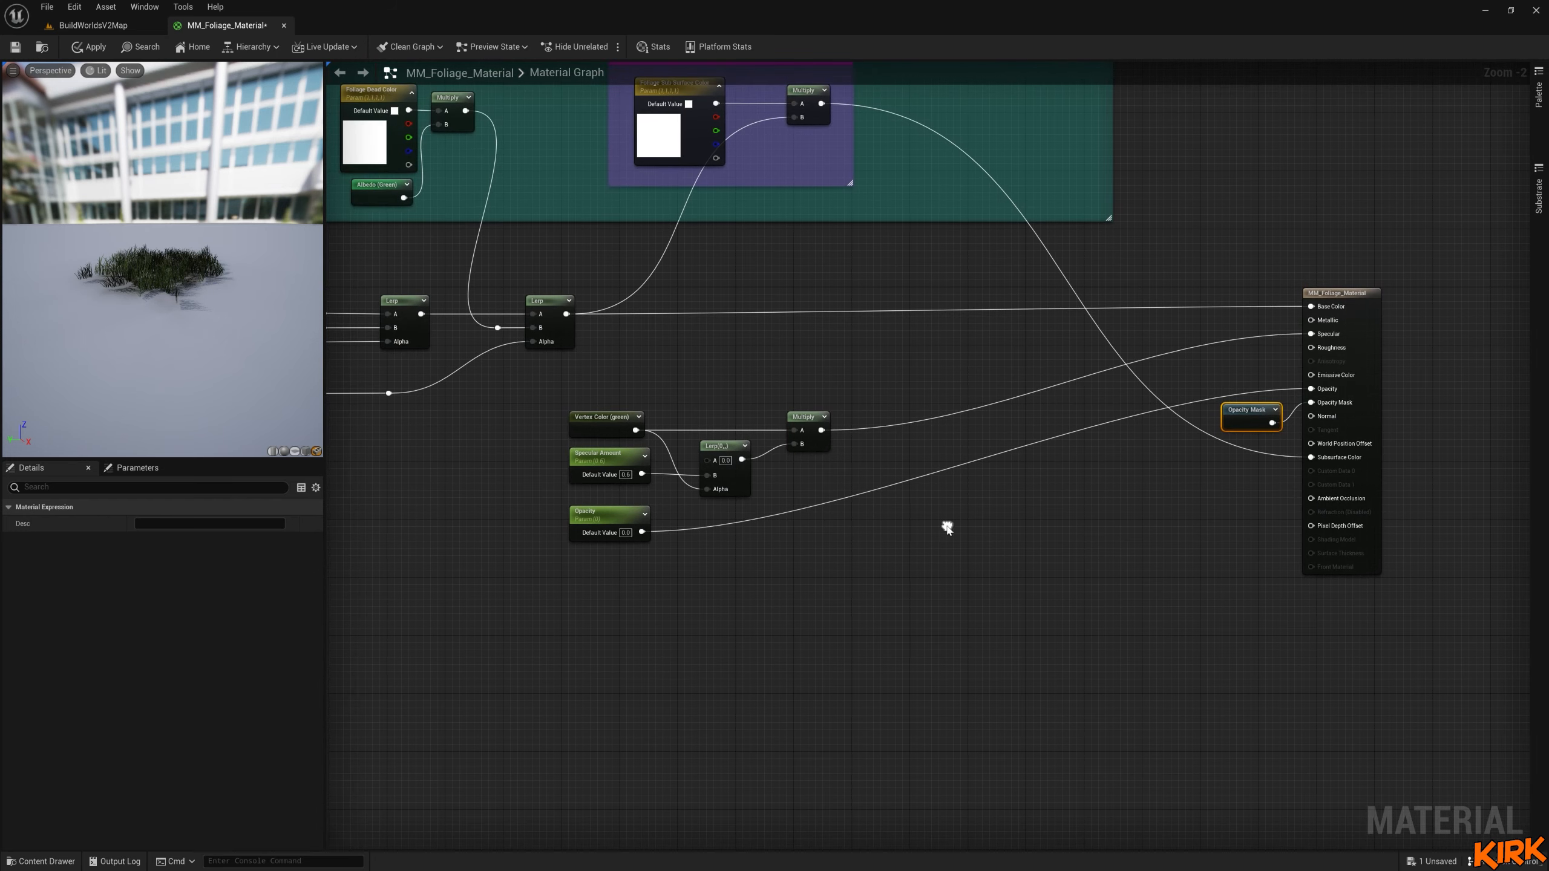
left_click(625, 505)
left_click_drag(625, 505, 641, 522)
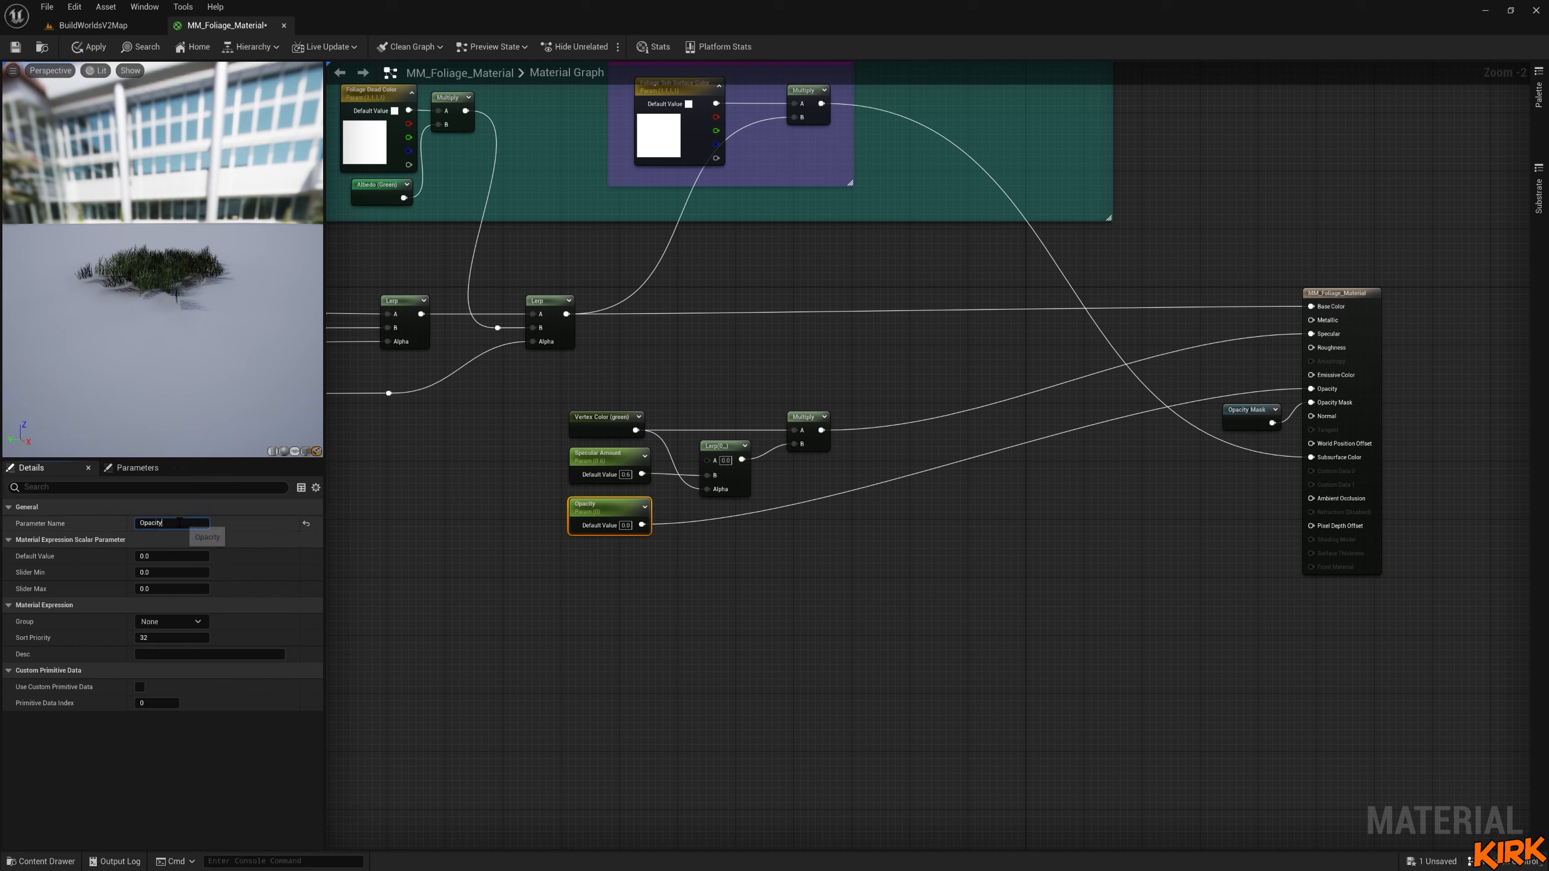
left_click(178, 522)
left_click(178, 522)
key("Return")
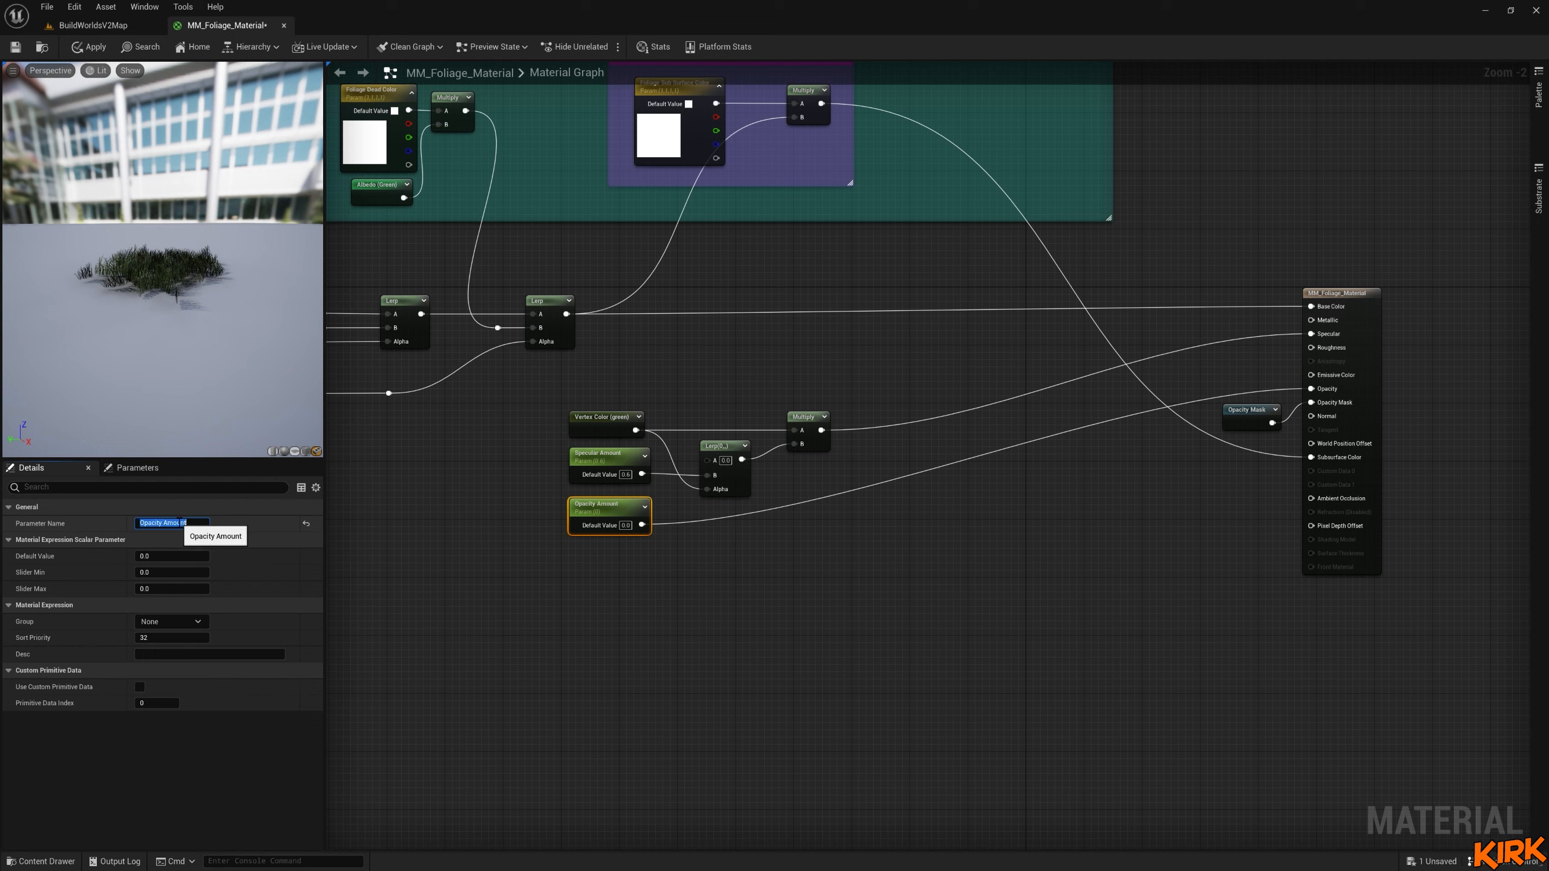
left_click(615, 508)
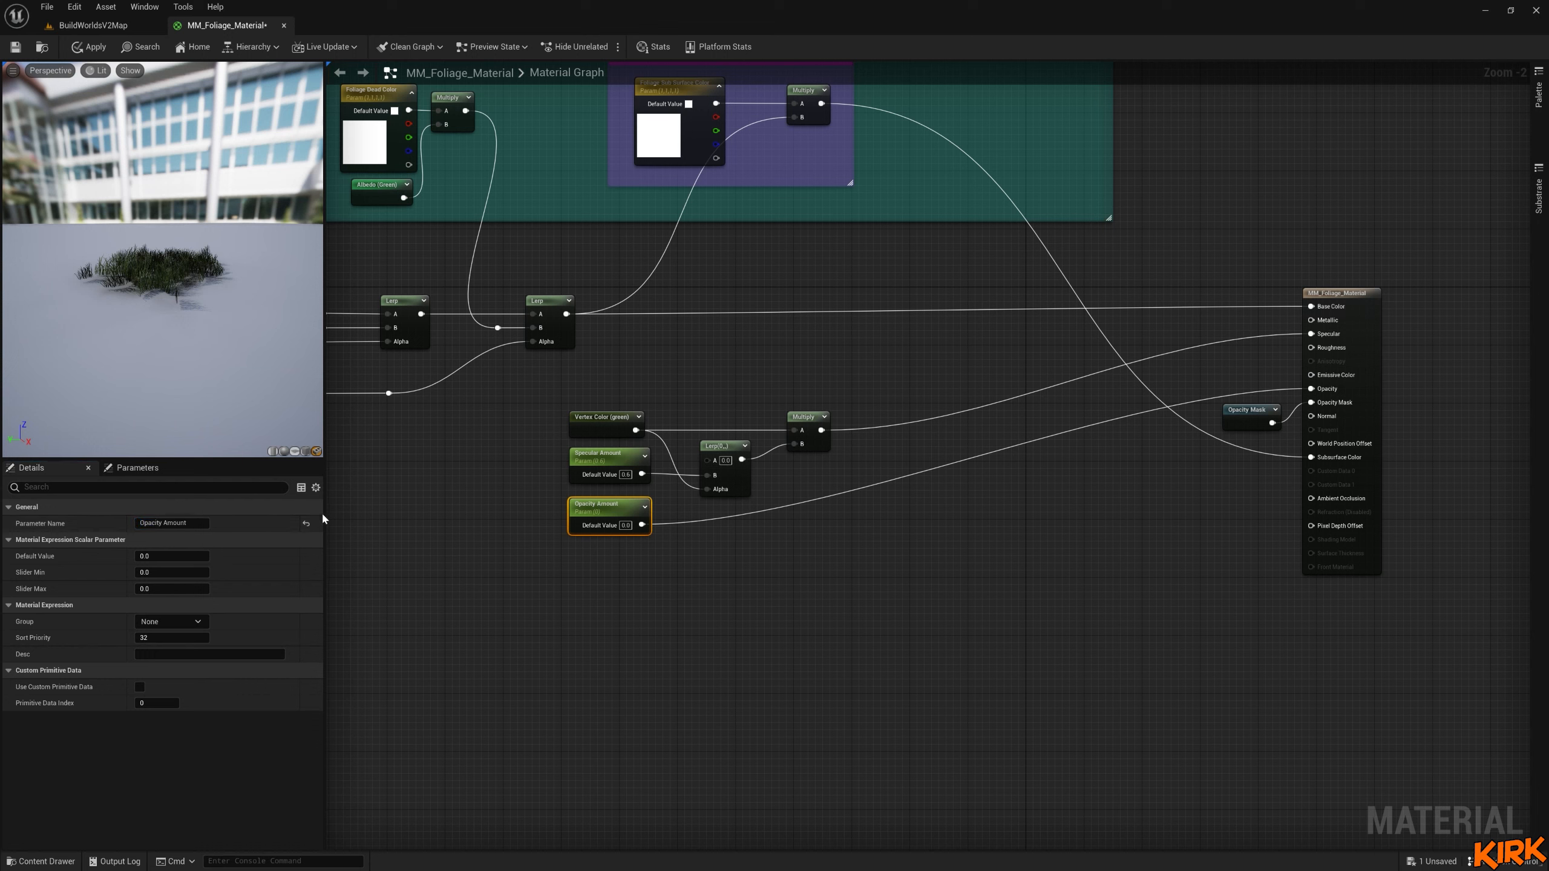
Raise the Opacity Amount default value to about 0.71 and inspect the grass in the preview.
scroll(139, 300, "up", 5)
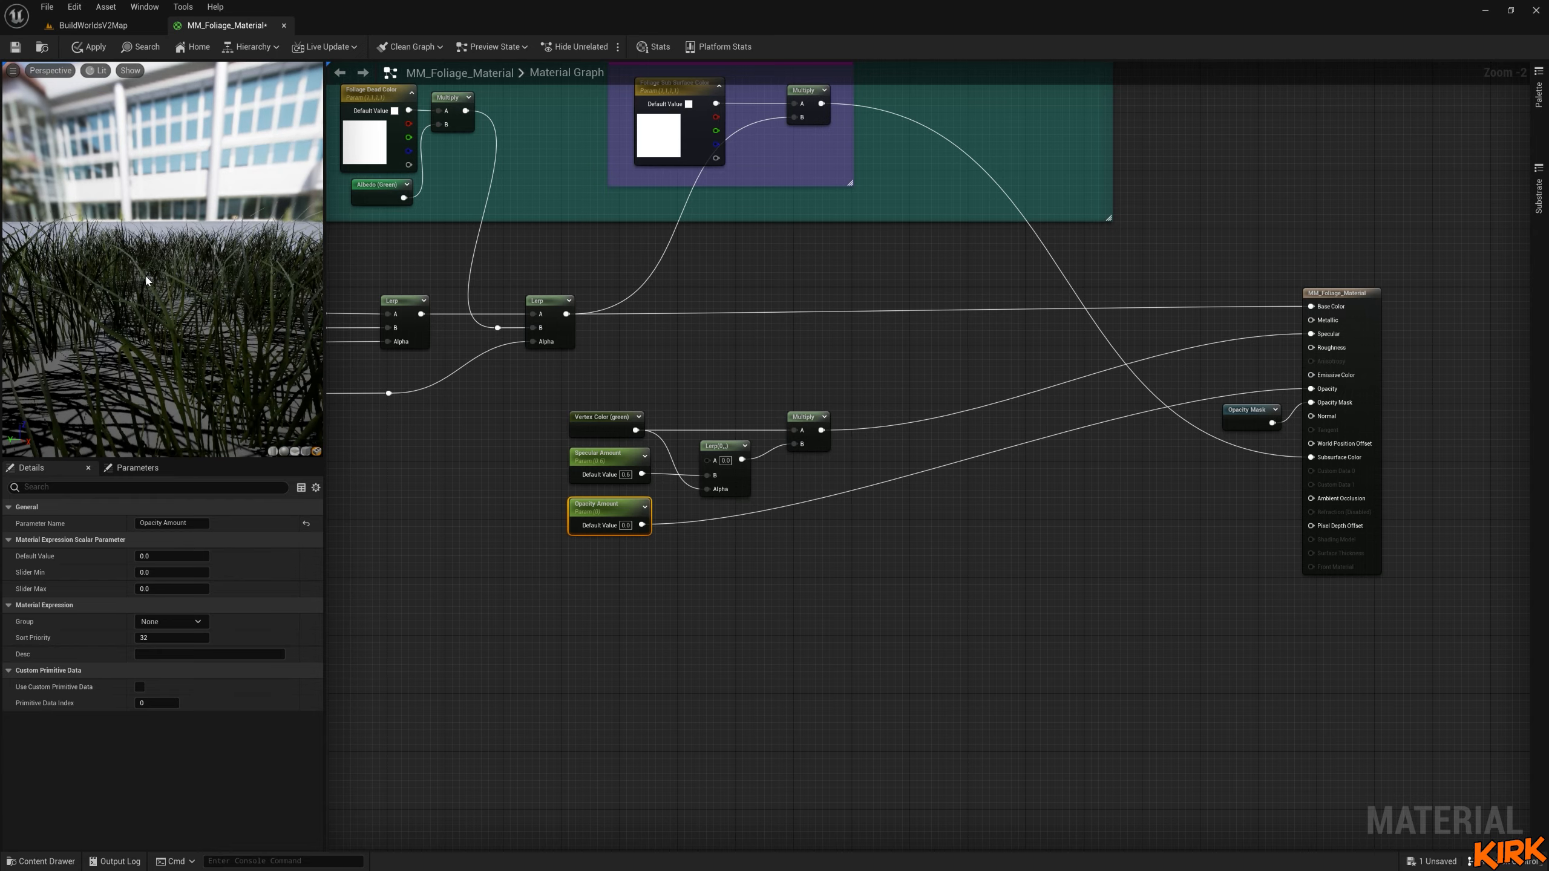
mouse_move(171, 556)
left_mouse_down()
mouse_move(198, 556)
mouse_move(157, 561)
mouse_move(194, 557)
left_mouse_up()
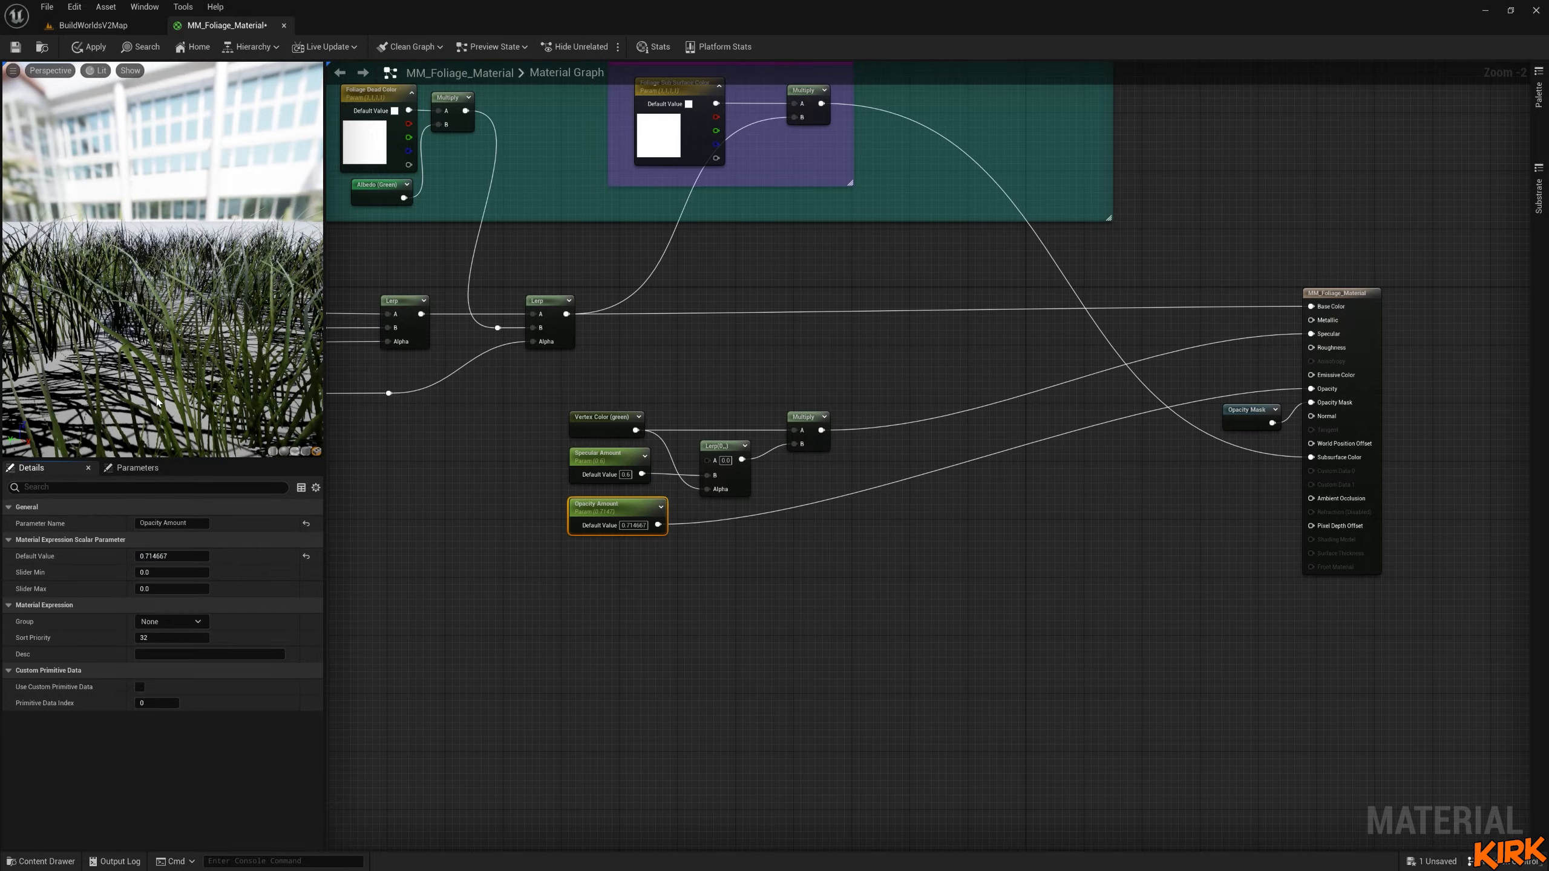
mouse_move(158, 401)
left_mouse_down()
mouse_move(259, 394)
mouse_move(182, 360)
mouse_move(119, 368)
mouse_move(134, 396)
left_mouse_up()
scroll(135, 396, "down", 5)
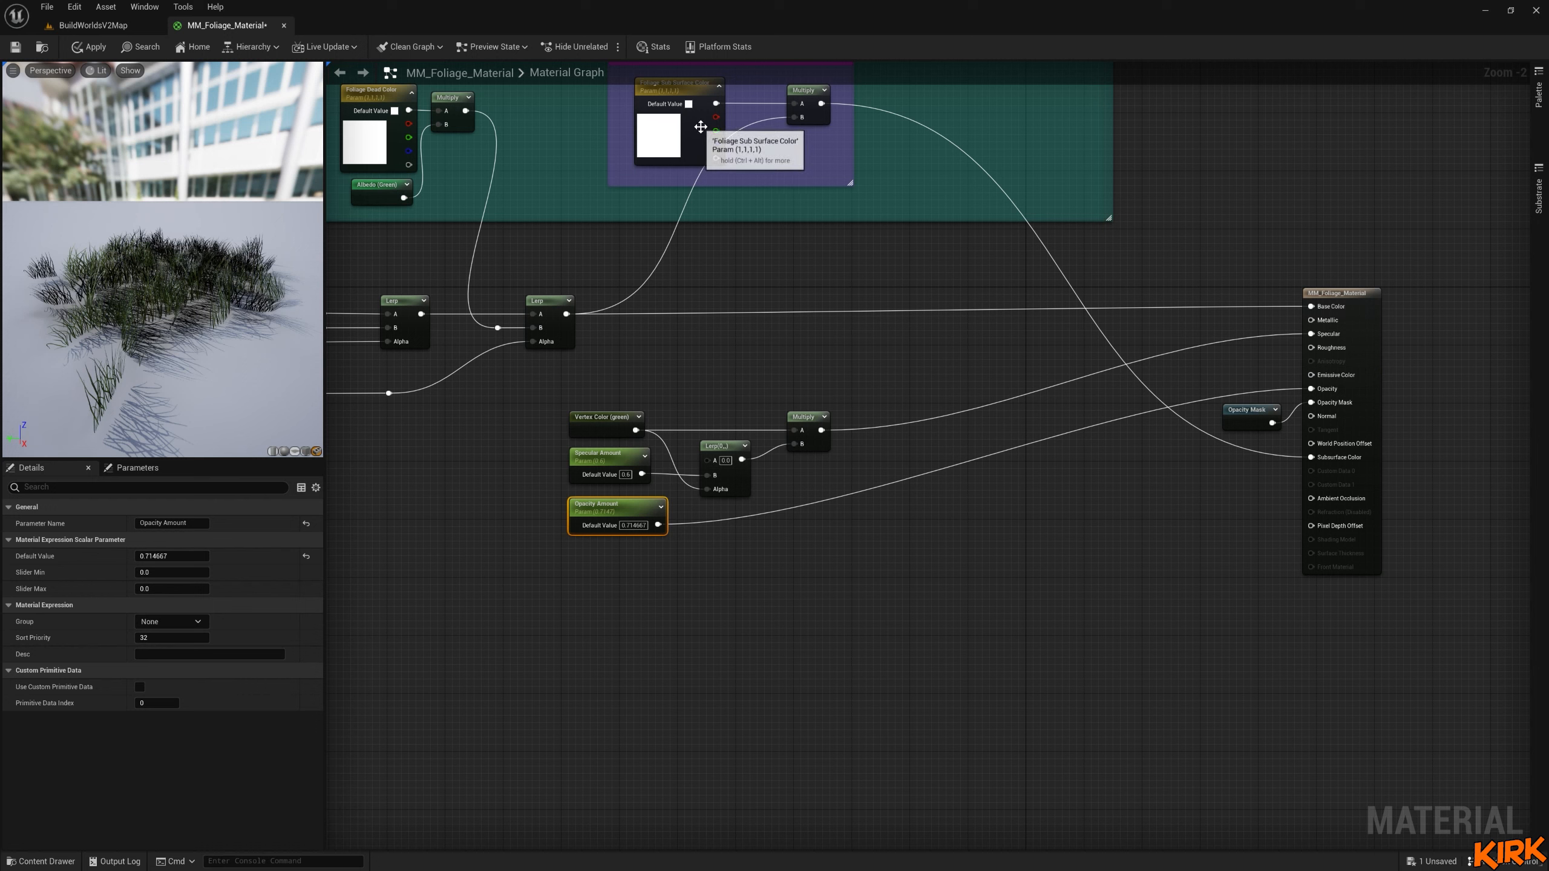
Set the R and B channels of the Foliage Sub Surface Color parameter to 0, making it pure green.
left_click(705, 127)
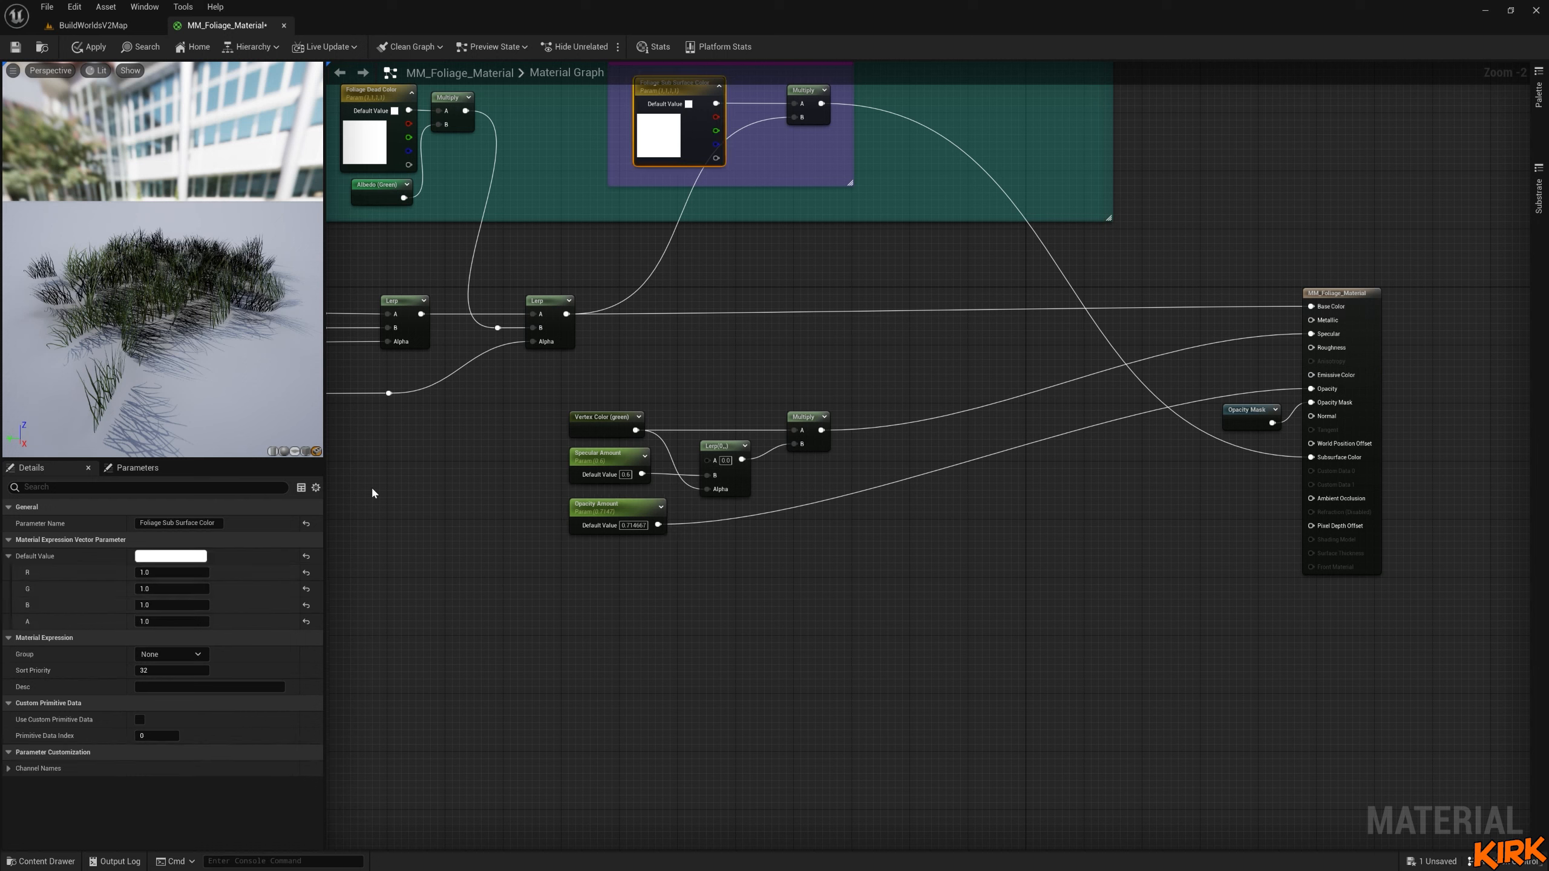
left_click(177, 572)
type("0")
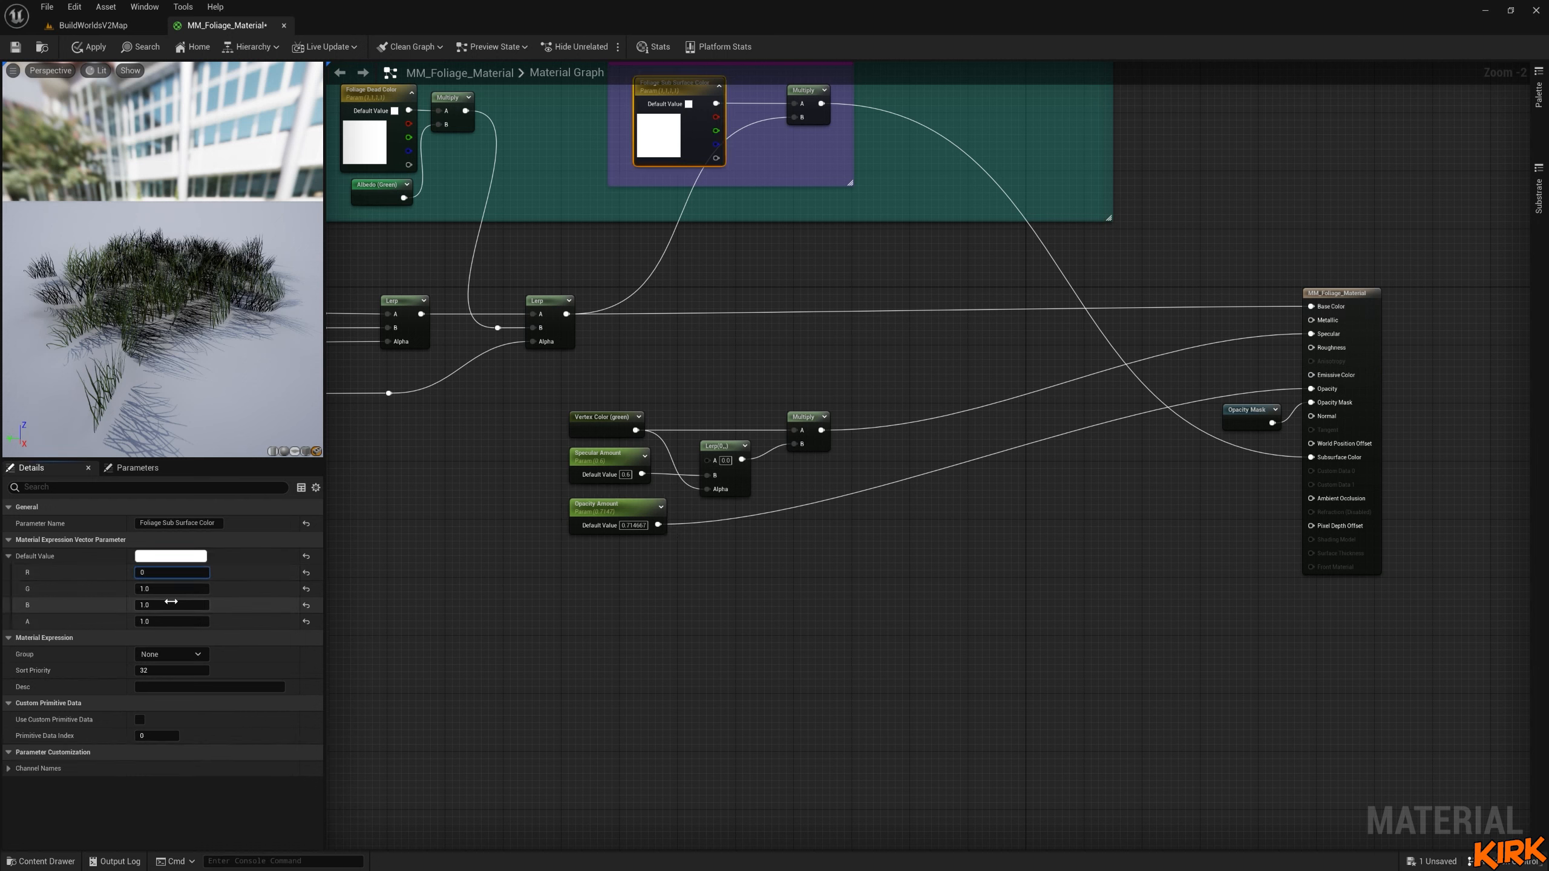
left_click(183, 604)
type("0")
key("Return")
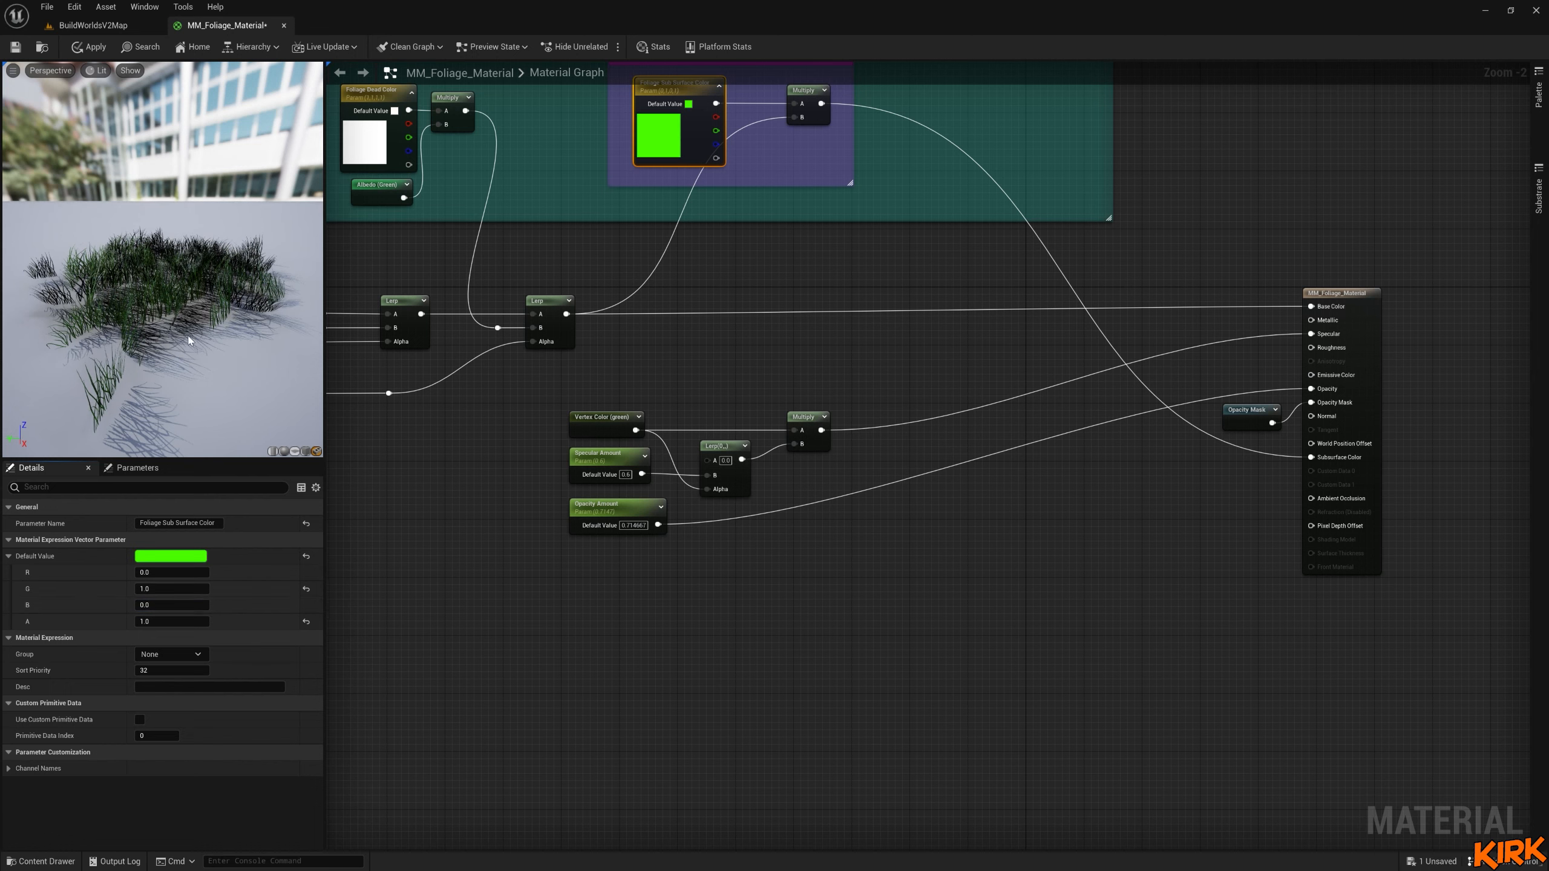
Adjust the alpha of Foliage Sub Surface Color to about 6.1 and inspect the grass up close in the preview.
mouse_move(176, 621)
left_mouse_down()
mouse_move(128, 621)
mouse_move(146, 621)
left_mouse_up()
scroll(199, 317, "down", 5)
scroll(200, 316, "up", 10)
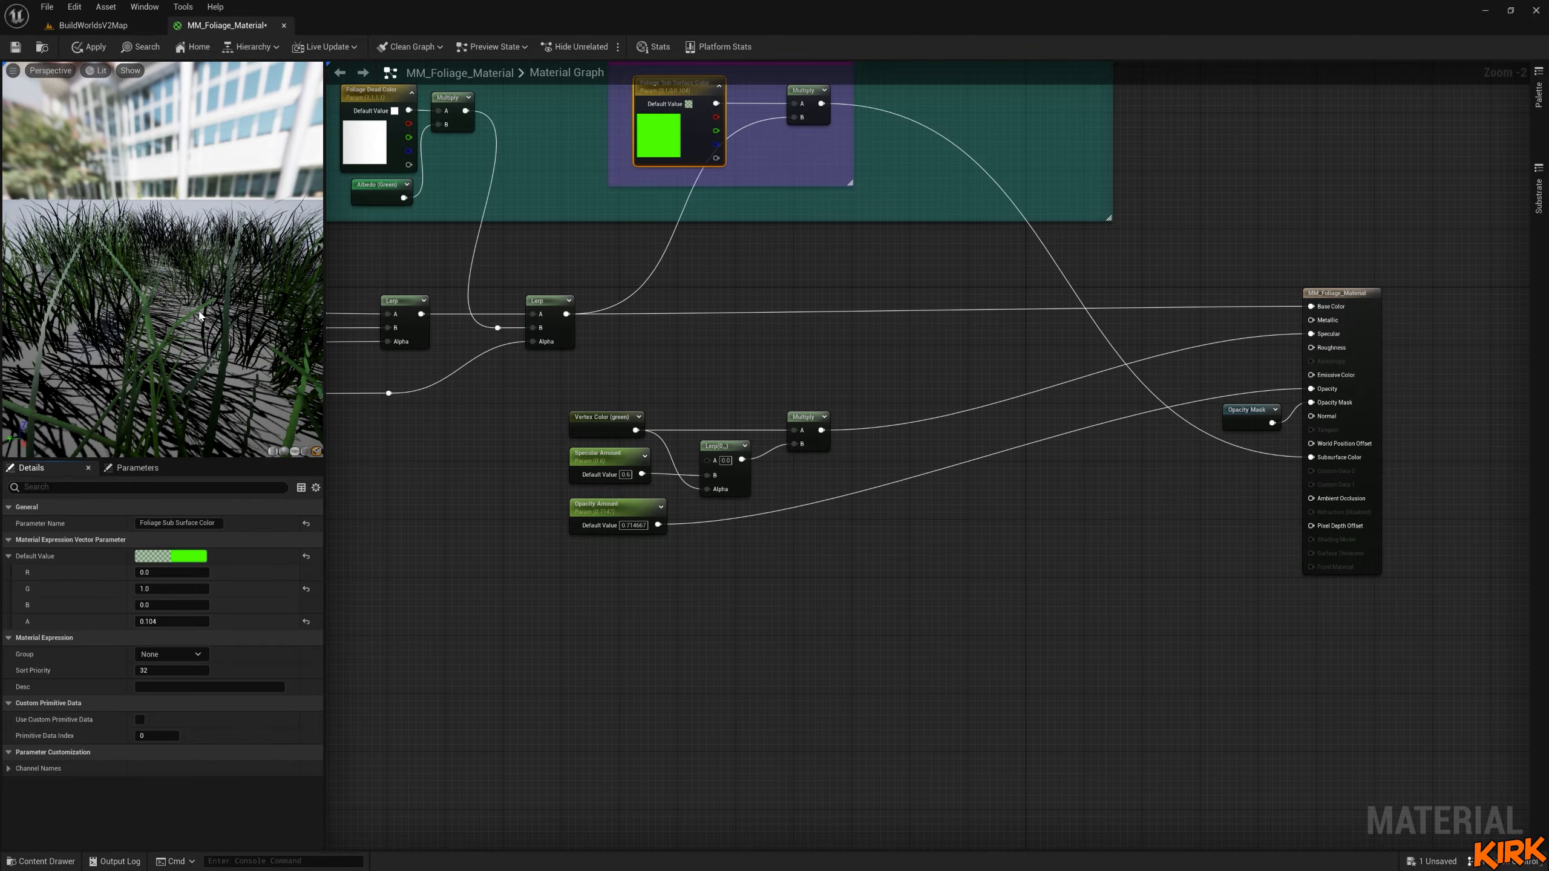
scroll(200, 316, "down", 3)
left_click_drag(200, 316, 308, 294)
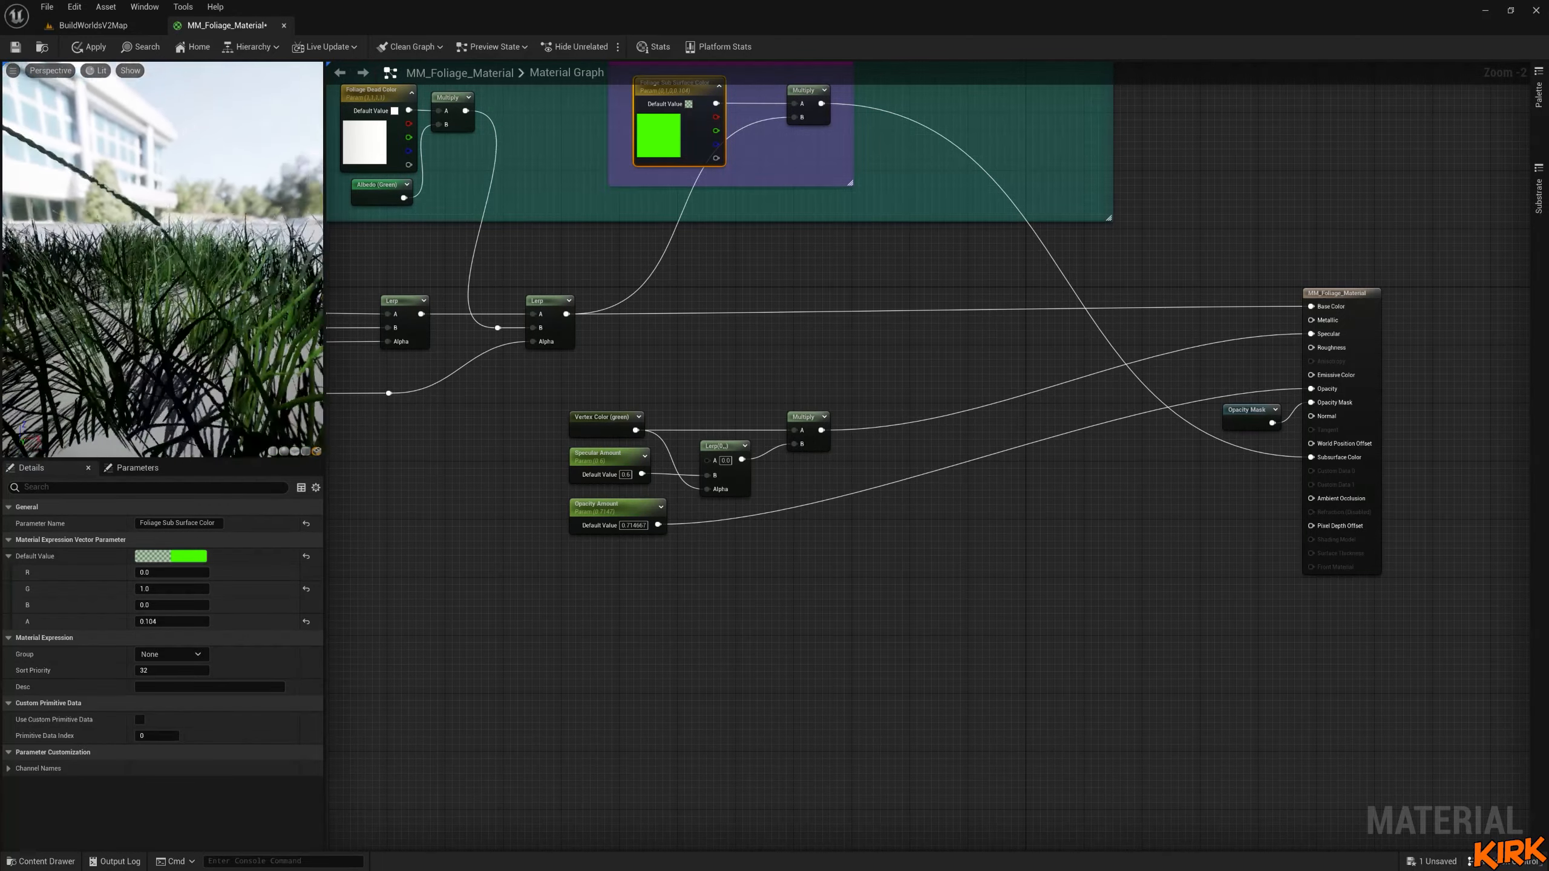
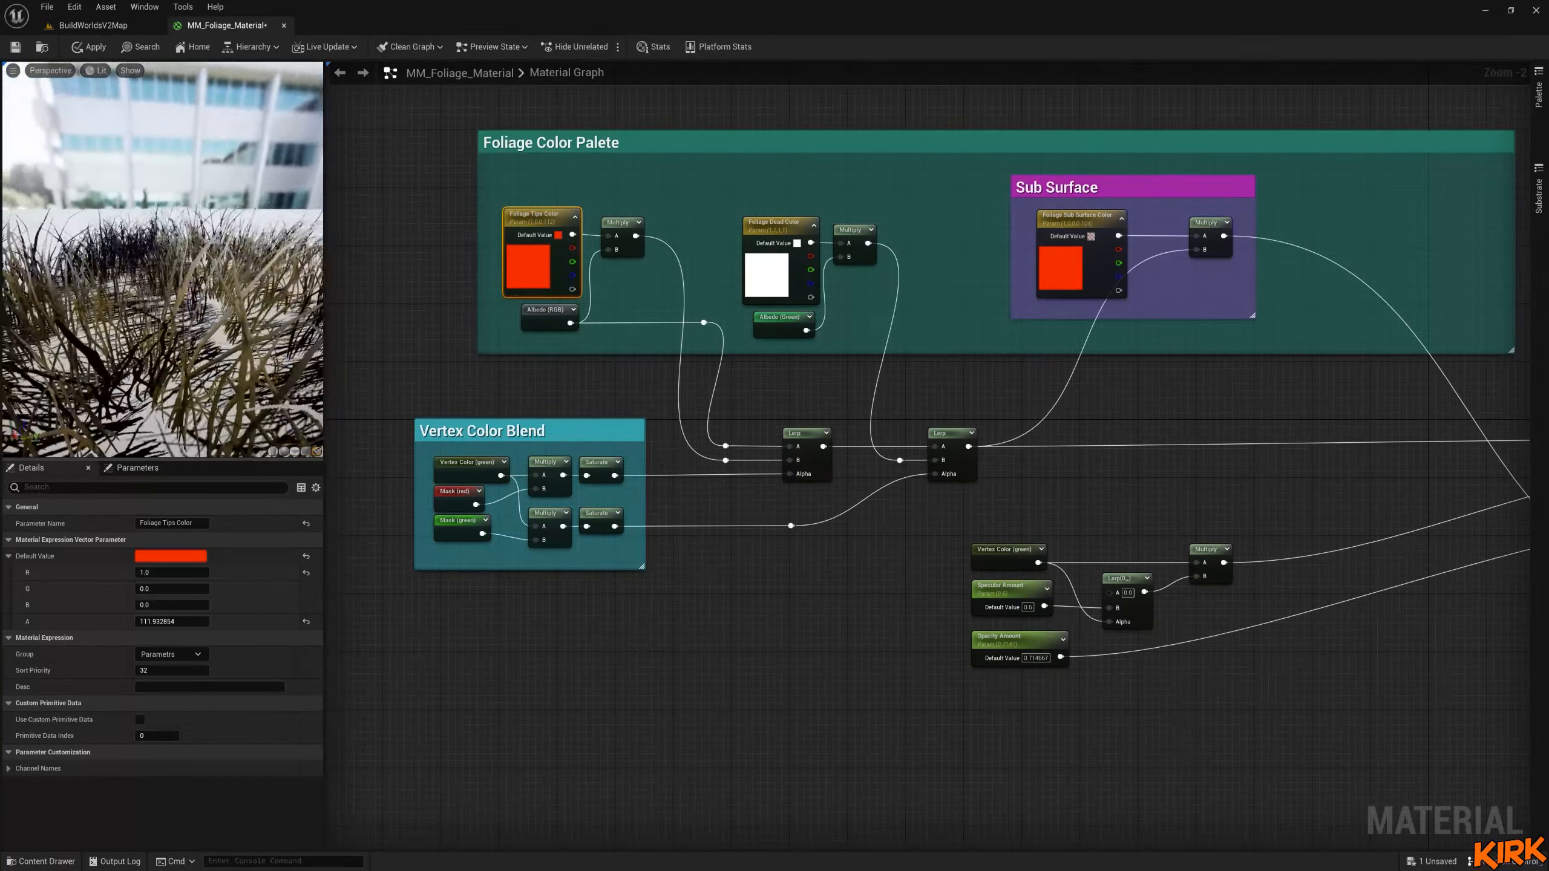
Reset the Foliage Tips Color default and set its R, G, B and A channels to 1.0.
left_click(306, 556)
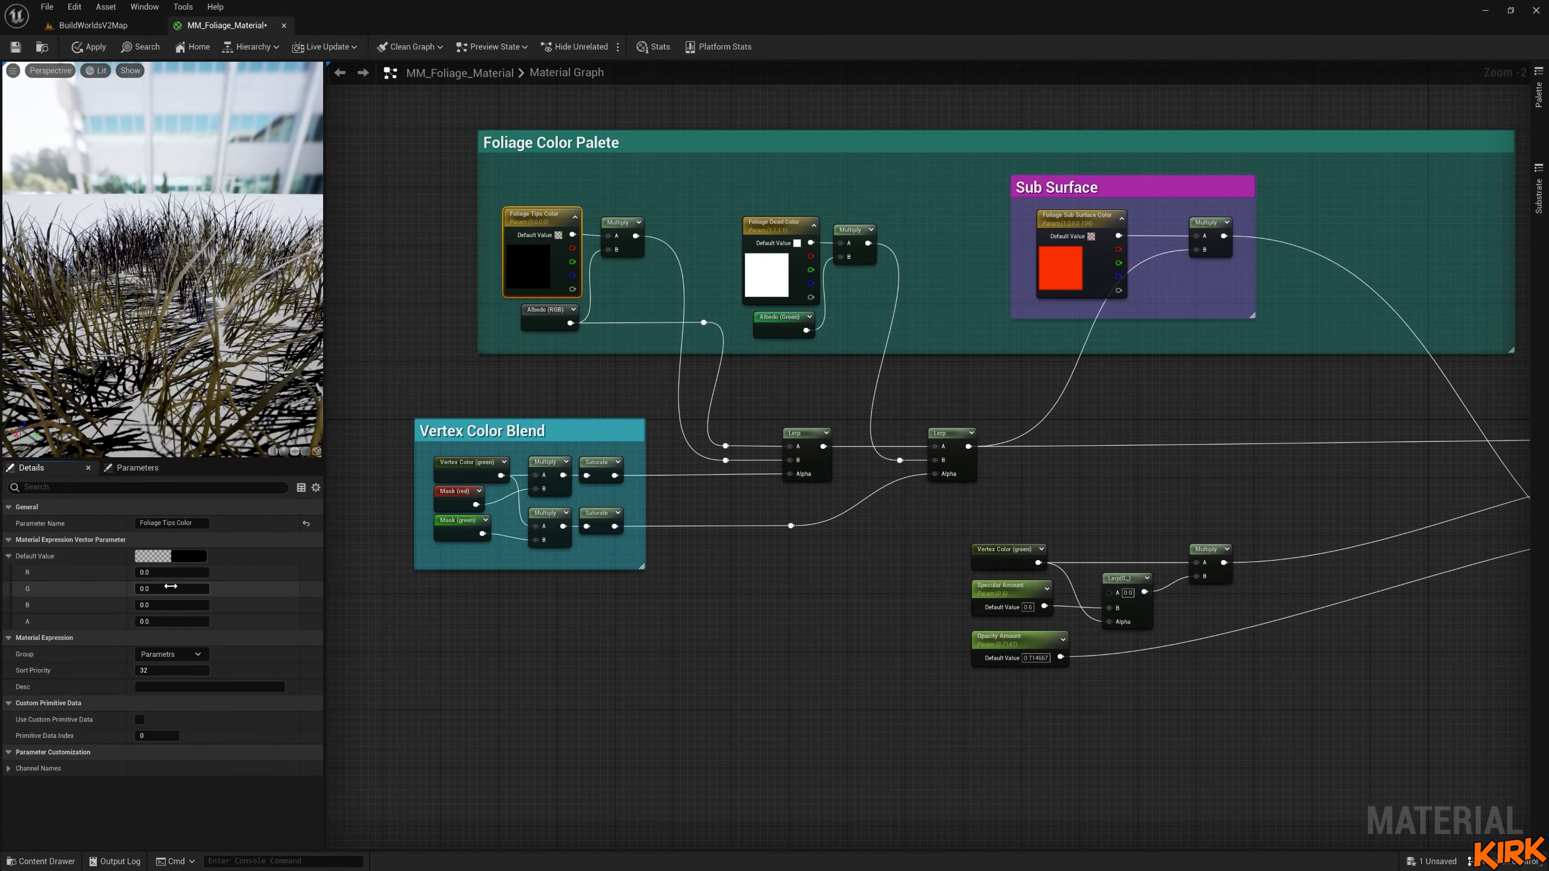
left_click(172, 589)
type("1")
left_click(181, 604)
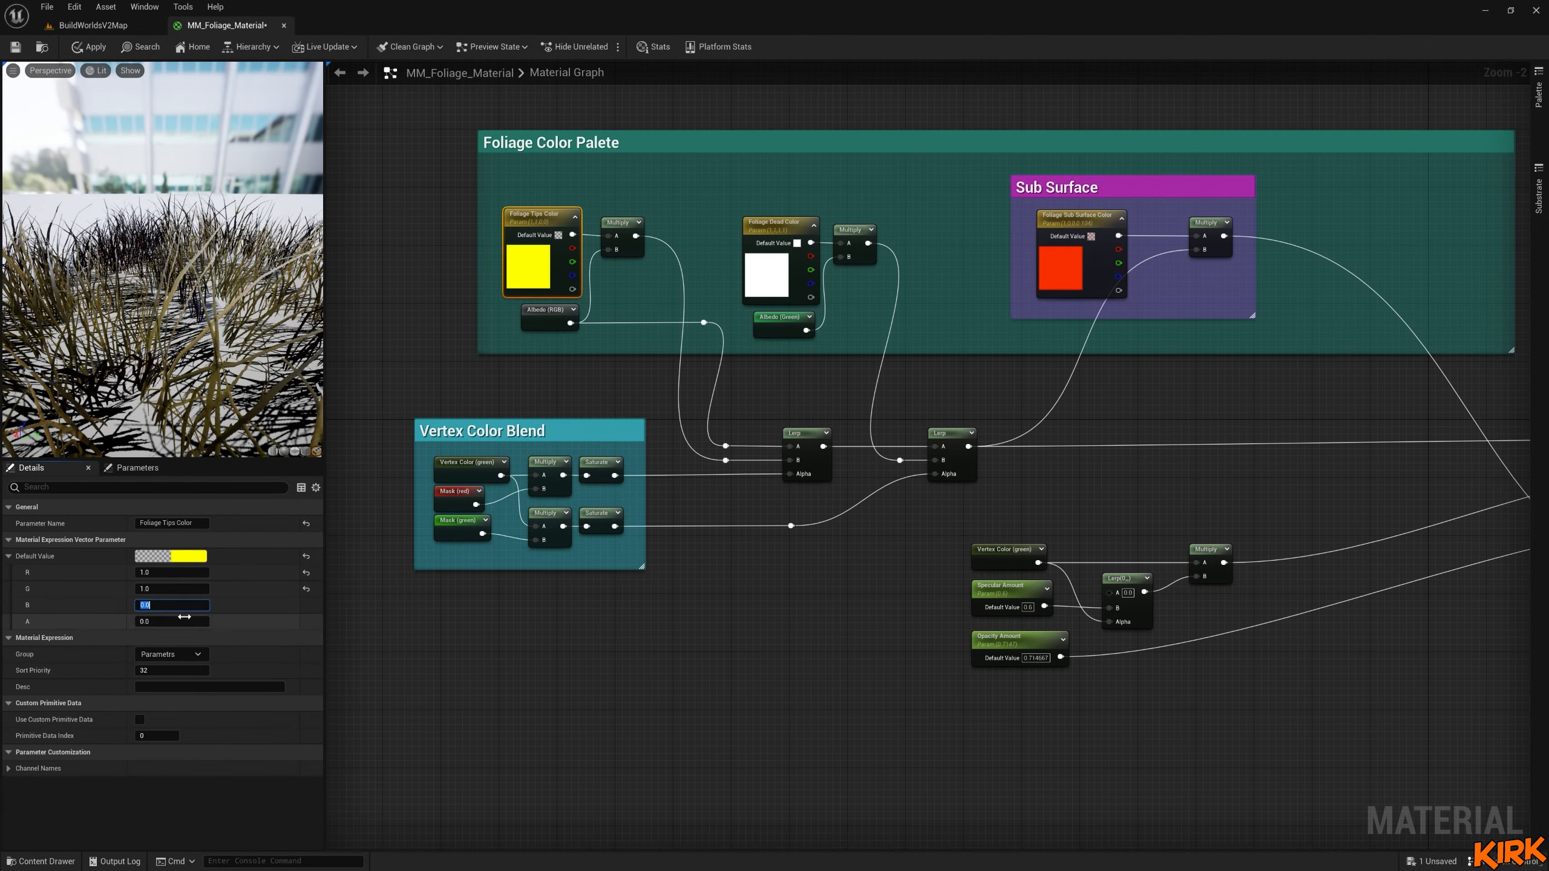
left_click(195, 622)
type("1")
left_click(229, 622)
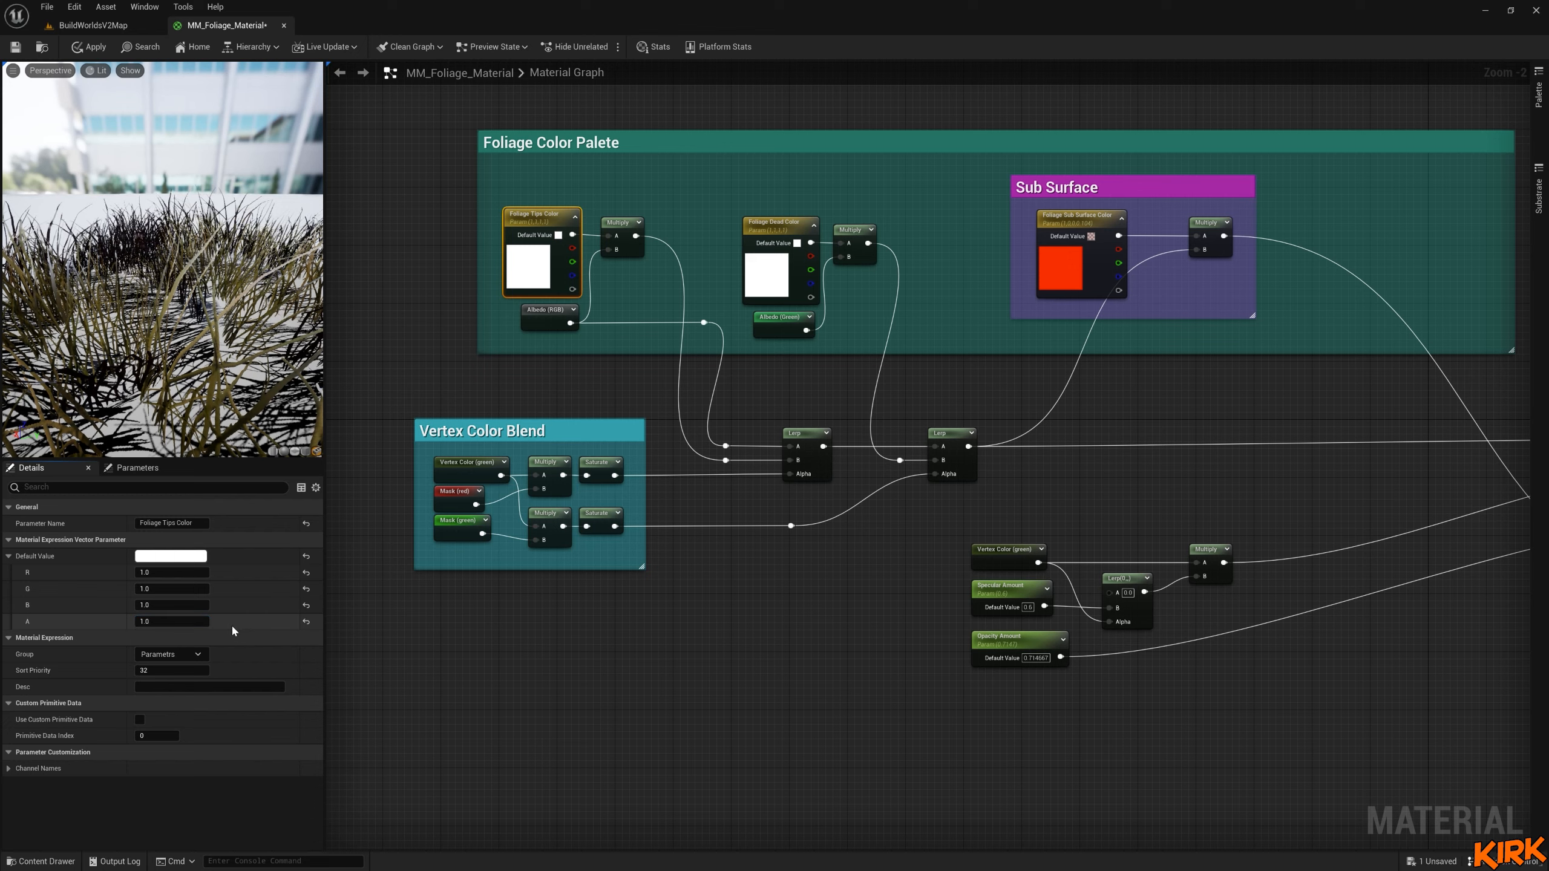
Promote the material's Roughness input to a parameter and place it below the Opacity Amount node.
right_click_drag(1294, 649, 927, 570)
scroll(980, 627, "down", 3)
scroll(932, 555, "up", 2)
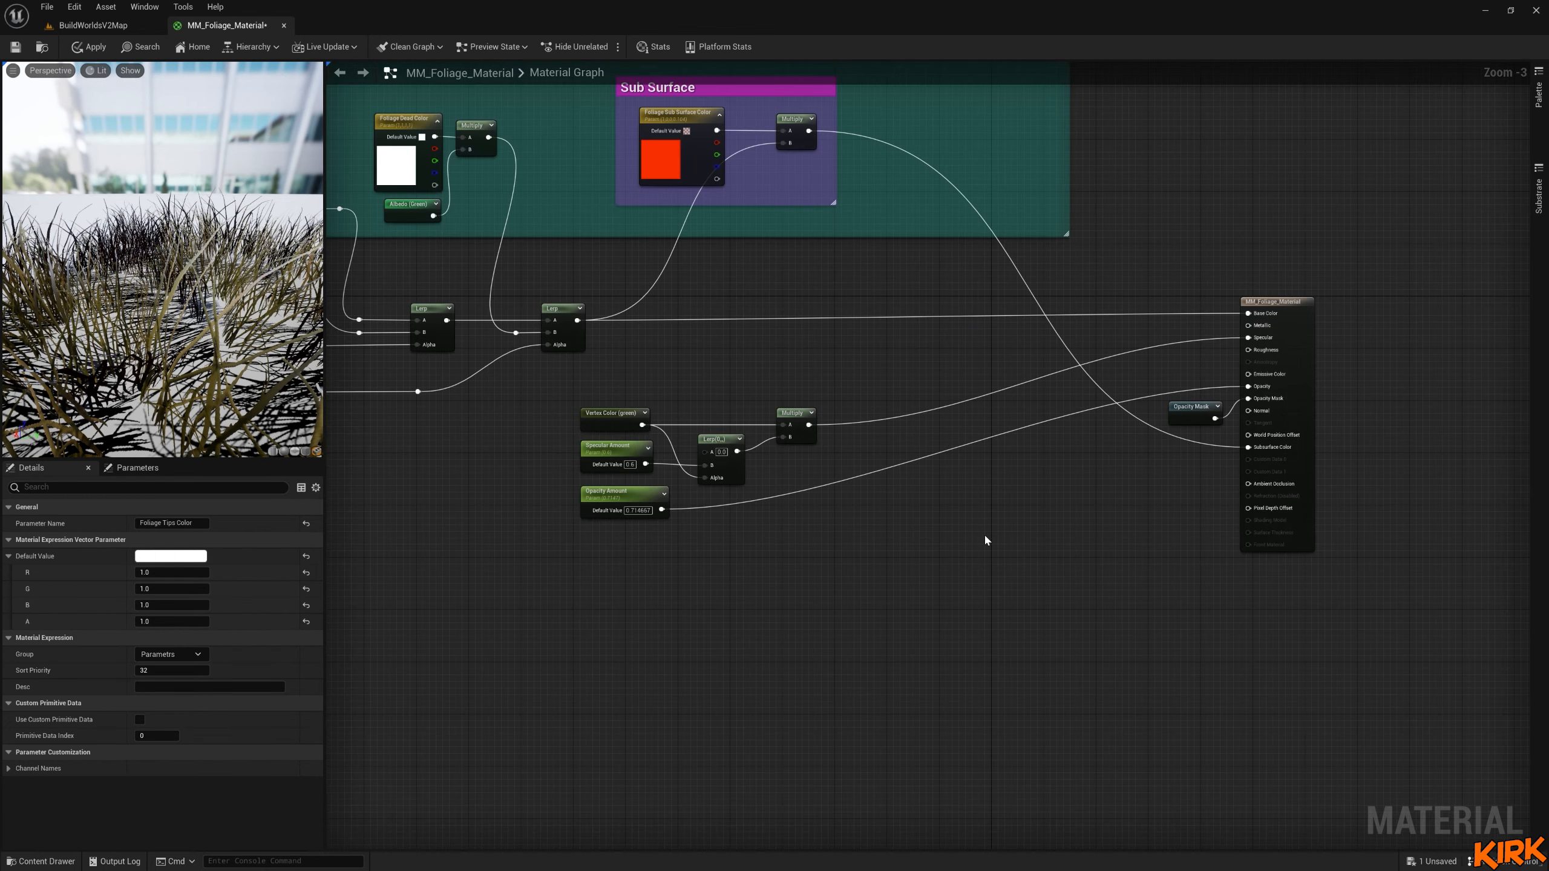
right_click_drag(820, 507, 895, 495)
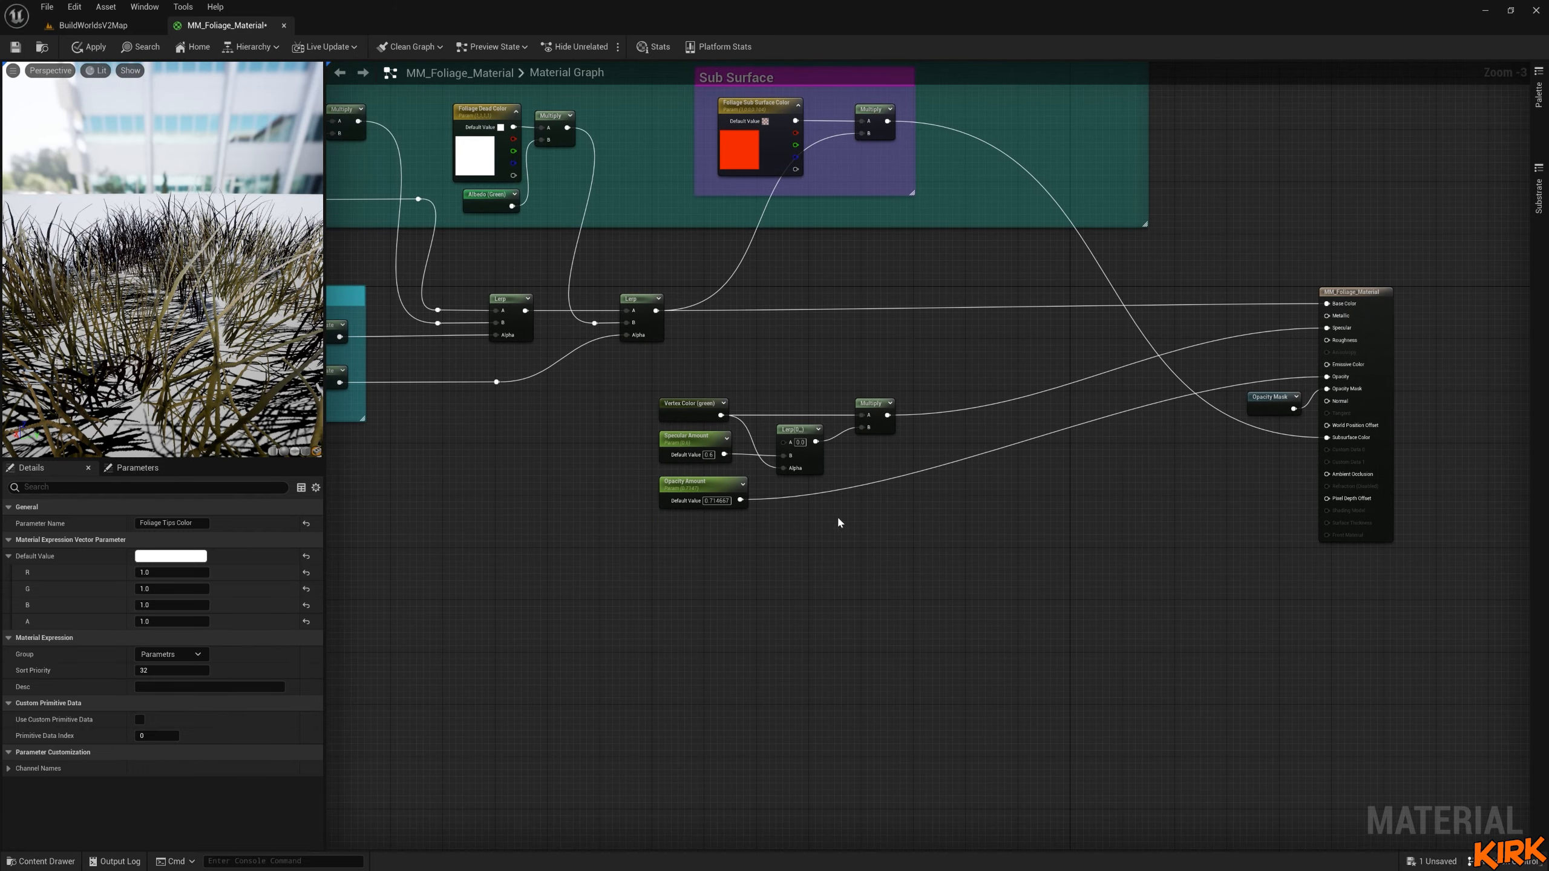
right_click(1334, 345)
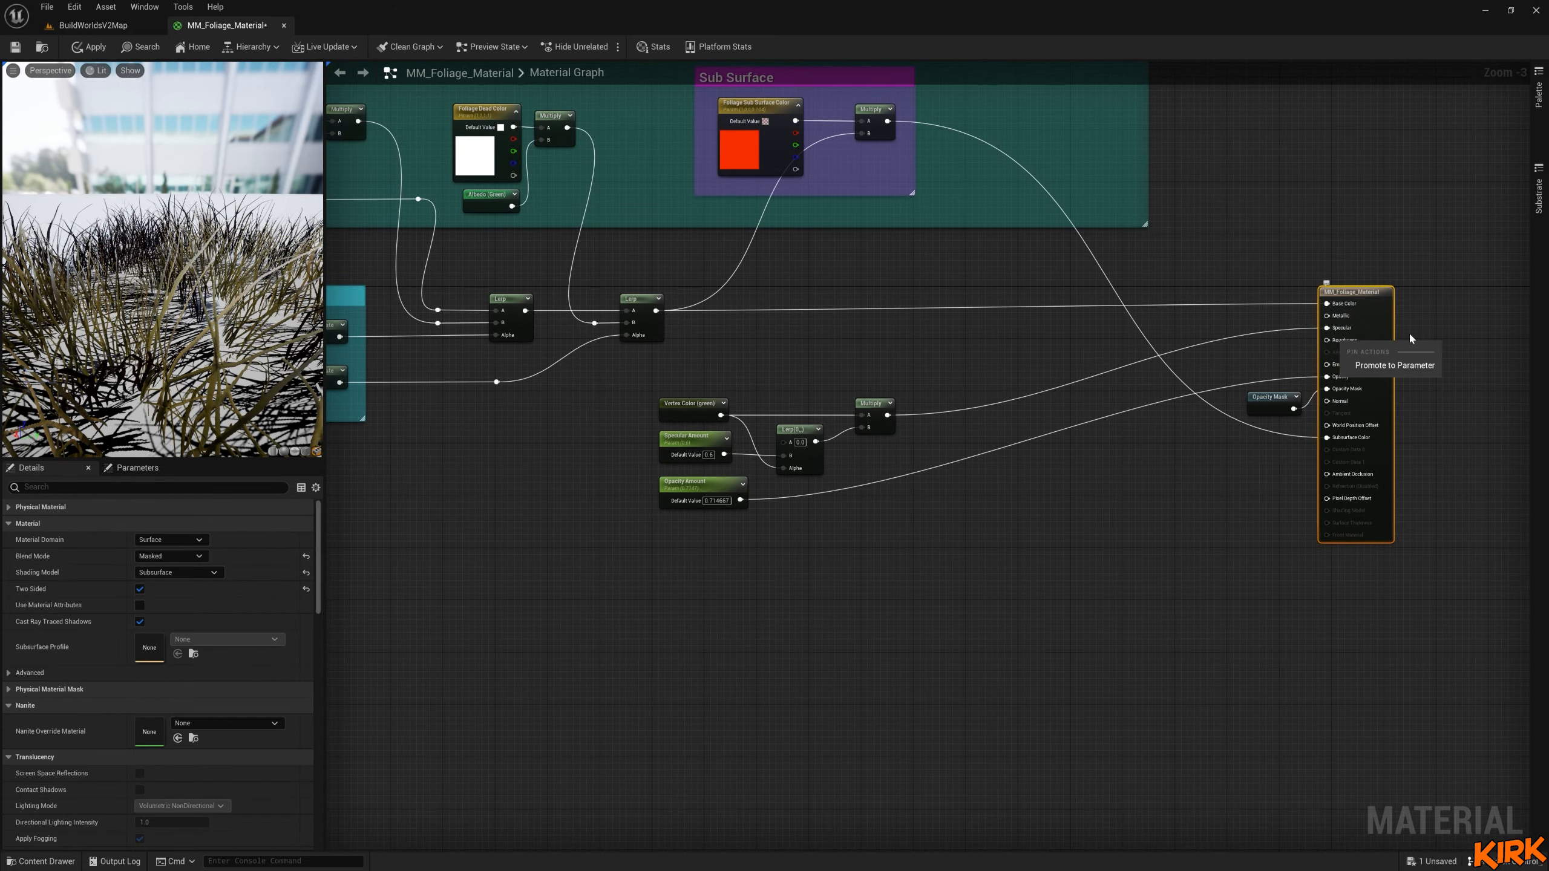
left_click(1379, 367)
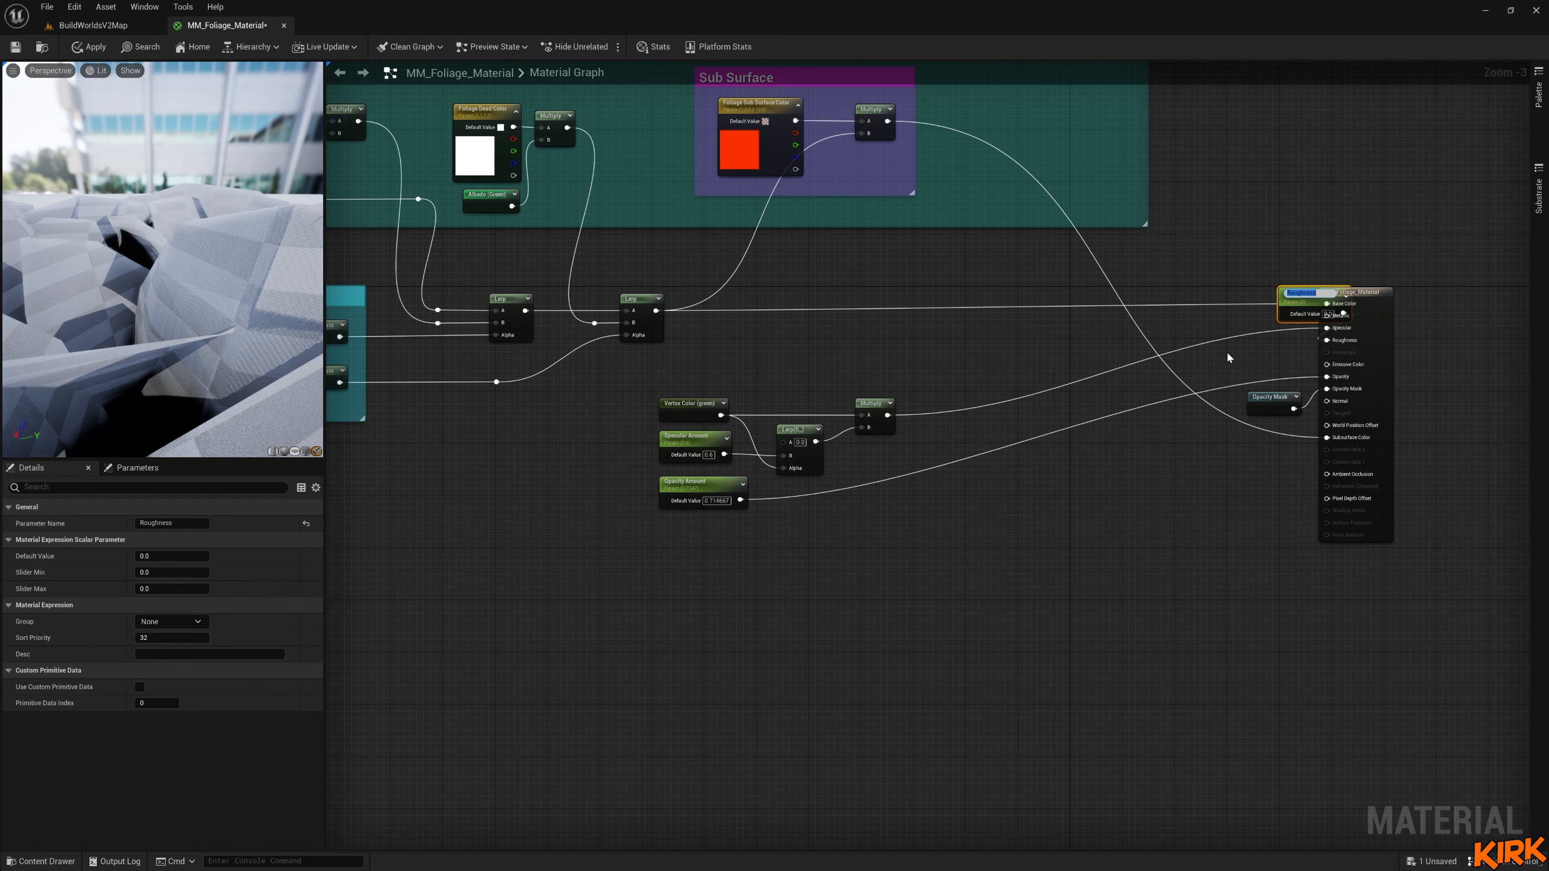
left_click_drag(1316, 299, 792, 381)
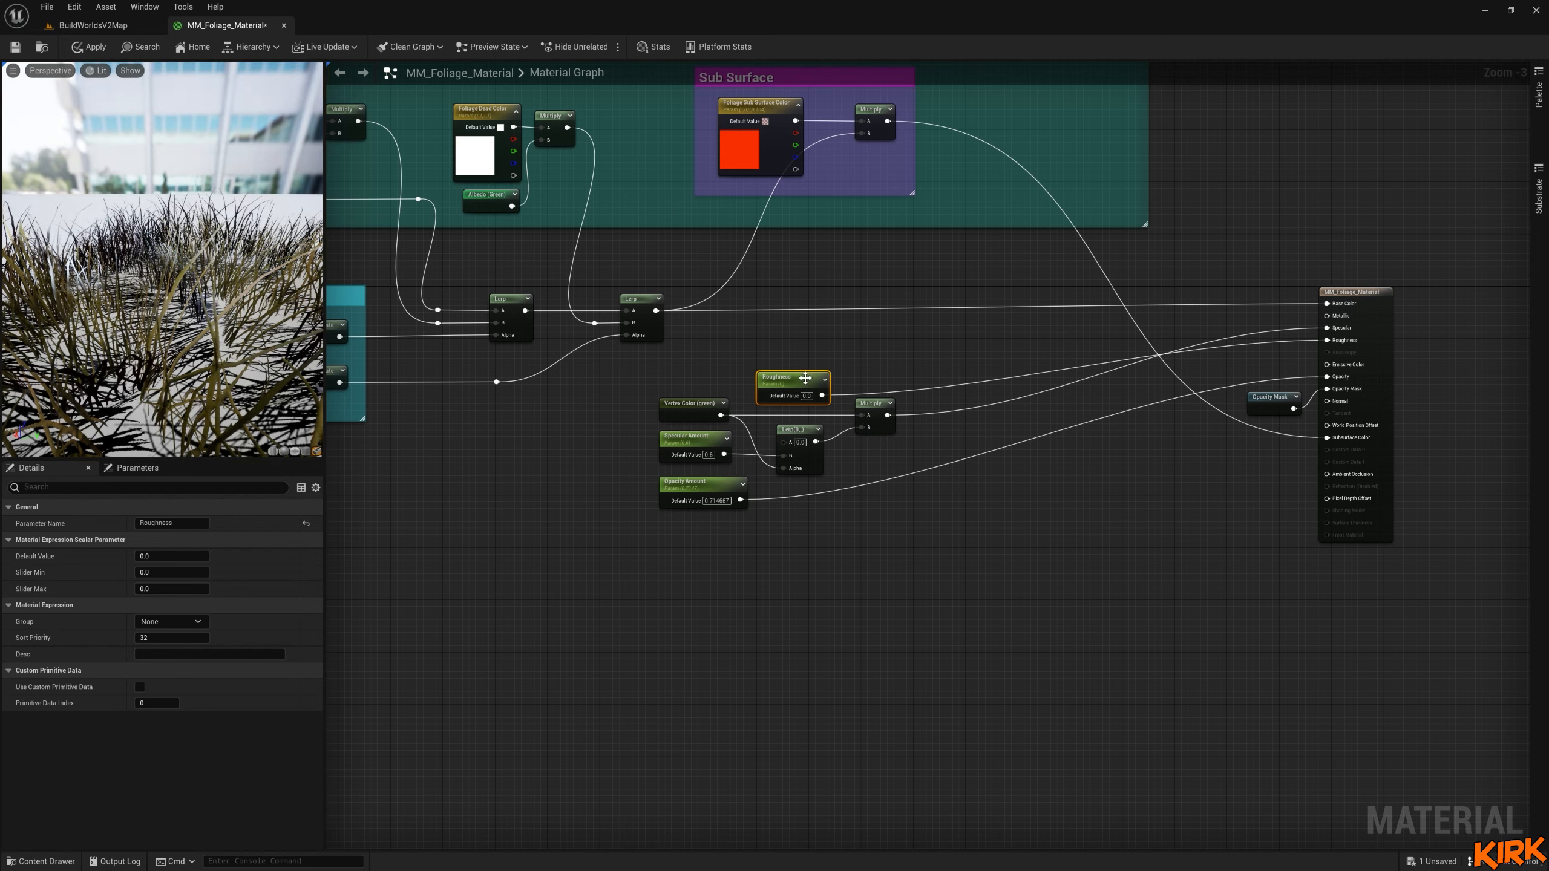
left_click_drag(804, 378, 878, 582)
Move the specular node group up toward the material's Specular input and nudge the material result node down.
left_click_drag(896, 384, 684, 463)
left_click_drag(684, 455, 802, 396)
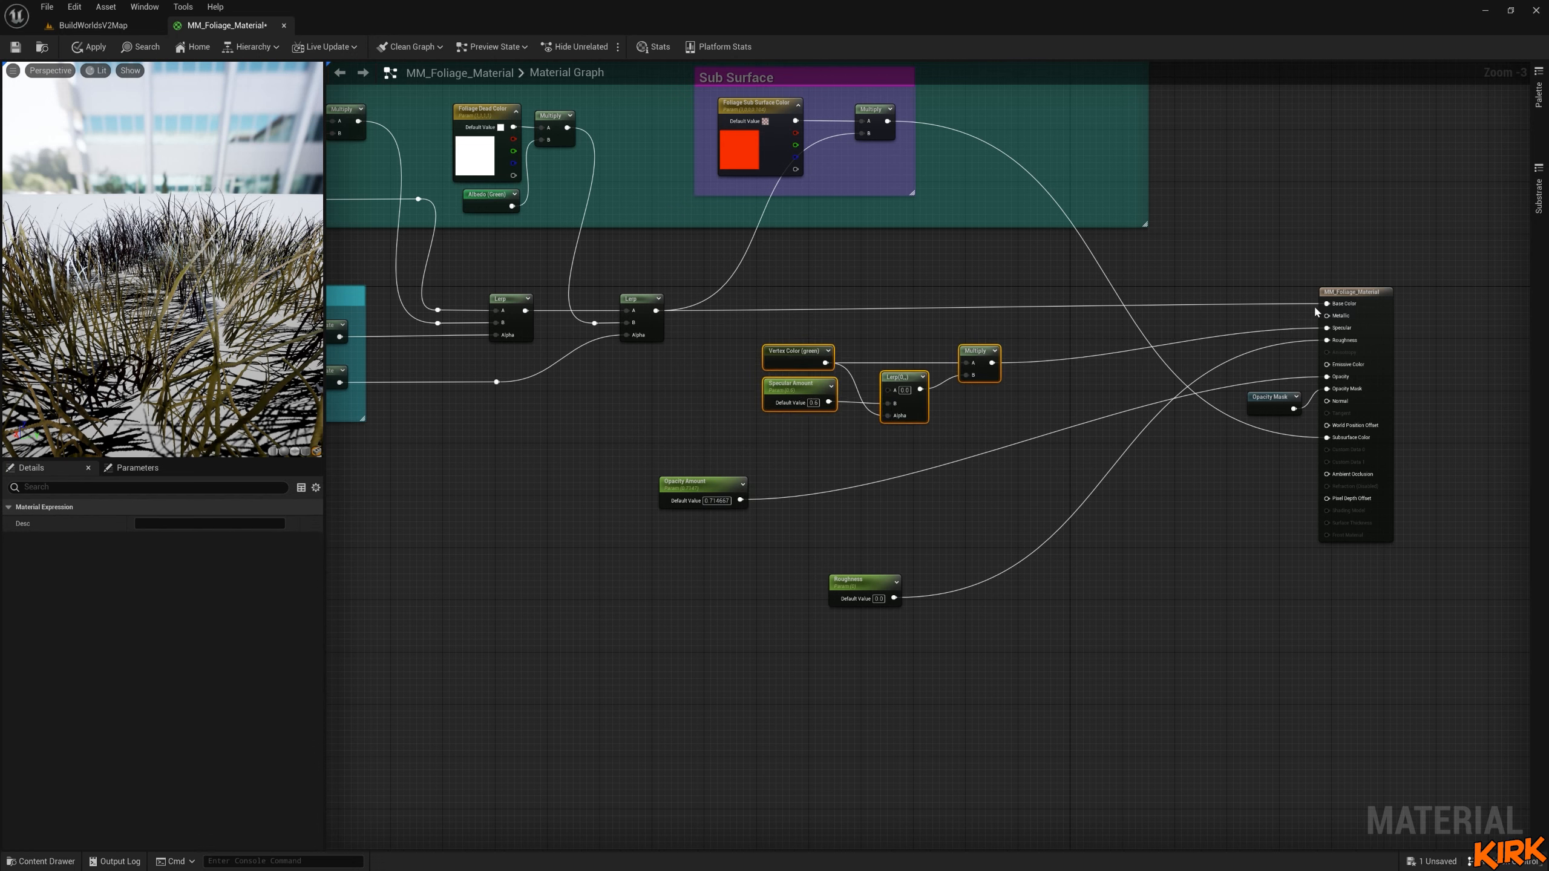
left_click_drag(1373, 291, 1379, 298)
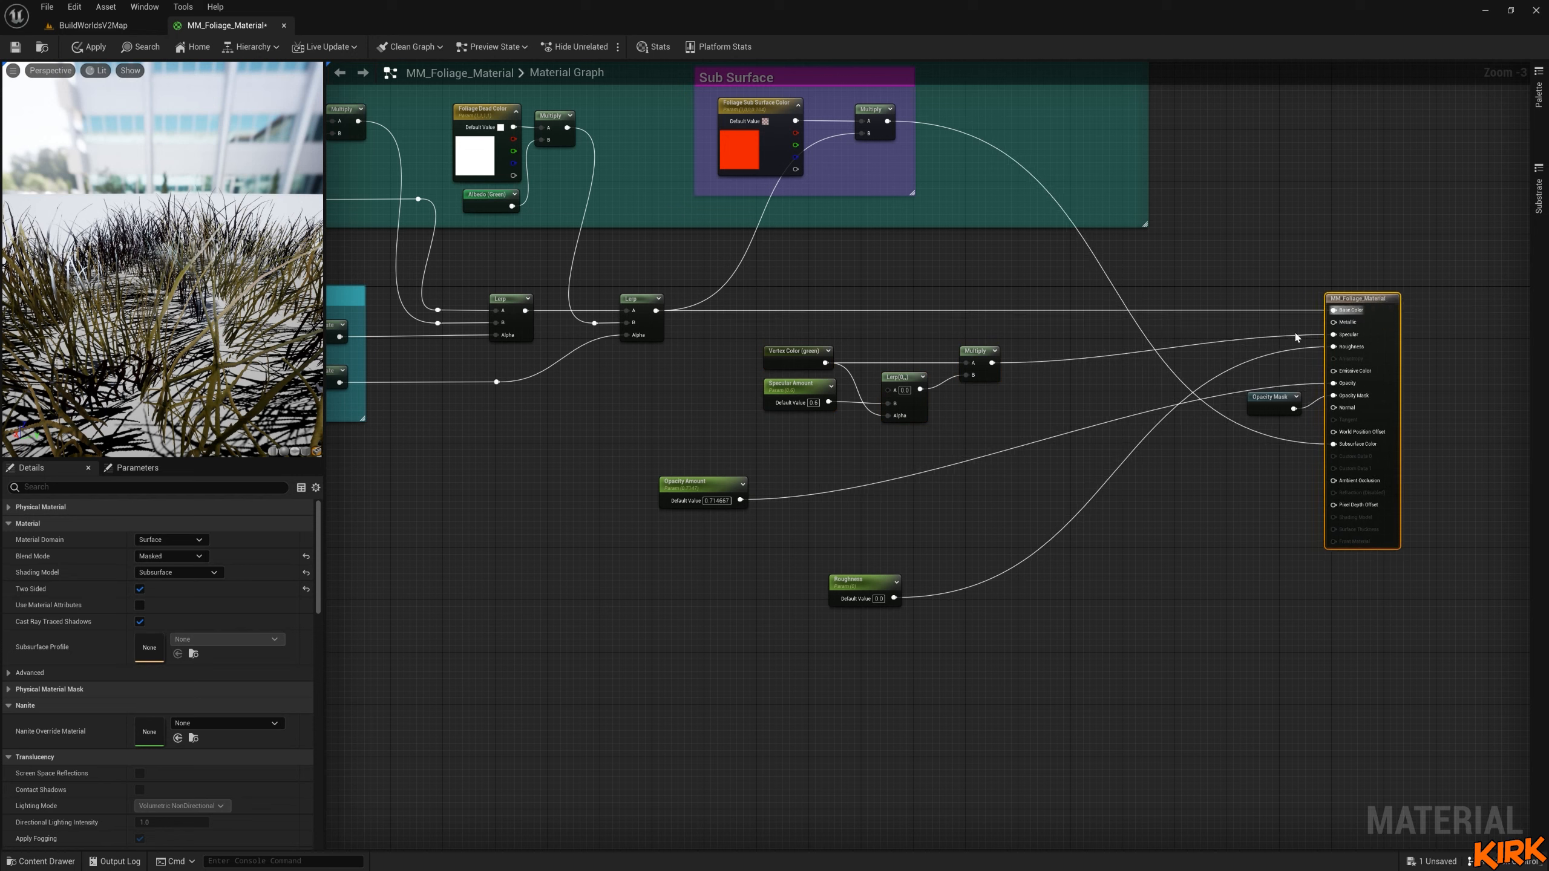
Tighten the specular nodes and wrap them in a comment titled "Specular" with font size 25.
left_click_drag(926, 378, 756, 418)
key("c")
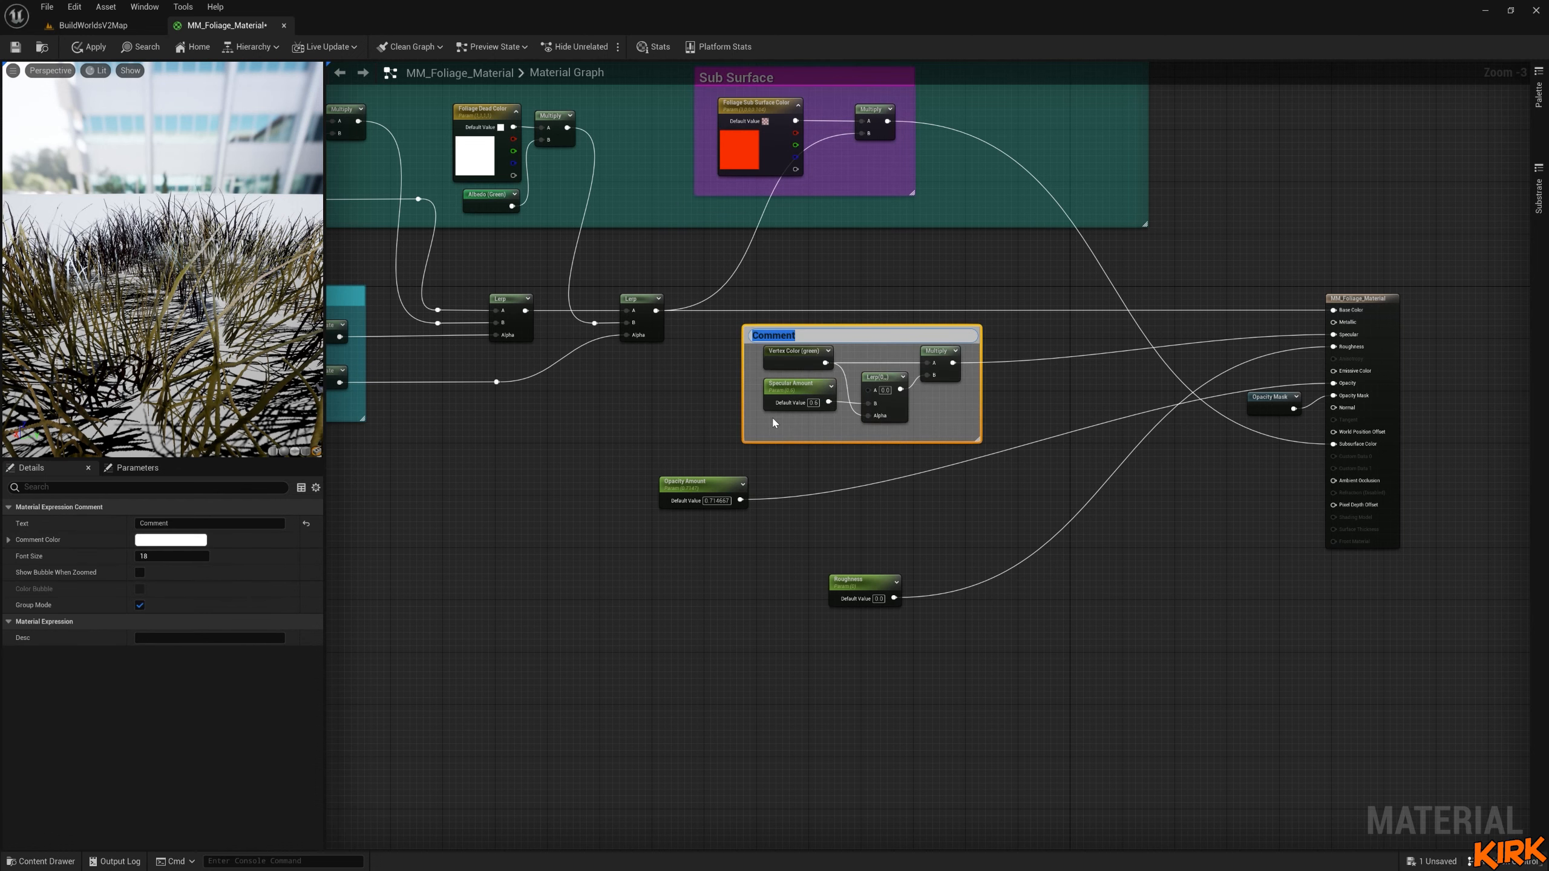
type("Specular")
left_click(172, 556)
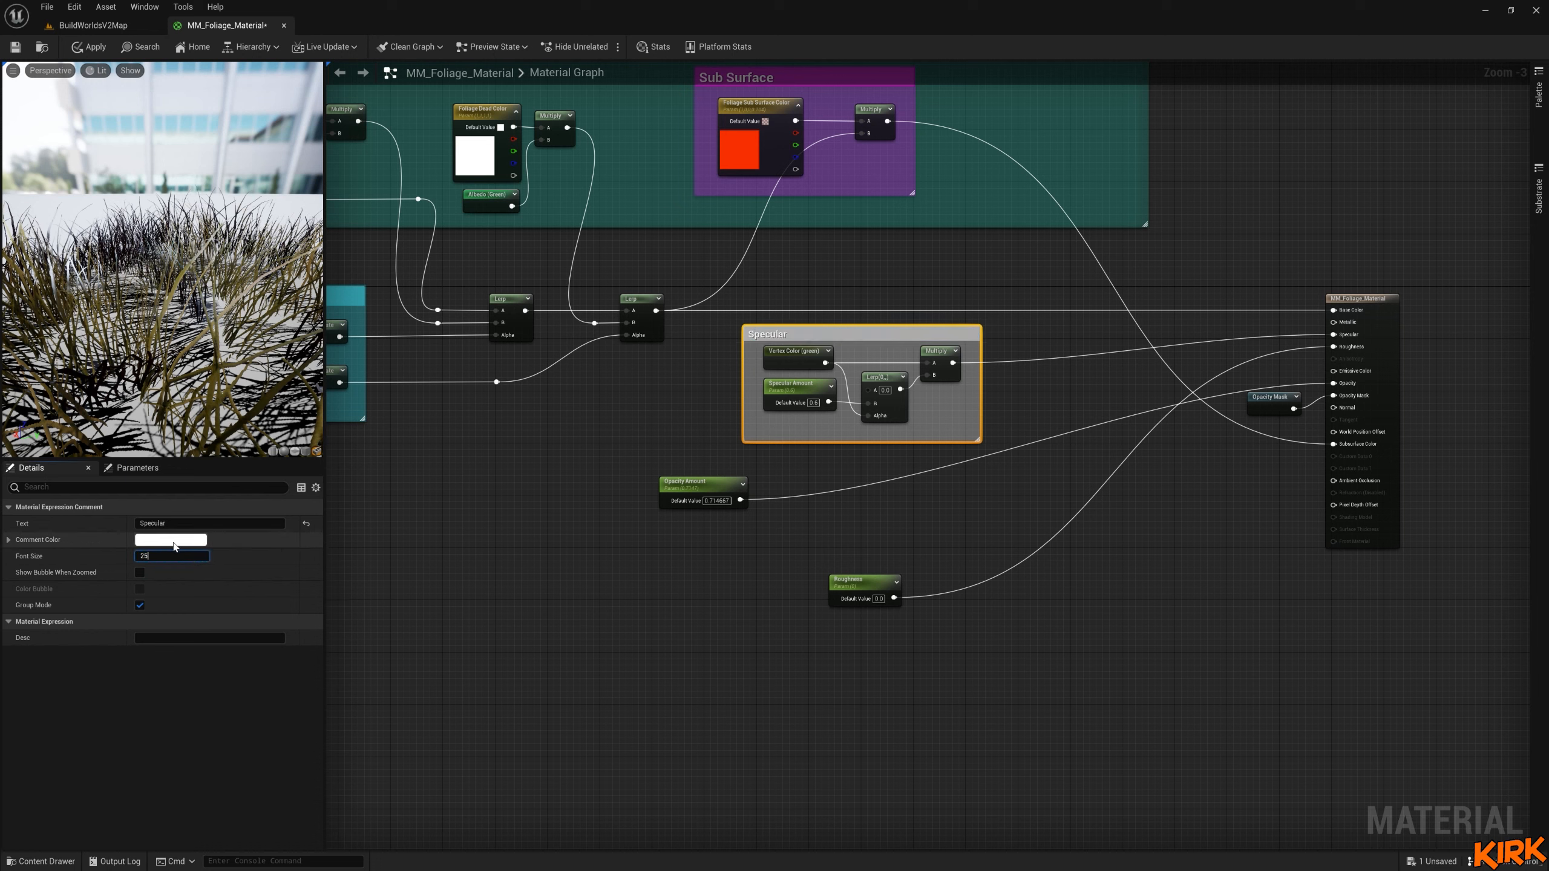
Color the Specular comment a dark olive green, hex sRGB 8CA537FF.
left_click(171, 539)
mouse_move(221, 622)
left_mouse_down()
mouse_move(215, 642)
mouse_move(257, 701)
left_mouse_up()
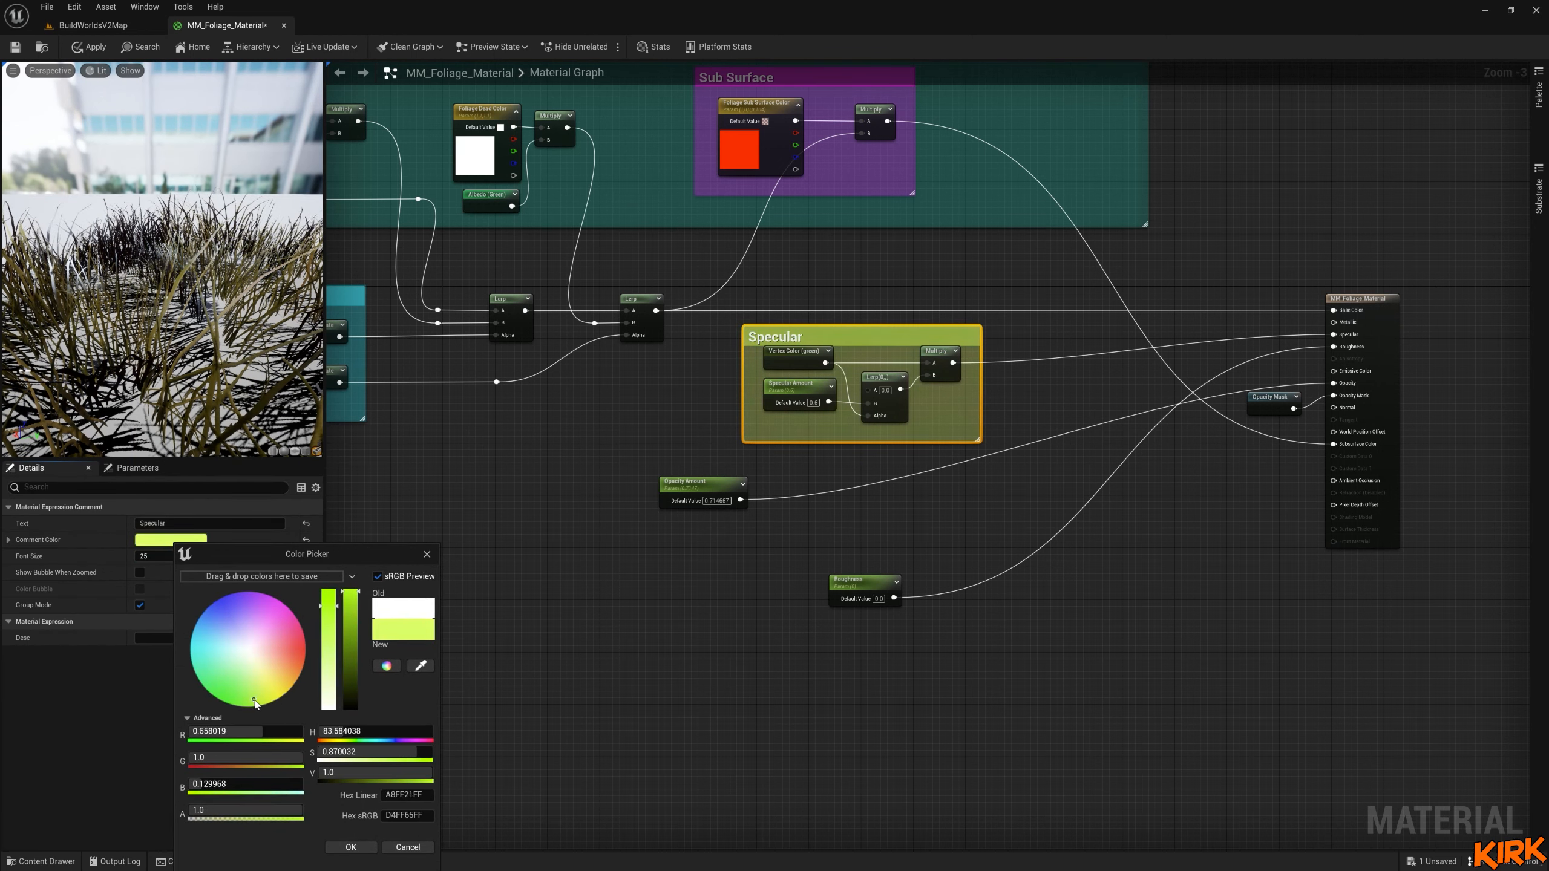
left_click(351, 663)
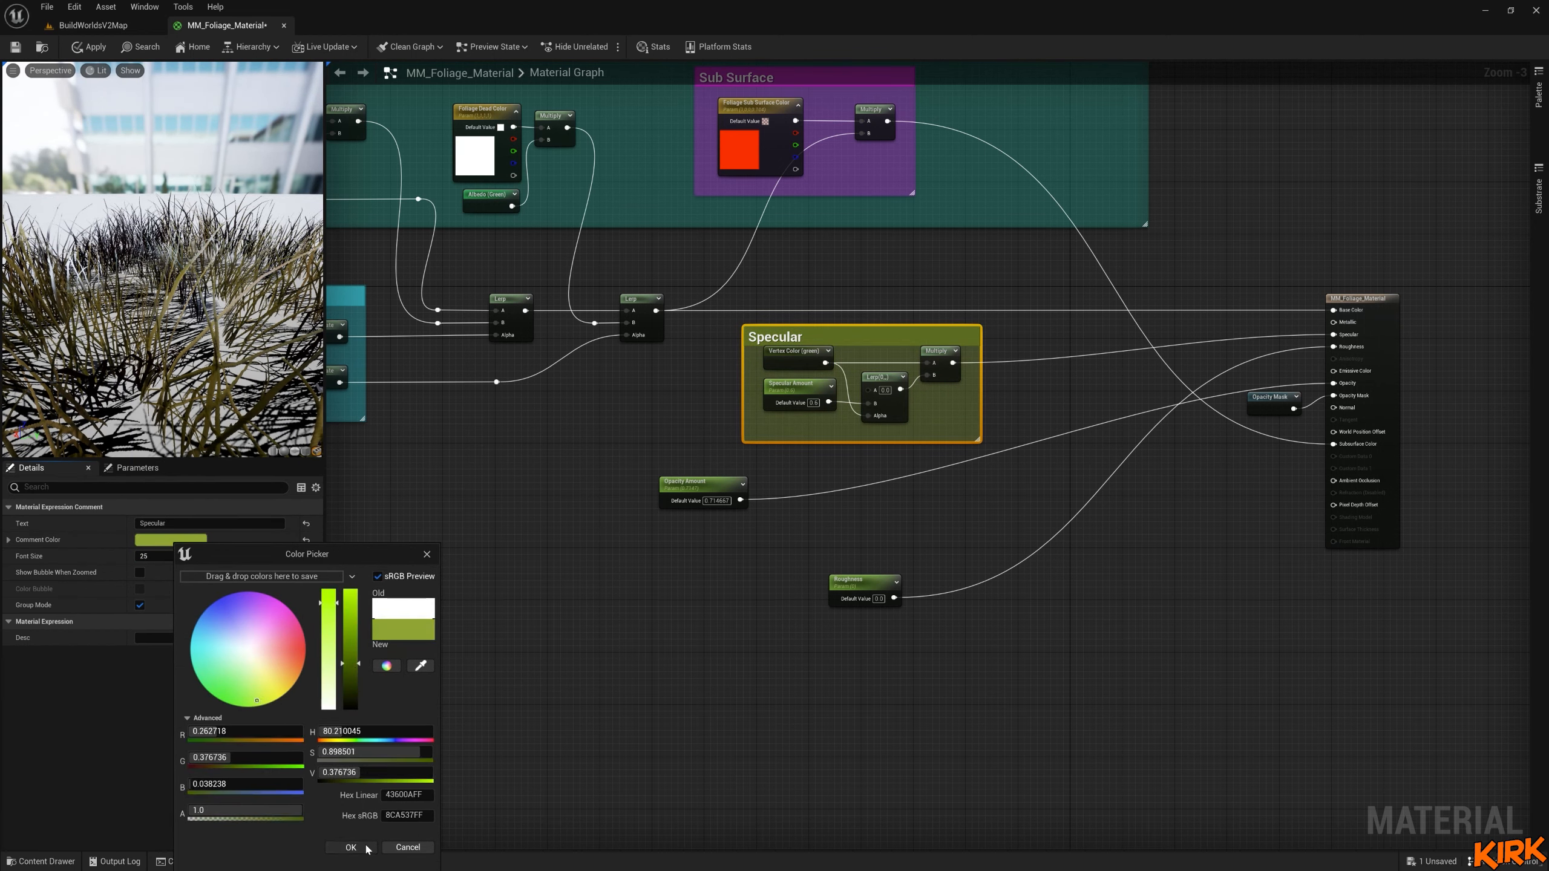
left_click(351, 847)
Align the Opacity Amount parameter directly above the Roughness parameter and select the Specular comment.
left_click_drag(704, 492, 875, 499)
left_click(847, 335)
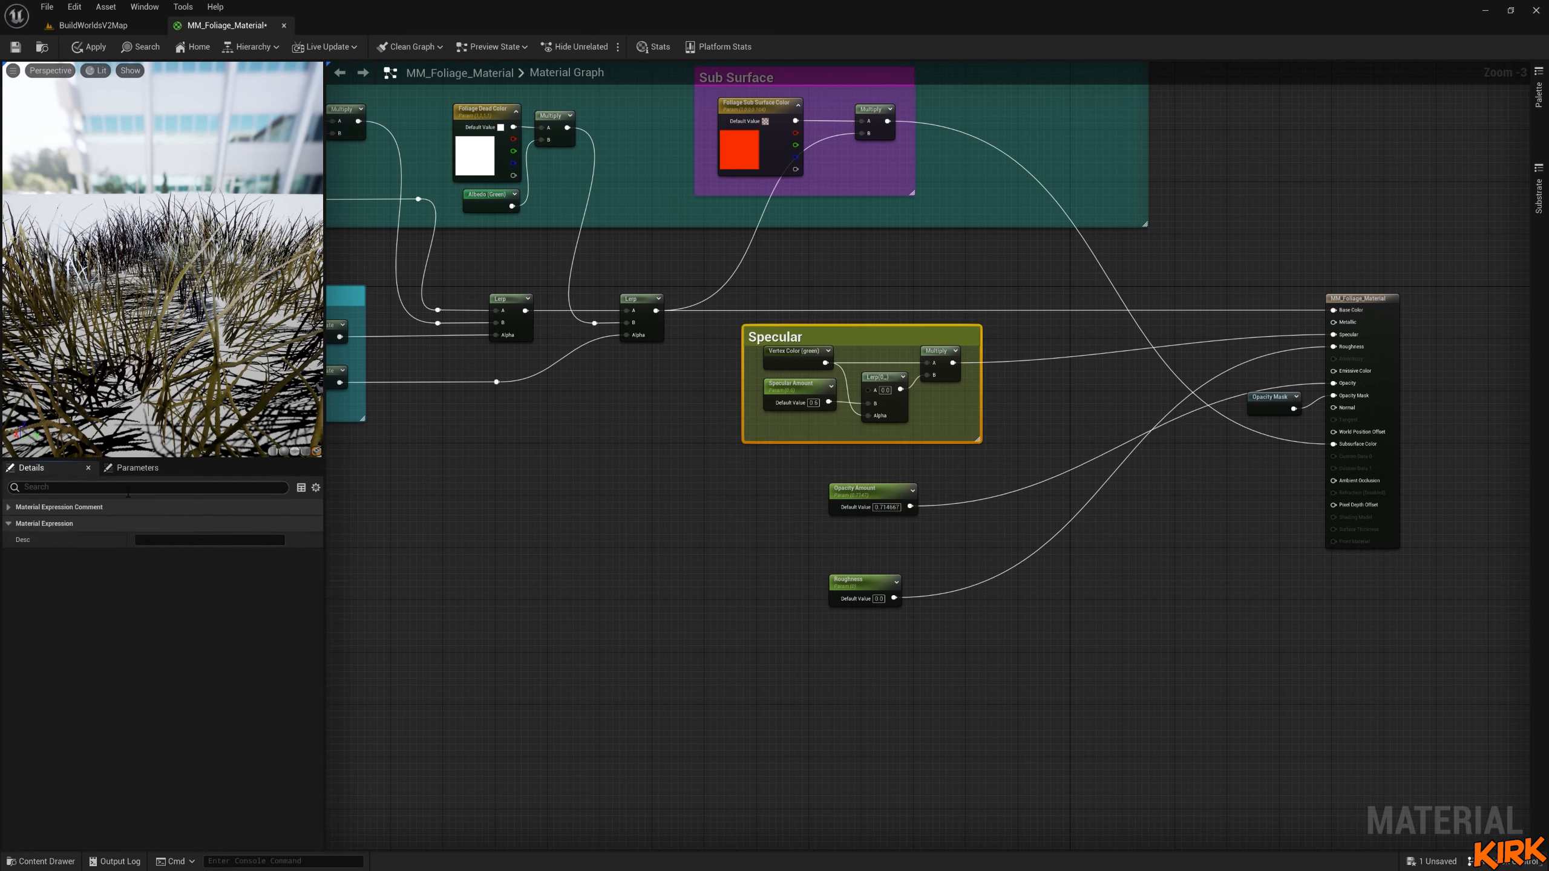
Retitle the Specular comment "Specular - Roughness - Opacity" and extend its box downward to make room for the two parameters below it.
left_click(176, 526)
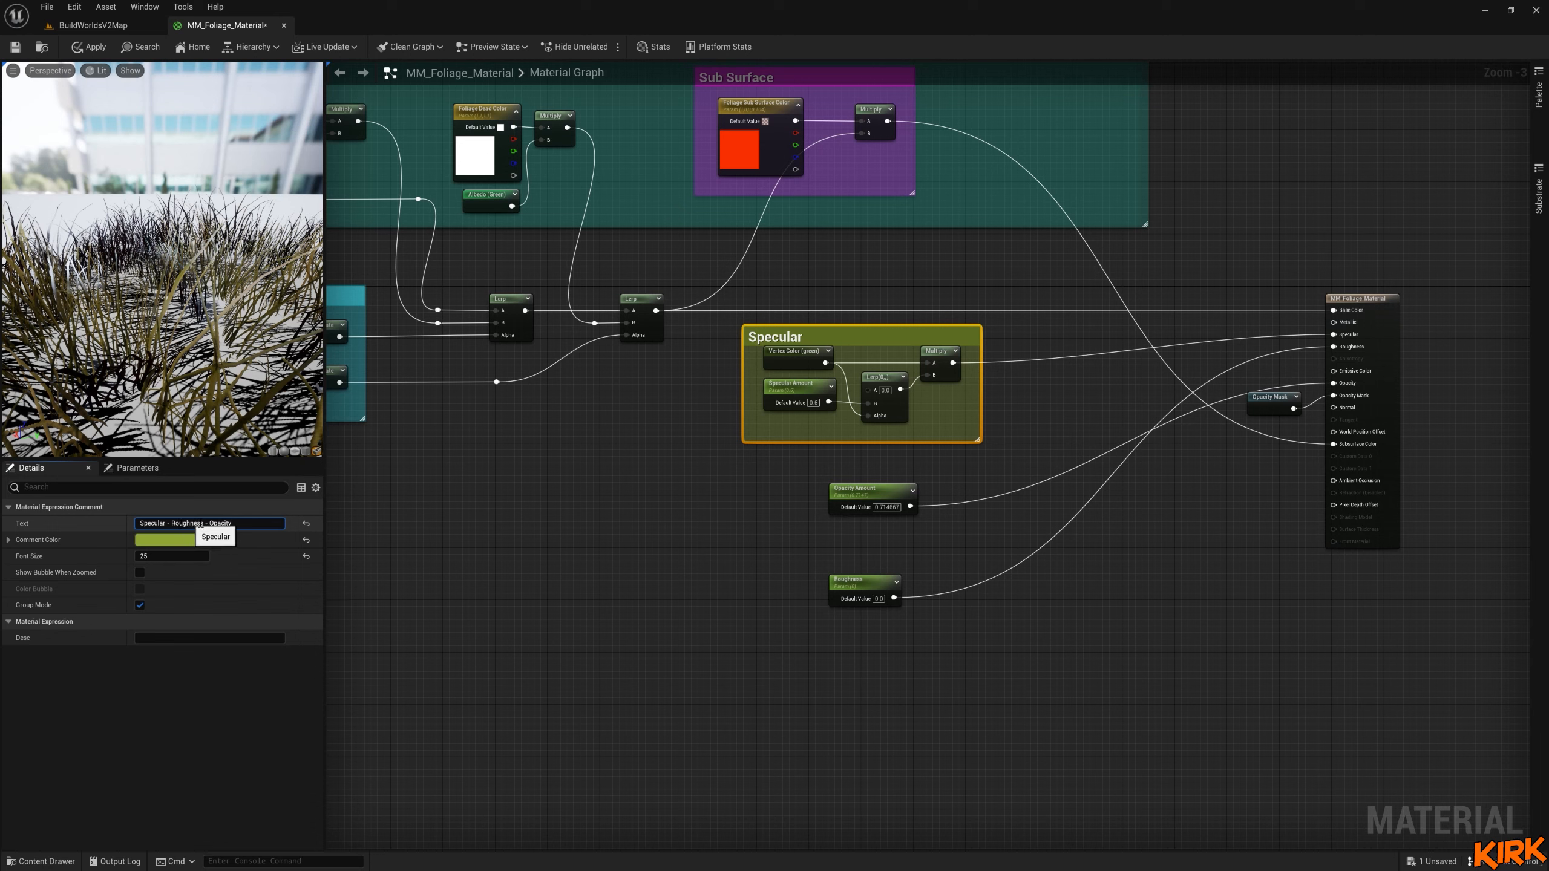
left_click(596, 496)
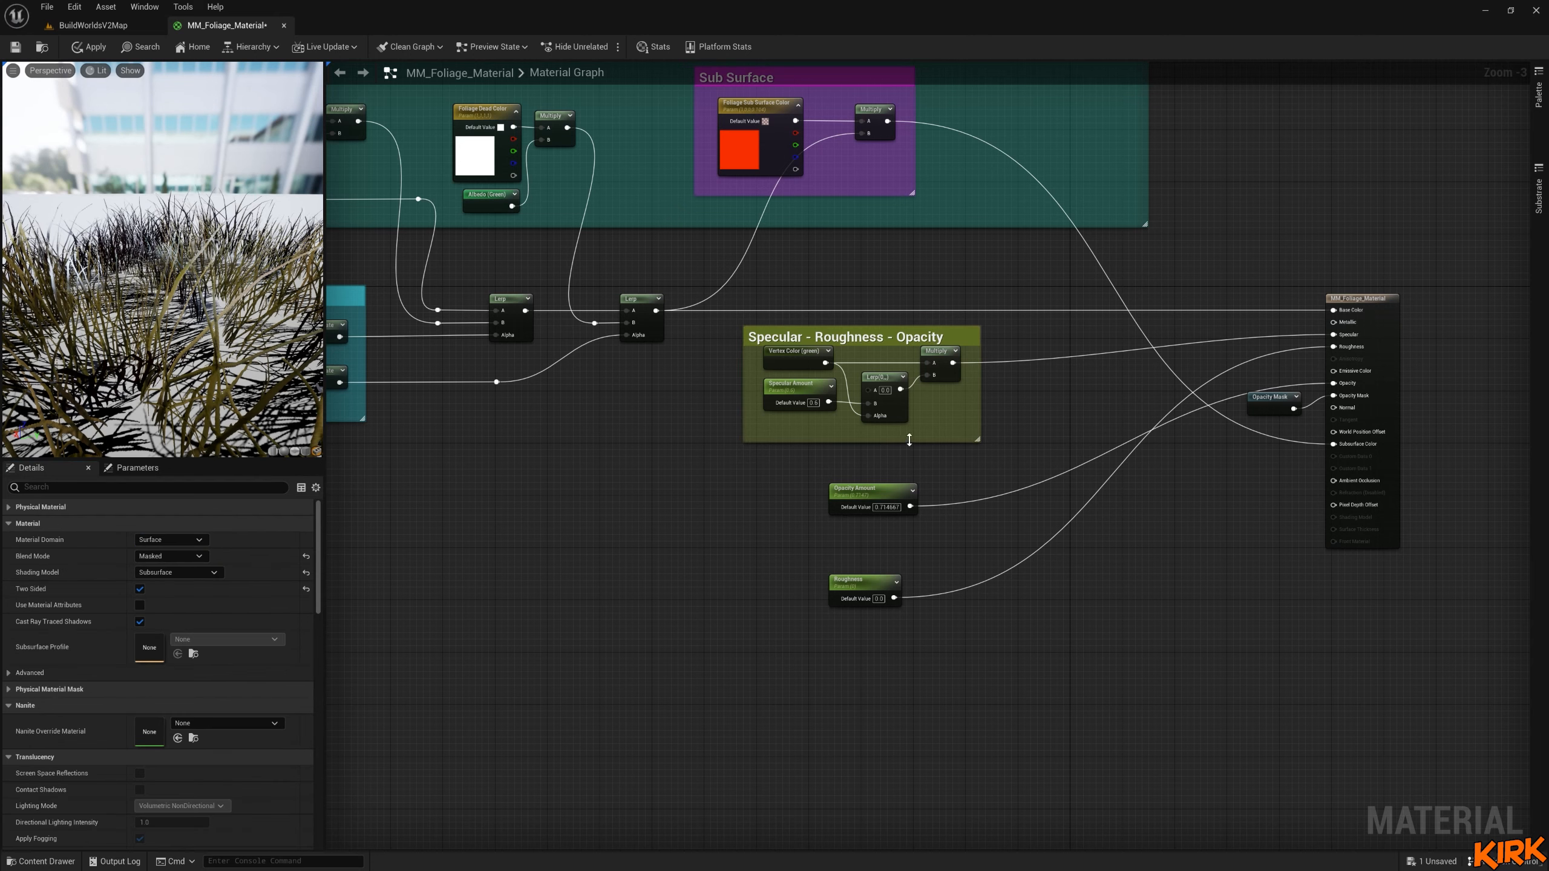
left_click_drag(978, 438, 981, 570)
Stack the Roughness and Opacity Amount parameters inside the olive comment, under the Specular Amount parameter, with Roughness above Opacity Amount.
left_click_drag(876, 490, 887, 521)
left_click_drag(871, 585, 891, 440)
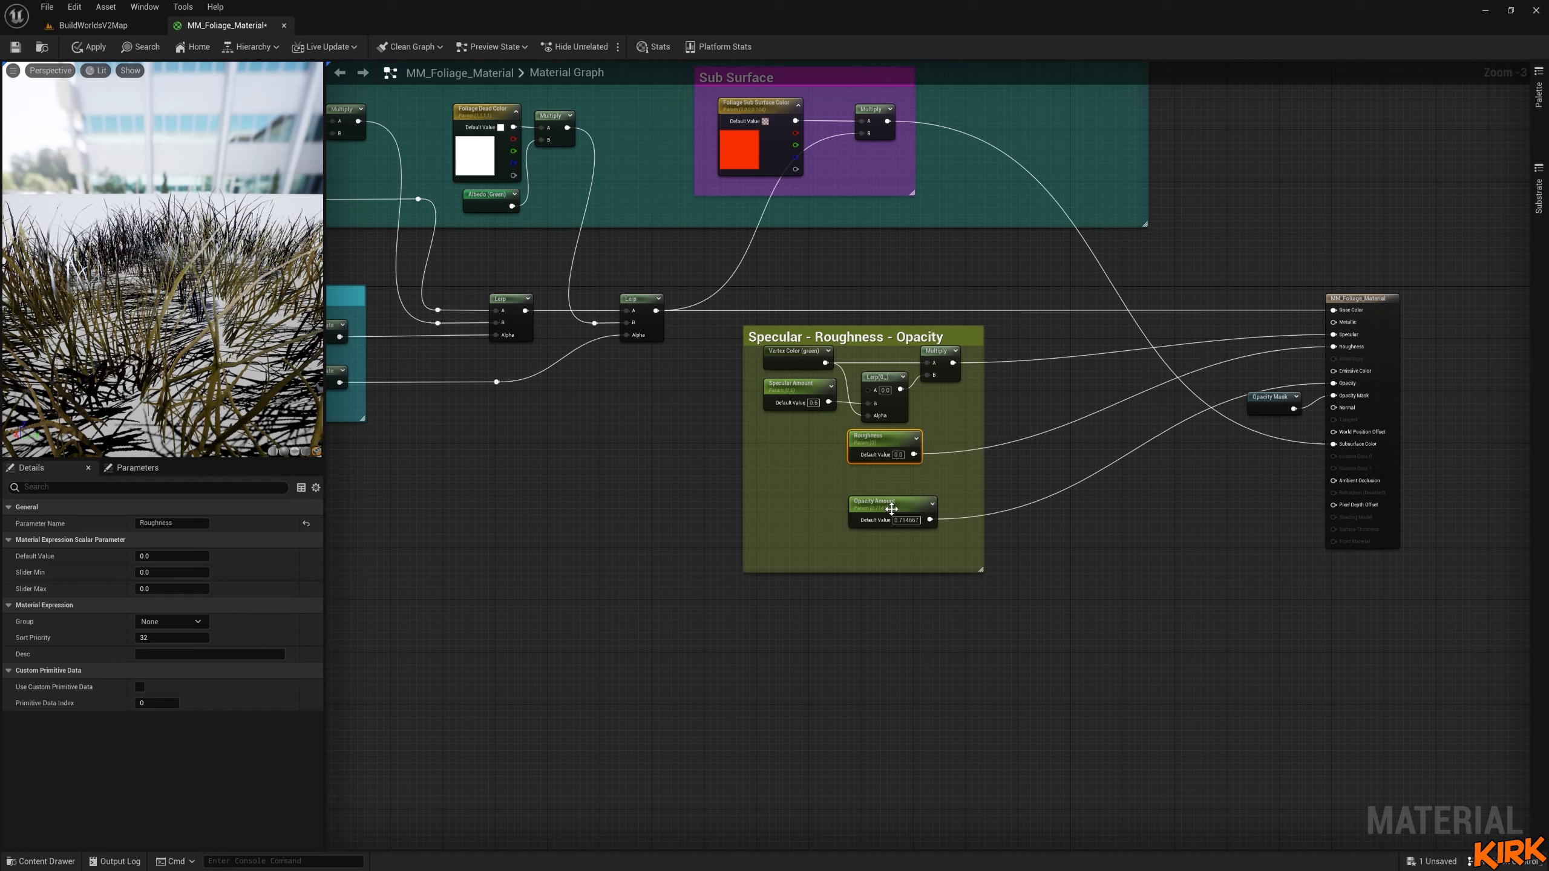
left_click_drag(892, 508, 894, 487)
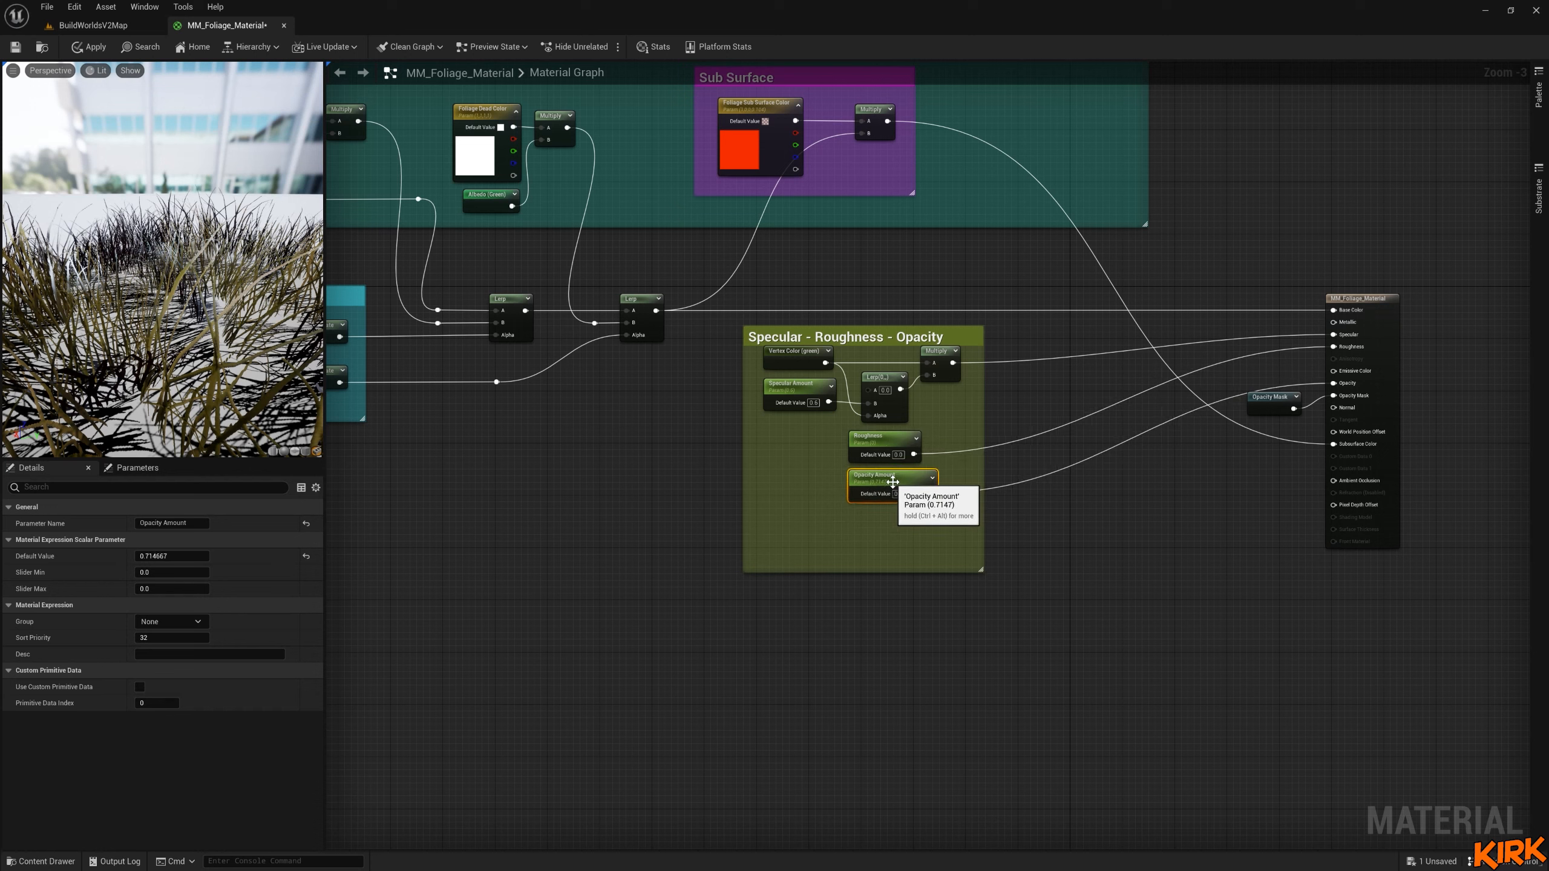
left_click_drag(884, 498, 883, 496)
left_click_drag(884, 497, 814, 488)
left_click(892, 476)
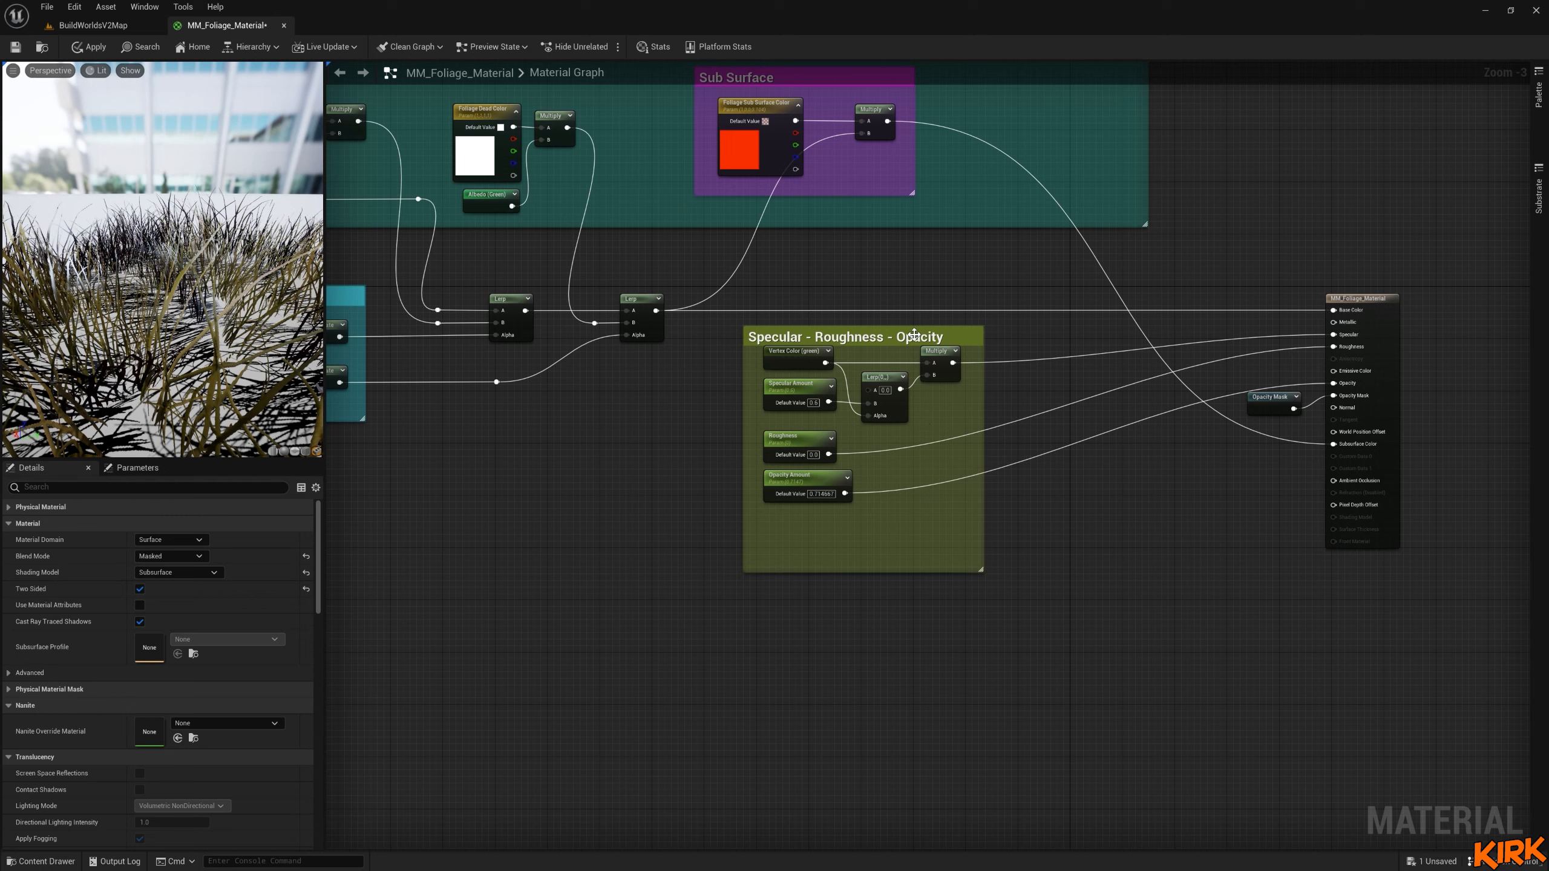
Move the Specular - Roughness - Opacity comment closer to the material result node, and nudge the result node and Opacity Mask reroute into line.
left_click_drag(914, 335, 985, 331)
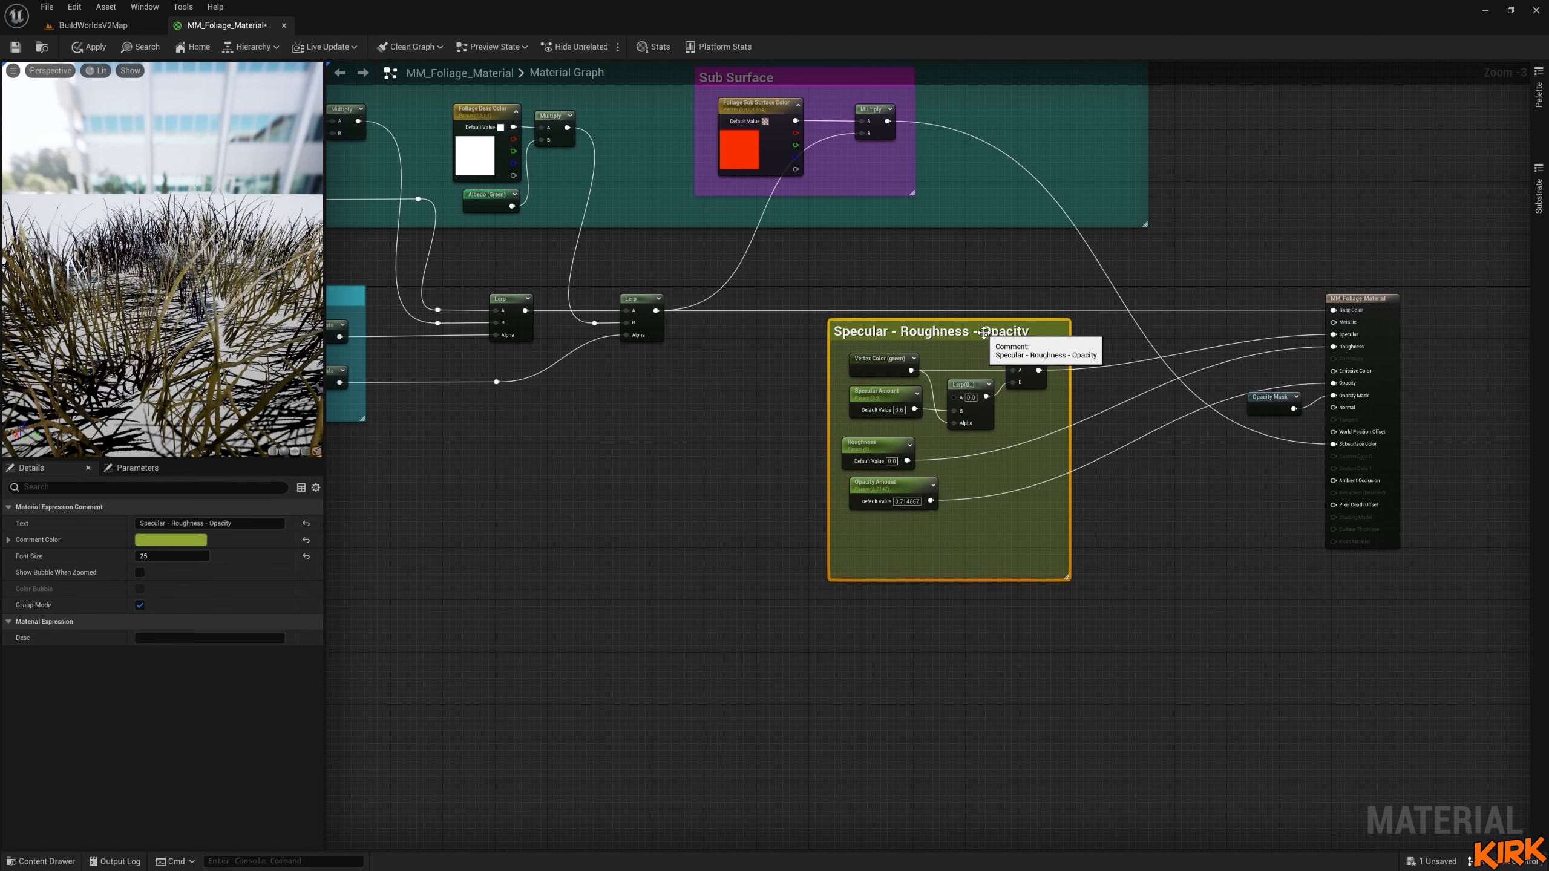
left_click(1176, 528)
right_click_drag(1175, 528, 963, 546)
left_click(1128, 343)
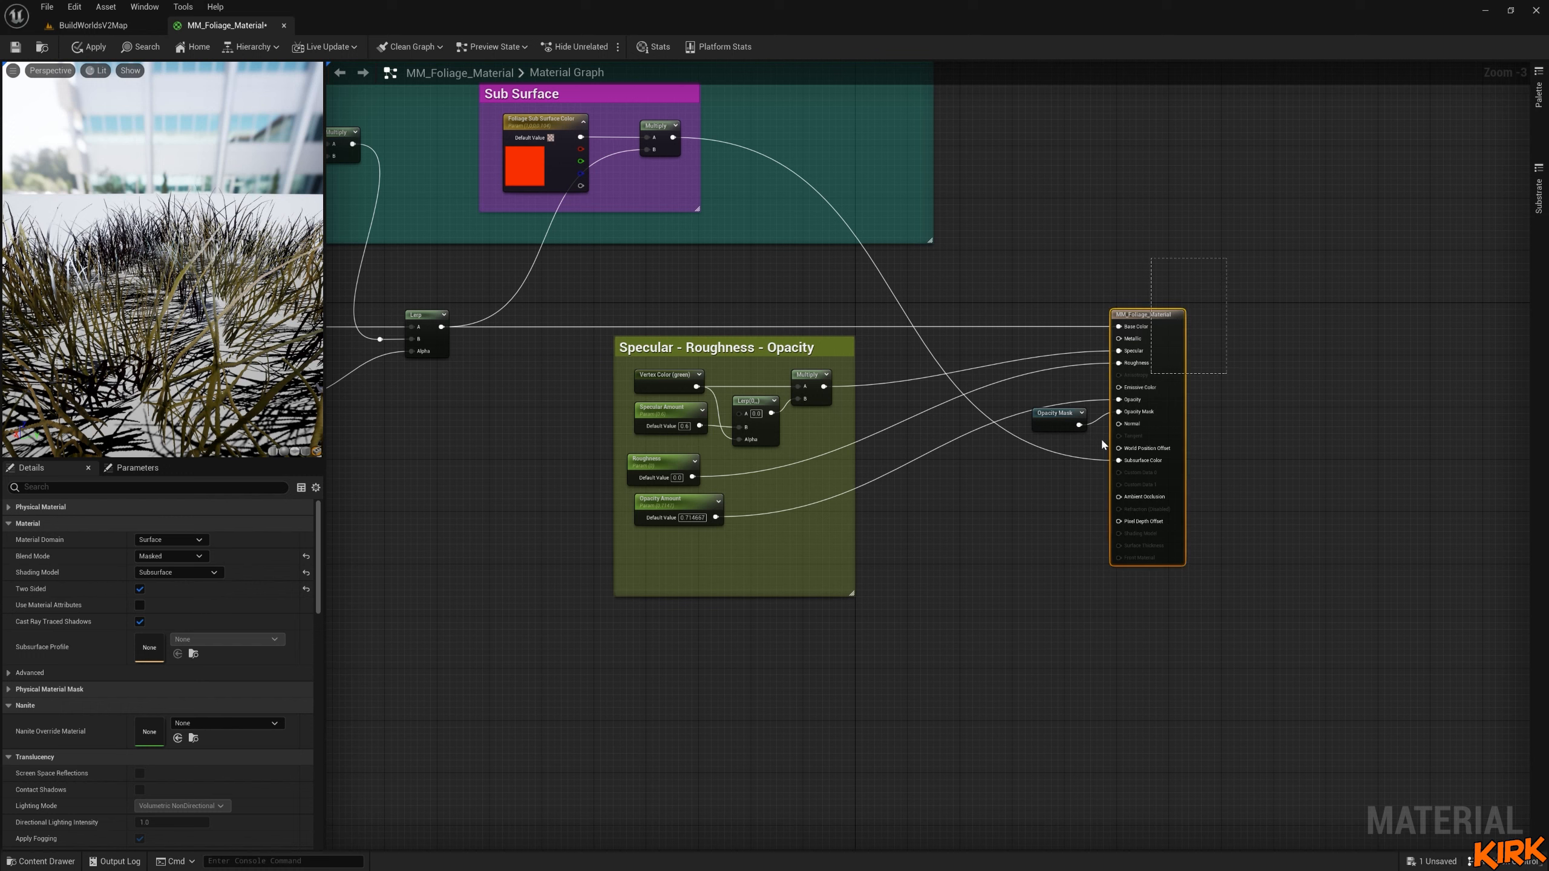
left_click_drag(1142, 317, 1144, 323)
left_click(1037, 452)
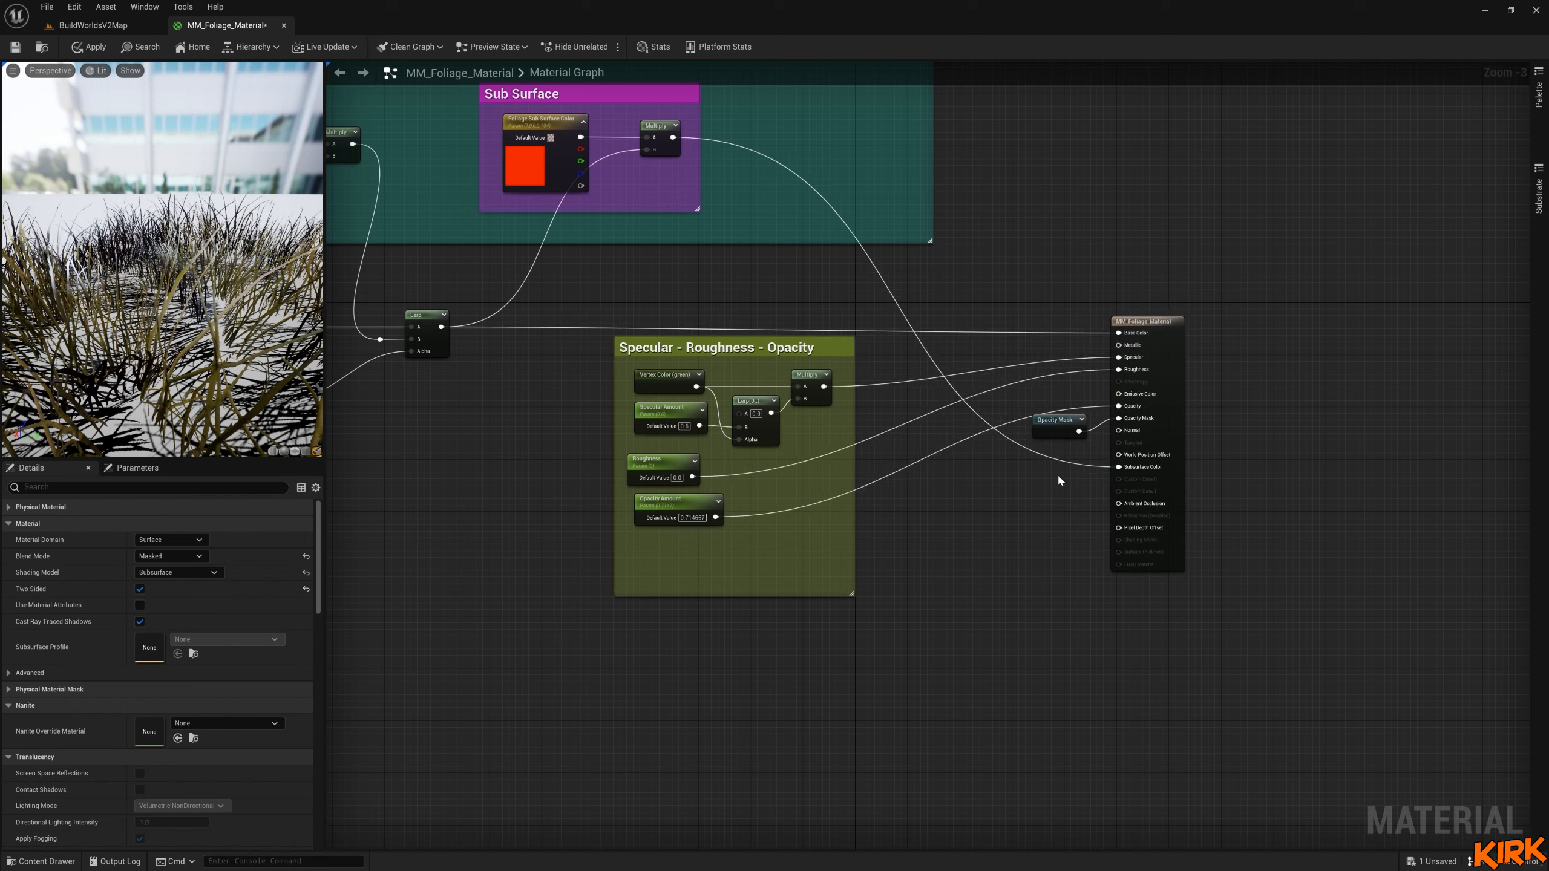
left_click_drag(1064, 426, 1077, 420)
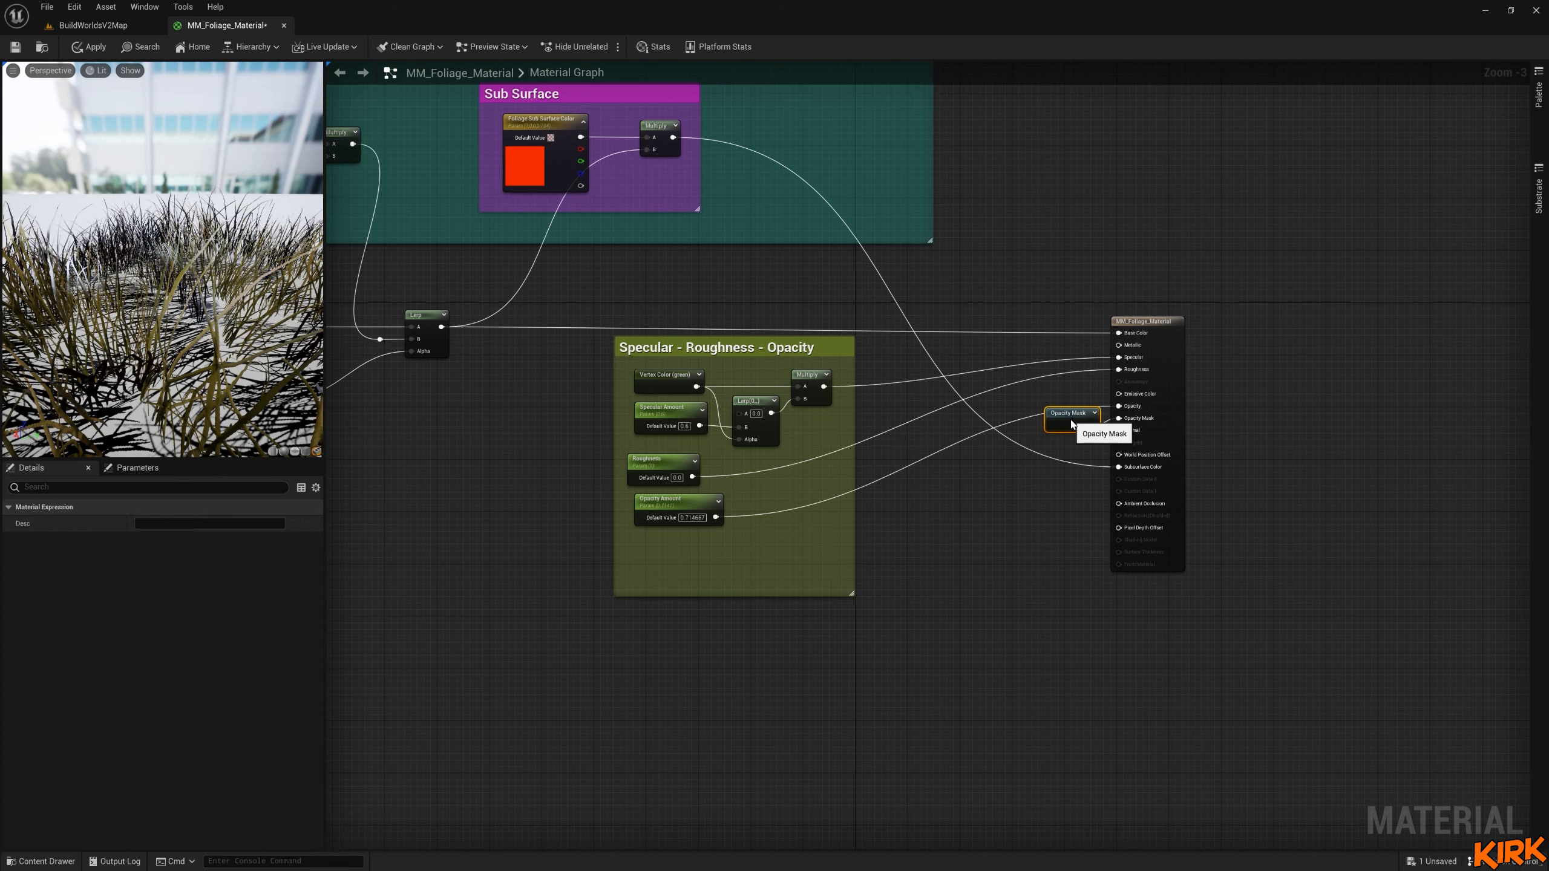
Add a named reroute declaration called "SS-C" to the output of the Sub Surface Multiply node and align it beside that node.
right_click_drag(821, 225, 880, 320)
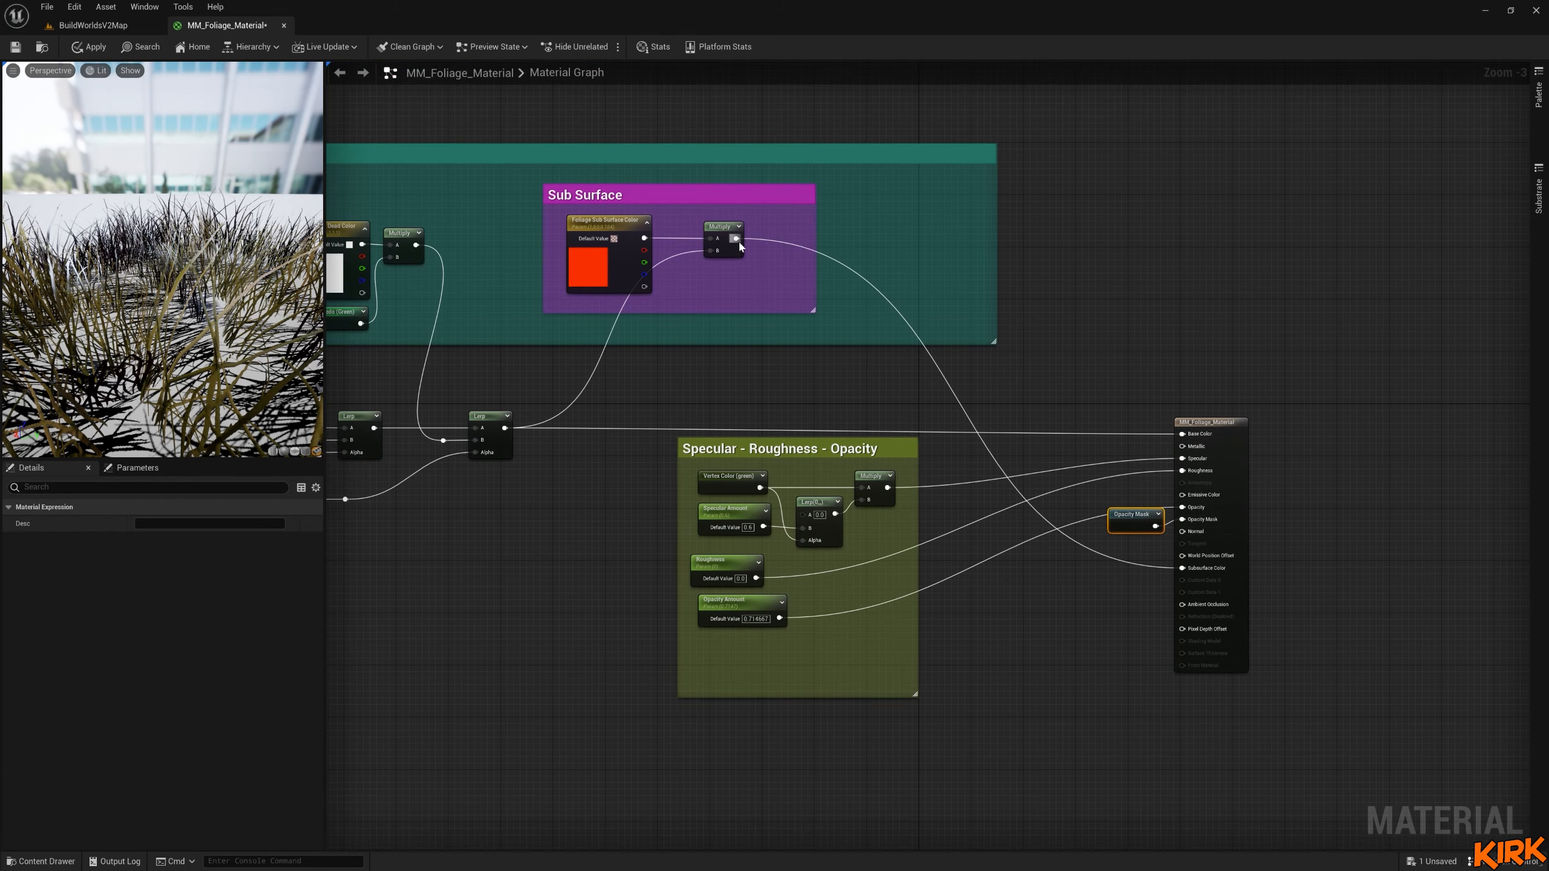
left_click_drag(736, 239, 778, 238)
type("re")
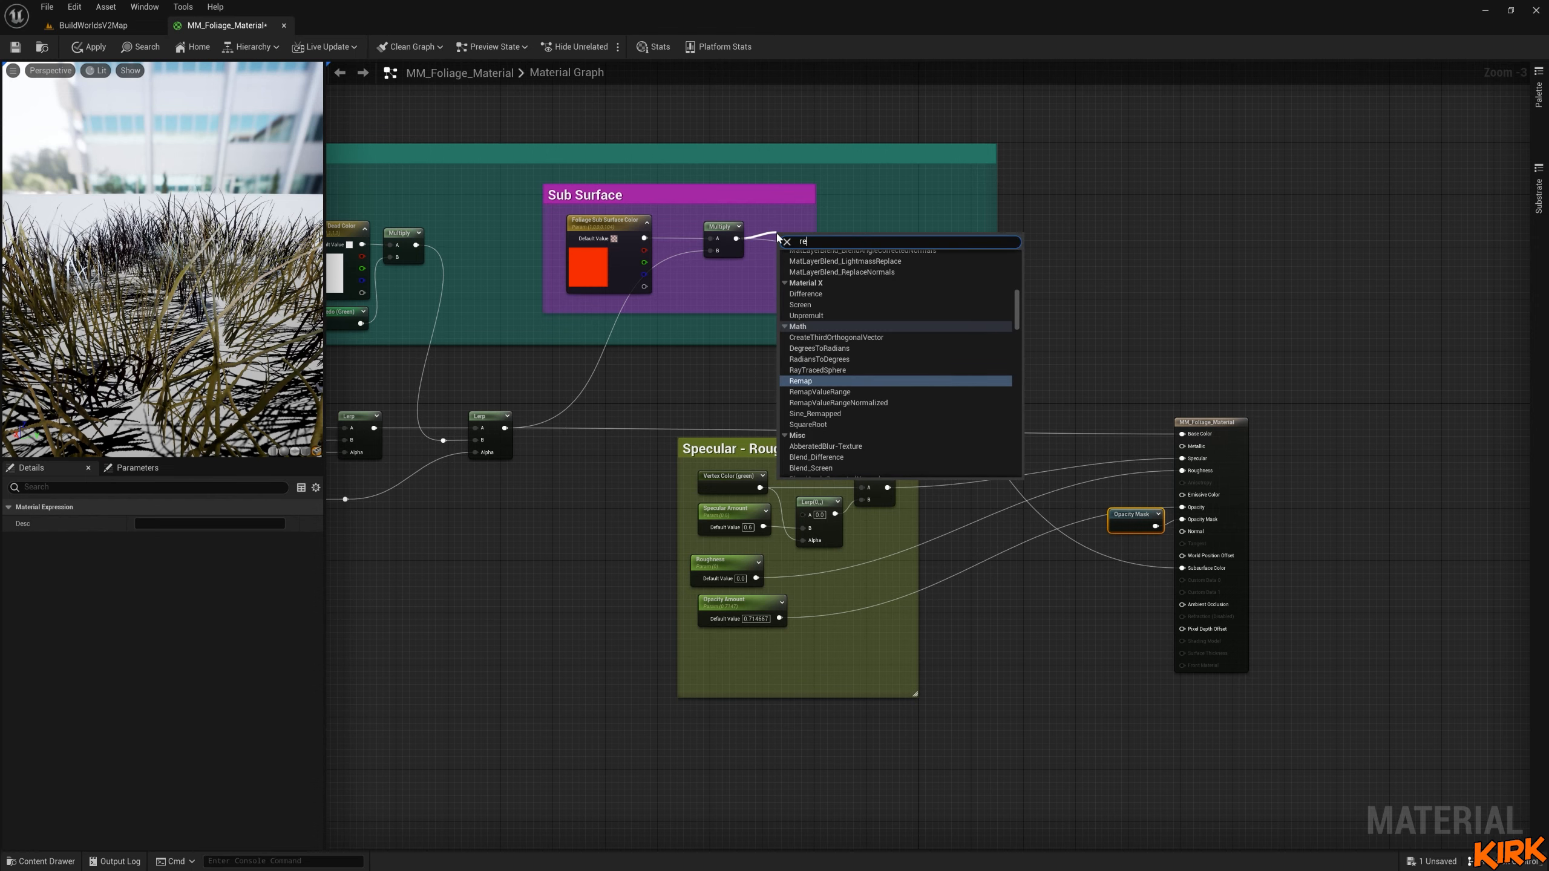
type("r")
left_click(842, 395)
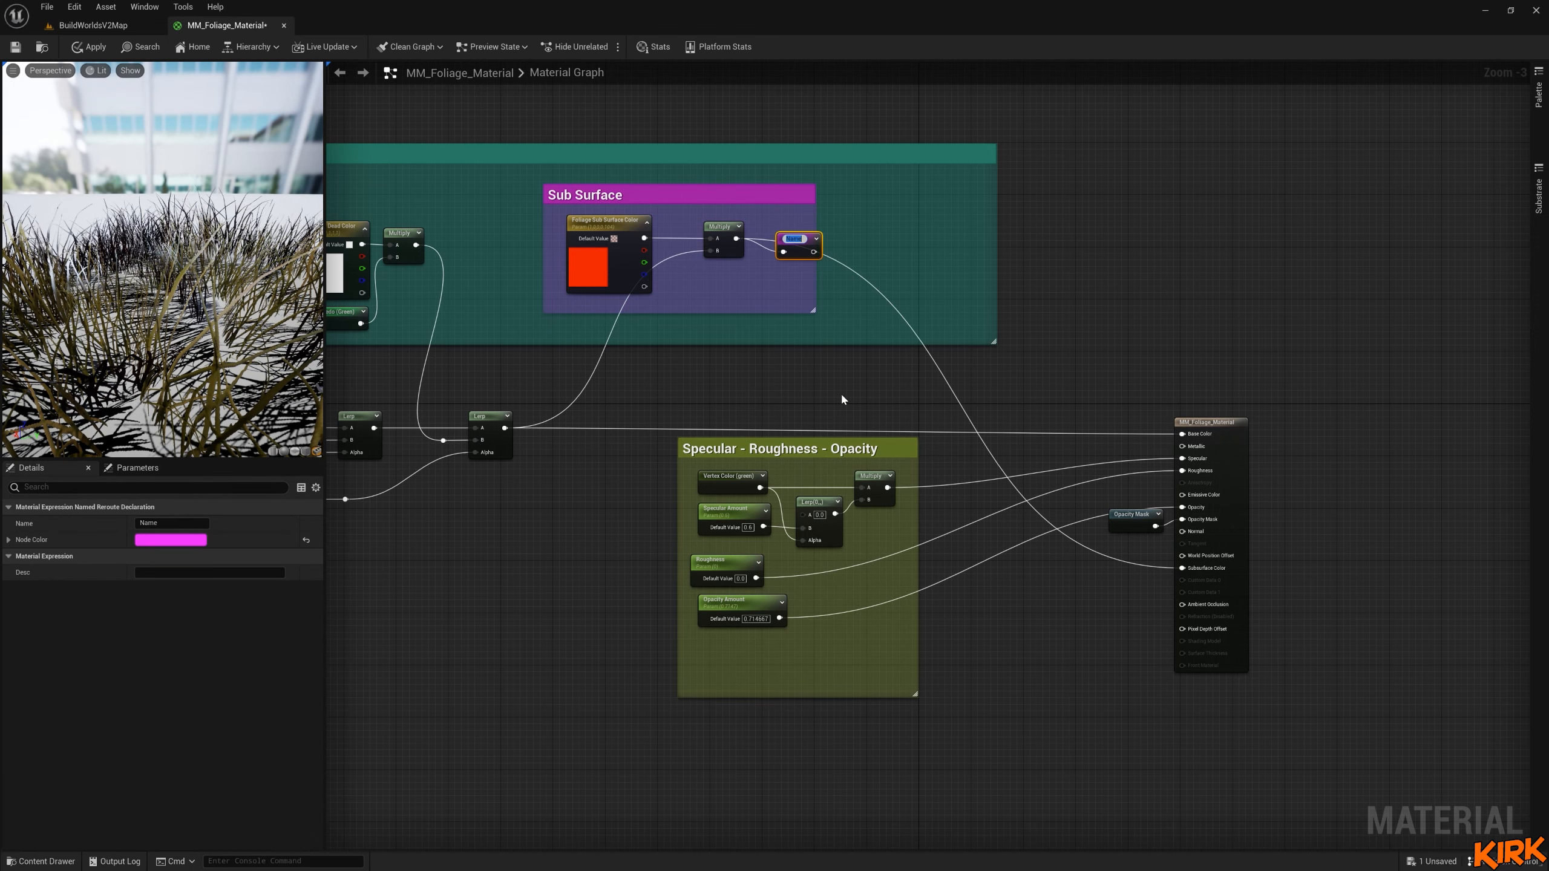
type("SSS")
key("BackSpace")
type("-C")
key("Return")
left_click_drag(794, 233, 793, 222)
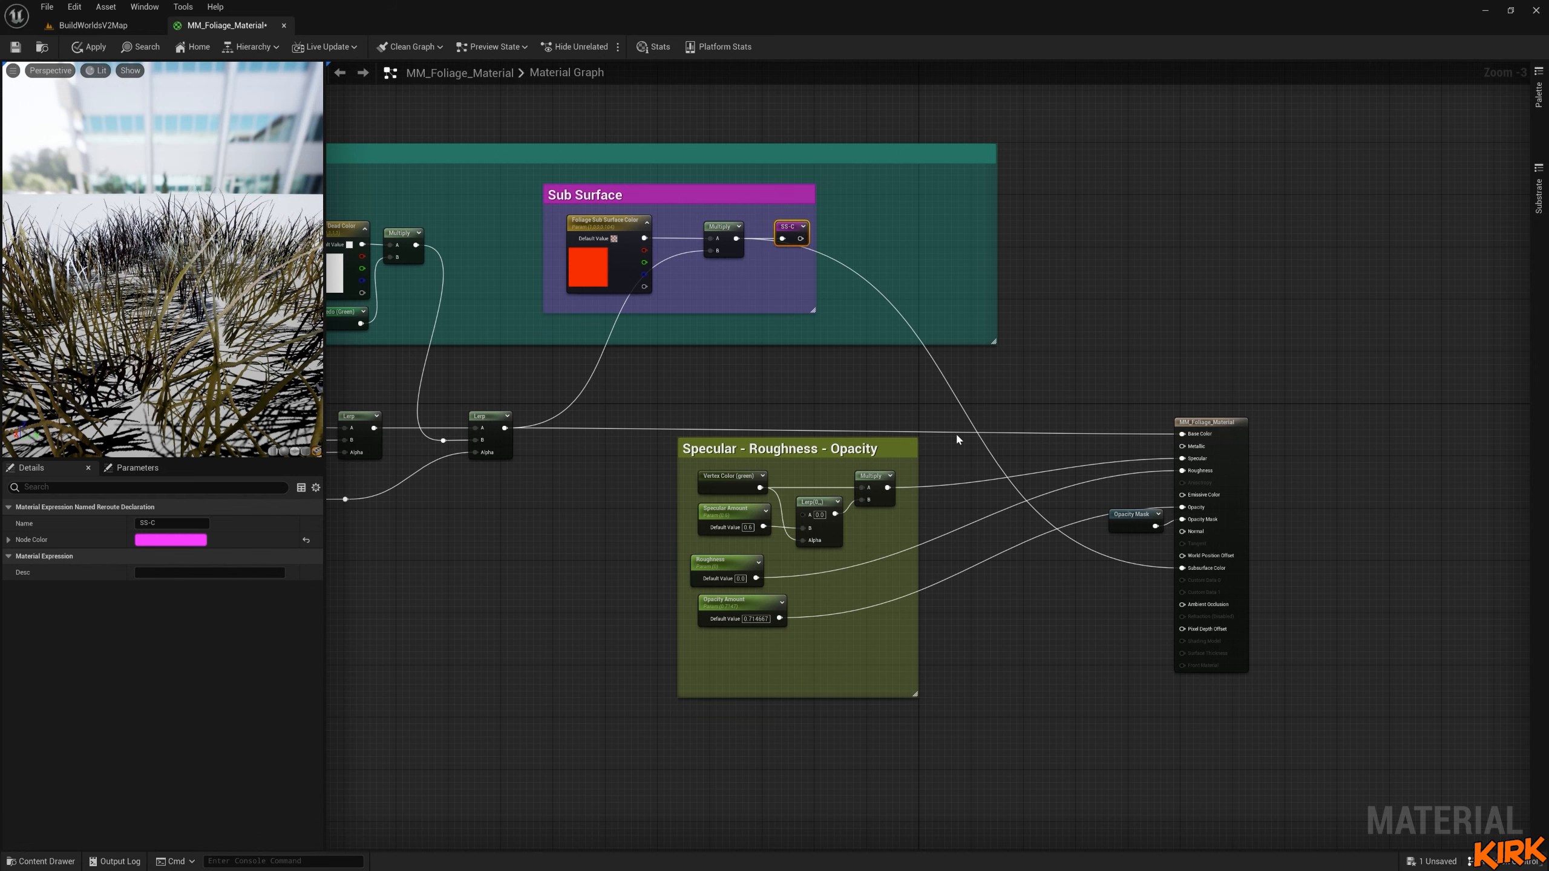
Place an SS-C named reroute beside the material result node and connect it to the Subsurface Color input in place of the long wire.
right_click(1111, 597)
left_click(1115, 620)
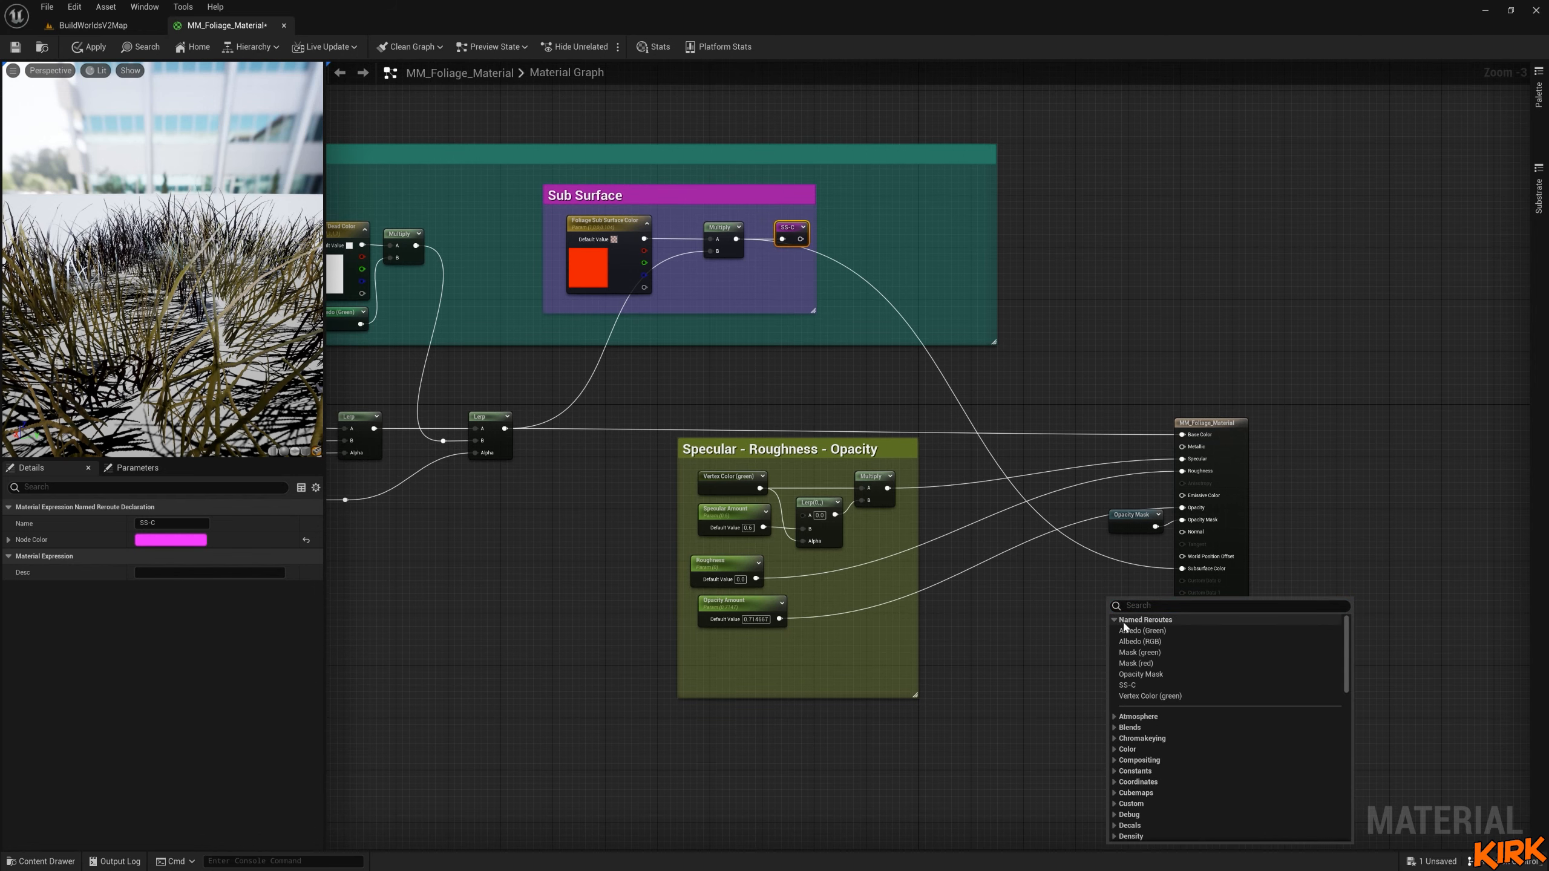
left_click(1137, 685)
left_click_drag(1131, 613, 1141, 560)
left_click(1092, 593)
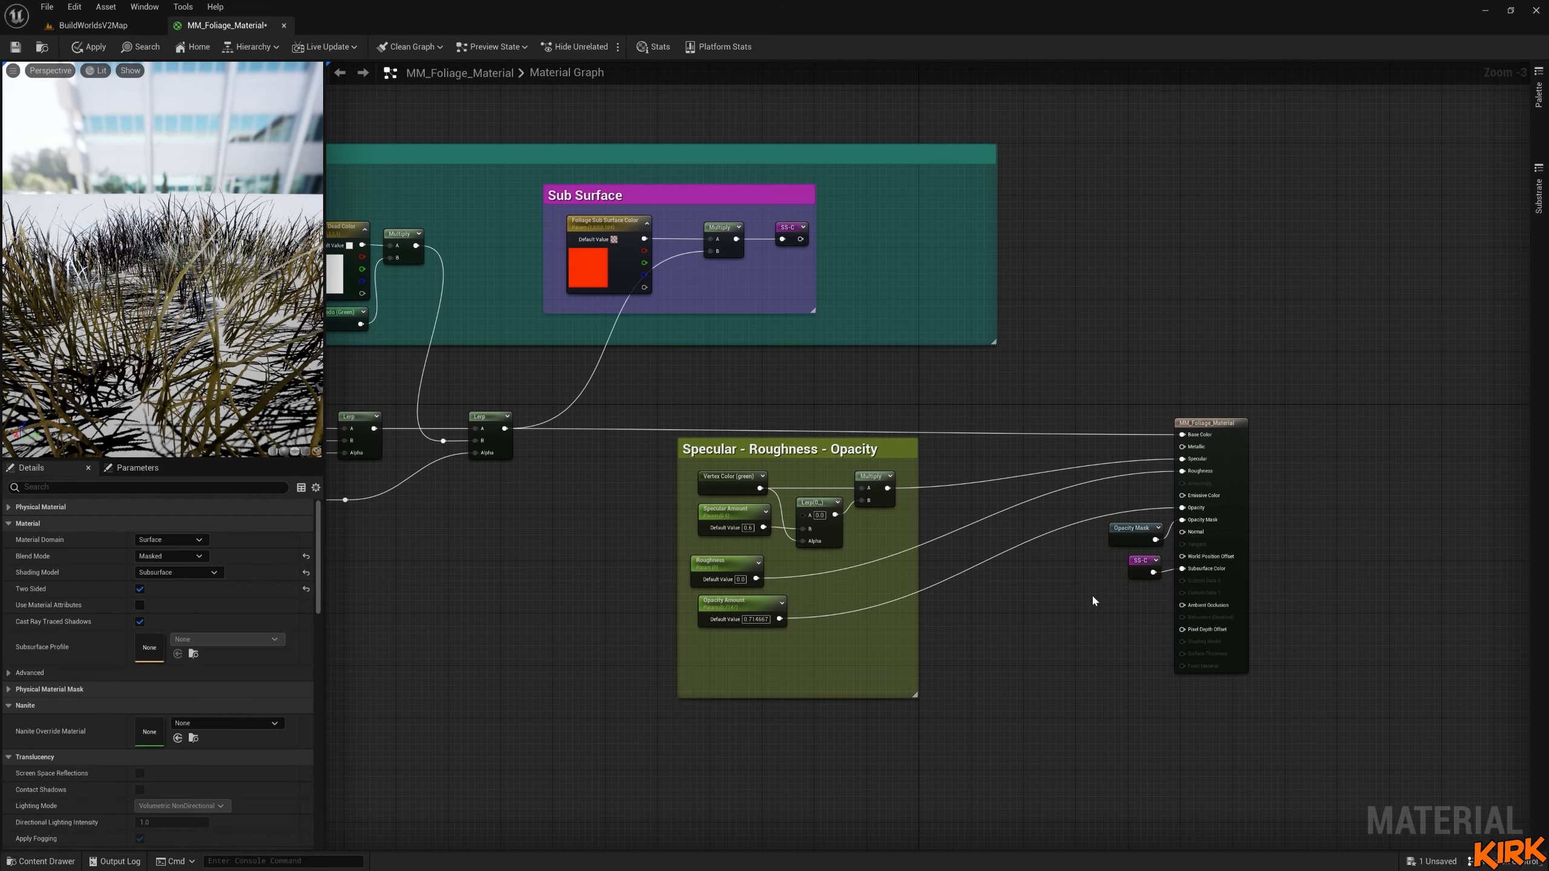
Insert a reroute point on the wire into the Sub Surface Multiply node's B input and lower it to the comment's bottom edge.
right_click_drag(1079, 603, 1186, 557)
scroll(1185, 557, "down", 1)
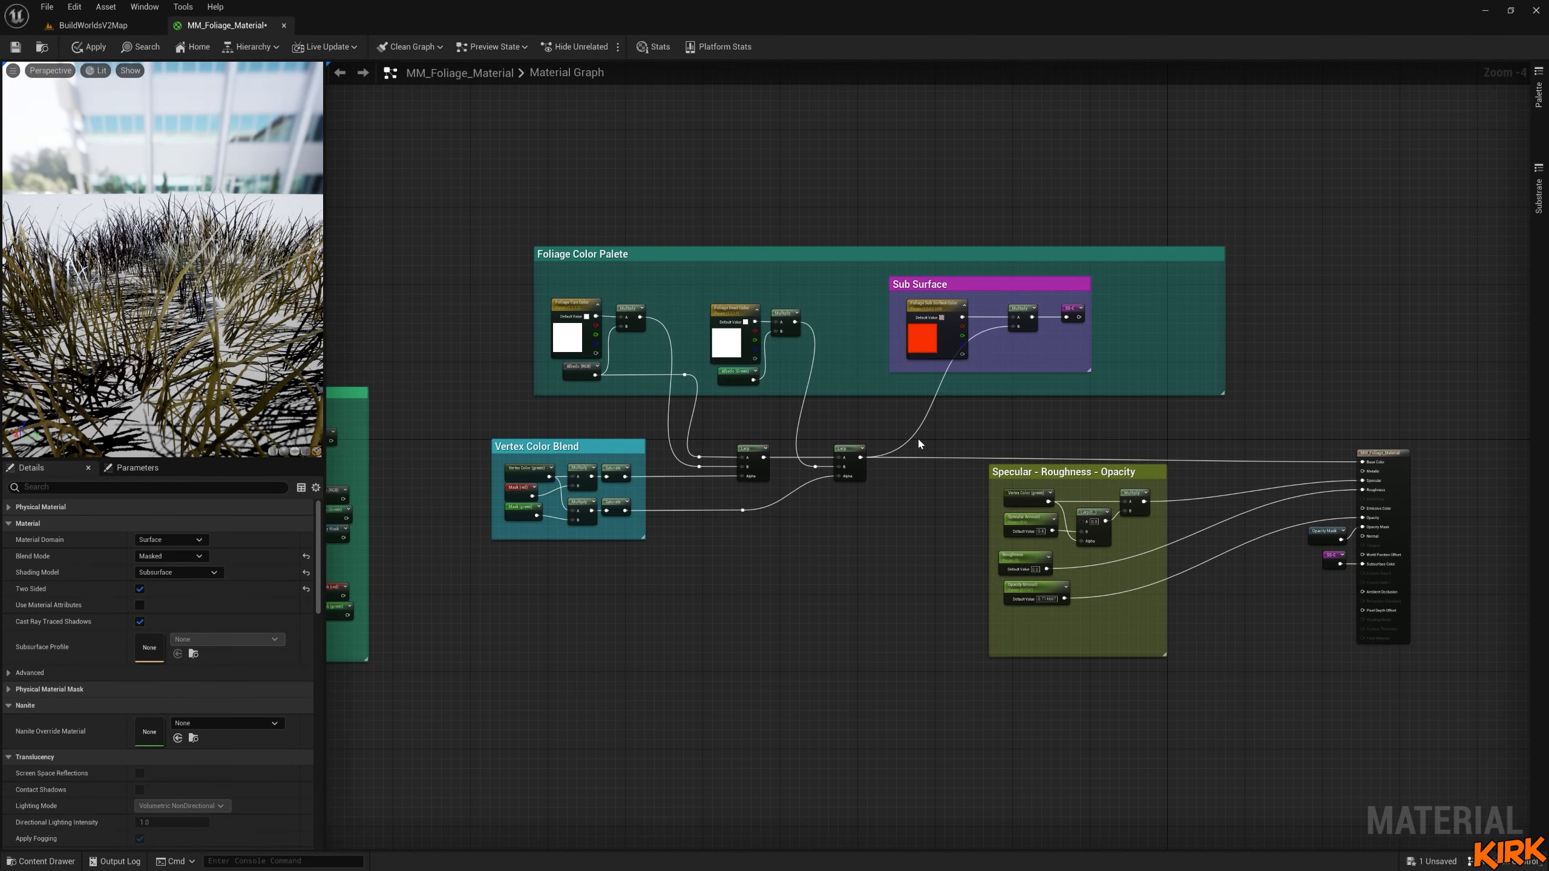
double_click(987, 334)
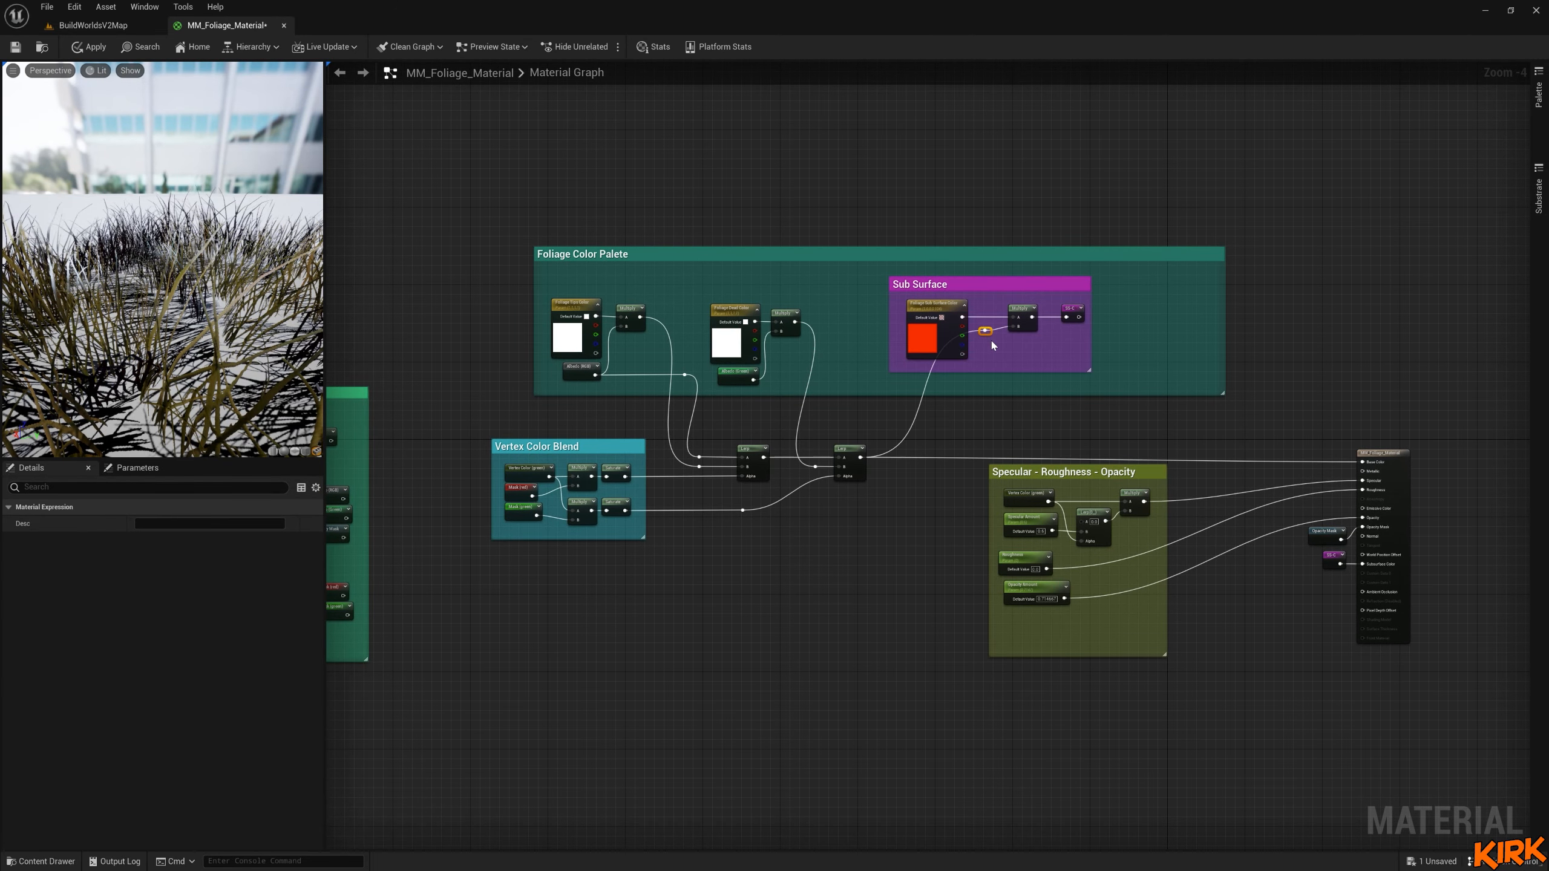
left_click_drag(989, 336, 990, 364)
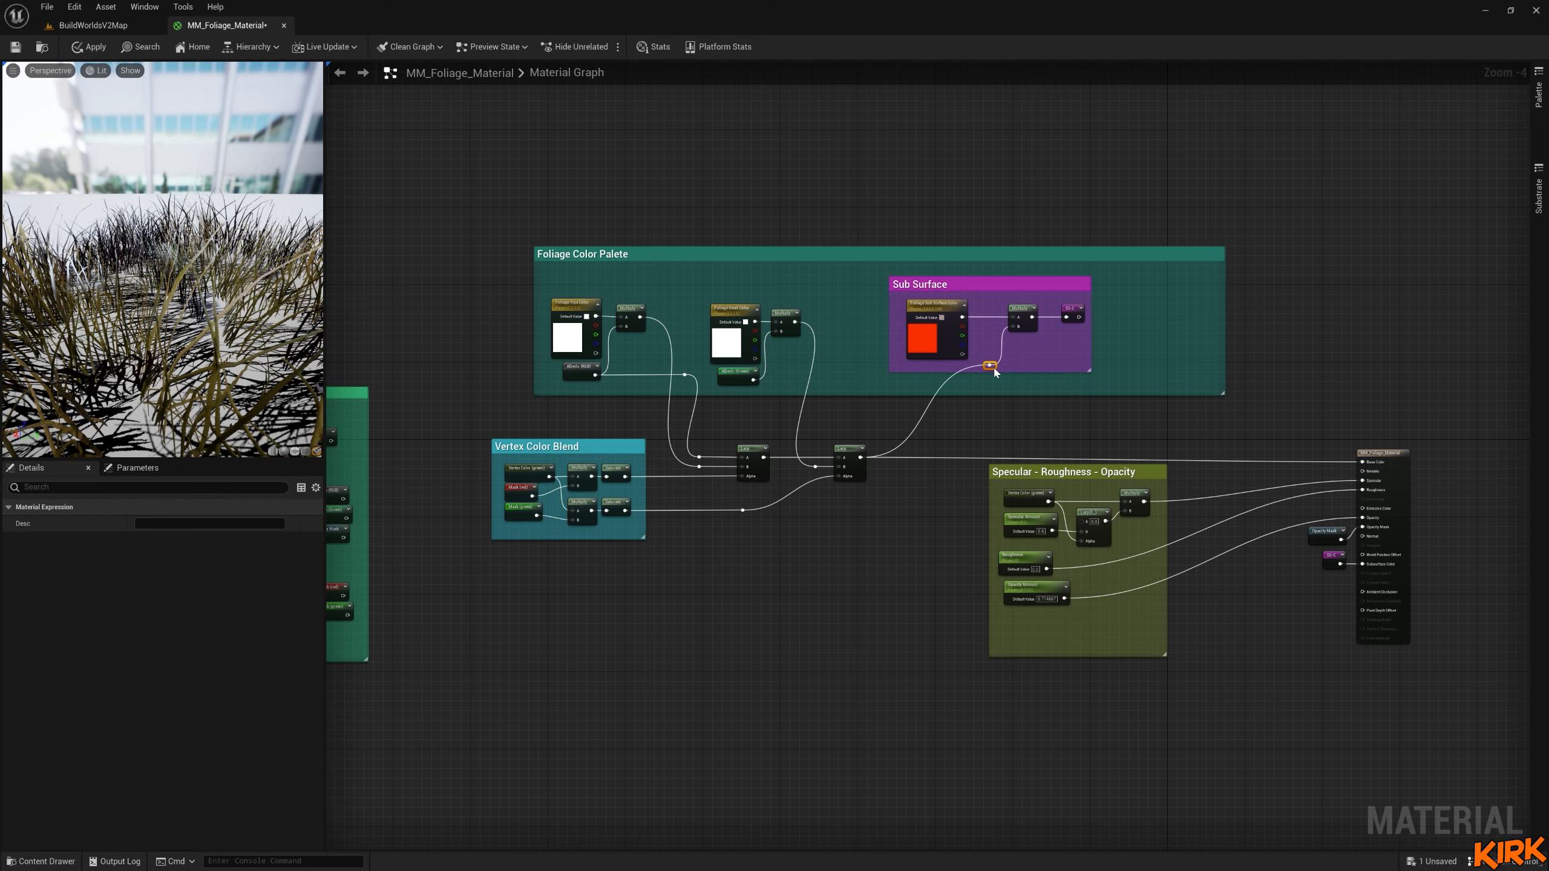
left_click(970, 445)
Move the Shader Back Bone comment group up level with the Foliage Color Palete comment and apply the material changes.
right_click_drag(852, 607, 1009, 522)
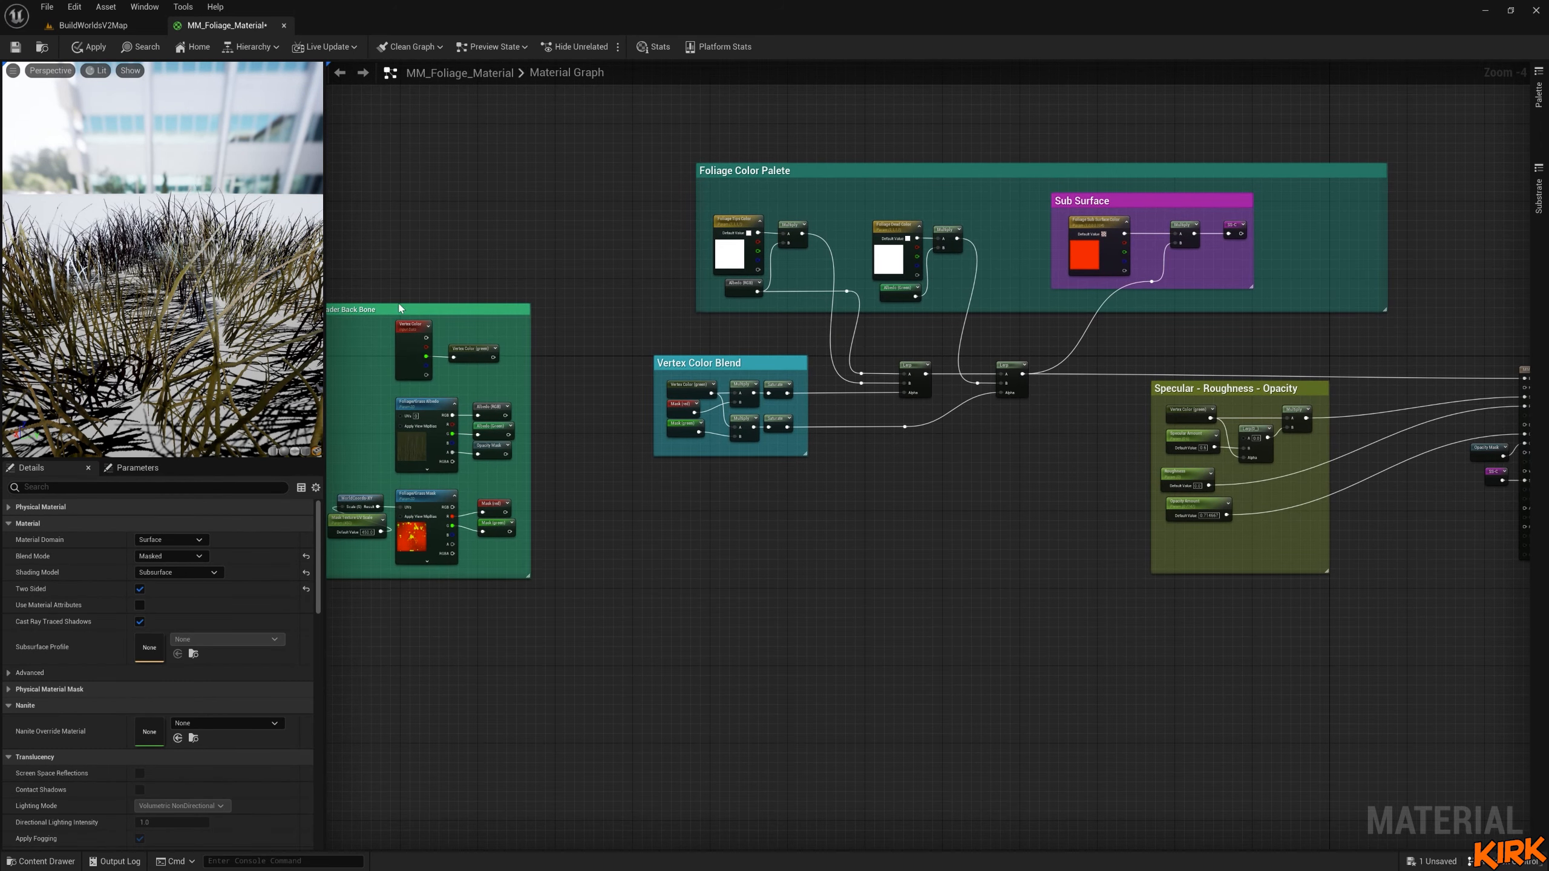
left_click_drag(424, 308, 464, 192)
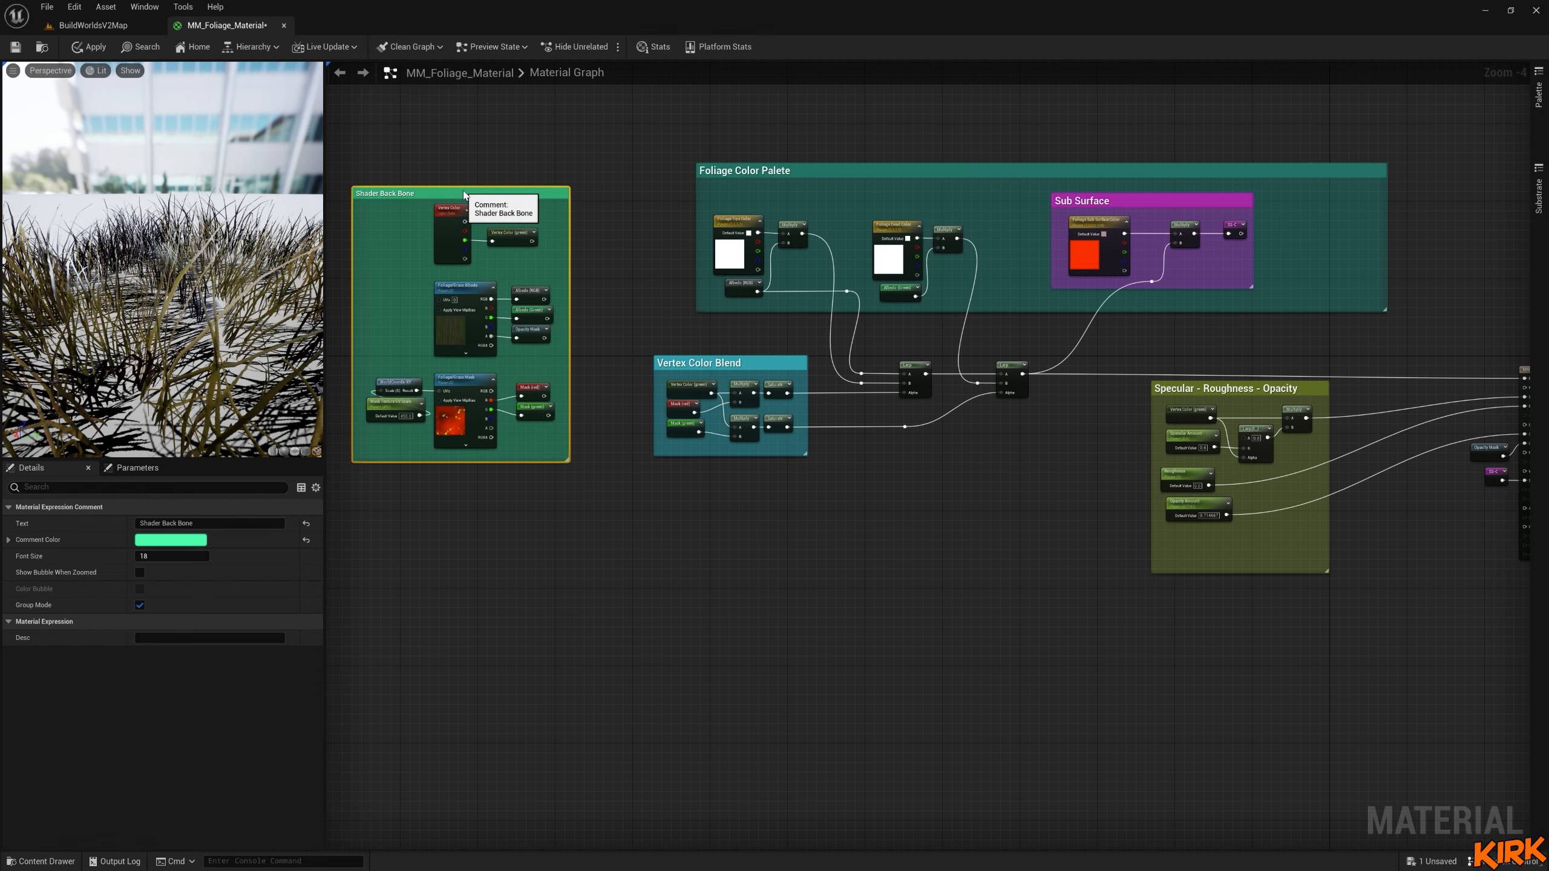
right_click_drag(896, 440, 710, 475)
left_click(88, 47)
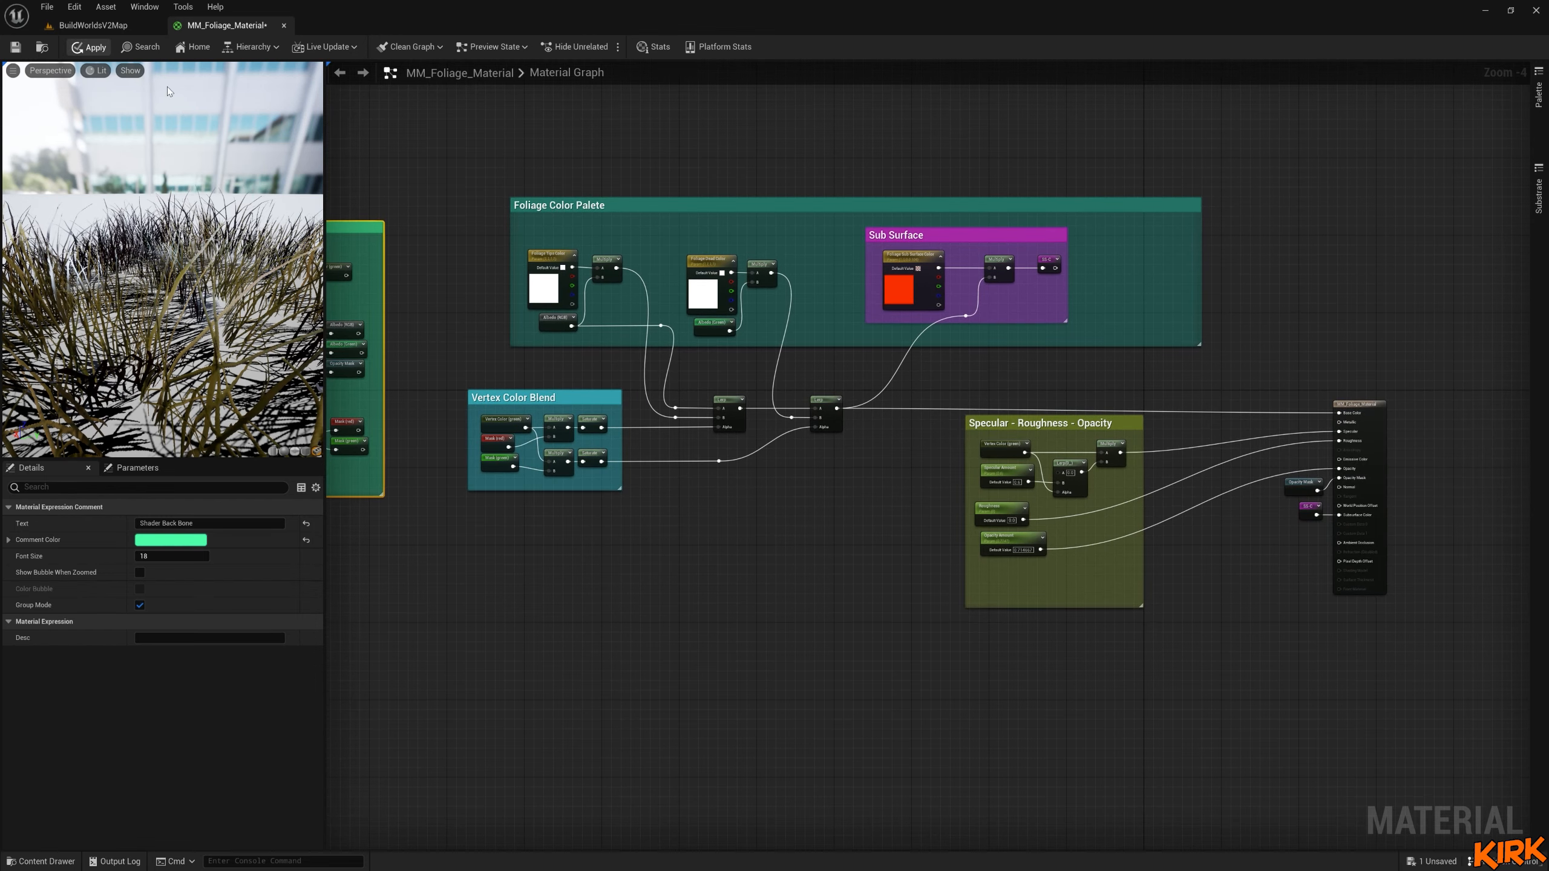
Set the Roughness parameter's default value to 1.0 and inspect the grass in the preview from near and far.
right_click_drag(537, 547, 763, 568)
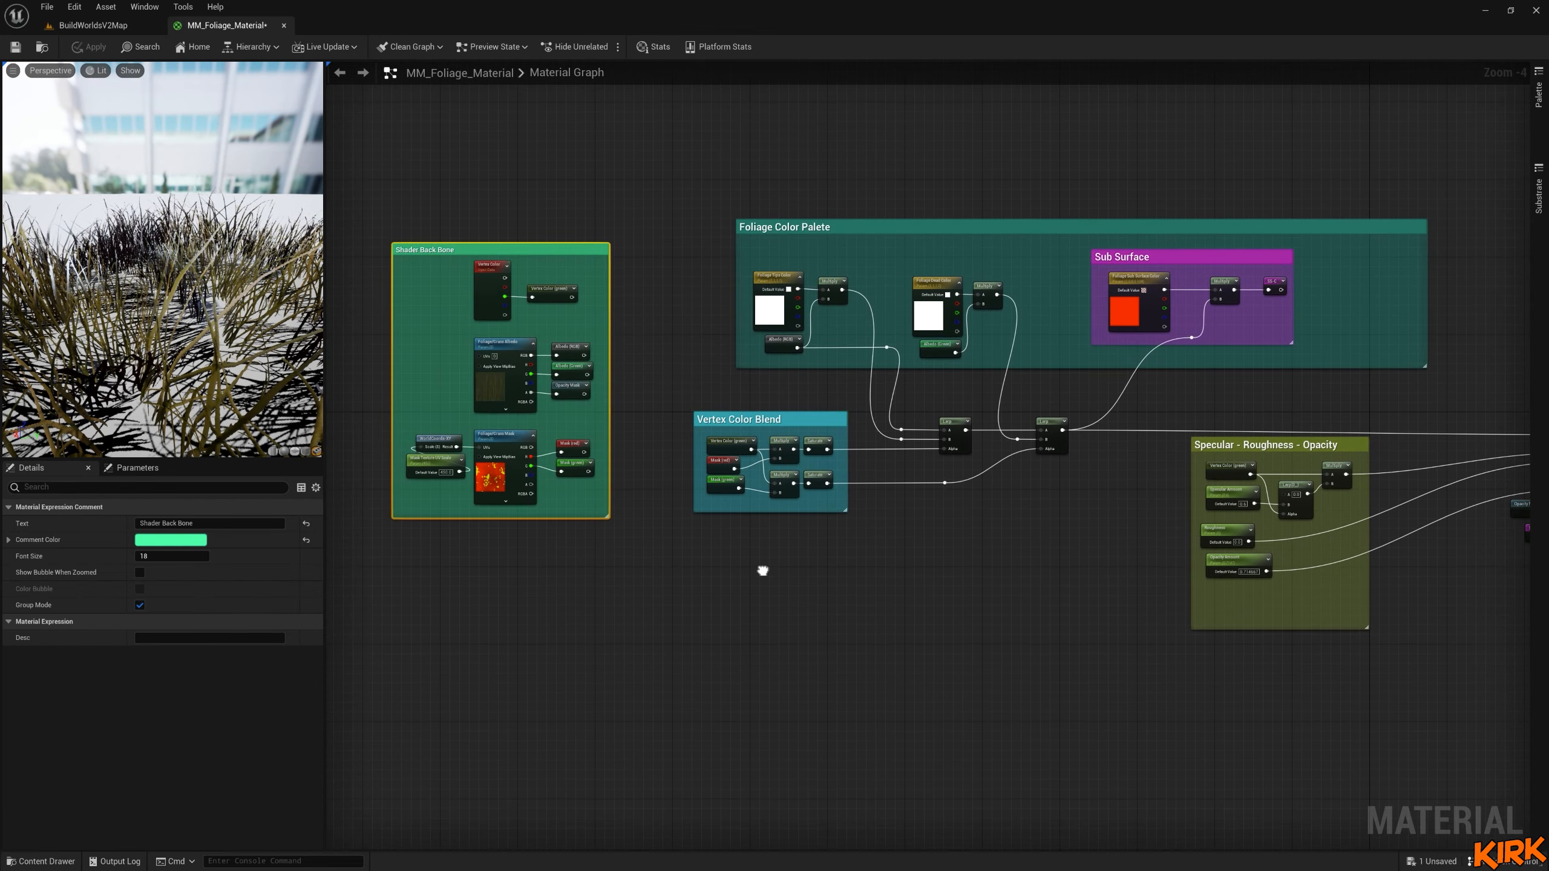
left_click_drag(633, 188, 353, 526)
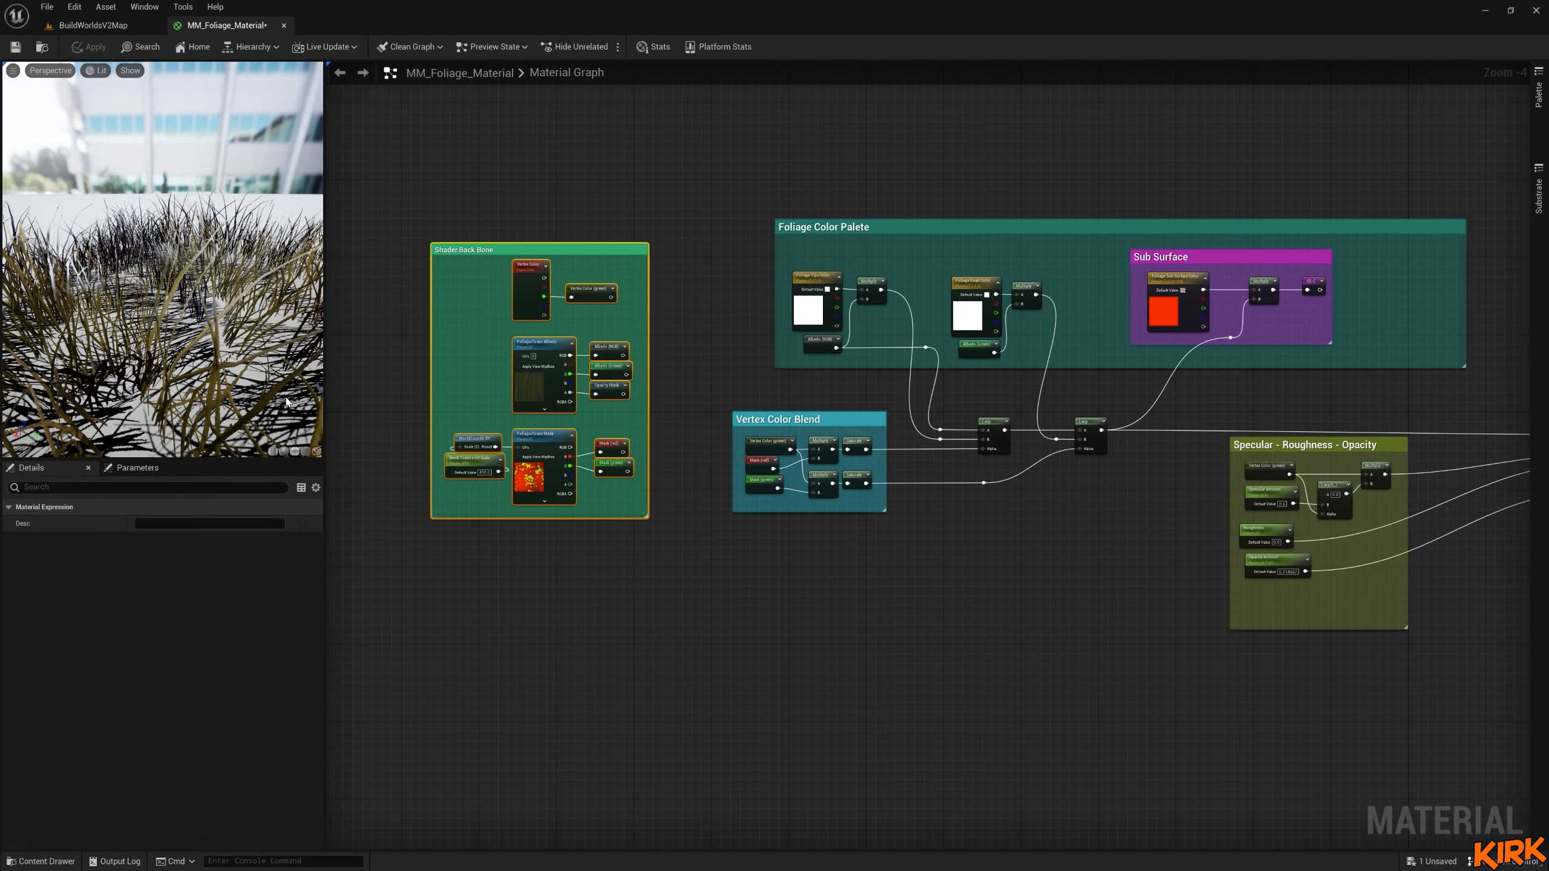
scroll(224, 319, "down", 6)
left_click_drag(224, 323, 144, 293)
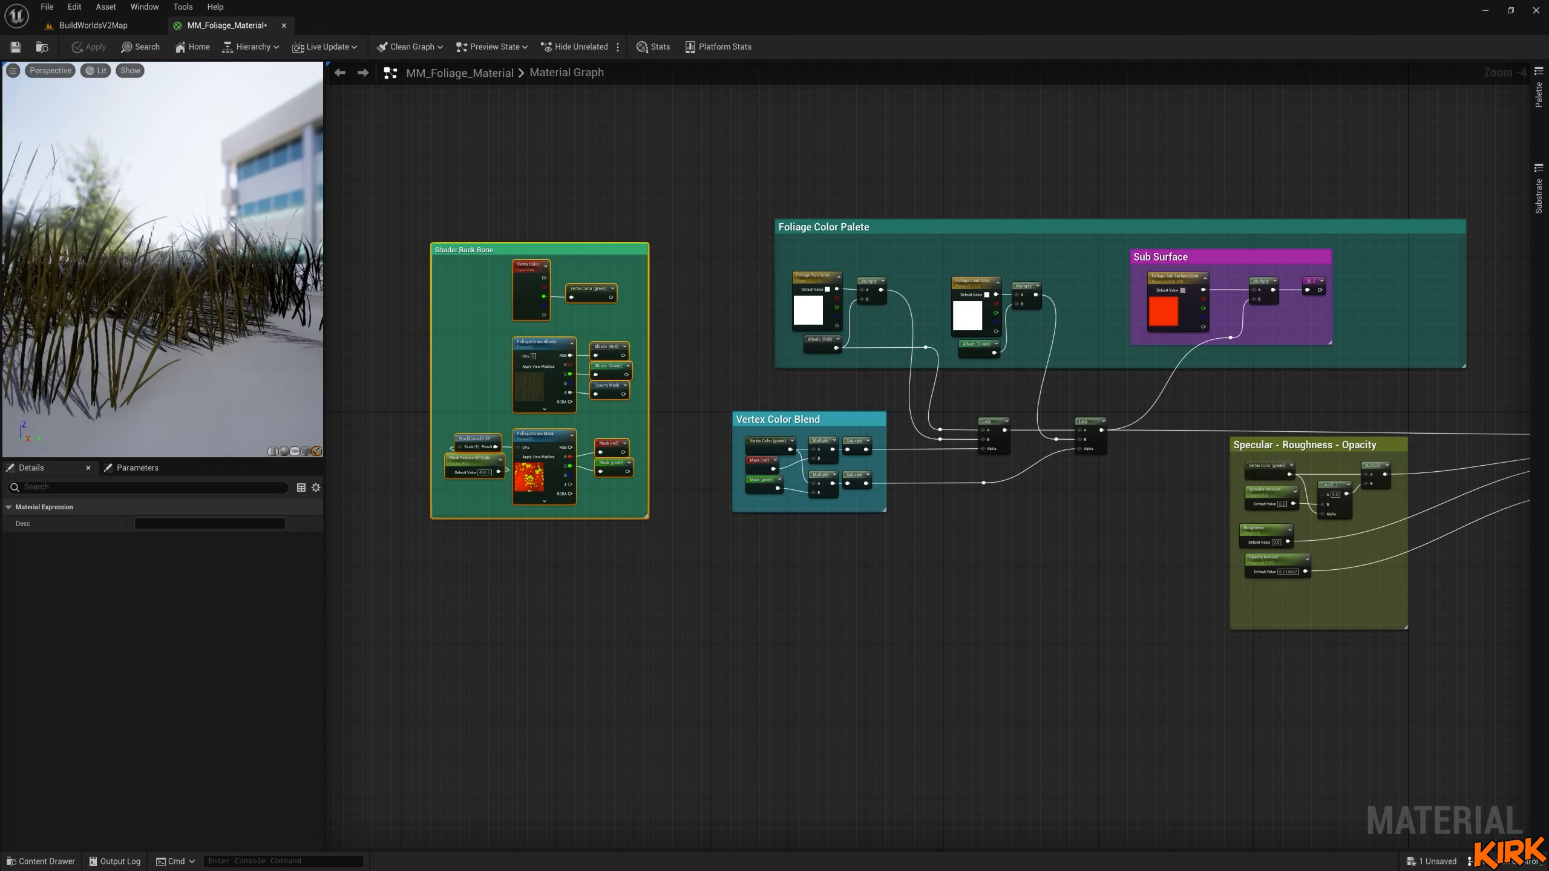
left_click(1261, 530)
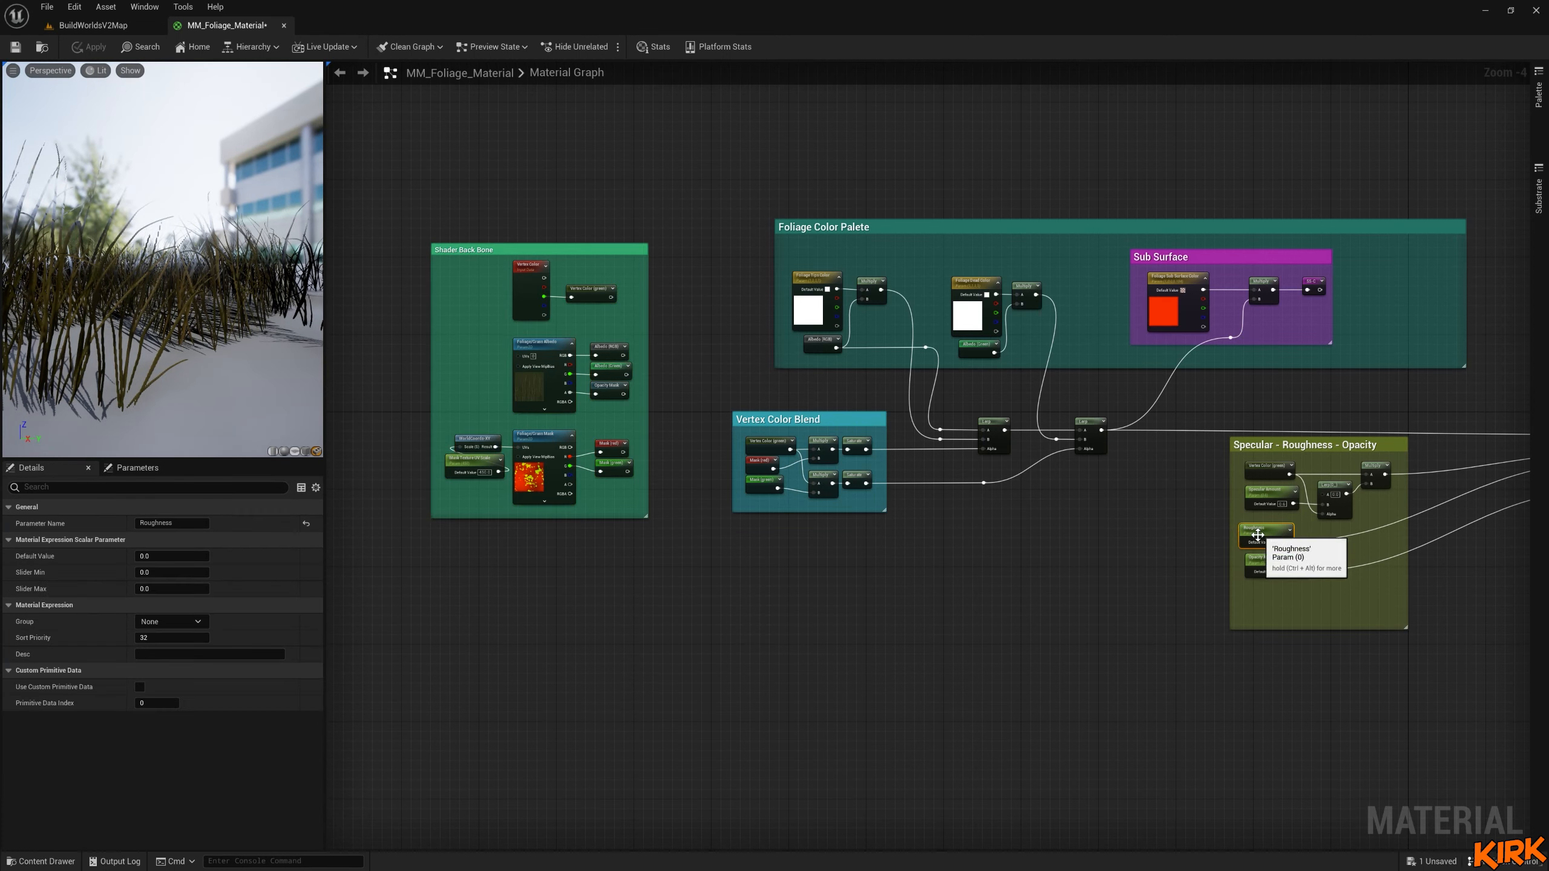
left_click(153, 556)
type("1")
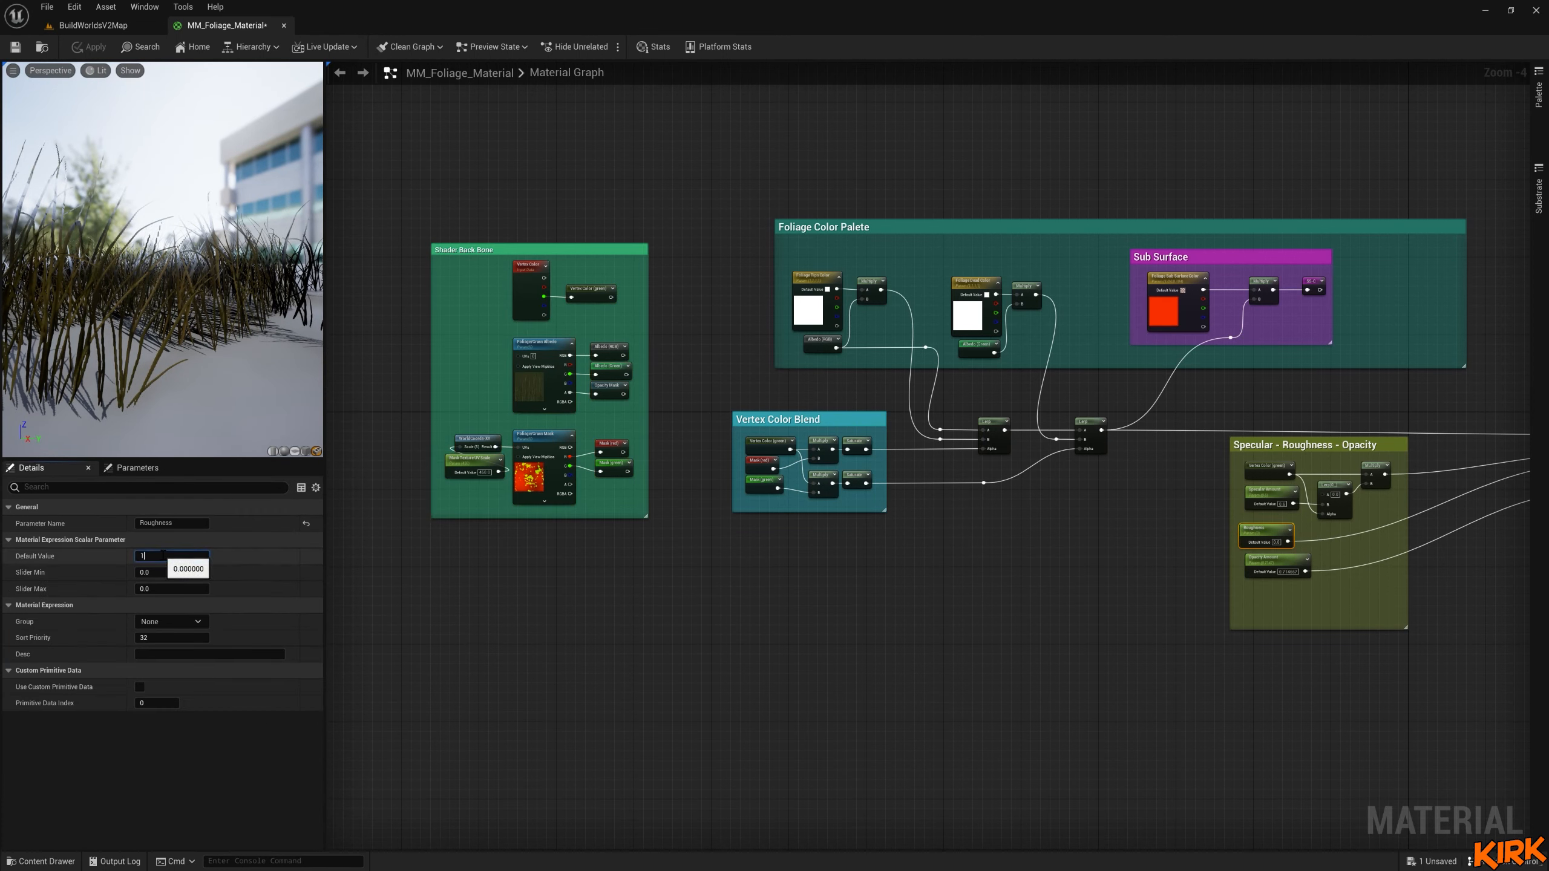
key("Return")
mouse_move(211, 366)
left_mouse_down()
mouse_move(179, 363)
mouse_move(192, 382)
mouse_move(212, 366)
mouse_move(180, 388)
mouse_move(174, 360)
mouse_move(204, 361)
left_mouse_up()
scroll(140, 354, "up", 3)
scroll(186, 389, "down", 3)
mouse_move(205, 361)
right_mouse_down()
mouse_move(204, 323)
mouse_move(202, 354)
right_mouse_up()
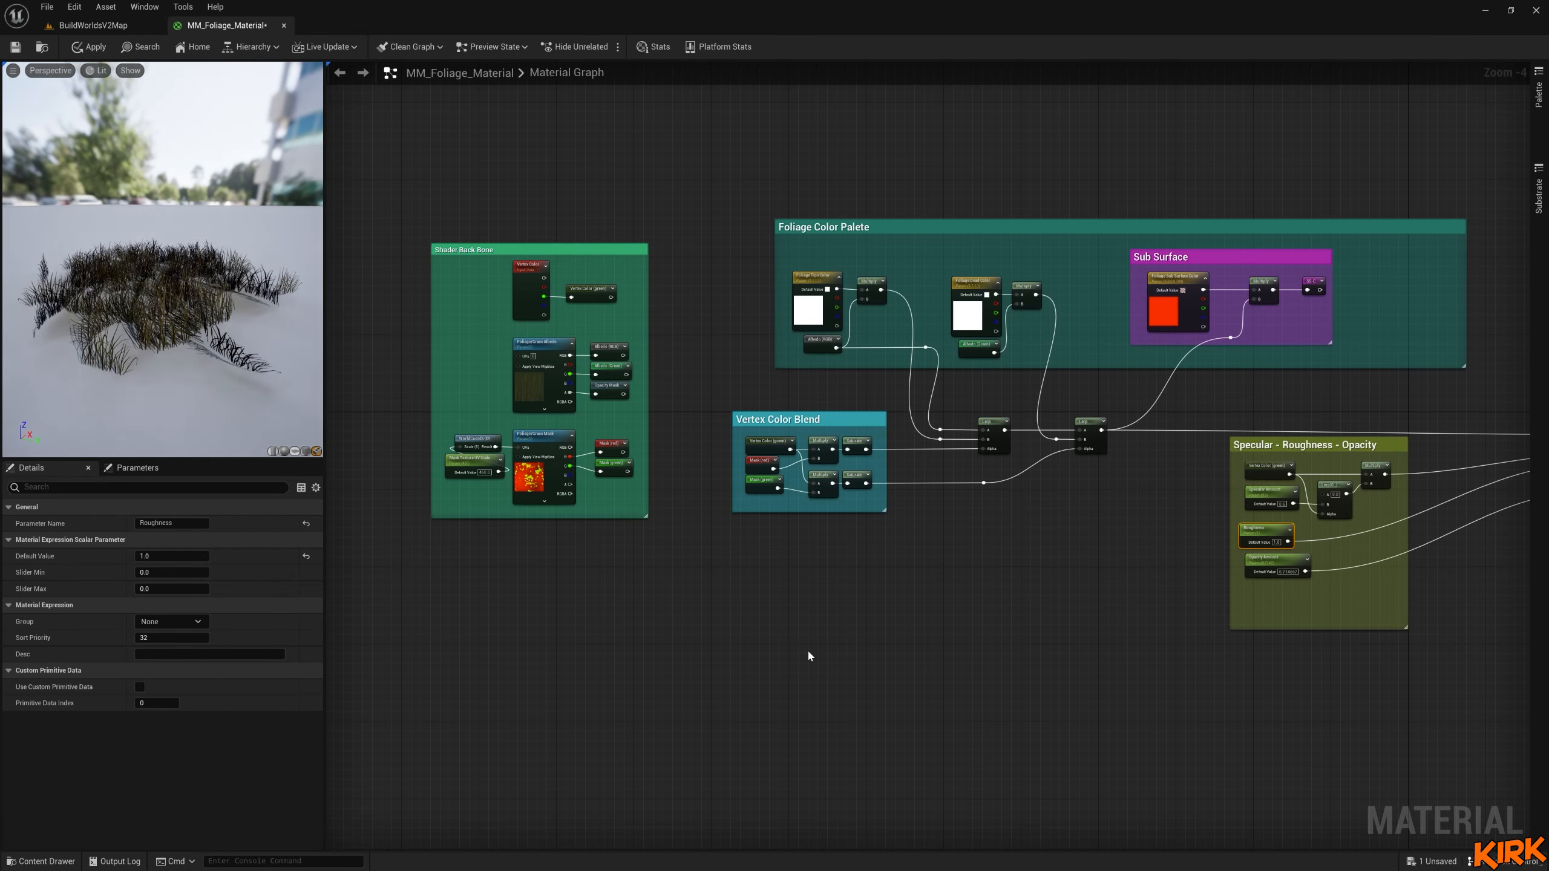
Shift the SS-C reroute beside the material result node slightly down, away from the Opacity Mask reroute.
right_click_drag(1178, 702, 941, 631)
scroll(942, 632, "down", 1)
right_click_drag(724, 656, 627, 488)
scroll(1055, 440, "up", 4)
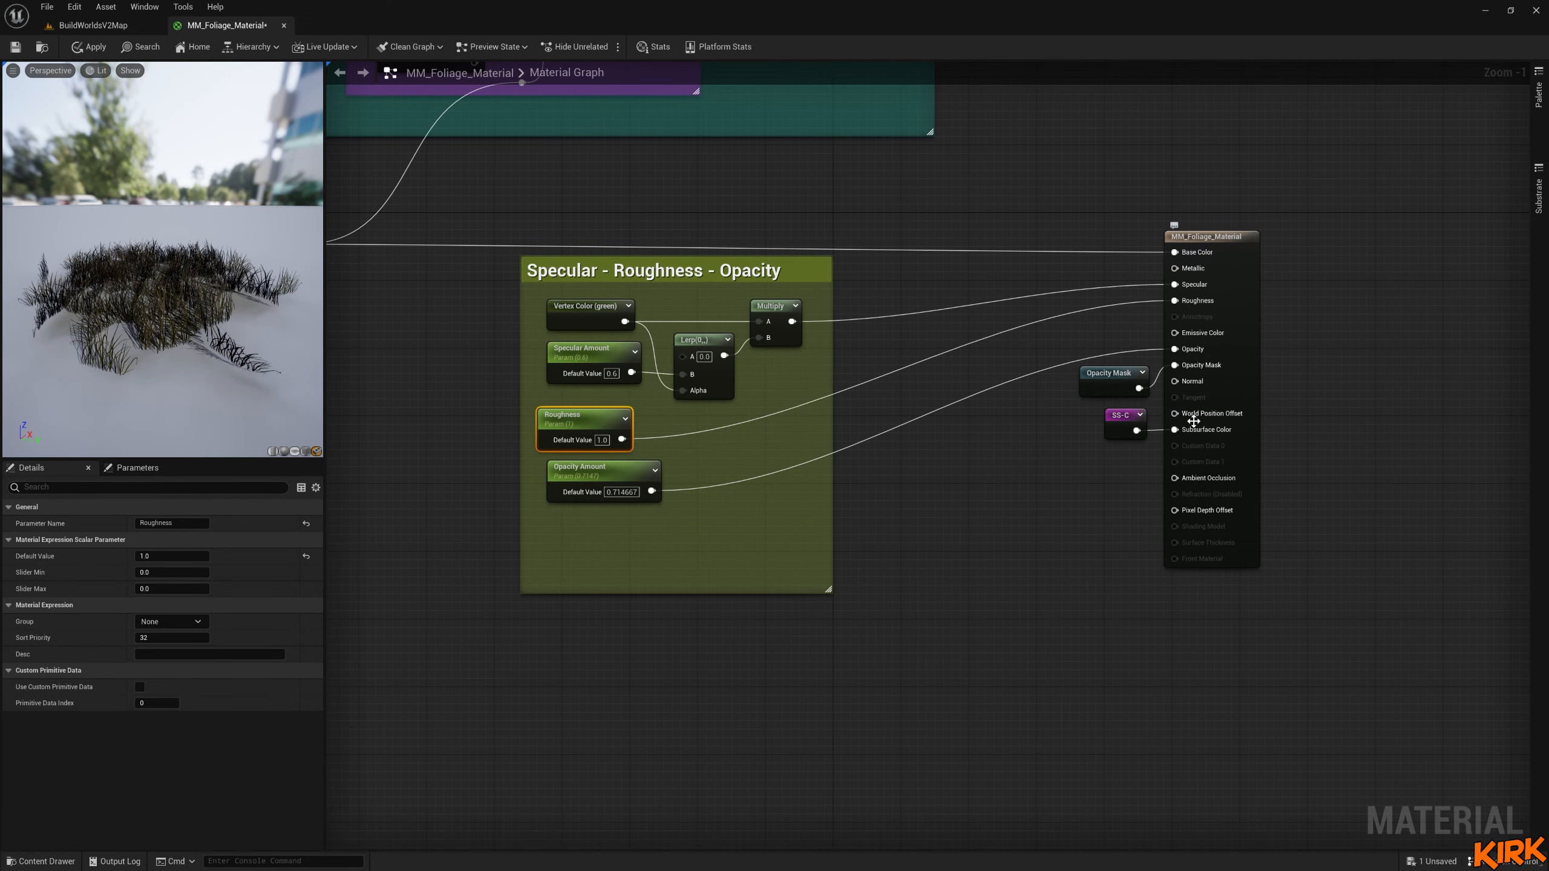
left_click_drag(1126, 421, 1126, 446)
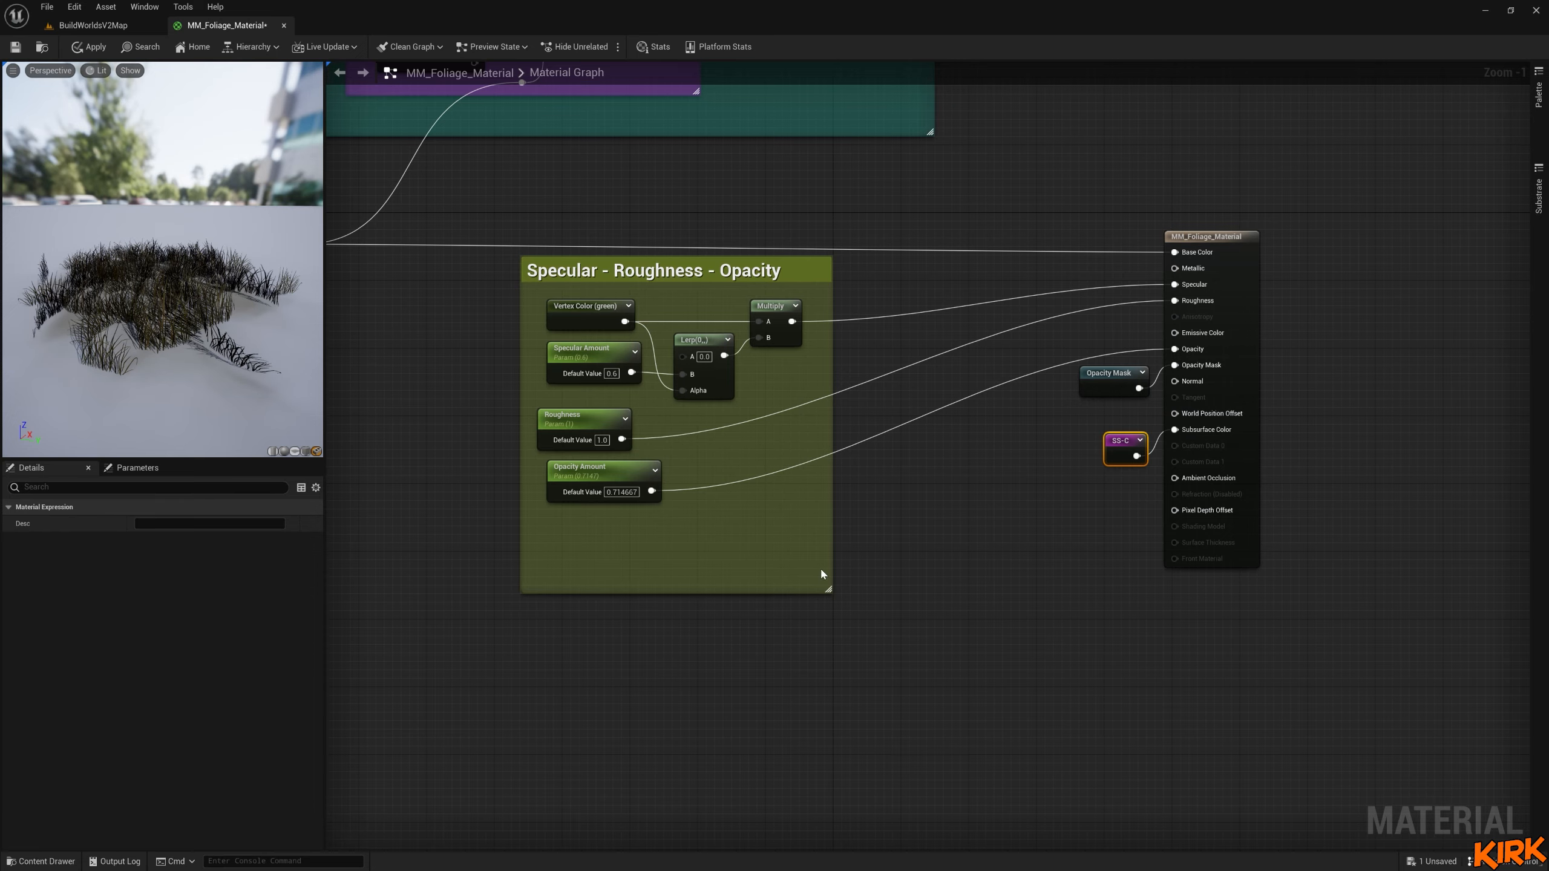
Narrow the Foliage Color Palete comment so its right edge sits just past the Sub Surface comment, and apply the material.
right_click_drag(694, 618, 1176, 590)
scroll(891, 586, "down", 2)
scroll(907, 671, "down", 2)
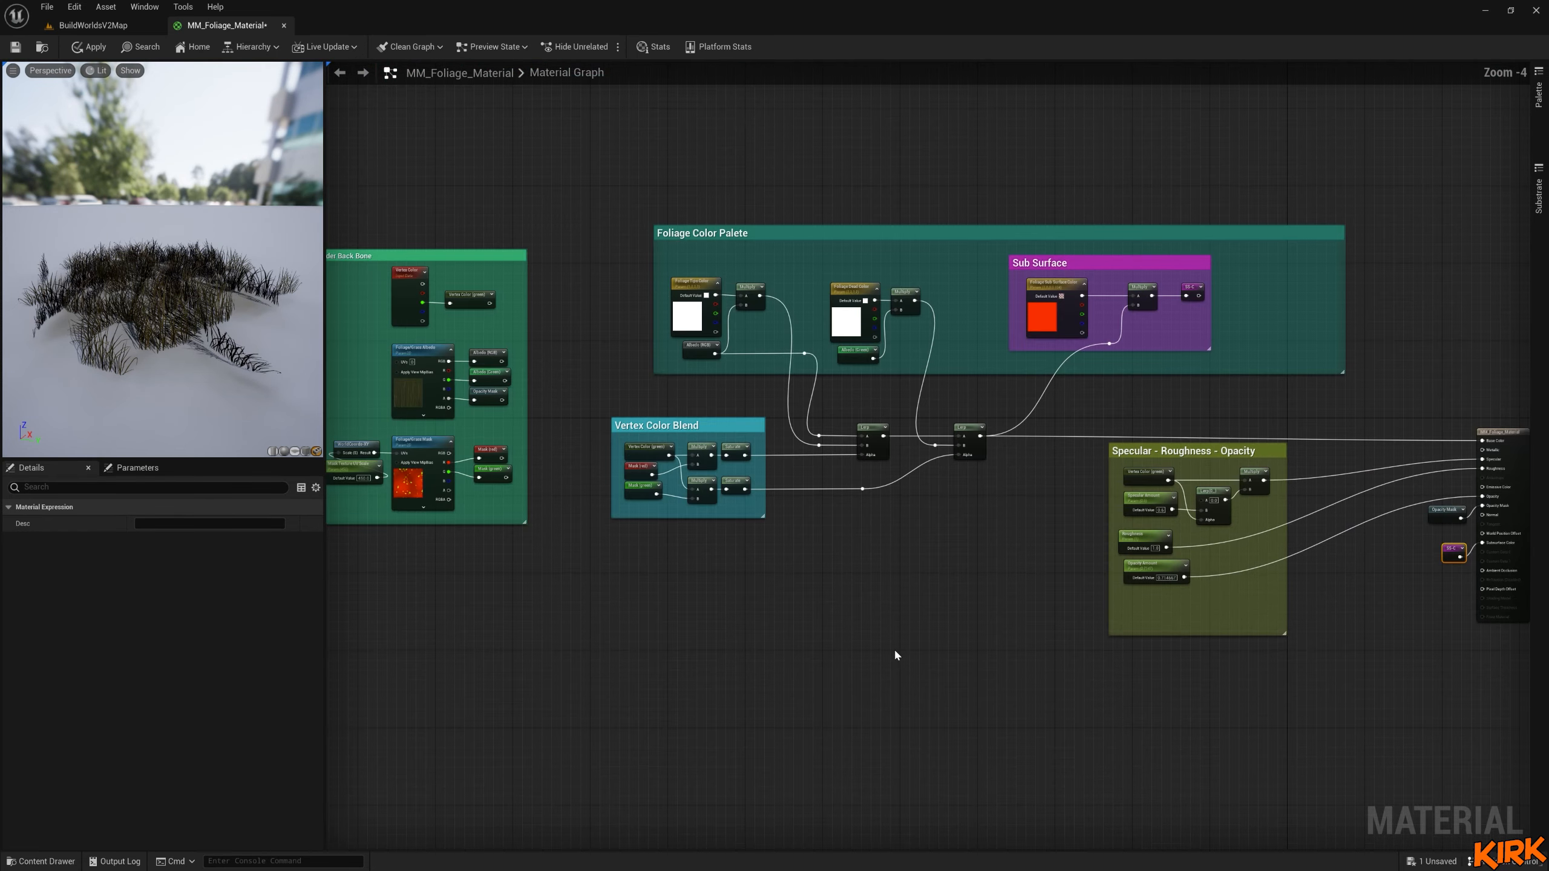
scroll(847, 627, "up", 1)
right_click_drag(847, 626, 938, 671)
scroll(960, 634, "up", 1)
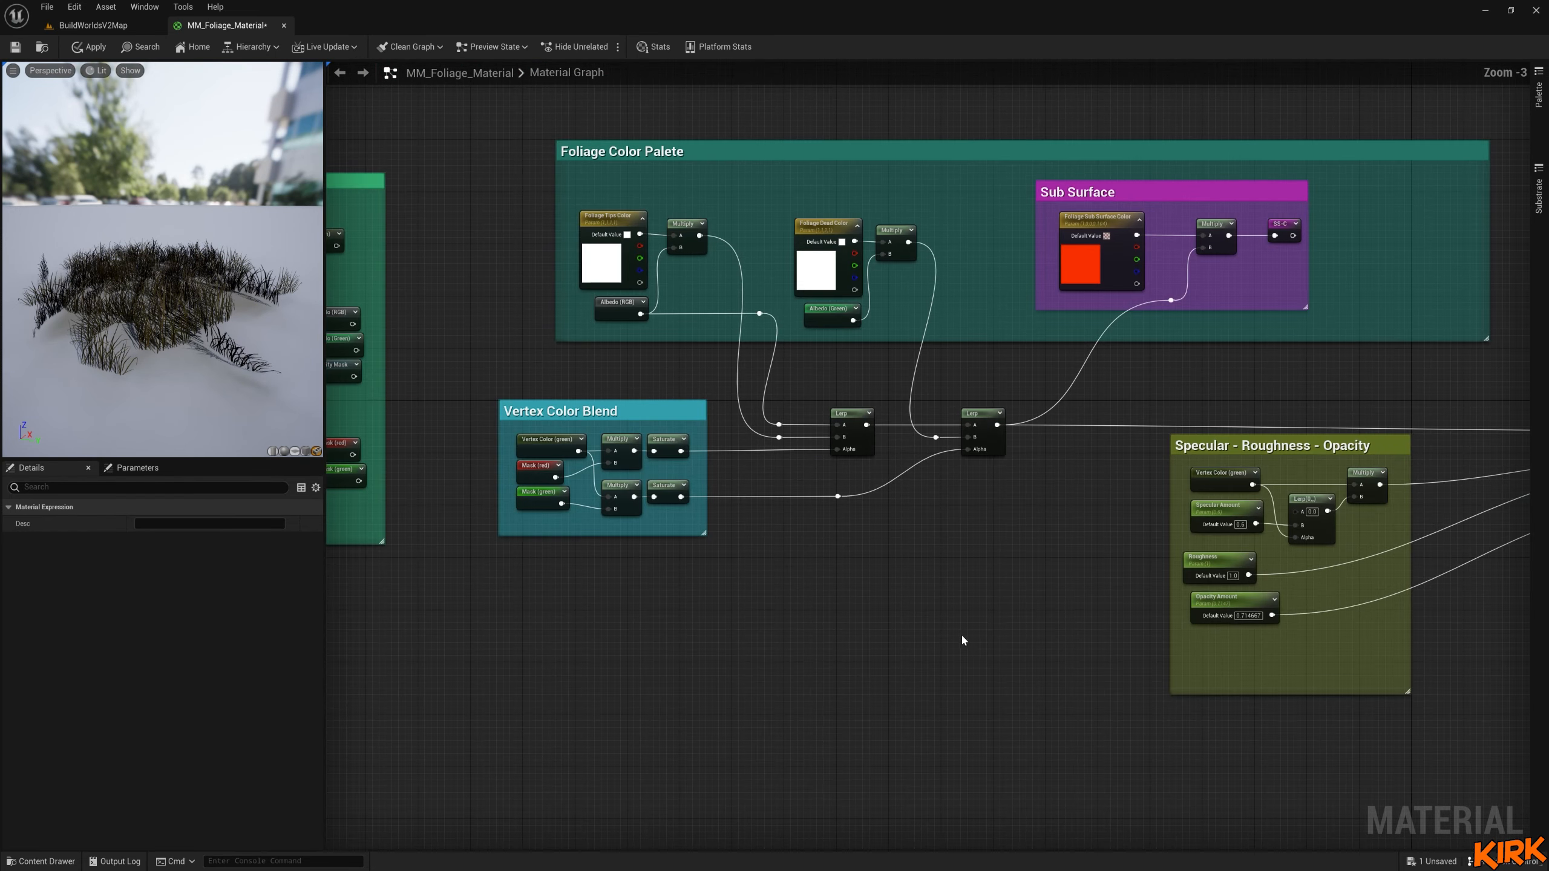
right_click_drag(1063, 630, 955, 630)
scroll(955, 629, "down", 2)
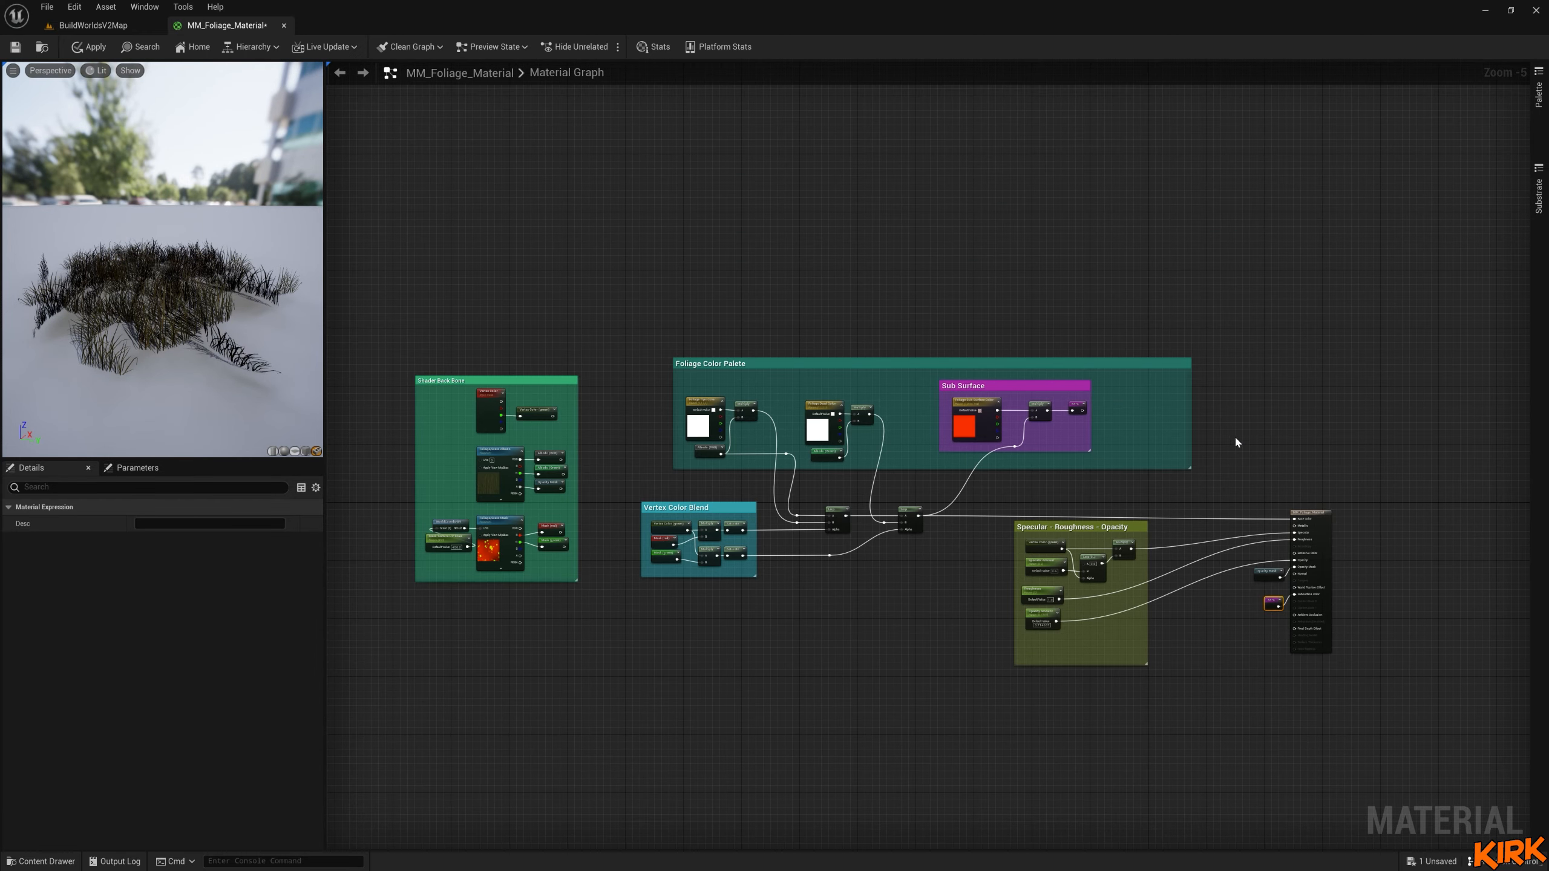
left_click_drag(1192, 419, 1067, 419)
left_click(90, 46)
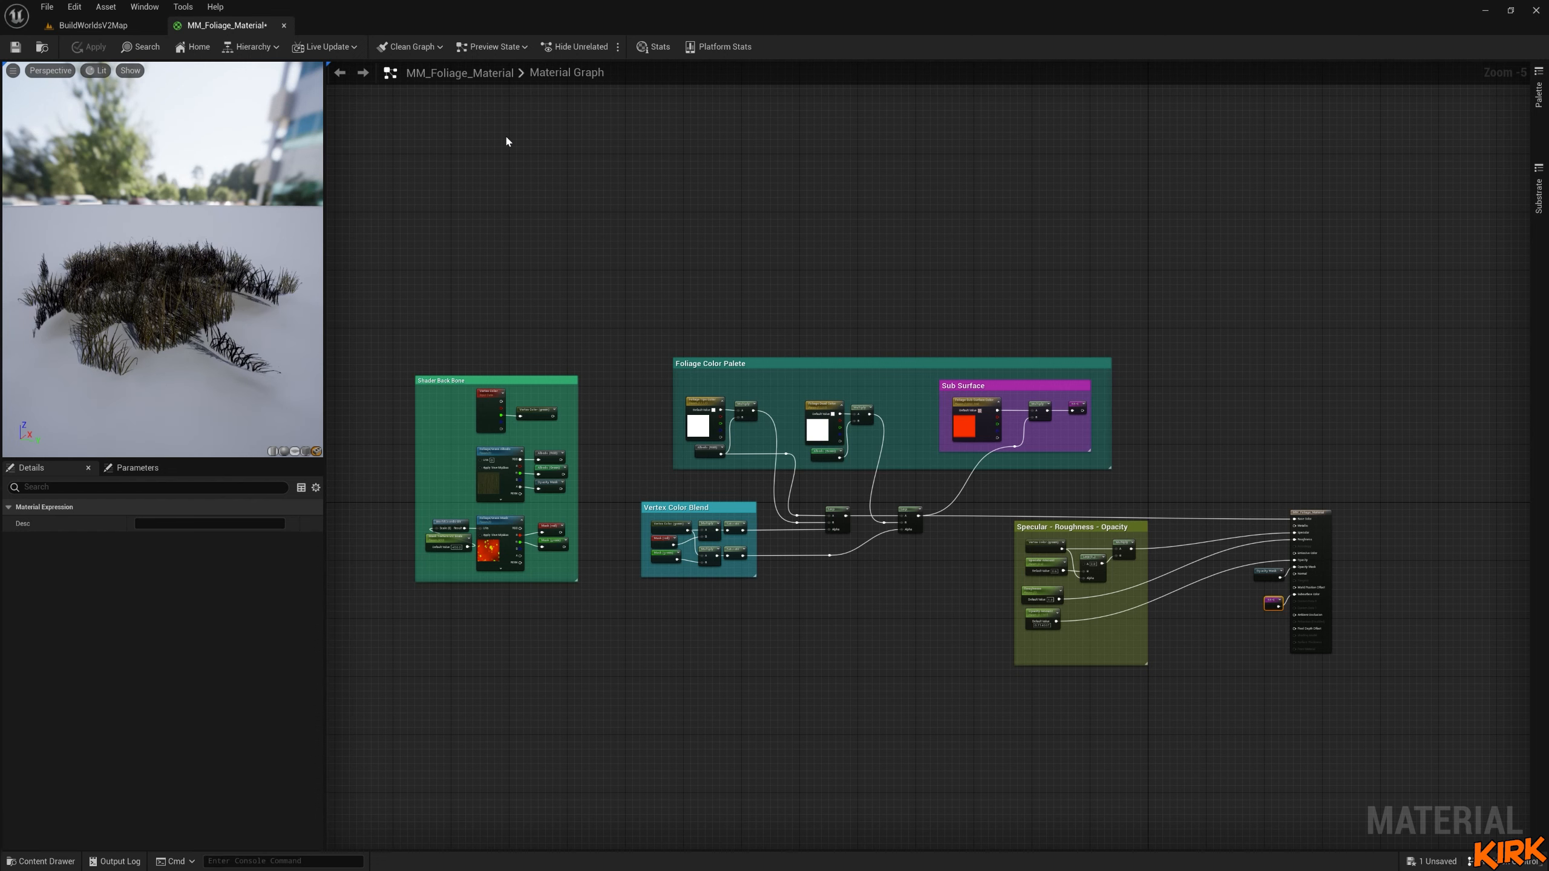